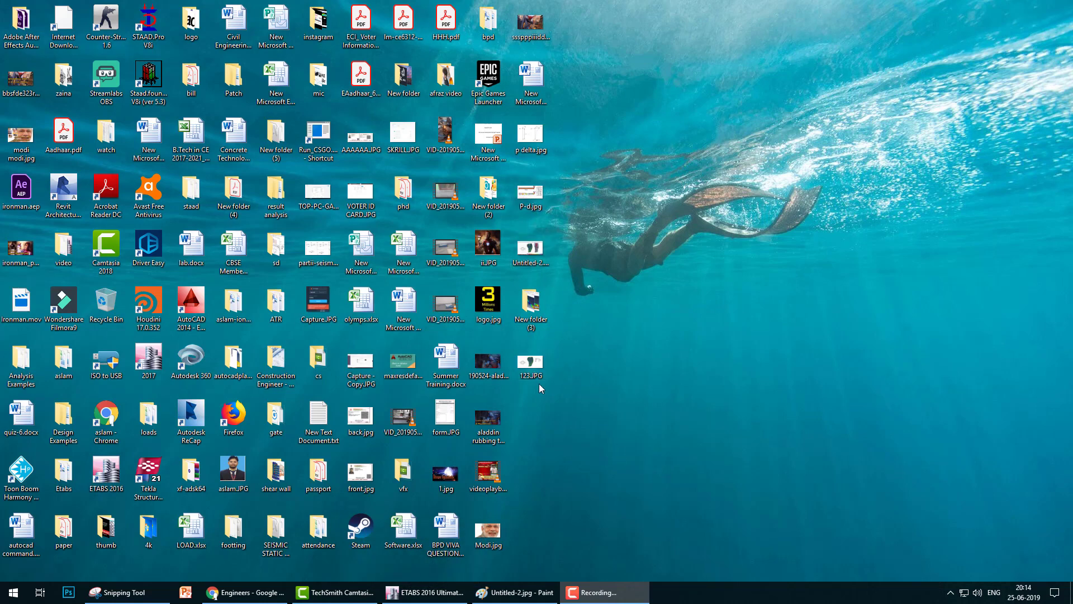
- Open the reference image 123.JPG and review the tower's plan, 3D model and listed floor, column, beam, wall and slab dimensions
{"action": "double_click", "coordinate": [529, 364]}
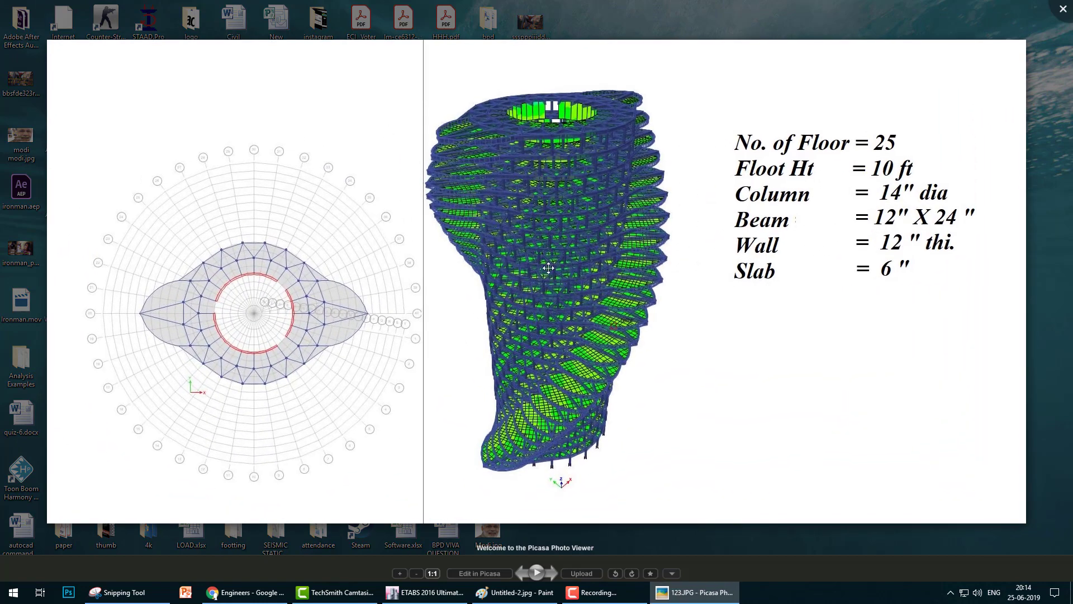
{"action": "left_click_drag", "start_coordinate": [227, 316], "coordinate": [349, 281]}
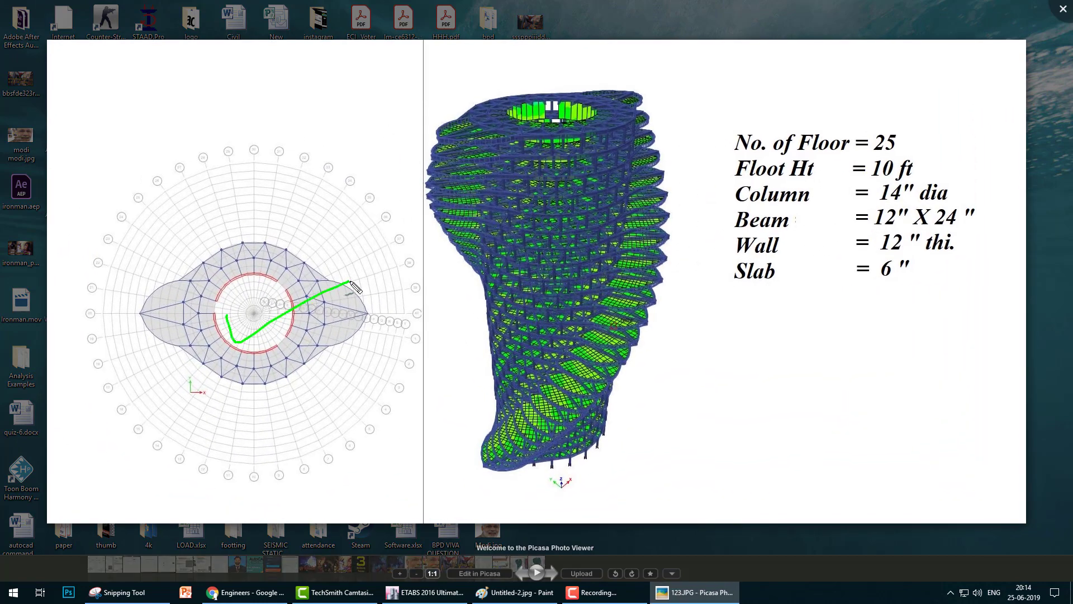
{"action": "left_click_drag", "start_coordinate": [508, 191], "coordinate": [616, 193]}
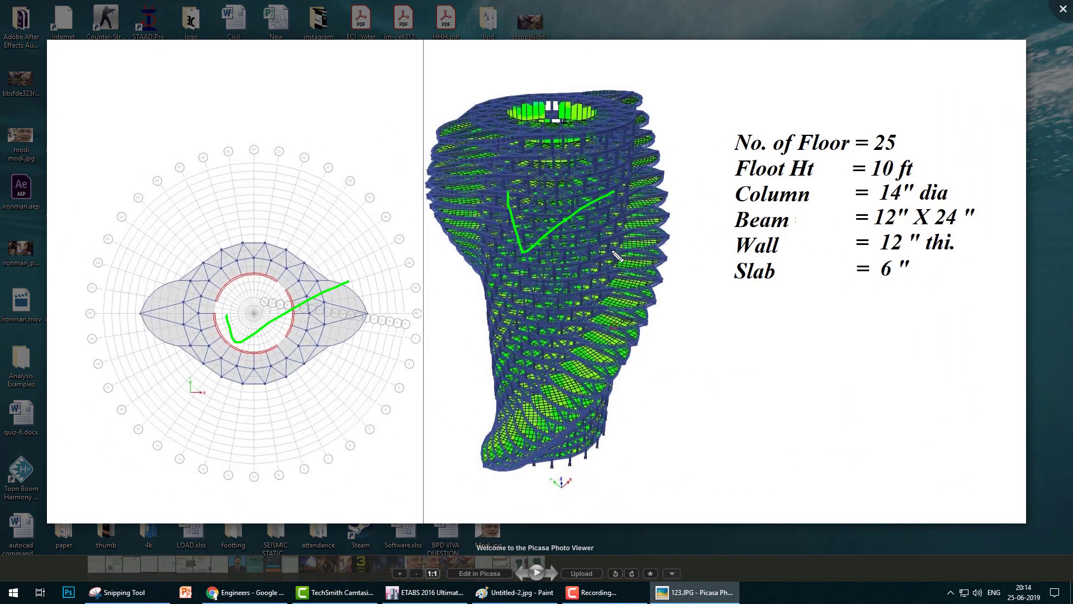
{"action": "mouse_move", "coordinate": [709, 111]}
{"action": "left_mouse_down"}
{"action": "mouse_move", "coordinate": [744, 342]}
{"action": "mouse_move", "coordinate": [999, 253]}
{"action": "mouse_move", "coordinate": [649, 109]}
{"action": "left_mouse_up"}
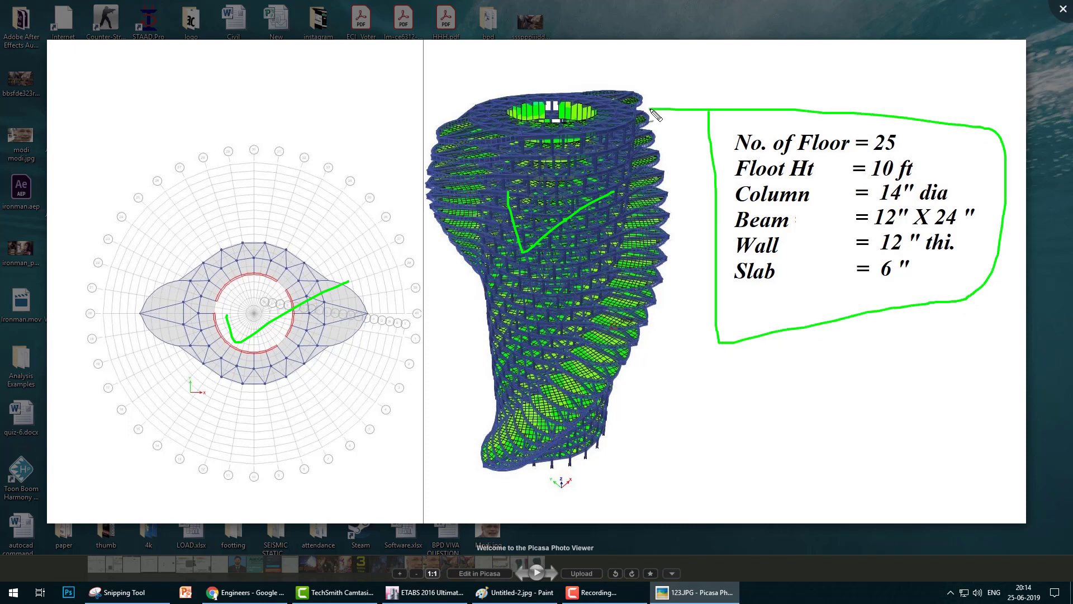
{"action": "left_click_drag", "start_coordinate": [913, 140], "coordinate": [971, 134]}
{"action": "left_click_drag", "start_coordinate": [926, 164], "coordinate": [969, 144]}
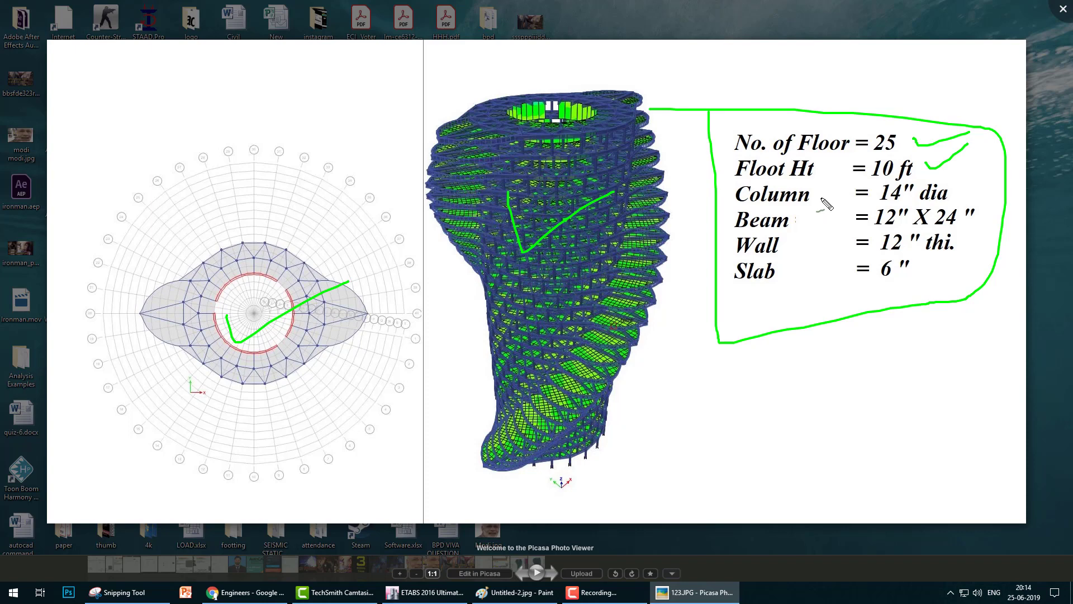
{"action": "left_click_drag", "start_coordinate": [955, 190], "coordinate": [986, 168]}
{"action": "left_click_drag", "start_coordinate": [871, 228], "coordinate": [951, 227]}
{"action": "left_click_drag", "start_coordinate": [867, 255], "coordinate": [945, 255]}
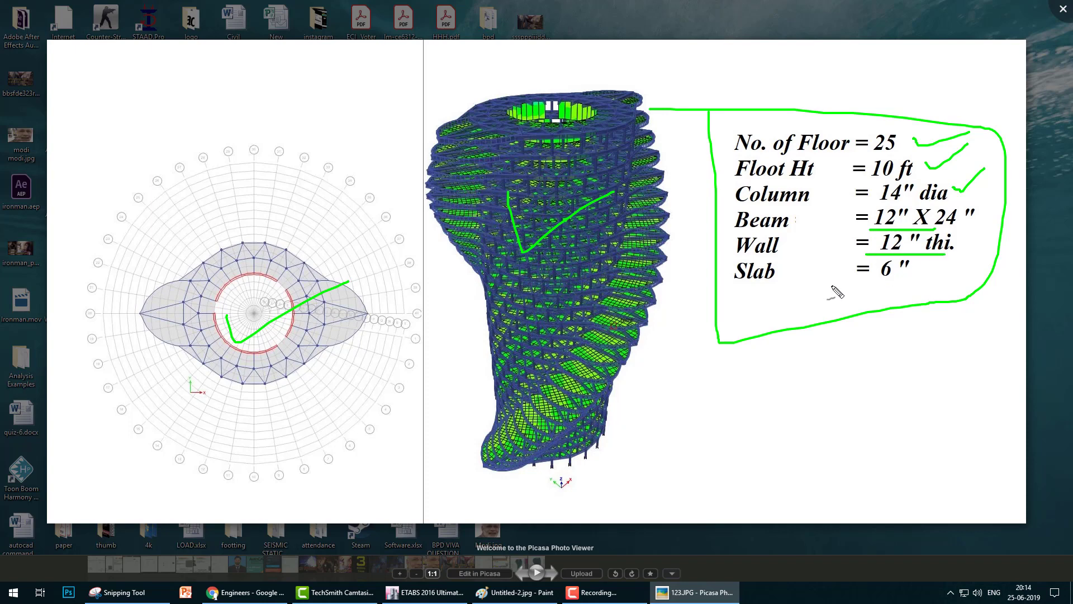
{"action": "left_click_drag", "start_coordinate": [831, 285], "coordinate": [945, 281]}
{"action": "key", "text": "ctrl"}
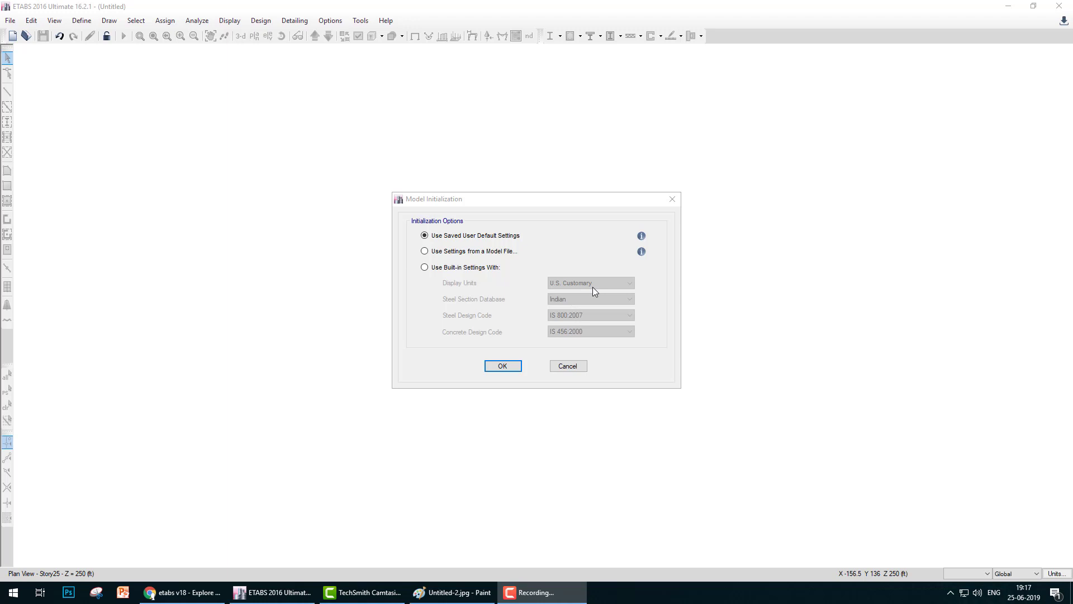
- Create a grid-only model from the saved default settings with 25 stories and 10 ft typical and bottom story heights
{"action": "left_click", "coordinate": [503, 367]}
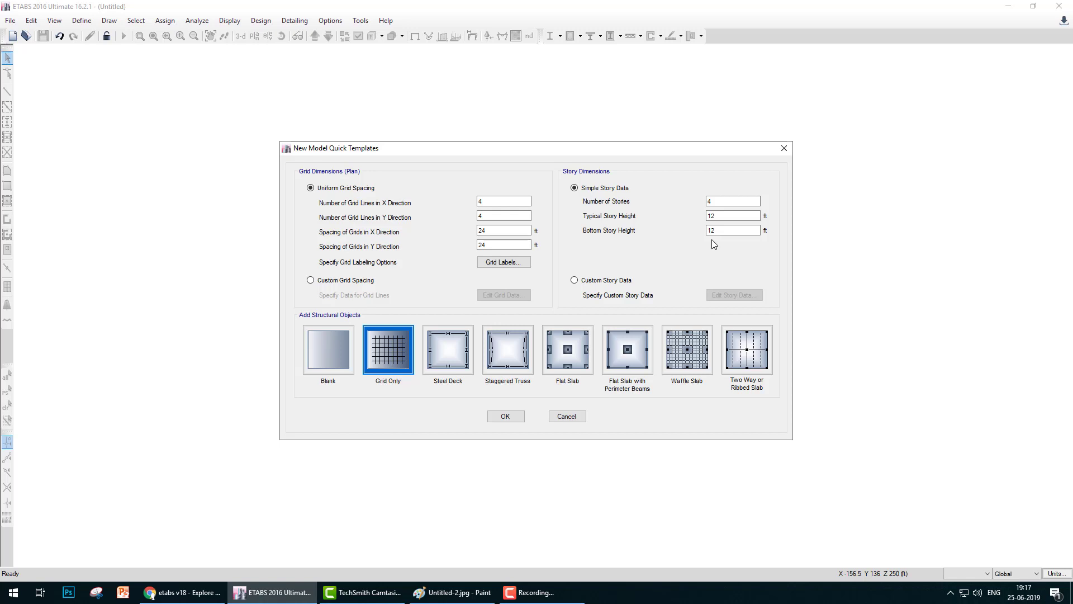
{"action": "left_click", "coordinate": [717, 202]}
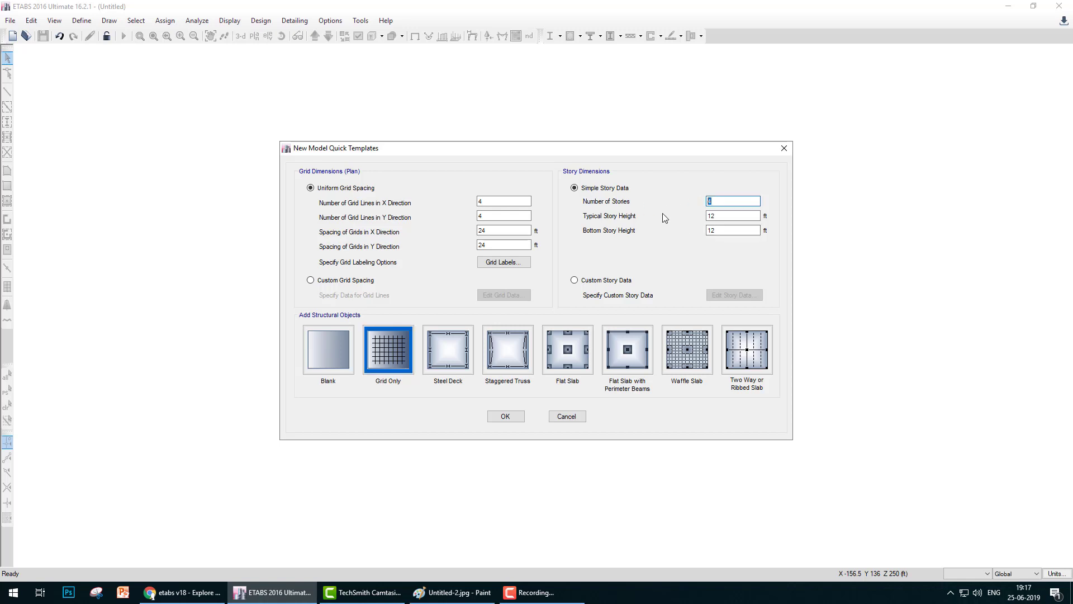
{"action": "key", "text": "BackSpace"}
{"action": "type", "text": "25"}
{"action": "key", "text": "Tab"}
{"action": "type", "text": "10"}
{"action": "key", "text": "Tab"}
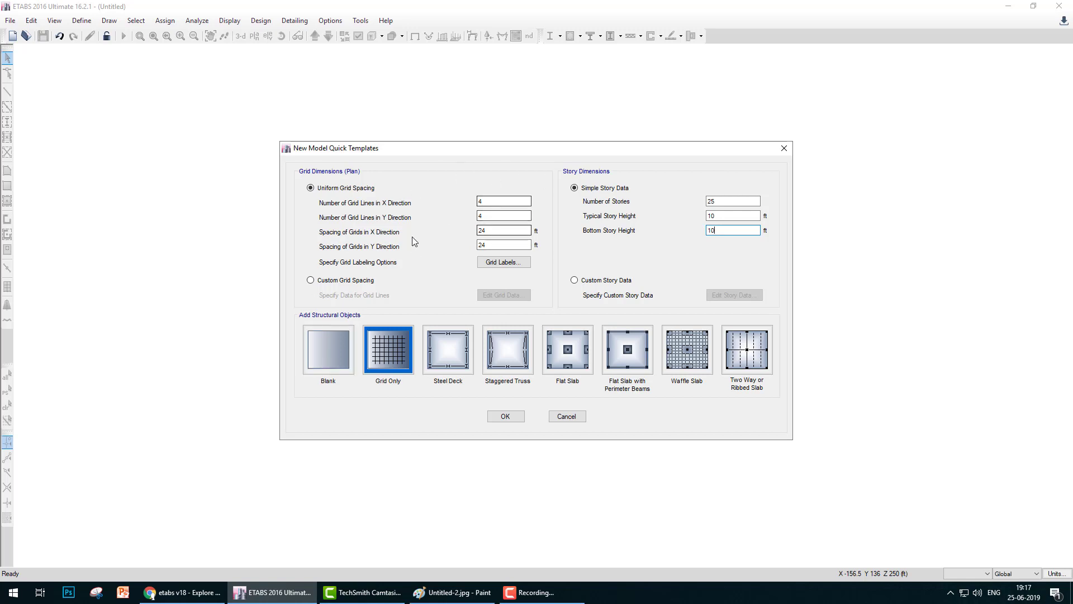
{"action": "mouse_move", "coordinate": [300, 168]}
{"action": "left_mouse_down"}
{"action": "mouse_move", "coordinate": [311, 313]}
{"action": "mouse_move", "coordinate": [538, 306]}
{"action": "mouse_move", "coordinate": [411, 180]}
{"action": "mouse_move", "coordinate": [302, 178]}
{"action": "left_mouse_up"}
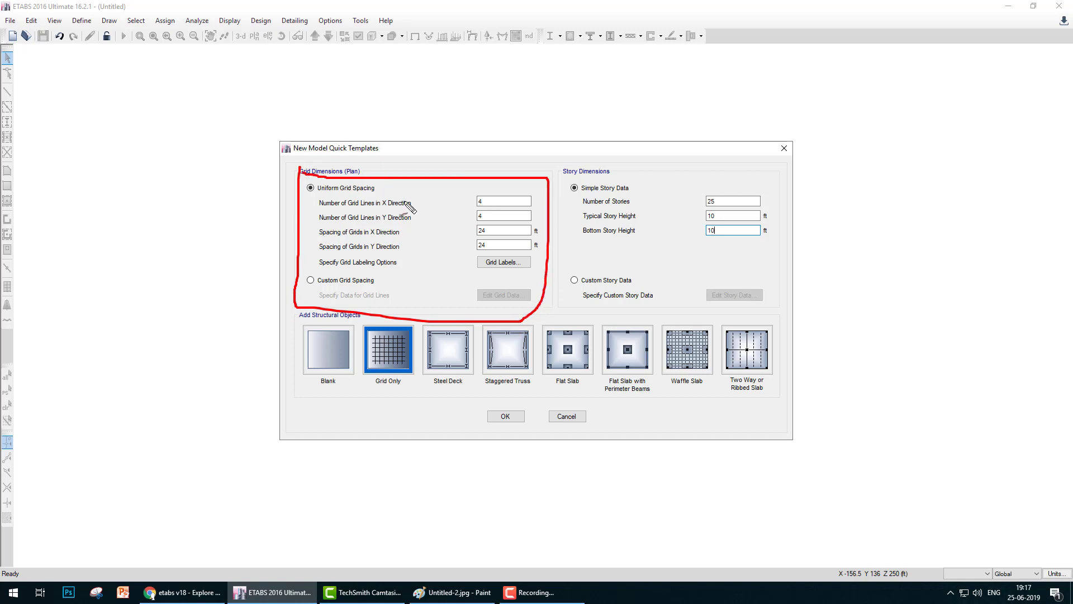
{"action": "mouse_move", "coordinate": [752, 186]}
{"action": "left_mouse_down"}
{"action": "mouse_move", "coordinate": [691, 187]}
{"action": "mouse_move", "coordinate": [768, 255]}
{"action": "mouse_move", "coordinate": [744, 183]}
{"action": "mouse_move", "coordinate": [765, 191]}
{"action": "mouse_move", "coordinate": [746, 224]}
{"action": "mouse_move", "coordinate": [764, 218]}
{"action": "left_mouse_up"}
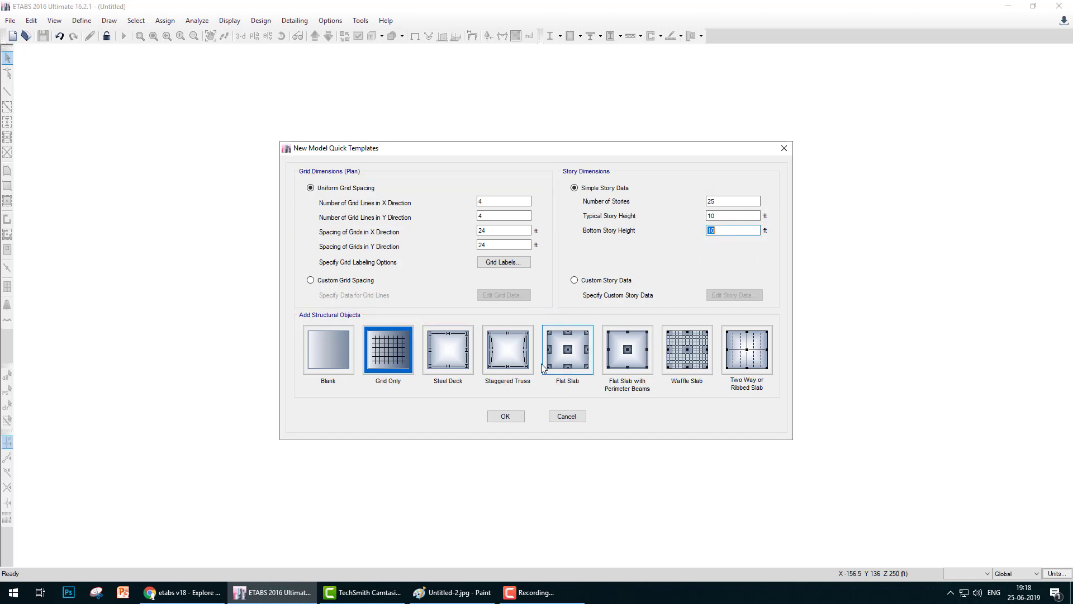
{"action": "left_click", "coordinate": [505, 416]}
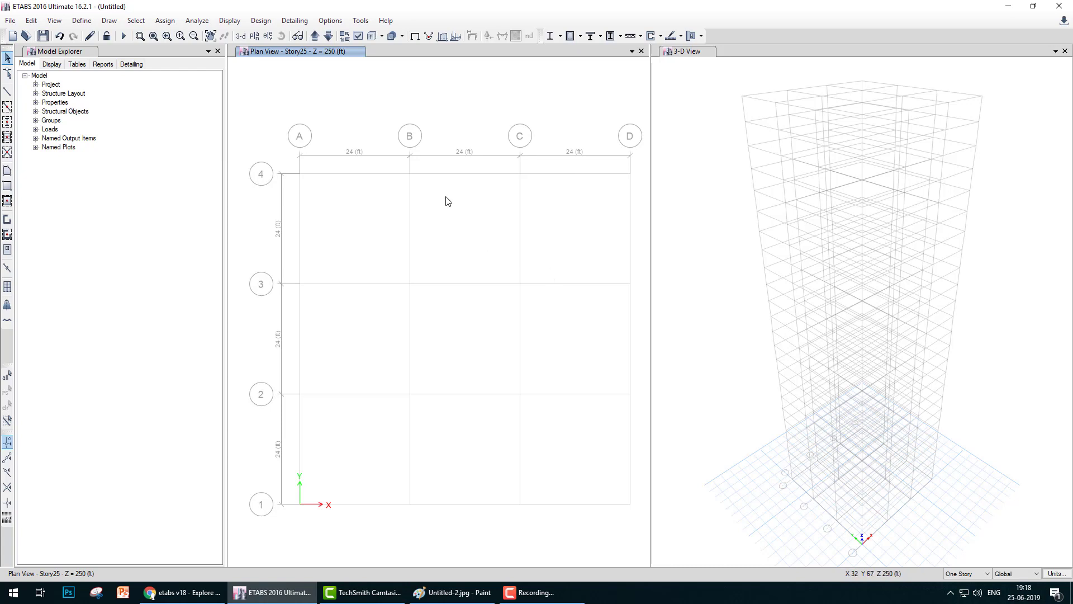
- Close the 3-D view and the Model Explorer, and open the story and grid system data from the plan view
{"action": "left_click", "coordinate": [1065, 52]}
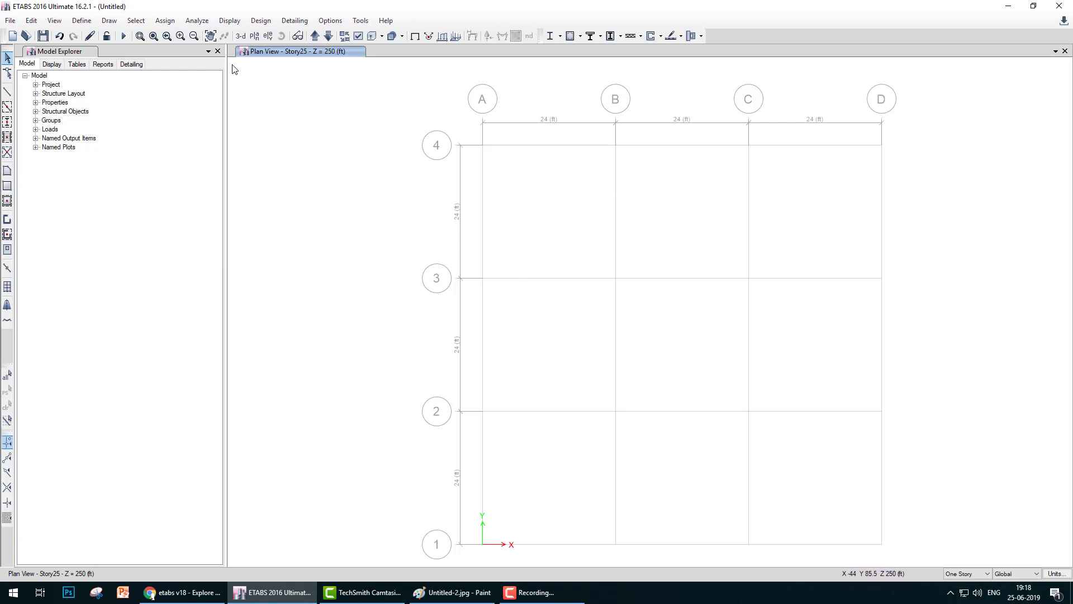
{"action": "left_click", "coordinate": [217, 51]}
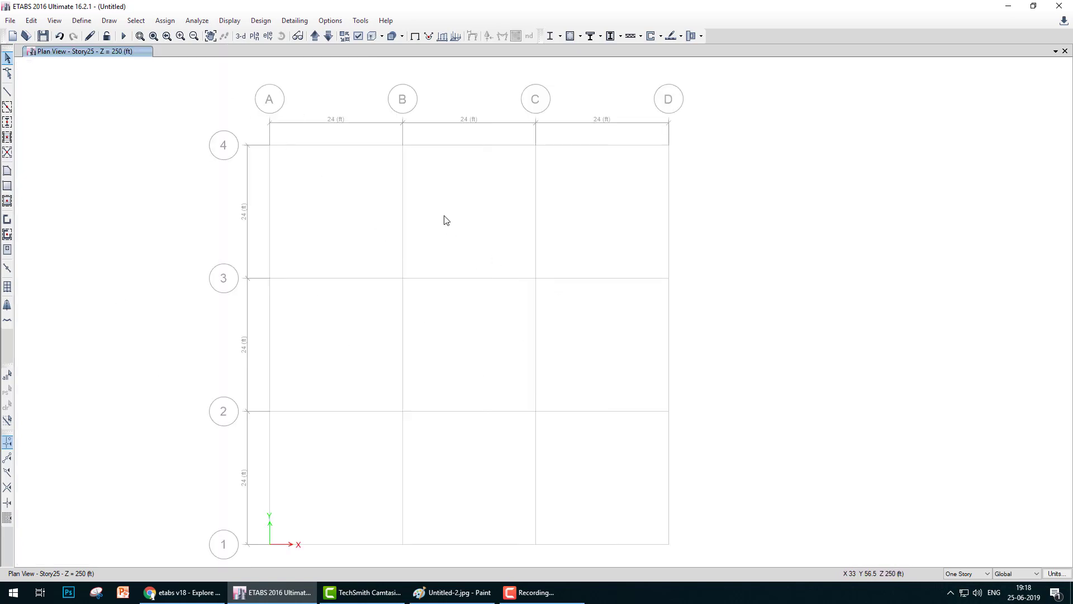
{"action": "right_click", "coordinate": [433, 198]}
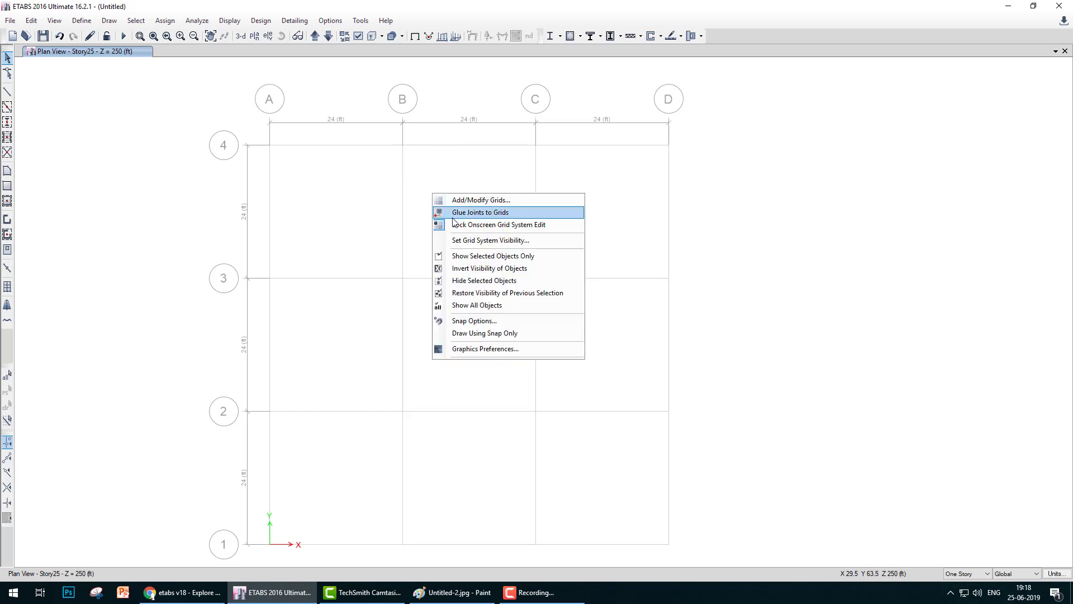
{"action": "left_click", "coordinate": [470, 201]}
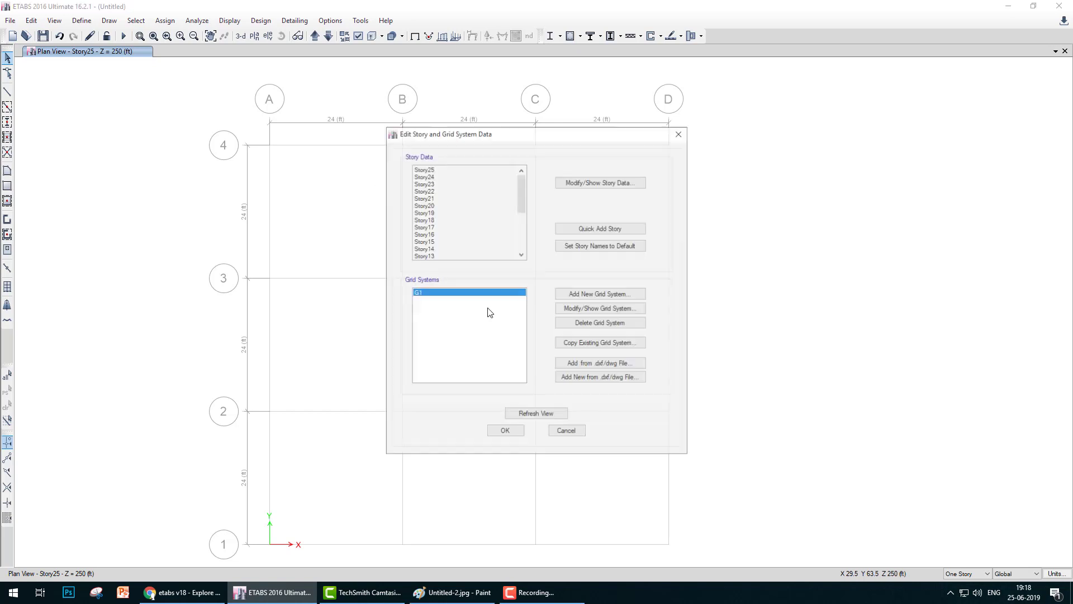
{"action": "left_click", "coordinate": [596, 296]}
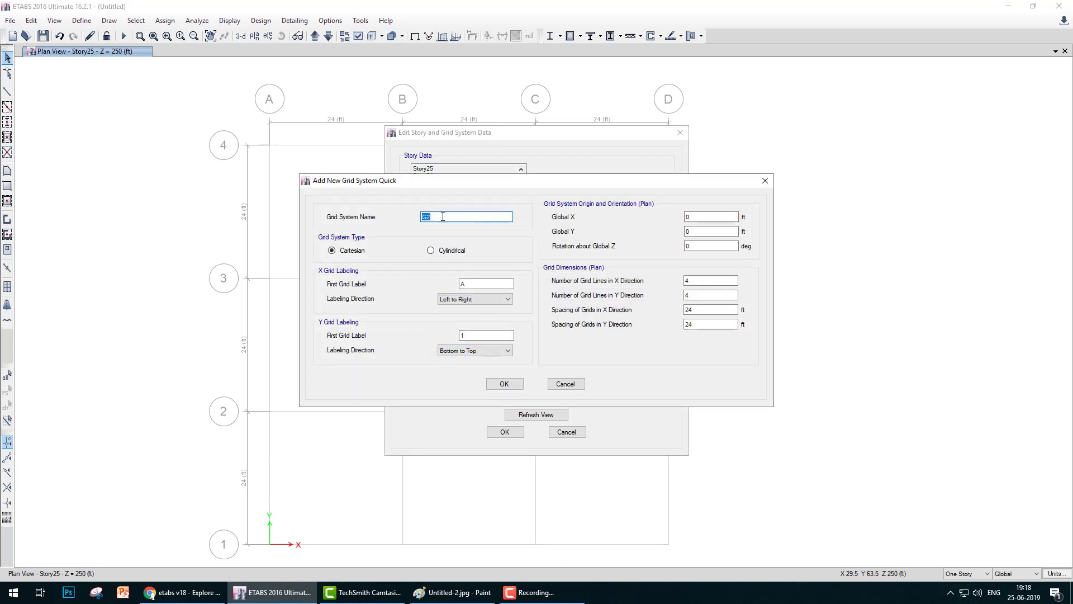
{"action": "key", "text": "ctrl+shift+d"}
{"action": "left_click_drag", "start_coordinate": [265, 117], "coordinate": [315, 150]}
{"action": "mouse_move", "coordinate": [480, 212]}
{"action": "left_mouse_down"}
{"action": "mouse_move", "coordinate": [387, 223]}
{"action": "mouse_move", "coordinate": [426, 205]}
{"action": "left_mouse_up"}
{"action": "key", "text": "Escape"}
{"action": "left_click", "coordinate": [432, 251]}
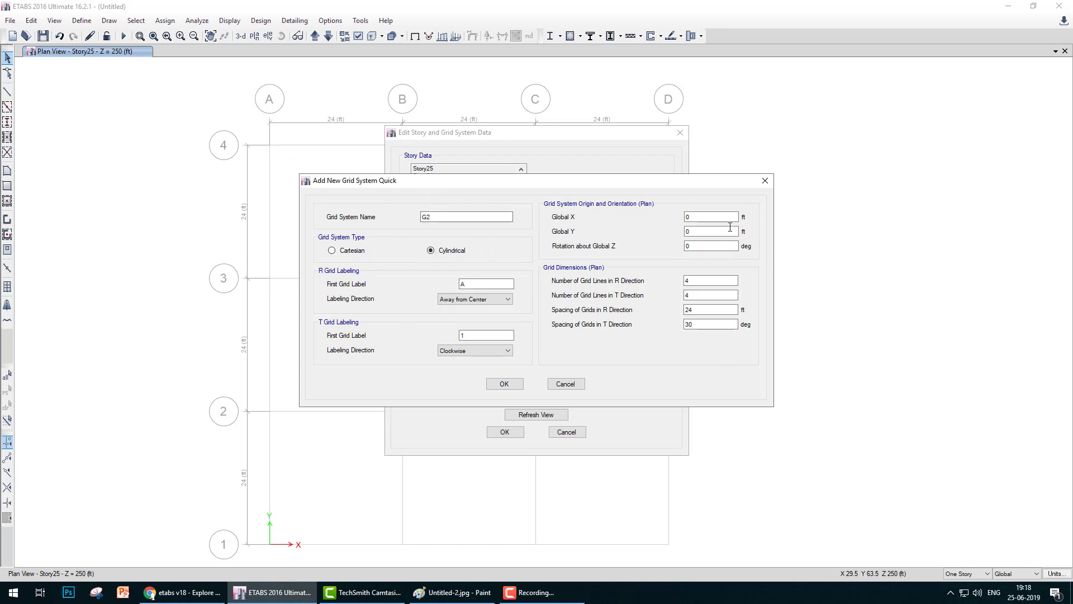
{"action": "mouse_move", "coordinate": [542, 192]}
{"action": "left_mouse_down"}
{"action": "mouse_move", "coordinate": [545, 347]}
{"action": "mouse_move", "coordinate": [755, 322]}
{"action": "mouse_move", "coordinate": [573, 198]}
{"action": "left_mouse_up"}
{"action": "key", "text": "Escape"}
{"action": "double_click", "coordinate": [695, 221]}
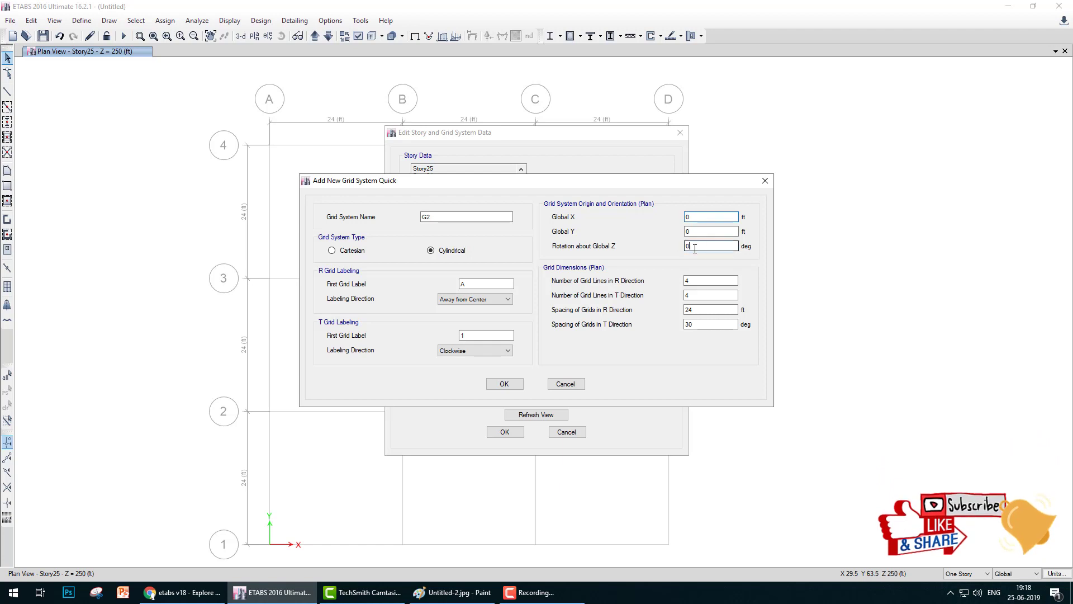
{"action": "left_click_drag", "start_coordinate": [696, 247], "coordinate": [667, 246]}
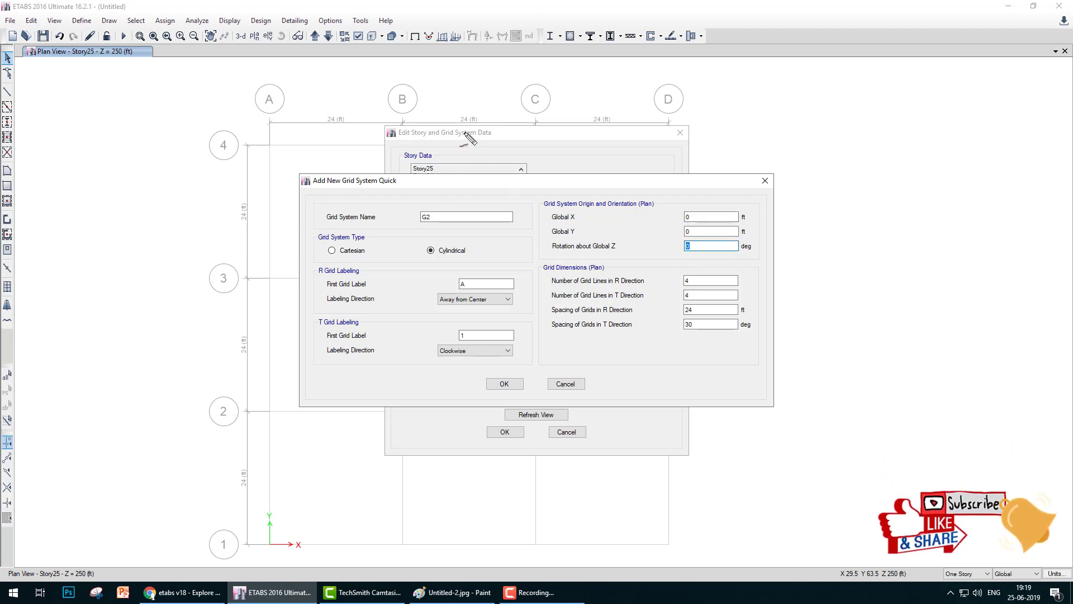
{"action": "mouse_move", "coordinate": [475, 136]}
{"action": "left_mouse_down"}
{"action": "mouse_move", "coordinate": [309, 217]}
{"action": "mouse_move", "coordinate": [334, 383]}
{"action": "mouse_move", "coordinate": [592, 358]}
{"action": "mouse_move", "coordinate": [512, 139]}
{"action": "mouse_move", "coordinate": [435, 136]}
{"action": "left_mouse_up"}
{"action": "left_click_drag", "start_coordinate": [448, 270], "coordinate": [446, 270]}
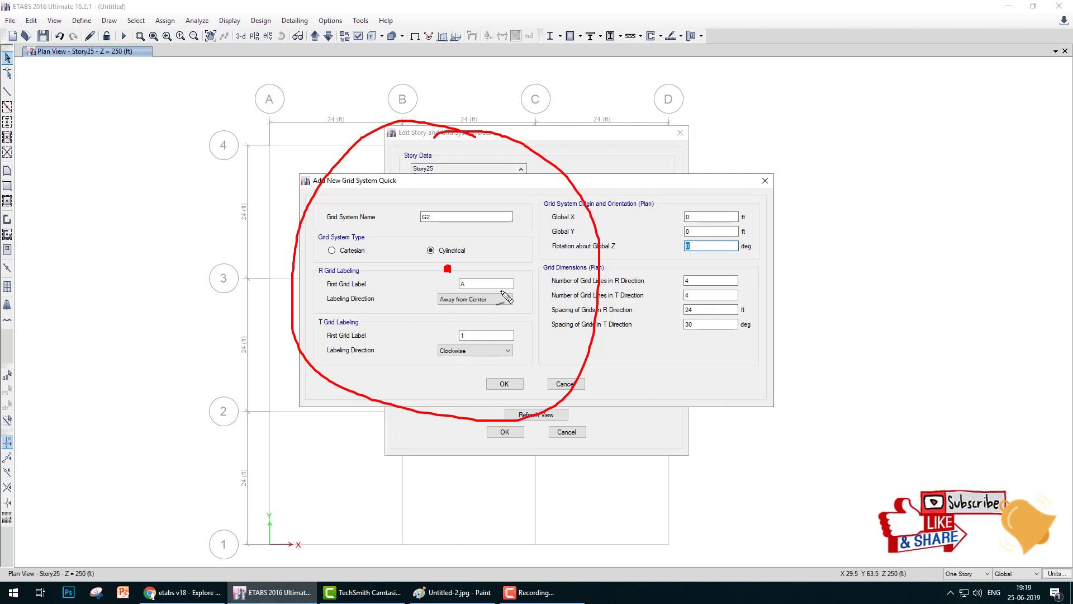
{"action": "key", "text": "Escape"}
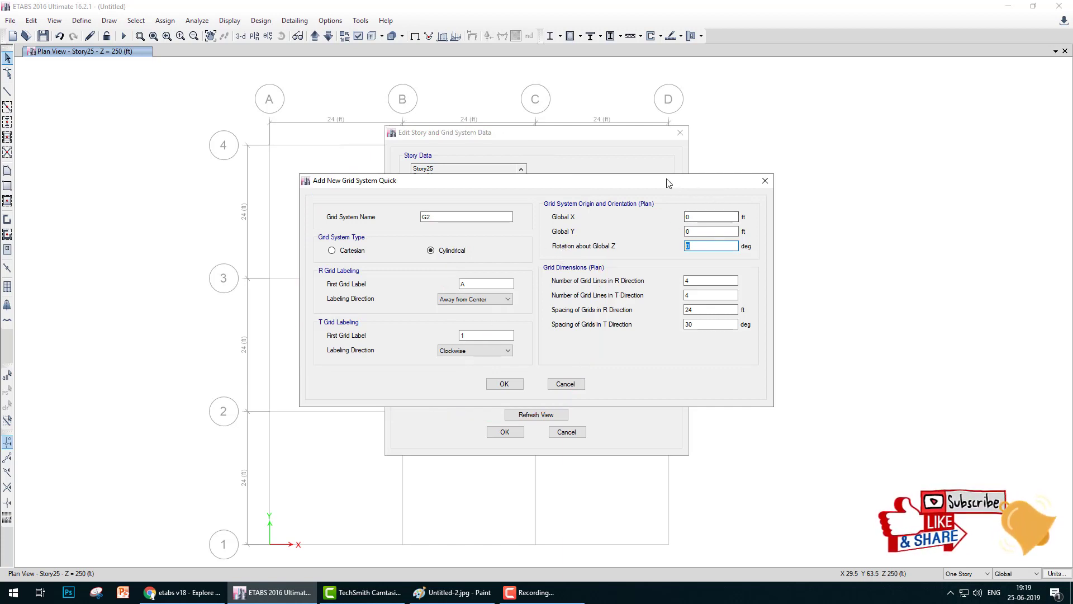
{"action": "left_click_drag", "start_coordinate": [666, 180], "coordinate": [940, 173]}
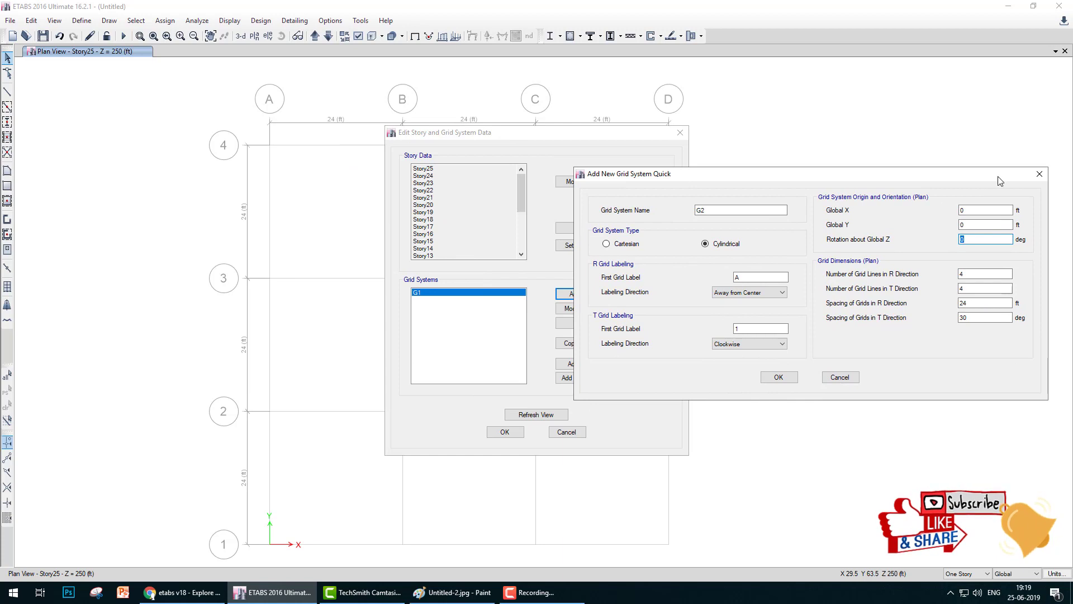
{"action": "left_click", "coordinate": [1039, 174]}
- Start adding a new grid system with its origin at global X 40 ft and Y 50 ft and a 360-degree rotation about Z
{"action": "left_click_drag", "start_coordinate": [558, 133], "coordinate": [904, 120]}
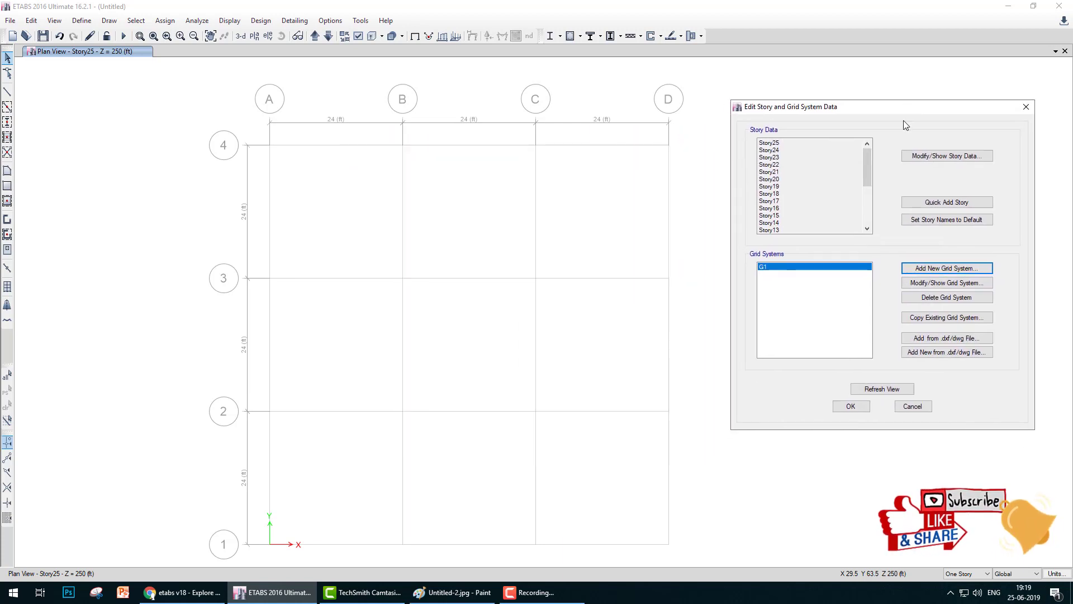
{"action": "left_click", "coordinate": [947, 268]}
{"action": "left_click_drag", "start_coordinate": [513, 184], "coordinate": [777, 130]}
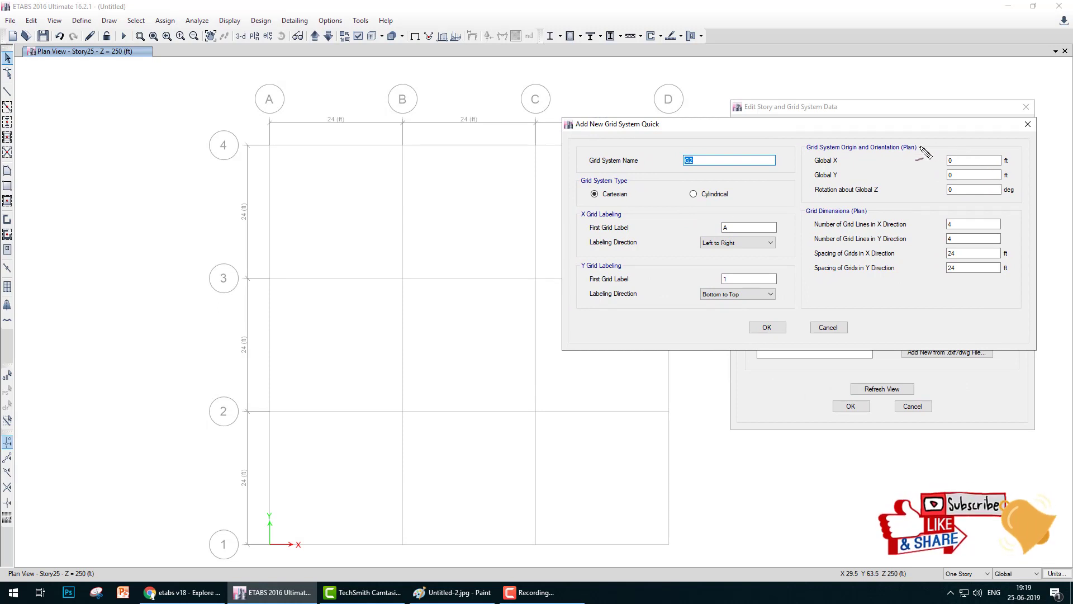
{"action": "mouse_move", "coordinate": [389, 128]}
{"action": "left_mouse_down"}
{"action": "mouse_move", "coordinate": [313, 120]}
{"action": "mouse_move", "coordinate": [192, 300]}
{"action": "mouse_move", "coordinate": [283, 539]}
{"action": "mouse_move", "coordinate": [700, 478]}
{"action": "mouse_move", "coordinate": [705, 173]}
{"action": "mouse_move", "coordinate": [417, 90]}
{"action": "mouse_move", "coordinate": [322, 148]}
{"action": "mouse_move", "coordinate": [525, 520]}
{"action": "left_mouse_up"}
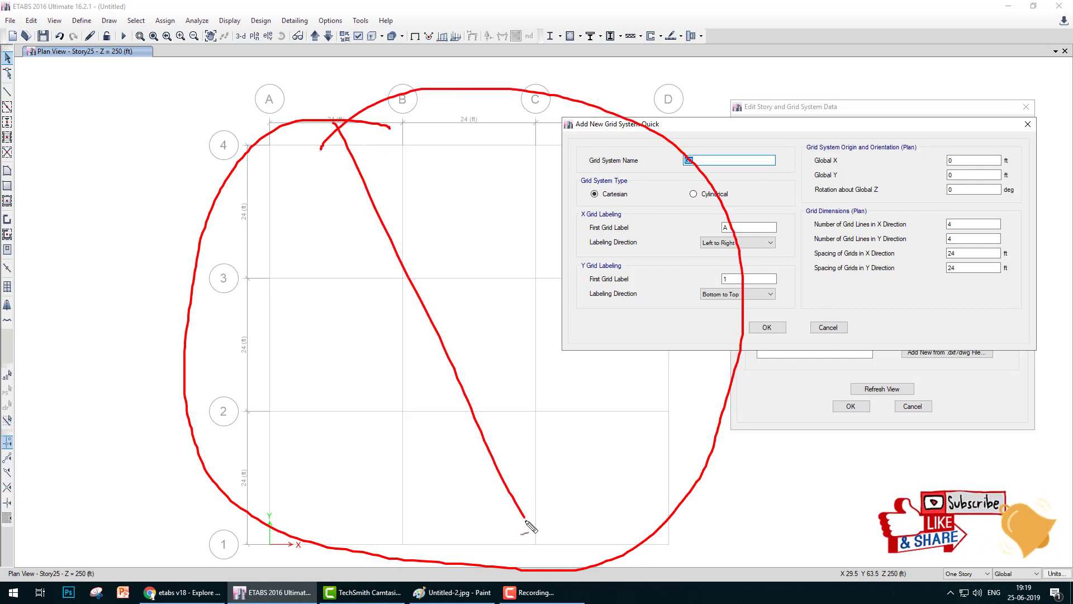
{"action": "left_click_drag", "start_coordinate": [196, 465], "coordinate": [682, 178]}
{"action": "mouse_move", "coordinate": [467, 332]}
{"action": "left_mouse_down"}
{"action": "mouse_move", "coordinate": [451, 314]}
{"action": "mouse_move", "coordinate": [477, 312]}
{"action": "mouse_move", "coordinate": [437, 322]}
{"action": "left_mouse_up"}
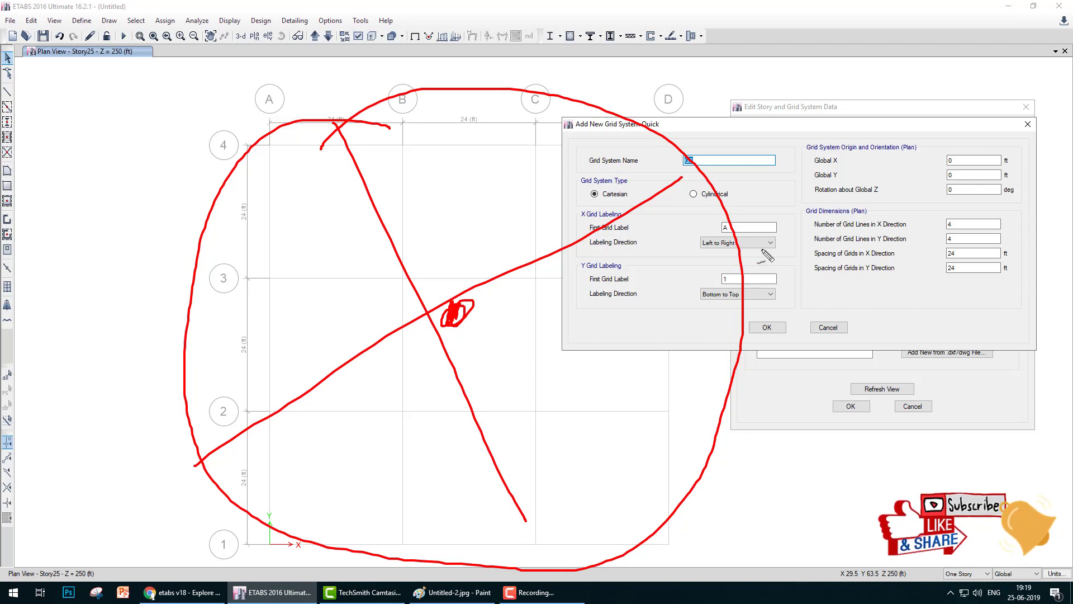
{"action": "key", "text": "Escape"}
{"action": "mouse_move", "coordinate": [855, 123]}
{"action": "left_mouse_down"}
{"action": "mouse_move", "coordinate": [581, 114]}
{"action": "mouse_move", "coordinate": [413, 125]}
{"action": "left_mouse_up"}
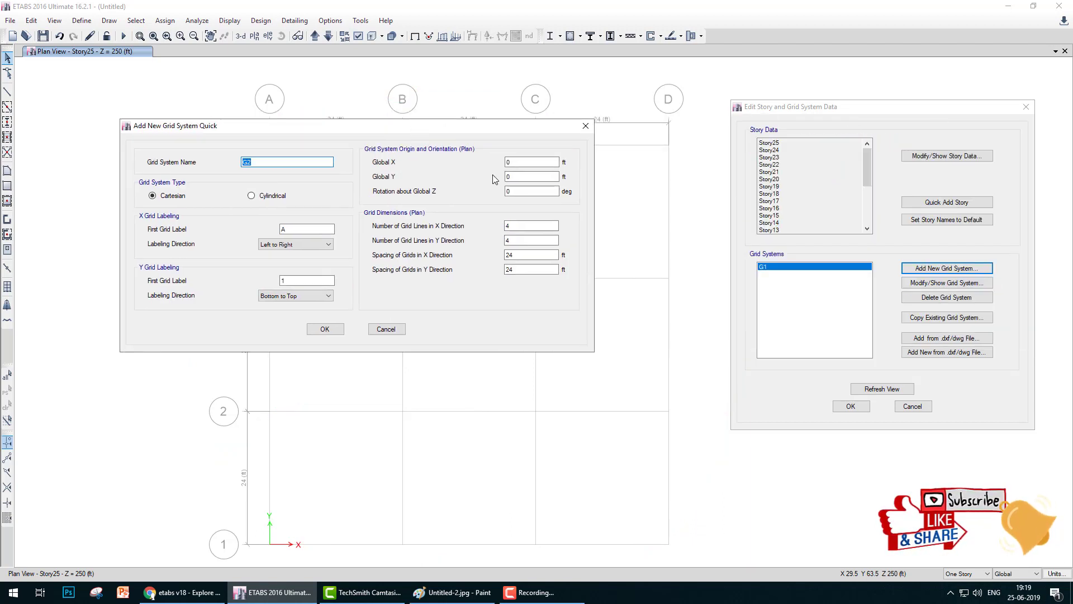
{"action": "key", "text": "ctrl+shift+d"}
{"action": "mouse_move", "coordinate": [487, 145]}
{"action": "left_mouse_down"}
{"action": "mouse_move", "coordinate": [490, 205]}
{"action": "mouse_move", "coordinate": [570, 211]}
{"action": "mouse_move", "coordinate": [475, 144]}
{"action": "mouse_move", "coordinate": [481, 160]}
{"action": "left_mouse_up"}
{"action": "key", "text": "Escape"}
{"action": "double_click", "coordinate": [528, 162]}
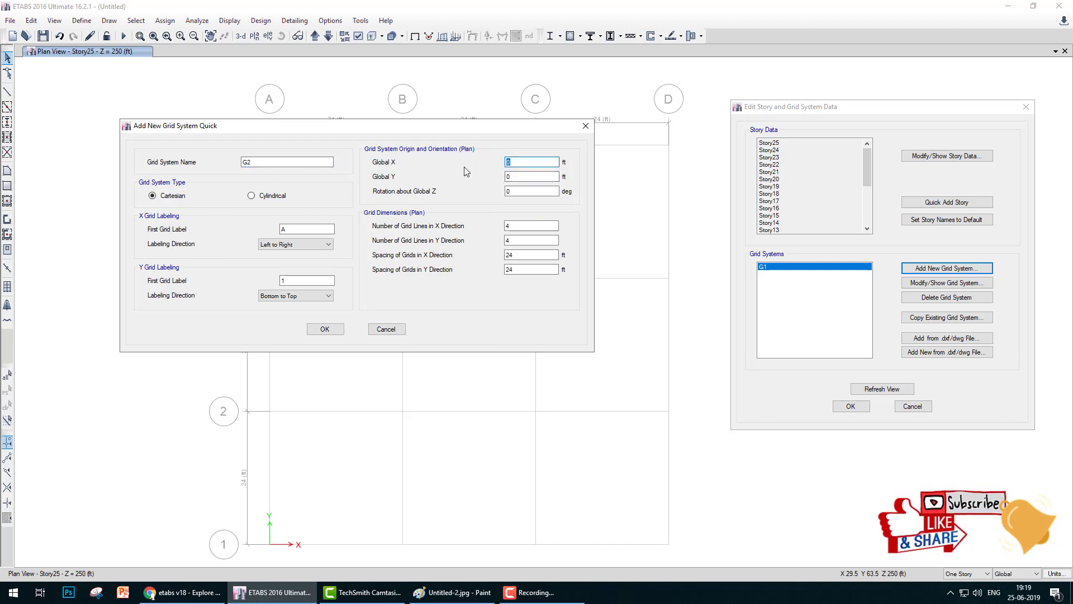
{"action": "double_click", "coordinate": [529, 176]}
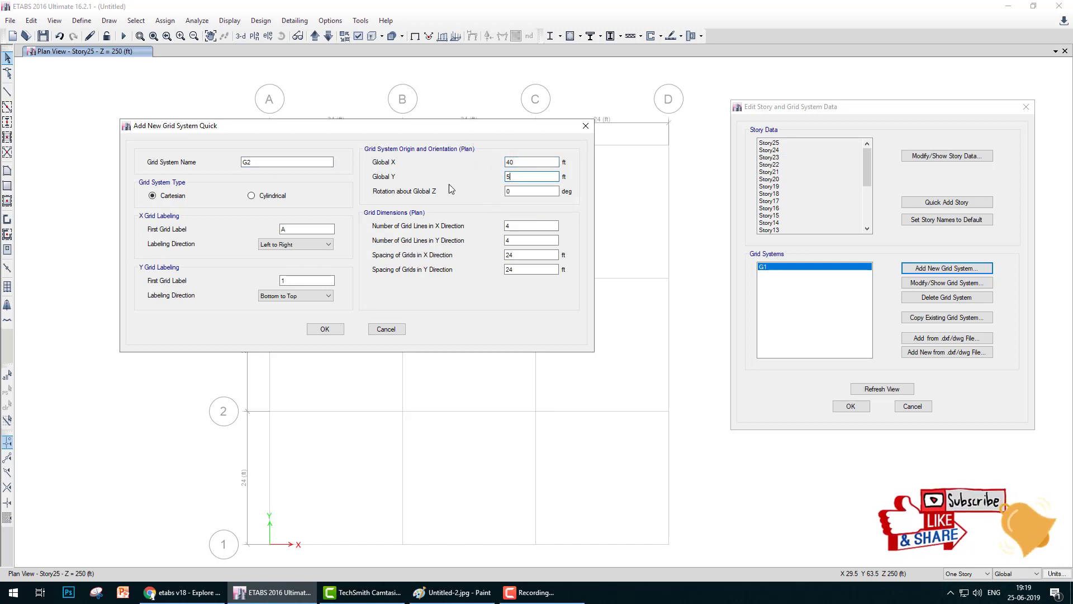
{"action": "key", "text": "Tab"}
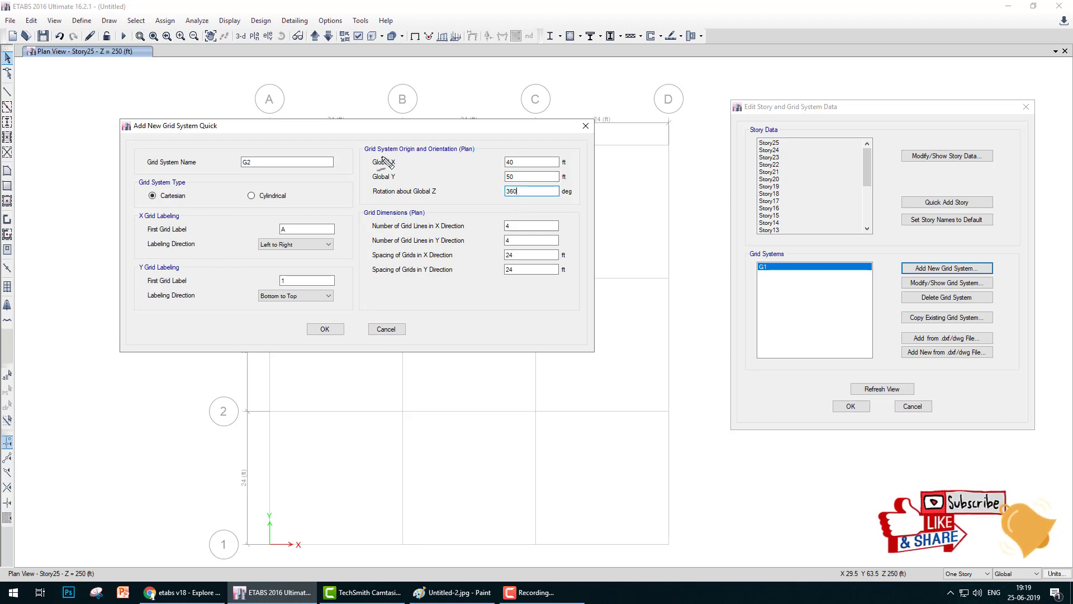
{"action": "mouse_move", "coordinate": [385, 163]}
{"action": "left_mouse_down"}
{"action": "mouse_move", "coordinate": [366, 182]}
{"action": "mouse_move", "coordinate": [369, 208]}
{"action": "mouse_move", "coordinate": [569, 205]}
{"action": "mouse_move", "coordinate": [363, 144]}
{"action": "left_mouse_up"}
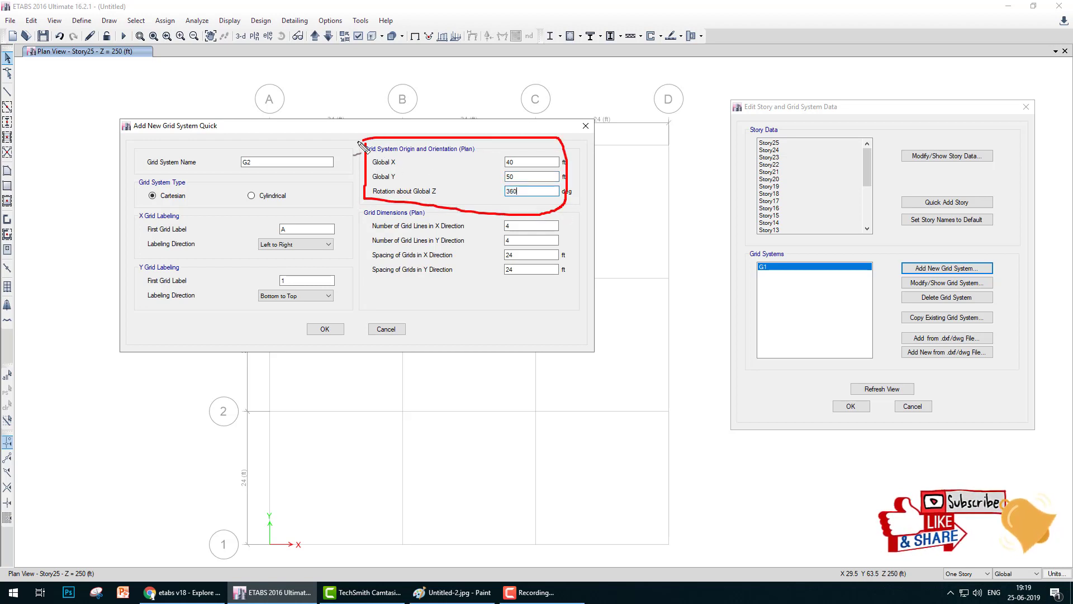
{"action": "mouse_move", "coordinate": [364, 219]}
{"action": "left_mouse_down"}
{"action": "mouse_move", "coordinate": [363, 275]}
{"action": "mouse_move", "coordinate": [541, 294]}
{"action": "mouse_move", "coordinate": [348, 205]}
{"action": "left_mouse_up"}
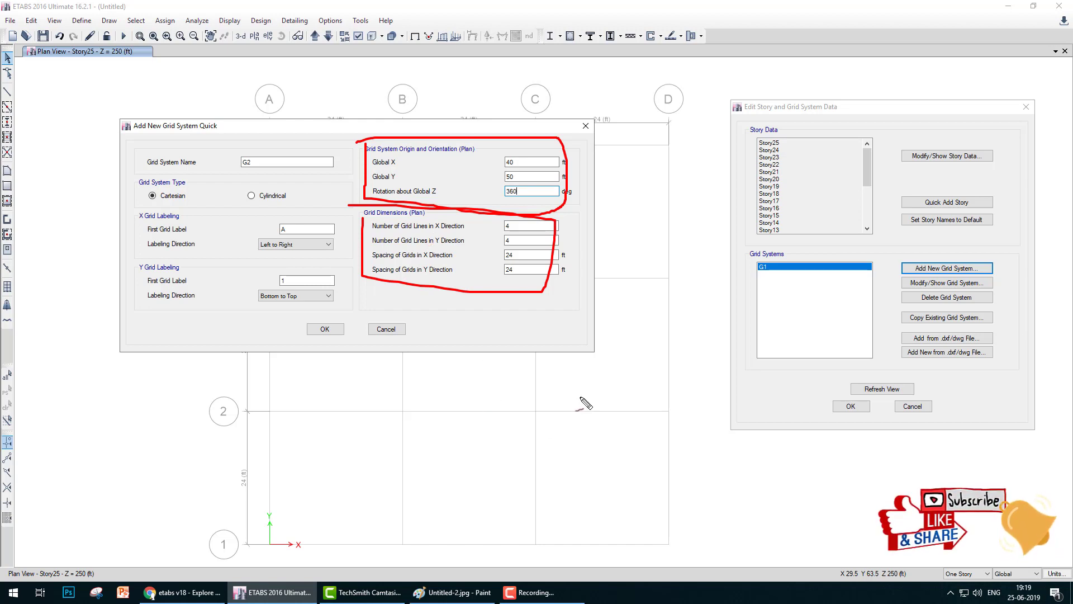
{"action": "mouse_move", "coordinate": [588, 393]}
{"action": "left_mouse_down"}
{"action": "mouse_move", "coordinate": [576, 386]}
{"action": "mouse_move", "coordinate": [492, 438]}
{"action": "mouse_move", "coordinate": [537, 500]}
{"action": "mouse_move", "coordinate": [600, 470]}
{"action": "mouse_move", "coordinate": [583, 386]}
{"action": "left_mouse_up"}
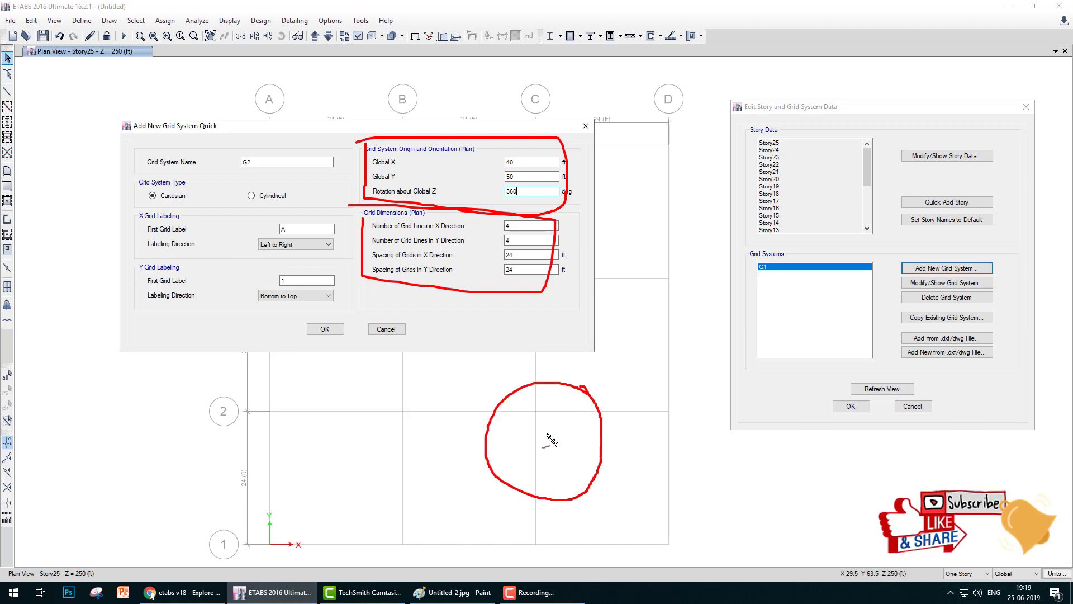
{"action": "mouse_move", "coordinate": [545, 442]}
{"action": "left_mouse_down"}
{"action": "mouse_move", "coordinate": [591, 407]}
{"action": "mouse_move", "coordinate": [545, 440]}
{"action": "mouse_move", "coordinate": [592, 456]}
{"action": "mouse_move", "coordinate": [556, 471]}
{"action": "mouse_move", "coordinate": [548, 454]}
{"action": "mouse_move", "coordinate": [485, 442]}
{"action": "mouse_move", "coordinate": [535, 393]}
{"action": "left_mouse_up"}
{"action": "left_click_drag", "start_coordinate": [547, 440], "coordinate": [566, 382]}
{"action": "left_click_drag", "start_coordinate": [430, 276], "coordinate": [437, 274]}
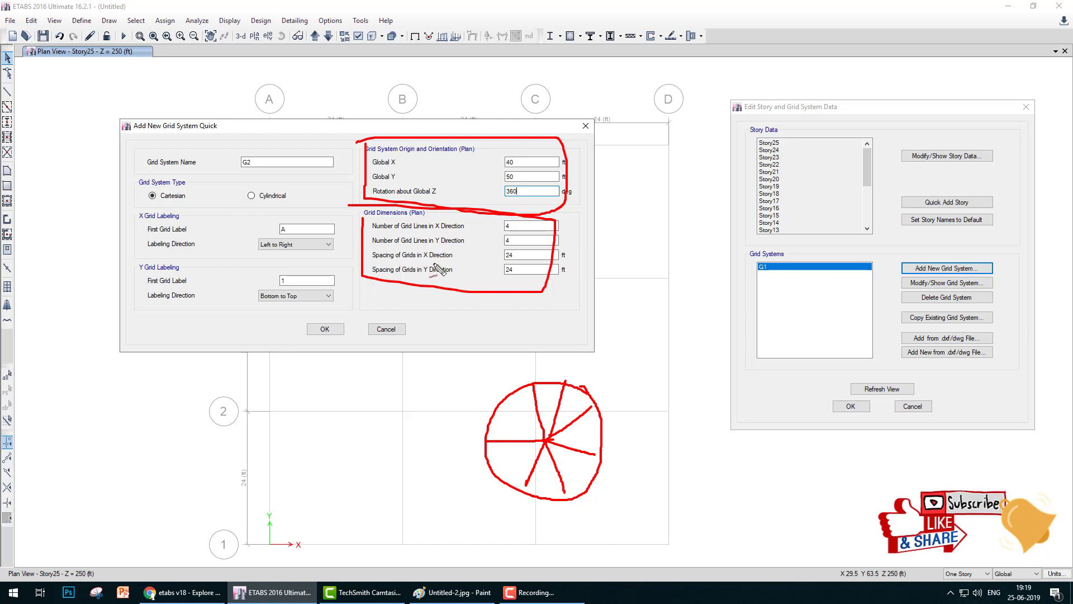
{"action": "mouse_move", "coordinate": [392, 242]}
{"action": "left_mouse_down"}
{"action": "mouse_move", "coordinate": [500, 239]}
{"action": "mouse_move", "coordinate": [504, 220]}
{"action": "mouse_move", "coordinate": [581, 350]}
{"action": "mouse_move", "coordinate": [583, 381]}
{"action": "left_mouse_up"}
{"action": "mouse_move", "coordinate": [571, 431]}
{"action": "left_mouse_down"}
{"action": "mouse_move", "coordinate": [559, 401]}
{"action": "mouse_move", "coordinate": [593, 411]}
{"action": "mouse_move", "coordinate": [565, 430]}
{"action": "left_mouse_up"}
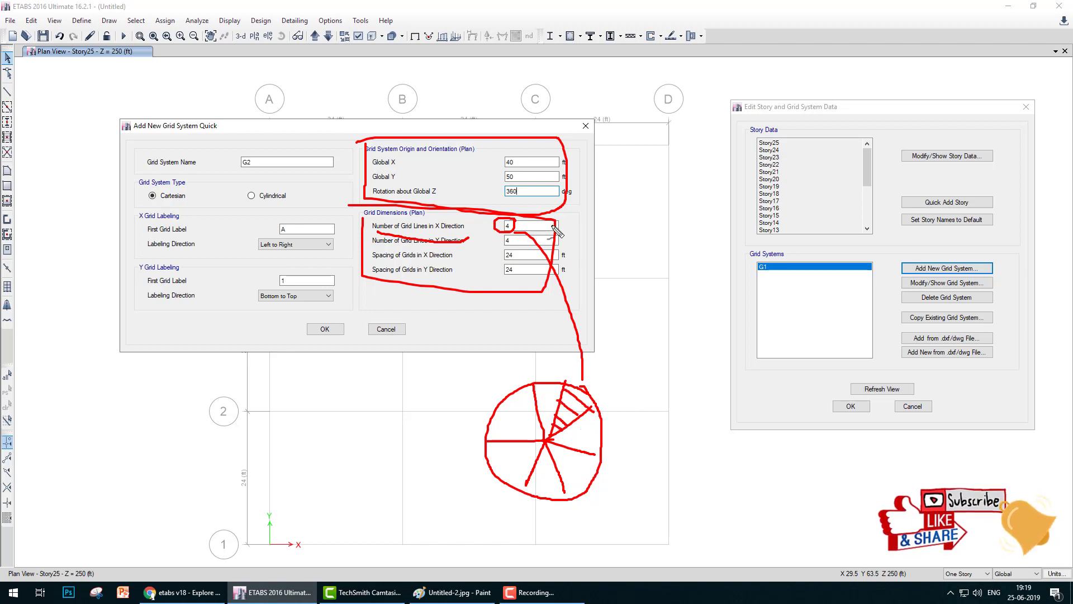
{"action": "mouse_move", "coordinate": [557, 224]}
{"action": "left_mouse_down"}
{"action": "mouse_move", "coordinate": [584, 210]}
{"action": "mouse_move", "coordinate": [614, 221]}
{"action": "left_mouse_up"}
{"action": "mouse_move", "coordinate": [629, 200]}
{"action": "left_mouse_down"}
{"action": "mouse_move", "coordinate": [625, 216]}
{"action": "mouse_move", "coordinate": [632, 208]}
{"action": "left_mouse_up"}
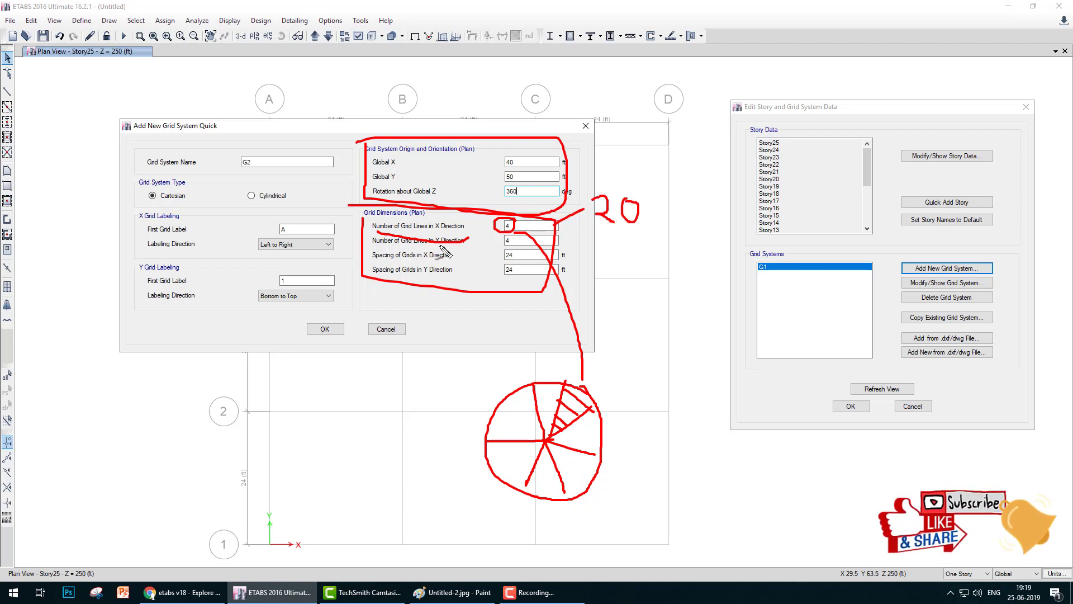
{"action": "mouse_move", "coordinate": [545, 241]}
{"action": "left_mouse_down"}
{"action": "mouse_move", "coordinate": [579, 249]}
{"action": "mouse_move", "coordinate": [609, 334]}
{"action": "left_mouse_up"}
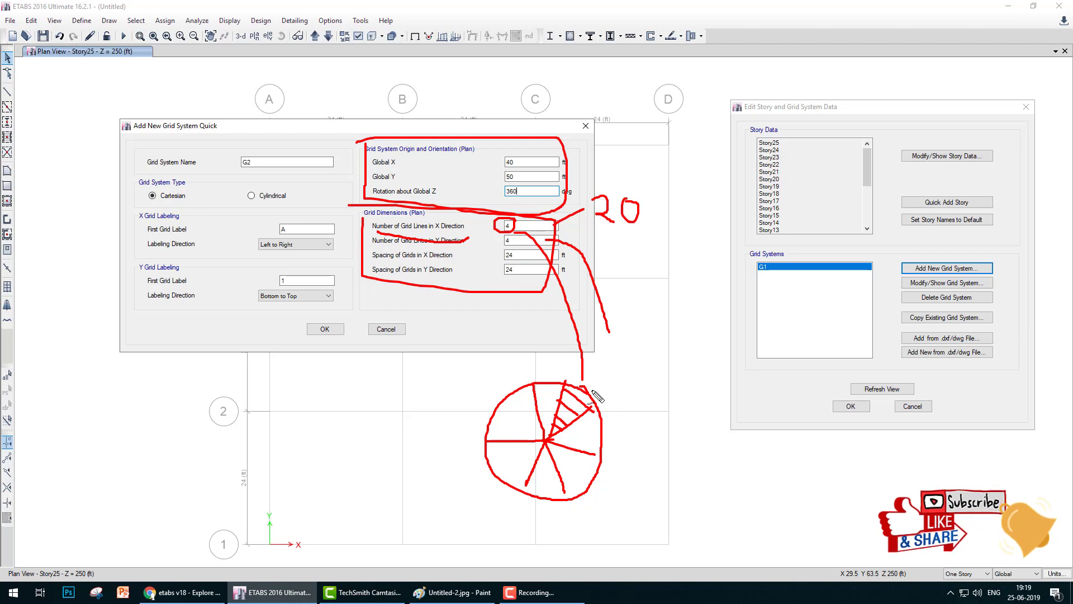
{"action": "mouse_move", "coordinate": [593, 380]}
{"action": "left_mouse_down"}
{"action": "mouse_move", "coordinate": [624, 443]}
{"action": "mouse_move", "coordinate": [596, 497]}
{"action": "left_mouse_up"}
{"action": "left_click_drag", "start_coordinate": [531, 505], "coordinate": [557, 531]}
{"action": "mouse_move", "coordinate": [621, 333]}
{"action": "left_mouse_down"}
{"action": "mouse_move", "coordinate": [637, 331]}
{"action": "mouse_move", "coordinate": [647, 376]}
{"action": "mouse_move", "coordinate": [661, 354]}
{"action": "left_mouse_up"}
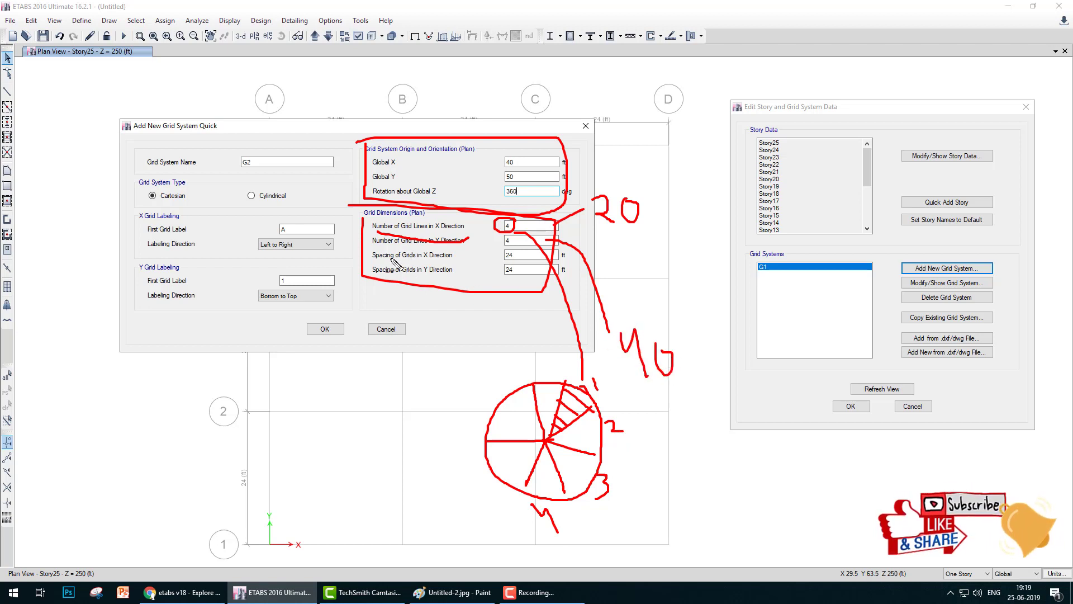
{"action": "left_click_drag", "start_coordinate": [483, 271], "coordinate": [491, 267]}
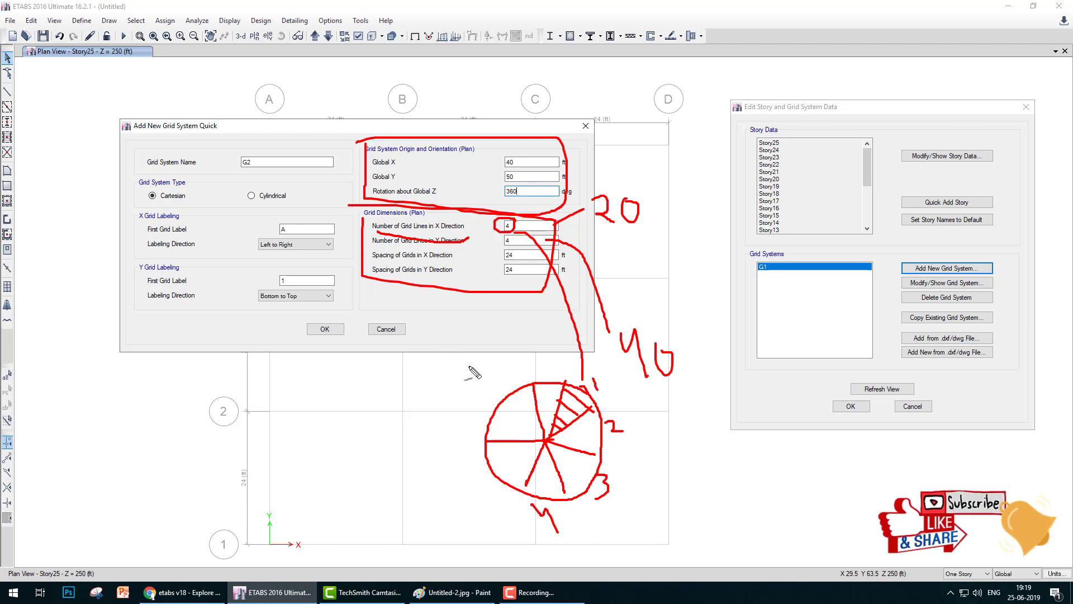
{"action": "mouse_move", "coordinate": [569, 410]}
{"action": "left_mouse_down"}
{"action": "mouse_move", "coordinate": [562, 419]}
{"action": "mouse_move", "coordinate": [692, 446]}
{"action": "mouse_move", "coordinate": [700, 454]}
{"action": "mouse_move", "coordinate": [689, 464]}
{"action": "mouse_move", "coordinate": [720, 441]}
{"action": "mouse_move", "coordinate": [732, 460]}
{"action": "mouse_move", "coordinate": [749, 448]}
{"action": "left_mouse_up"}
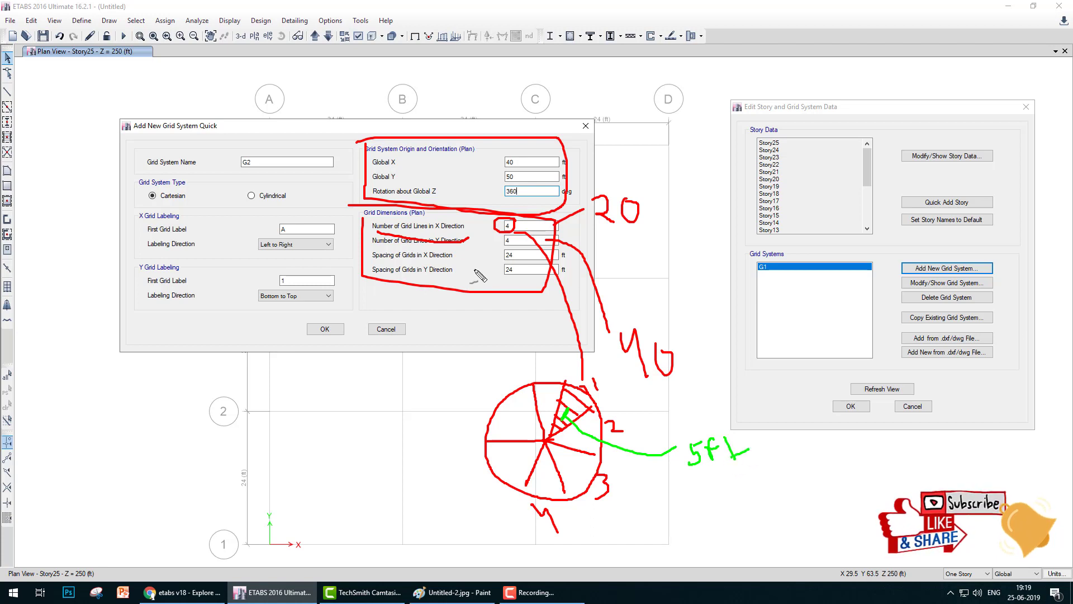
{"action": "mouse_move", "coordinate": [517, 251]}
{"action": "left_mouse_down"}
{"action": "mouse_move", "coordinate": [503, 252]}
{"action": "mouse_move", "coordinate": [648, 343]}
{"action": "mouse_move", "coordinate": [681, 417]}
{"action": "left_mouse_up"}
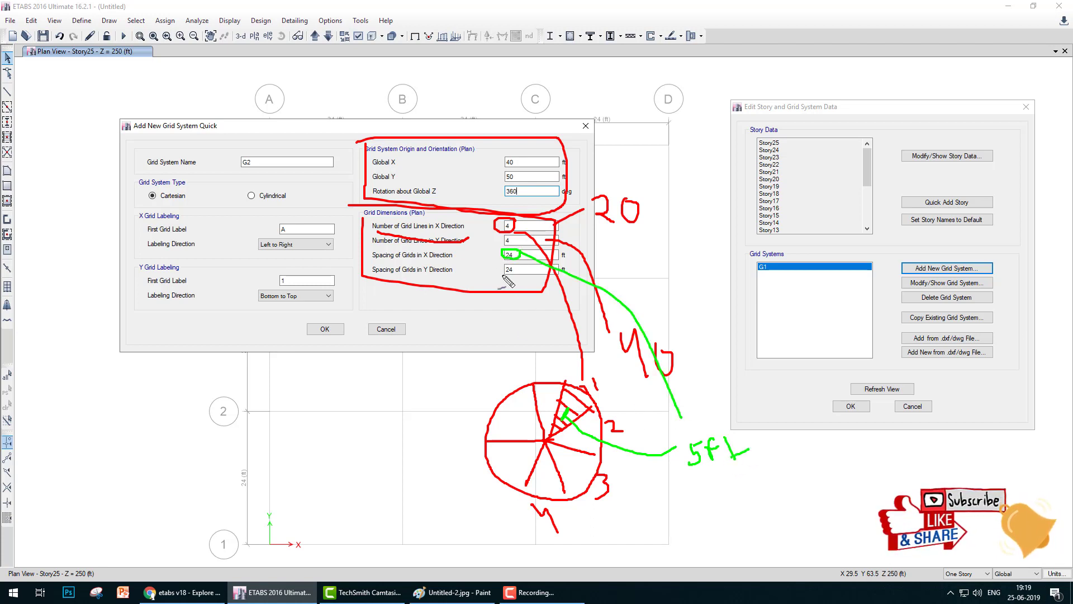
{"action": "mouse_move", "coordinate": [505, 279]}
{"action": "left_mouse_down"}
{"action": "mouse_move", "coordinate": [520, 266]}
{"action": "mouse_move", "coordinate": [476, 327]}
{"action": "mouse_move", "coordinate": [464, 418]}
{"action": "left_mouse_up"}
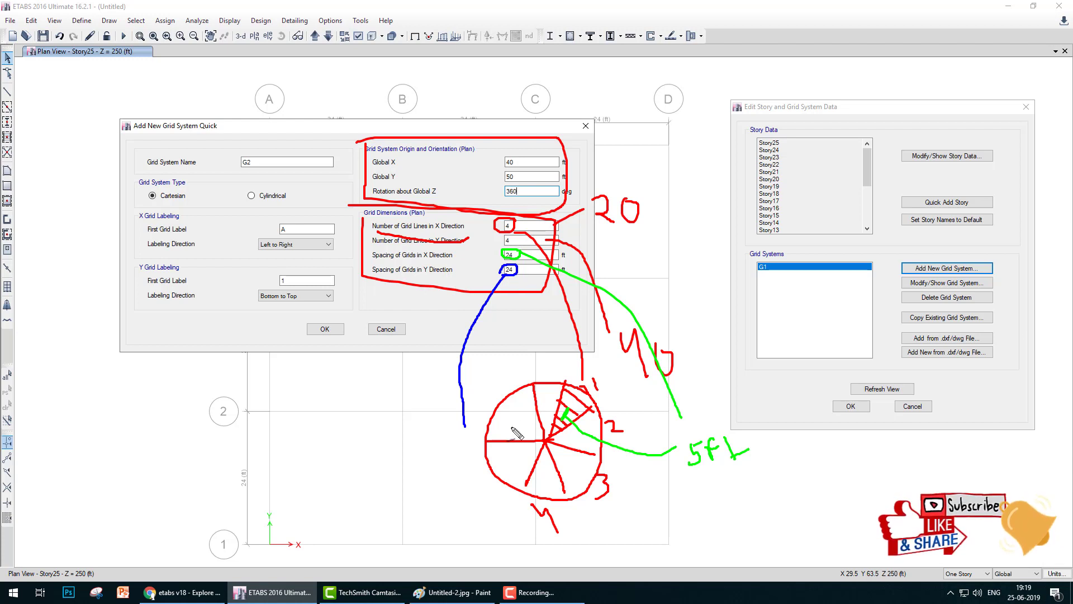
{"action": "mouse_move", "coordinate": [485, 442]}
{"action": "left_mouse_down"}
{"action": "mouse_move", "coordinate": [522, 499]}
{"action": "mouse_move", "coordinate": [482, 450]}
{"action": "mouse_move", "coordinate": [506, 492]}
{"action": "mouse_move", "coordinate": [492, 455]}
{"action": "mouse_move", "coordinate": [520, 479]}
{"action": "mouse_move", "coordinate": [480, 445]}
{"action": "mouse_move", "coordinate": [506, 444]}
{"action": "left_mouse_up"}
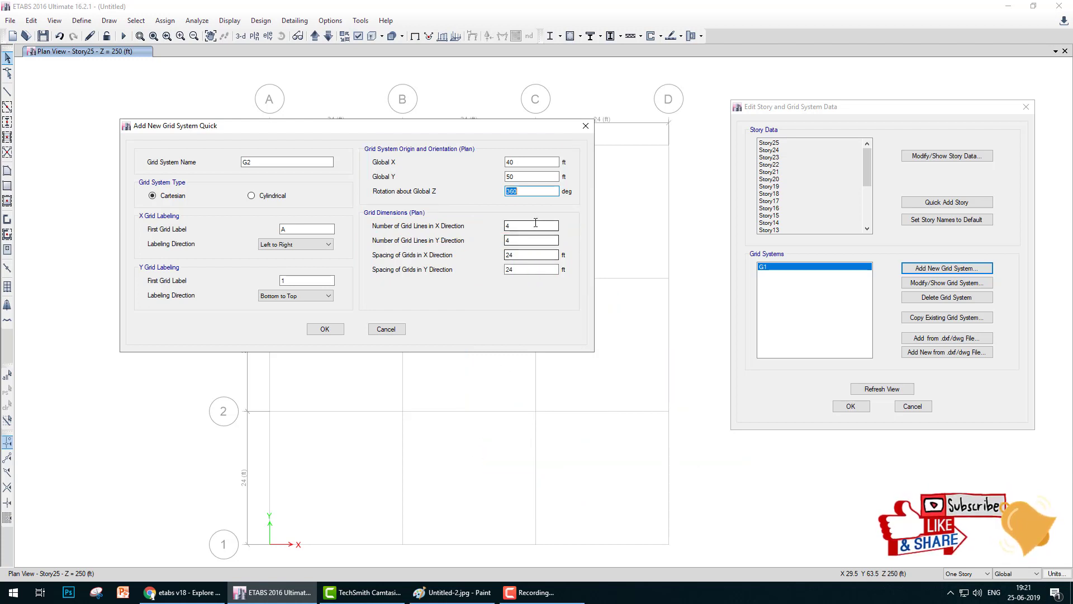
- Make the new grid system cylindrical with 20 radial lines at 5 ft spacing and 40 angular lines at 9-degree spacing
{"action": "key", "text": "Tab"}
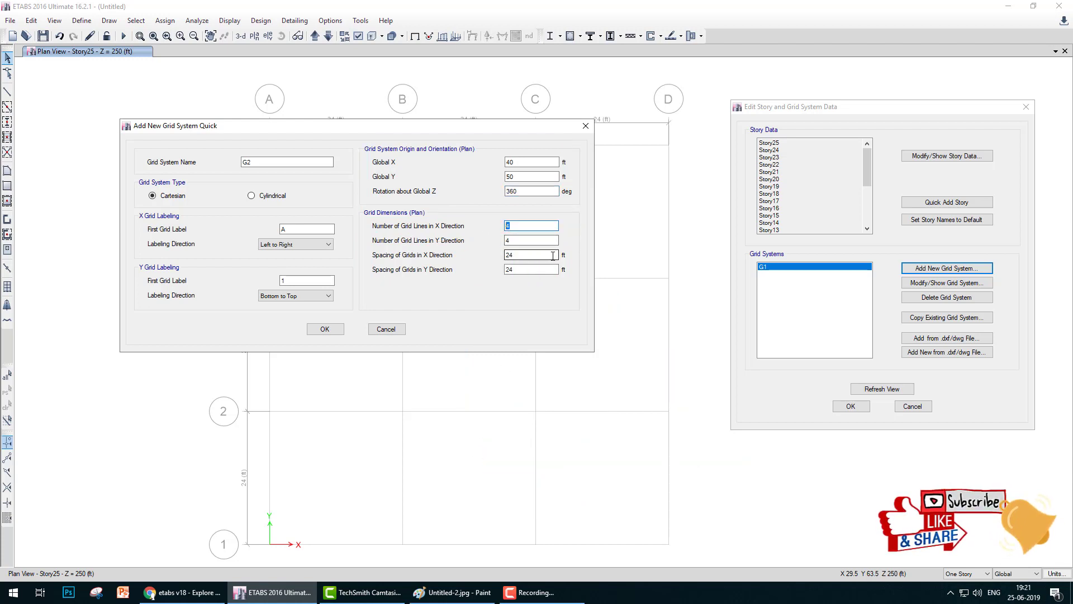
{"action": "left_click", "coordinate": [252, 196]}
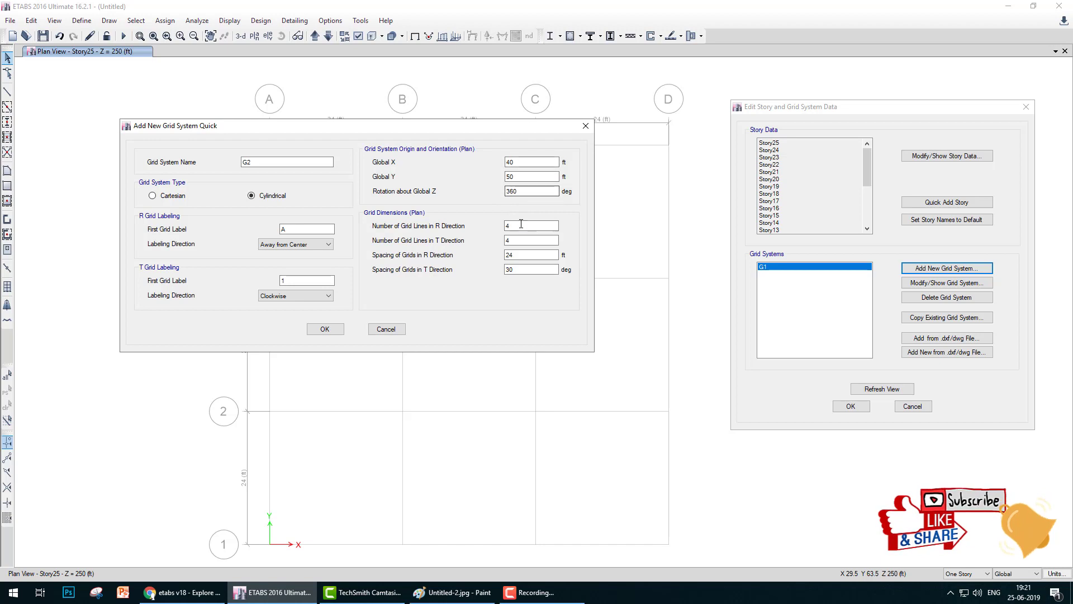
{"action": "left_click_drag", "start_coordinate": [520, 226], "coordinate": [468, 229]}
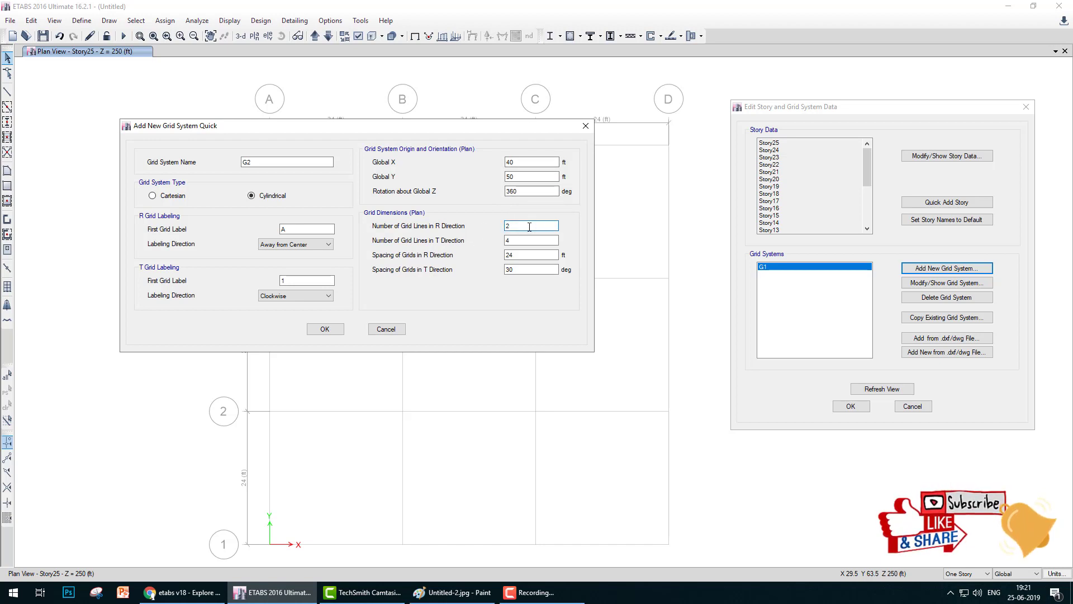
{"action": "key", "text": "Tab"}
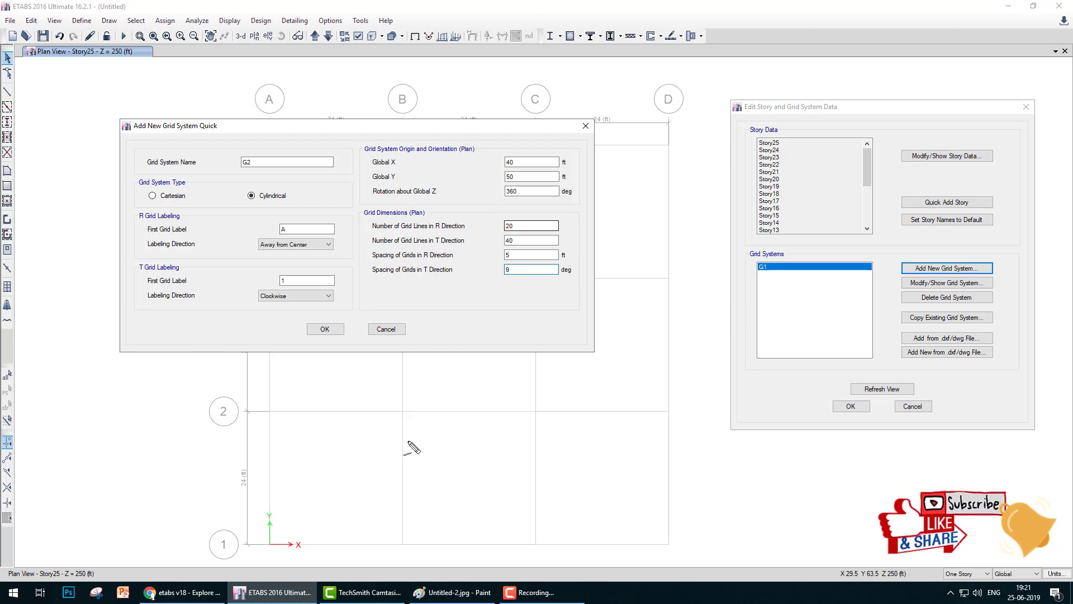
{"action": "mouse_move", "coordinate": [403, 411]}
{"action": "left_mouse_down"}
{"action": "mouse_move", "coordinate": [520, 415]}
{"action": "mouse_move", "coordinate": [539, 456]}
{"action": "mouse_move", "coordinate": [548, 537]}
{"action": "mouse_move", "coordinate": [438, 550]}
{"action": "mouse_move", "coordinate": [401, 492]}
{"action": "mouse_move", "coordinate": [413, 415]}
{"action": "left_mouse_up"}
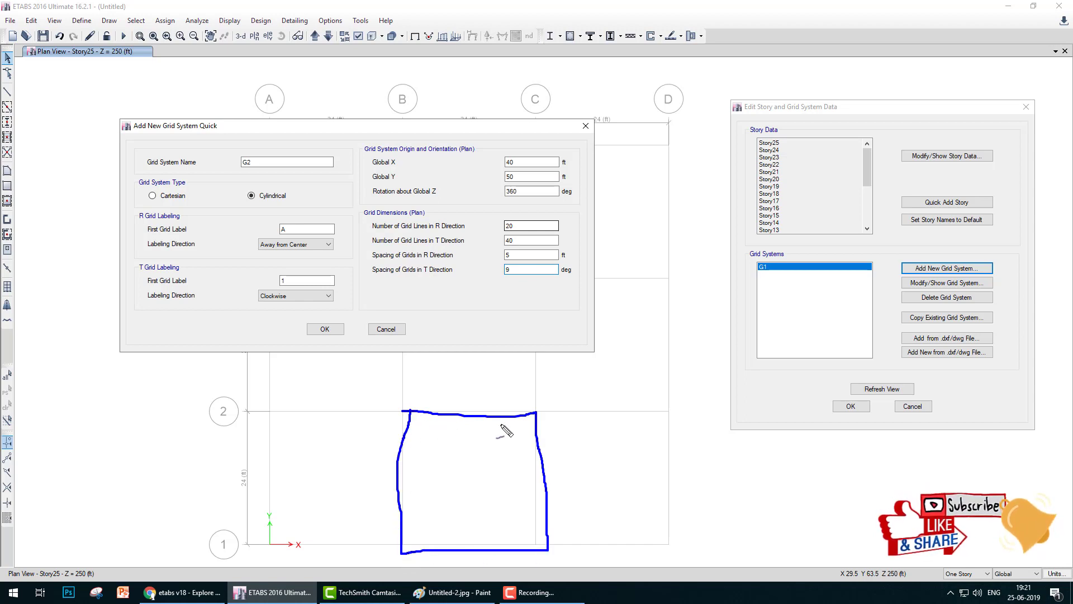
{"action": "key", "text": "r"}
{"action": "mouse_move", "coordinate": [536, 413]}
{"action": "left_mouse_down"}
{"action": "mouse_move", "coordinate": [491, 403]}
{"action": "mouse_move", "coordinate": [405, 425]}
{"action": "mouse_move", "coordinate": [398, 538]}
{"action": "mouse_move", "coordinate": [507, 563]}
{"action": "mouse_move", "coordinate": [564, 475]}
{"action": "mouse_move", "coordinate": [528, 407]}
{"action": "mouse_move", "coordinate": [439, 545]}
{"action": "left_mouse_up"}
{"action": "left_click_drag", "start_coordinate": [394, 428], "coordinate": [539, 538]}
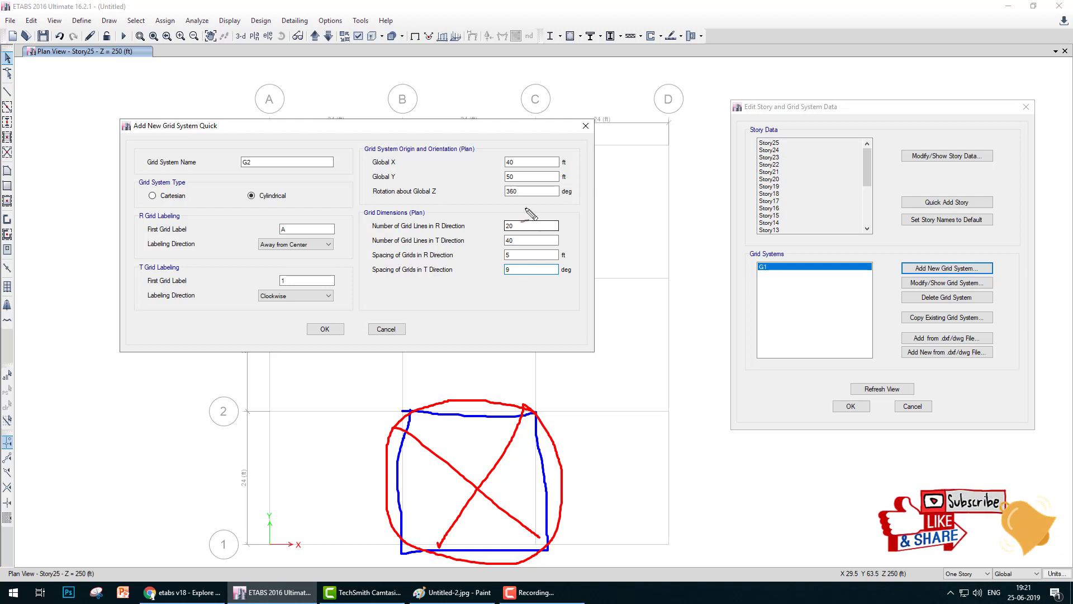
{"action": "mouse_move", "coordinate": [559, 161]}
{"action": "left_mouse_down"}
{"action": "mouse_move", "coordinate": [586, 148]}
{"action": "mouse_move", "coordinate": [600, 164]}
{"action": "left_mouse_up"}
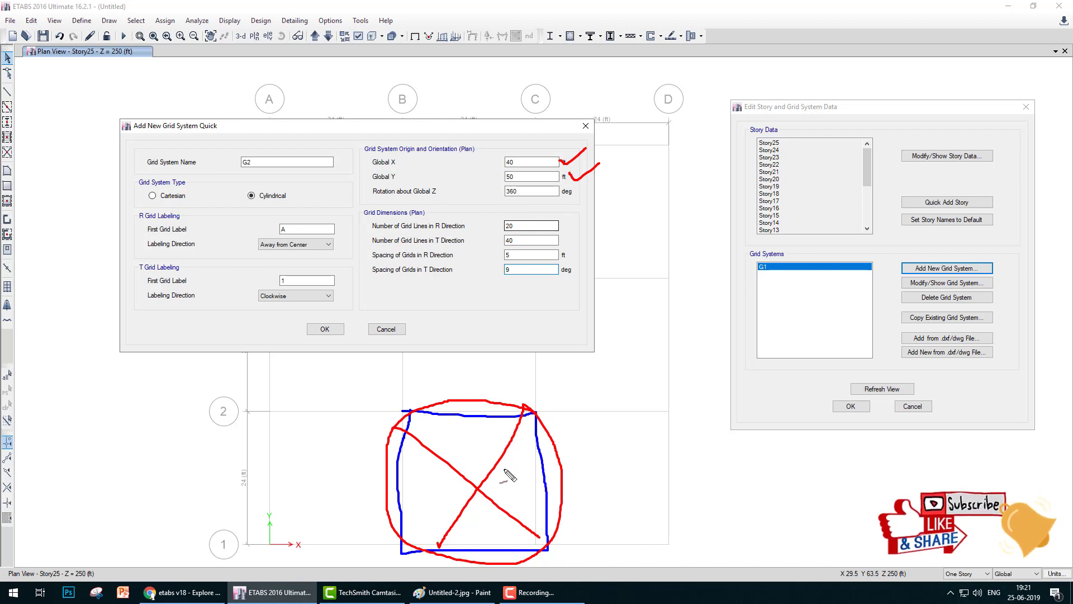
{"action": "mouse_move", "coordinate": [476, 486]}
{"action": "left_mouse_down"}
{"action": "mouse_move", "coordinate": [568, 476]}
{"action": "mouse_move", "coordinate": [476, 418]}
{"action": "left_mouse_up"}
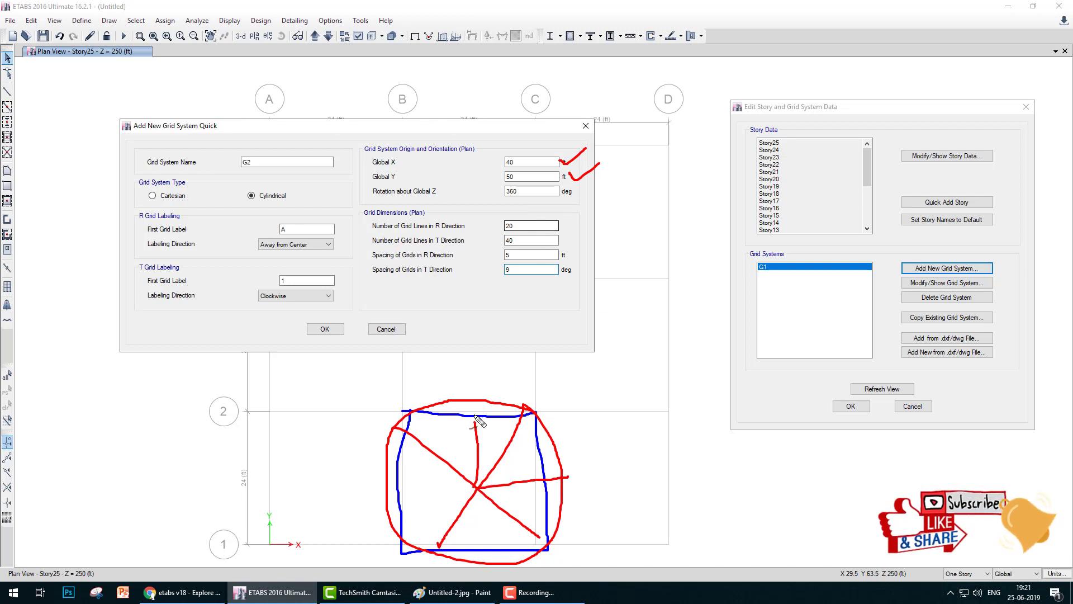
{"action": "left_click_drag", "start_coordinate": [477, 487], "coordinate": [383, 476]}
{"action": "left_click_drag", "start_coordinate": [478, 489], "coordinate": [483, 562]}
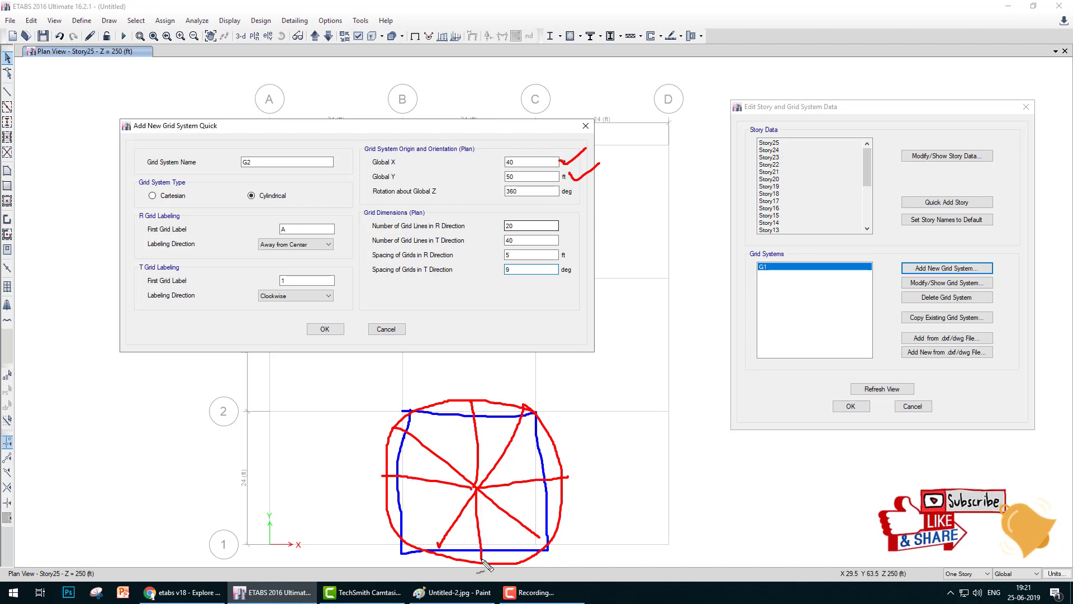
{"action": "left_click_drag", "start_coordinate": [471, 489], "coordinate": [402, 531]}
{"action": "mouse_move", "coordinate": [447, 464]}
{"action": "left_mouse_down"}
{"action": "mouse_move", "coordinate": [478, 450]}
{"action": "mouse_move", "coordinate": [455, 425]}
{"action": "mouse_move", "coordinate": [469, 416]}
{"action": "left_mouse_up"}
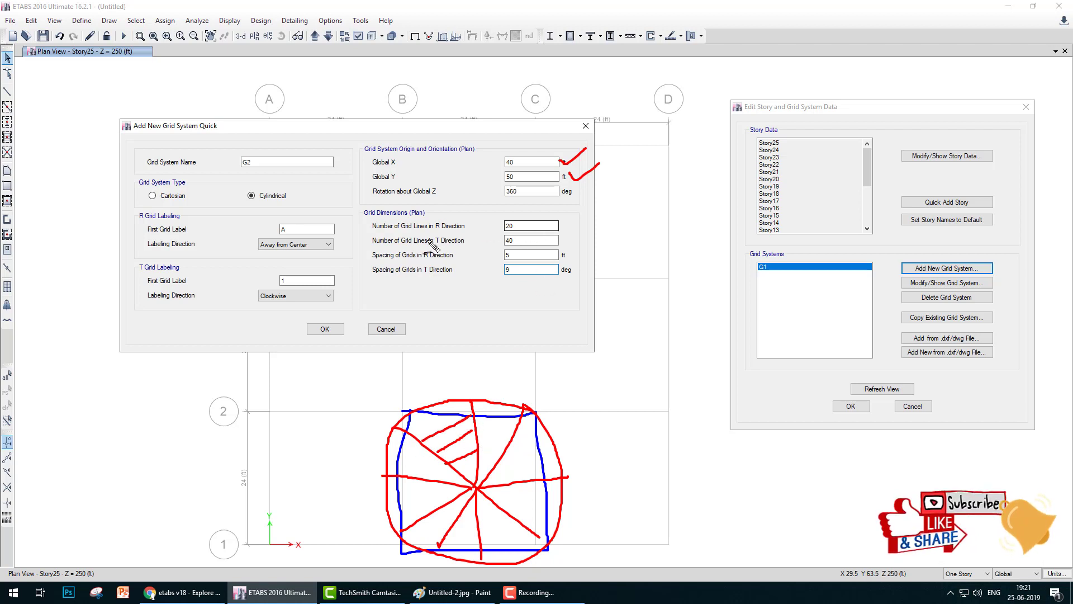
{"action": "mouse_move", "coordinate": [439, 392]}
{"action": "left_mouse_down"}
{"action": "mouse_move", "coordinate": [439, 412]}
{"action": "mouse_move", "coordinate": [502, 407]}
{"action": "left_mouse_up"}
{"action": "left_click_drag", "start_coordinate": [553, 417], "coordinate": [541, 436]}
{"action": "left_click_drag", "start_coordinate": [562, 432], "coordinate": [557, 453]}
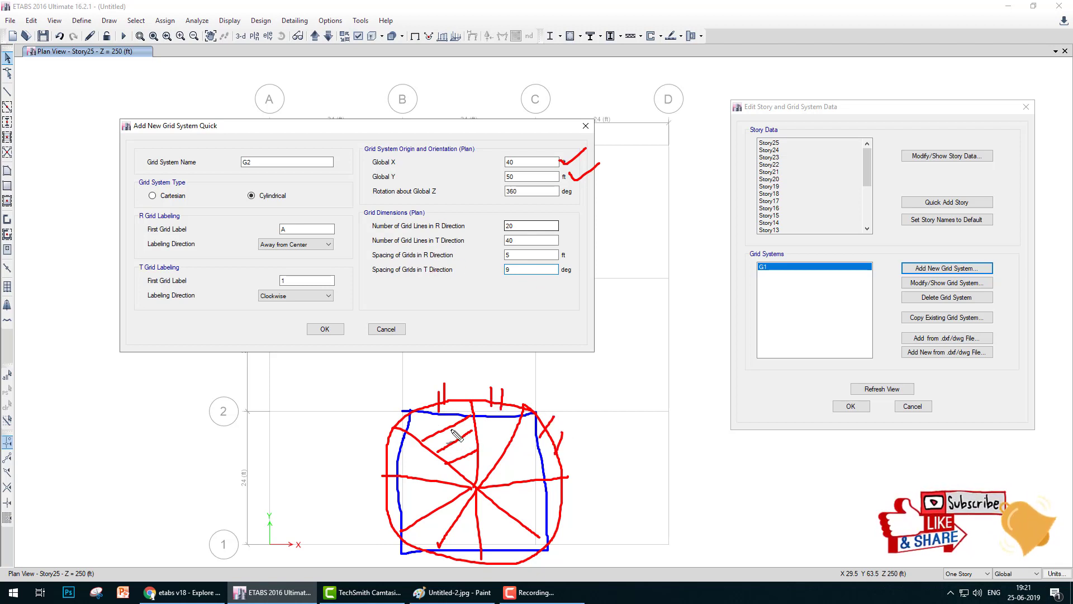
{"action": "left_click_drag", "start_coordinate": [452, 430], "coordinate": [454, 438]}
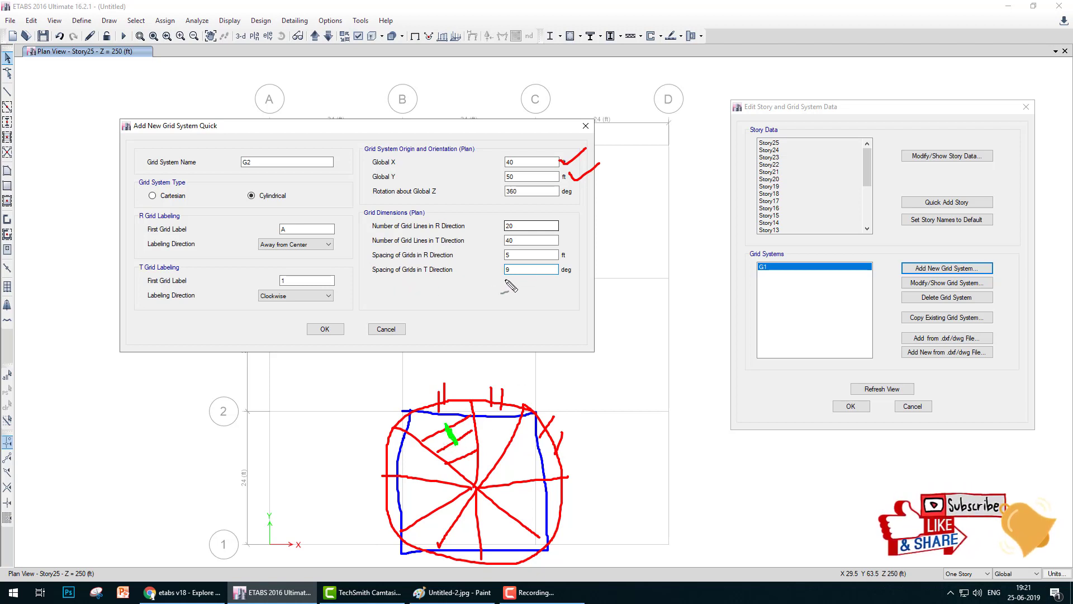
{"action": "mouse_move", "coordinate": [530, 408]}
{"action": "left_mouse_down"}
{"action": "mouse_move", "coordinate": [559, 478]}
{"action": "mouse_move", "coordinate": [537, 416]}
{"action": "left_mouse_up"}
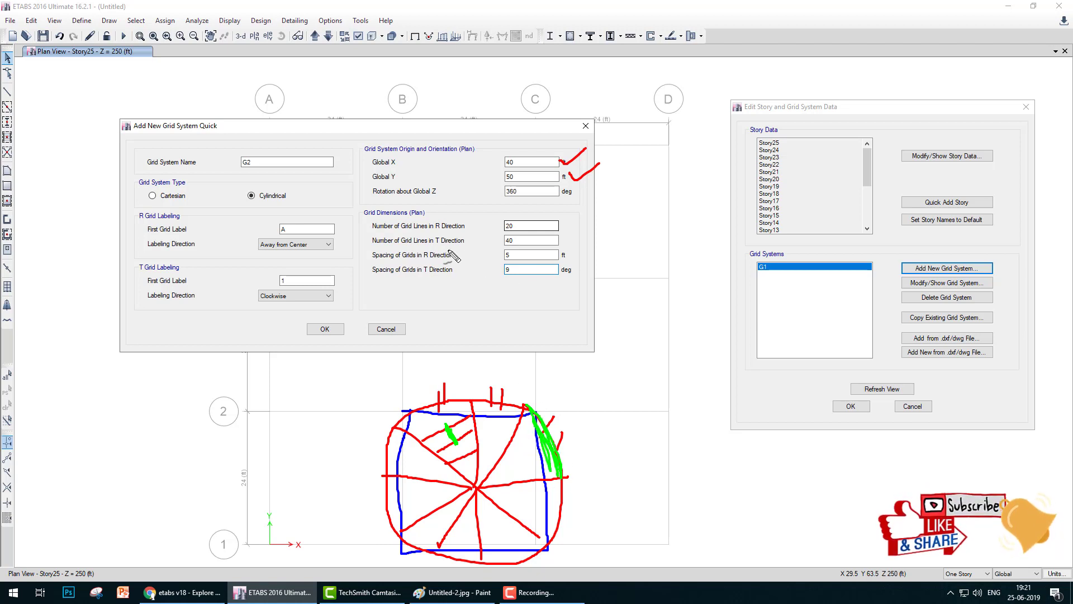
{"action": "left_click_drag", "start_coordinate": [474, 303], "coordinate": [484, 338]}
{"action": "mouse_move", "coordinate": [517, 281]}
{"action": "left_mouse_down"}
{"action": "mouse_move", "coordinate": [520, 309]}
{"action": "mouse_move", "coordinate": [547, 305]}
{"action": "mouse_move", "coordinate": [541, 292]}
{"action": "left_mouse_up"}
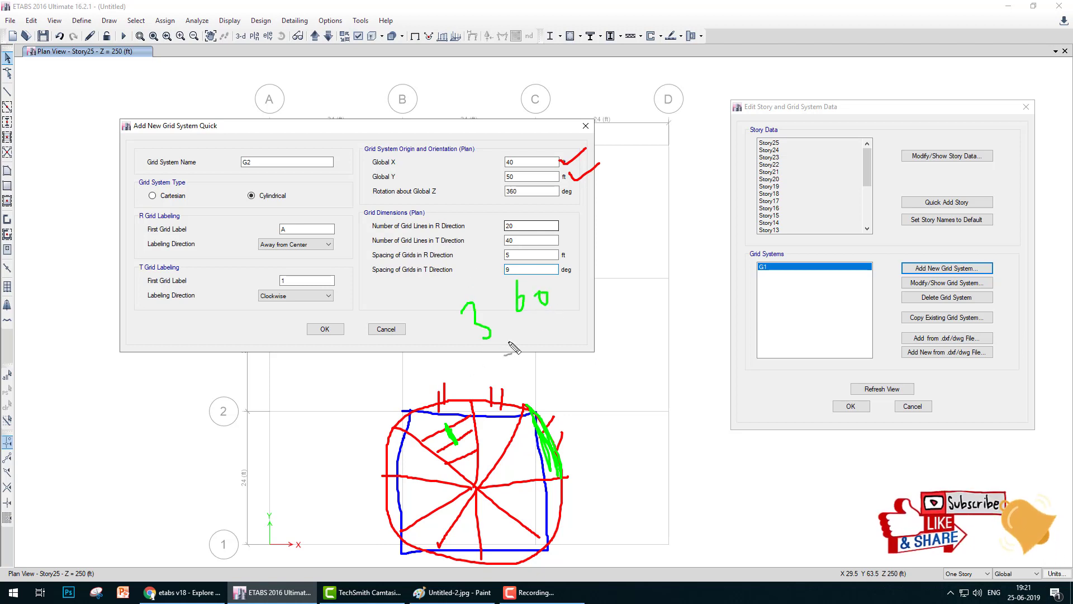
{"action": "left_click_drag", "start_coordinate": [475, 361], "coordinate": [585, 292]}
{"action": "left_click_drag", "start_coordinate": [520, 351], "coordinate": [567, 344]}
{"action": "mouse_move", "coordinate": [606, 280]}
{"action": "left_mouse_down"}
{"action": "mouse_move", "coordinate": [602, 312]}
{"action": "mouse_move", "coordinate": [652, 312]}
{"action": "left_mouse_up"}
{"action": "key", "text": "Escape"}
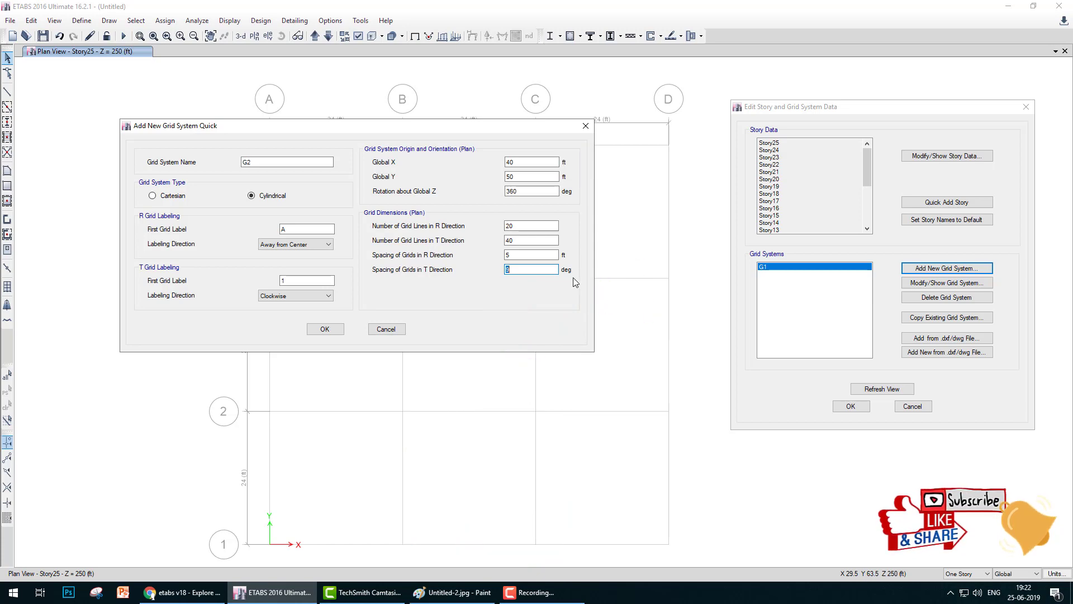
- Accept the new cylindrical grid system and apply the story and grid data to the plan view
{"action": "left_click", "coordinate": [336, 333]}
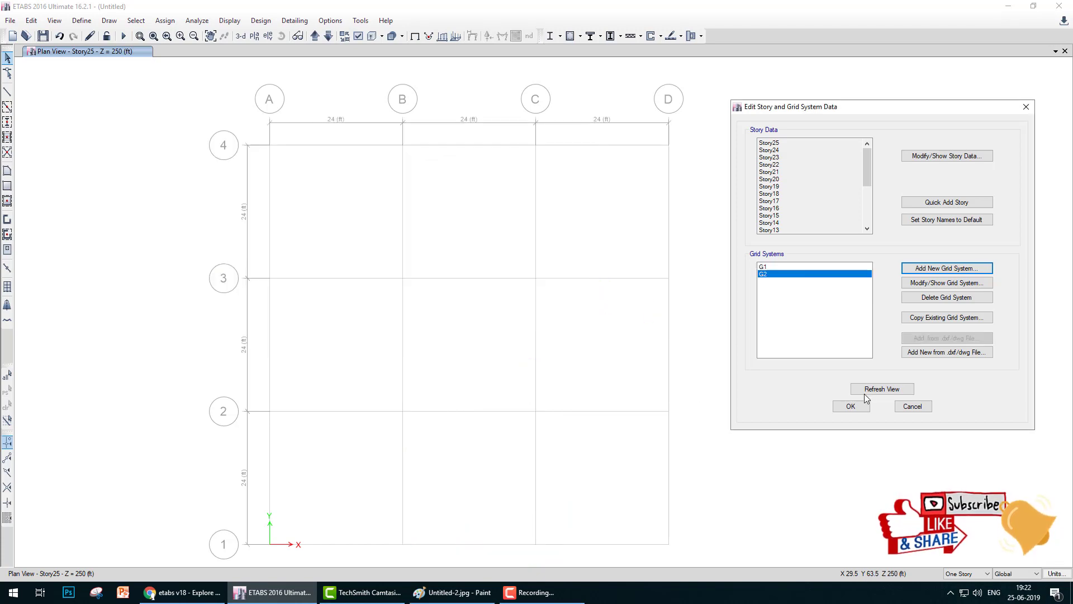
{"action": "left_click", "coordinate": [851, 406]}
{"action": "middle_click_drag", "start_coordinate": [667, 349], "coordinate": [497, 298]}
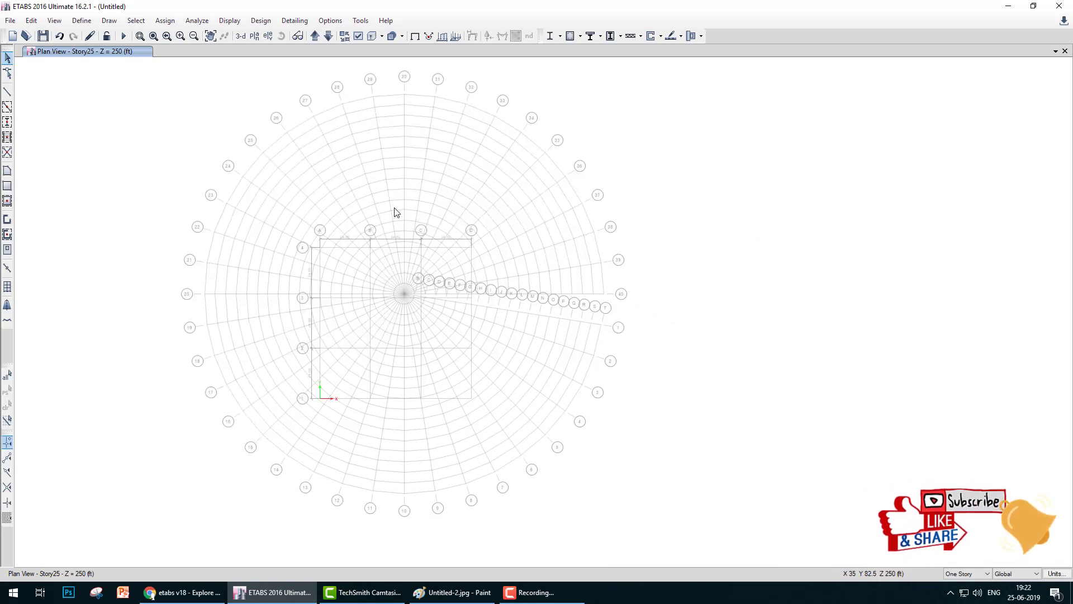
- Hide grid system G1 in the plan view, keeping only G2 among the visible grid systems
{"action": "right_click", "coordinate": [393, 166]}
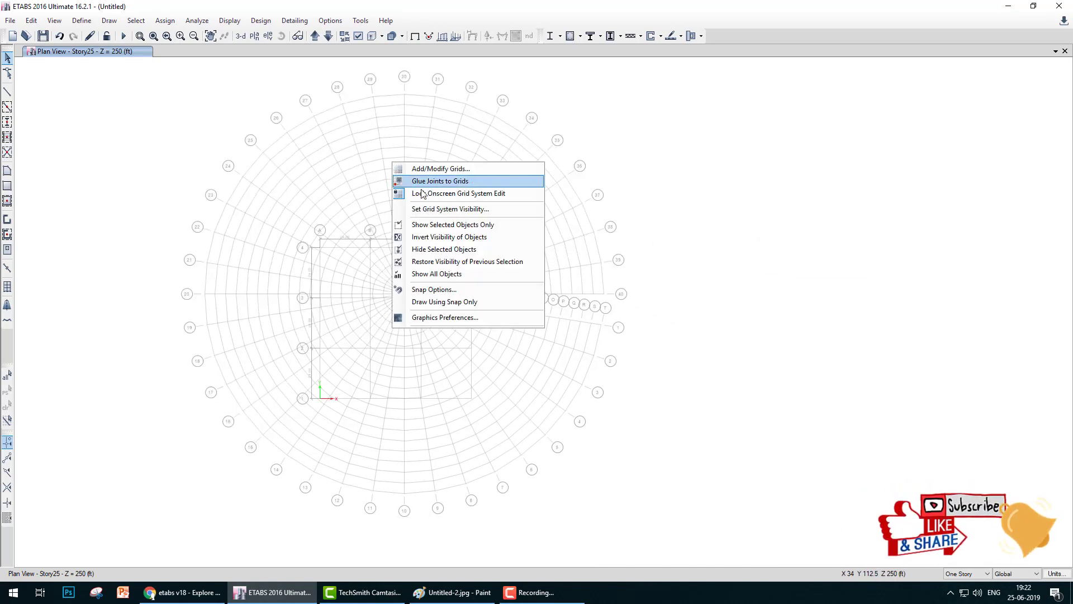
{"action": "left_click", "coordinate": [441, 210]}
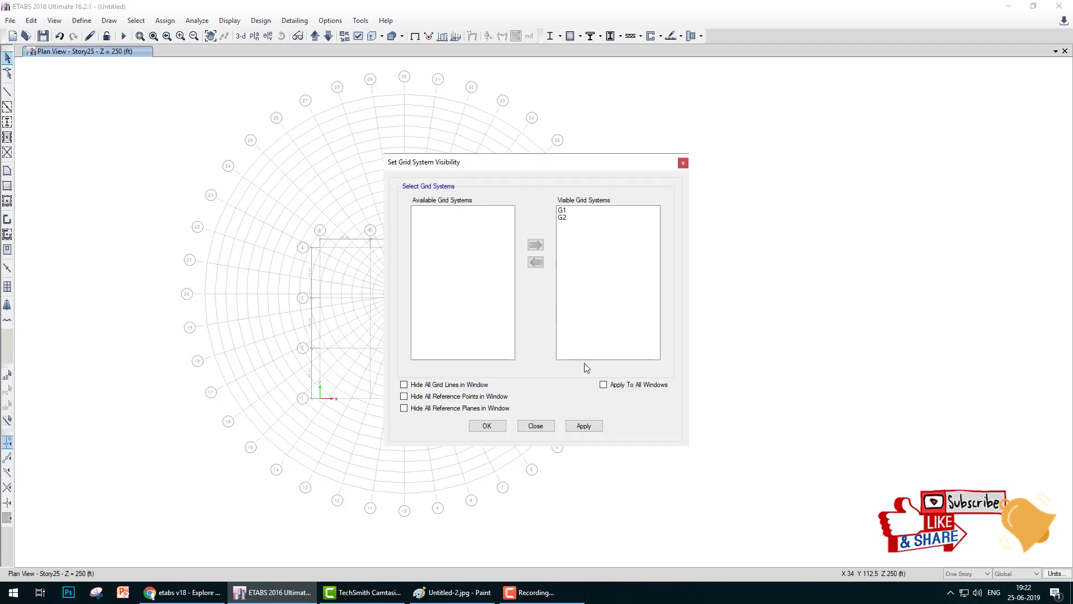
{"action": "left_click", "coordinate": [561, 211]}
{"action": "left_click", "coordinate": [536, 262]}
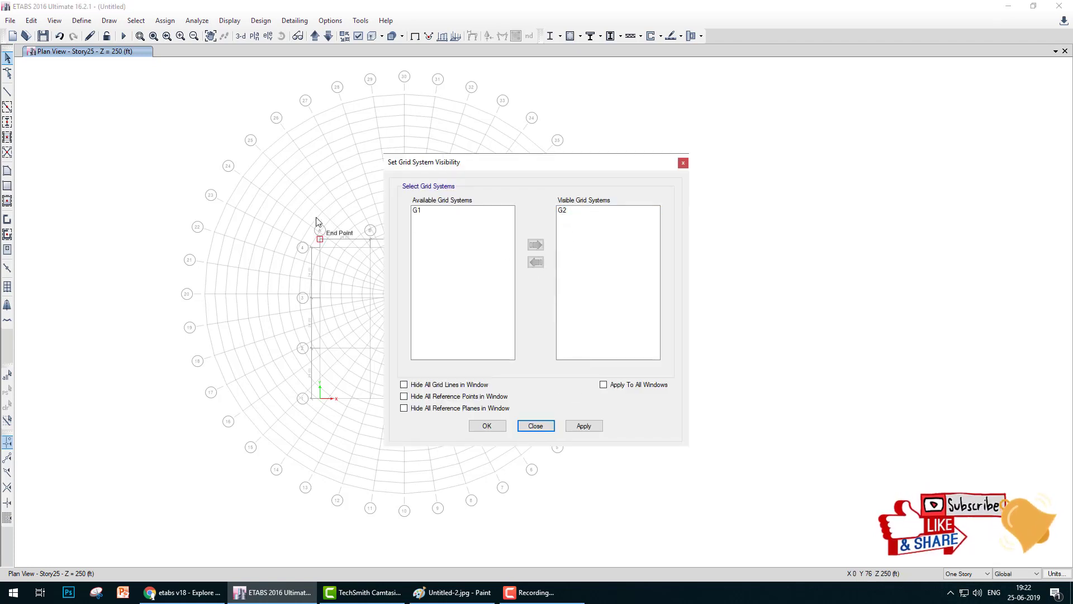
{"action": "left_click", "coordinate": [487, 426]}
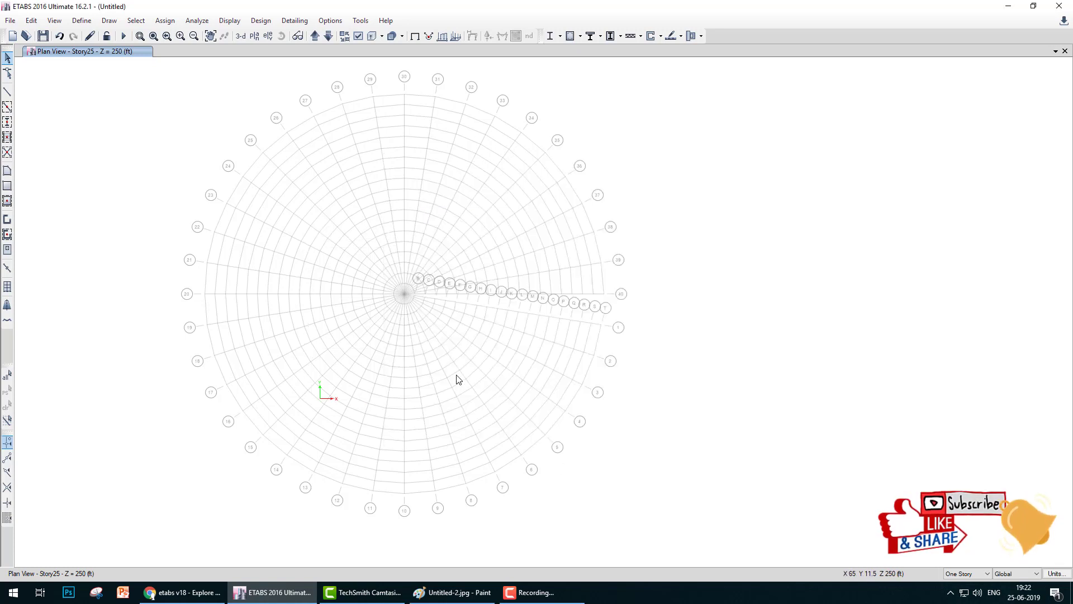
- Add a new United States concrete material with Customary standard and grade f'c 6000 psi, and name it concrete
{"action": "left_click", "coordinate": [81, 20]}
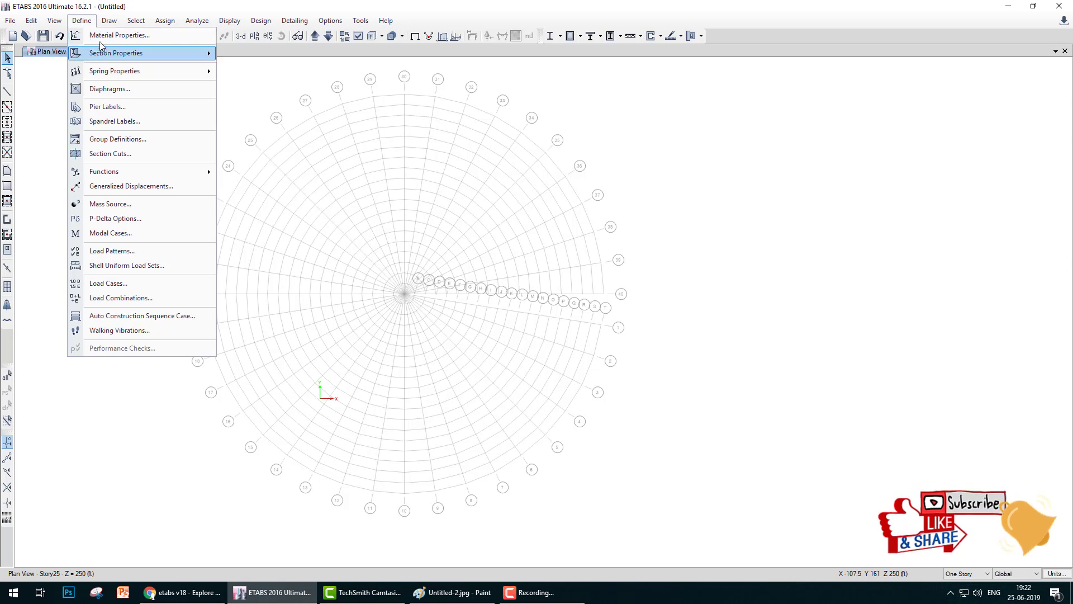
{"action": "left_click", "coordinate": [104, 32]}
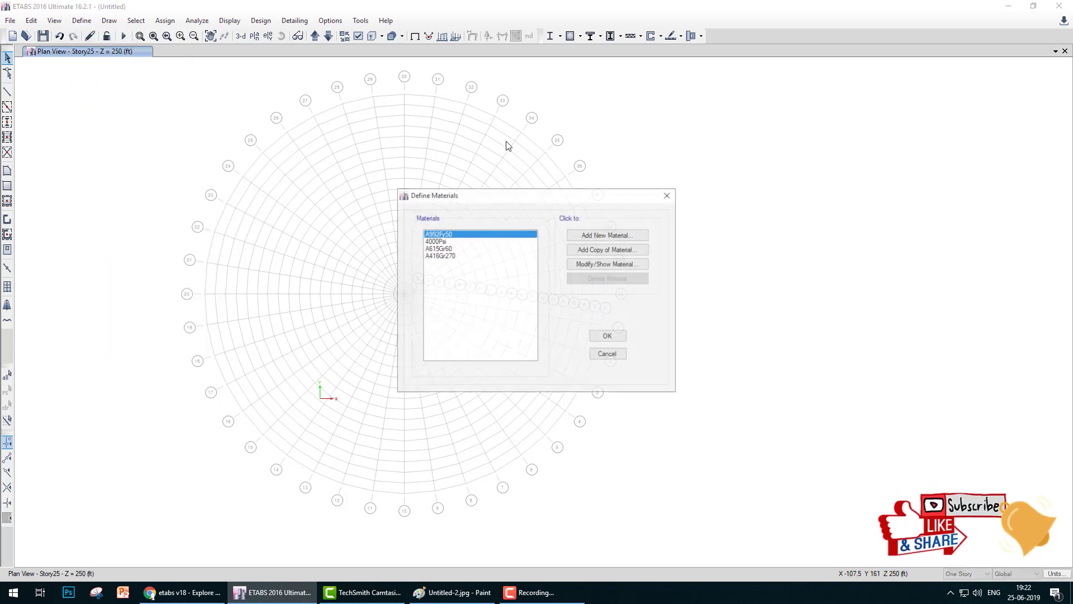
{"action": "left_click", "coordinate": [614, 235]}
{"action": "left_click", "coordinate": [535, 262]}
{"action": "left_click", "coordinate": [535, 261]}
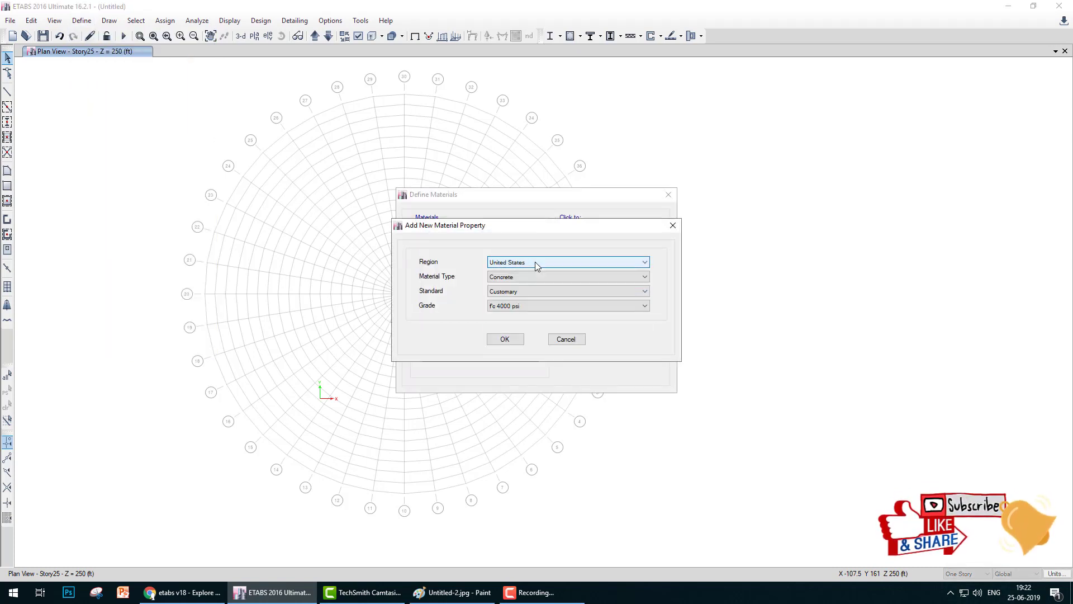
{"action": "left_click", "coordinate": [523, 307]}
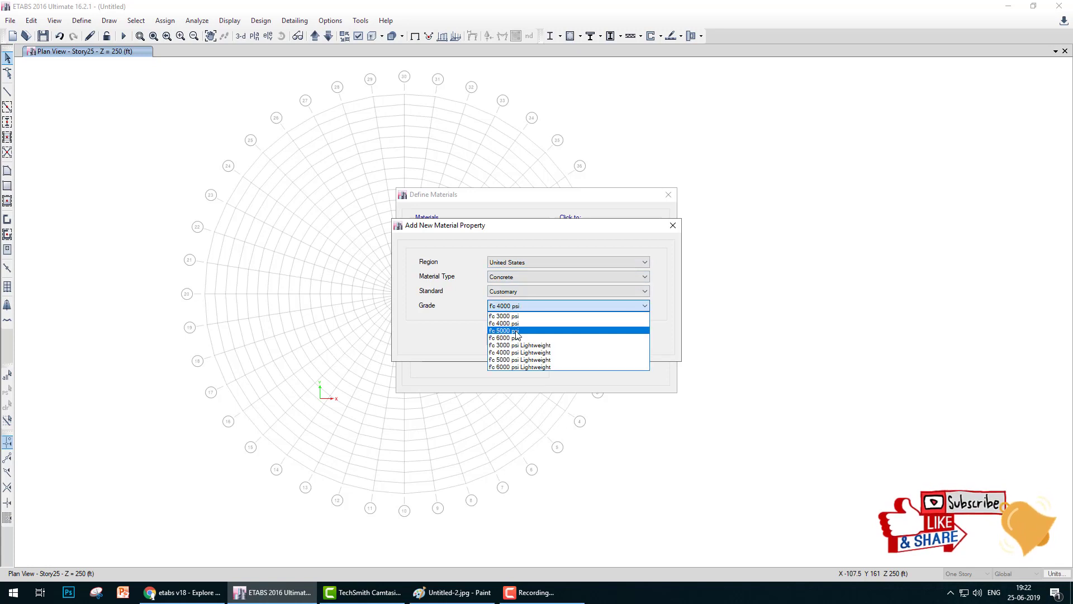
{"action": "left_click", "coordinate": [518, 338]}
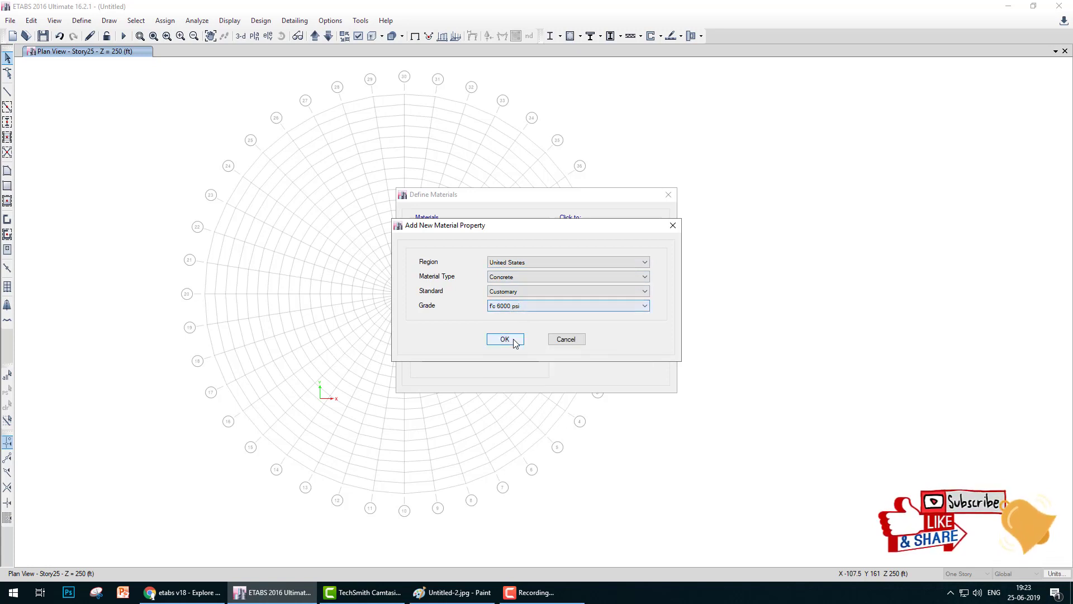
{"action": "left_click", "coordinate": [504, 339]}
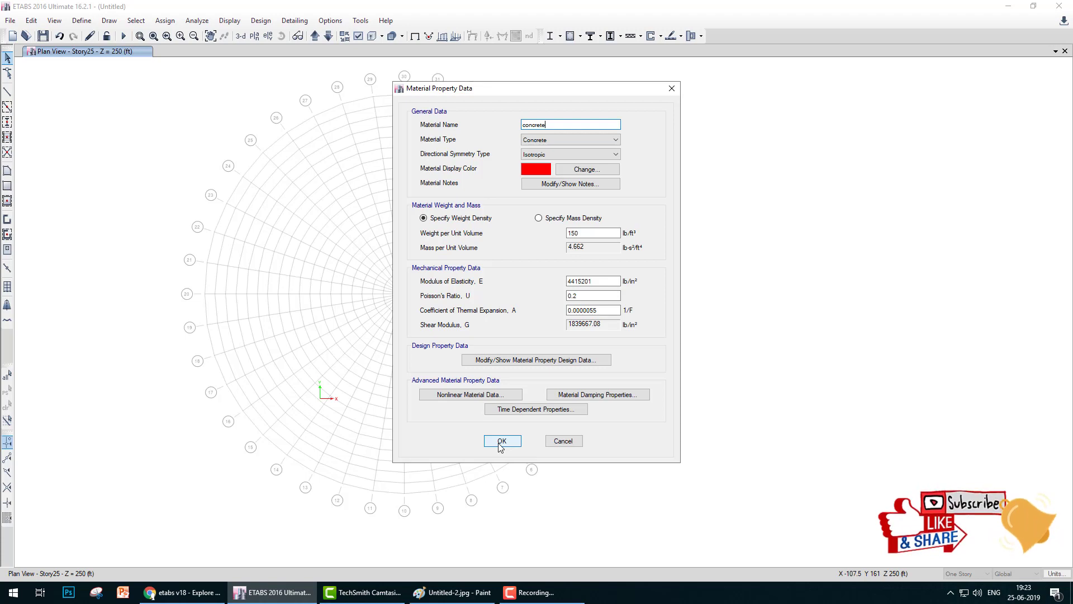
- Switch to Chrome, reopen the closed YouTube tab, pause the ETABS modelling video and view its channel details and subscribe option
{"action": "left_click", "coordinate": [181, 592]}
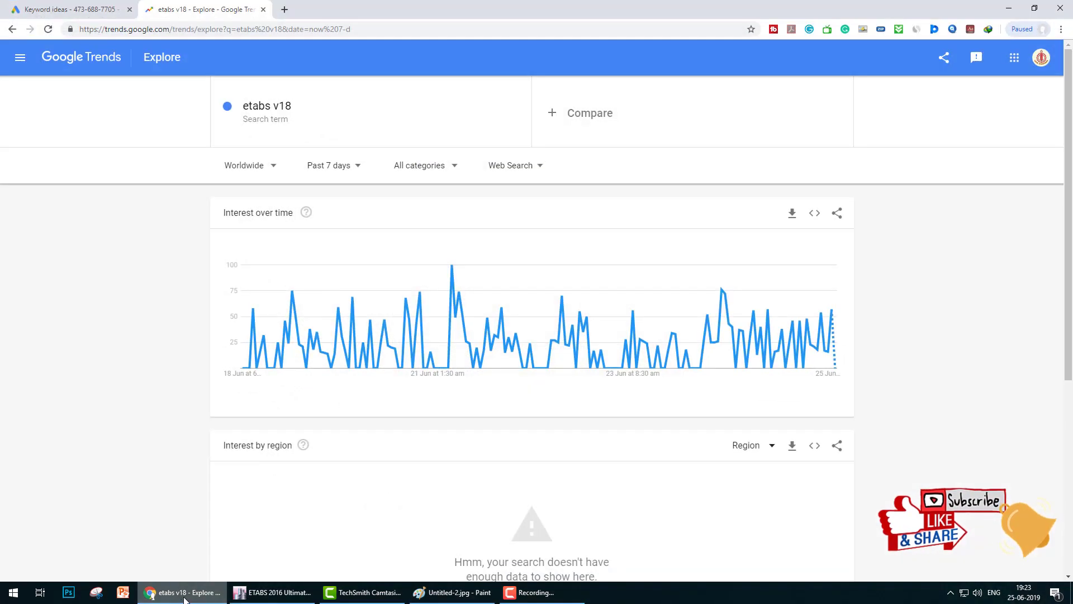
{"action": "right_click", "coordinate": [240, 9]}
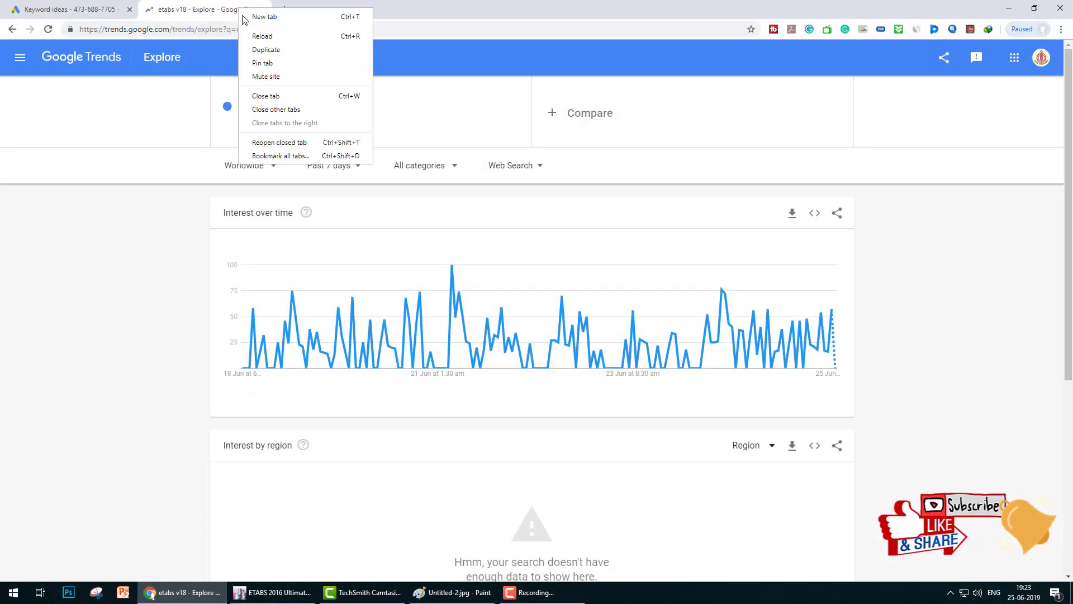
{"action": "left_click", "coordinate": [280, 143]}
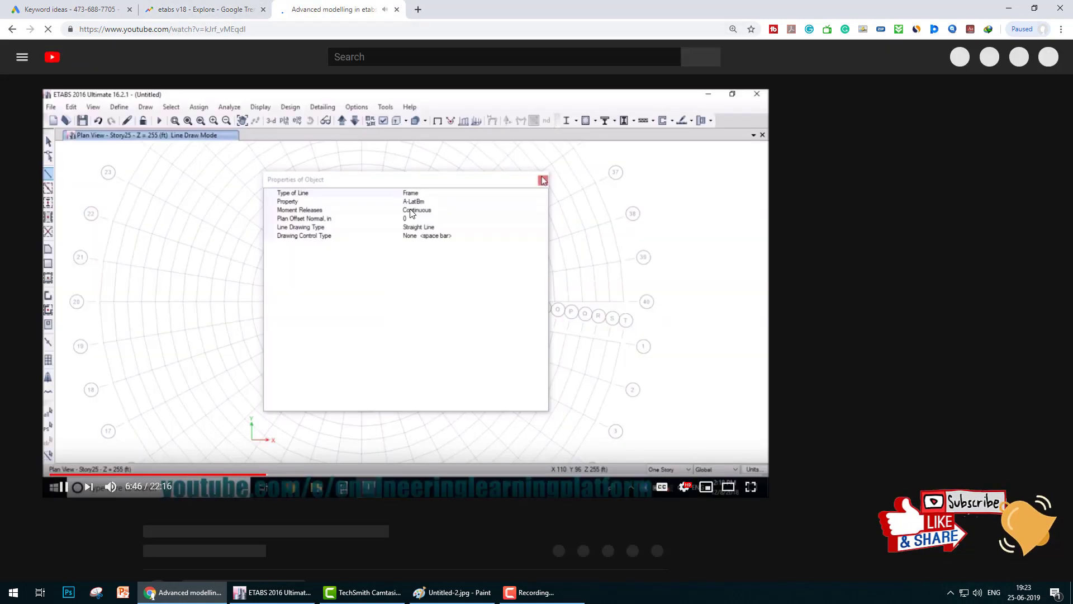
{"action": "left_click", "coordinate": [60, 488]}
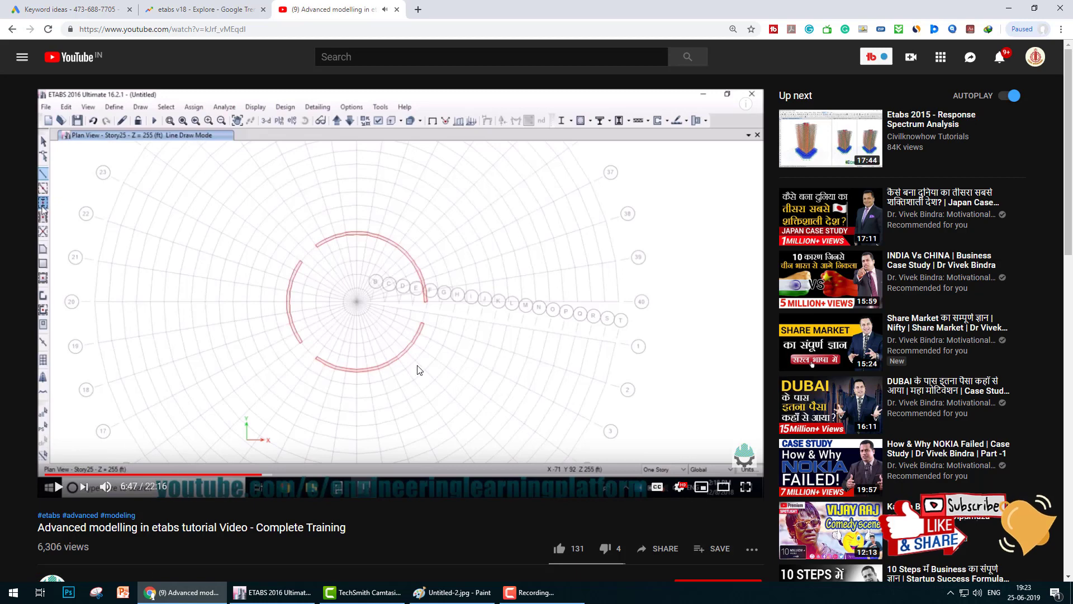
{"action": "scroll", "coordinate": [97, 488], "scroll_direction": "down", "scroll_amount": 1}
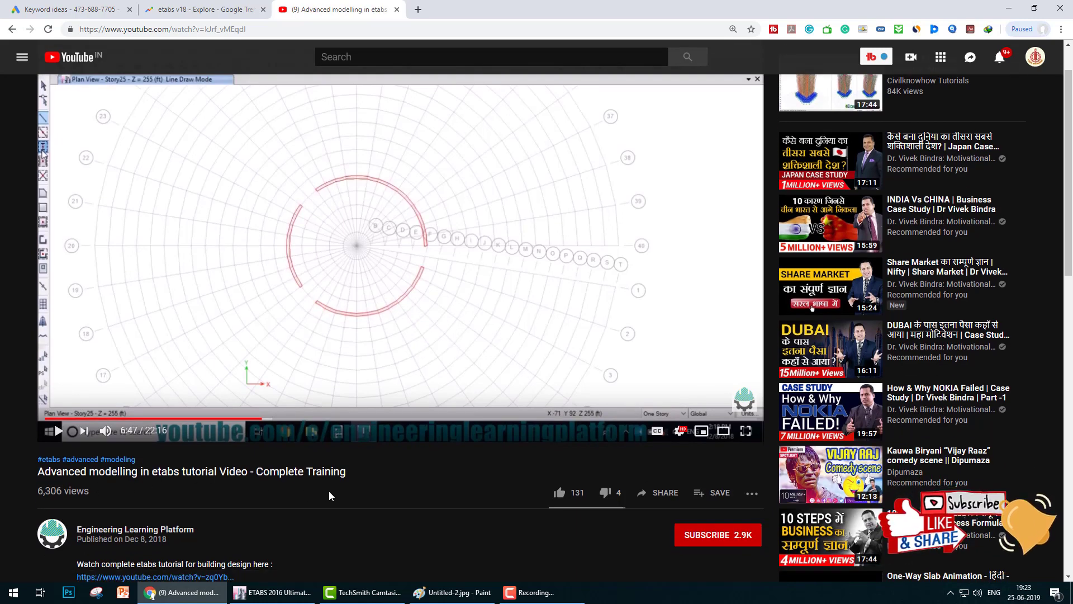
{"action": "scroll", "coordinate": [288, 499], "scroll_direction": "down", "scroll_amount": 1}
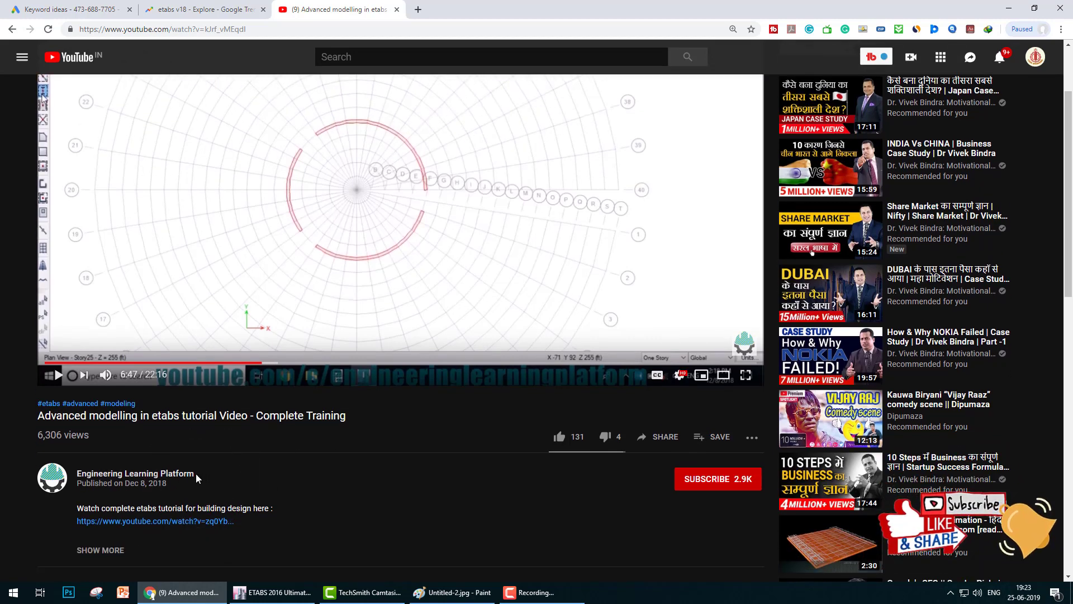
{"action": "left_click_drag", "start_coordinate": [197, 476], "coordinate": [78, 474]}
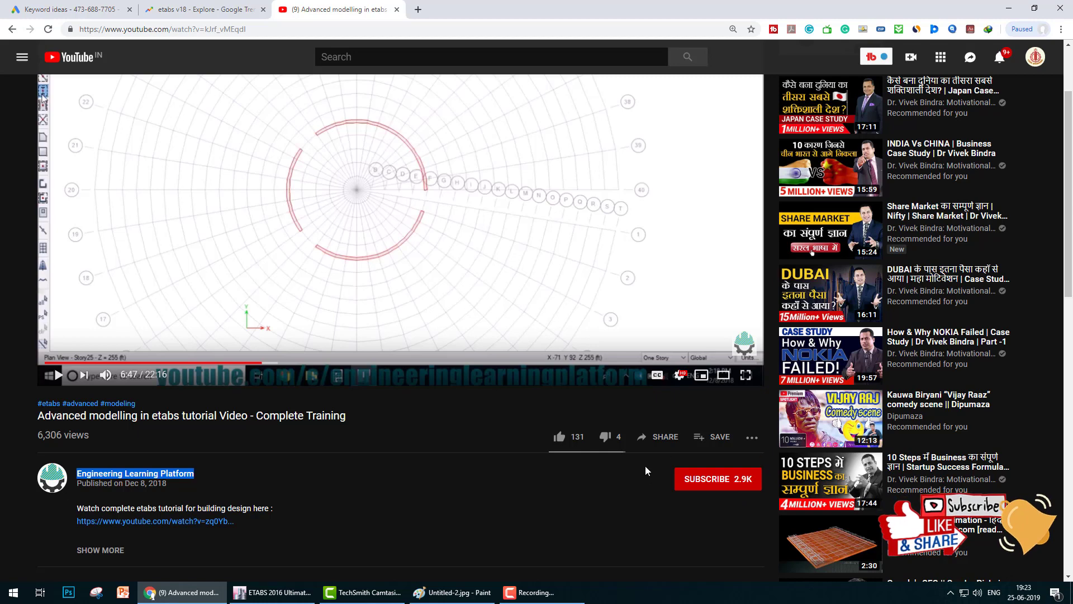
{"action": "mouse_move", "coordinate": [776, 467]}
{"action": "left_mouse_down"}
{"action": "mouse_move", "coordinate": [660, 482]}
{"action": "mouse_move", "coordinate": [782, 492]}
{"action": "mouse_move", "coordinate": [727, 457]}
{"action": "left_mouse_up"}
{"action": "mouse_move", "coordinate": [570, 418]}
{"action": "left_mouse_down"}
{"action": "mouse_move", "coordinate": [538, 425]}
{"action": "mouse_move", "coordinate": [571, 442]}
{"action": "mouse_move", "coordinate": [553, 419]}
{"action": "left_mouse_up"}
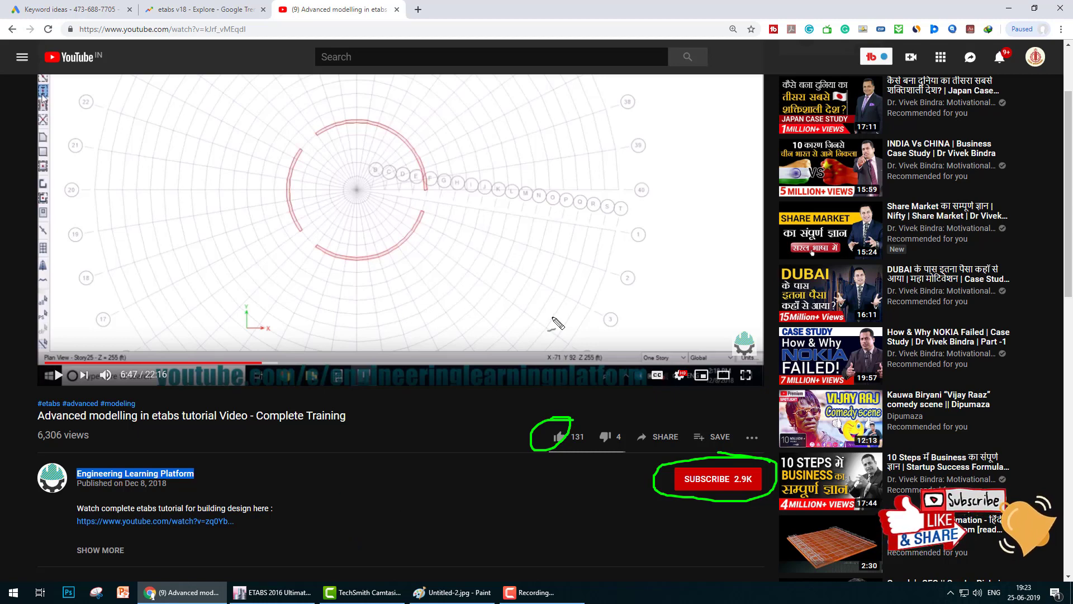
- Switch back to ETABS, accept the new concrete material's properties and finish the material definitions
{"action": "left_click", "coordinate": [280, 592]}
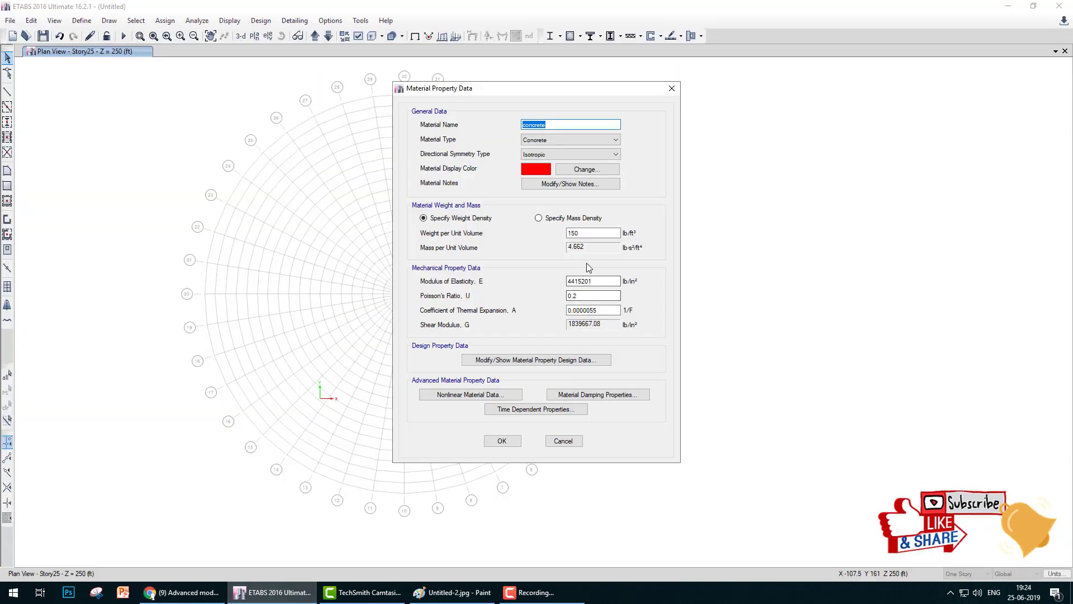
{"action": "left_click", "coordinate": [502, 440]}
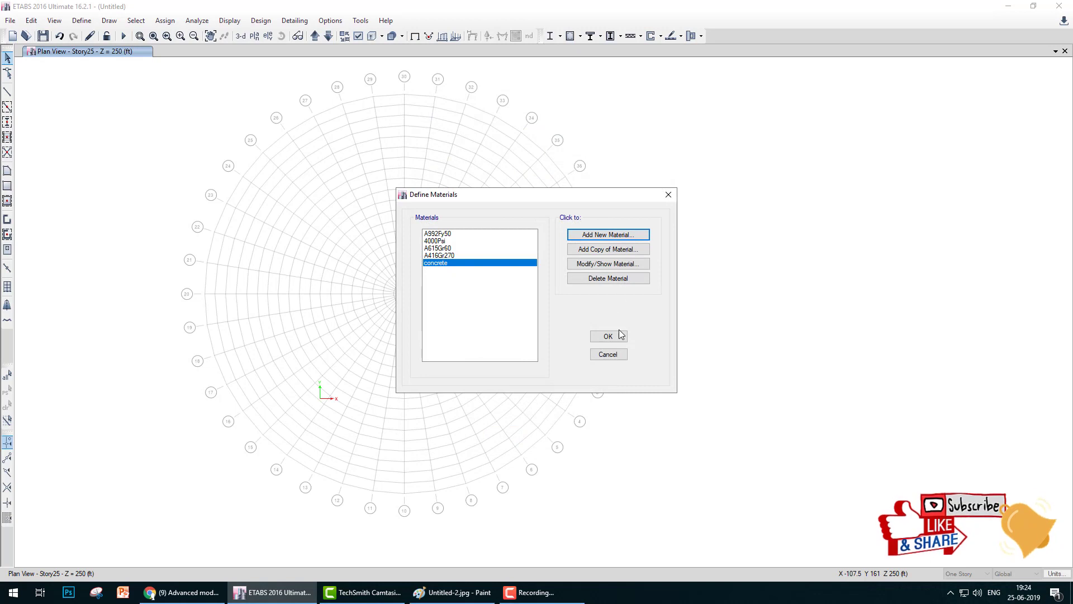
{"action": "left_click", "coordinate": [620, 336]}
- Add a new concrete circular frame section and set its diameter to 14 in
{"action": "left_click", "coordinate": [85, 23]}
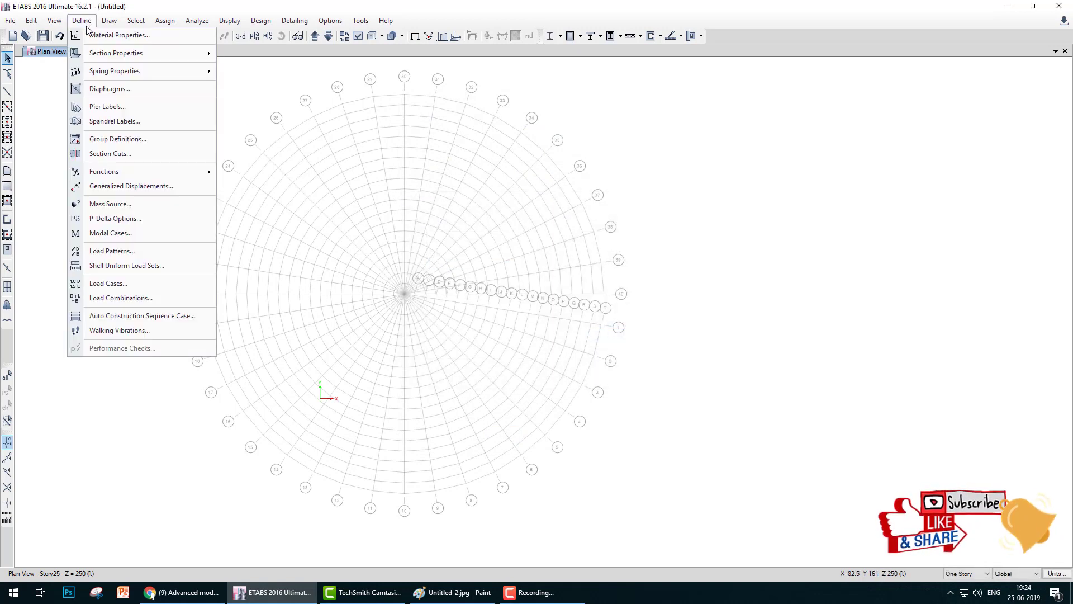
{"action": "mouse_move", "coordinate": [98, 53]}
{"action": "left_click", "coordinate": [263, 55]}
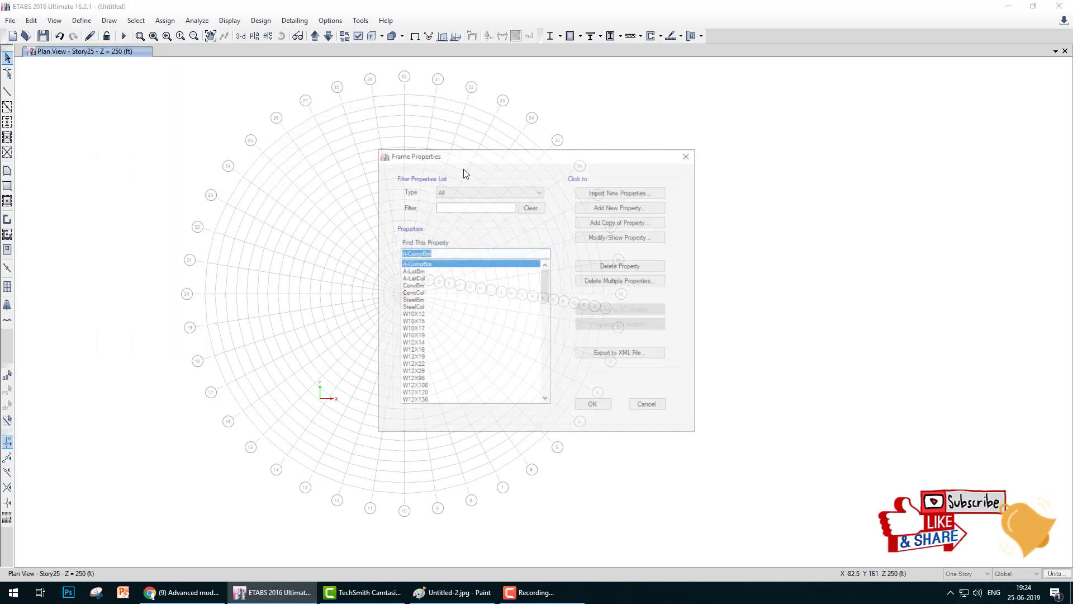
{"action": "left_click", "coordinate": [622, 206]}
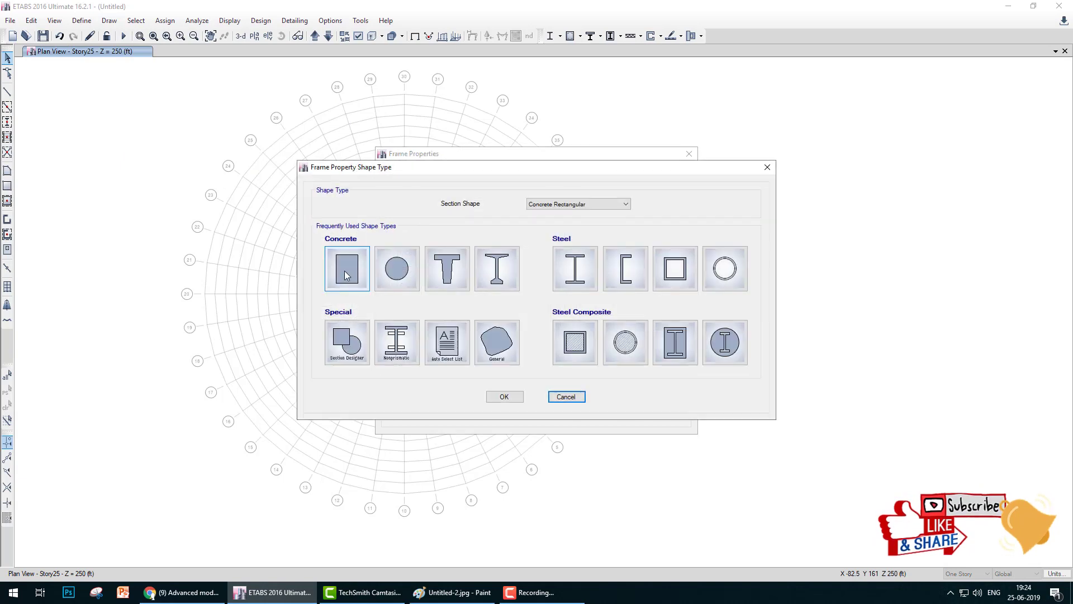
{"action": "left_click", "coordinate": [400, 269]}
{"action": "double_click", "coordinate": [537, 326]}
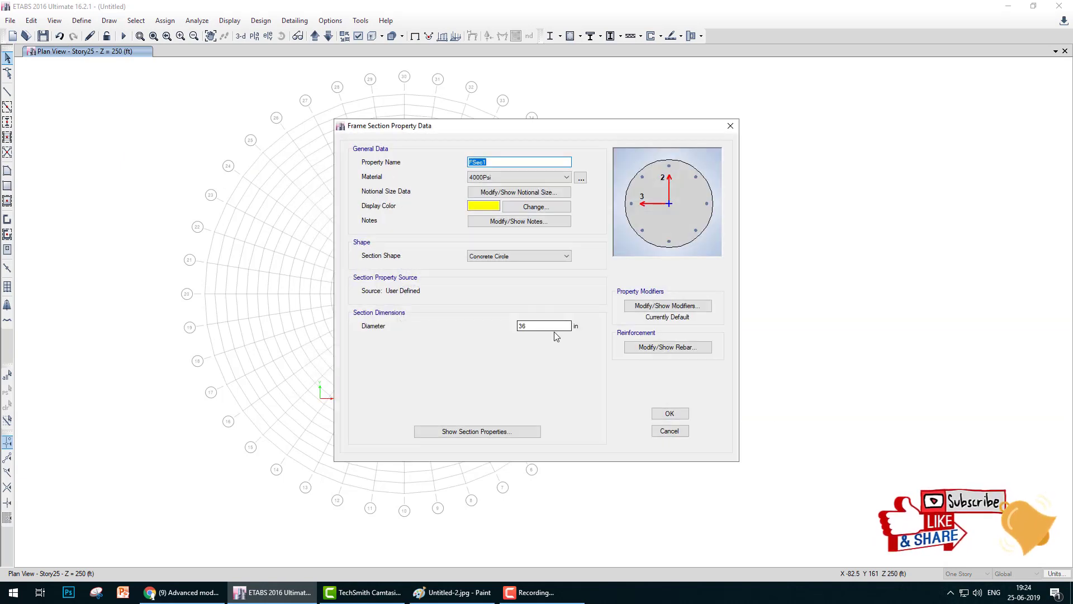
{"action": "type", "text": "14"}
- Name the circular section column, assign it the material concrete and accept the section
{"action": "double_click", "coordinate": [513, 162]}
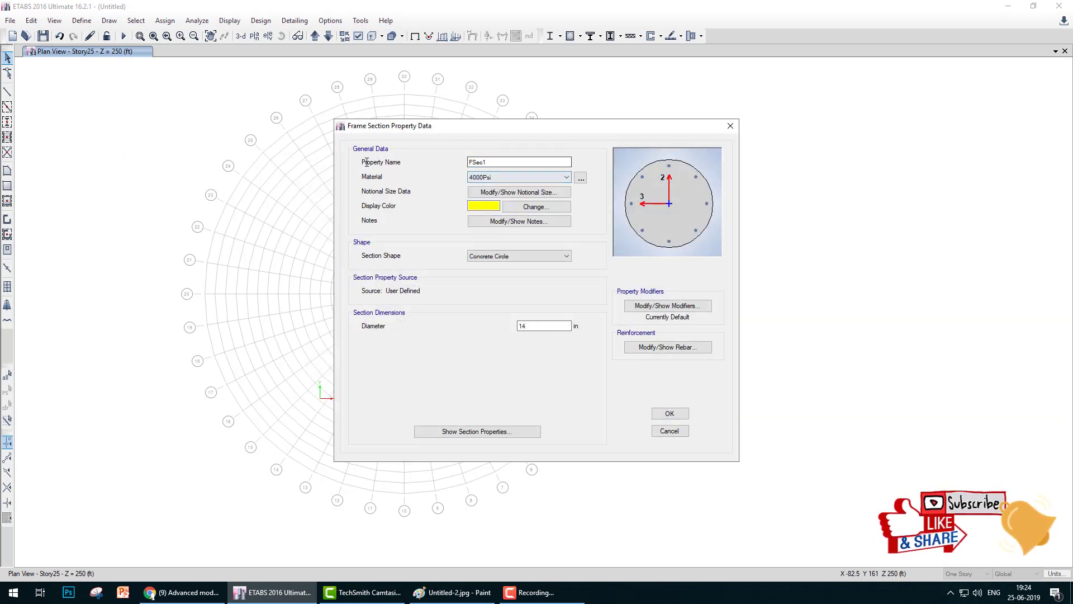
{"action": "type", "text": "column"}
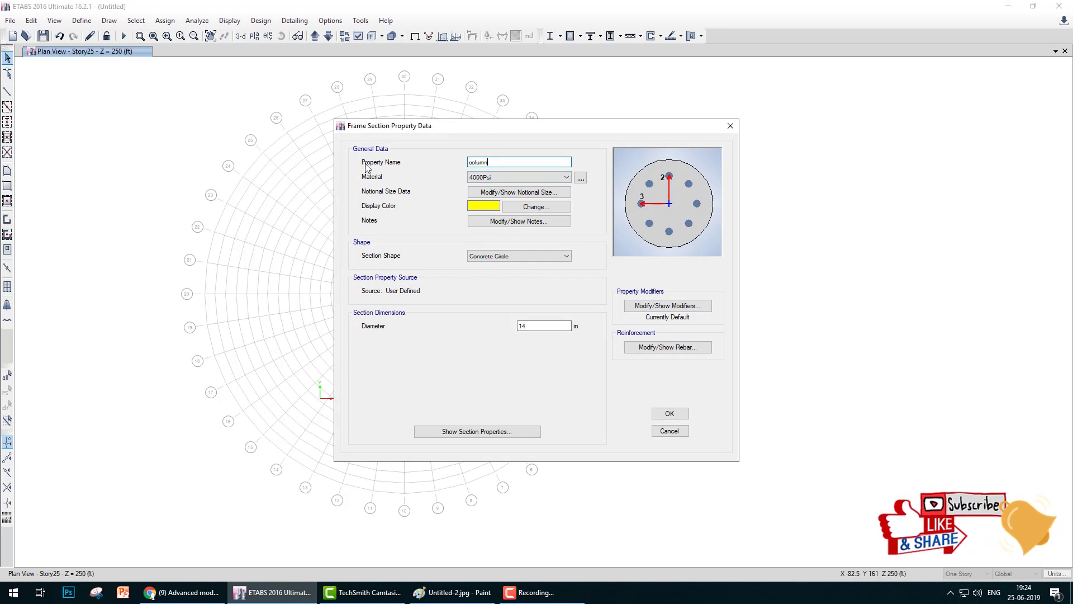
{"action": "left_click", "coordinate": [501, 177]}
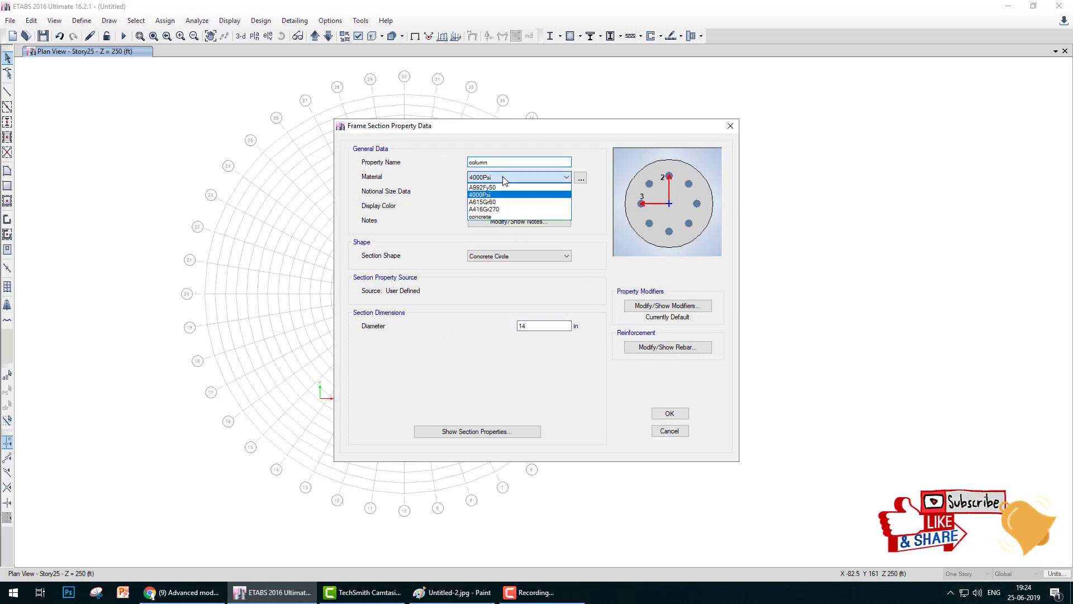
{"action": "left_click", "coordinate": [491, 217]}
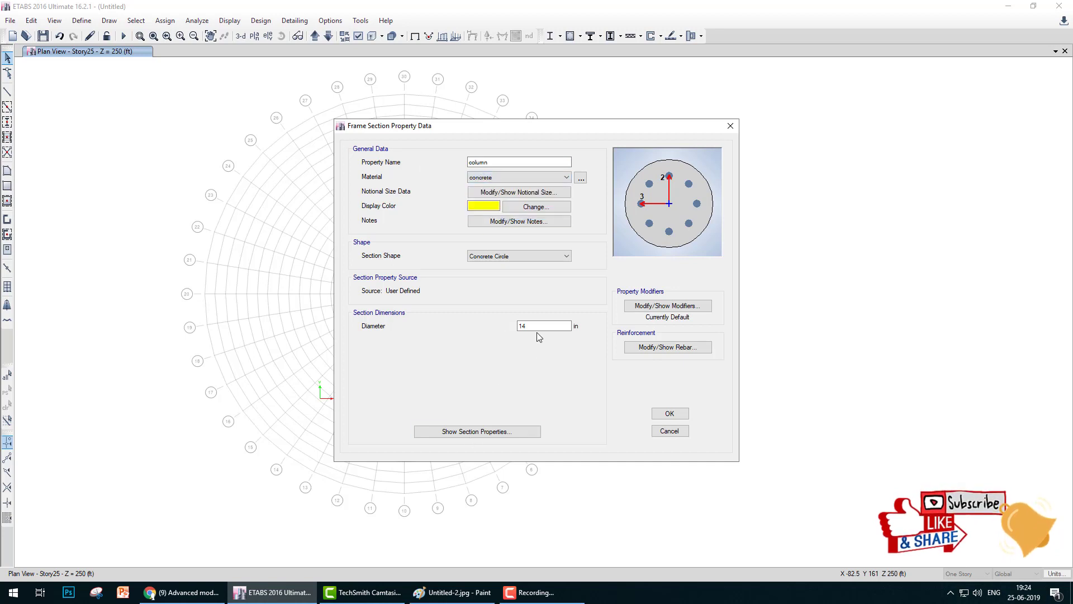
{"action": "left_click", "coordinate": [670, 413]}
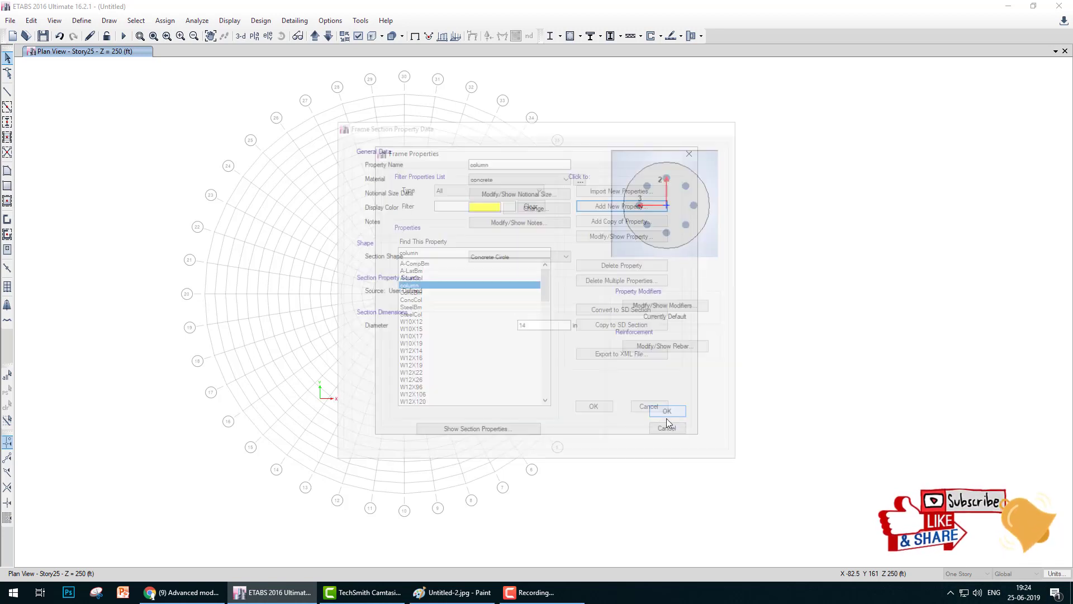
- Add a new concrete rectangular frame section named beam with the material concrete
{"action": "left_click", "coordinate": [621, 206]}
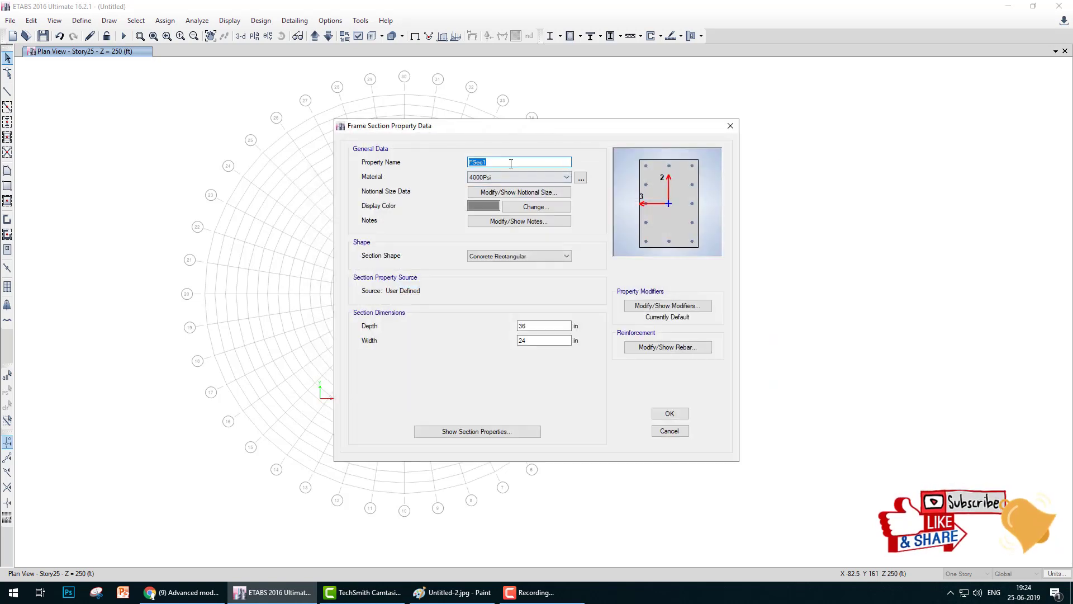
{"action": "type", "text": "beam"}
{"action": "left_click", "coordinate": [546, 177]}
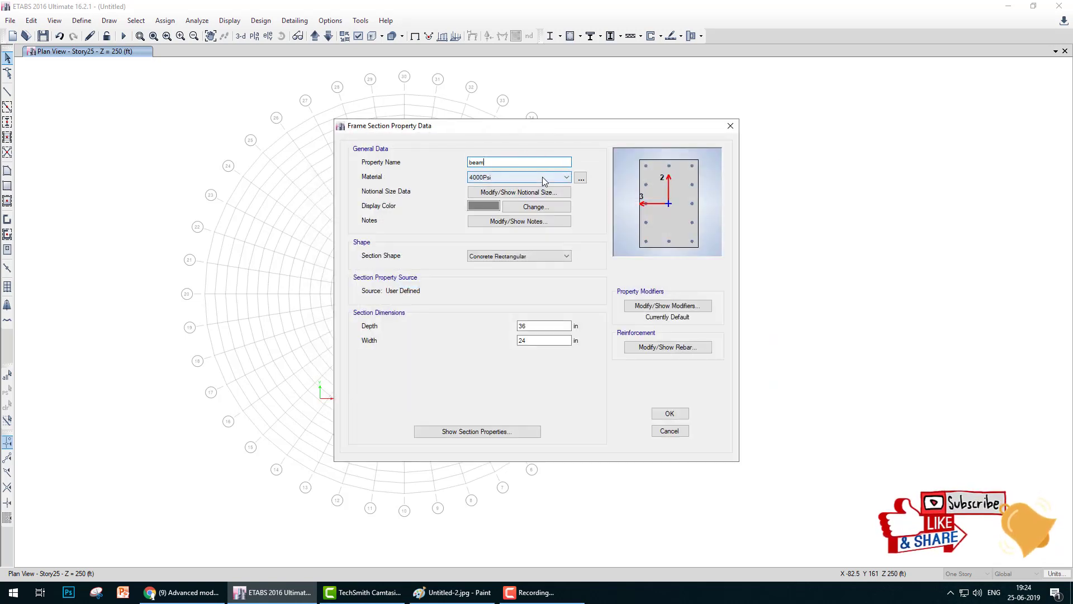
{"action": "left_click", "coordinate": [492, 220]}
- Set the beam section's depth to 24 in and width to 12 in, and accept the frame properties
{"action": "double_click", "coordinate": [539, 325]}
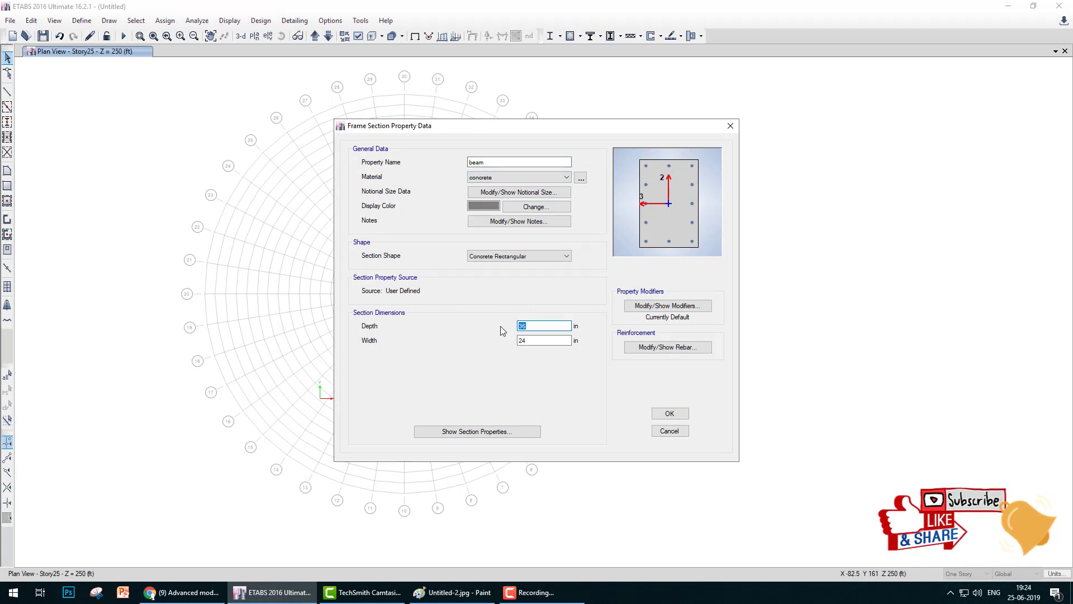
{"action": "type", "text": "24"}
{"action": "key", "text": "Tab"}
{"action": "type", "text": "12"}
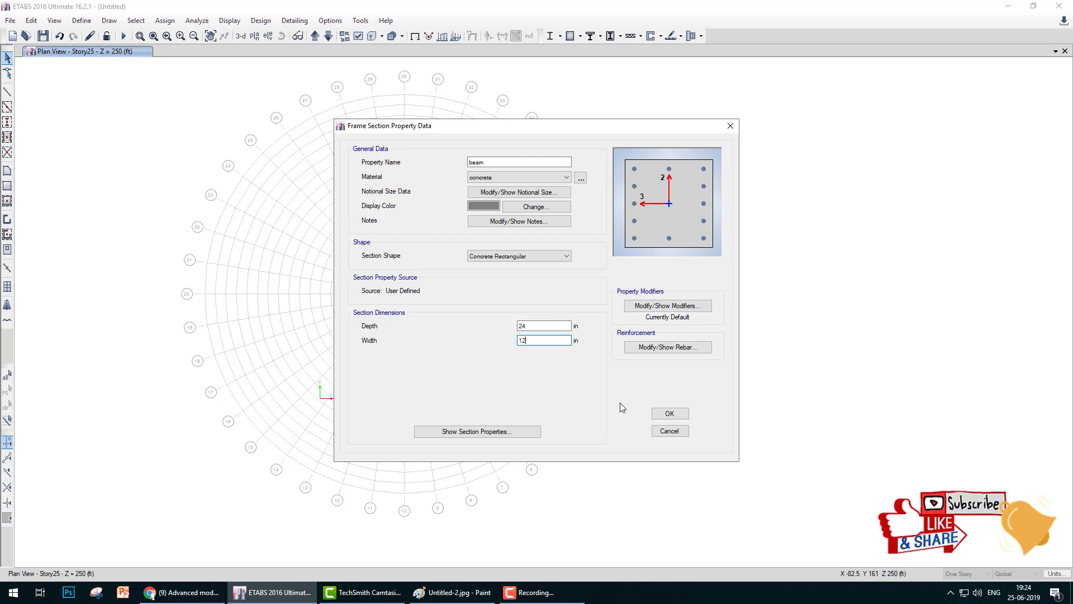
{"action": "left_click", "coordinate": [670, 415]}
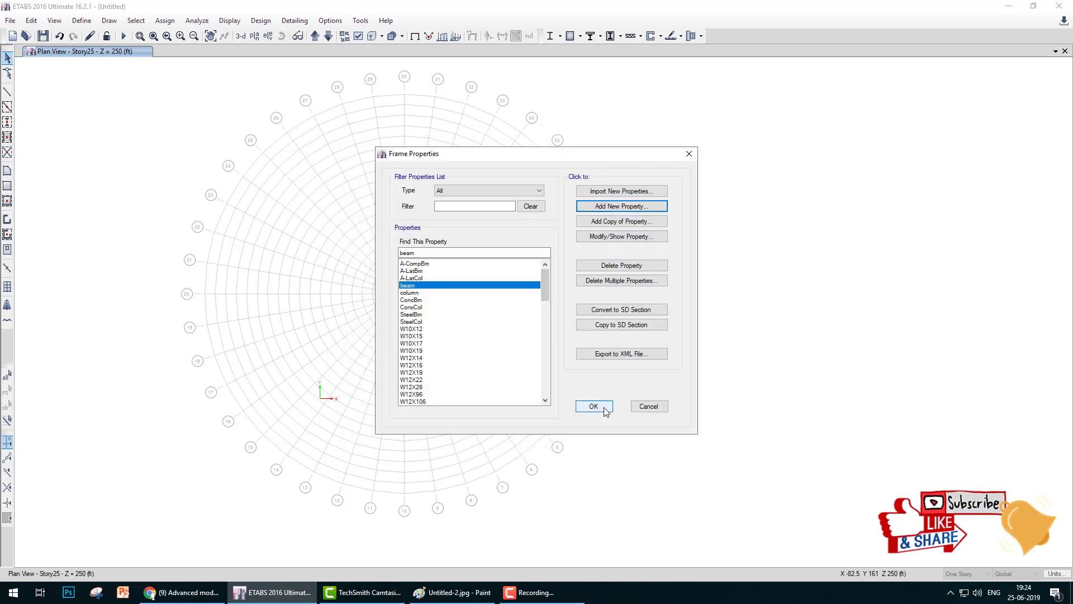
{"action": "left_click", "coordinate": [593, 407]}
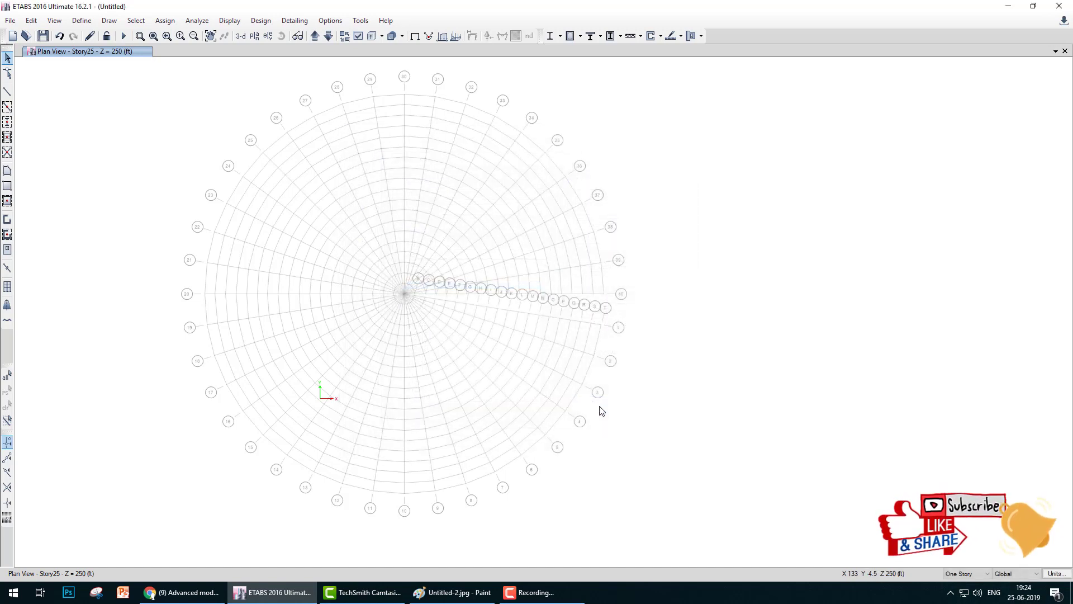
- Add a new slab property named Slab6 and assign it the material concrete
{"action": "left_click", "coordinate": [82, 20]}
{"action": "mouse_move", "coordinate": [106, 53]}
{"action": "left_click", "coordinate": [269, 93]}
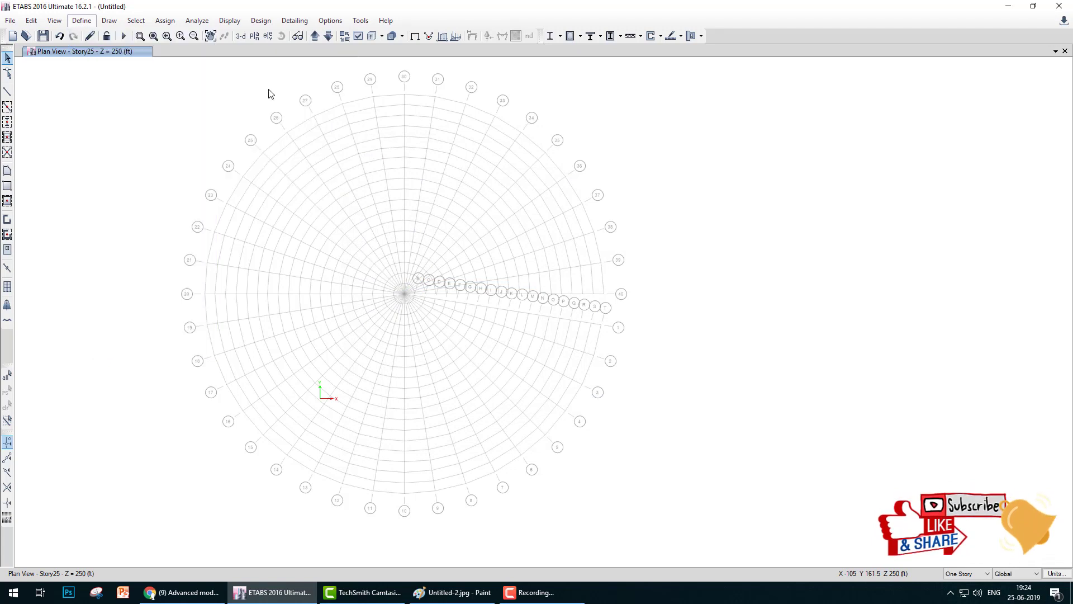
{"action": "left_click", "coordinate": [615, 254]}
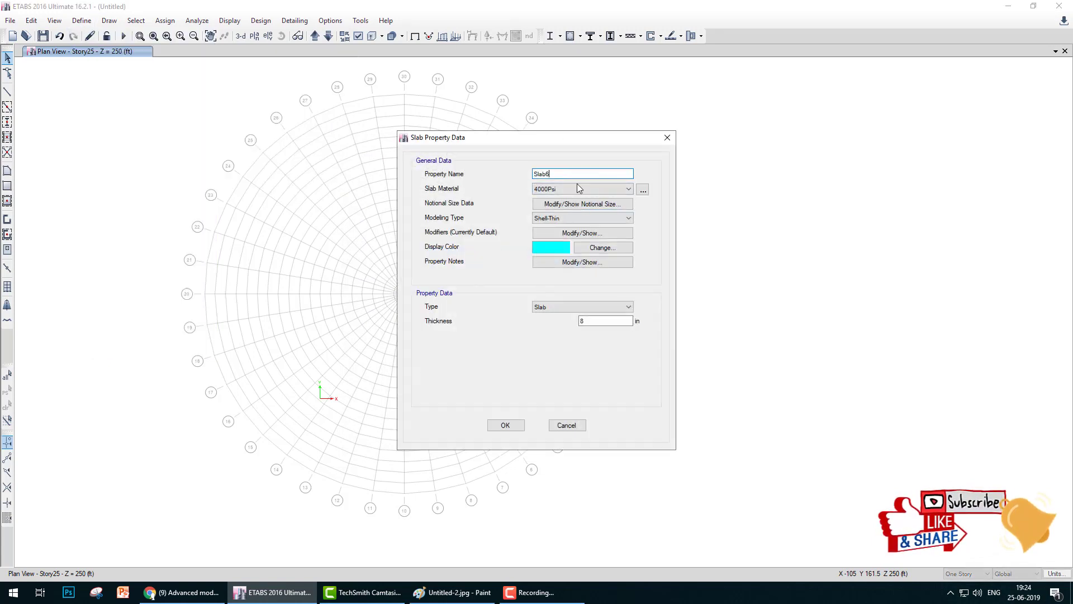
{"action": "left_click", "coordinate": [578, 188]}
{"action": "left_click", "coordinate": [582, 224]}
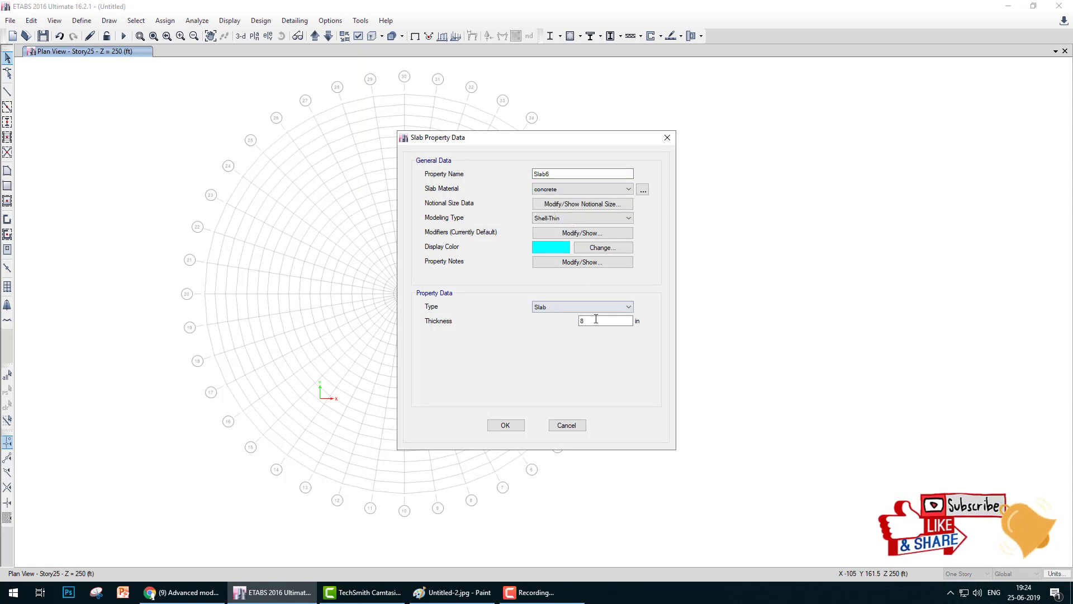
- Set the slab property's thickness to 6 in and accept the slab properties
{"action": "double_click", "coordinate": [596, 320]}
{"action": "type", "text": "6"}
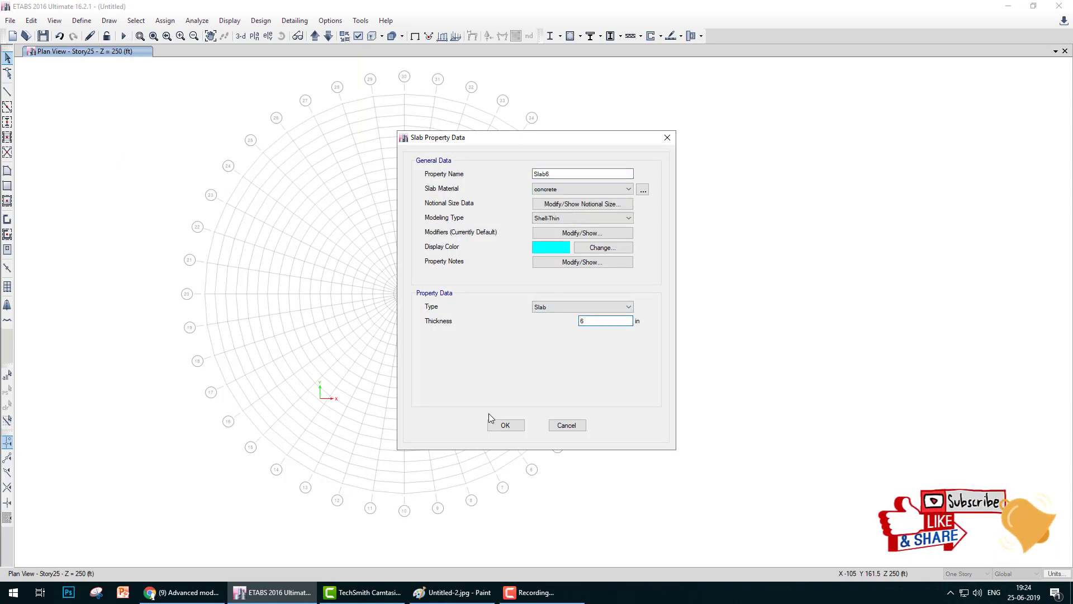
{"action": "left_click", "coordinate": [502, 424]}
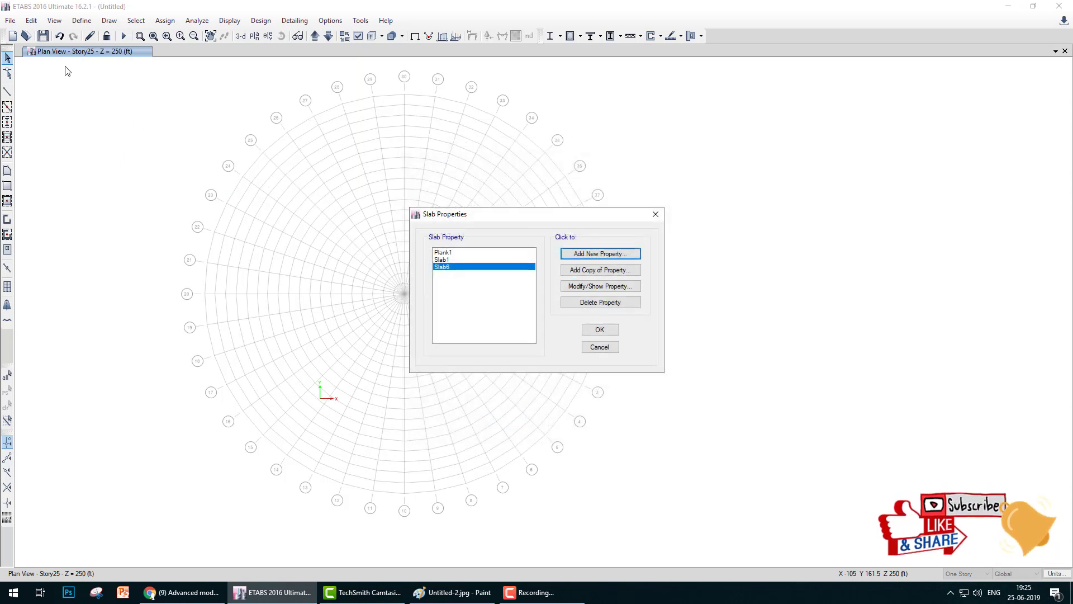
{"action": "left_click", "coordinate": [600, 330]}
- Add a new wall property named Wall12 with the material concrete and 12 in thickness, and accept the wall properties
{"action": "left_click", "coordinate": [82, 21]}
{"action": "mouse_move", "coordinate": [203, 58]}
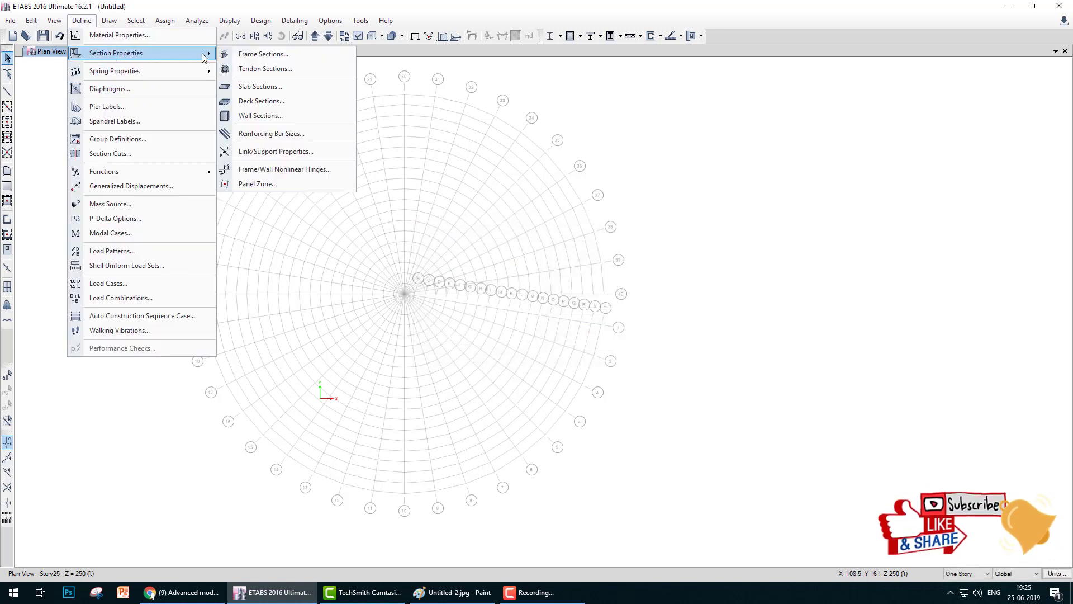
{"action": "left_click", "coordinate": [260, 116]}
{"action": "left_click", "coordinate": [601, 252]}
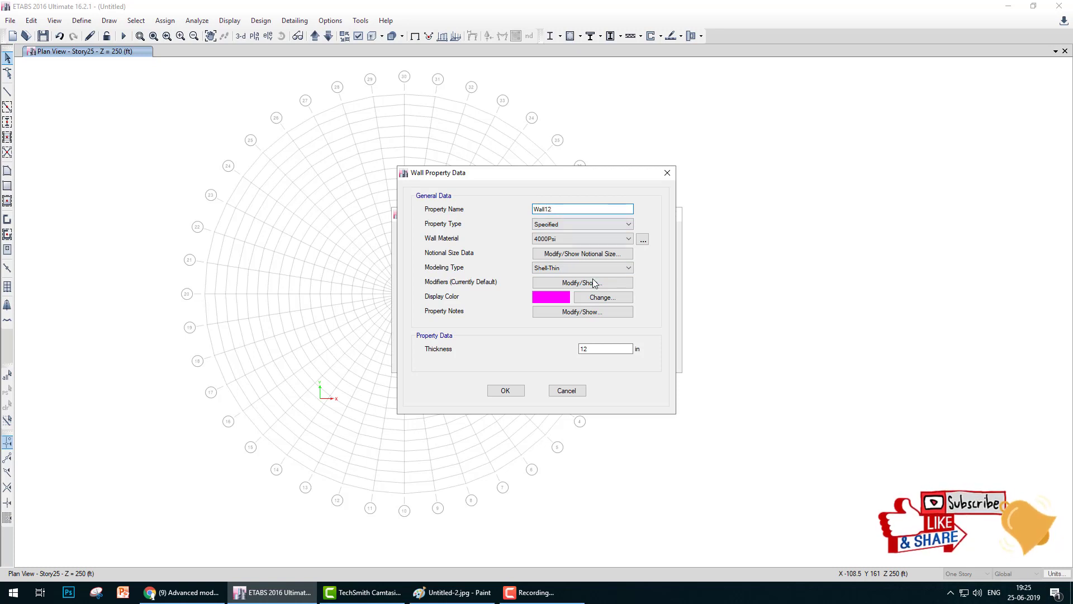
{"action": "left_click", "coordinate": [581, 239]}
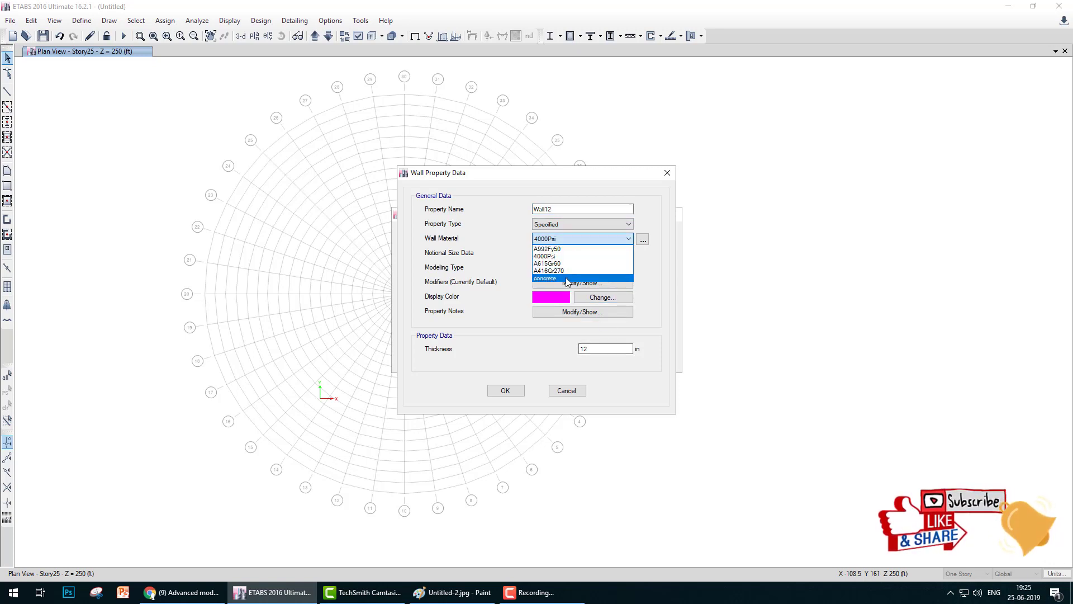
{"action": "left_click", "coordinate": [568, 279]}
{"action": "left_click", "coordinate": [505, 390]}
{"action": "left_click", "coordinate": [608, 332]}
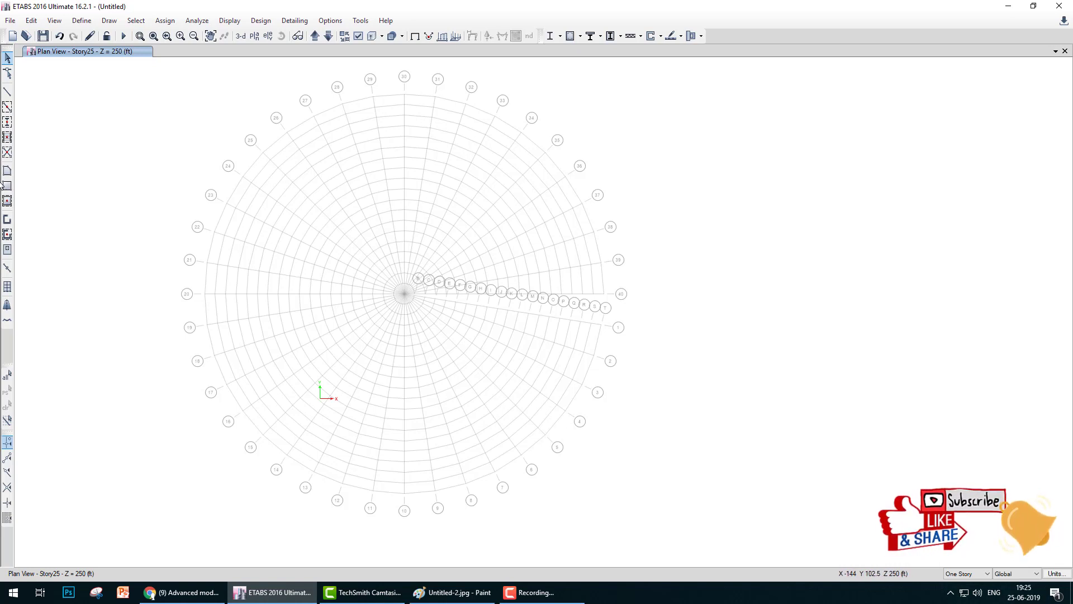
- Activate Quick Draw Walls in plan view with Wall12 as the wall property
{"action": "left_click", "coordinate": [8, 235]}
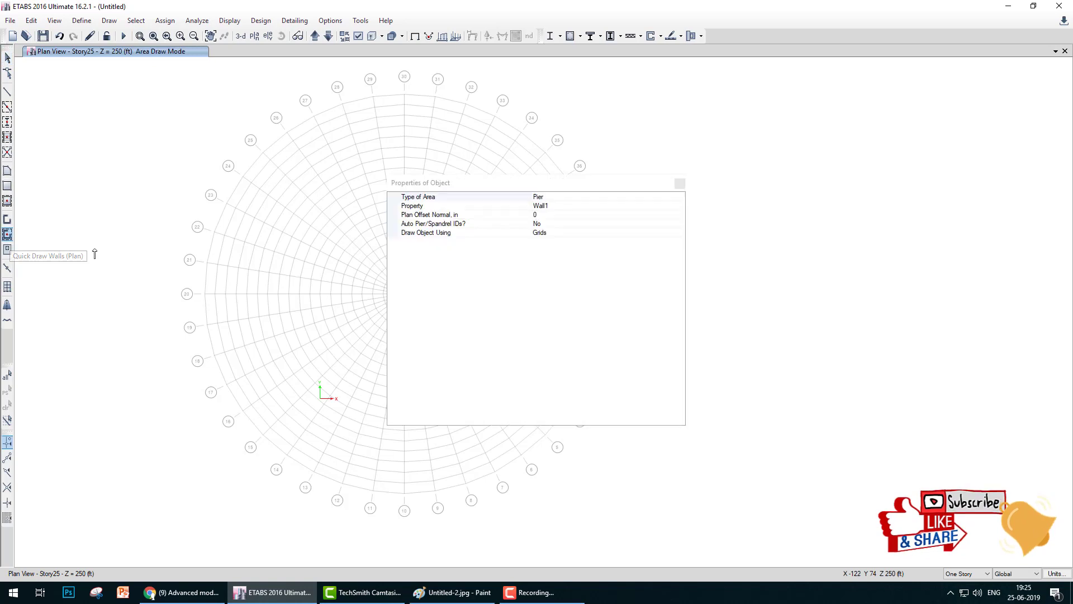
{"action": "left_click", "coordinate": [585, 206]}
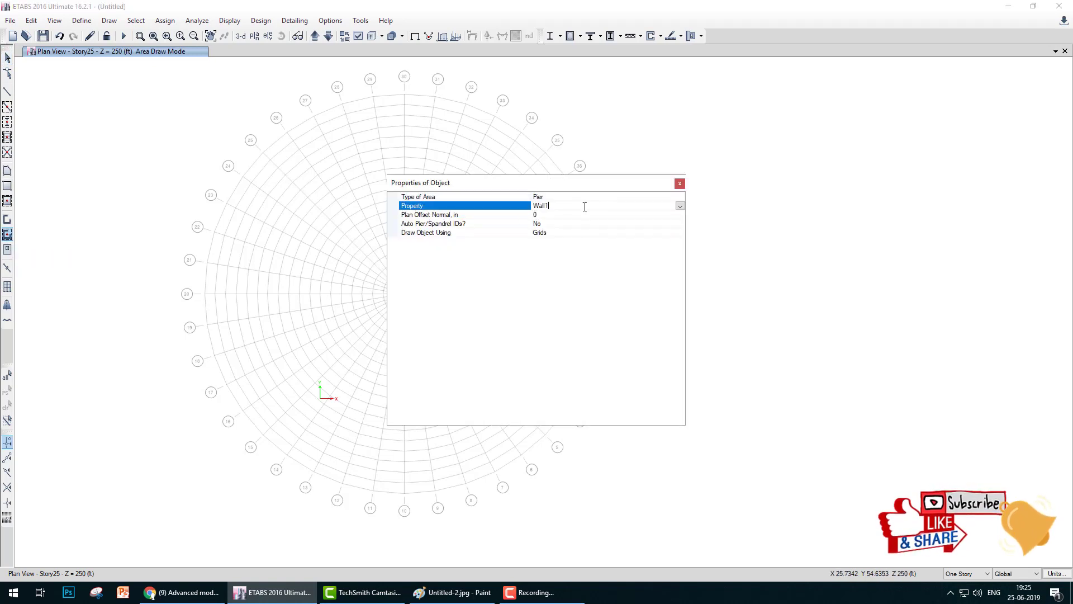
{"action": "left_click", "coordinate": [680, 206]}
{"action": "left_click", "coordinate": [539, 240]}
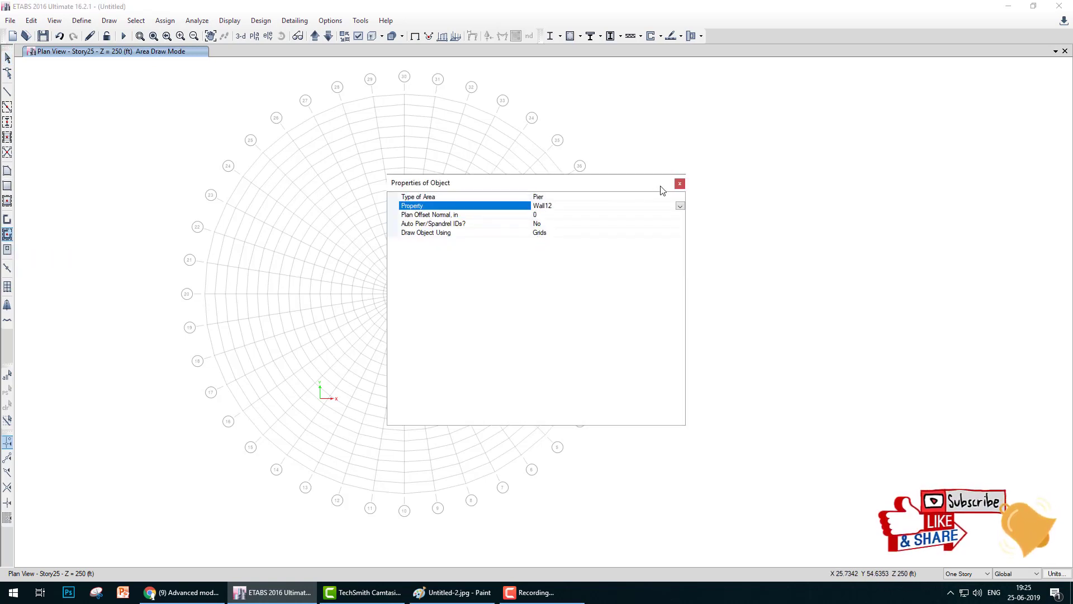
- Switch to the browser to view the core wall layout in the reference video, close the video's tab and return to ETABS
{"action": "key", "text": "alt+Tab"}
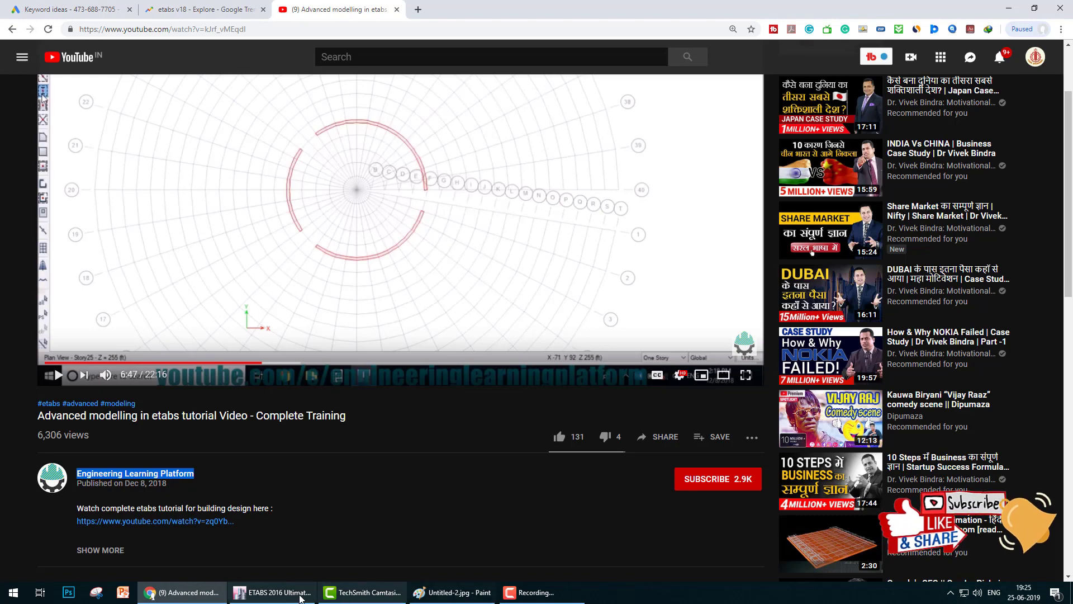
{"action": "left_click", "coordinate": [285, 597]}
{"action": "left_click", "coordinate": [206, 600]}
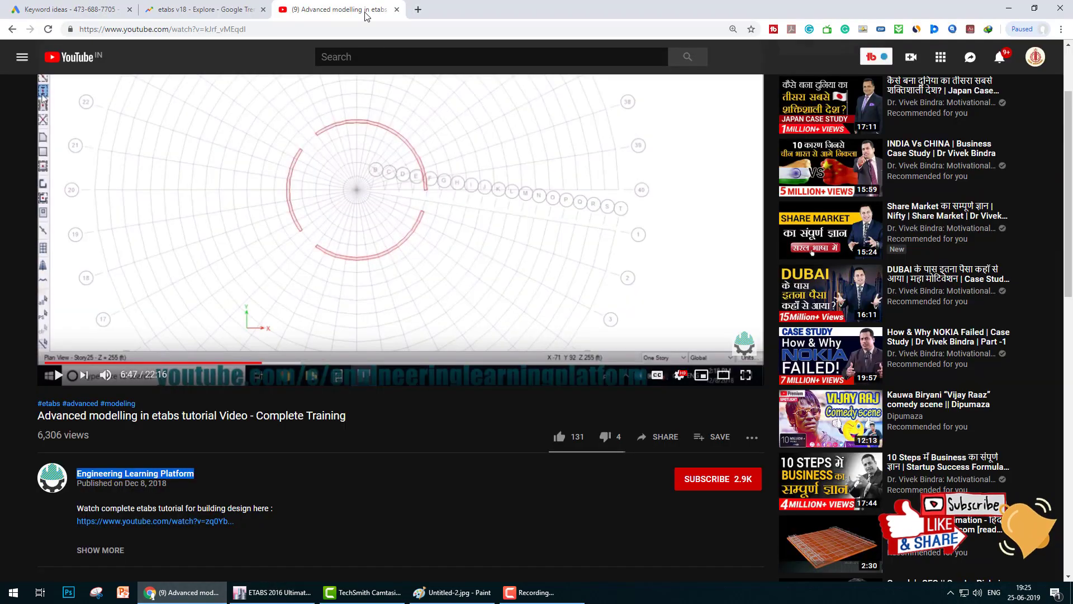
{"action": "left_click", "coordinate": [397, 9]}
{"action": "left_click", "coordinate": [1009, 8]}
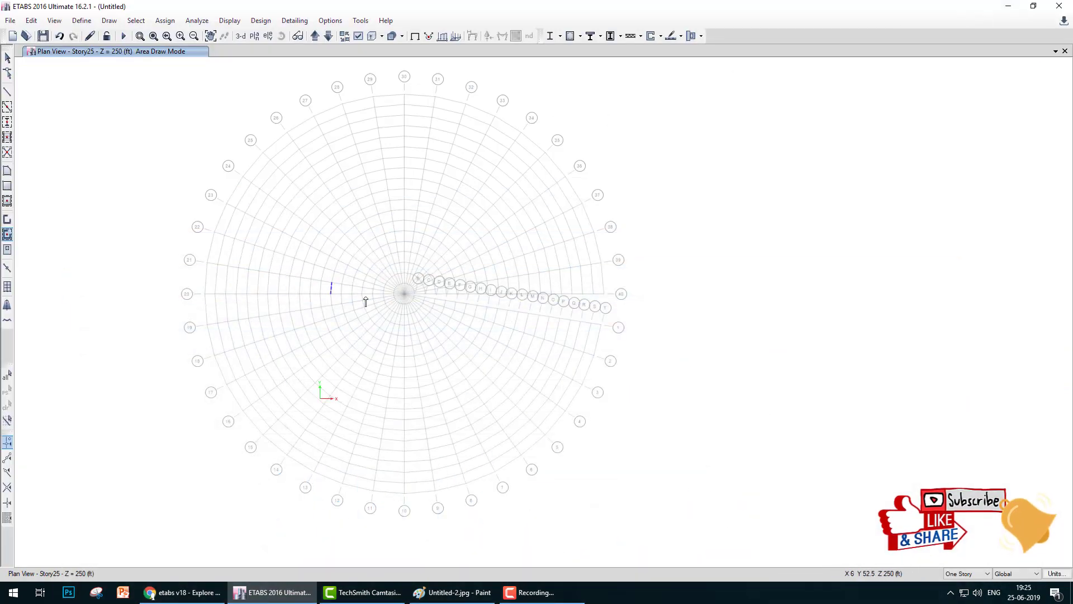
{"action": "scroll", "coordinate": [473, 299], "scroll_direction": "up", "scroll_amount": 3}
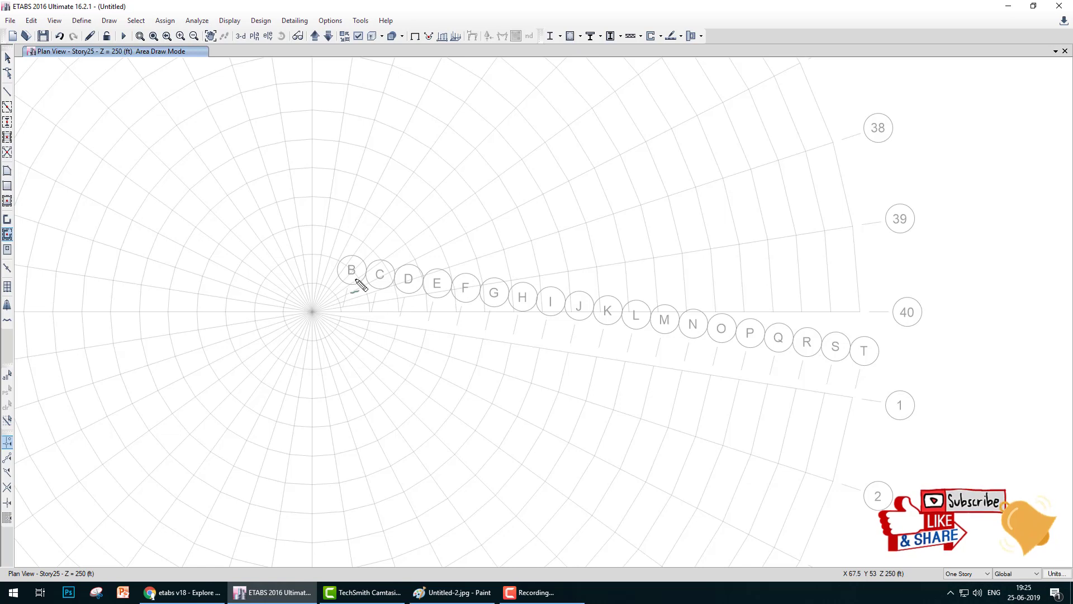
{"action": "left_click", "coordinate": [389, 276]}
{"action": "left_click", "coordinate": [424, 278]}
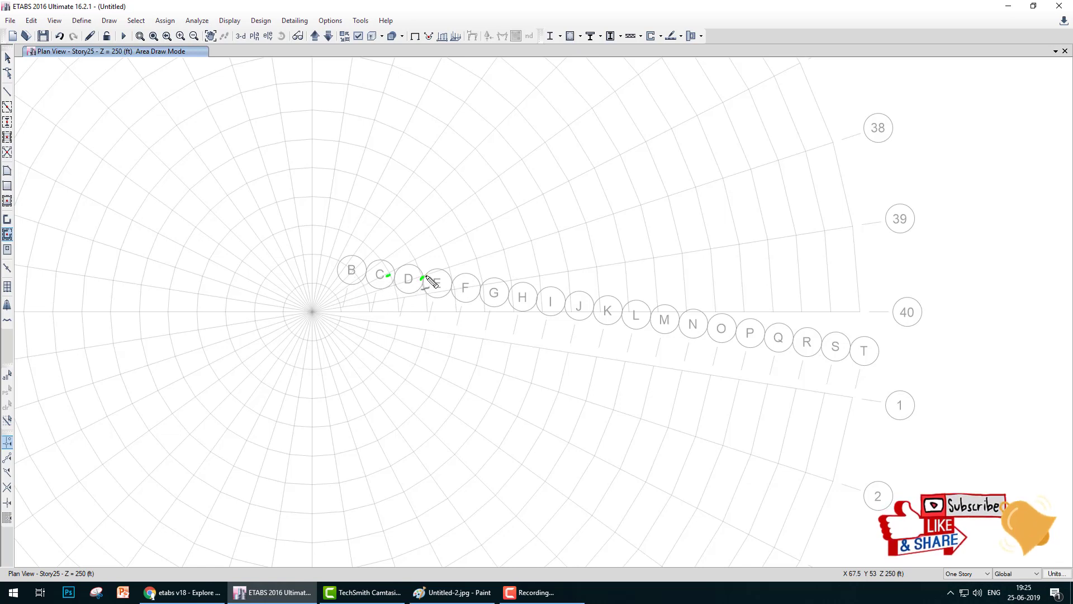
{"action": "left_click", "coordinate": [455, 281]}
{"action": "left_click", "coordinate": [486, 285]}
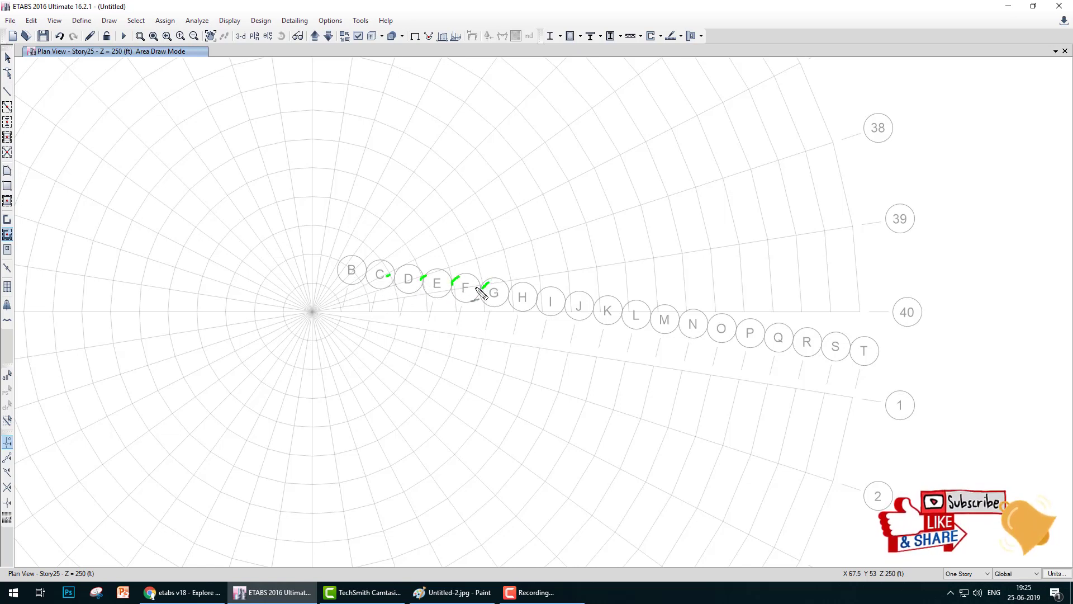
{"action": "mouse_move", "coordinate": [485, 286]}
{"action": "left_mouse_down"}
{"action": "mouse_move", "coordinate": [475, 244]}
{"action": "mouse_move", "coordinate": [436, 185]}
{"action": "mouse_move", "coordinate": [348, 148]}
{"action": "mouse_move", "coordinate": [246, 145]}
{"action": "mouse_move", "coordinate": [167, 222]}
{"action": "mouse_move", "coordinate": [145, 408]}
{"action": "mouse_move", "coordinate": [292, 486]}
{"action": "mouse_move", "coordinate": [407, 444]}
{"action": "mouse_move", "coordinate": [463, 367]}
{"action": "mouse_move", "coordinate": [482, 307]}
{"action": "left_mouse_up"}
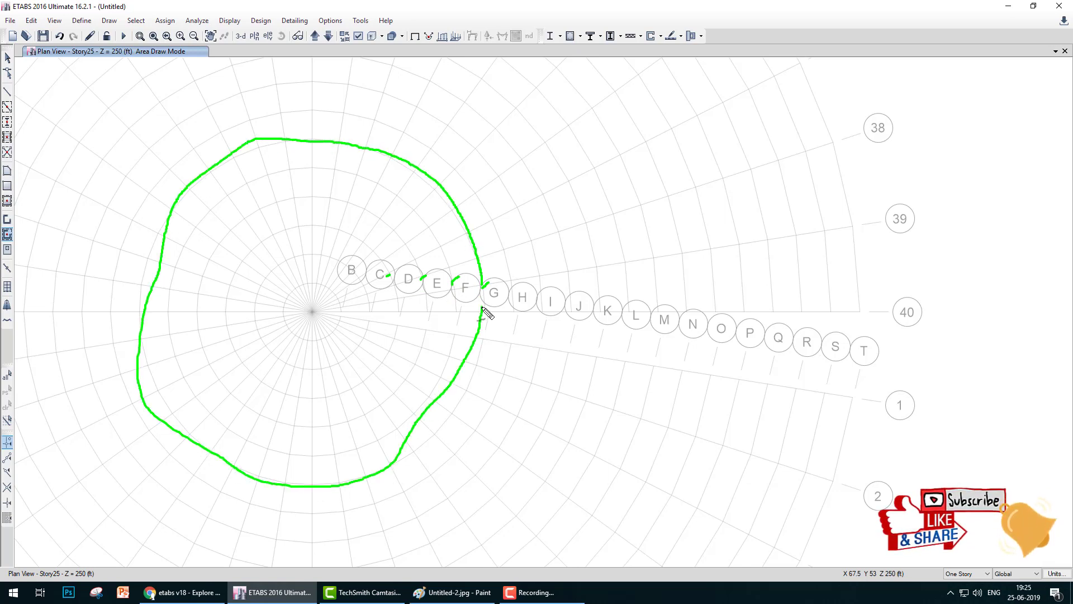
{"action": "key", "text": "Escape"}
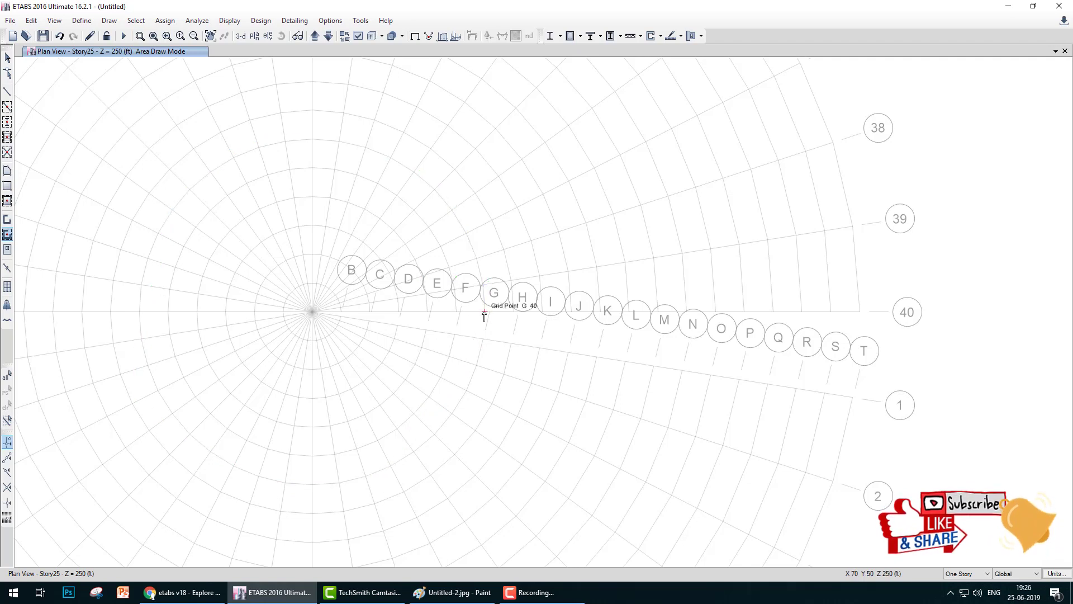
- Draw a wall on ring F between gridlines 39 and 40, and undo the extra one placed between gridlines 1 and 2
{"action": "left_click", "coordinate": [8, 235]}
{"action": "left_click", "coordinate": [680, 184]}
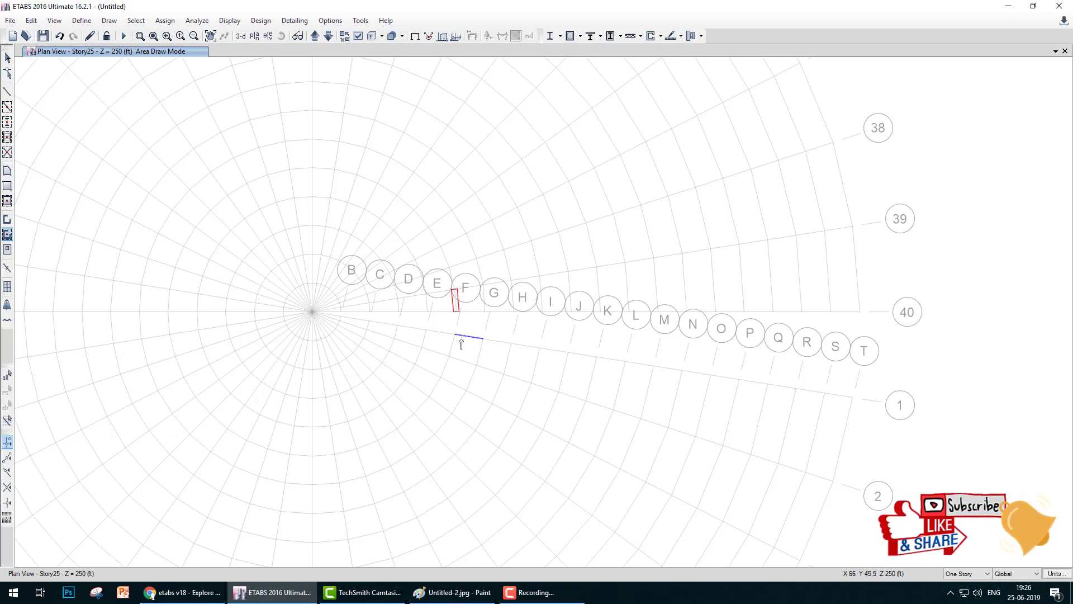
{"action": "left_click", "coordinate": [449, 359]}
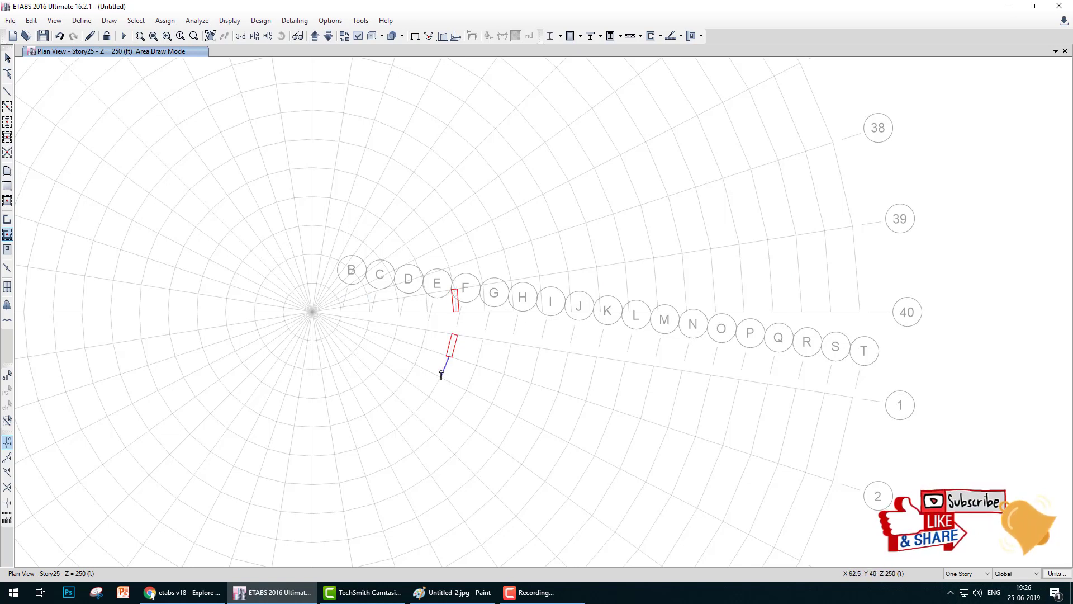
{"action": "key", "text": "ctrl+z"}
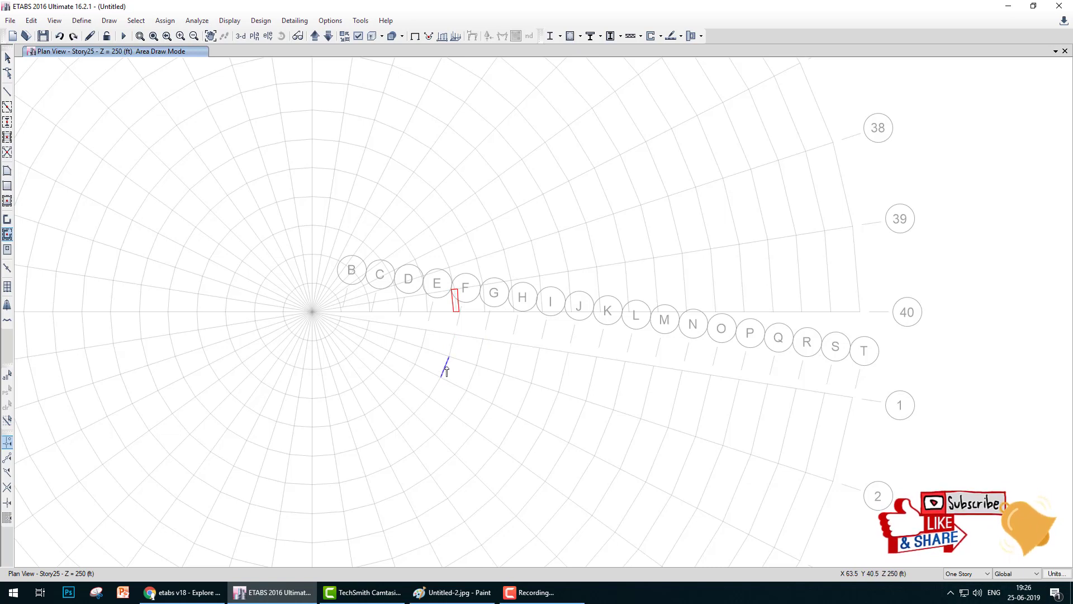
- Draw adjoining wall segments along ring F from gridline 2 to gridline 7
{"action": "left_click", "coordinate": [447, 369]}
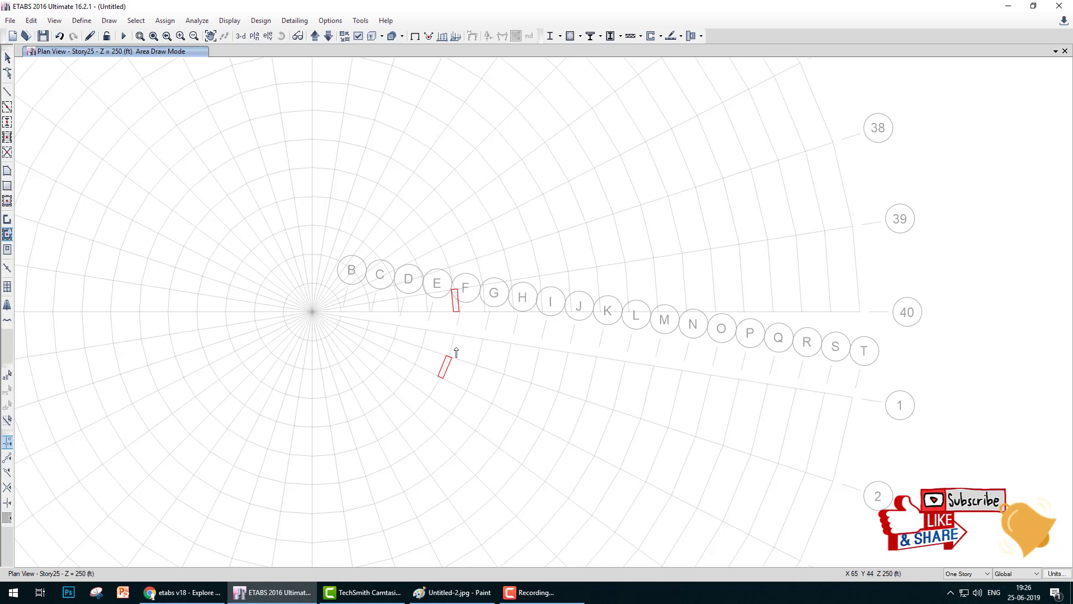
{"action": "left_click", "coordinate": [435, 387]}
{"action": "left_click", "coordinate": [421, 406]}
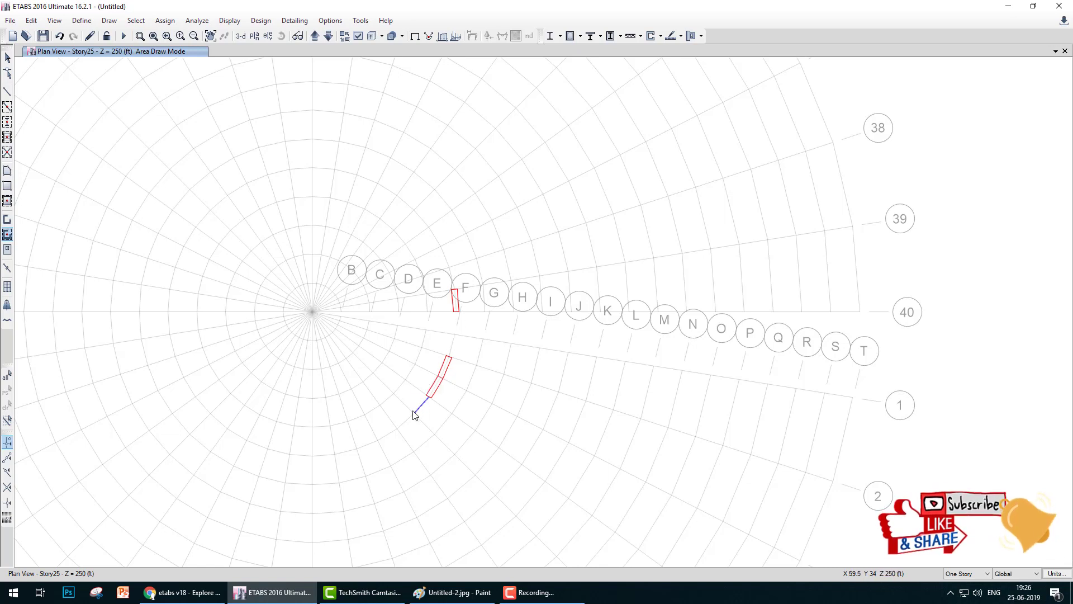
{"action": "left_click", "coordinate": [404, 424]}
{"action": "left_click", "coordinate": [386, 435]}
- Leave an opening after gridline 7 and draw wall segments along ring F from gridline 8 to gridline 14
{"action": "left_click", "coordinate": [345, 451]}
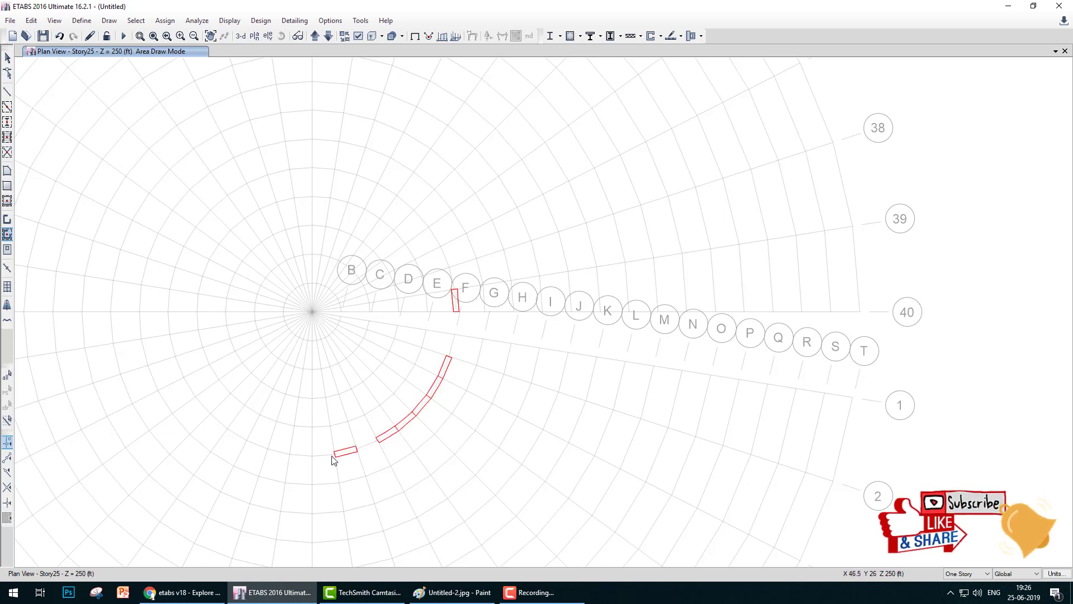
{"action": "left_click", "coordinate": [325, 455]}
{"action": "left_click", "coordinate": [302, 457]}
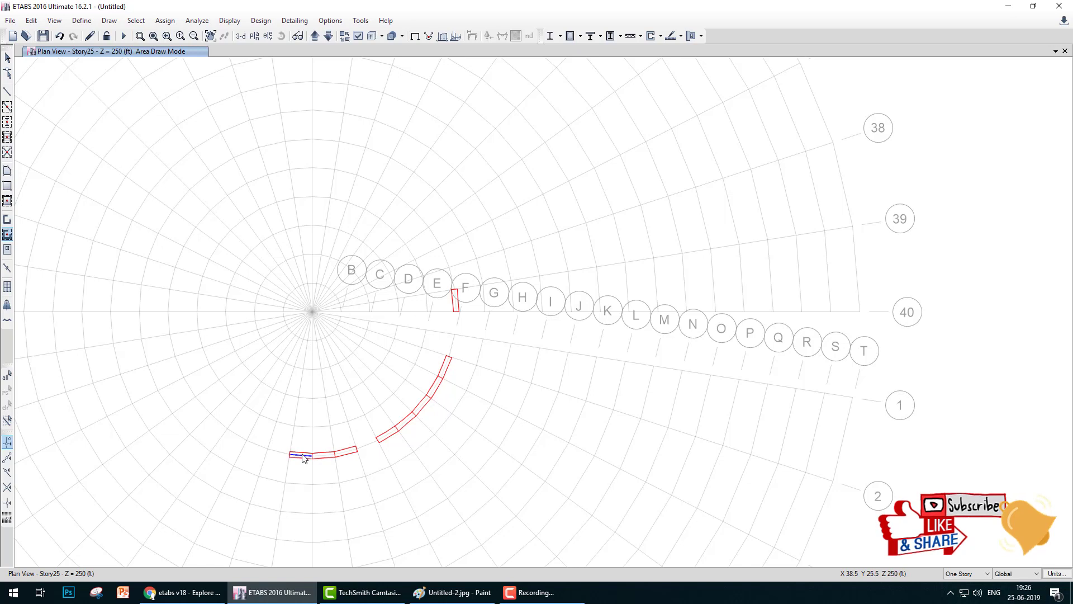
{"action": "left_click", "coordinate": [269, 449]}
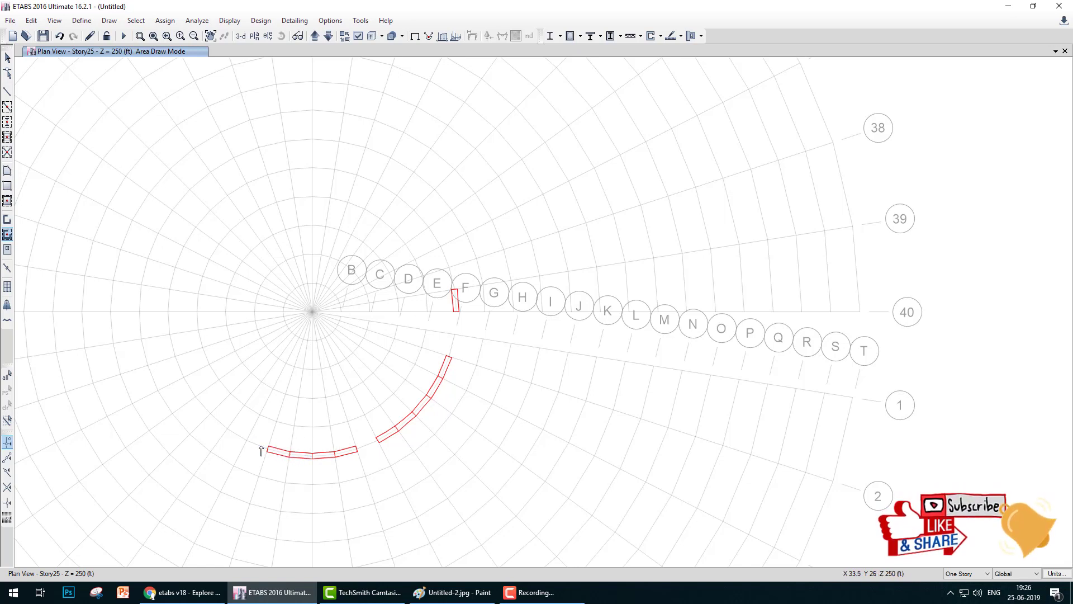
{"action": "left_click", "coordinate": [246, 440]}
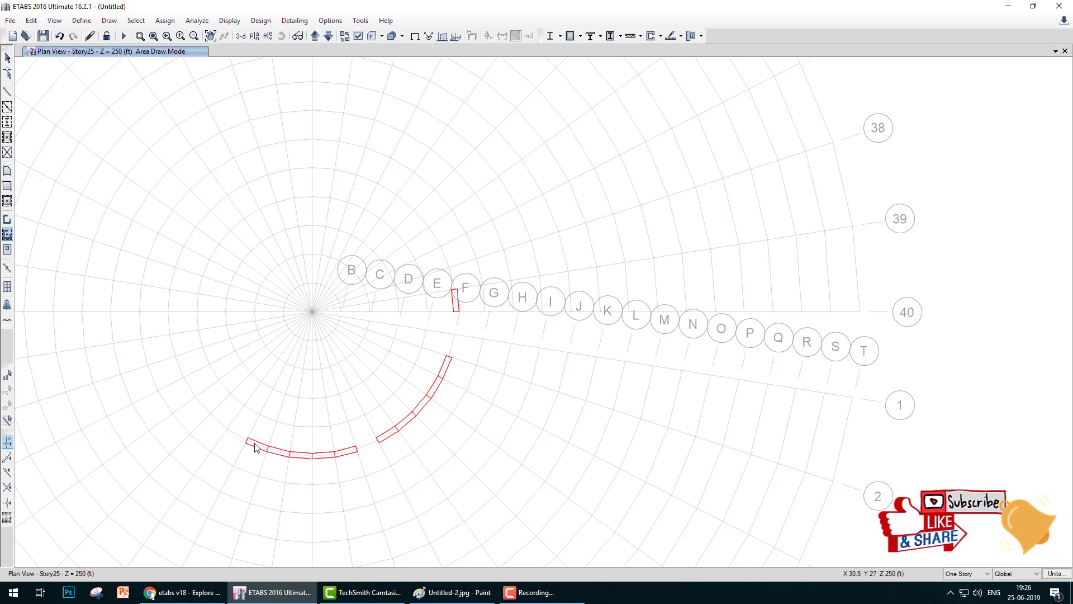
{"action": "left_click", "coordinate": [229, 429]}
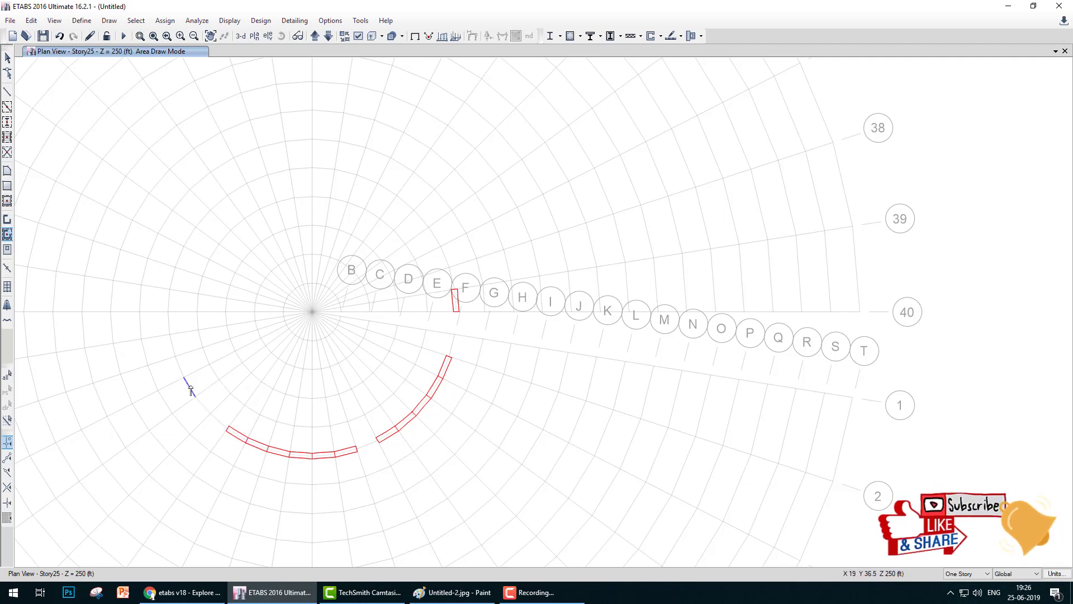
- Leave an opening after gridline 14 and draw adjoining wall segments along ring F from gridline 16 to gridline 24
{"action": "left_click", "coordinate": [190, 389]}
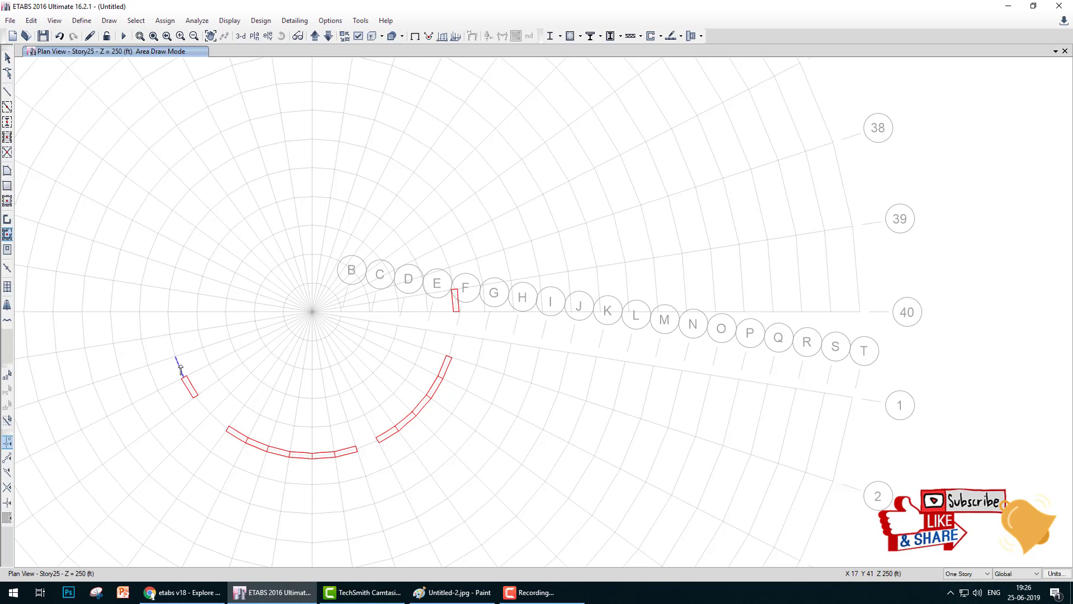
{"action": "left_click", "coordinate": [169, 335]}
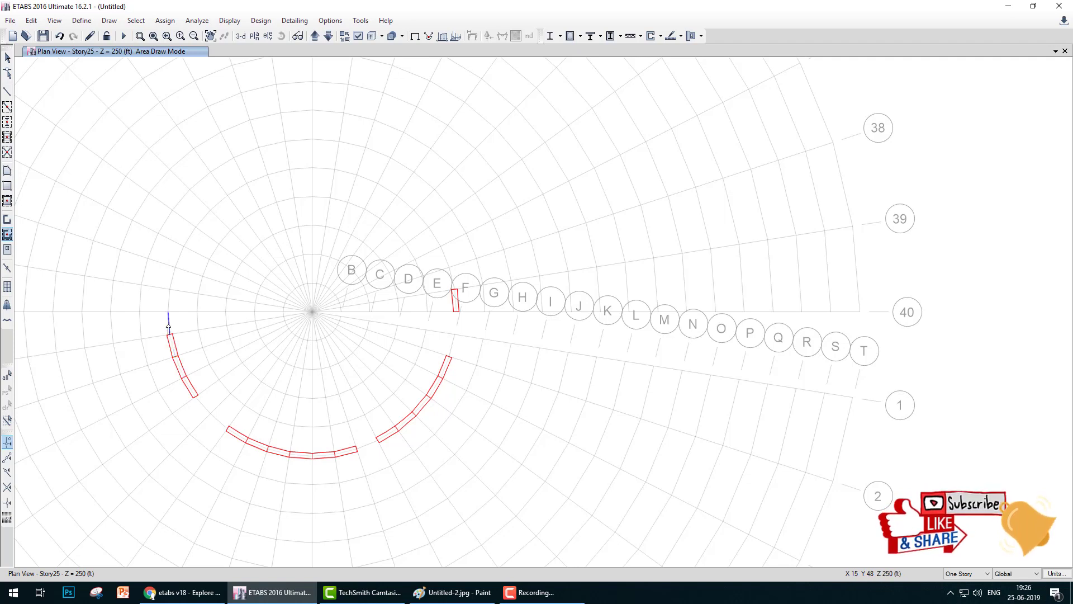
{"action": "left_click", "coordinate": [168, 315]}
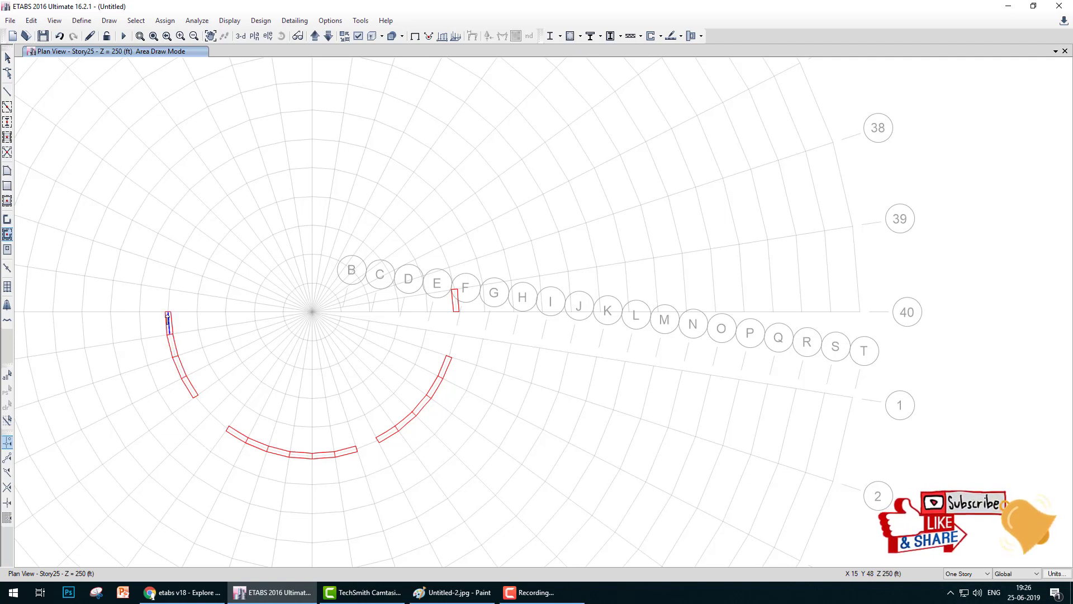
{"action": "left_click", "coordinate": [170, 299]}
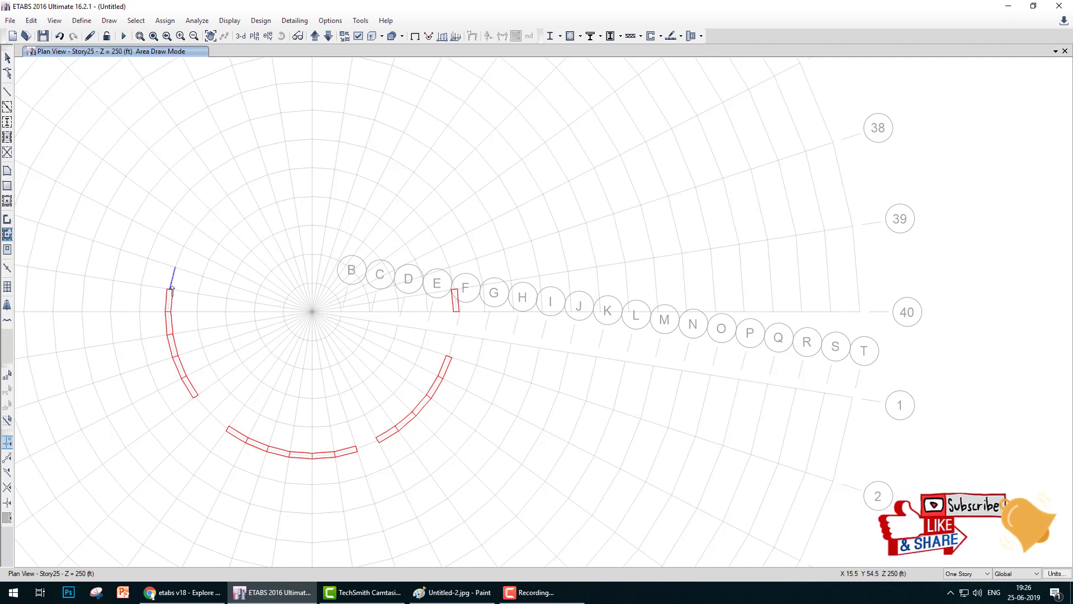
{"action": "left_click", "coordinate": [175, 268]}
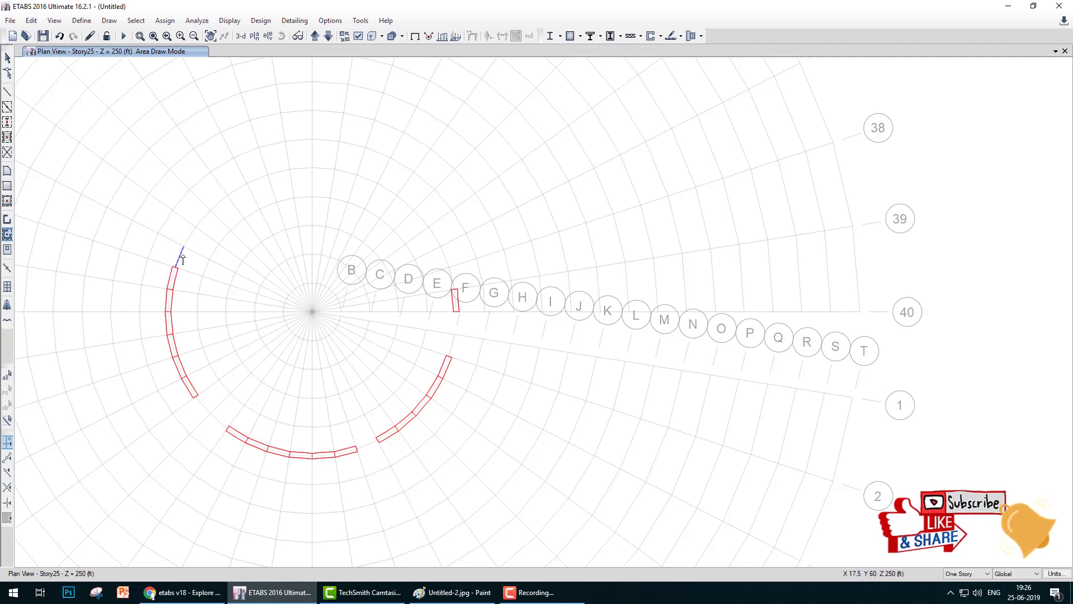
{"action": "left_click", "coordinate": [184, 246]}
{"action": "left_click", "coordinate": [194, 227]}
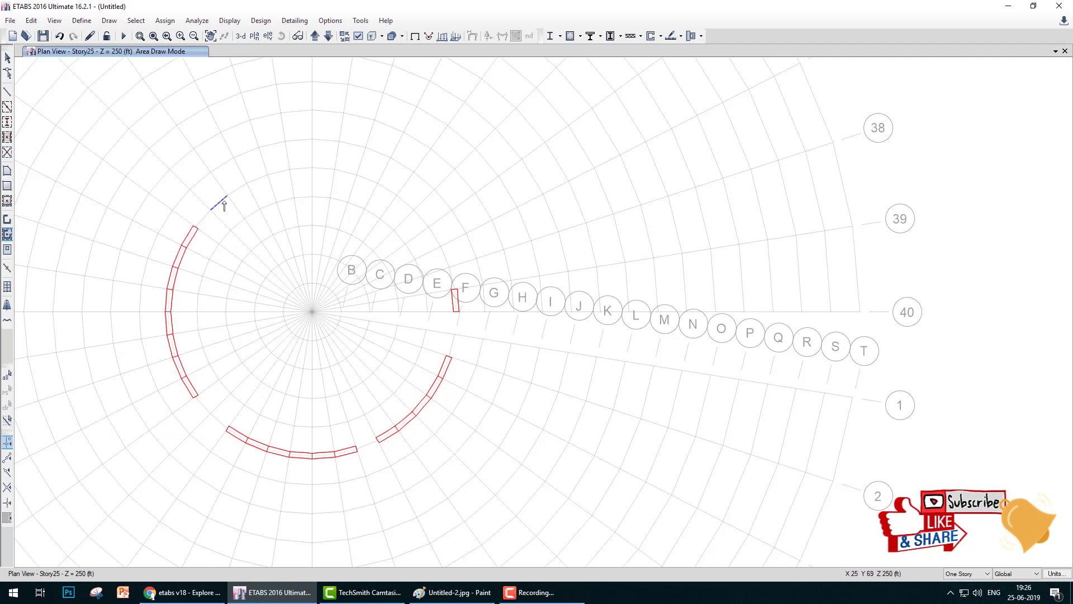
- Leave an opening after gridline 24 and draw wall segments along ring F from gridline 26 to the existing wall at gridline 39
{"action": "left_click", "coordinate": [246, 186]}
{"action": "left_click", "coordinate": [278, 172]}
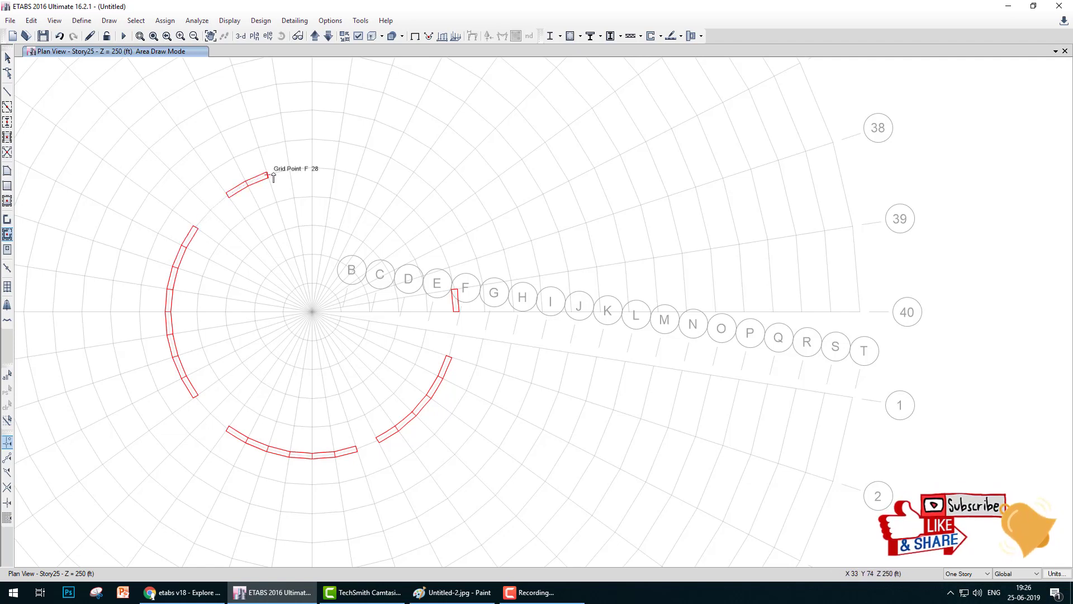
{"action": "left_click", "coordinate": [290, 167]}
{"action": "left_click", "coordinate": [312, 167]}
{"action": "left_click", "coordinate": [335, 168]}
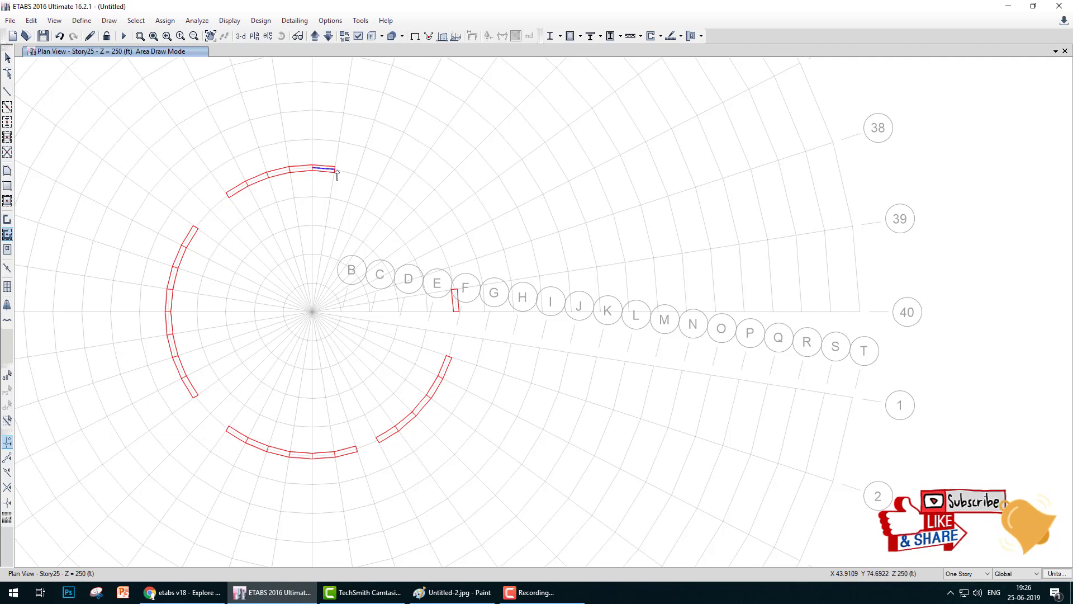
{"action": "left_click", "coordinate": [357, 173]}
{"action": "left_click", "coordinate": [379, 183]}
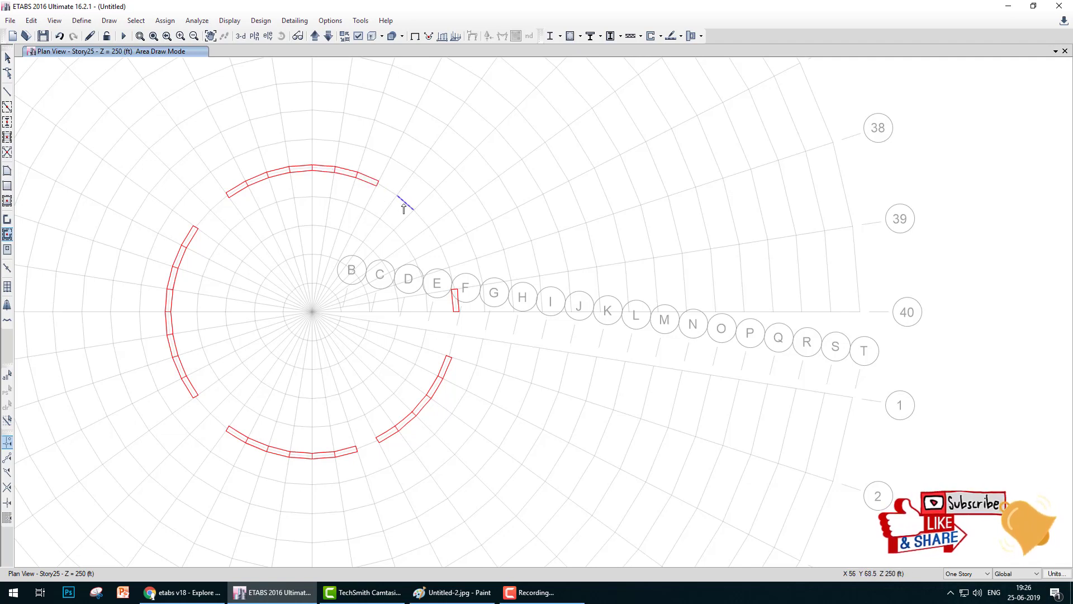
{"action": "left_click", "coordinate": [398, 194]}
{"action": "left_click", "coordinate": [414, 210]}
{"action": "left_click", "coordinate": [430, 226]}
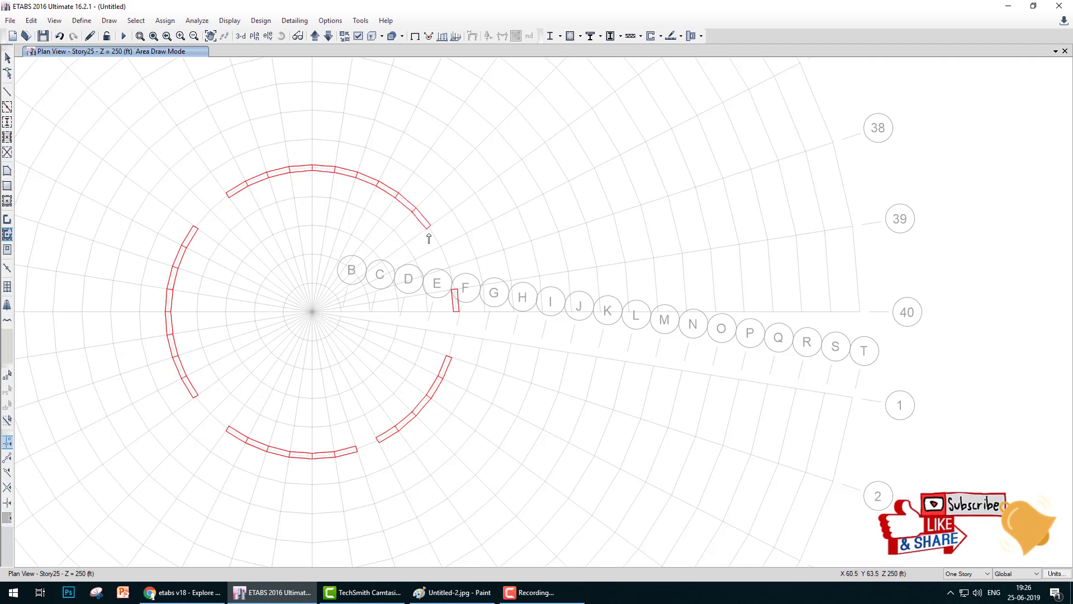
{"action": "left_click", "coordinate": [441, 246]}
{"action": "left_click", "coordinate": [451, 267]}
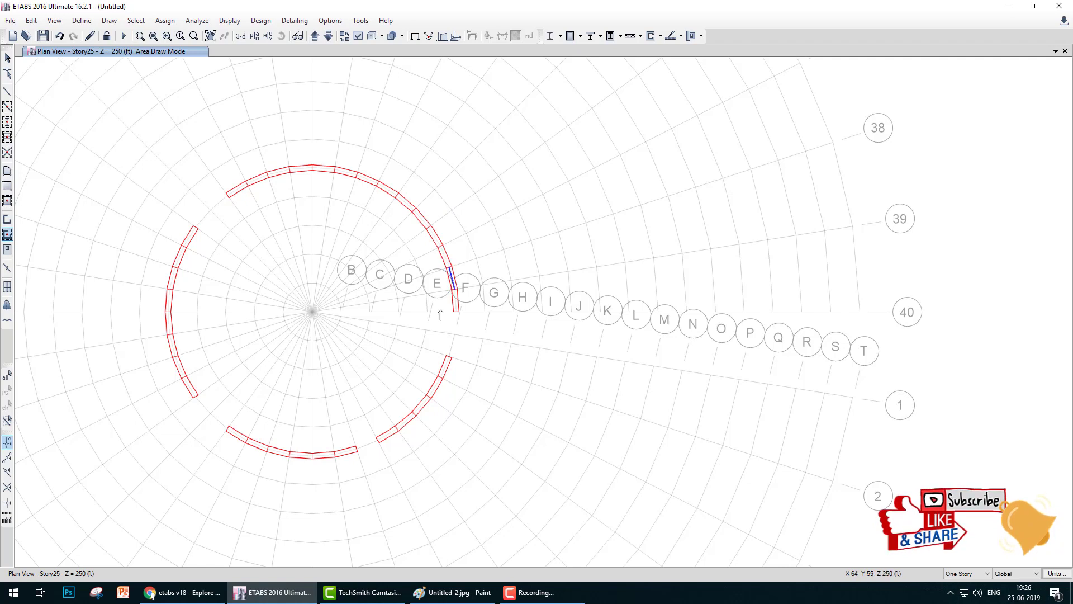
{"action": "key", "text": "Escape"}
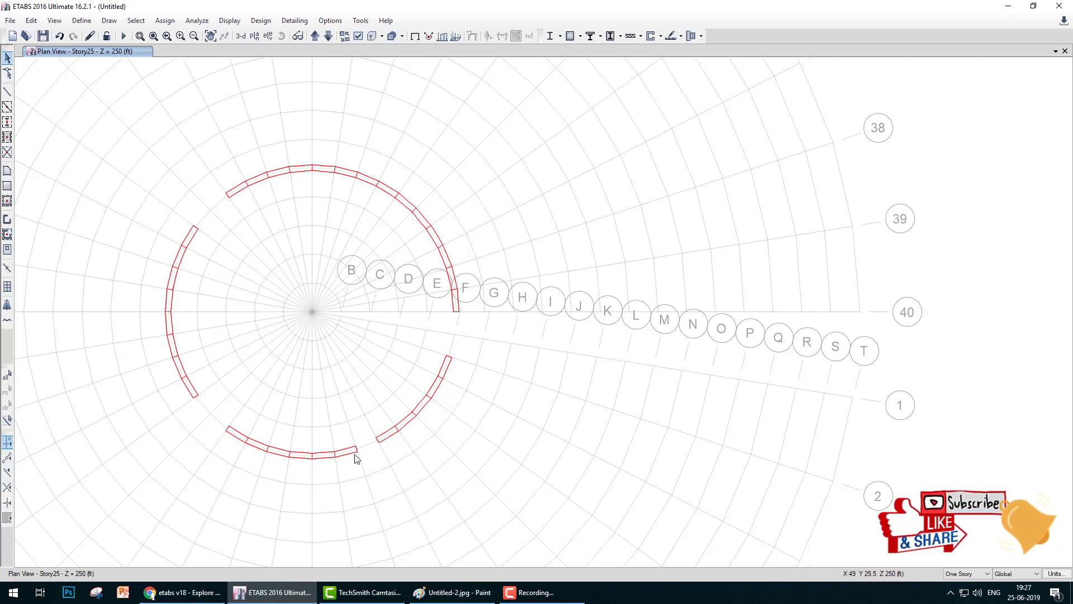
- Close the opening on ring F between gridlines 7 and 8 with a Wall12 pier segment
{"action": "left_click", "coordinate": [7, 235]}
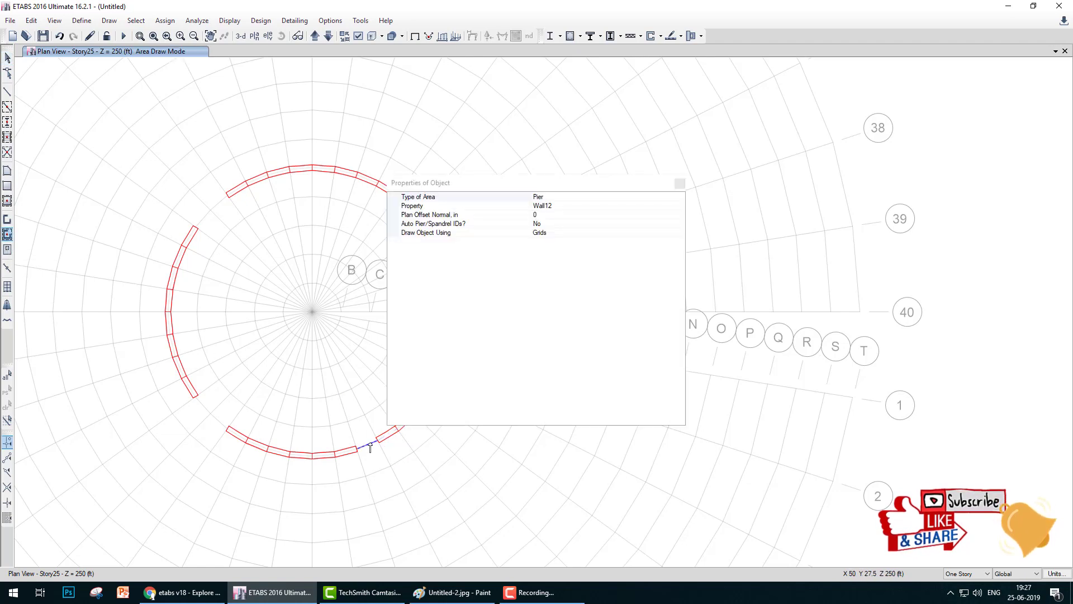
{"action": "left_click", "coordinate": [680, 184]}
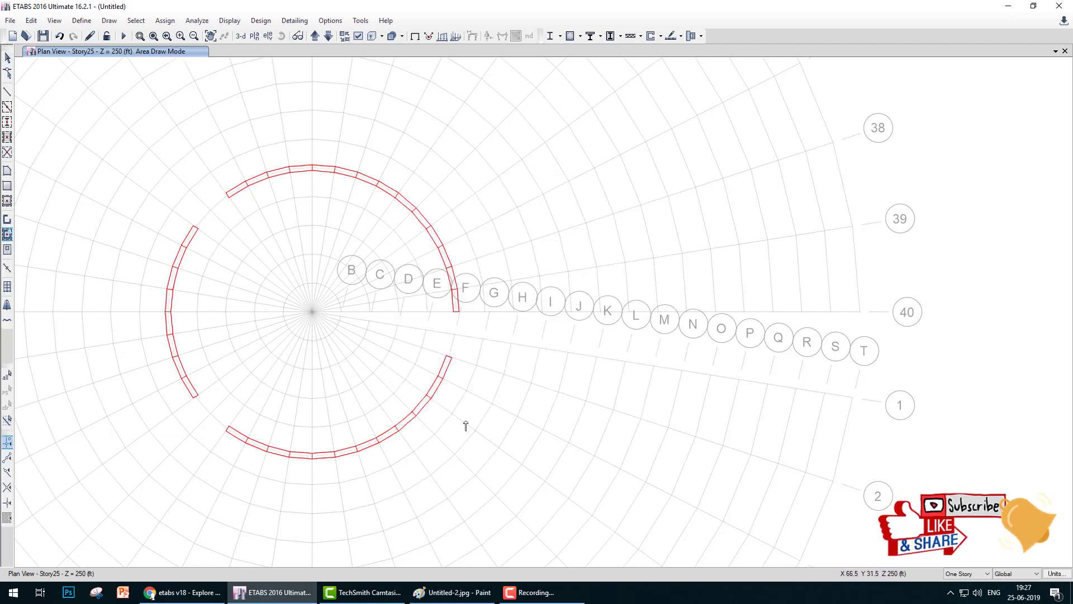
{"action": "key", "text": "Escape"}
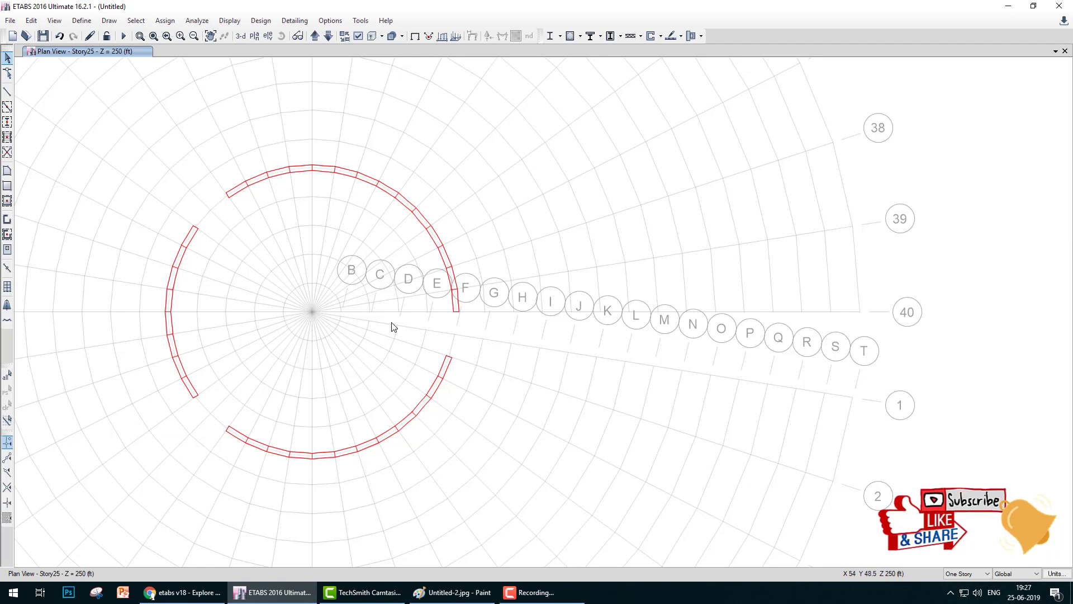
{"action": "mouse_move", "coordinate": [237, 169]}
{"action": "left_mouse_down"}
{"action": "mouse_move", "coordinate": [246, 201]}
{"action": "mouse_move", "coordinate": [227, 169]}
{"action": "left_mouse_up"}
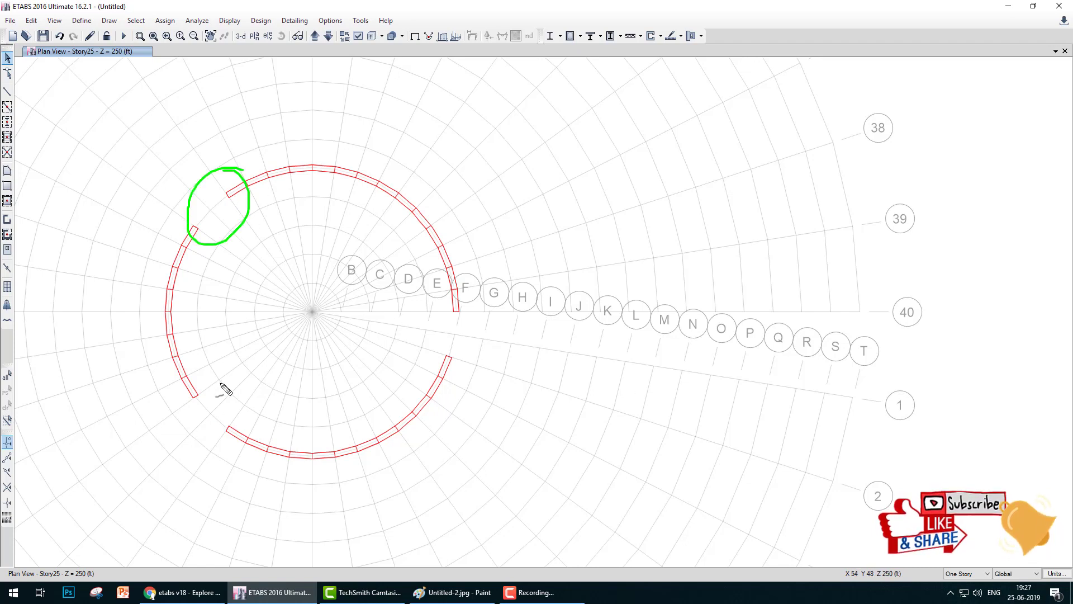
{"action": "mouse_move", "coordinate": [202, 368]}
{"action": "left_mouse_down"}
{"action": "mouse_move", "coordinate": [263, 443]}
{"action": "mouse_move", "coordinate": [223, 376]}
{"action": "left_mouse_up"}
{"action": "mouse_move", "coordinate": [450, 296]}
{"action": "left_mouse_down"}
{"action": "mouse_move", "coordinate": [424, 331]}
{"action": "mouse_move", "coordinate": [484, 305]}
{"action": "mouse_move", "coordinate": [447, 305]}
{"action": "left_mouse_up"}
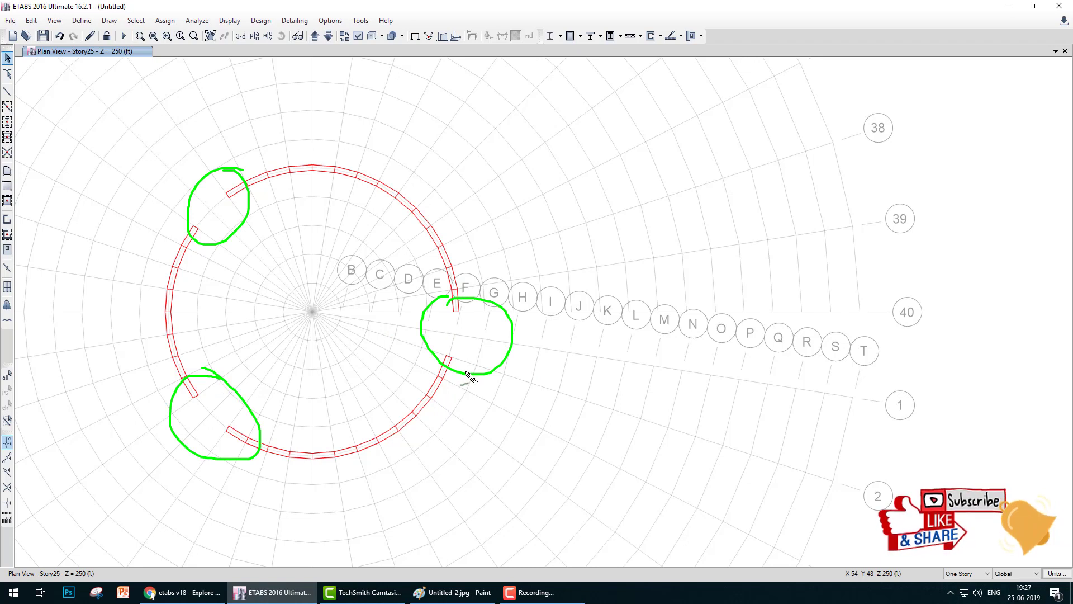
{"action": "key", "text": "Escape"}
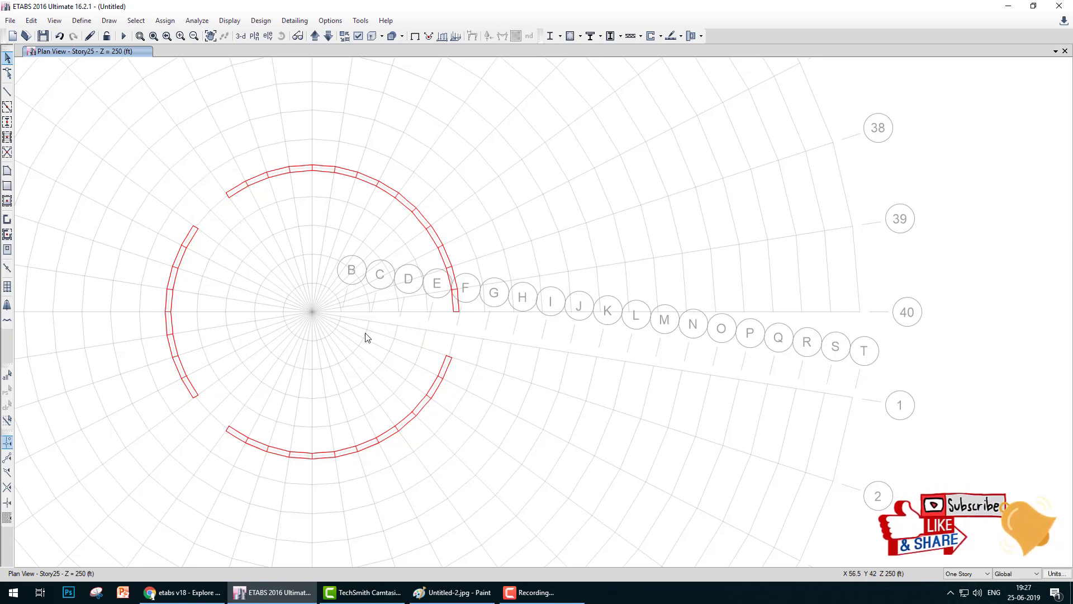
- Start placing columns in the plan with the section property set to "column"
{"action": "left_click", "coordinate": [8, 123]}
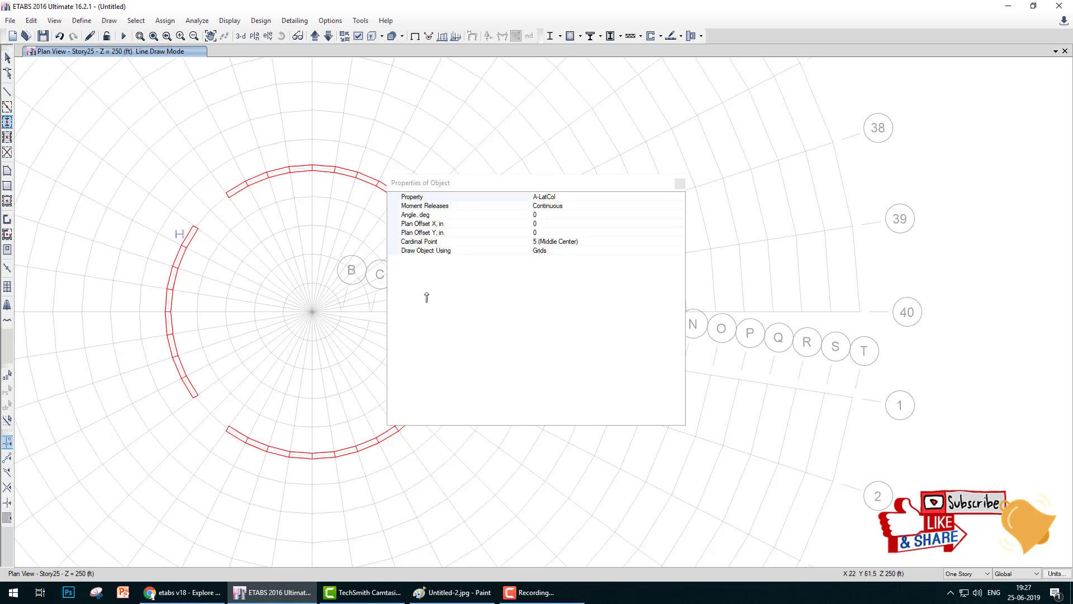
{"action": "left_click", "coordinate": [618, 208]}
{"action": "left_click", "coordinate": [680, 198]}
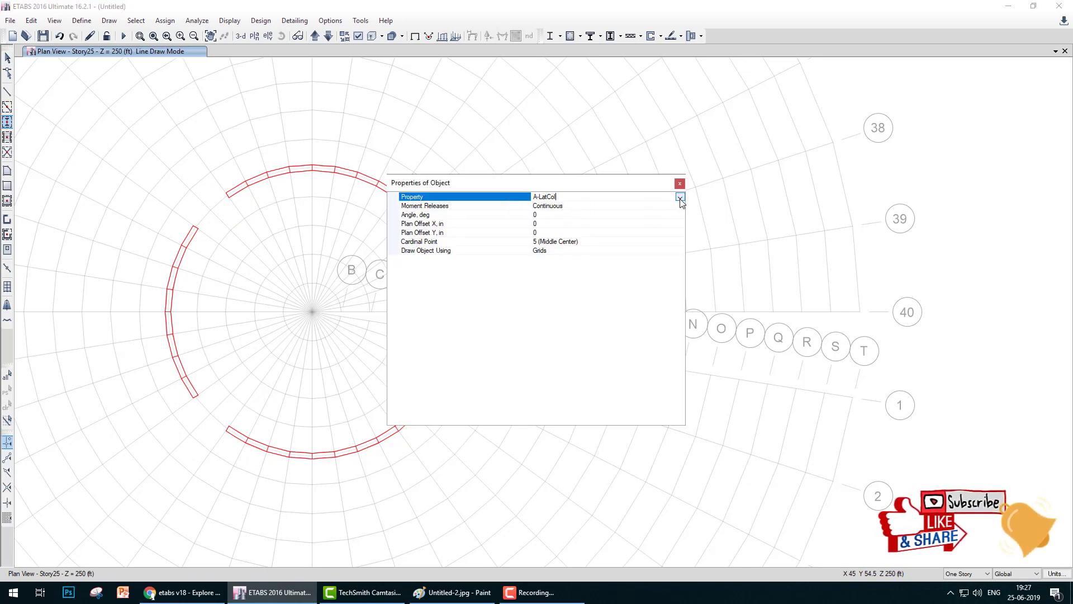
{"action": "left_click", "coordinate": [680, 197]}
{"action": "left_click", "coordinate": [578, 244]}
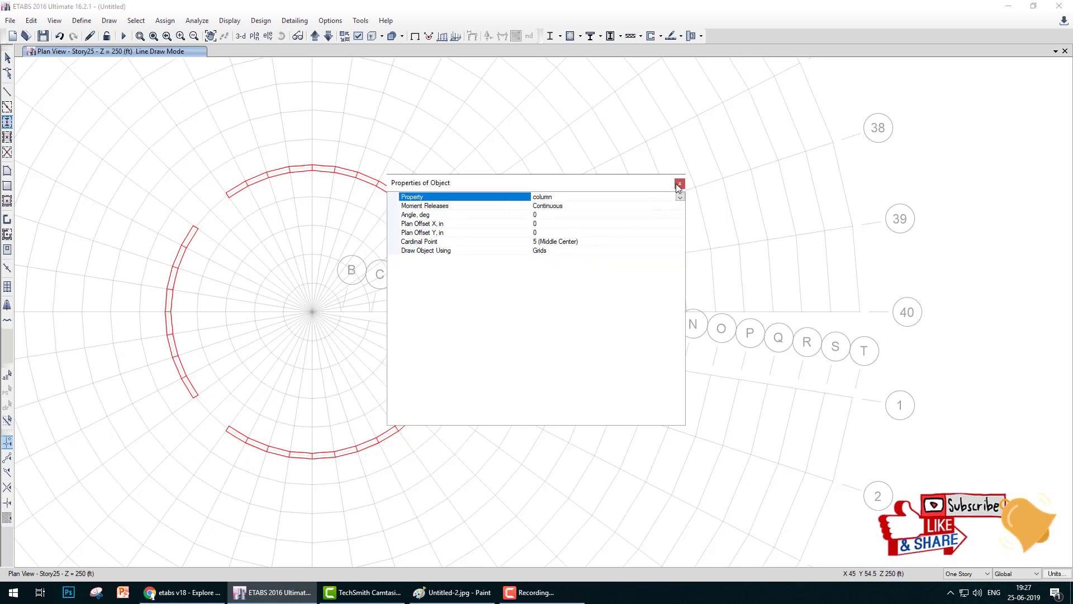
{"action": "key", "text": "alt+Tab"}
{"action": "left_click", "coordinate": [220, 592]}
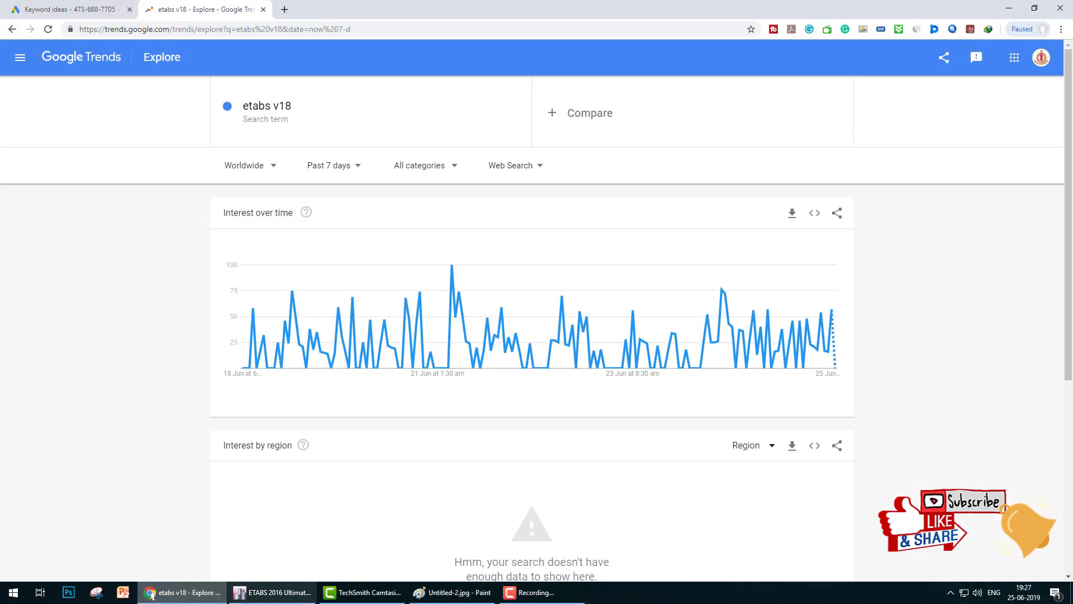
{"action": "left_click", "coordinate": [252, 590]}
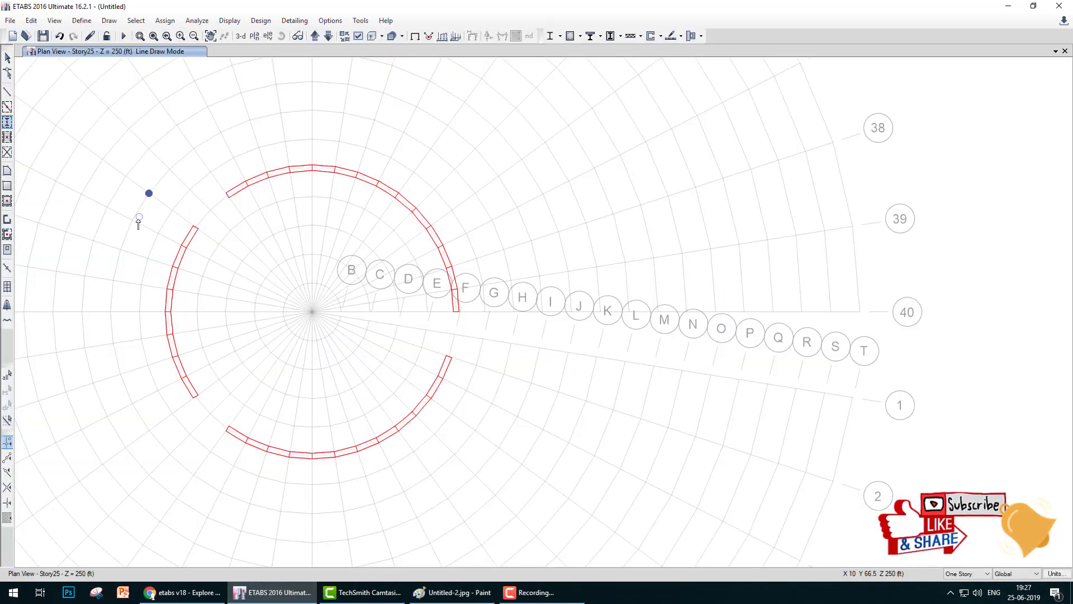
- Place columns on ring H at every even-numbered gridline around the full circle, starting at gridline 24 and ending at gridline 26
{"action": "left_click", "coordinate": [120, 250]}
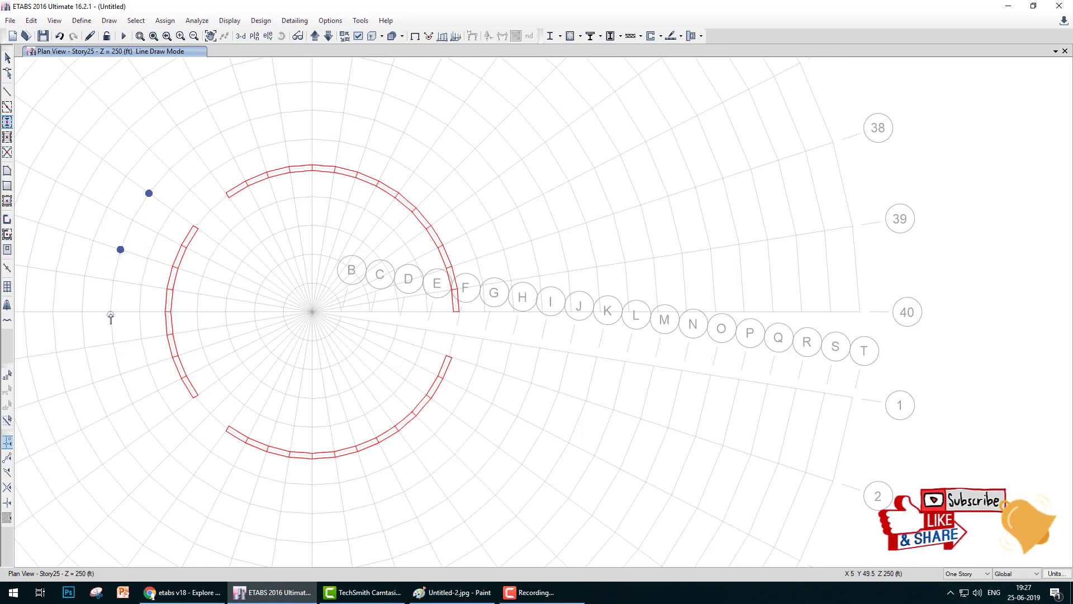
{"action": "left_click", "coordinate": [110, 311]}
{"action": "left_click", "coordinate": [120, 374]}
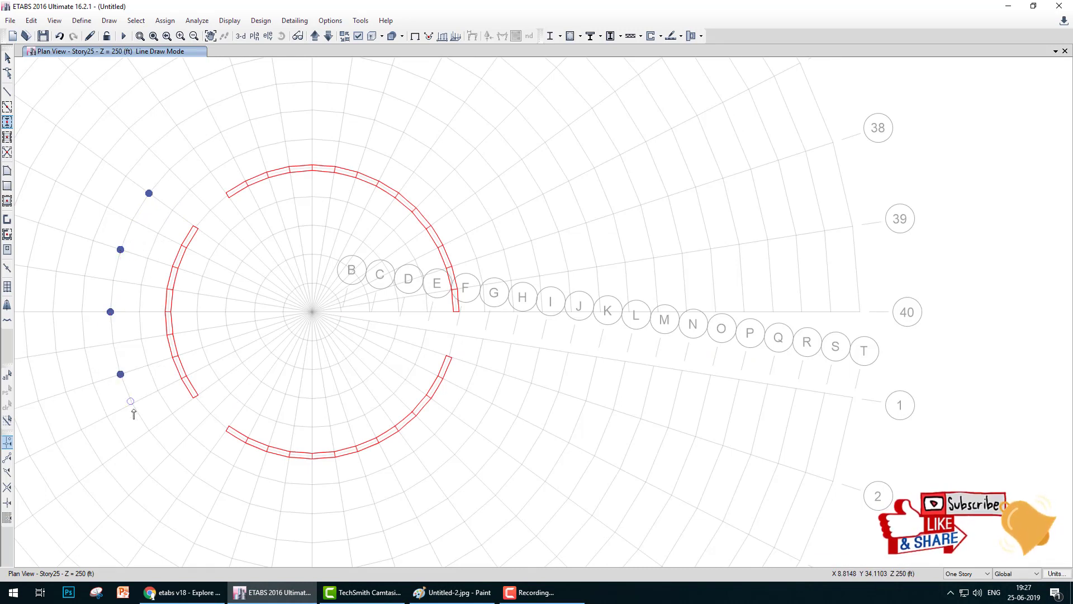
{"action": "left_click", "coordinate": [148, 429]}
{"action": "left_click", "coordinate": [193, 474]}
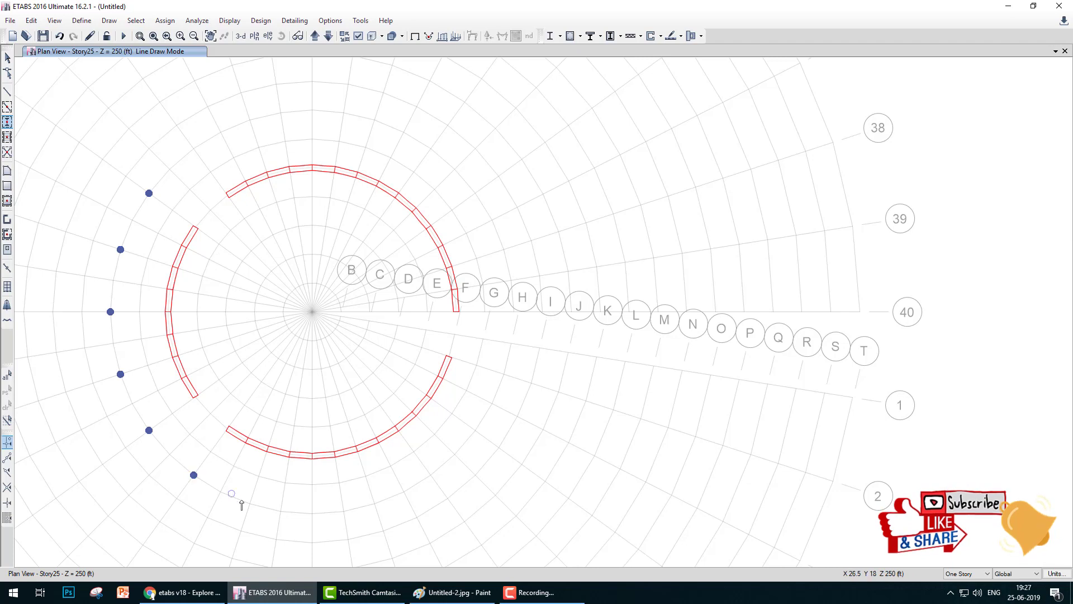
{"action": "left_click", "coordinate": [250, 504]}
{"action": "left_click", "coordinate": [312, 513]}
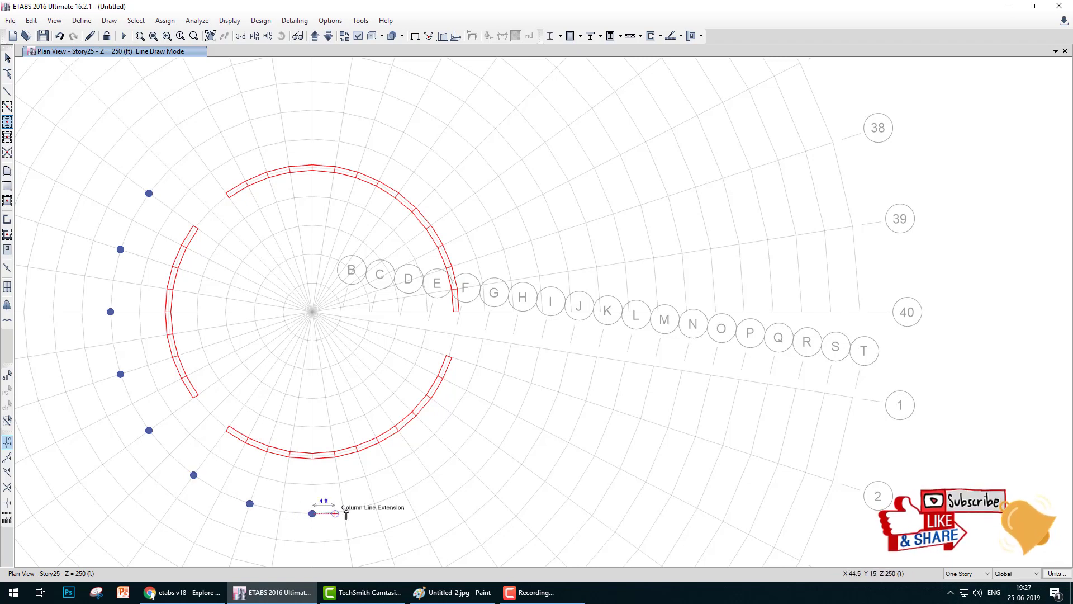
{"action": "left_click", "coordinate": [375, 503]}
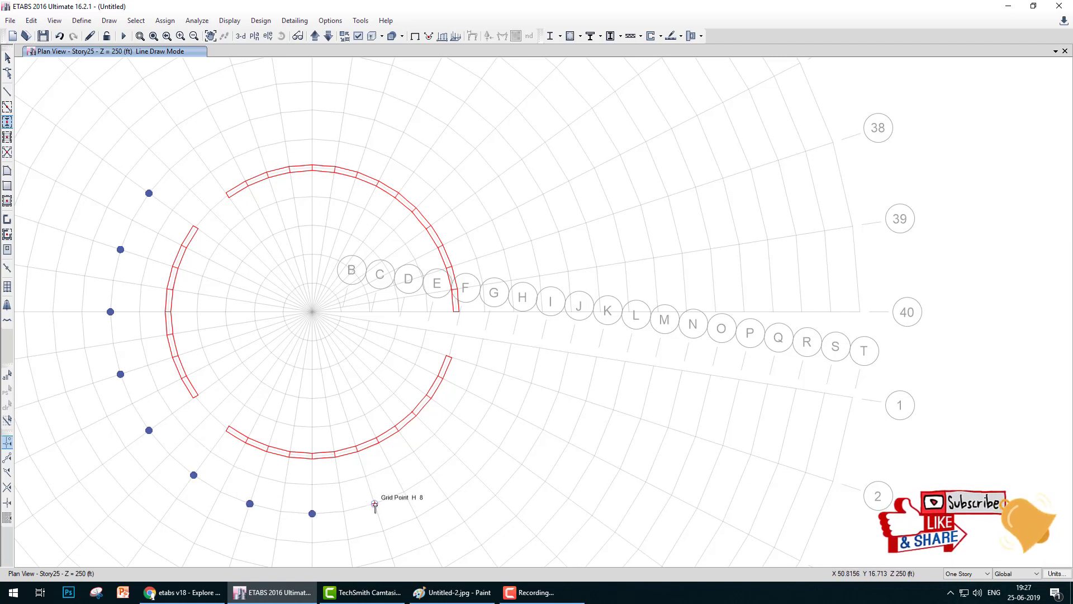
{"action": "left_click", "coordinate": [431, 475]}
{"action": "left_click", "coordinate": [475, 430]}
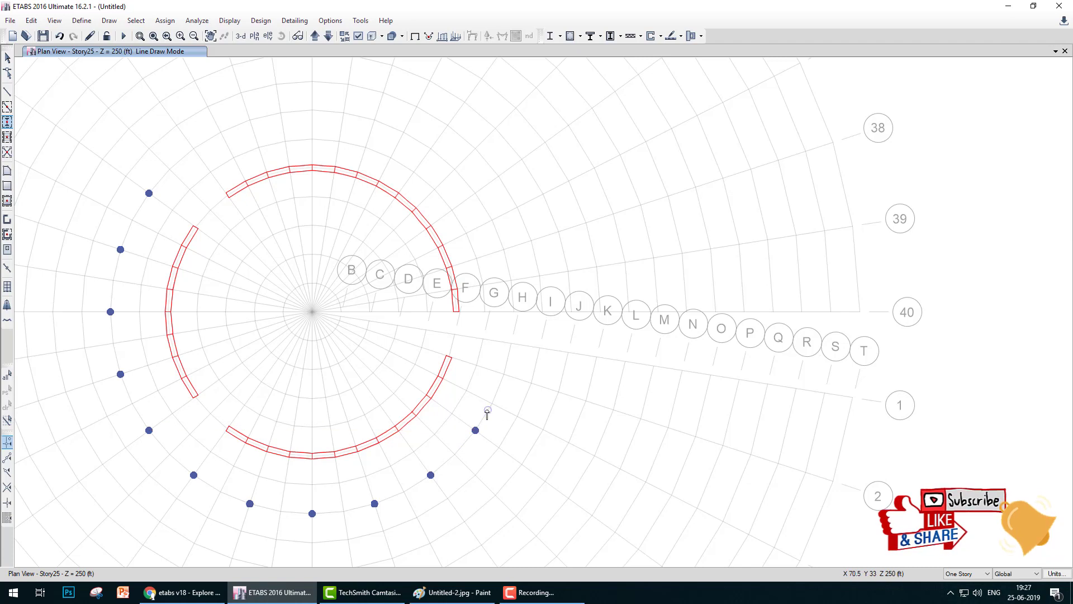
{"action": "left_click", "coordinate": [504, 374]}
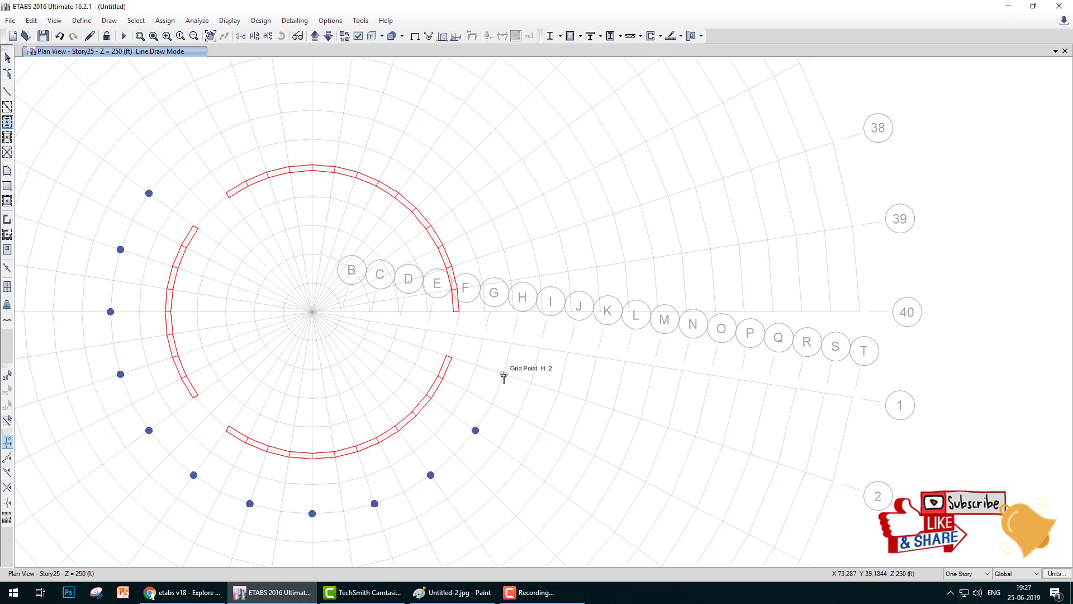
{"action": "left_click", "coordinate": [514, 311]}
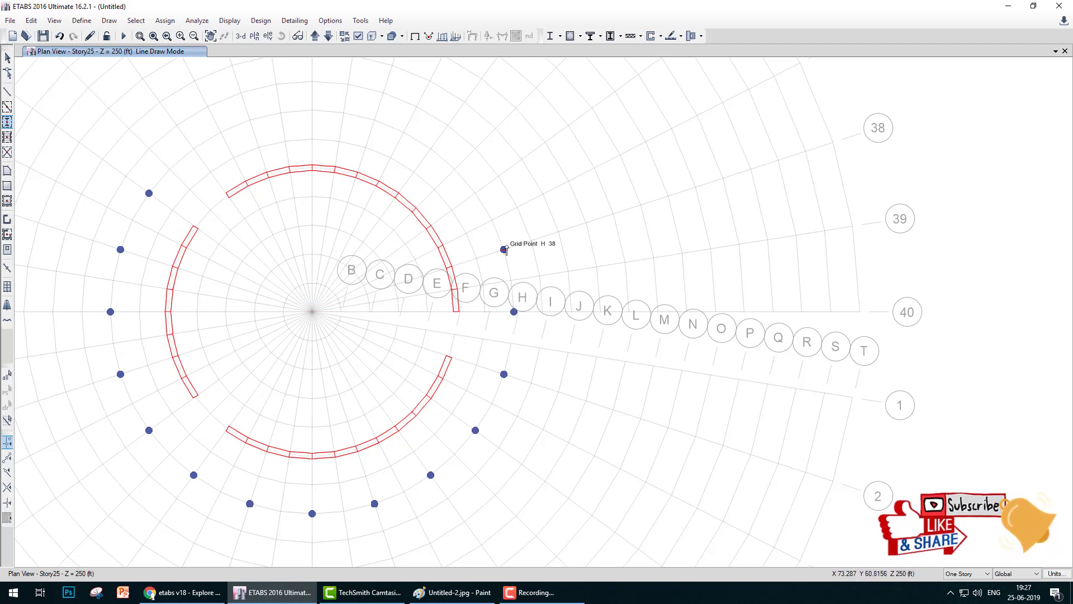
{"action": "left_click", "coordinate": [504, 250]}
{"action": "left_click", "coordinate": [475, 194]}
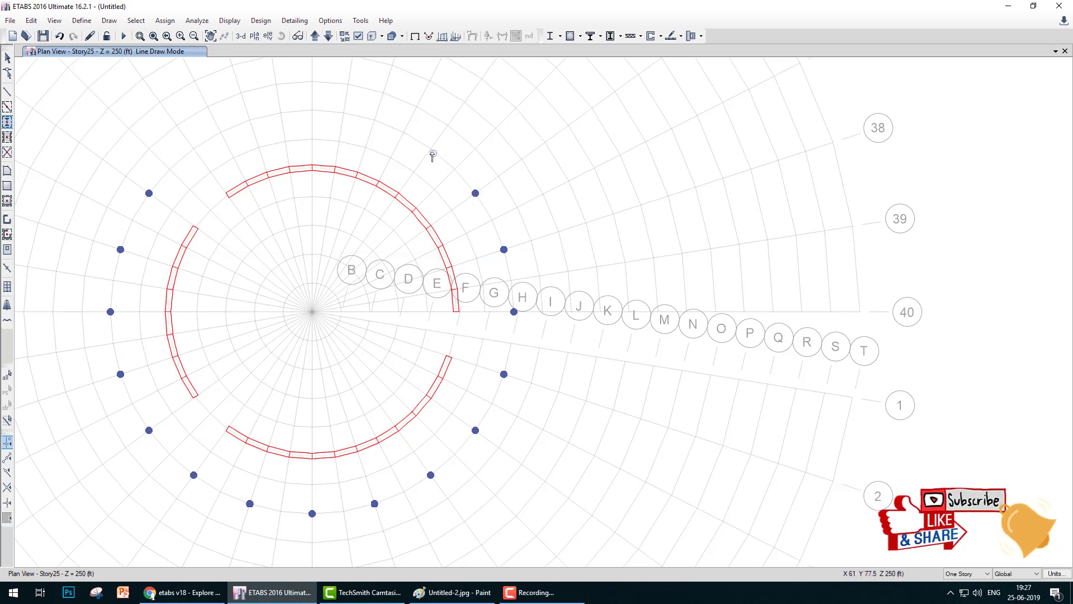
{"action": "left_click", "coordinate": [431, 149]}
{"action": "left_click", "coordinate": [375, 120]}
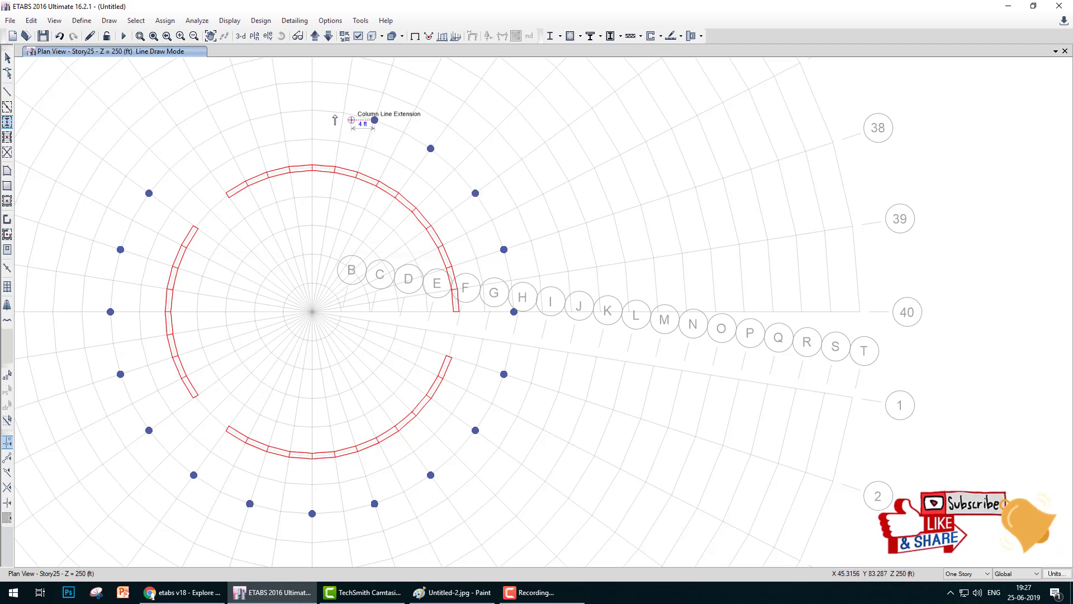
{"action": "left_click", "coordinate": [312, 110]}
{"action": "left_click", "coordinate": [250, 120]}
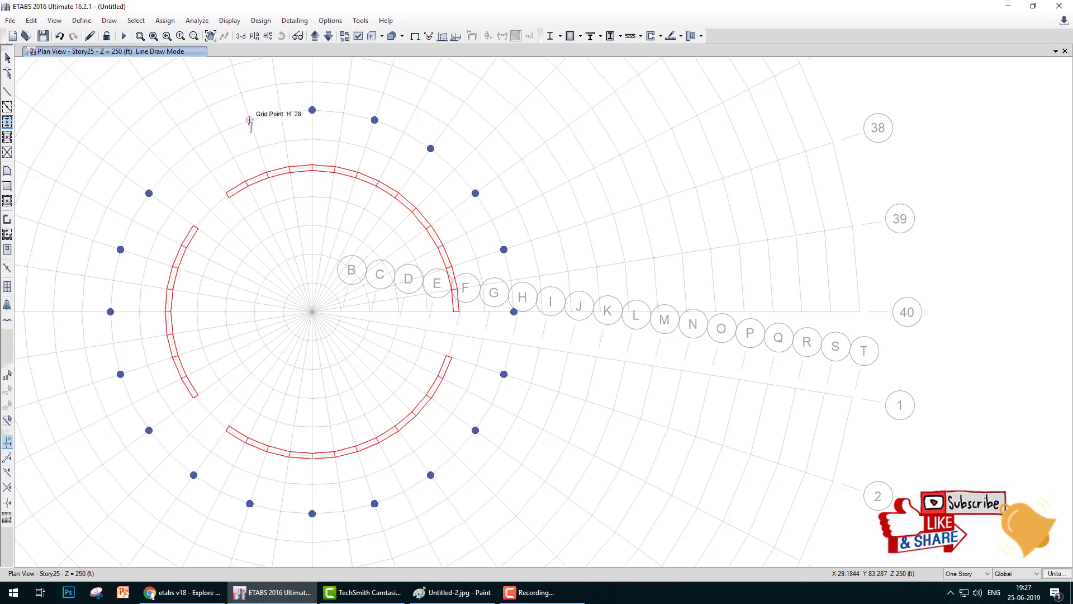
{"action": "left_click", "coordinate": [193, 149]}
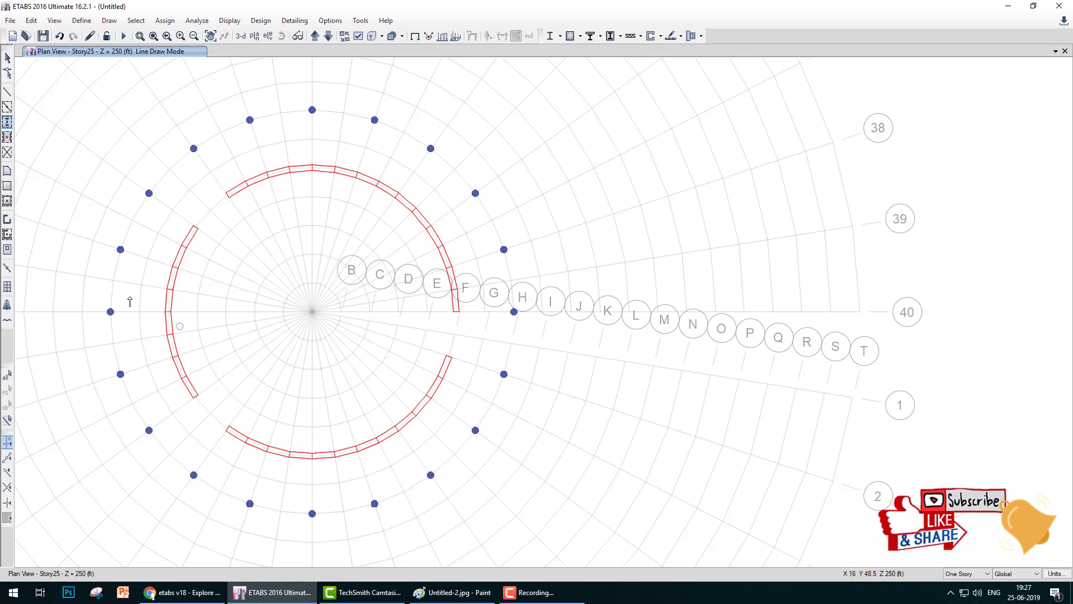
- Place columns on ring J at every odd-numbered gridline from 23 down to 1
{"action": "middle_click_drag", "start_coordinate": [129, 302], "coordinate": [276, 307]}
{"action": "key", "text": "Escape"}
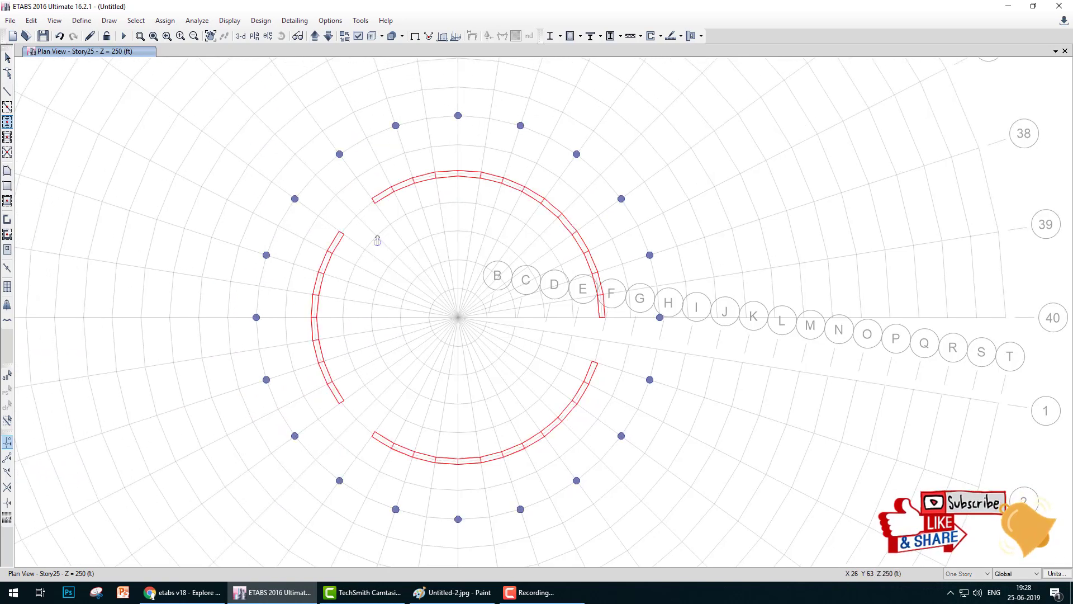
{"action": "left_click", "coordinate": [227, 200]}
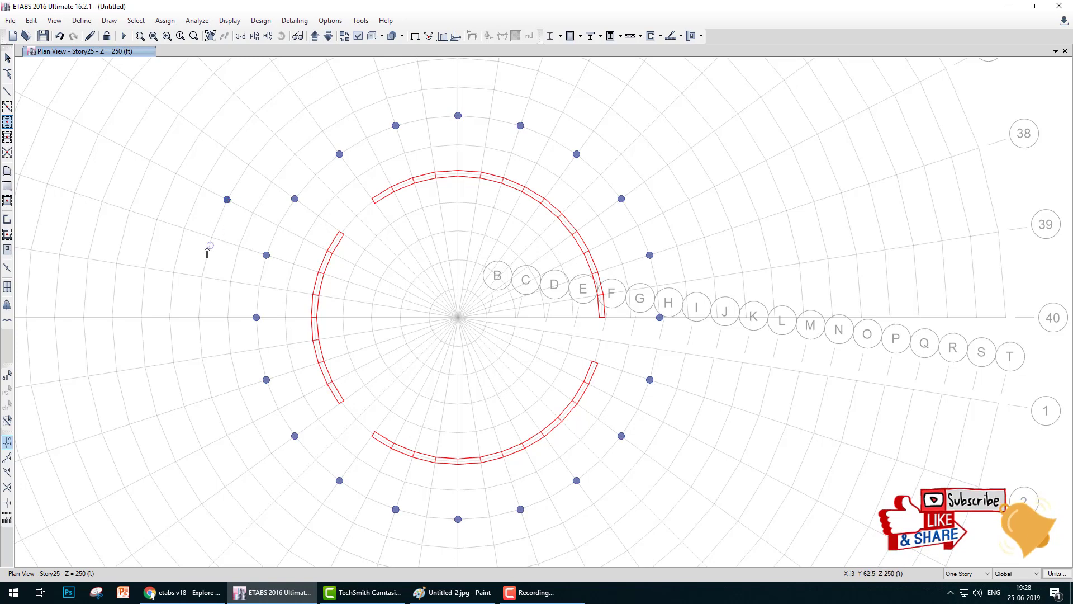
{"action": "left_click", "coordinate": [202, 277]}
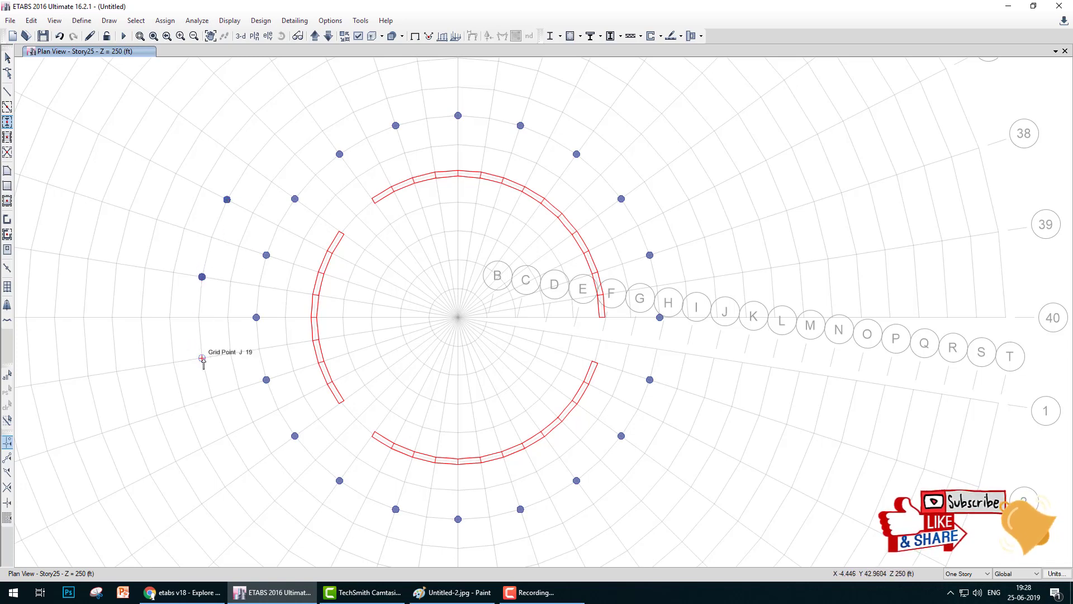
{"action": "middle_click_drag", "start_coordinate": [230, 434], "coordinate": [235, 276]}
{"action": "left_click", "coordinate": [271, 335]}
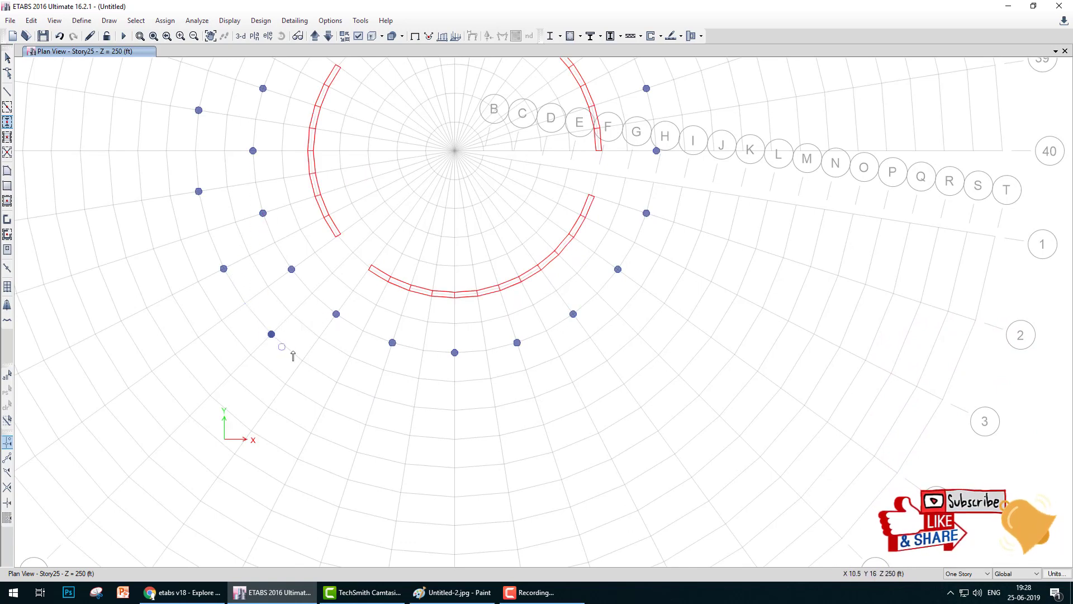
{"action": "left_click", "coordinate": [336, 382]}
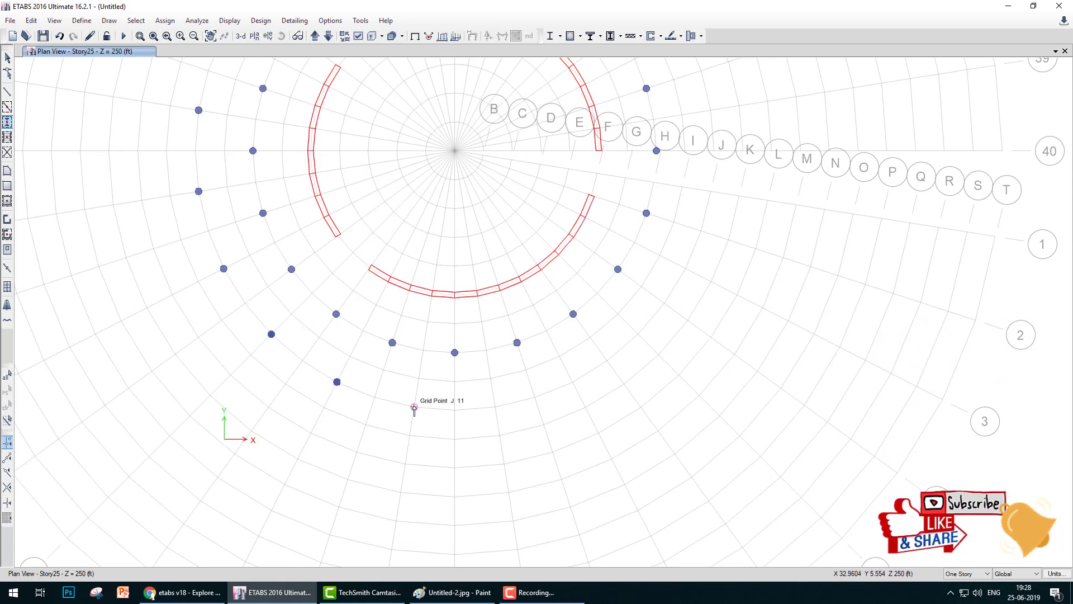
{"action": "left_click", "coordinate": [413, 407]}
{"action": "left_click", "coordinate": [496, 407]}
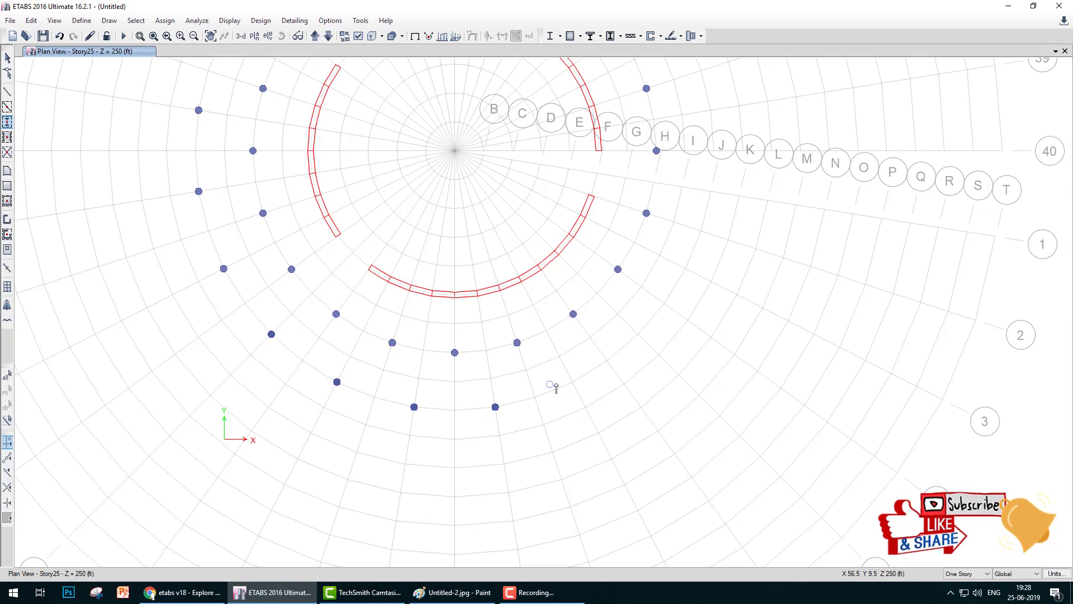
{"action": "left_click", "coordinate": [572, 382]}
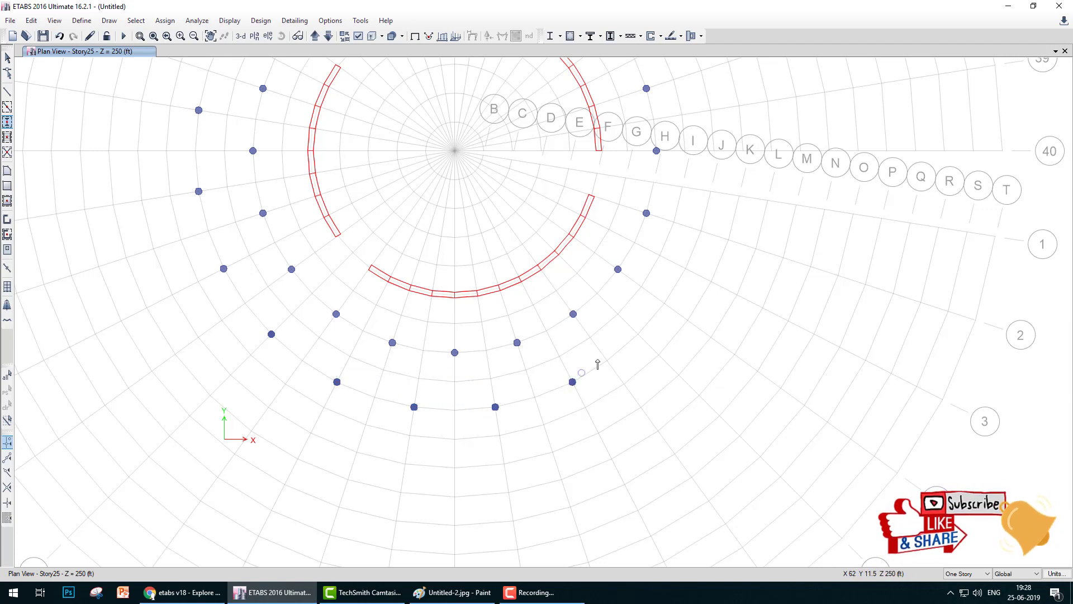
{"action": "left_click", "coordinate": [638, 334]}
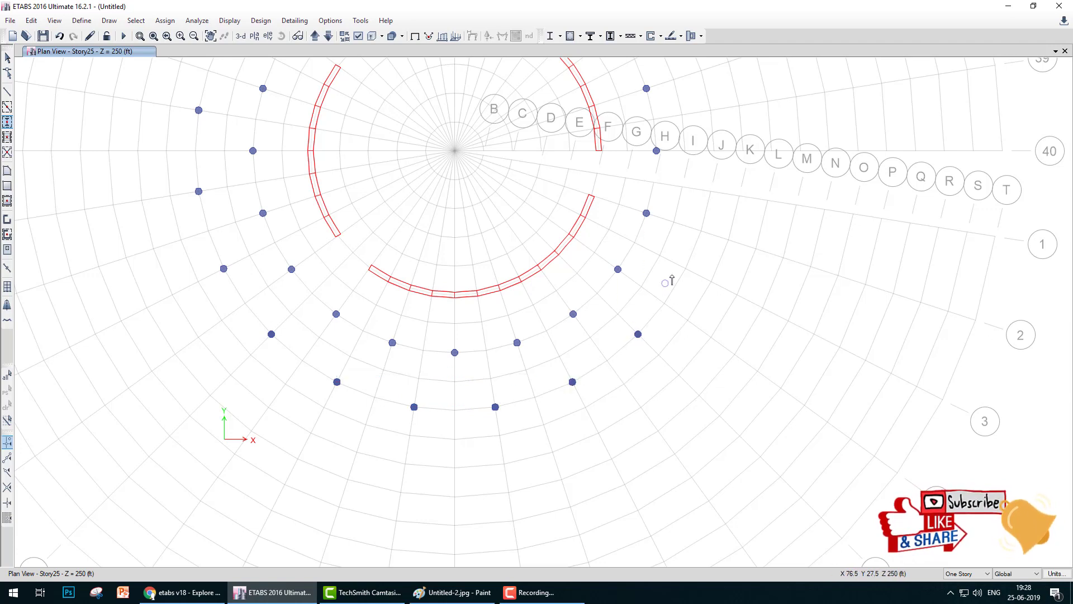
{"action": "left_click", "coordinate": [711, 191]}
- Complete the ring J columns at odd-numbered gridlines from 39 down to 25 and finish column placement
{"action": "middle_click_drag", "start_coordinate": [719, 230], "coordinate": [662, 399]}
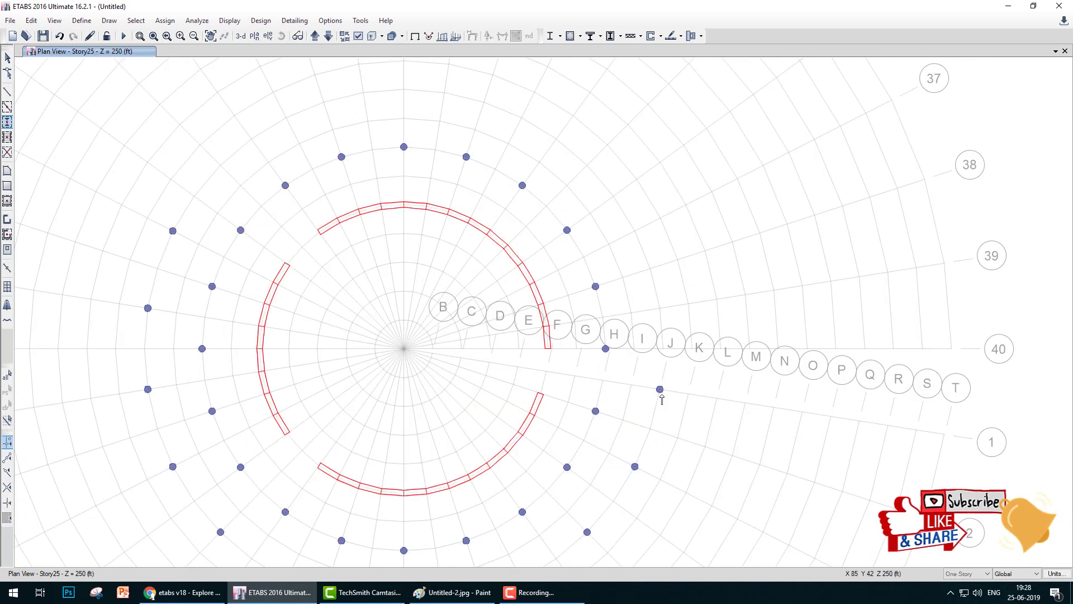
{"action": "left_click", "coordinate": [661, 309]}
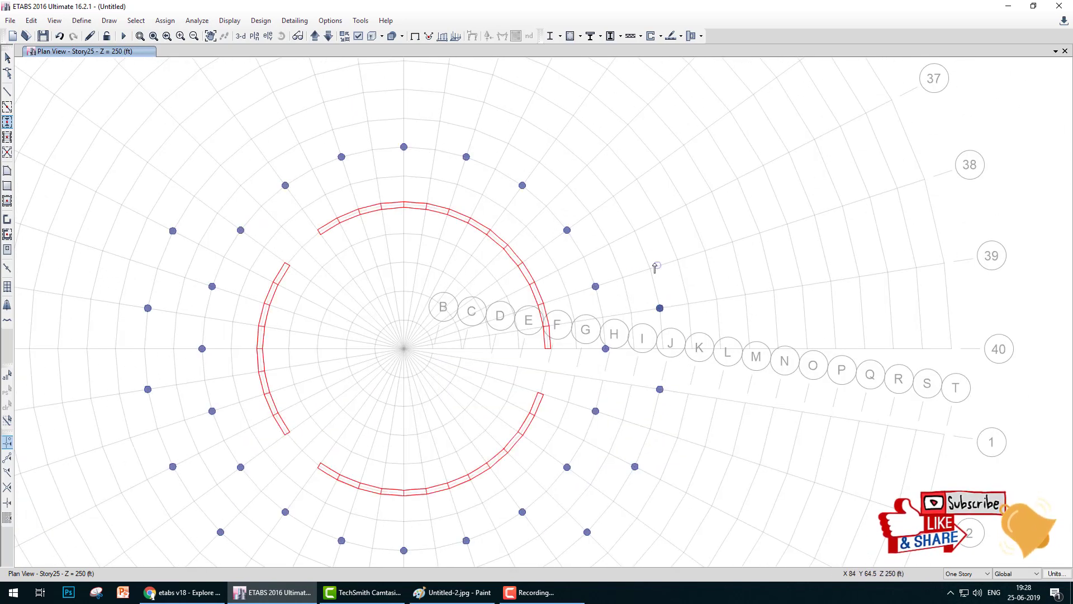
{"action": "left_click", "coordinate": [635, 231]}
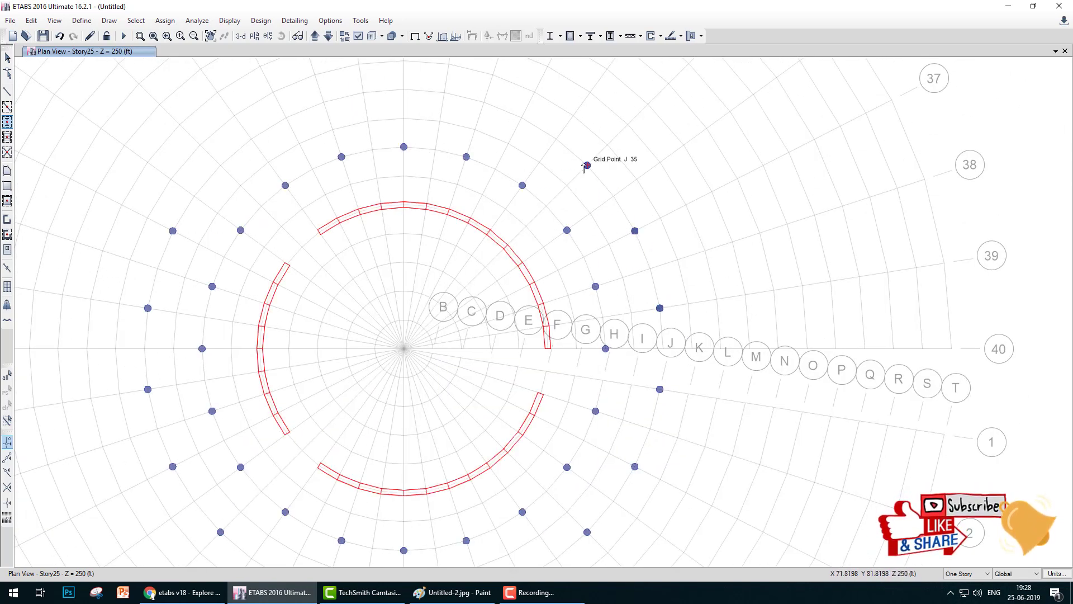
{"action": "left_click", "coordinate": [586, 166]}
{"action": "left_click", "coordinate": [522, 117]}
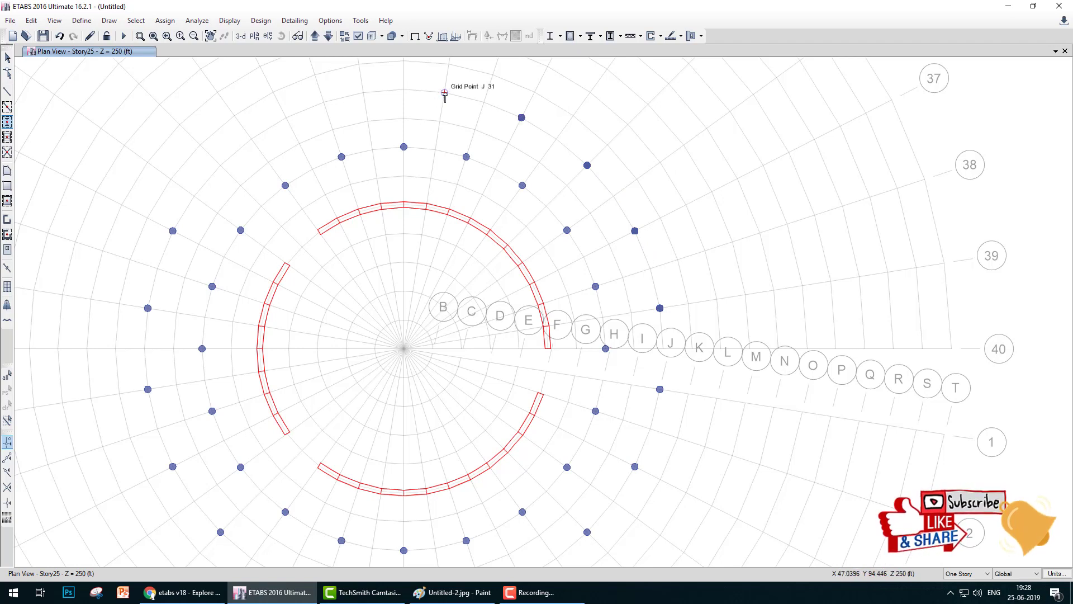
{"action": "left_click", "coordinate": [444, 92]}
{"action": "left_click", "coordinate": [364, 93]}
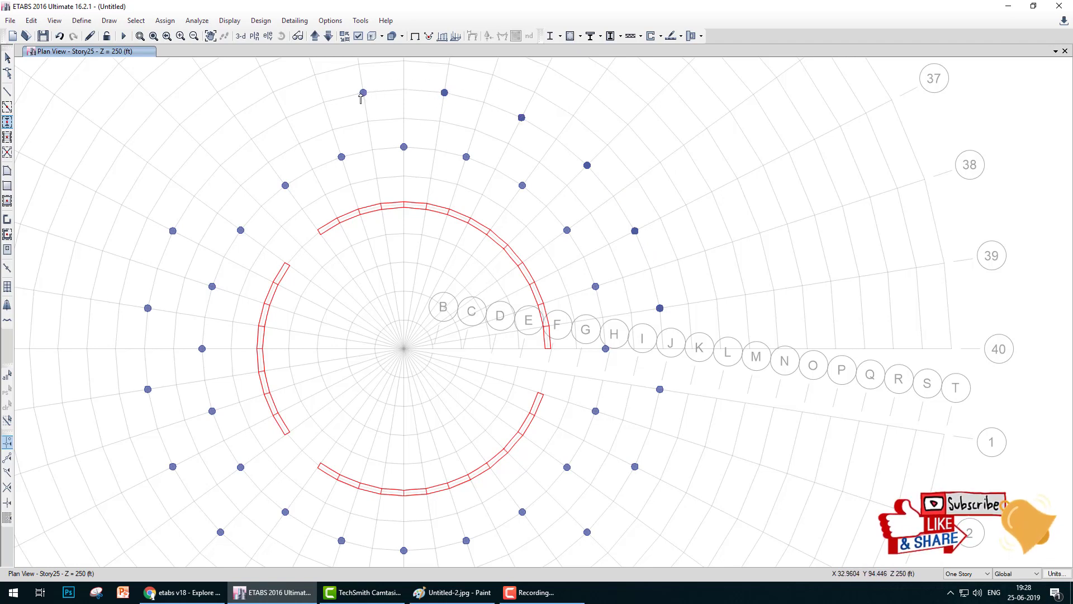
{"action": "left_click", "coordinate": [286, 118]}
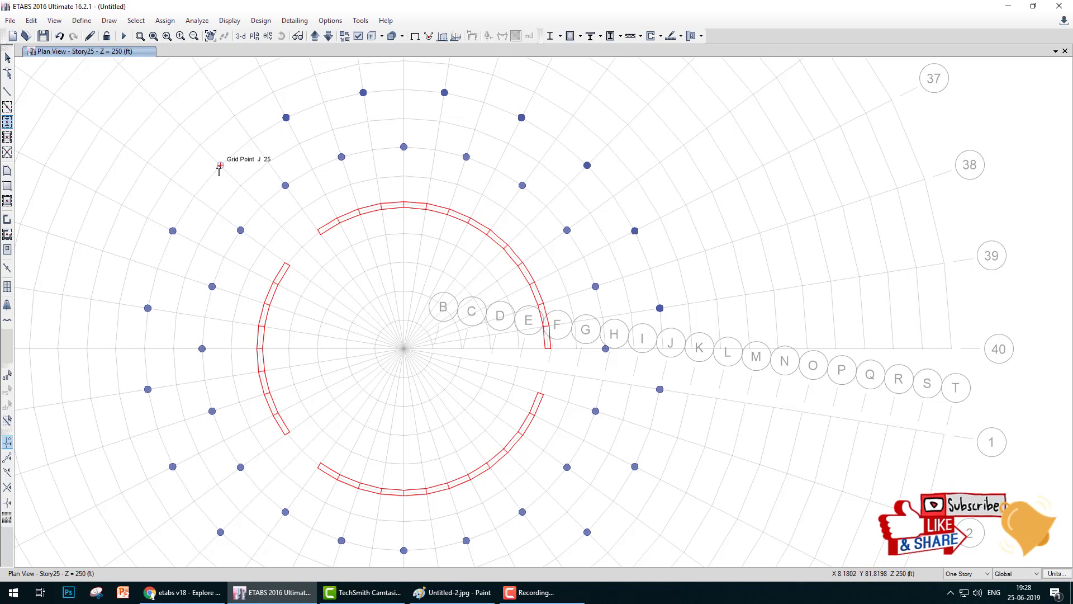
{"action": "key", "text": "Escape"}
{"action": "middle_click_drag", "start_coordinate": [317, 368], "coordinate": [459, 339]}
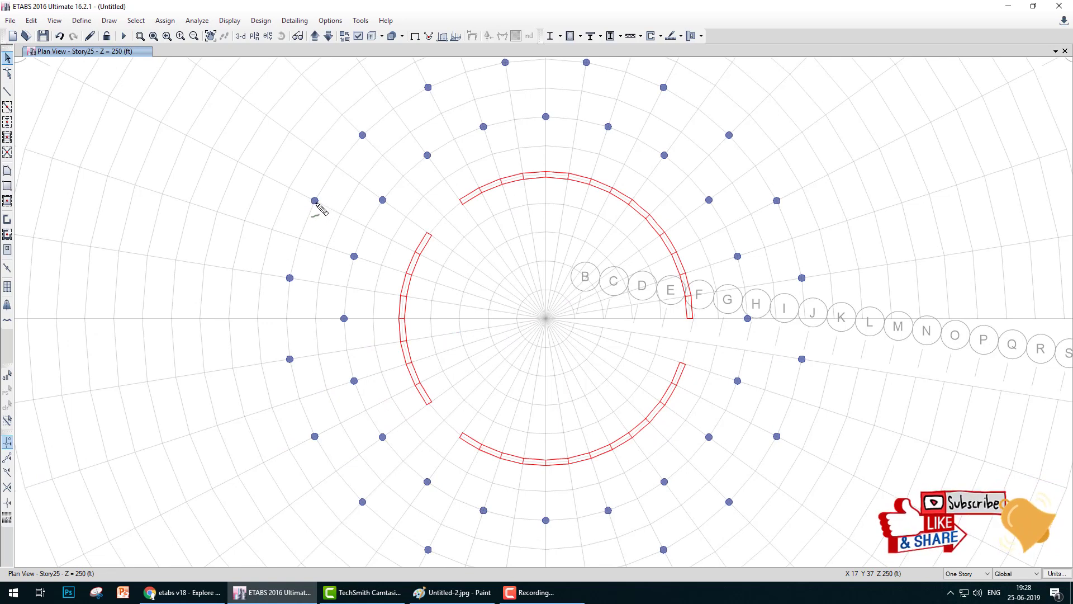
{"action": "mouse_move", "coordinate": [315, 200]}
{"action": "left_mouse_down"}
{"action": "mouse_move", "coordinate": [212, 192]}
{"action": "mouse_move", "coordinate": [127, 270]}
{"action": "mouse_move", "coordinate": [234, 380]}
{"action": "mouse_move", "coordinate": [291, 365]}
{"action": "left_mouse_up"}
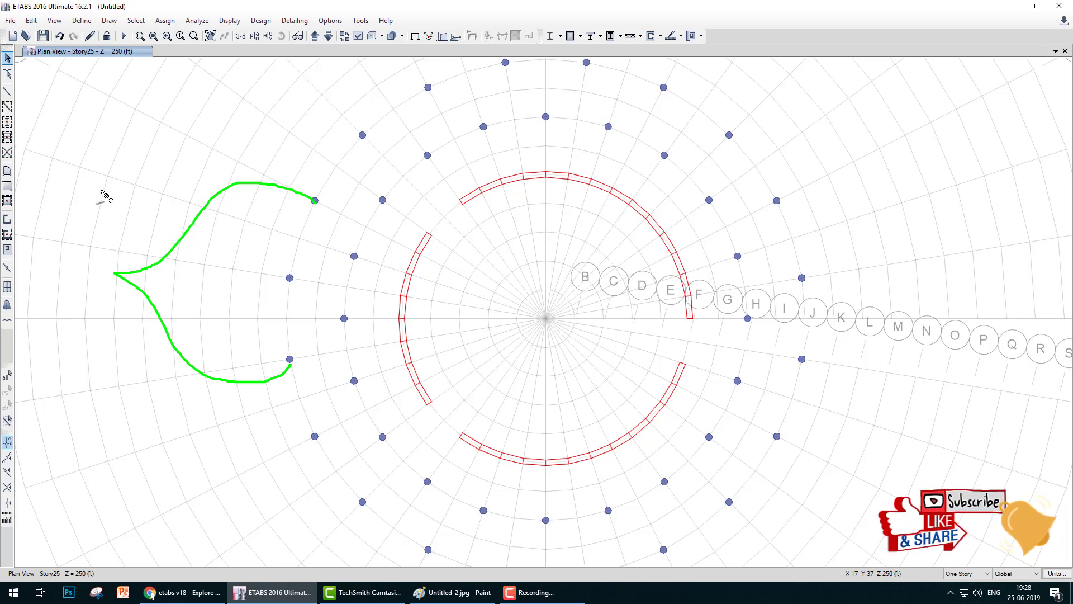
{"action": "key", "text": "Escape"}
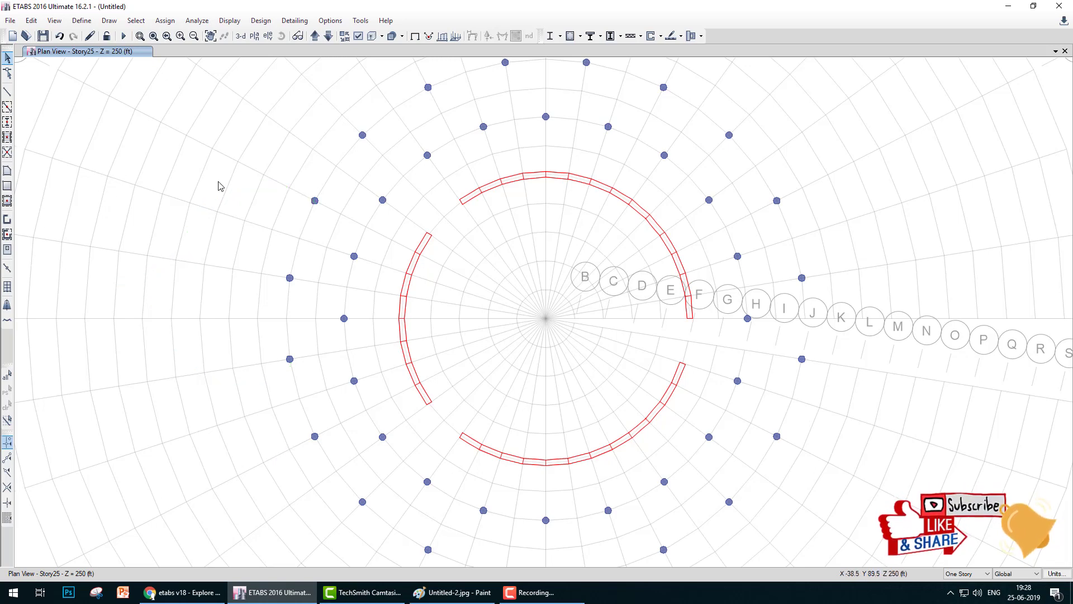
- Start a radial extrusion of joints to frames with grid point J-19 as the rotation centre
{"action": "left_click", "coordinate": [39, 23]}
{"action": "mouse_move", "coordinate": [79, 211]}
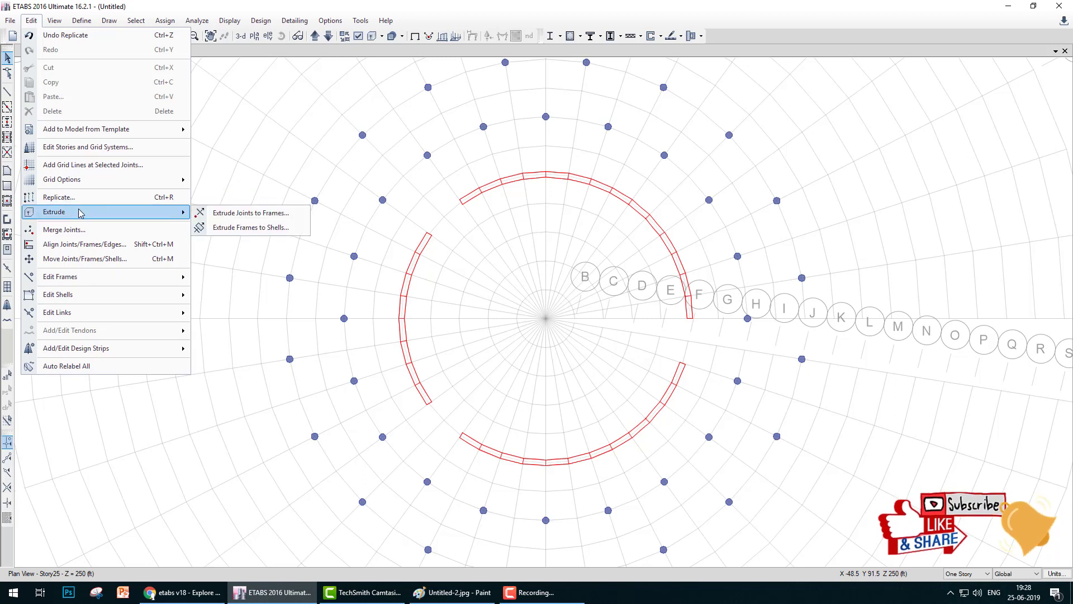
{"action": "left_click", "coordinate": [251, 213]}
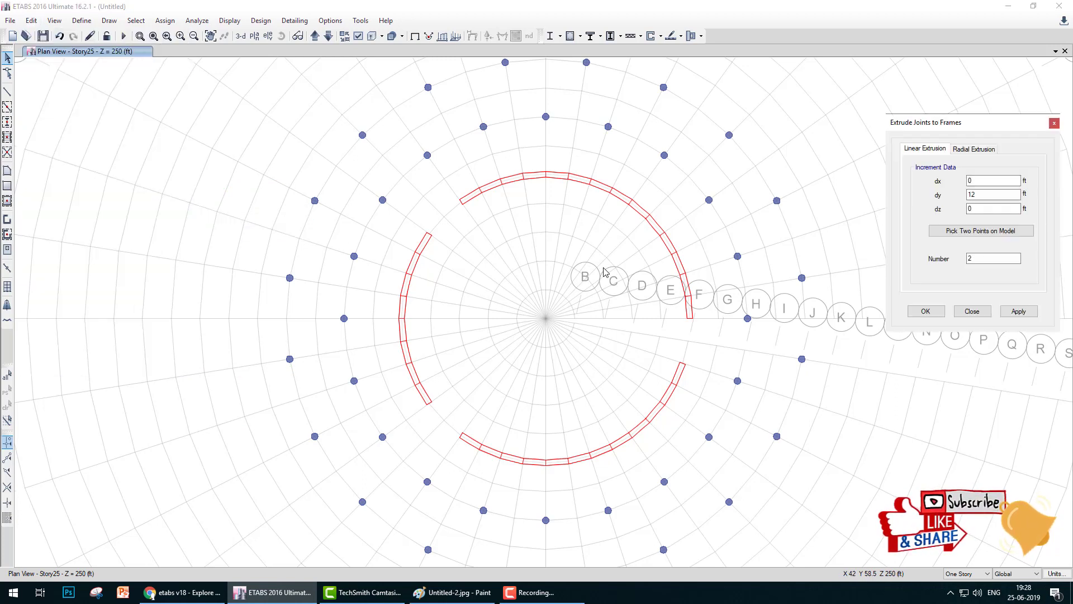
{"action": "left_click", "coordinate": [978, 148]}
{"action": "left_click_drag", "start_coordinate": [988, 126], "coordinate": [850, 108]}
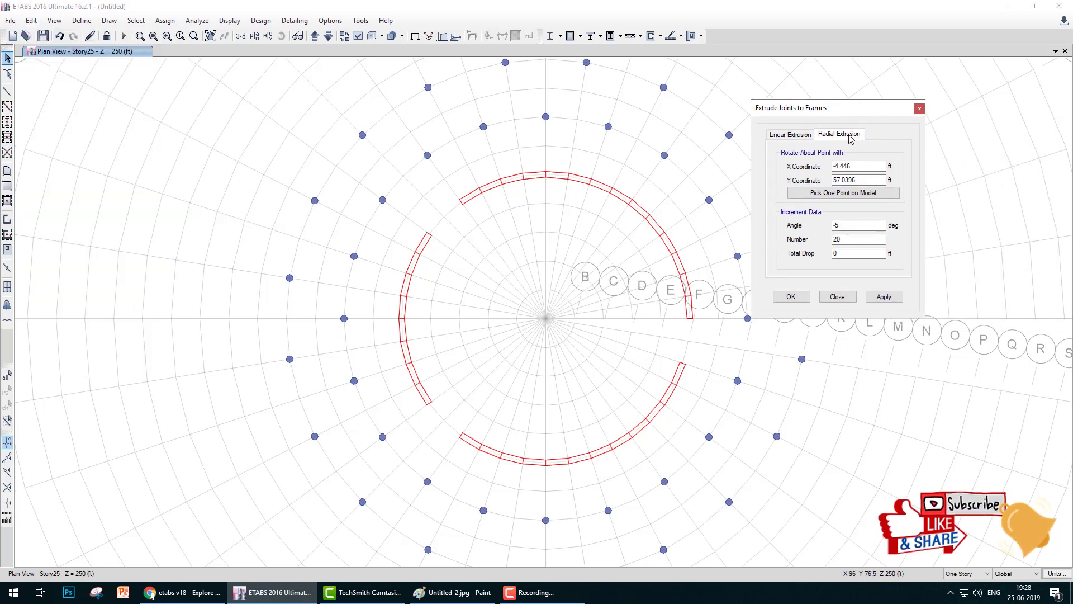
{"action": "left_click", "coordinate": [828, 194]}
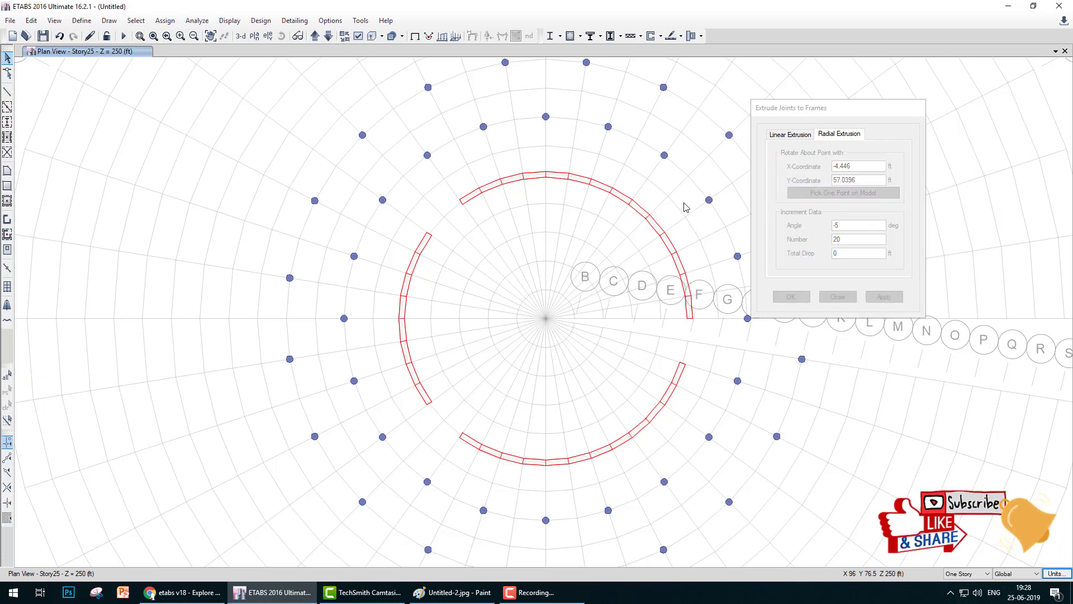
{"action": "left_click", "coordinate": [414, 329]}
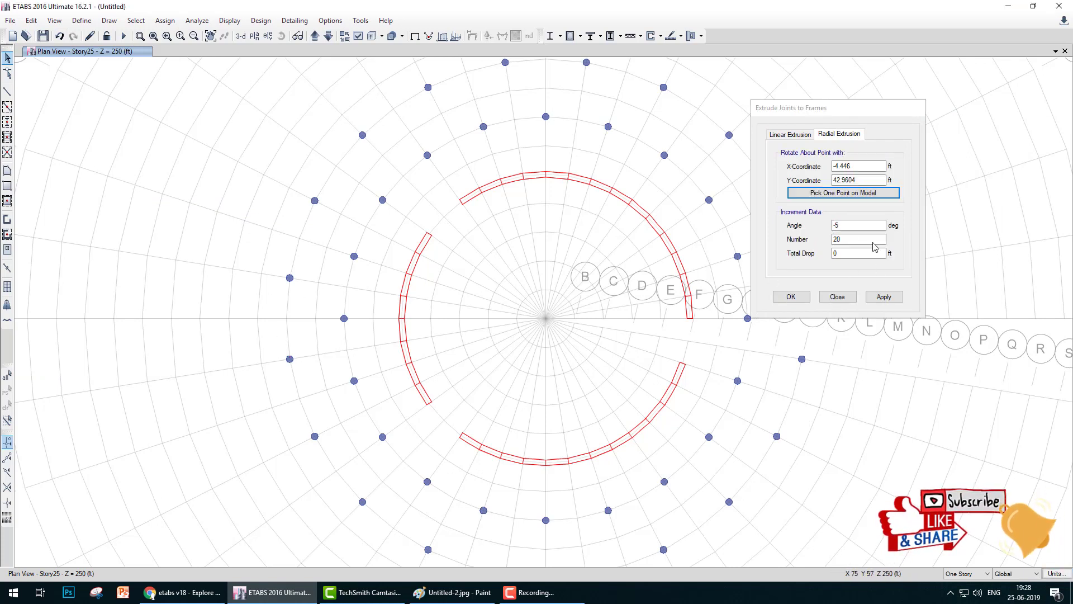
- Extrude the column joint at J-23 into a curved beam using a 5-degree angle and 20 increments
{"action": "left_click", "coordinate": [323, 209]}
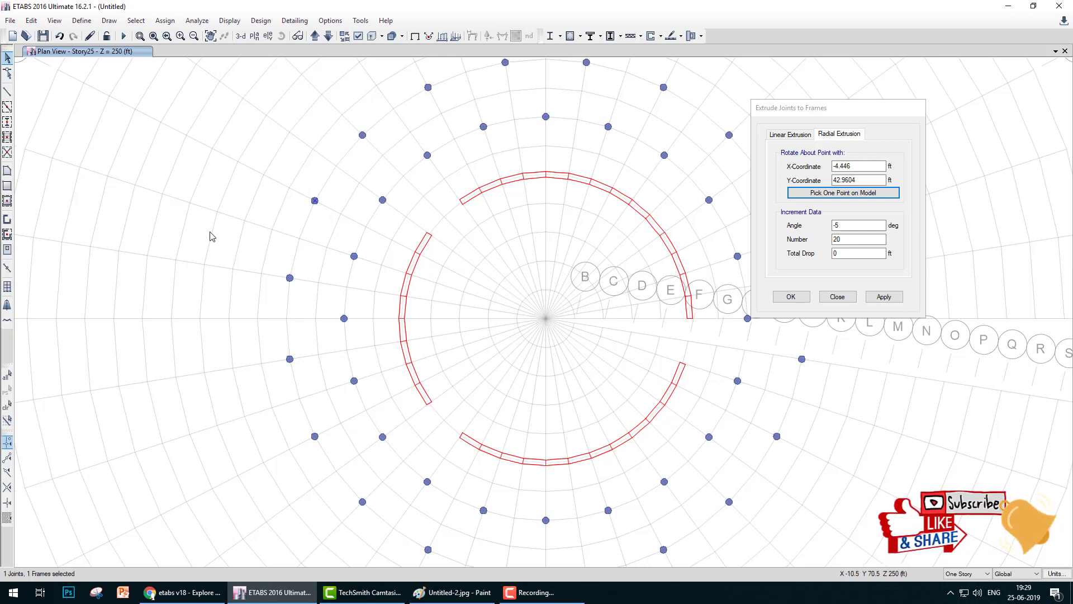
{"action": "left_click_drag", "start_coordinate": [849, 225], "coordinate": [804, 232]}
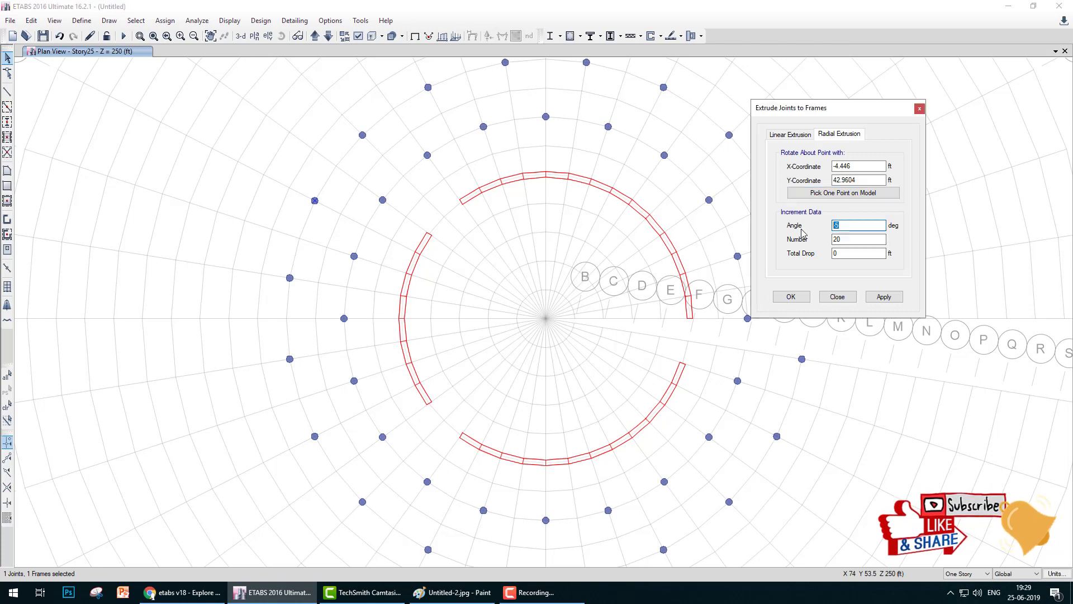
{"action": "type", "text": "5"}
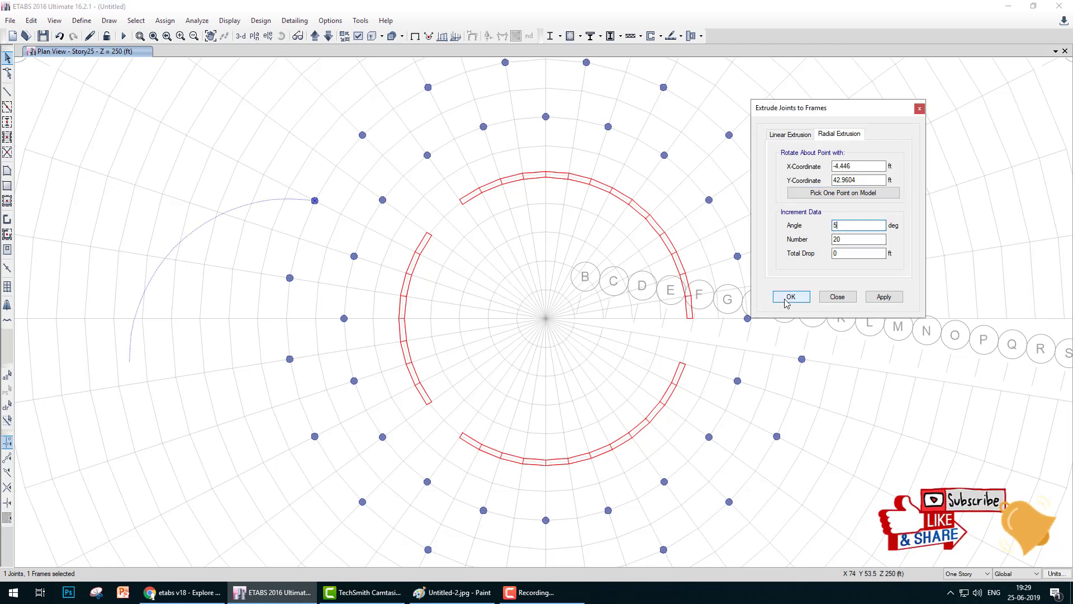
{"action": "left_click", "coordinate": [786, 301]}
- Start another radial extrusion of joints to frames, rotating about grid point J-21
{"action": "scroll", "coordinate": [593, 355], "scroll_direction": "down", "scroll_amount": 4}
{"action": "middle_click_drag", "start_coordinate": [456, 367], "coordinate": [341, 268]}
{"action": "left_click", "coordinate": [31, 21]}
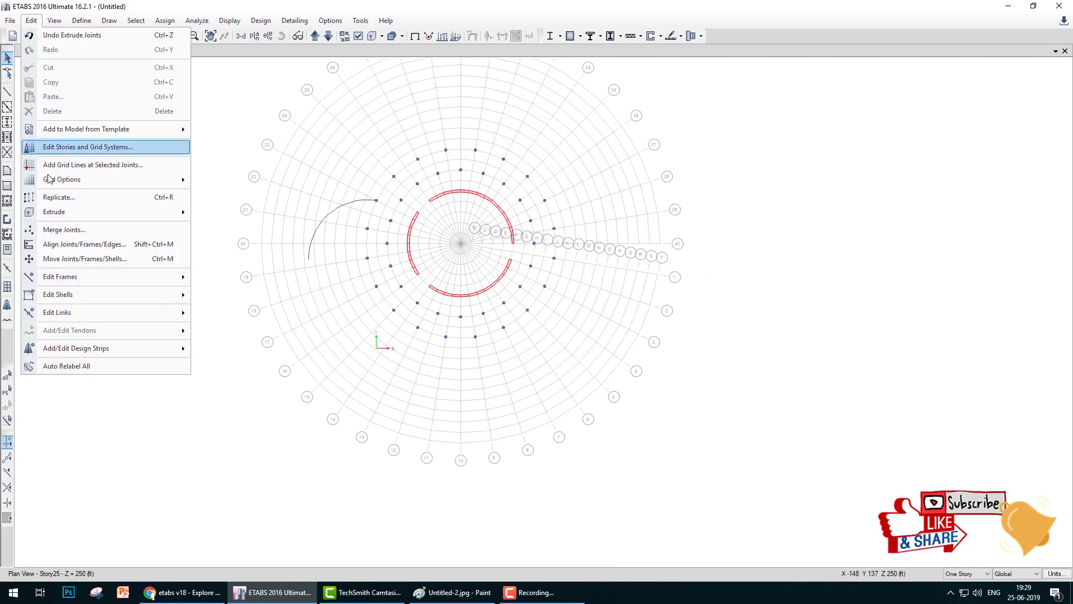
{"action": "mouse_move", "coordinate": [64, 216]}
{"action": "left_click", "coordinate": [235, 212]}
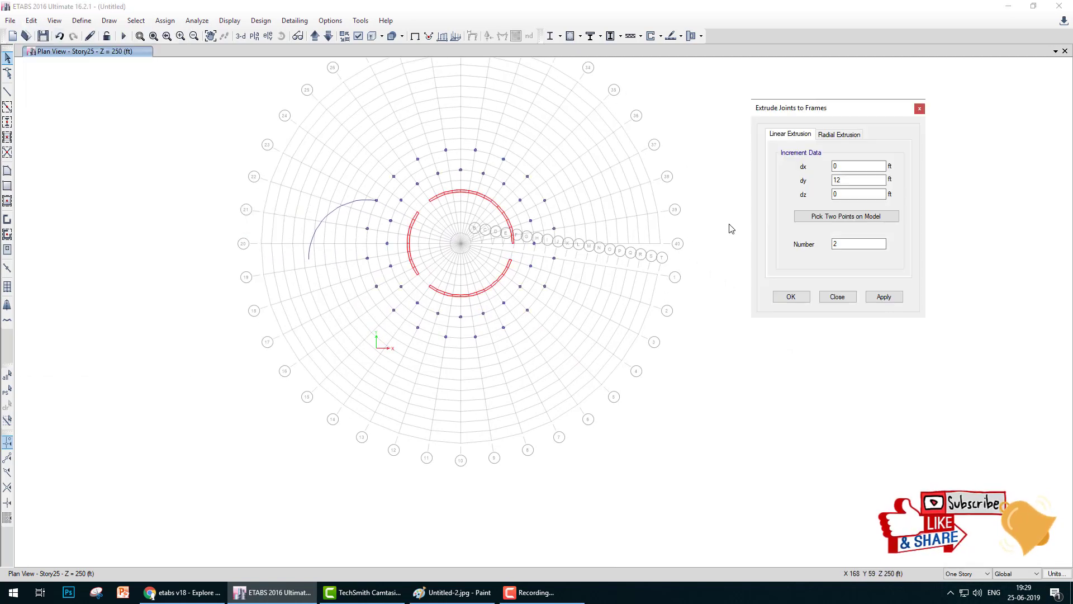
{"action": "left_click", "coordinate": [836, 135]}
{"action": "left_click", "coordinate": [843, 192]}
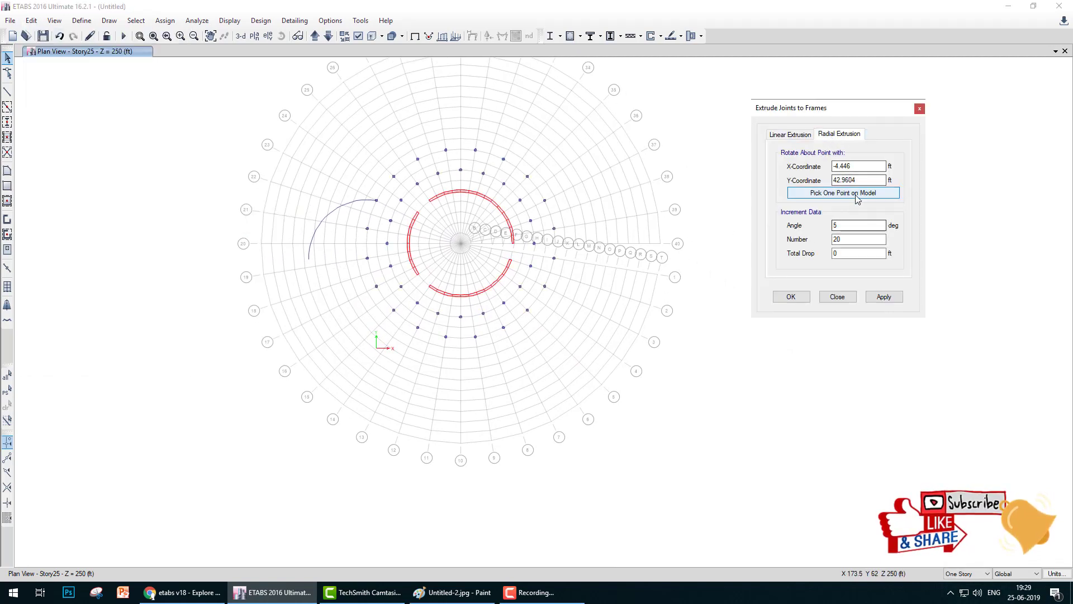
{"action": "left_click", "coordinate": [367, 229]}
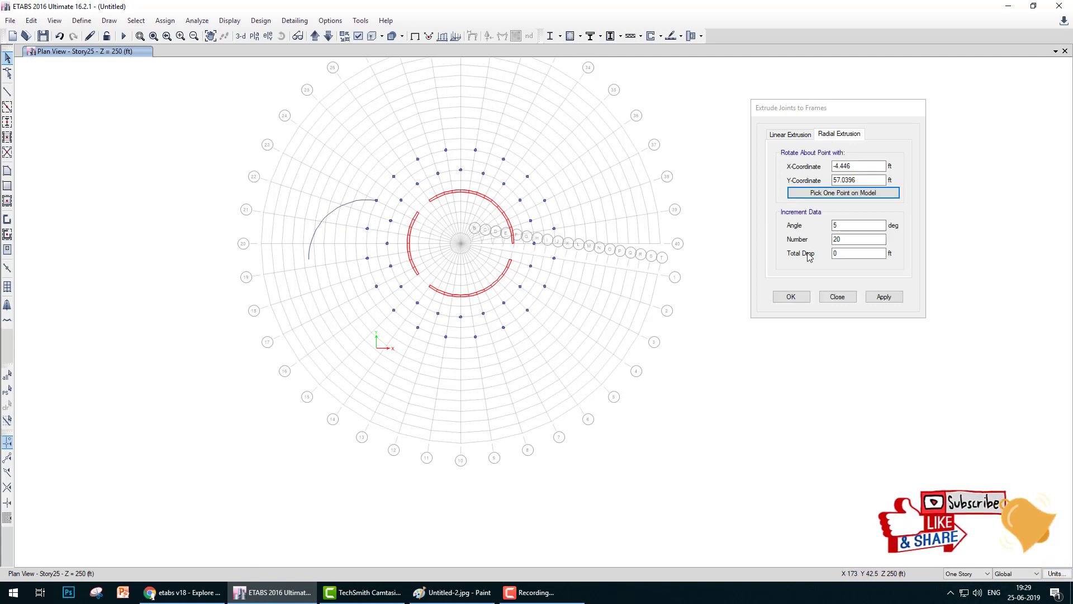
- Set the radial extrusion angle to -5 degrees and select the column joint at J-17 for extrusion
{"action": "double_click", "coordinate": [854, 226]}
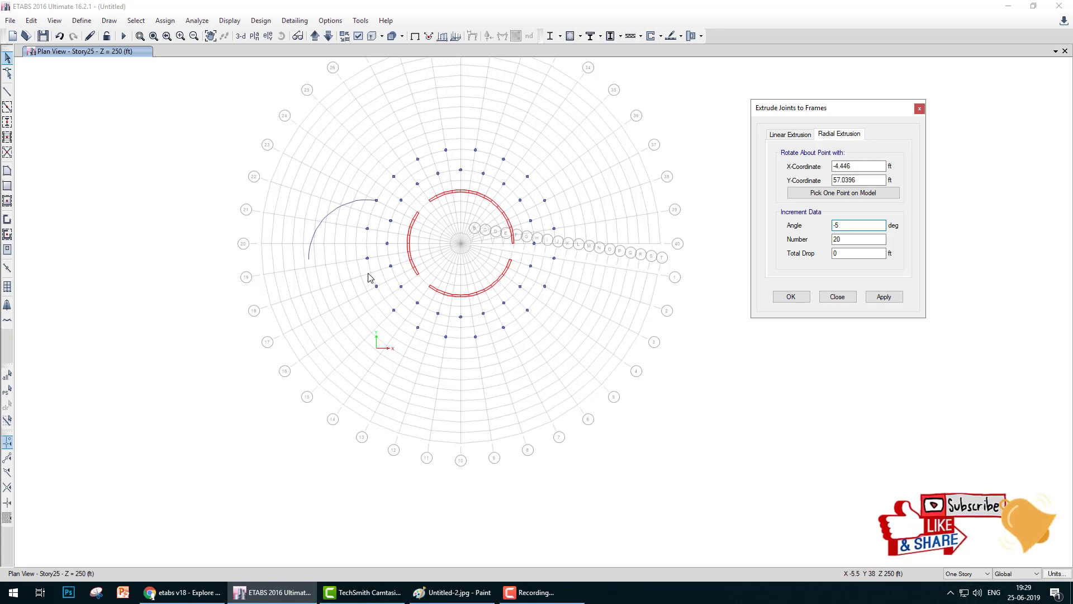
{"action": "left_click", "coordinate": [375, 287]}
{"action": "left_click", "coordinate": [807, 303]}
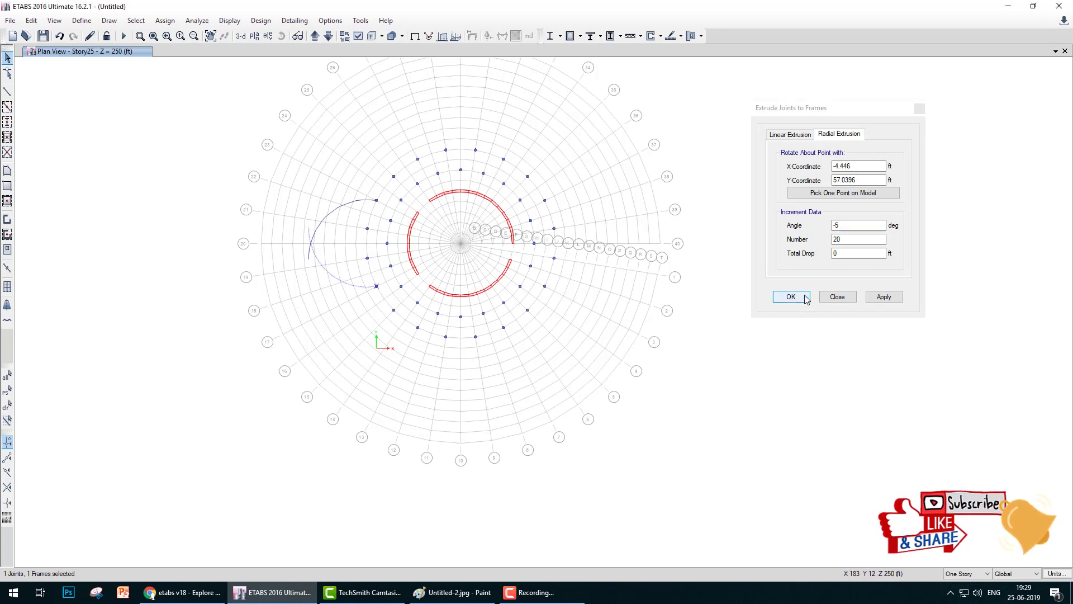
{"action": "left_click_drag", "start_coordinate": [843, 108], "coordinate": [629, 118]}
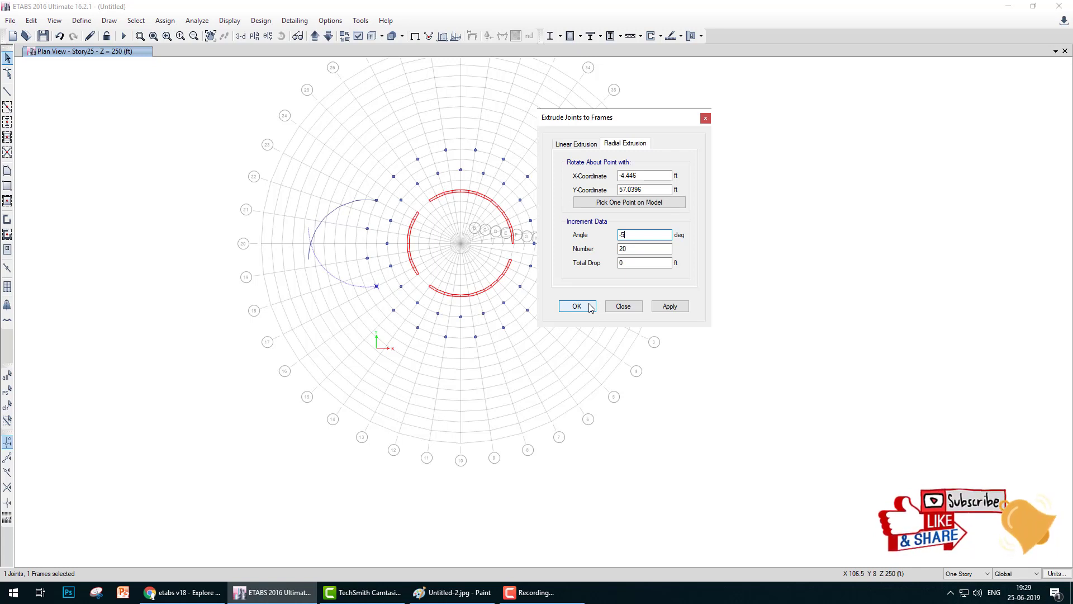
{"action": "key", "text": "ctrl+shift+d"}
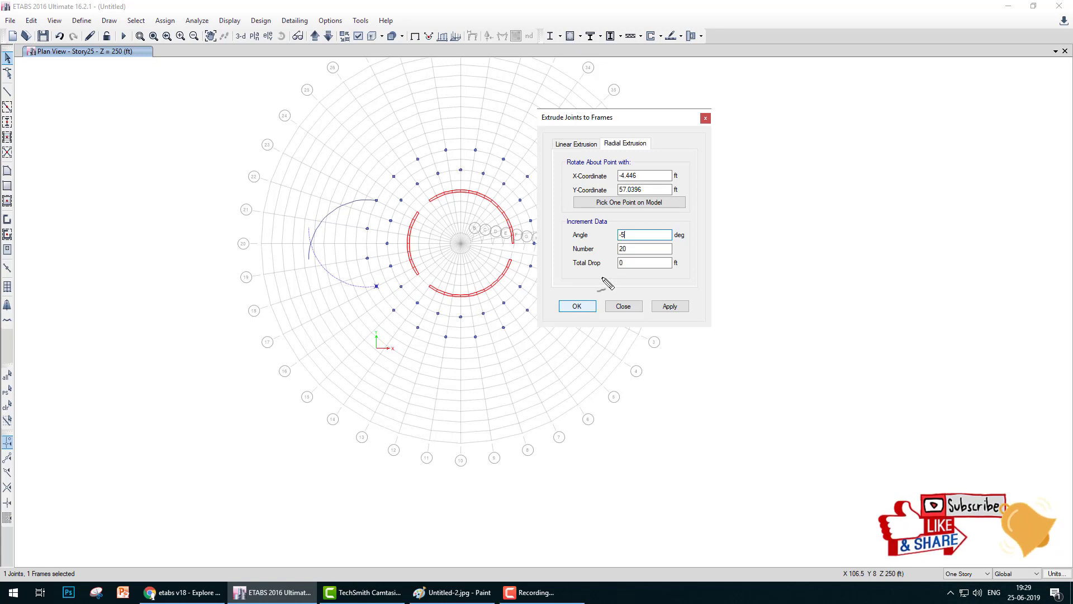
{"action": "left_click_drag", "start_coordinate": [638, 233], "coordinate": [620, 241]}
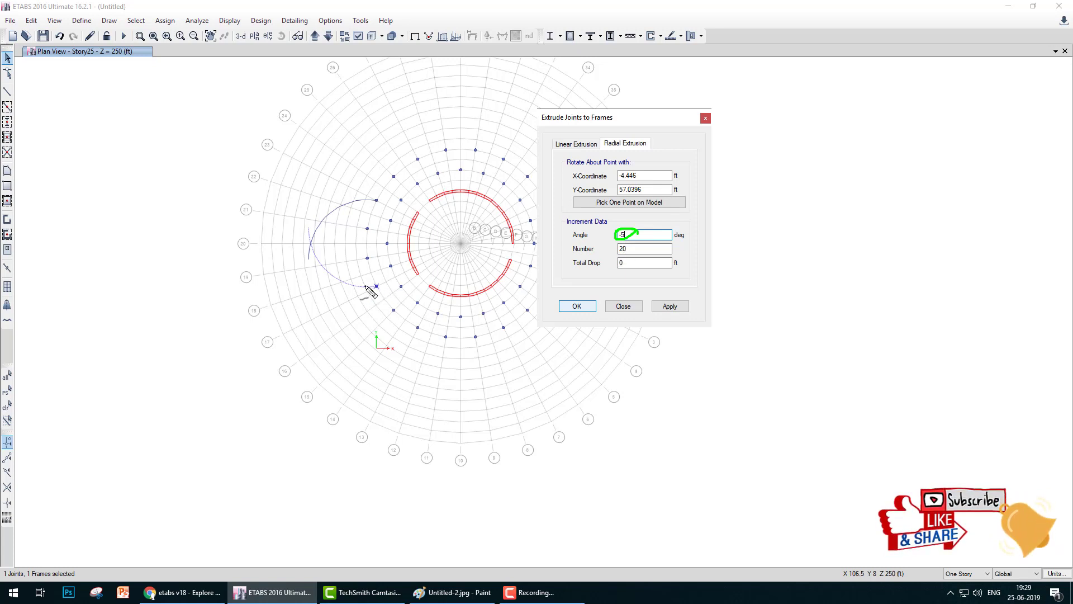
{"action": "left_click_drag", "start_coordinate": [378, 285], "coordinate": [367, 287]}
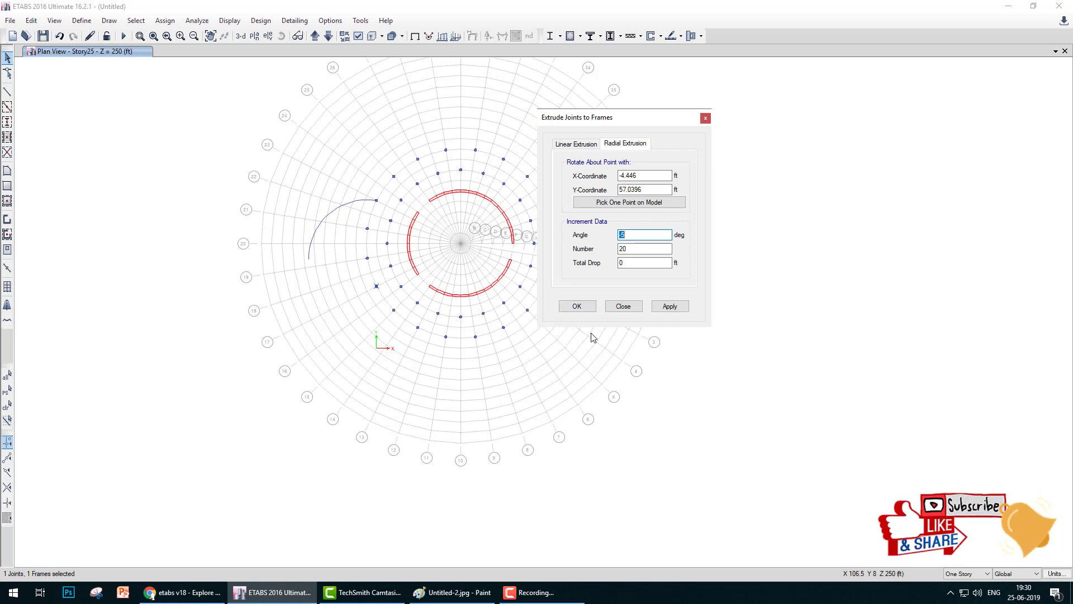
- Extrude the J-17 joint radially by -5 degrees in 20 increments, and delete both curves' segments beyond their crossing on grid line 20
{"action": "left_click", "coordinate": [577, 306]}
{"action": "scroll", "coordinate": [385, 308], "scroll_direction": "up", "scroll_amount": 8}
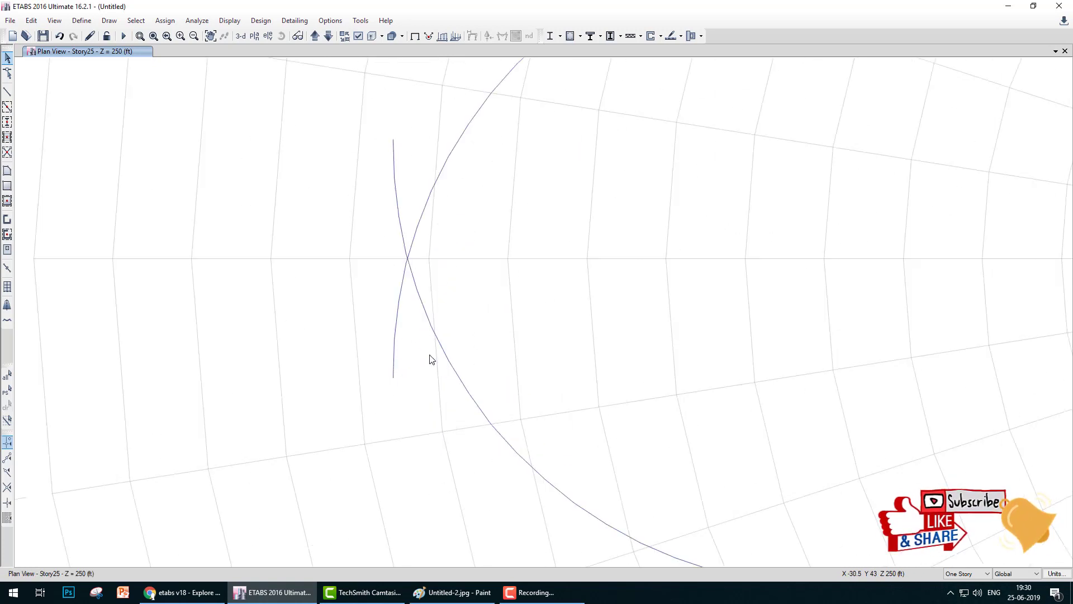
{"action": "left_click_drag", "start_coordinate": [393, 375], "coordinate": [315, 222]}
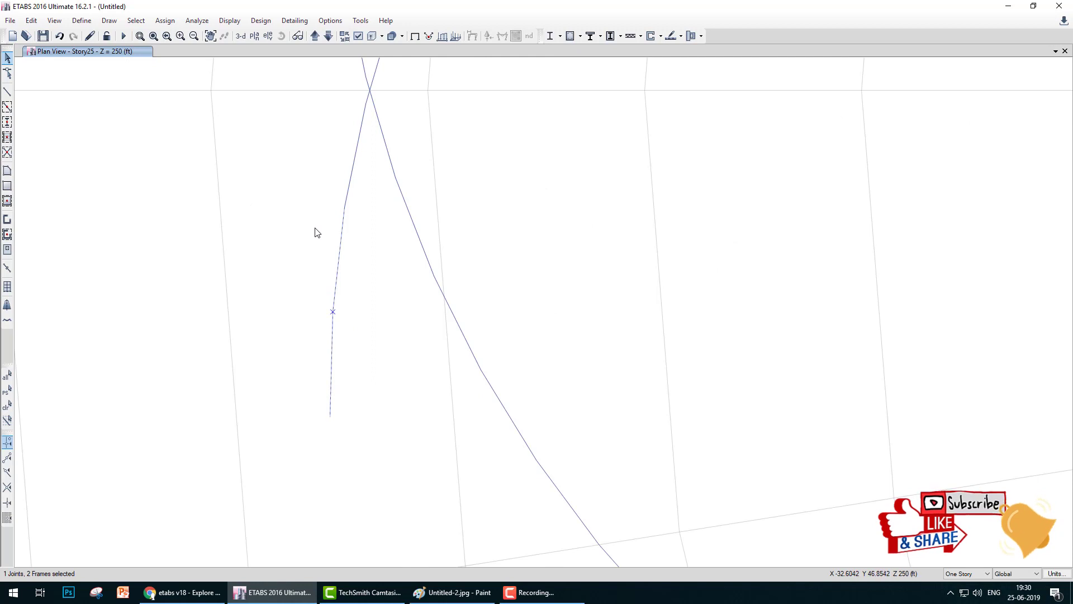
{"action": "key", "text": "Delete"}
{"action": "middle_click_drag", "start_coordinate": [359, 144], "coordinate": [367, 313]}
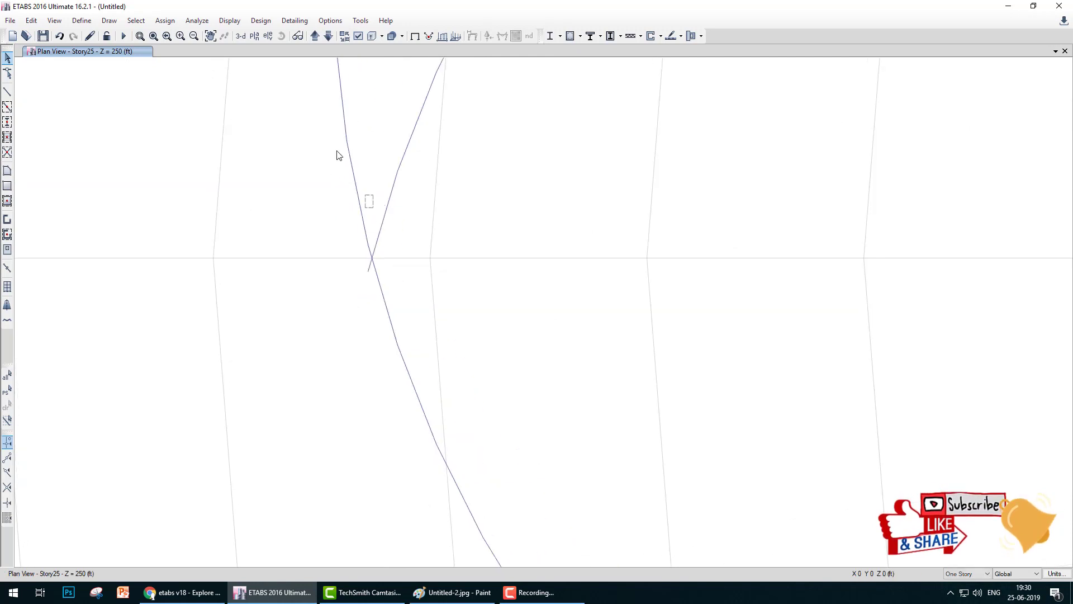
{"action": "left_click_drag", "start_coordinate": [336, 150], "coordinate": [328, 133]}
{"action": "key", "text": "Delete"}
{"action": "middle_click_drag", "start_coordinate": [350, 90], "coordinate": [352, 193]}
{"action": "left_click_drag", "start_coordinate": [362, 158], "coordinate": [327, 71]}
{"action": "key", "text": "Delete"}
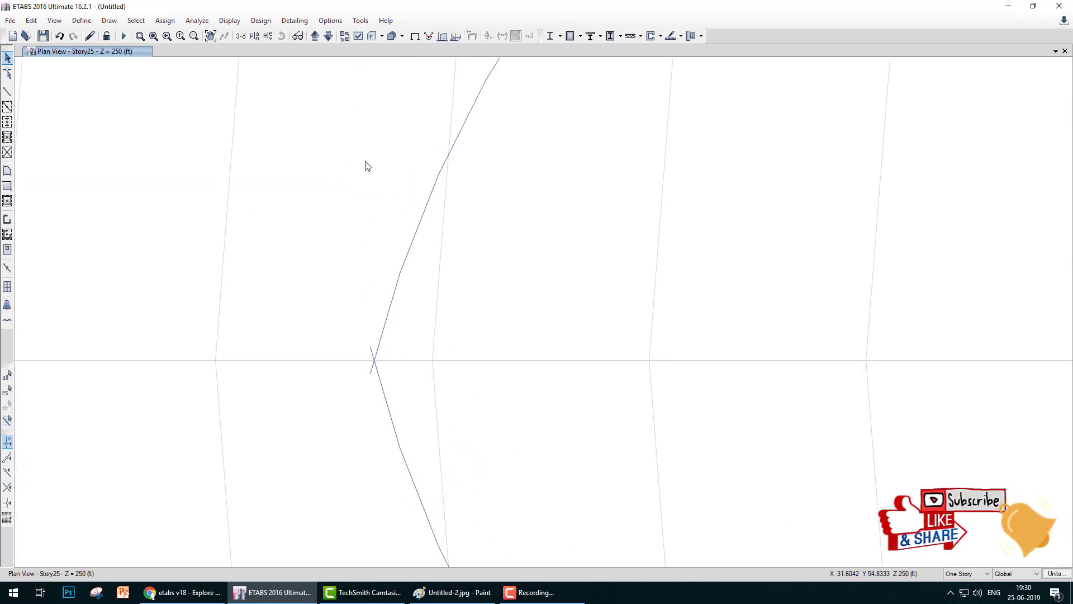
- Reshape the end segments of the two curved beams so their free ends meet at one point on grid line 20
{"action": "scroll", "coordinate": [308, 161], "scroll_direction": "down", "scroll_amount": 6}
{"action": "left_click", "coordinate": [8, 74]}
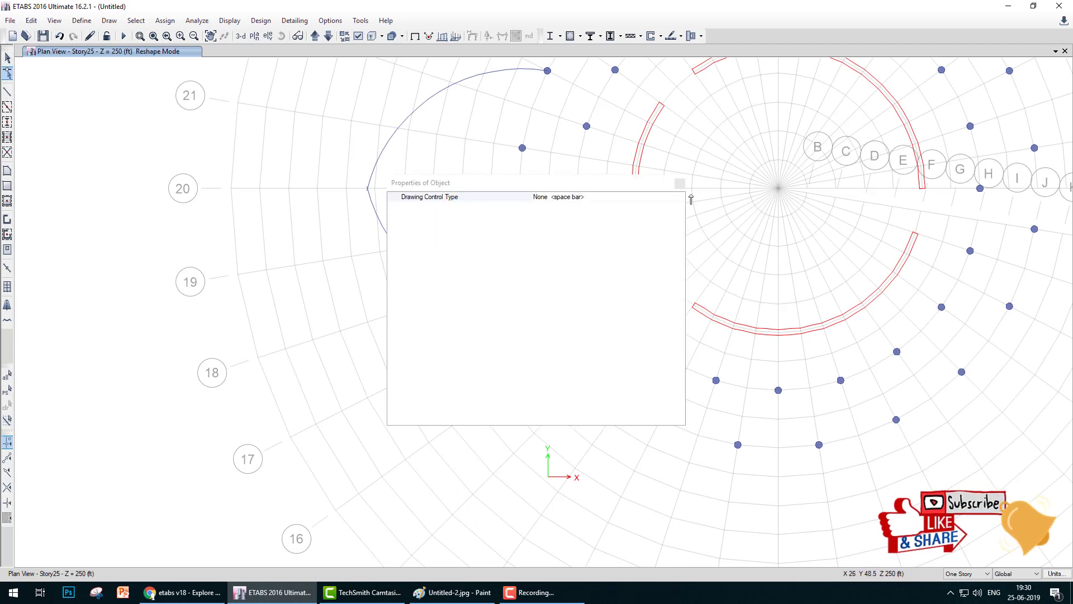
{"action": "left_click", "coordinate": [680, 184]}
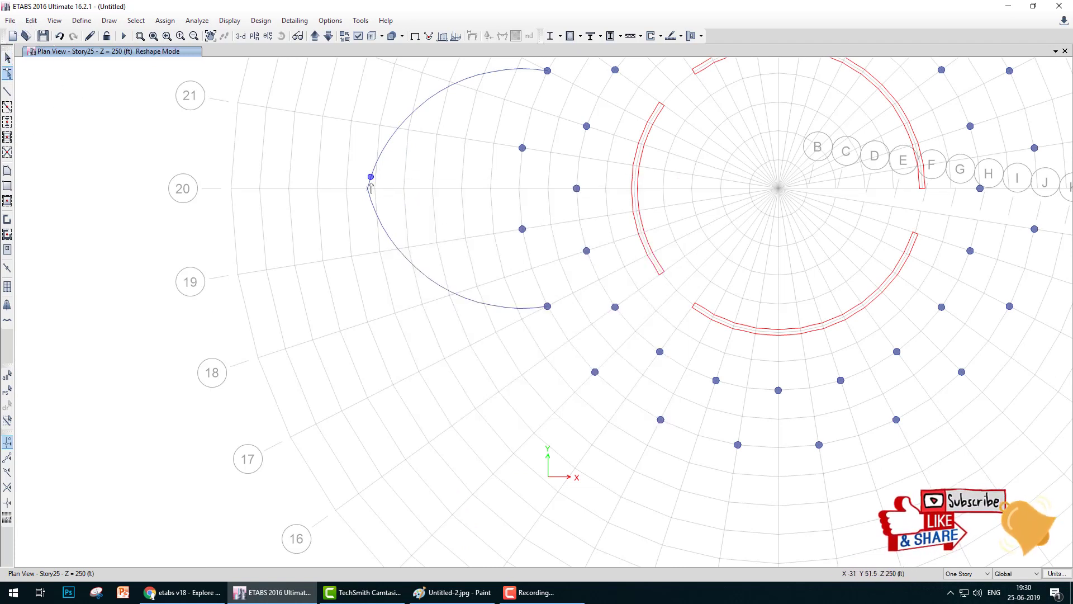
{"action": "scroll", "coordinate": [371, 189], "scroll_direction": "up", "scroll_amount": 5}
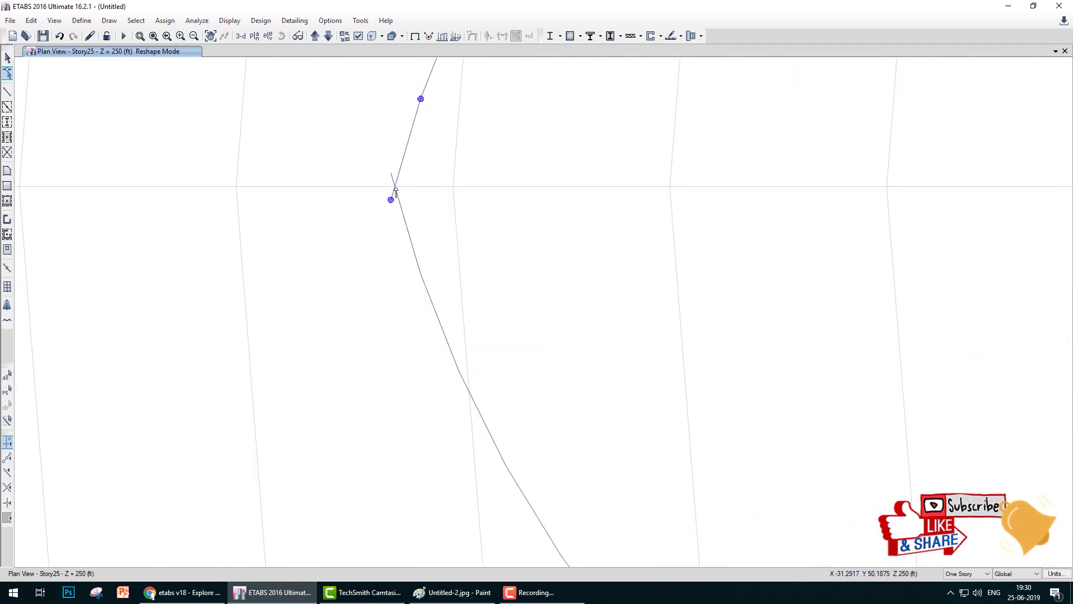
{"action": "left_click_drag", "start_coordinate": [390, 201], "coordinate": [355, 188]}
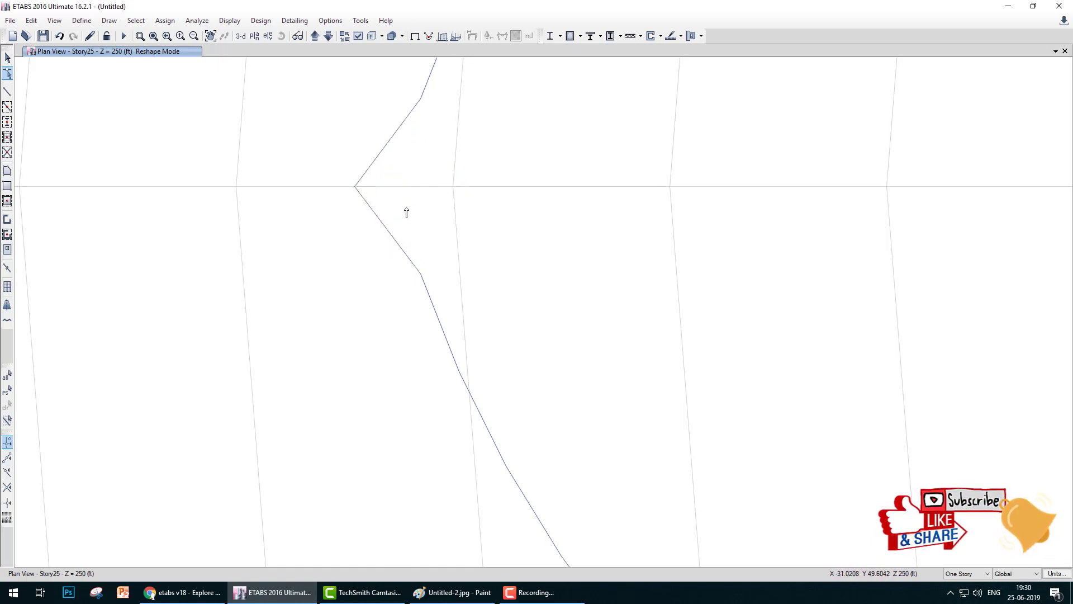
{"action": "key", "text": "Escape"}
{"action": "scroll", "coordinate": [400, 223], "scroll_direction": "down", "scroll_amount": 5}
{"action": "middle_click_drag", "start_coordinate": [541, 238], "coordinate": [429, 257]}
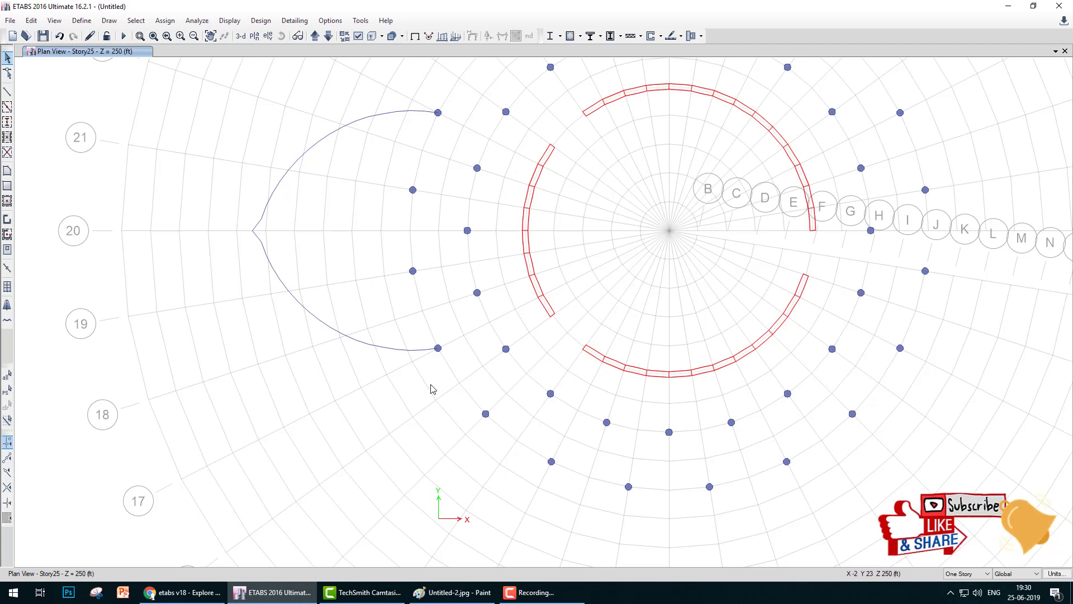
{"action": "left_click_drag", "start_coordinate": [431, 388], "coordinate": [286, 291]}
{"action": "left_click_drag", "start_coordinate": [317, 354], "coordinate": [230, 212]}
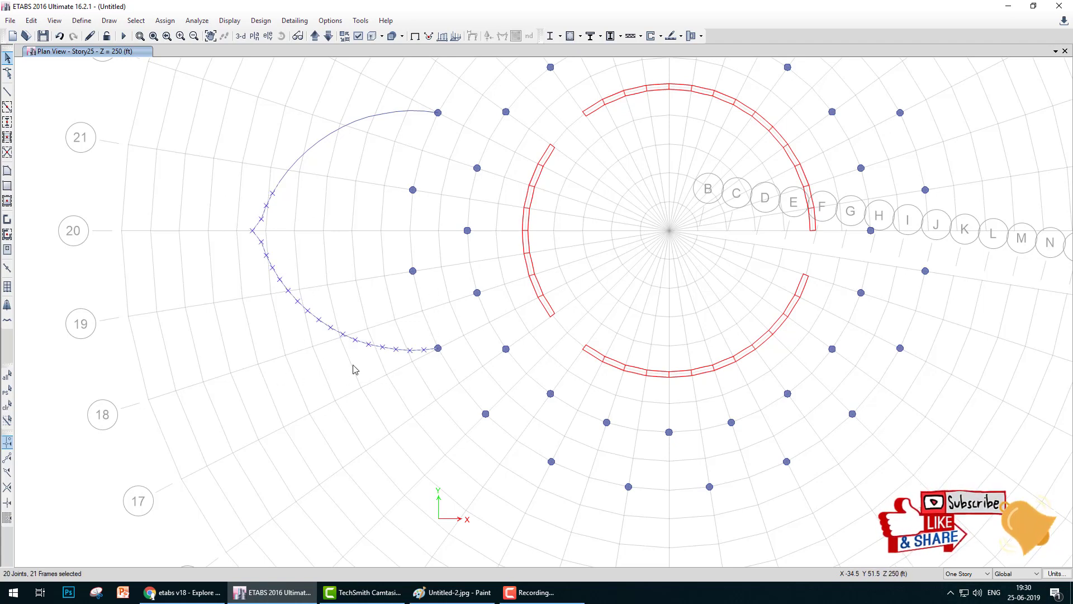
{"action": "key", "text": "Escape"}
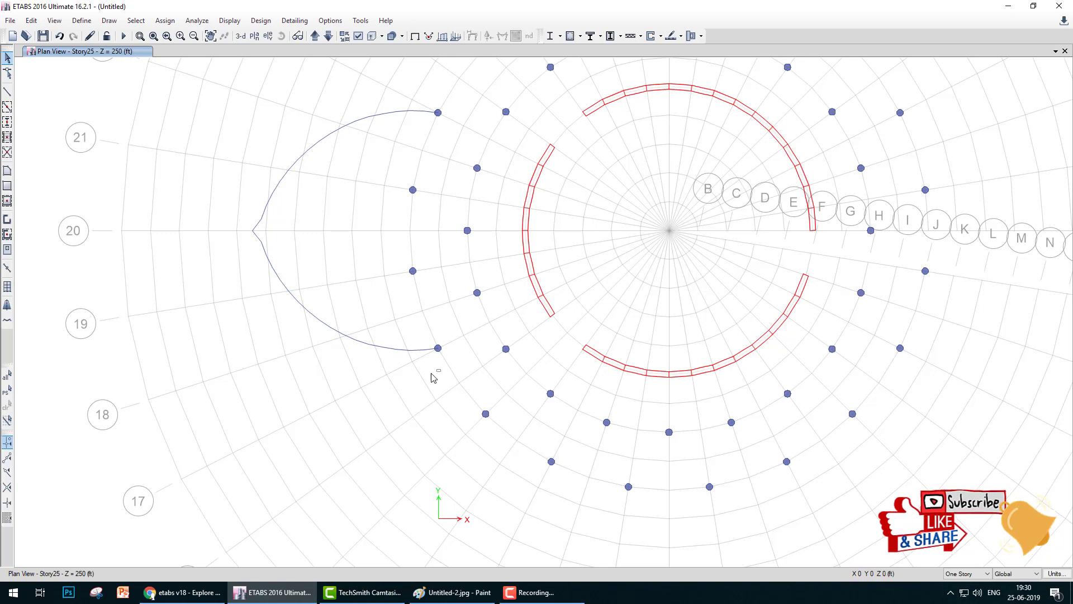
{"action": "left_click_drag", "start_coordinate": [396, 353], "coordinate": [435, 379]}
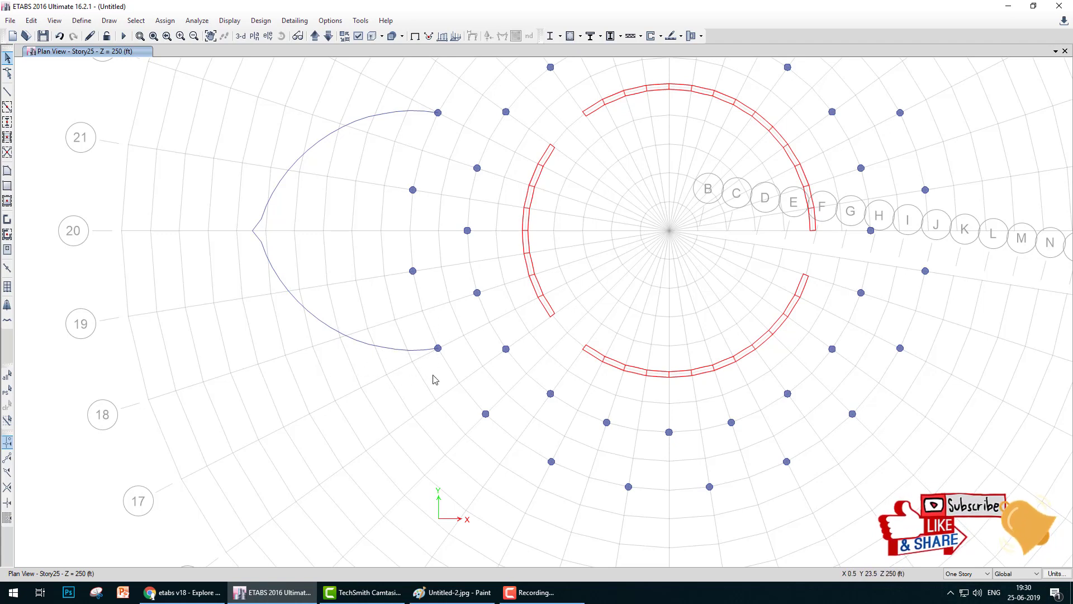
{"action": "left_click_drag", "start_coordinate": [367, 337], "coordinate": [247, 267]}
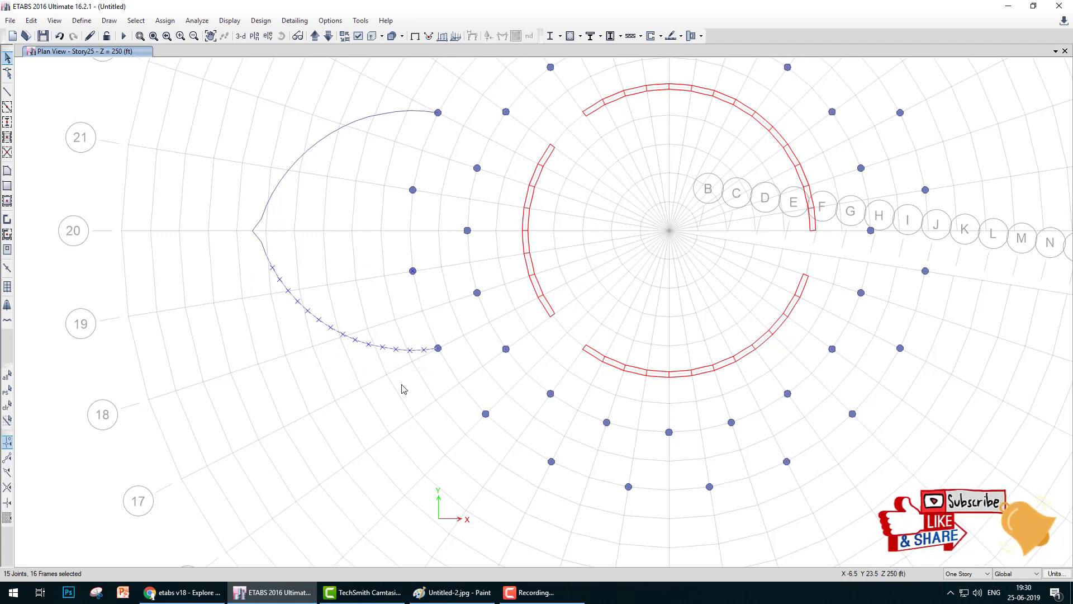
{"action": "key", "text": "Escape"}
- Select all the frame segments of the curved outline between the J-17 and J-23 columns
{"action": "left_click_drag", "start_coordinate": [384, 333], "coordinate": [384, 334]}
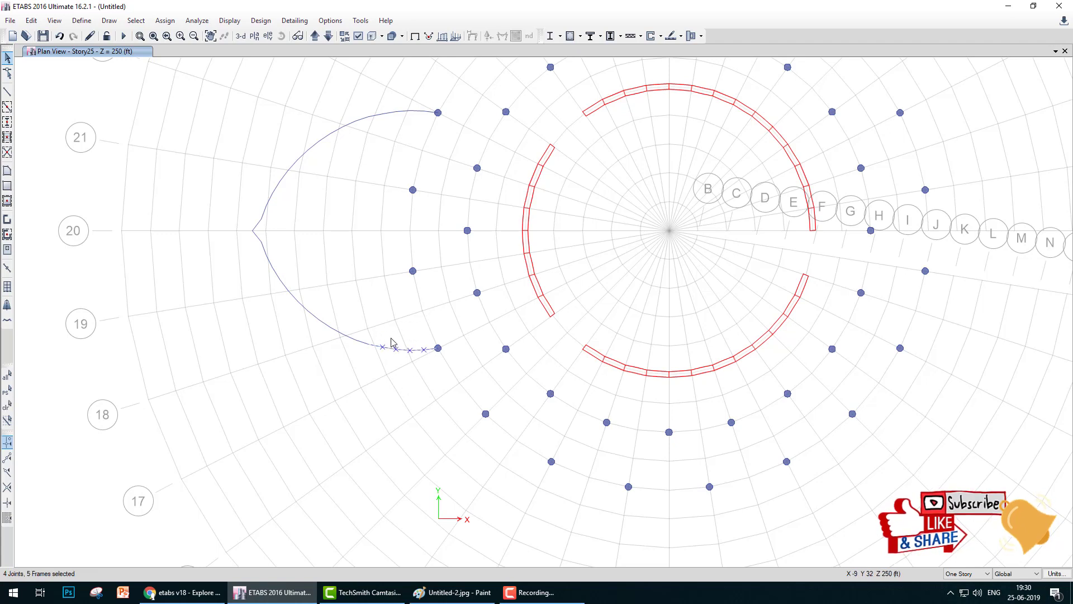
{"action": "left_click_drag", "start_coordinate": [301, 309], "coordinate": [274, 270]}
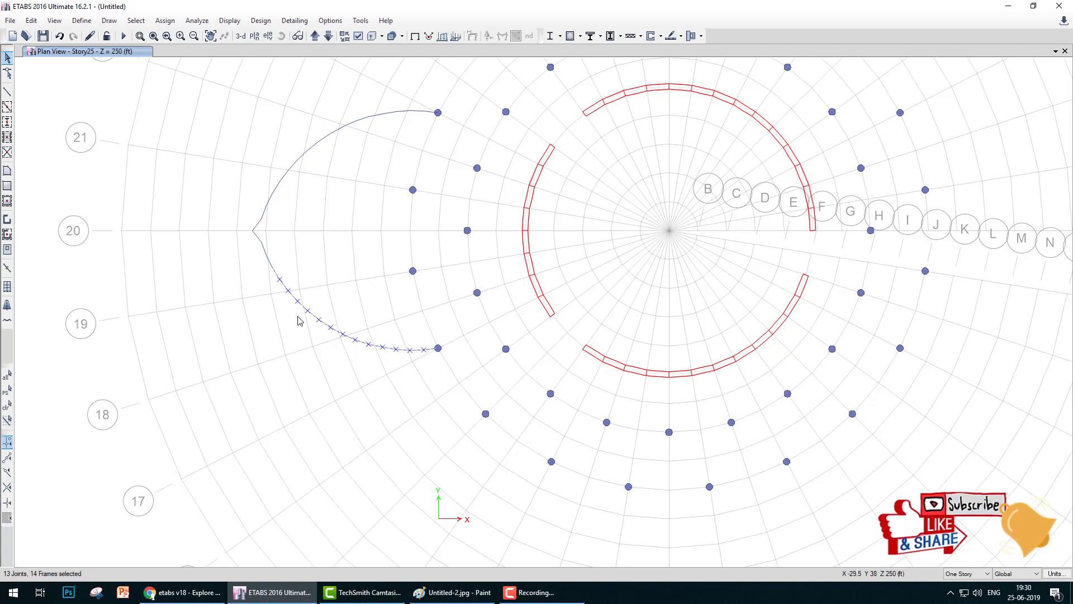
{"action": "left_click_drag", "start_coordinate": [298, 320], "coordinate": [212, 179]}
{"action": "left_click_drag", "start_coordinate": [343, 200], "coordinate": [273, 94]}
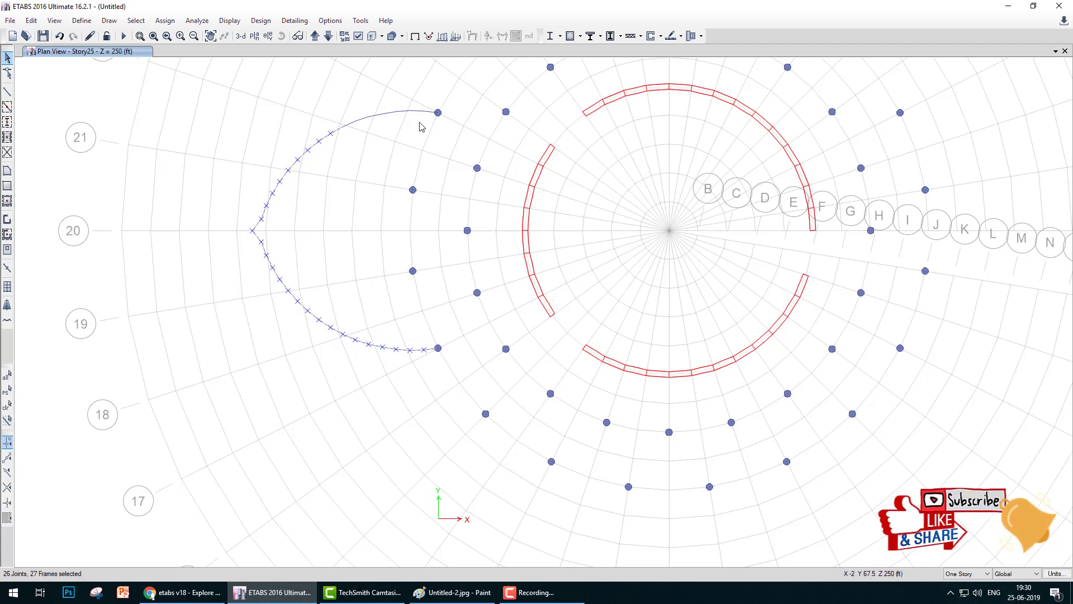
{"action": "left_click_drag", "start_coordinate": [372, 78], "coordinate": [370, 79]}
{"action": "left_click_drag", "start_coordinate": [363, 156], "coordinate": [287, 48]}
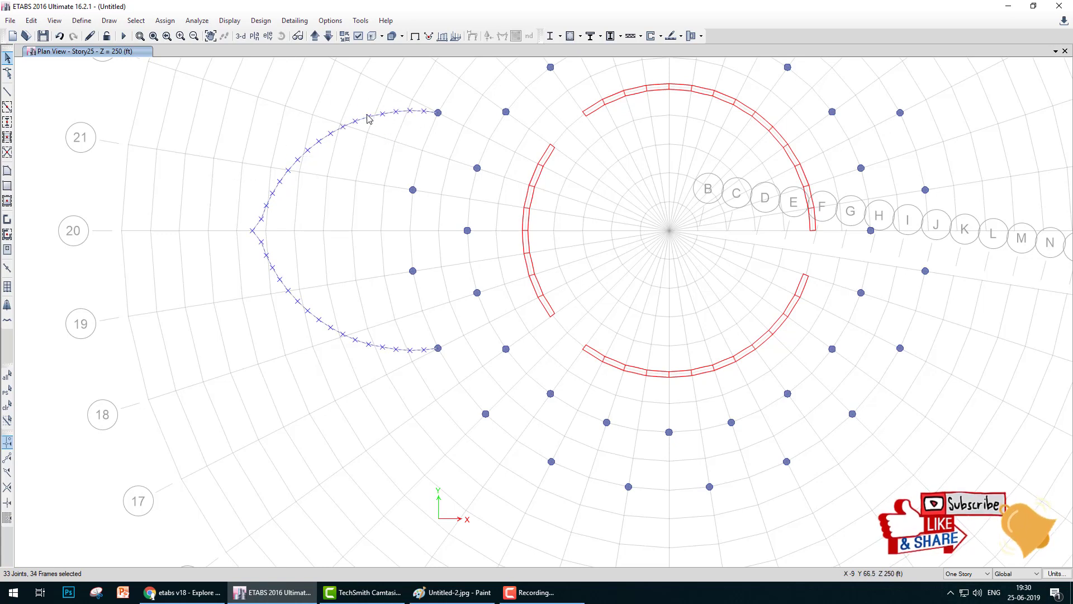
- Try to mirror the selected curved outline about a line from the grid centre (40, 50) to (41.5643, 40.1231)
{"action": "left_click", "coordinate": [32, 20]}
{"action": "left_click", "coordinate": [67, 197]}
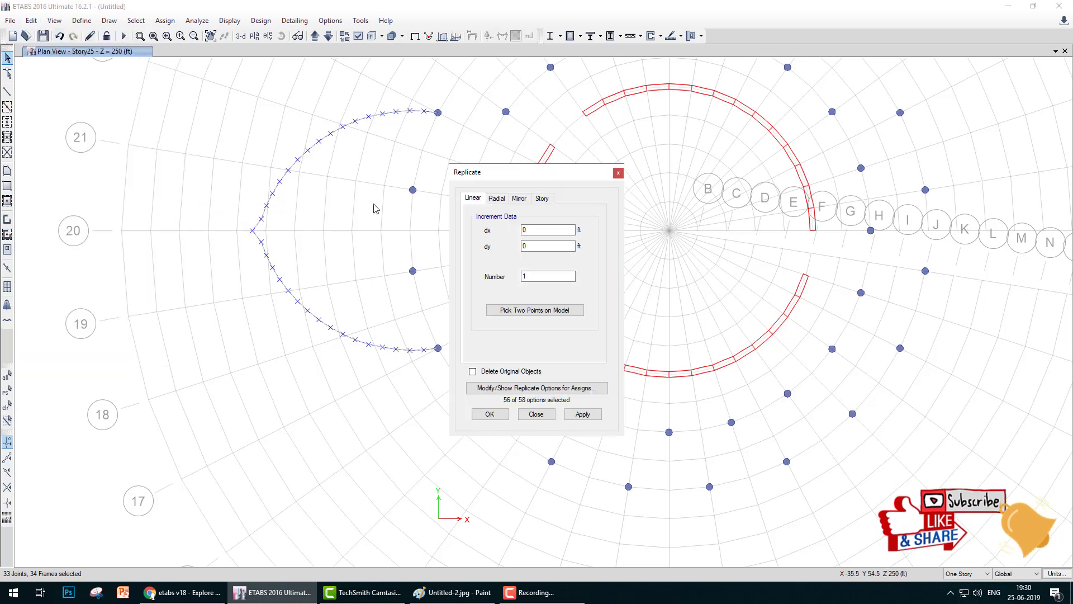
{"action": "left_click", "coordinate": [520, 199]}
{"action": "left_click_drag", "start_coordinate": [541, 180], "coordinate": [224, 188]}
{"action": "left_click", "coordinate": [218, 320]}
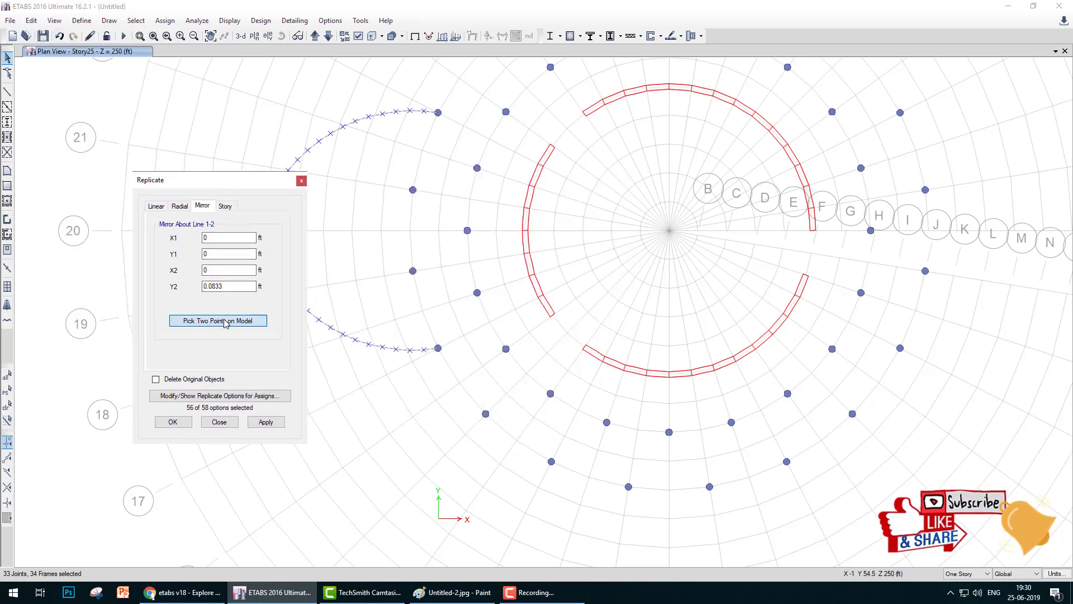
{"action": "left_click", "coordinate": [670, 232]}
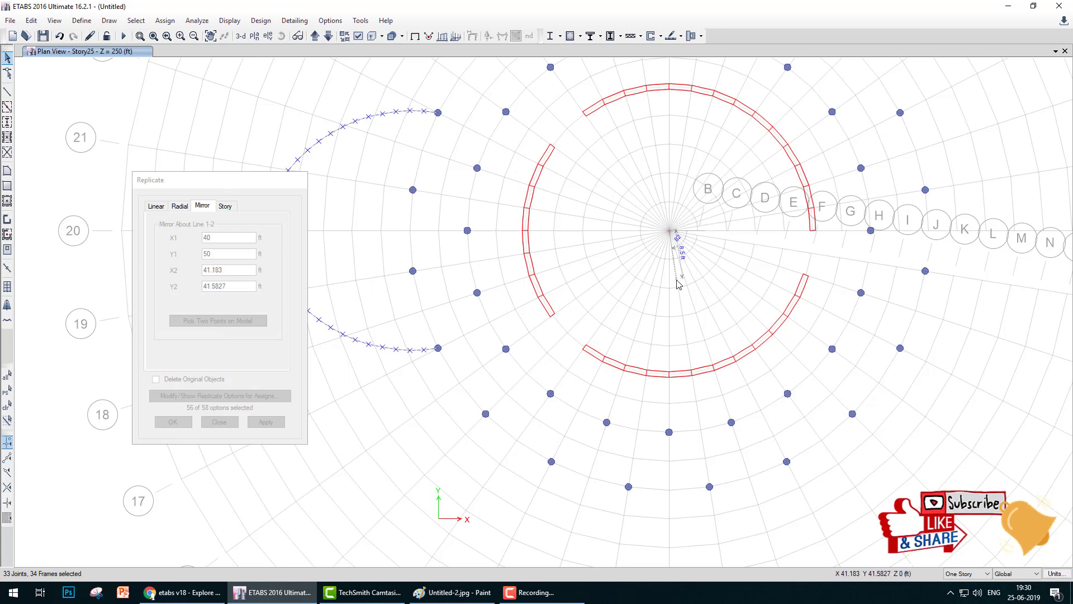
{"action": "left_click", "coordinate": [678, 276]}
{"action": "left_click", "coordinate": [176, 423]}
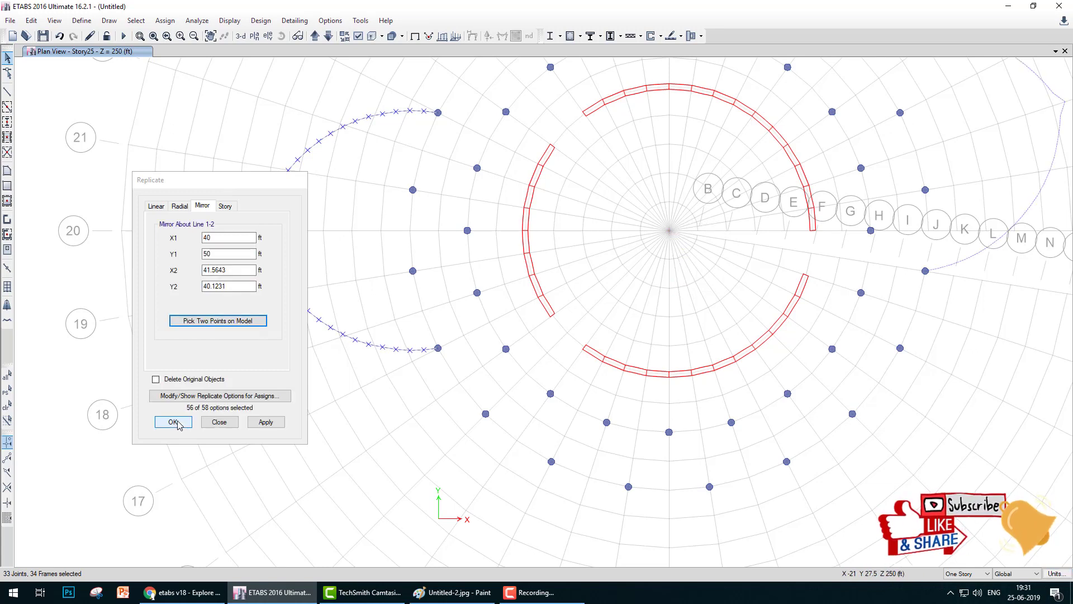
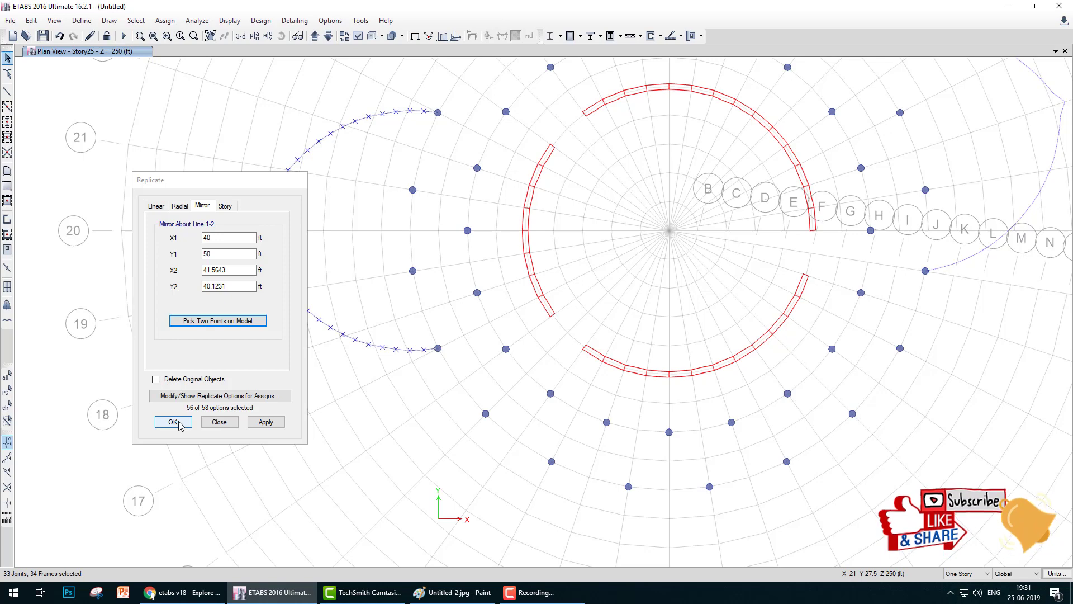
{"action": "left_click", "coordinate": [173, 422]}
- Undo the mirrored copy of the curved outline
{"action": "scroll", "coordinate": [688, 371], "scroll_direction": "down", "scroll_amount": 6}
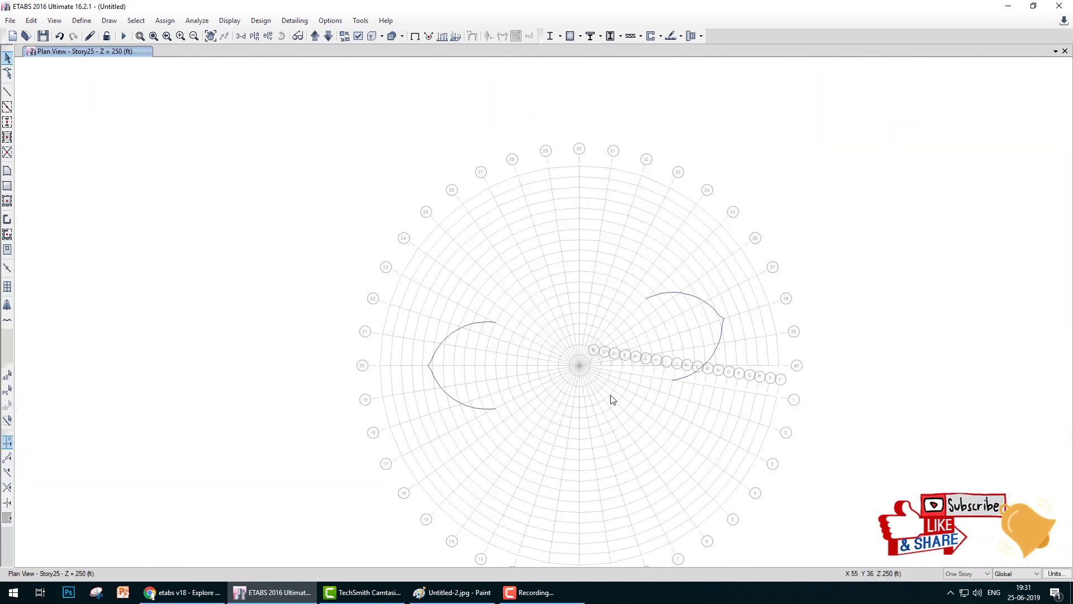
{"action": "middle_click_drag", "start_coordinate": [662, 409], "coordinate": [626, 332]}
{"action": "key", "text": "ctrl+z"}
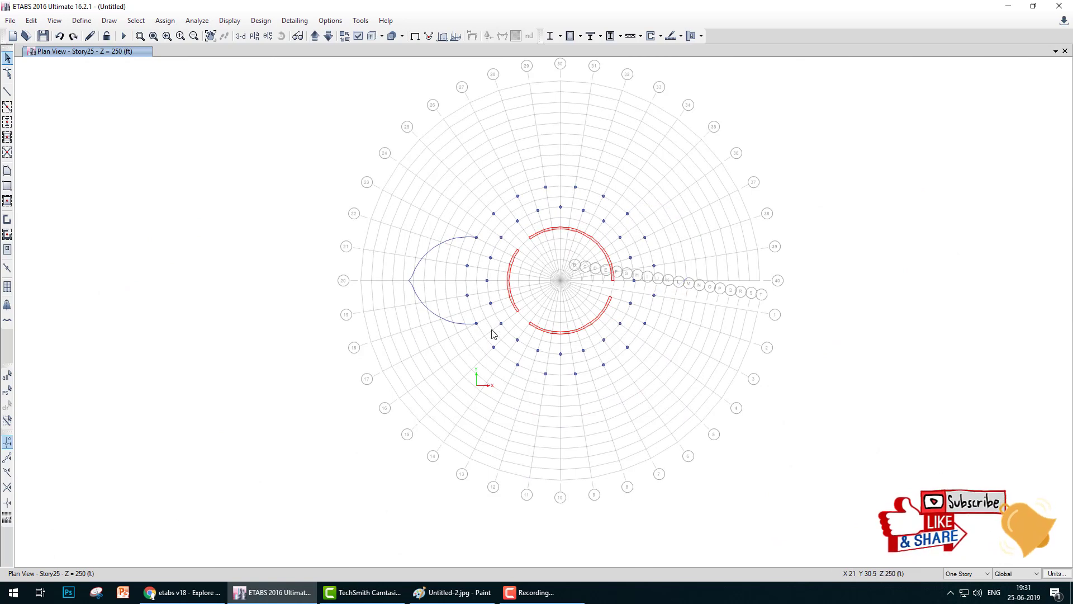
- Select the complete curved outline again, from the column at J-17 round to the column at J-23
{"action": "scroll", "coordinate": [432, 302], "scroll_direction": "up", "scroll_amount": 3}
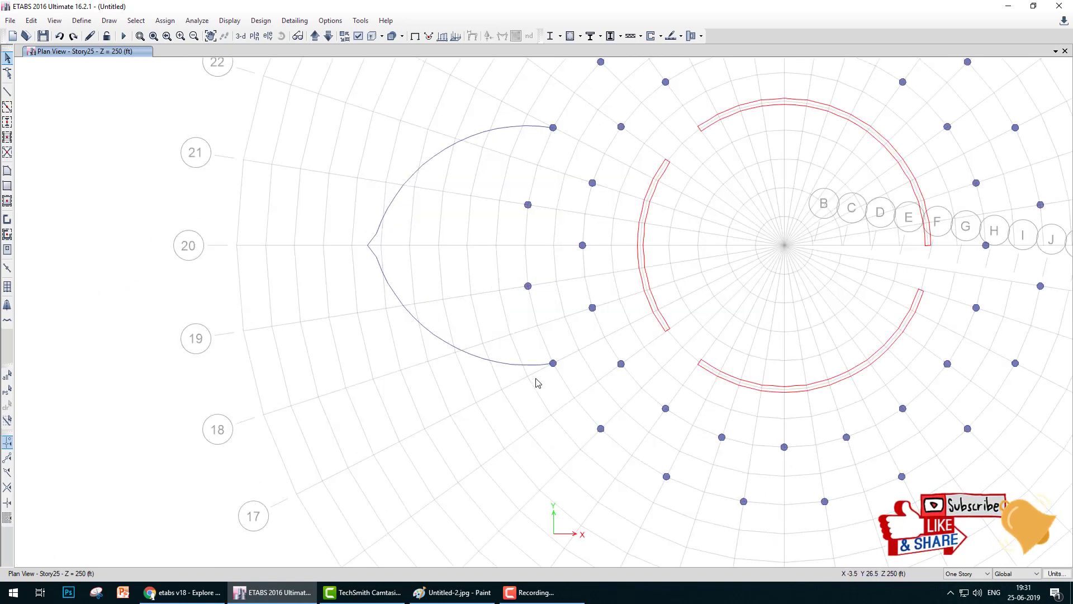
{"action": "left_click_drag", "start_coordinate": [486, 348], "coordinate": [337, 245]}
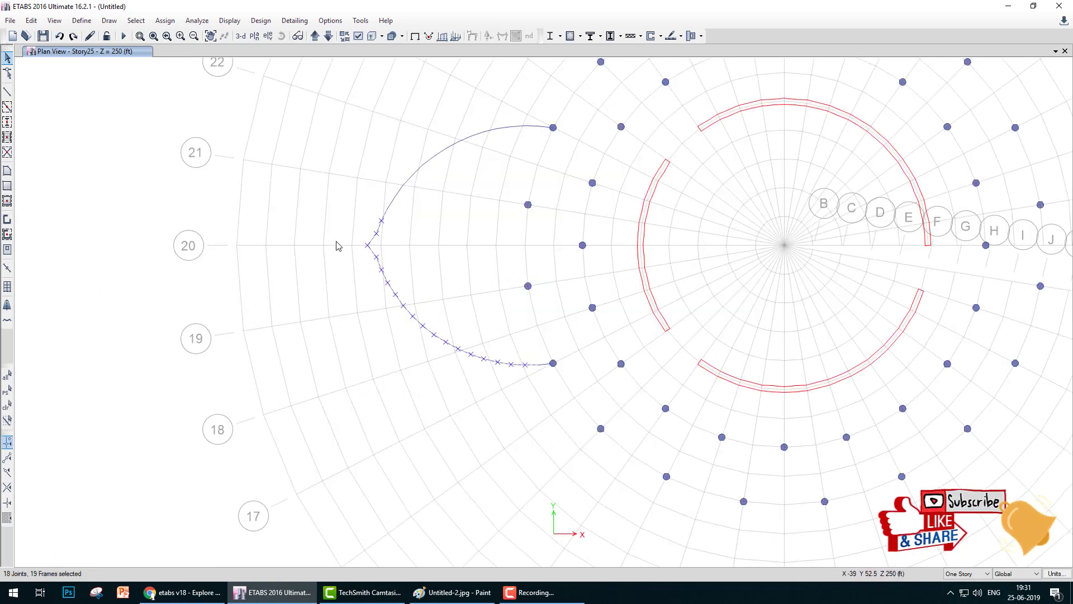
{"action": "left_click_drag", "start_coordinate": [428, 242], "coordinate": [342, 109]}
{"action": "left_click_drag", "start_coordinate": [487, 167], "coordinate": [406, 90]}
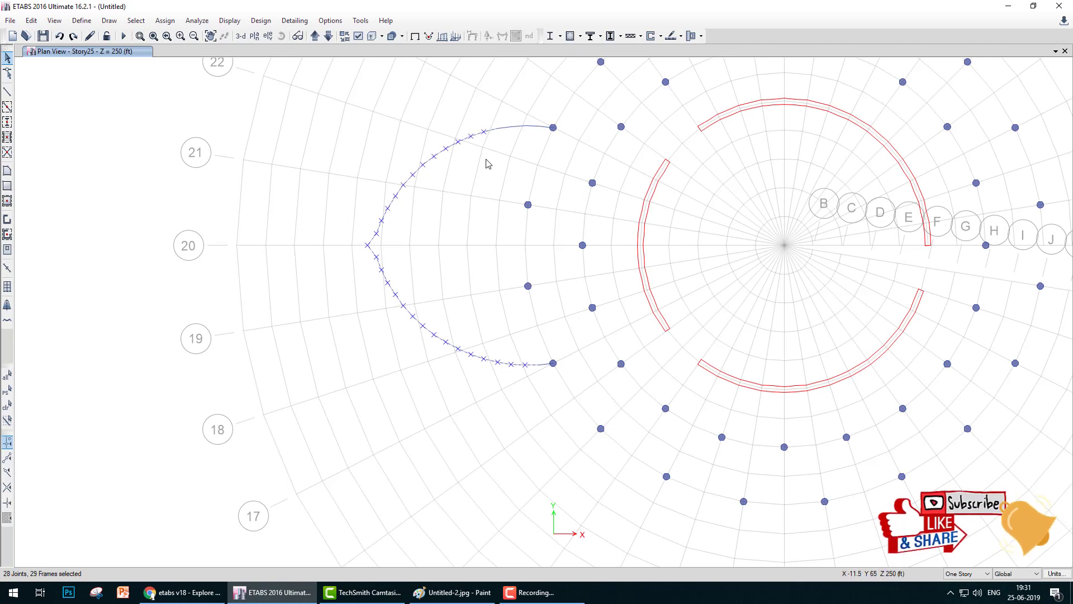
{"action": "left_click_drag", "start_coordinate": [534, 136], "coordinate": [482, 82]}
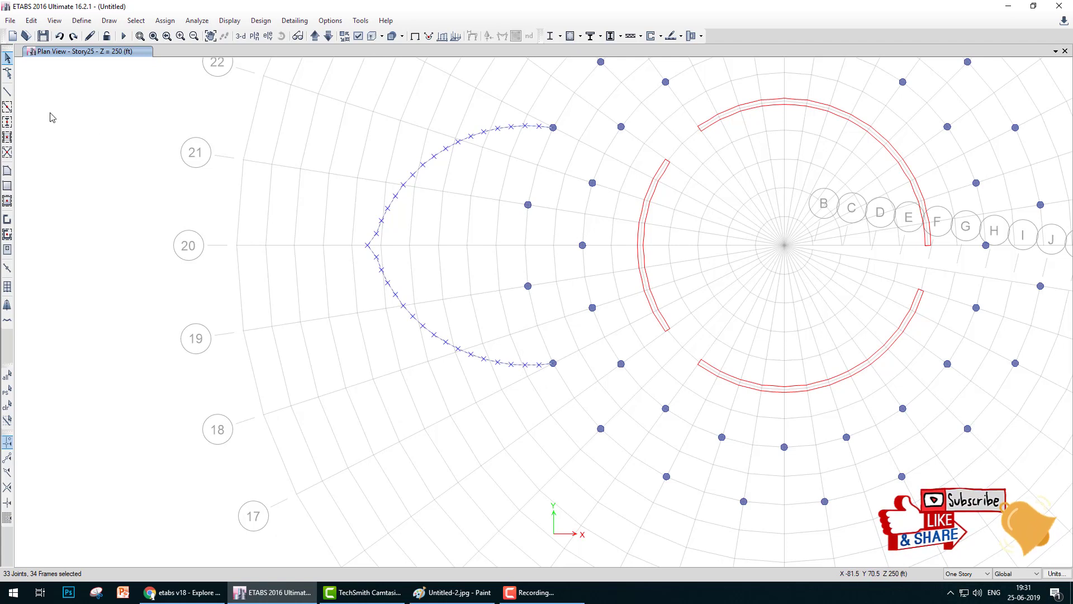
- Replicate the curved outline by mirroring it about the line from the grid centre (40, 50) to (40, 145) on grid line 30
{"action": "left_click", "coordinate": [31, 20]}
{"action": "left_click", "coordinate": [74, 198]}
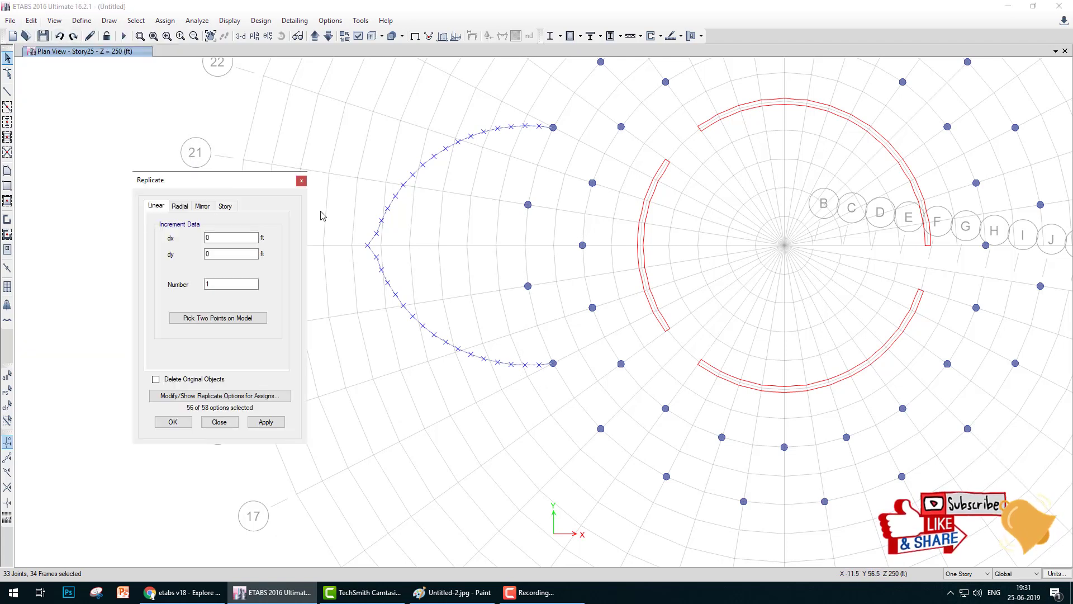
{"action": "left_click", "coordinate": [201, 206]}
{"action": "left_click", "coordinate": [218, 320]}
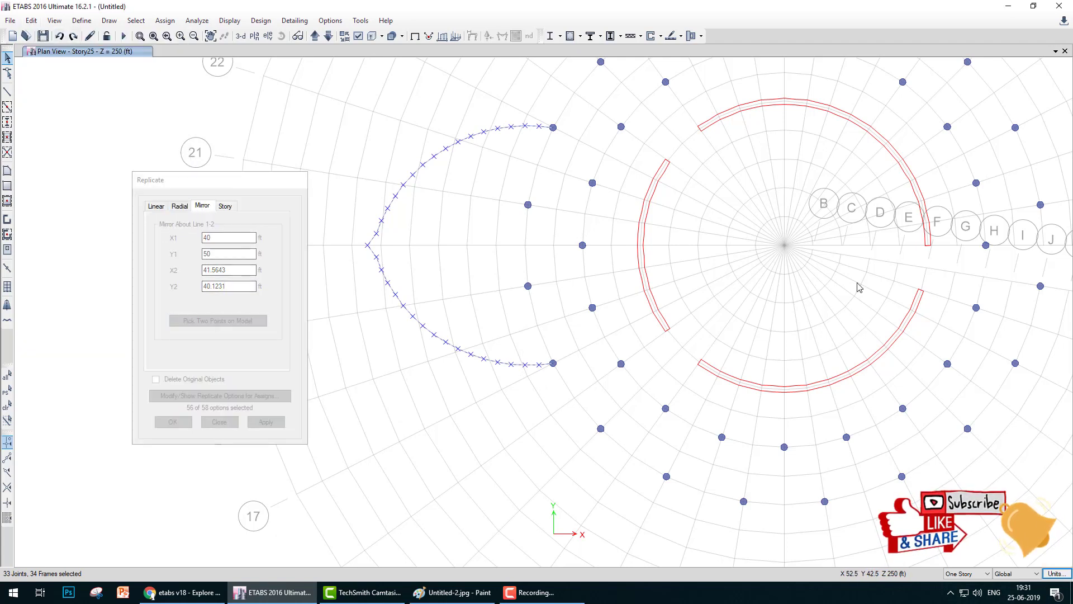
{"action": "scroll", "coordinate": [784, 246], "scroll_direction": "up", "scroll_amount": 4}
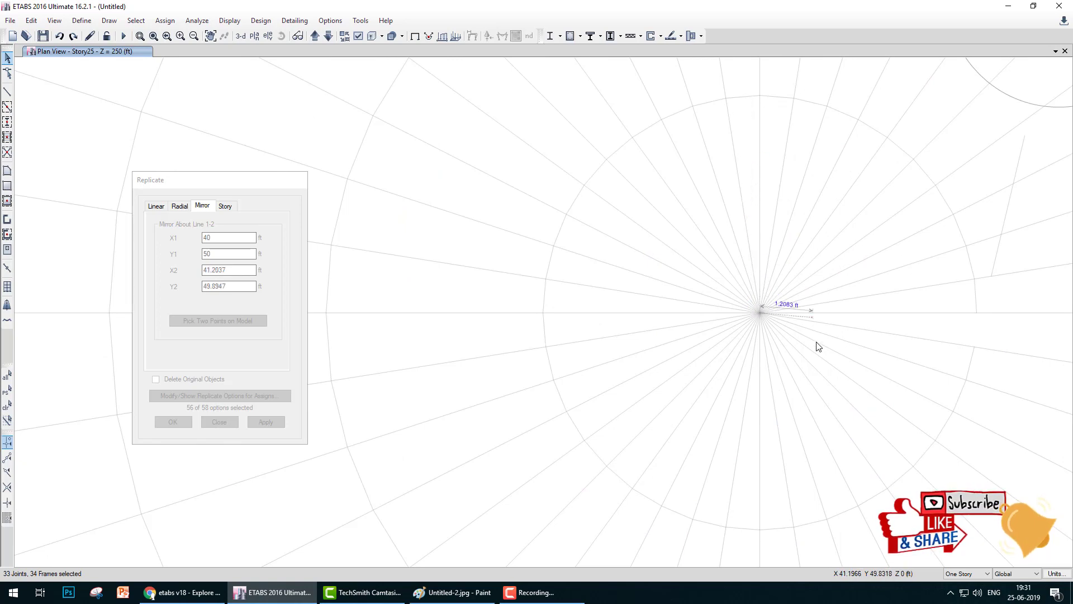
{"action": "middle_click_drag", "start_coordinate": [812, 335], "coordinate": [552, 328]}
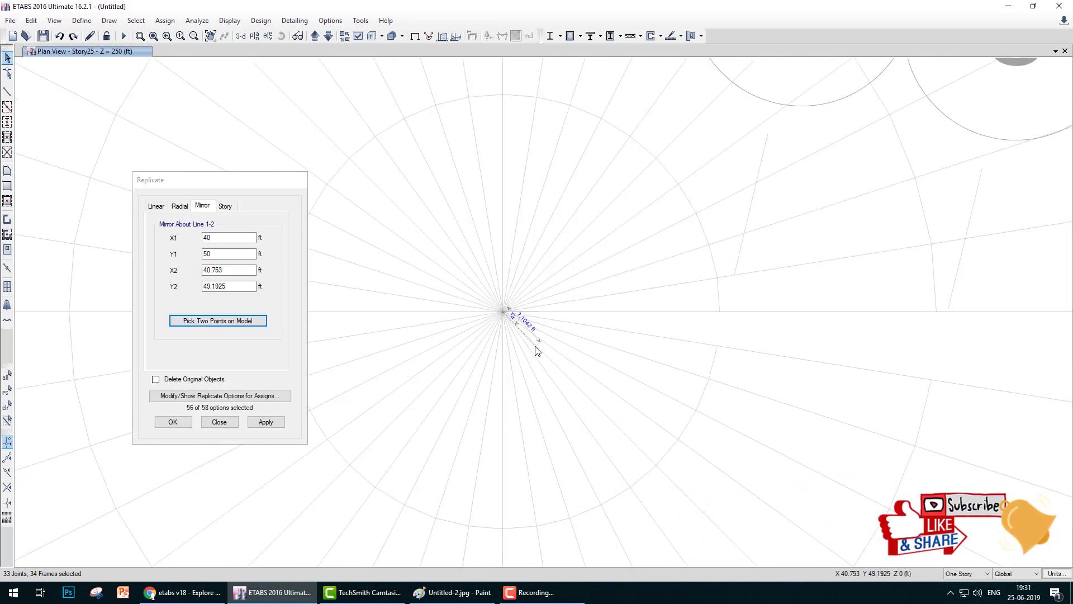
{"action": "scroll", "coordinate": [537, 351], "scroll_direction": "down", "scroll_amount": 6}
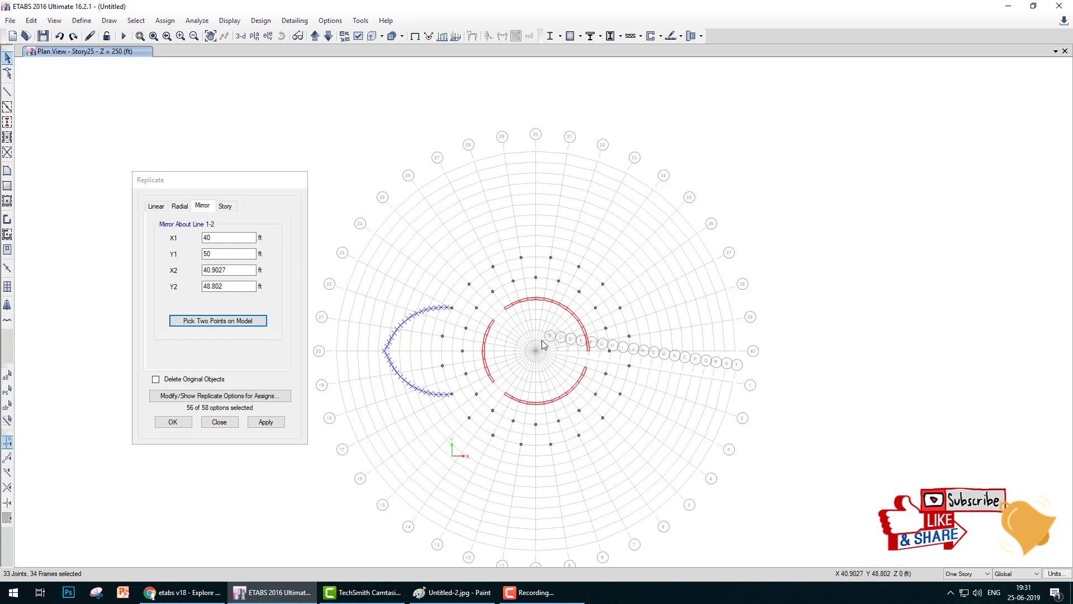
{"action": "left_click", "coordinate": [536, 153]}
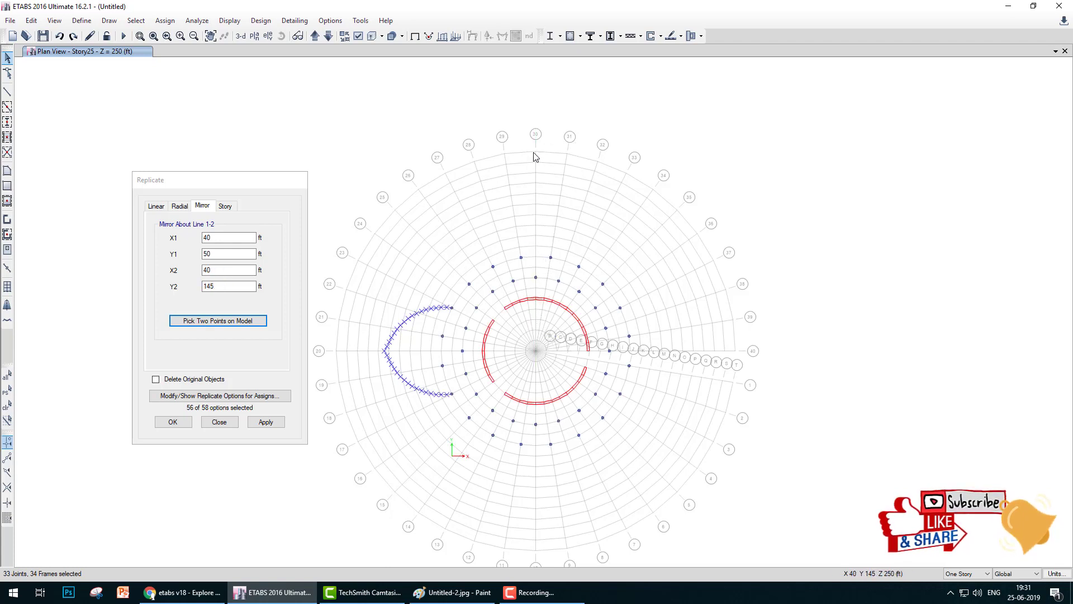
{"action": "left_click", "coordinate": [173, 422]}
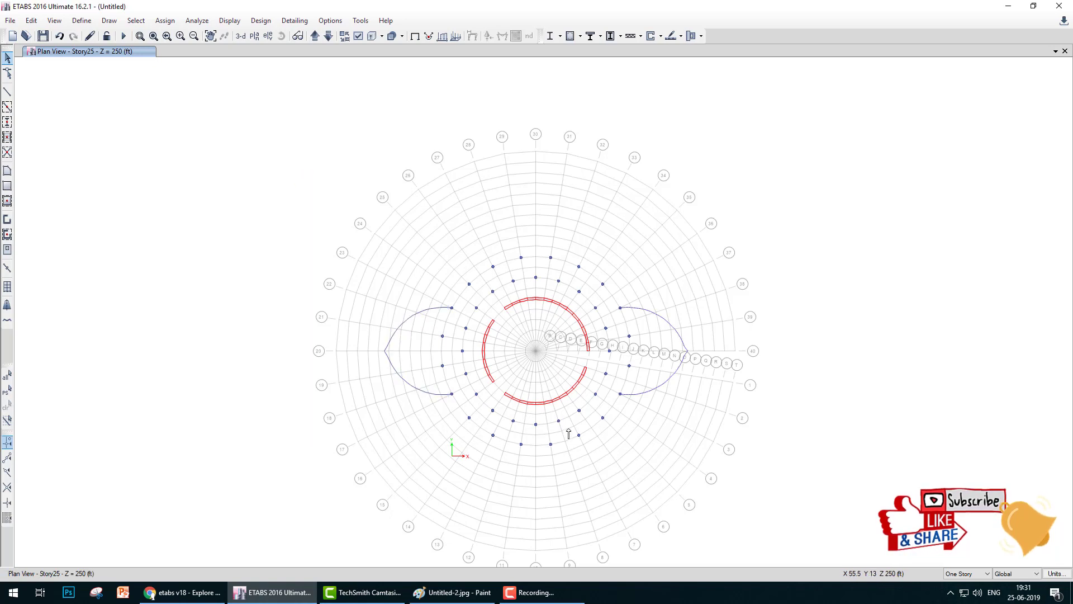
- Set up line drawing for straight frame members using the beam section
{"action": "middle_click_drag", "start_coordinate": [568, 429], "coordinate": [455, 350]}
{"action": "scroll", "coordinate": [323, 308], "scroll_direction": "up", "scroll_amount": 3}
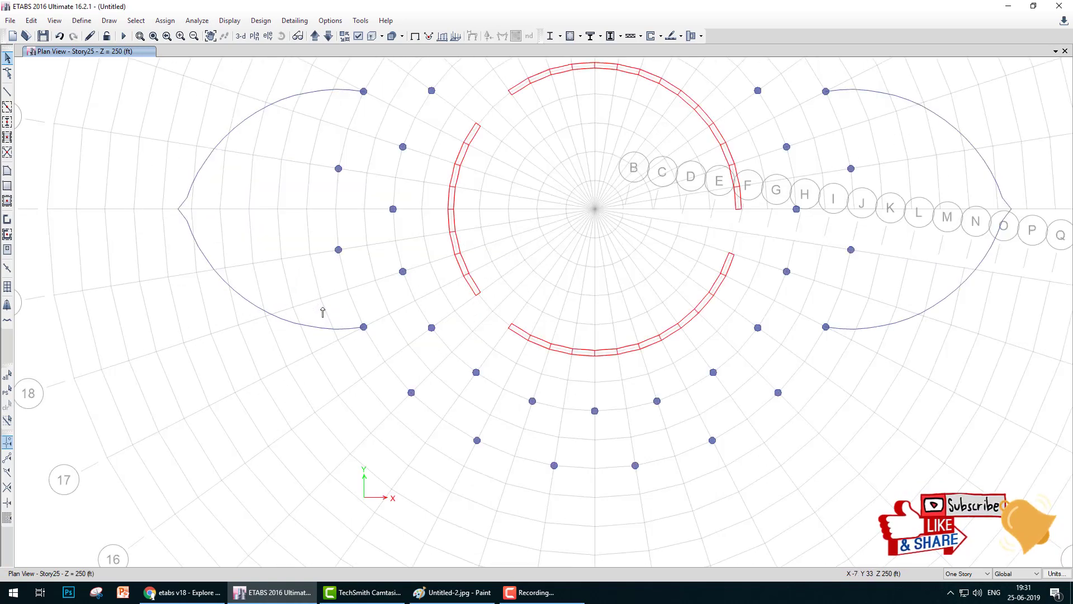
{"action": "left_click", "coordinate": [8, 91]}
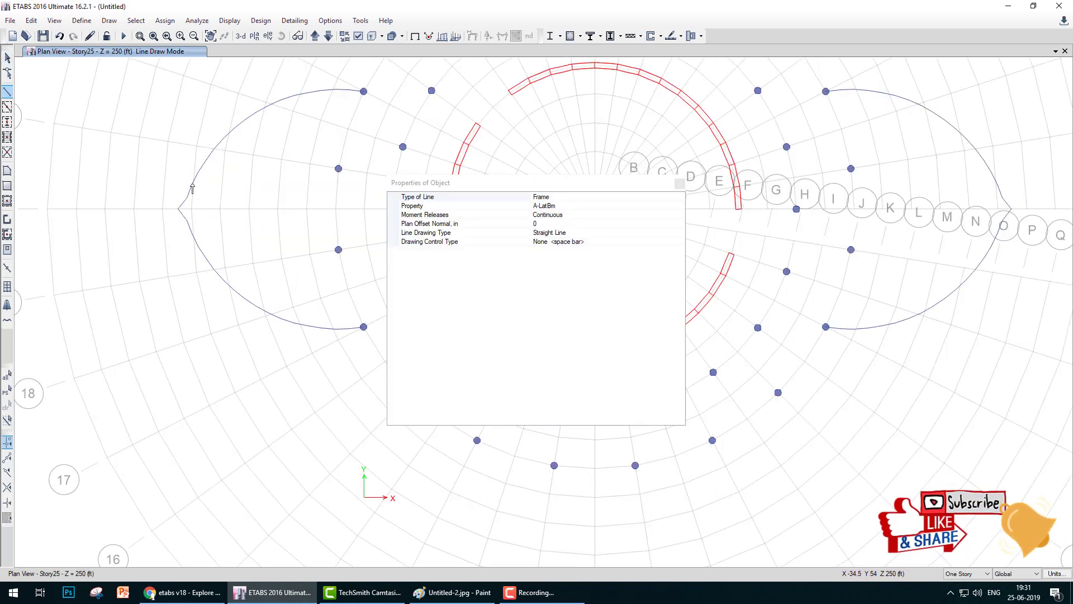
{"action": "left_click", "coordinate": [578, 205]}
{"action": "left_click", "coordinate": [668, 198]}
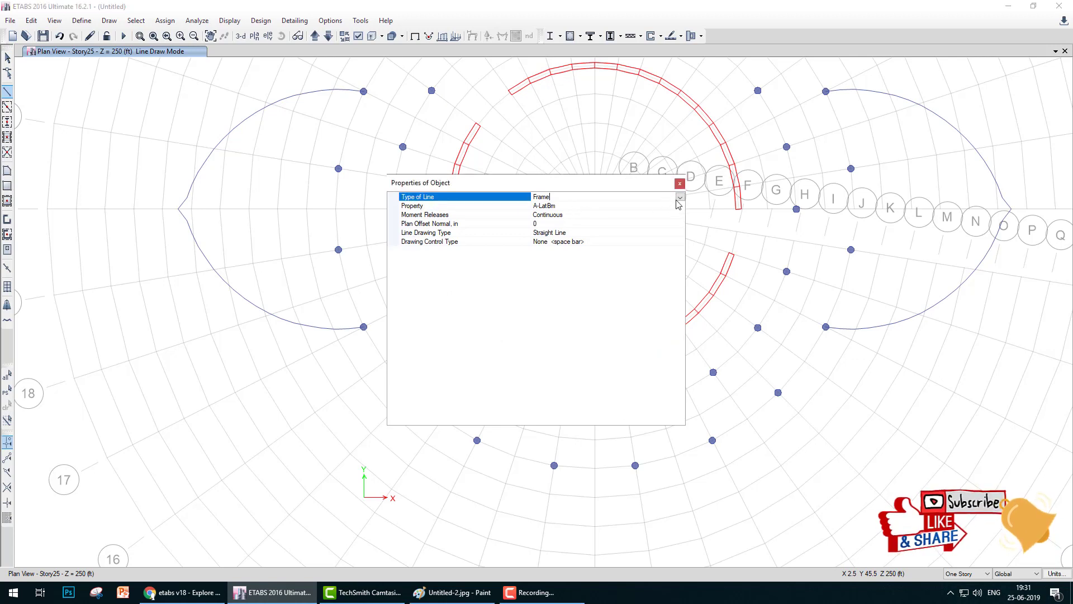
{"action": "left_click", "coordinate": [679, 197]}
{"action": "left_click", "coordinate": [615, 206]}
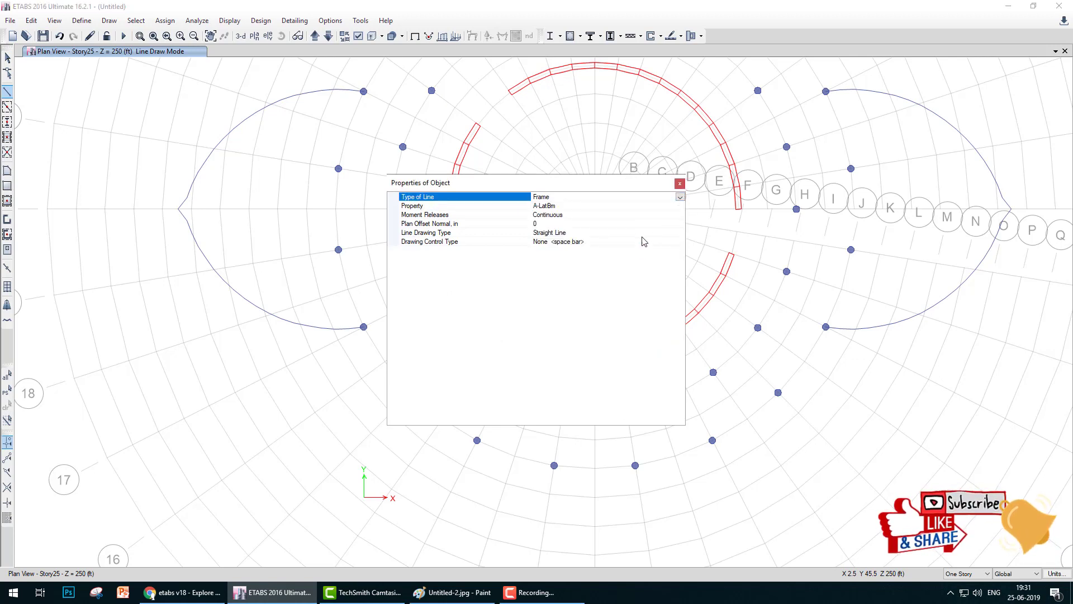
{"action": "left_click", "coordinate": [661, 207]}
{"action": "left_click", "coordinate": [680, 206]}
{"action": "left_click", "coordinate": [551, 242]}
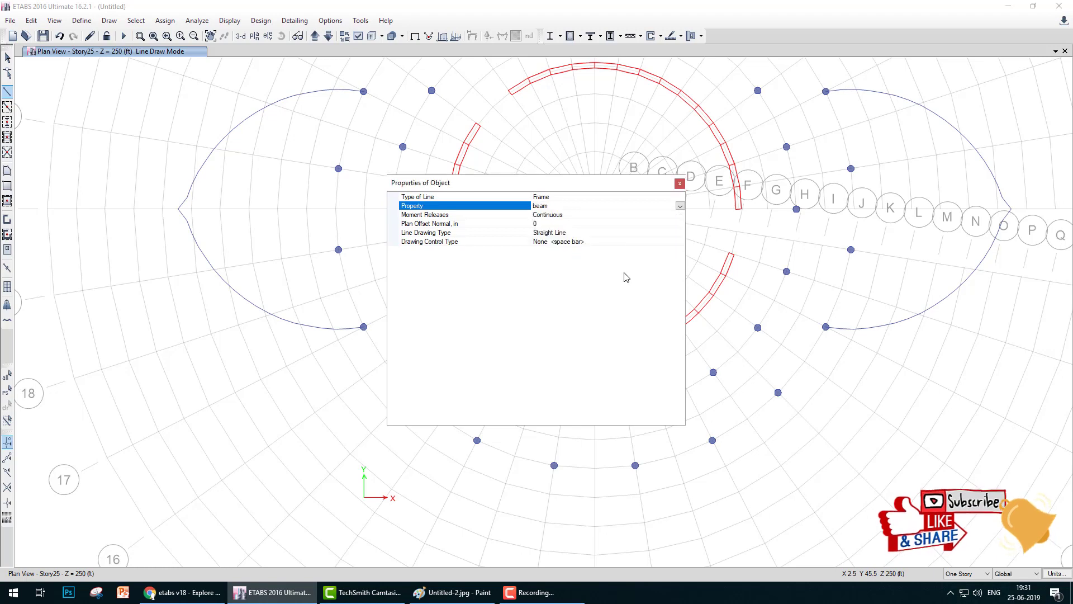
{"action": "left_click", "coordinate": [680, 183]}
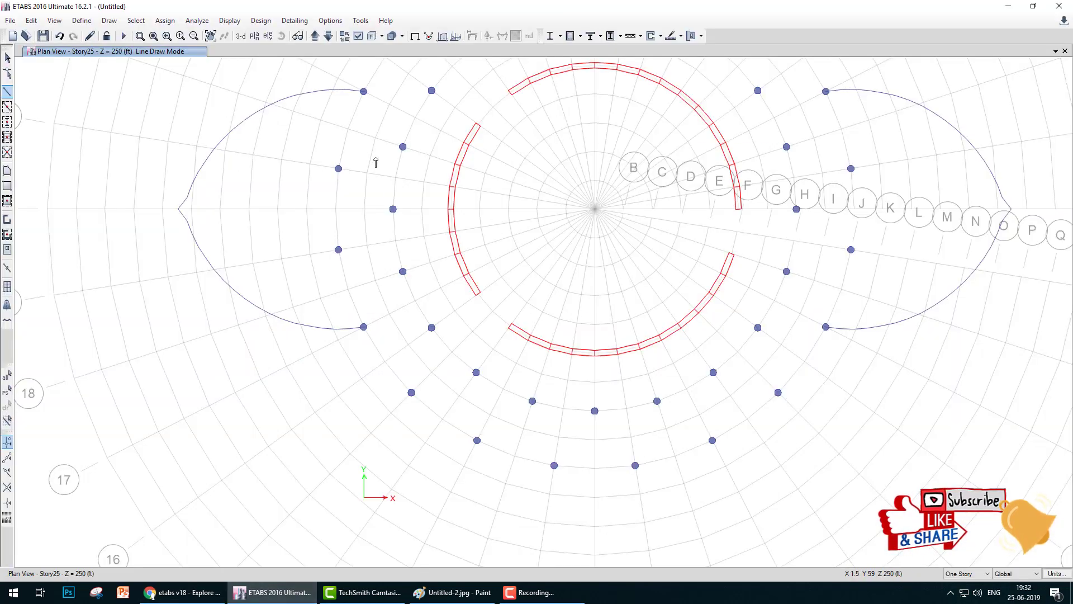
- Draw beams along the outer column ring from J-23 clockwise through J-25 to J-35, ending at J-37
{"action": "middle_click_drag", "start_coordinate": [375, 162], "coordinate": [376, 283]}
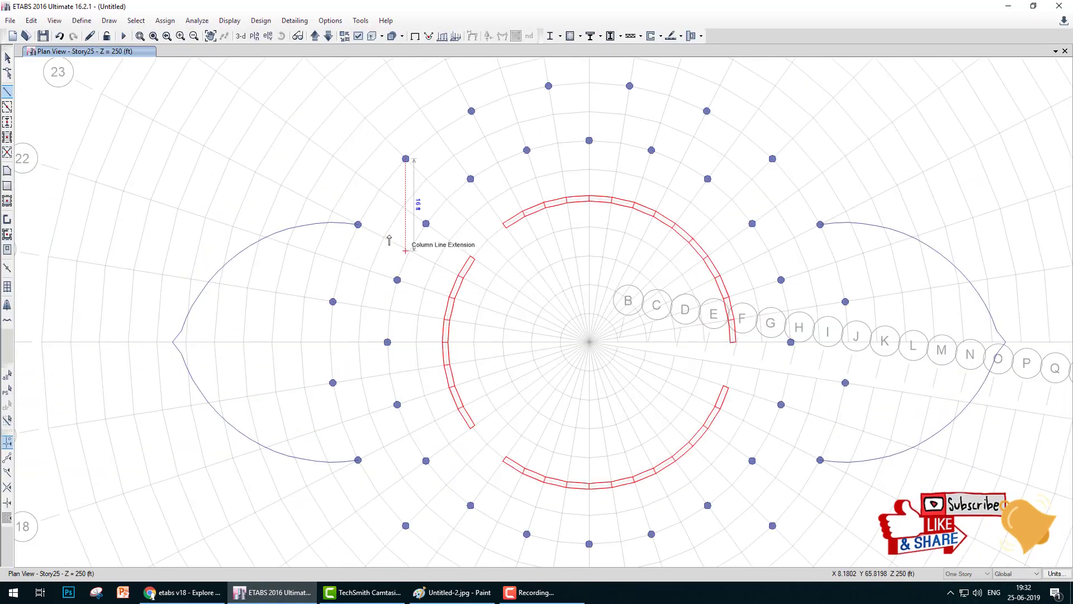
{"action": "left_click", "coordinate": [406, 160]}
{"action": "left_click", "coordinate": [472, 111]}
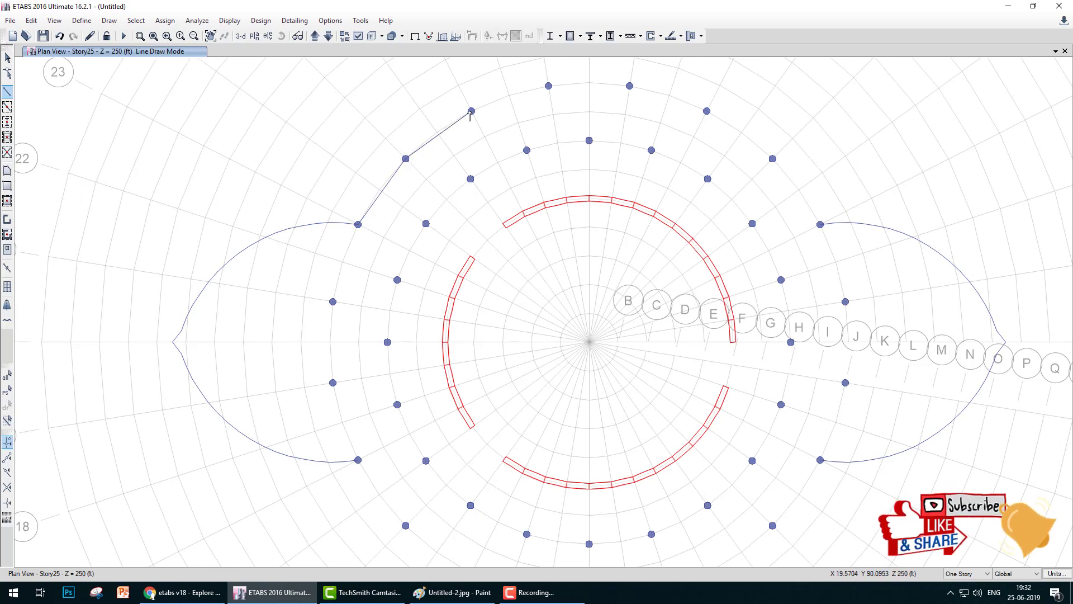
{"action": "left_click", "coordinate": [548, 86]}
{"action": "left_click", "coordinate": [630, 85]}
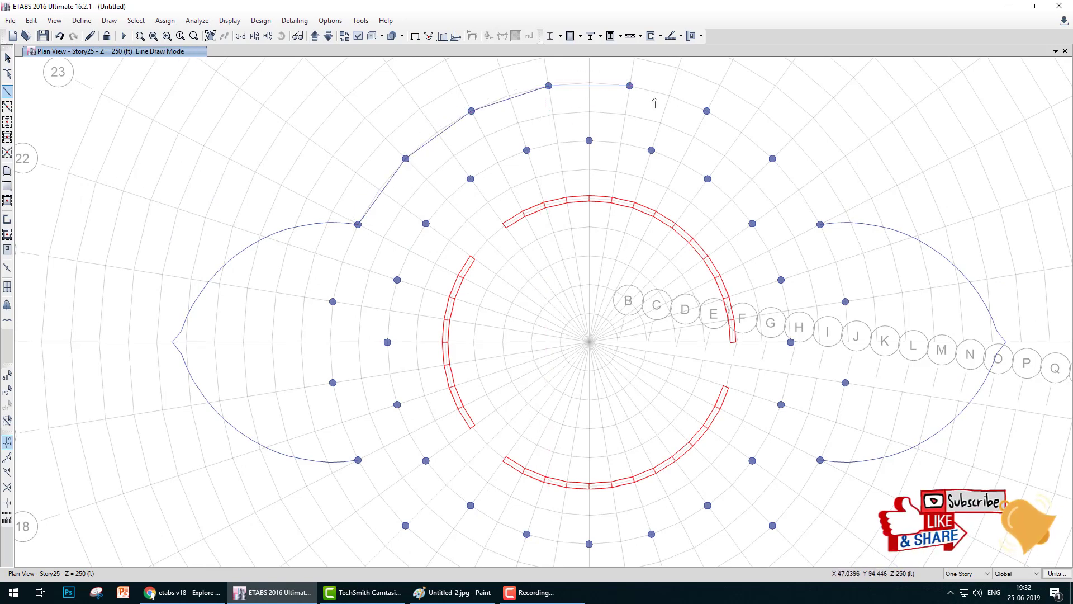
{"action": "left_click", "coordinate": [705, 112]}
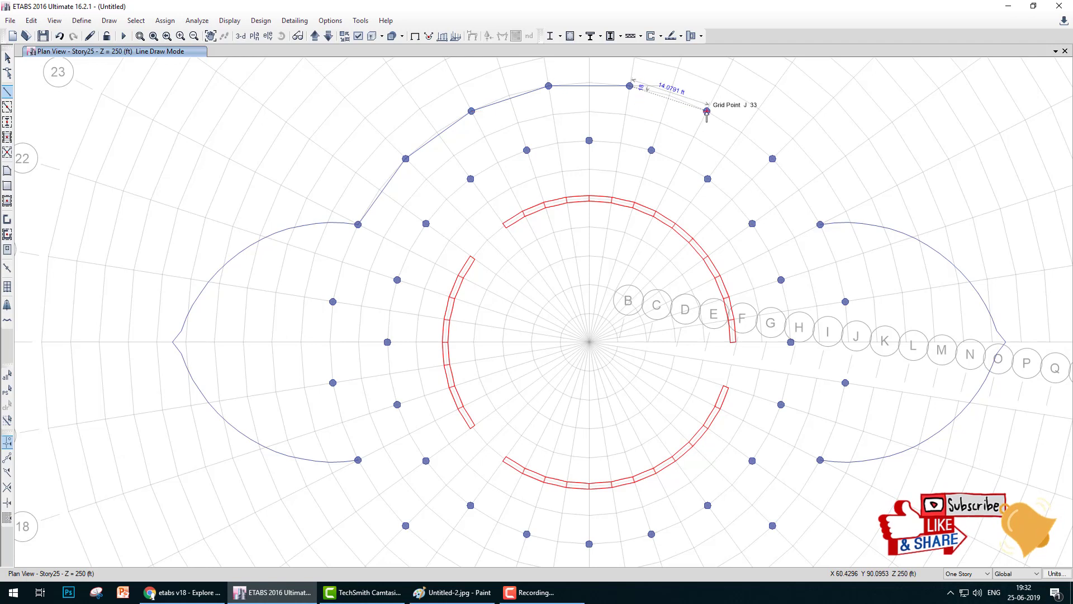
{"action": "left_click", "coordinate": [773, 158]}
{"action": "left_click", "coordinate": [821, 225]}
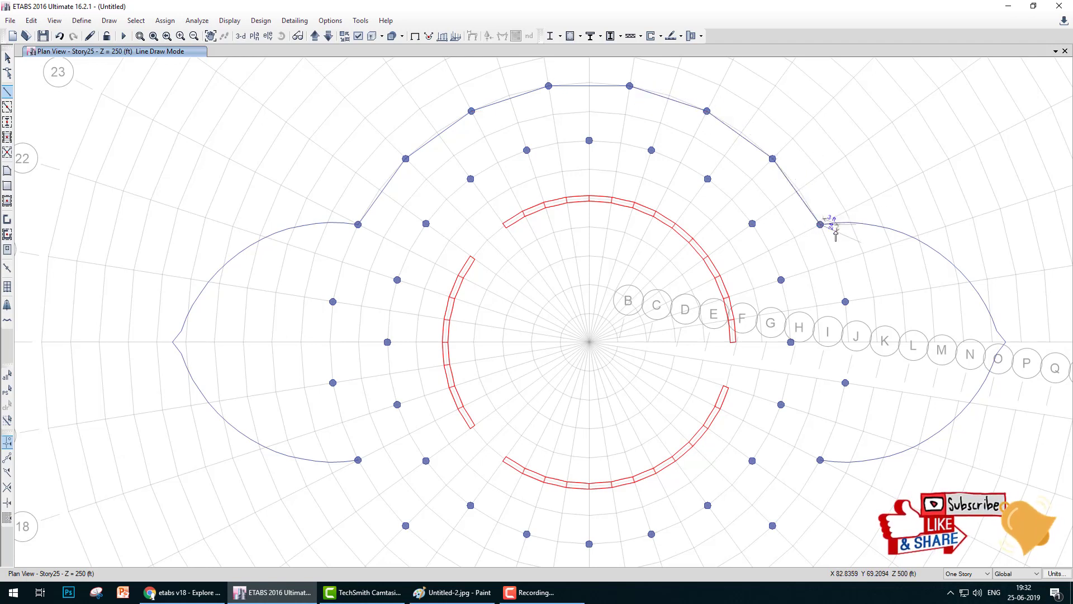
- Continue the outer ring beams clockwise from J-37 through J-39, J-1 and J-7 to the column at J-15
{"action": "left_click", "coordinate": [846, 302]}
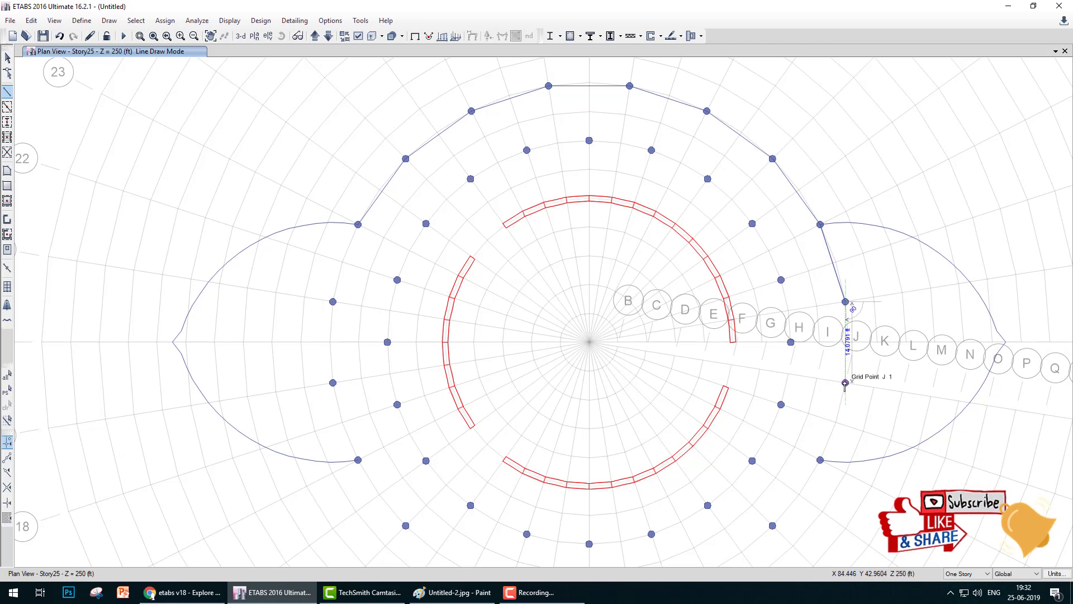
{"action": "left_click", "coordinate": [846, 383]}
{"action": "left_click", "coordinate": [820, 461]}
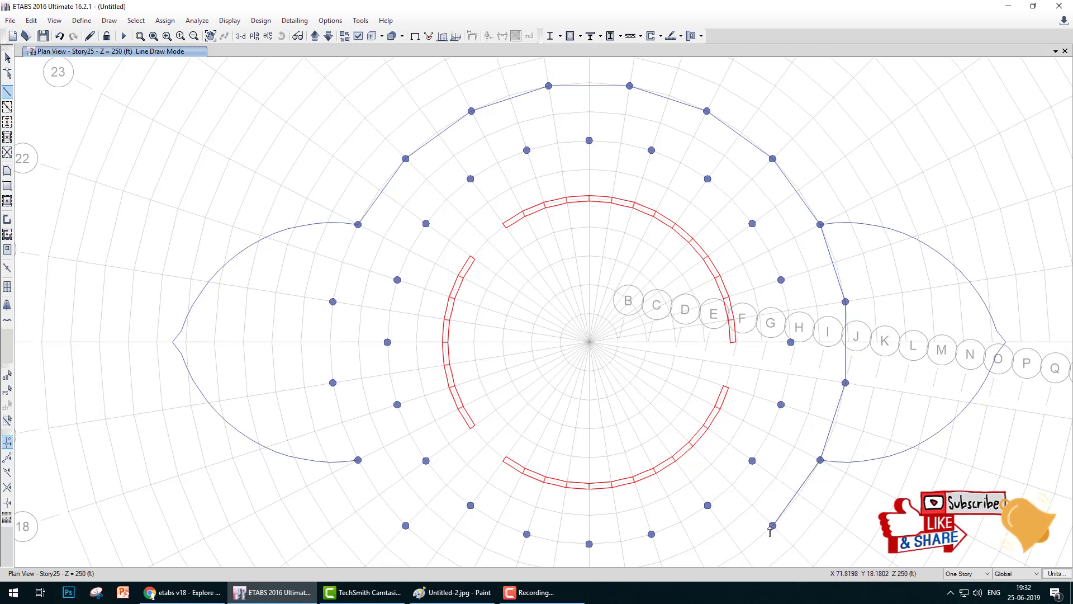
{"action": "middle_click_drag", "start_coordinate": [770, 531], "coordinate": [801, 309]}
{"action": "left_click", "coordinate": [800, 310]}
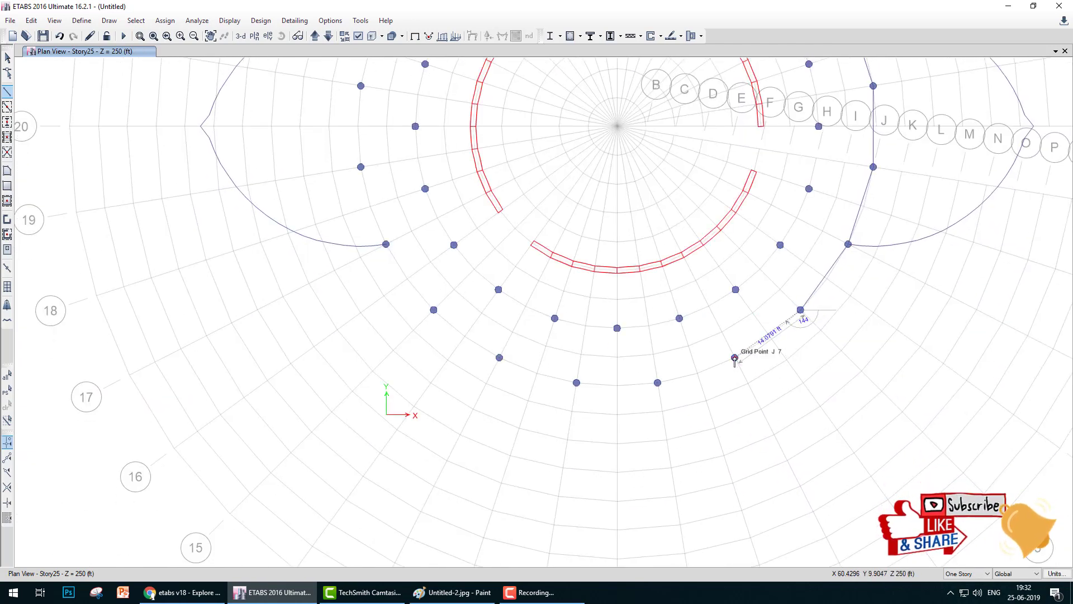
{"action": "left_click", "coordinate": [734, 358]}
{"action": "left_click", "coordinate": [658, 383]}
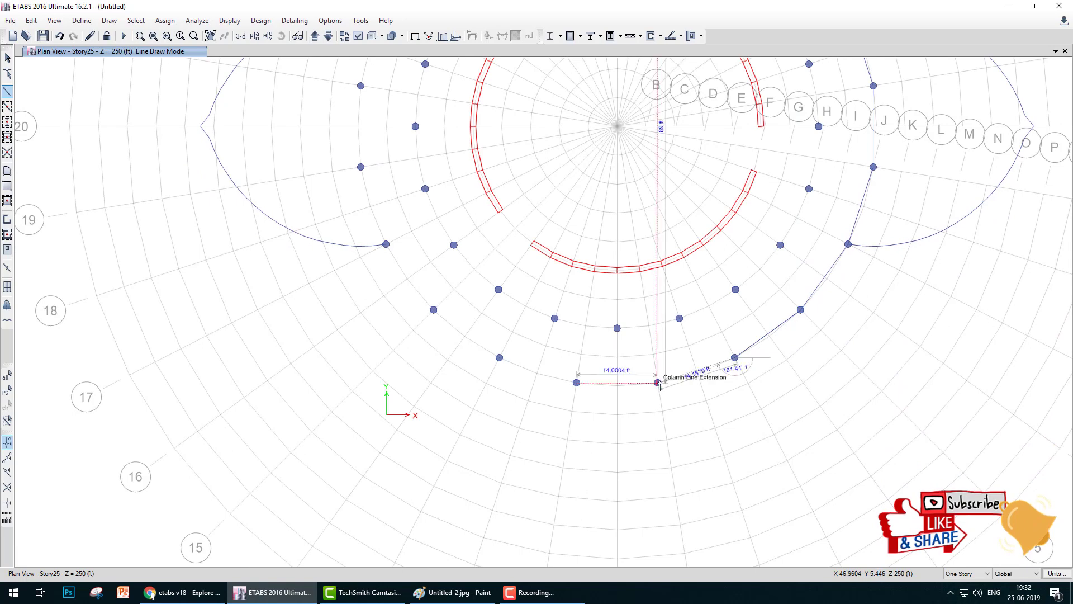
{"action": "left_click", "coordinate": [576, 383]}
{"action": "left_click", "coordinate": [499, 358]}
{"action": "double_click", "coordinate": [434, 309]}
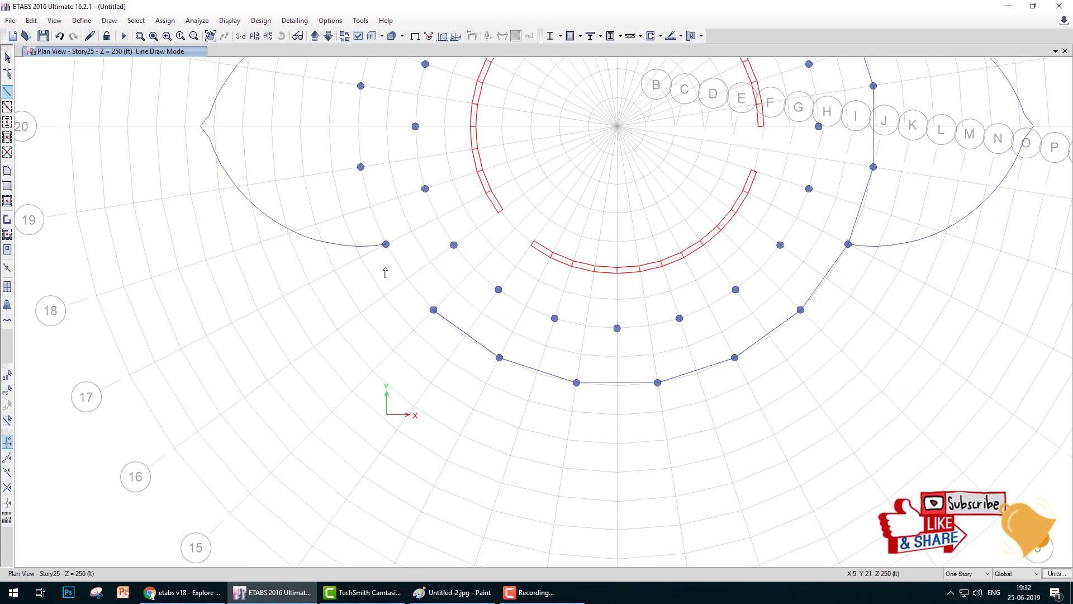
- Close the outer beam ring from J-15 through J-17, J-19 and J-21 back to J-23
{"action": "left_click", "coordinate": [386, 244]}
{"action": "left_click", "coordinate": [360, 167]}
{"action": "middle_click_drag", "start_coordinate": [374, 203], "coordinate": [386, 358]}
{"action": "left_click", "coordinate": [374, 243]}
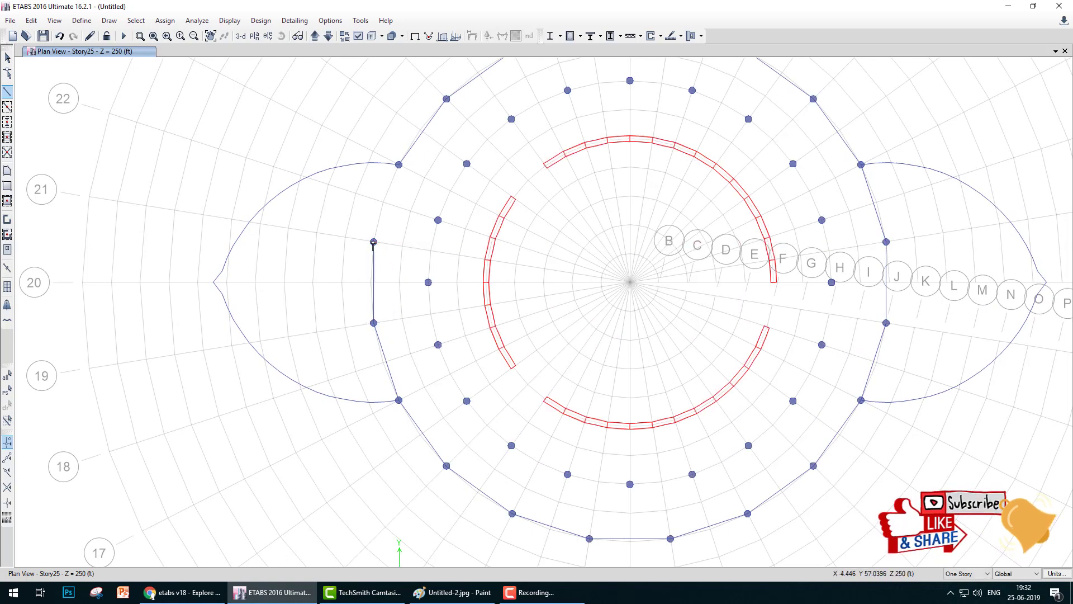
{"action": "left_click", "coordinate": [398, 165]}
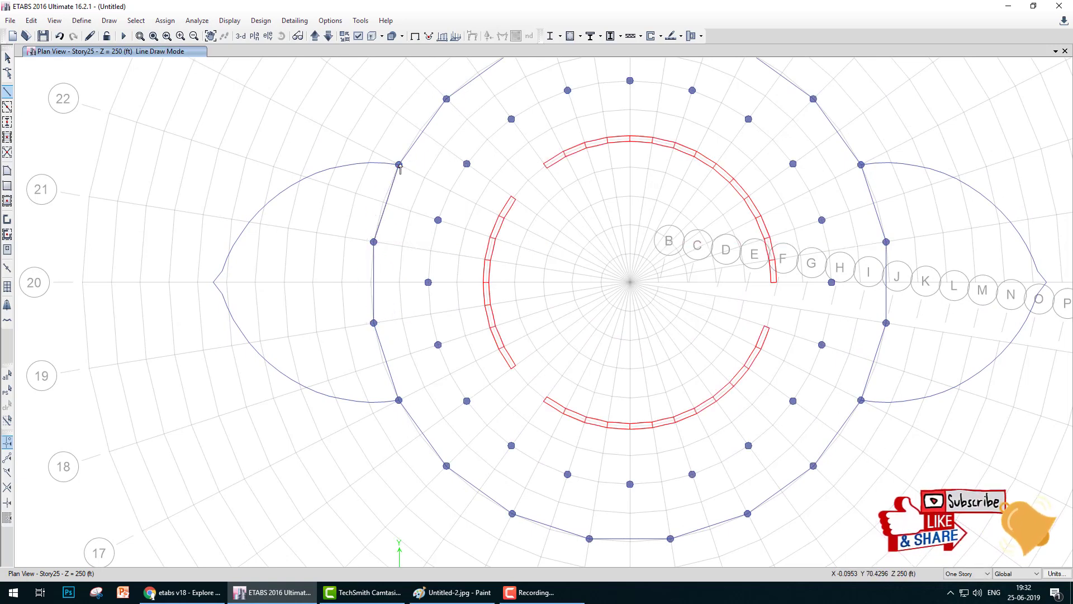
- Connect J-23 to the inner column at H-24 and draw inner ring beams clockwise through H-30 to H-40
{"action": "left_click", "coordinate": [467, 164]}
{"action": "left_click", "coordinate": [512, 119]}
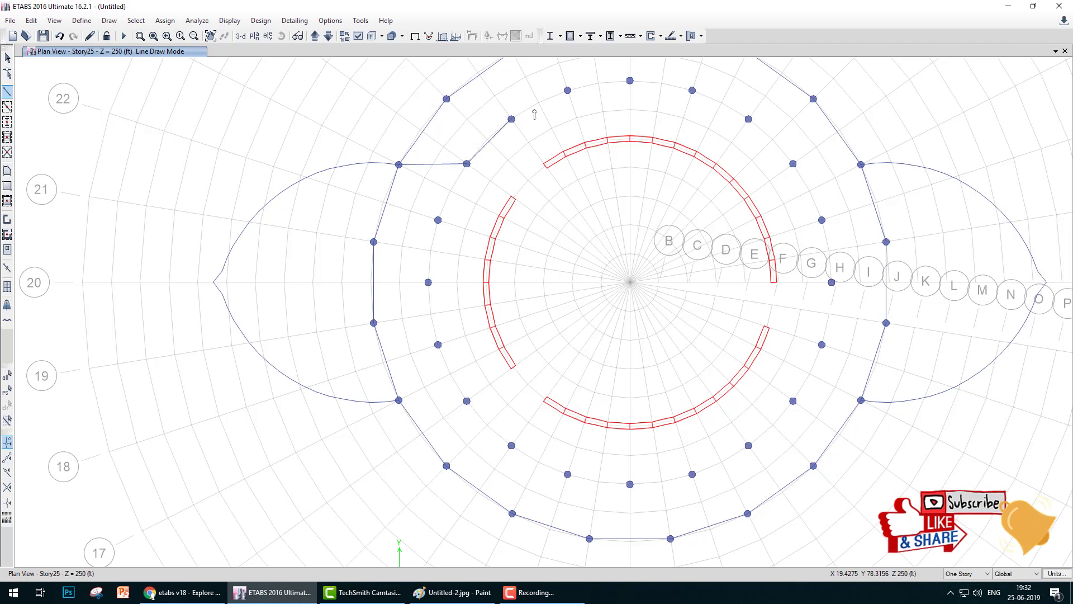
{"action": "left_click", "coordinate": [568, 90]}
{"action": "left_click", "coordinate": [631, 81]}
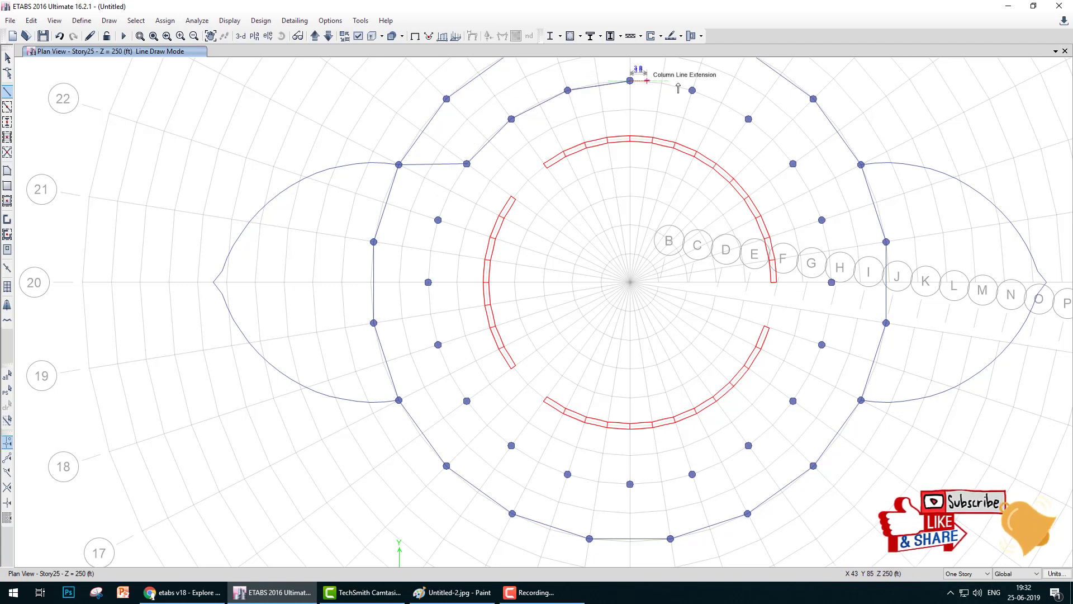
{"action": "left_click", "coordinate": [692, 90]}
{"action": "left_click", "coordinate": [749, 119]}
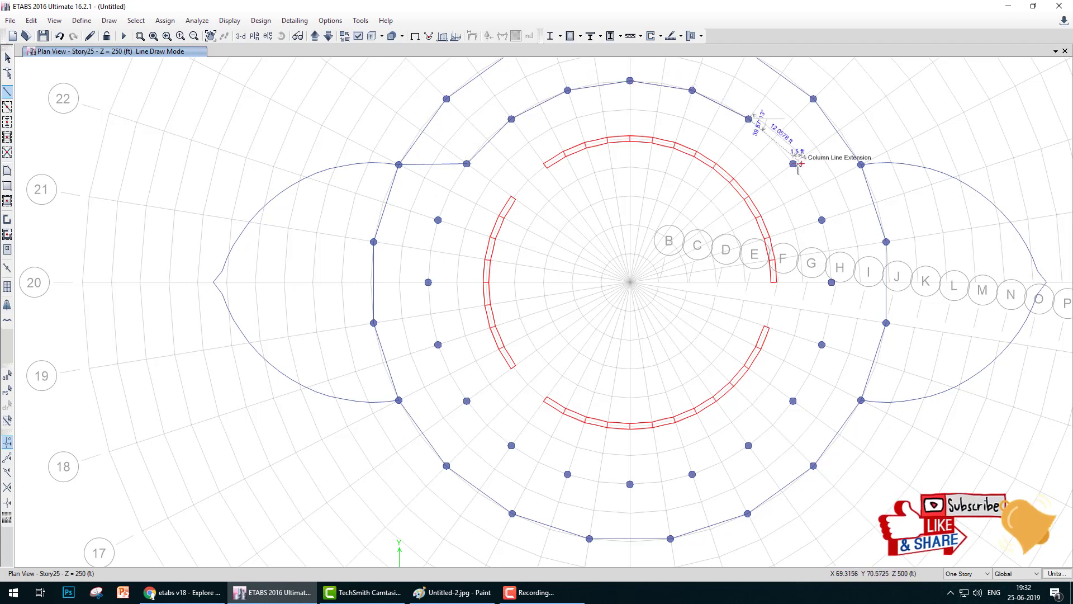
{"action": "left_click", "coordinate": [794, 164]}
{"action": "left_click", "coordinate": [822, 220]}
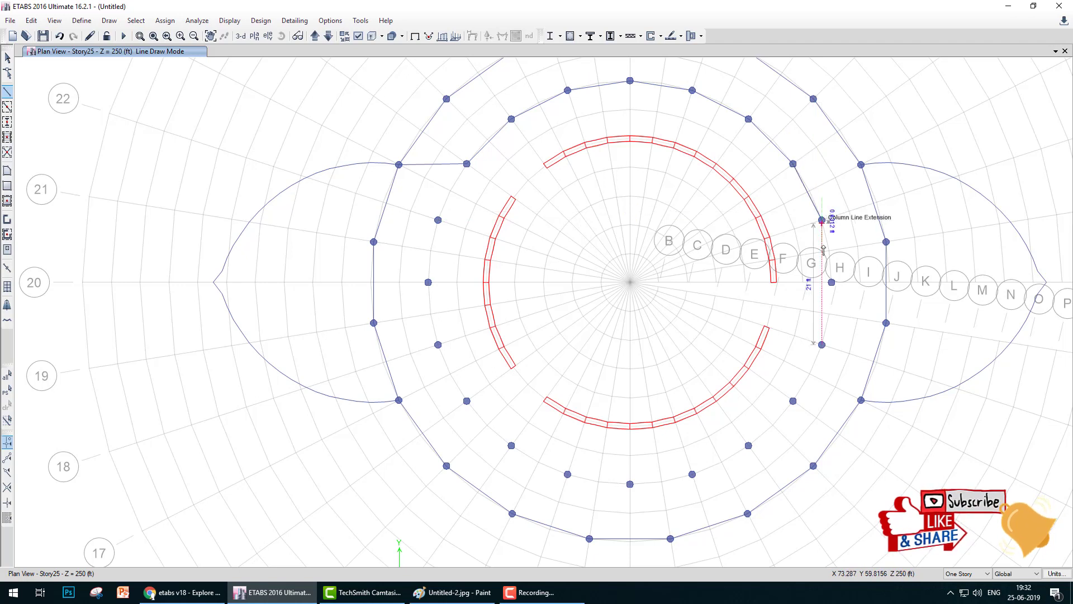
{"action": "left_click", "coordinate": [832, 282]}
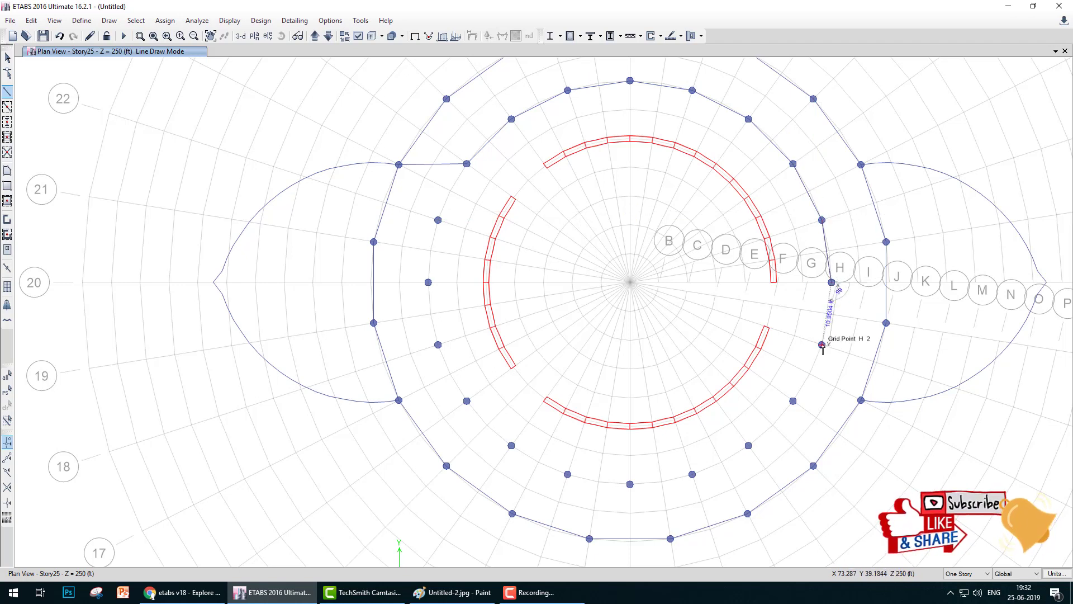
- Extend the inner ring beams clockwise from H-40 through H-2, H-4, H-6 and H-8 to H-10
{"action": "left_click", "coordinate": [822, 344]}
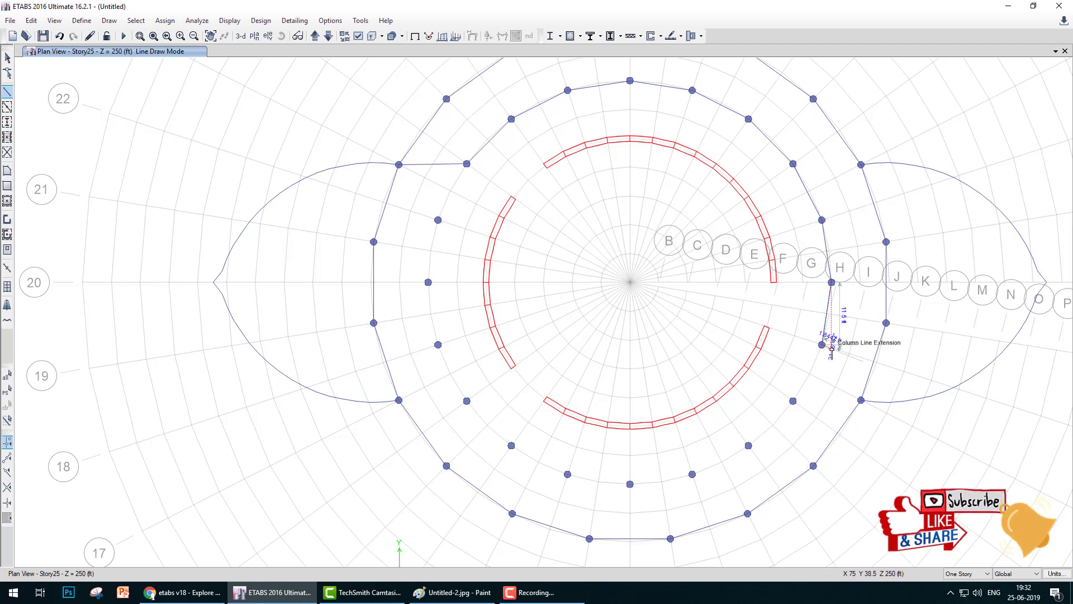
{"action": "left_click", "coordinate": [794, 401]}
{"action": "left_click", "coordinate": [749, 446]}
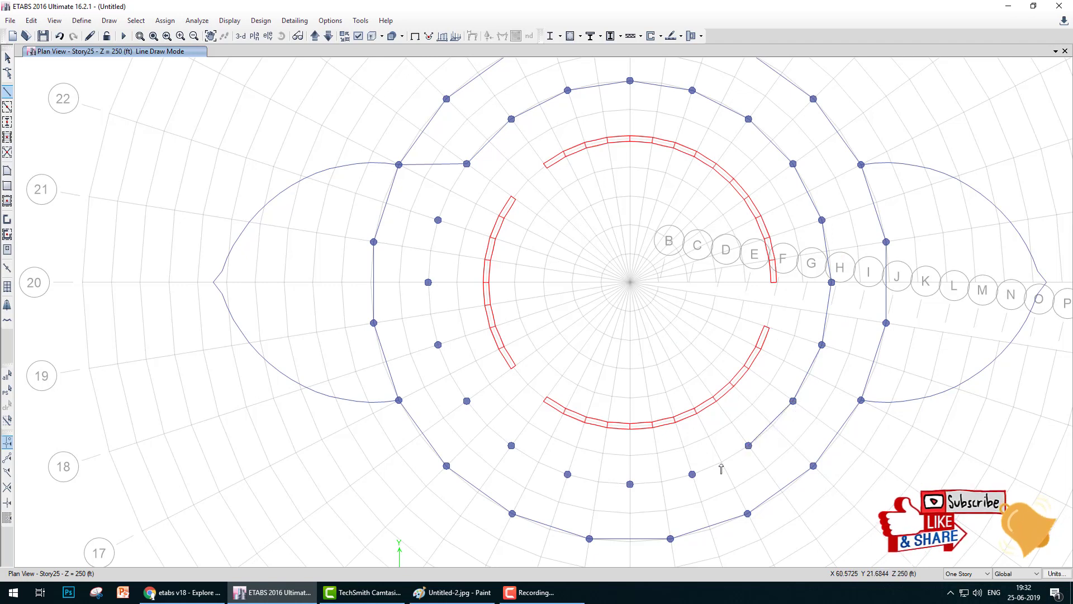
{"action": "left_click", "coordinate": [693, 474]}
{"action": "left_click", "coordinate": [630, 484]}
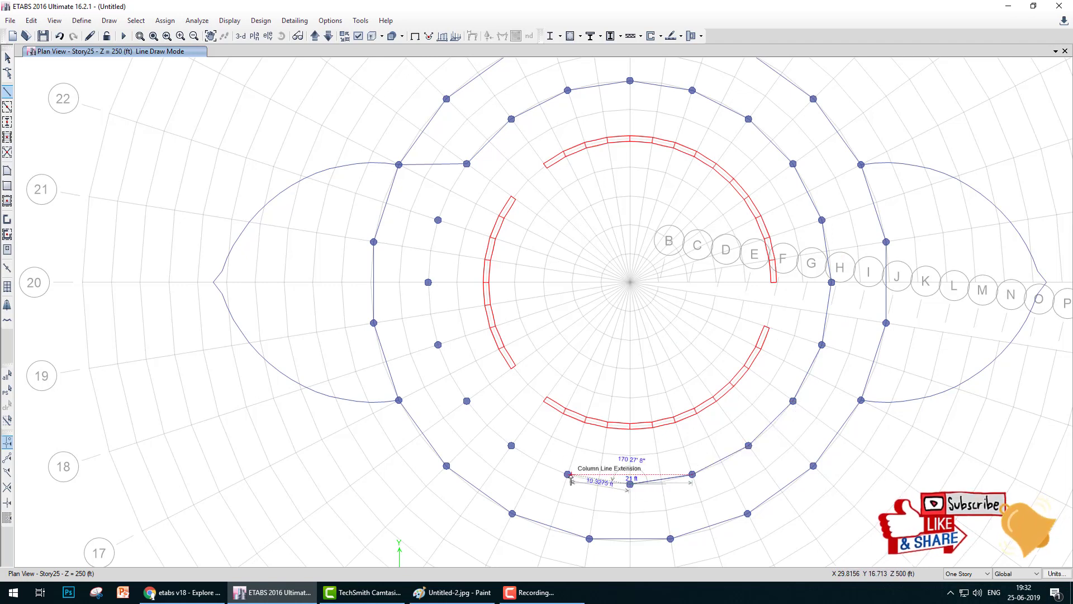
- Close the inner beam ring from H-10 through H-12 to H-22 and back to H-24
{"action": "left_click", "coordinate": [568, 474]}
{"action": "left_click", "coordinate": [512, 446]}
{"action": "left_click", "coordinate": [467, 401]}
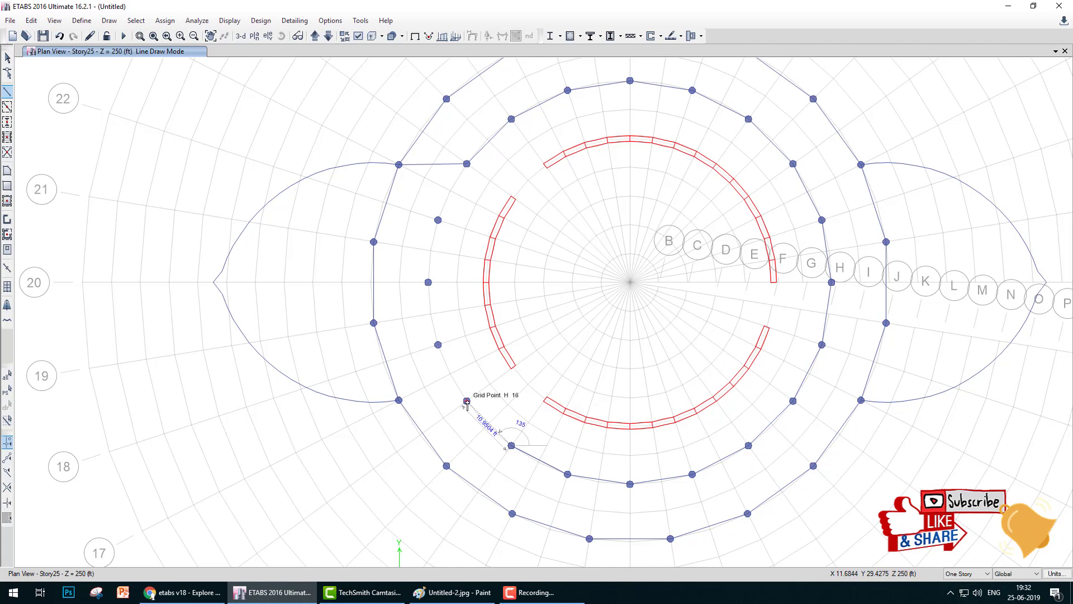
{"action": "left_click", "coordinate": [438, 345]}
{"action": "left_click", "coordinate": [429, 282]}
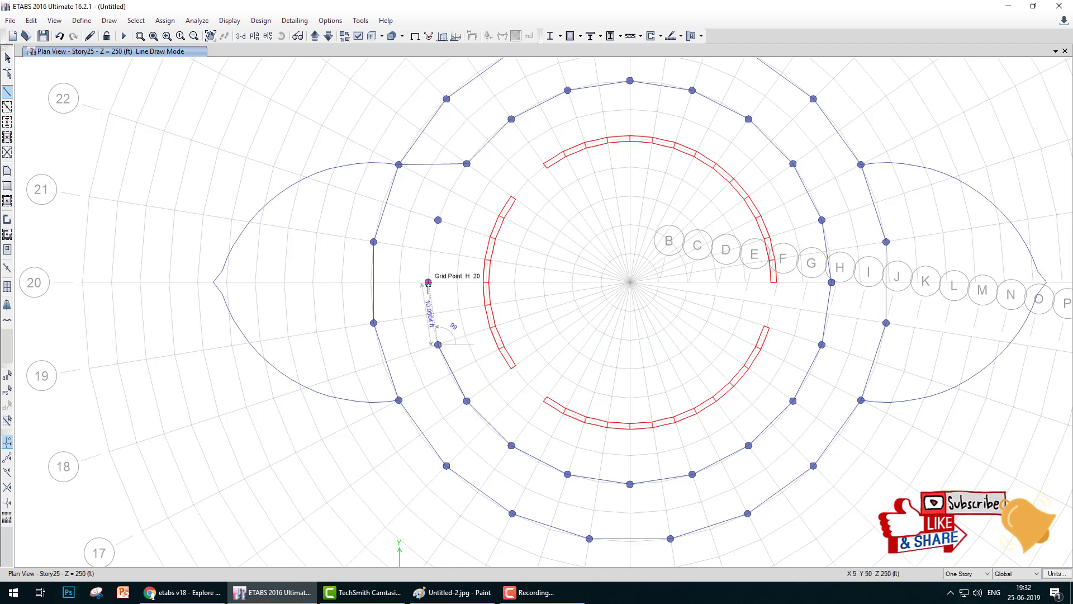
{"action": "left_click", "coordinate": [438, 220]}
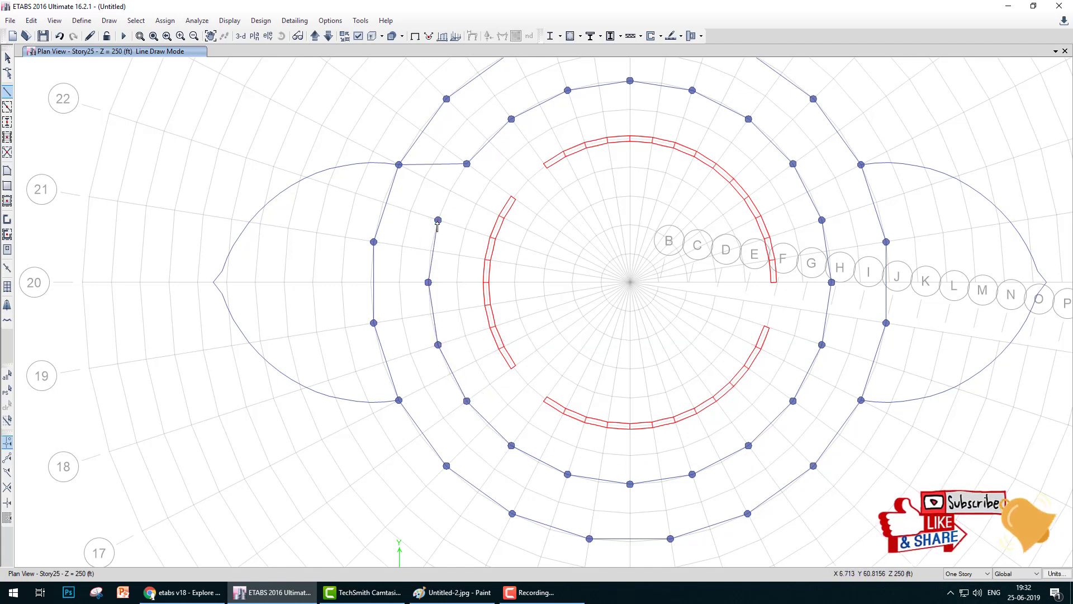
{"action": "left_click", "coordinate": [467, 164]}
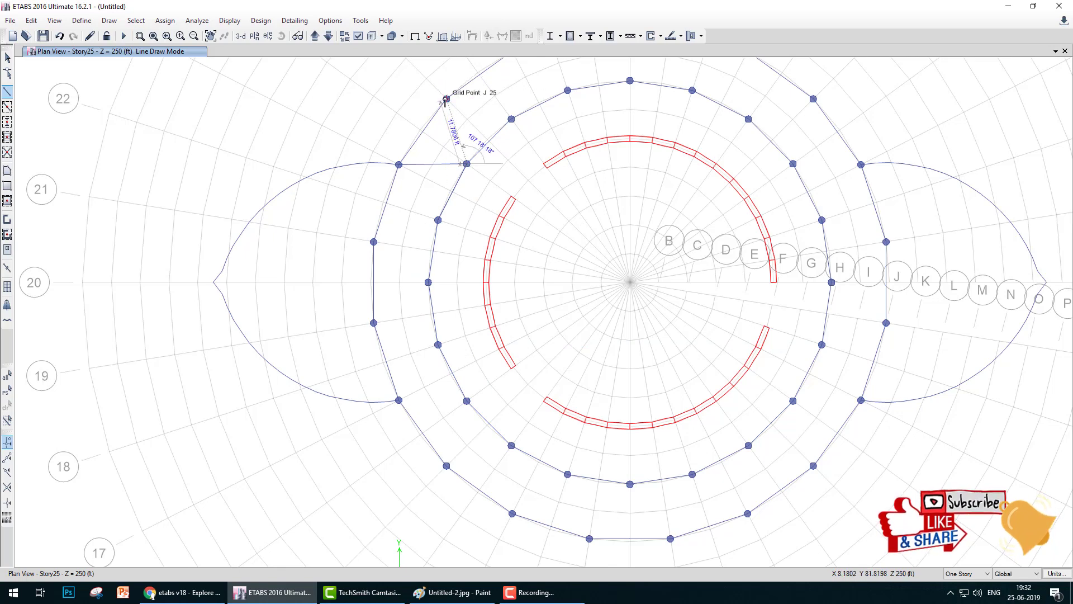
- Draw zigzag beams between the two column rings from H-24 through J-25, H-26, J-27, H-28 and J-29 to H-30
{"action": "left_click", "coordinate": [446, 99]}
{"action": "middle_click_drag", "start_coordinate": [471, 151], "coordinate": [412, 286]}
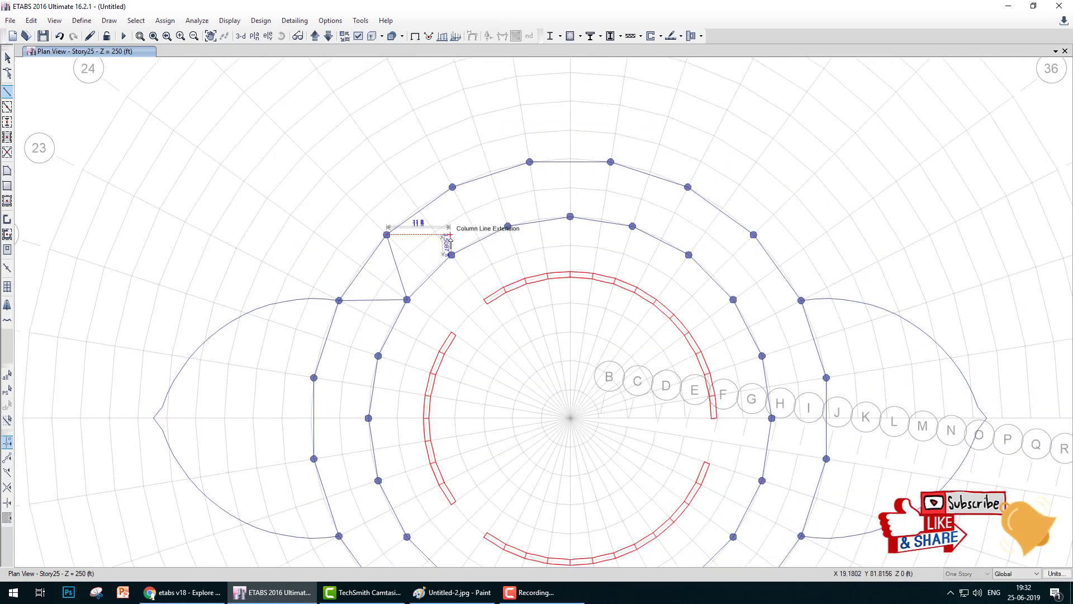
{"action": "left_click", "coordinate": [452, 255]}
{"action": "left_click", "coordinate": [452, 187]}
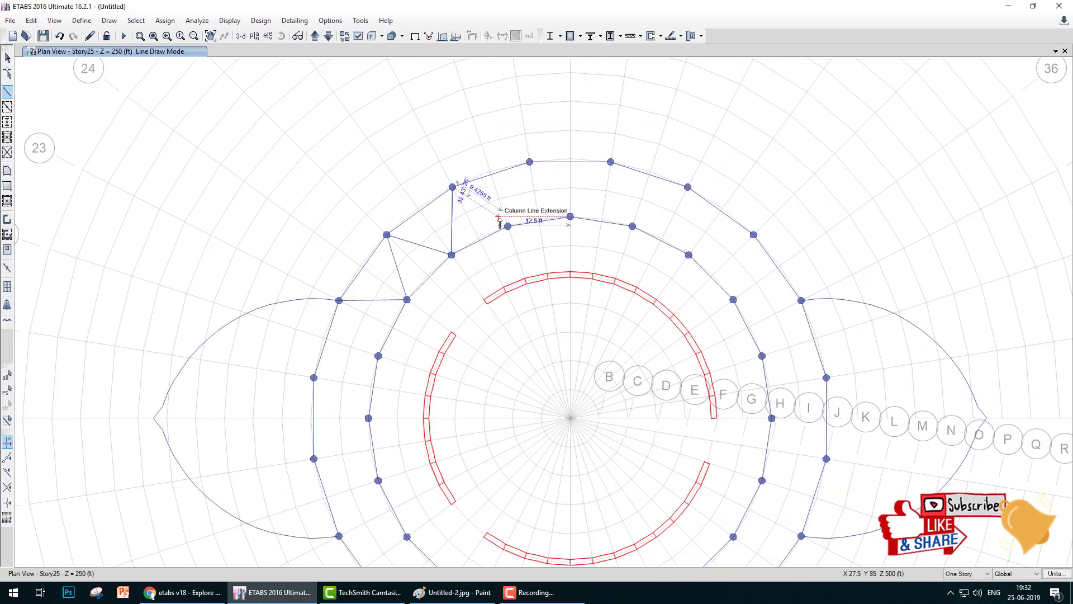
{"action": "left_click", "coordinate": [508, 226]}
{"action": "left_click", "coordinate": [530, 162]}
{"action": "left_click", "coordinate": [570, 217]}
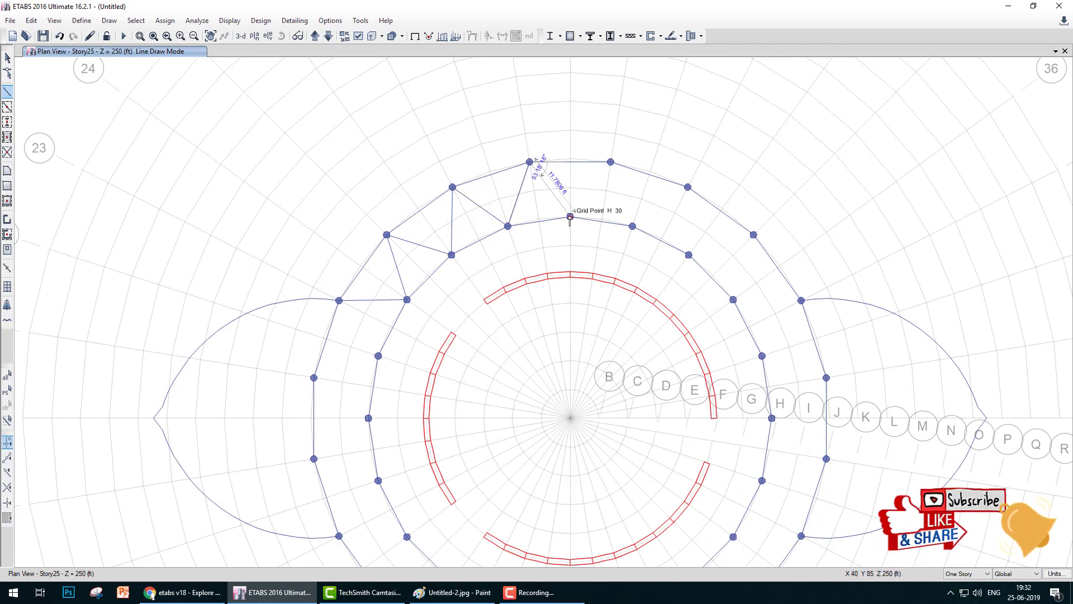
- Continue the zigzag beams between the two column rings from H-30 through J-31, H-32, J-33, H-34 and J-35 to H-36
{"action": "left_click", "coordinate": [611, 162]}
{"action": "left_click", "coordinate": [632, 226]}
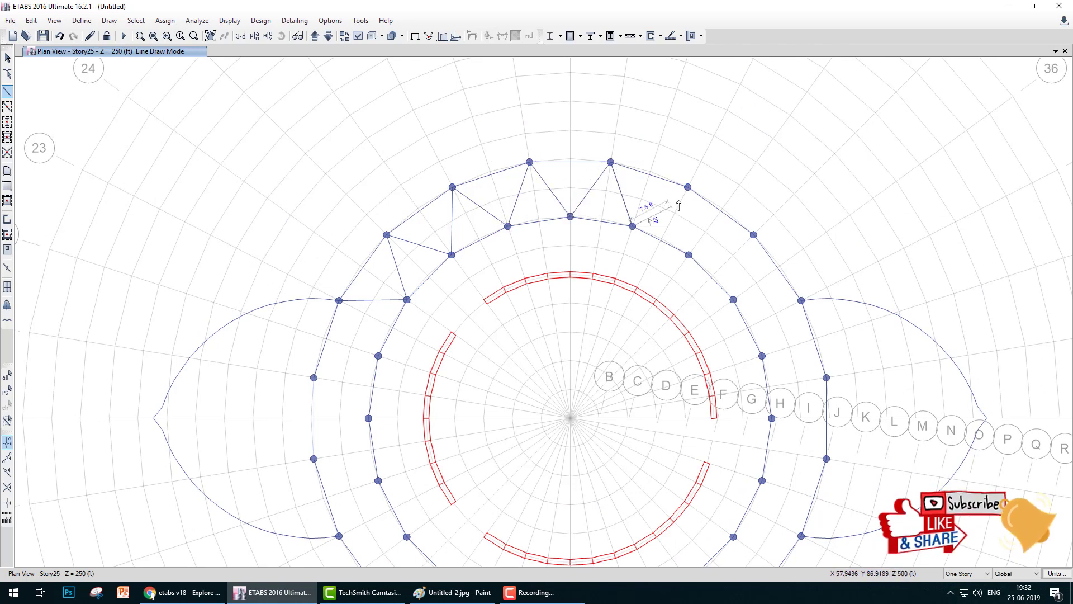
{"action": "left_click", "coordinate": [688, 186]}
{"action": "left_click", "coordinate": [689, 255]}
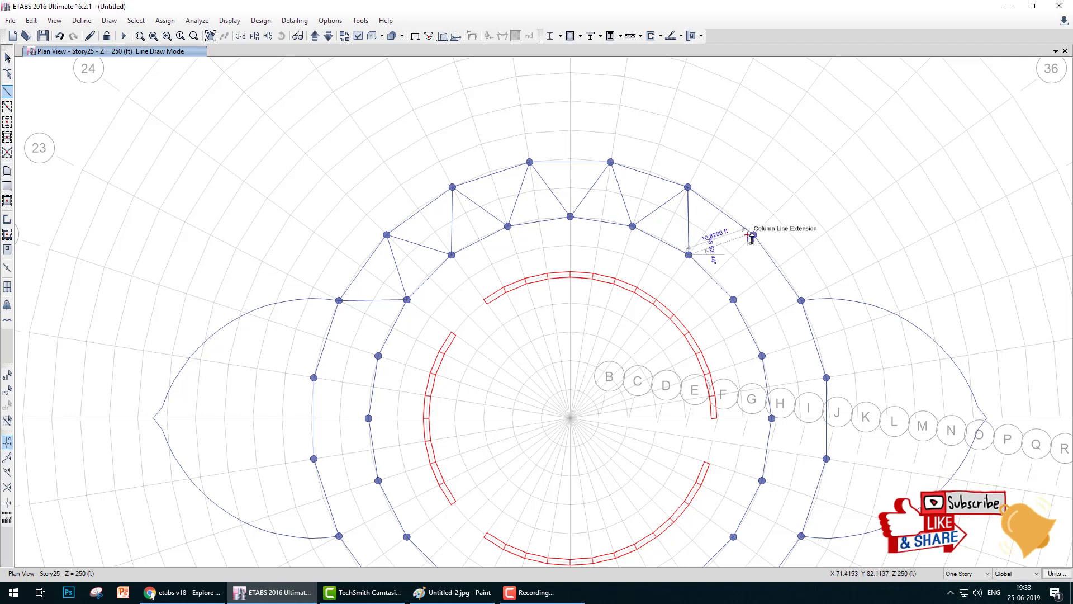
{"action": "left_click", "coordinate": [753, 235]}
{"action": "left_click", "coordinate": [733, 299]}
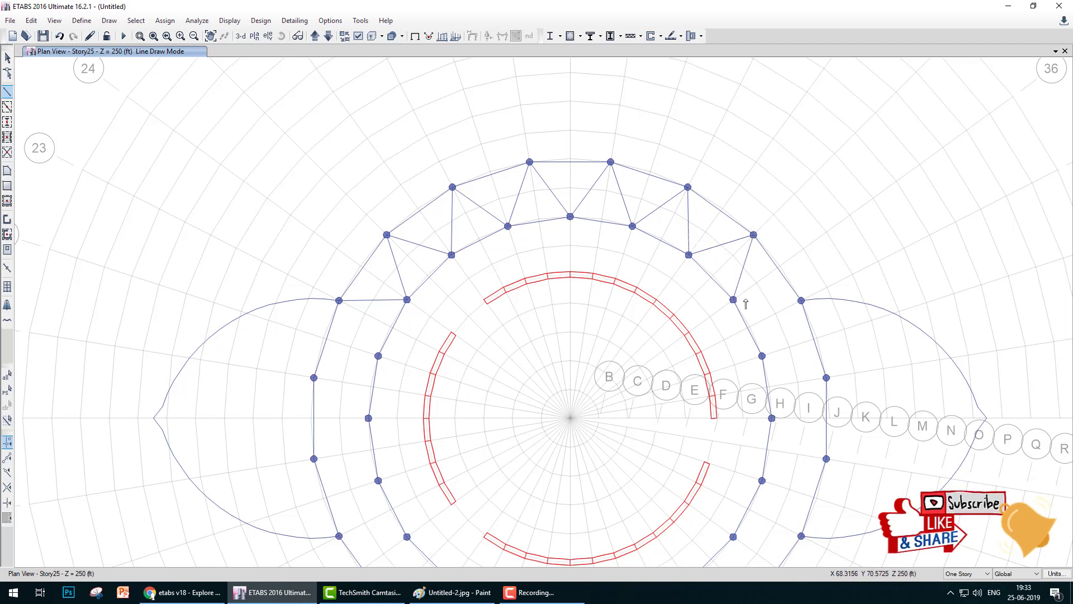
- Extend the zigzag beams from H-36 through J-37, H-38, J-39, H-40 and J-1 to H-2
{"action": "left_click", "coordinate": [802, 300]}
{"action": "left_click", "coordinate": [762, 355]}
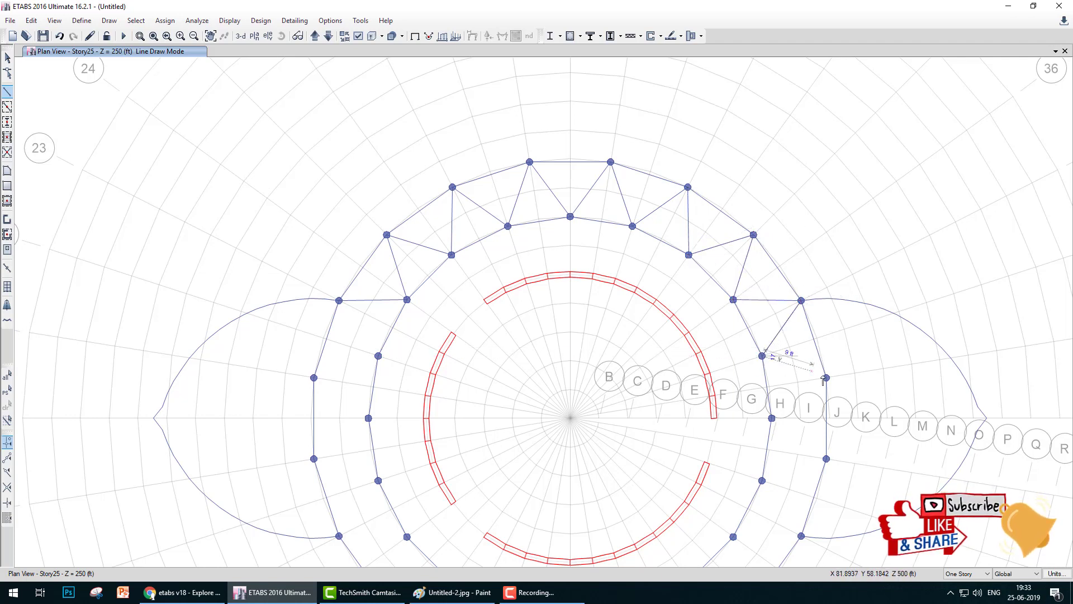
{"action": "left_click", "coordinate": [827, 377]}
{"action": "left_click", "coordinate": [772, 417]}
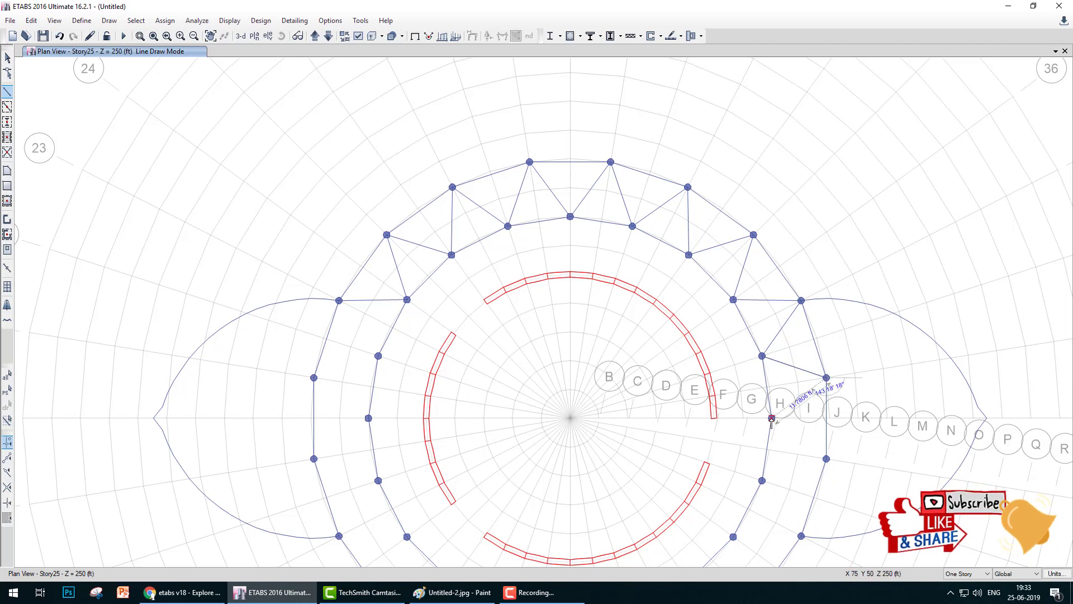
{"action": "left_click", "coordinate": [826, 459]}
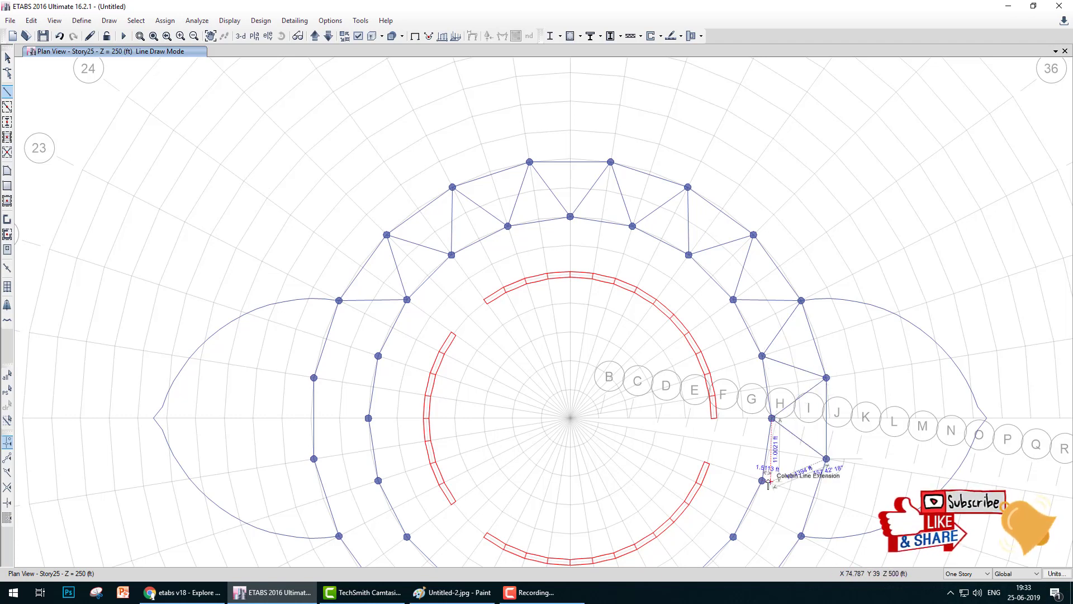
{"action": "left_click", "coordinate": [762, 481]}
- Extend the zigzag beams from H-2 through J-3, H-4, J-5, H-6 and J-7 to H-8
{"action": "left_click", "coordinate": [801, 537]}
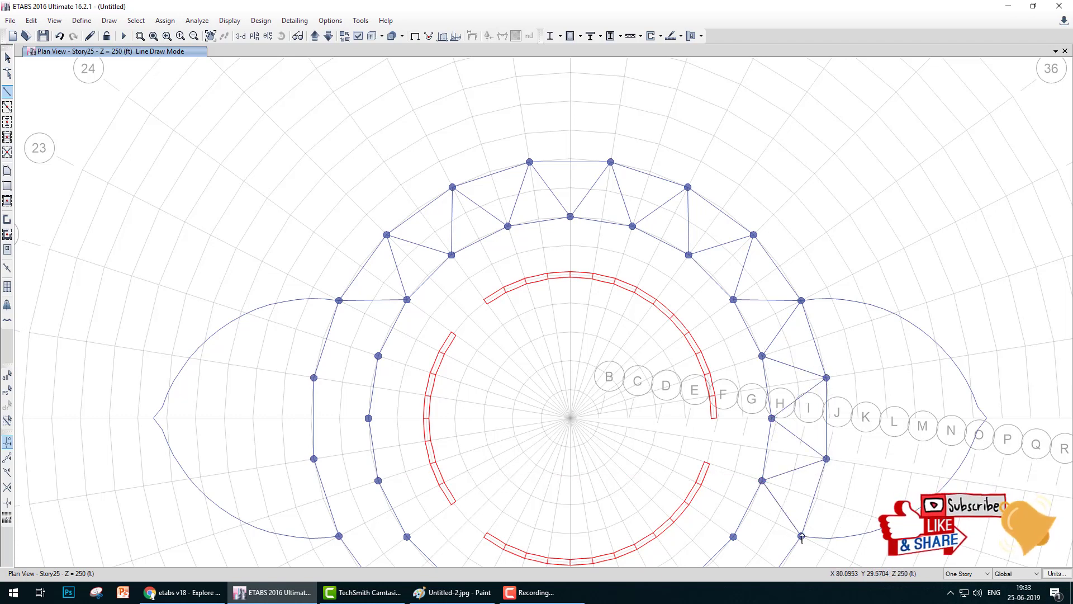
{"action": "middle_click_drag", "start_coordinate": [803, 538], "coordinate": [818, 324]}
{"action": "left_click", "coordinate": [750, 320]}
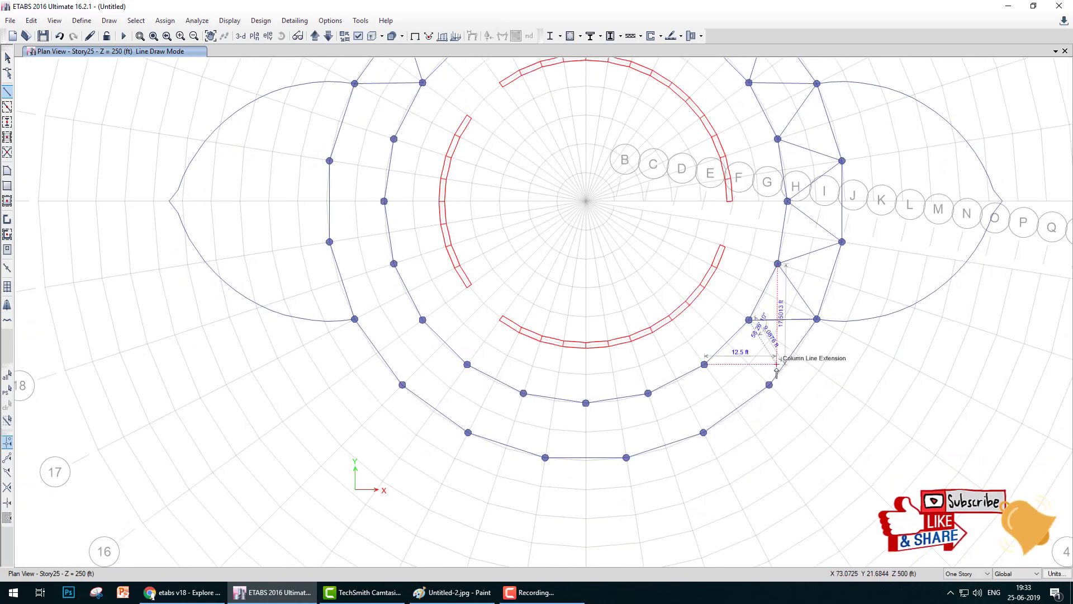
{"action": "left_click", "coordinate": [769, 384]}
{"action": "left_click", "coordinate": [705, 365]}
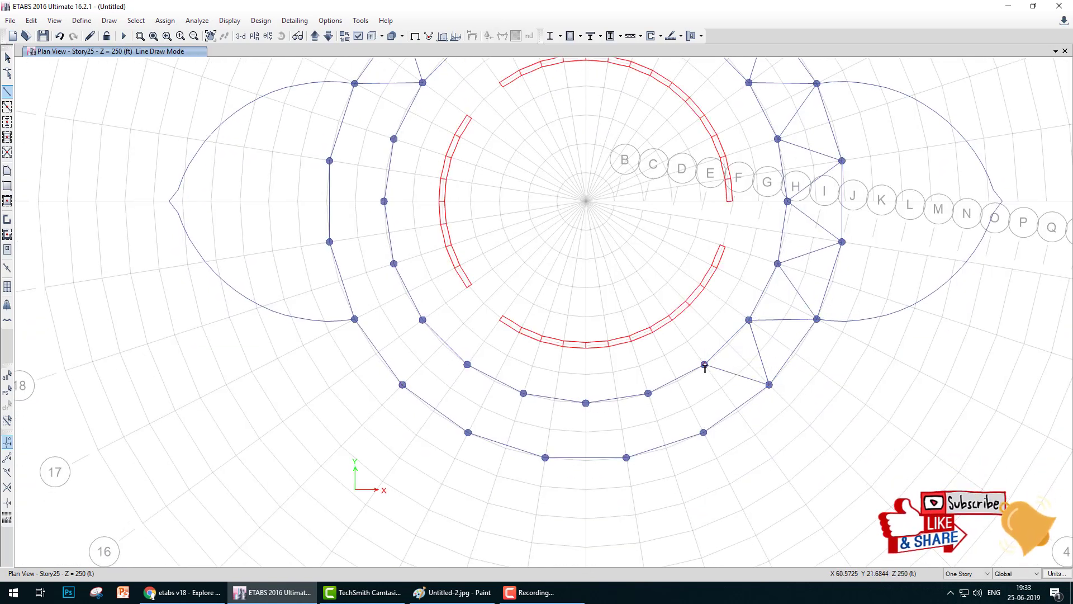
{"action": "left_click", "coordinate": [704, 432]}
{"action": "left_click", "coordinate": [648, 394]}
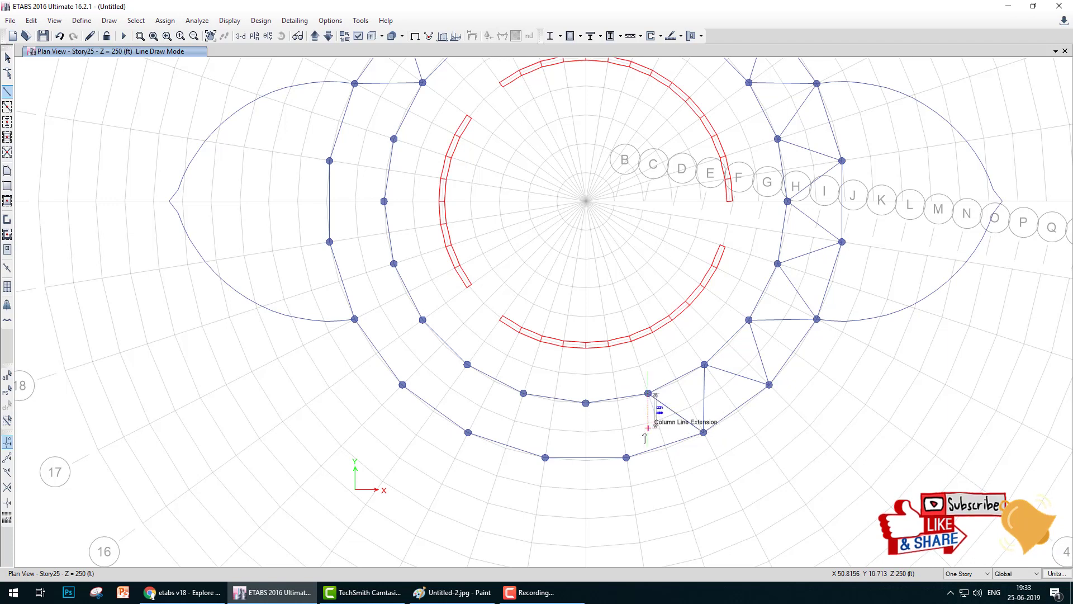
- Draw the zigzag beams along the lower side from H-8 through J-9, H-10, J-11, H-12 and J-13 to H-14
{"action": "left_click", "coordinate": [627, 458]}
{"action": "left_click", "coordinate": [586, 403]}
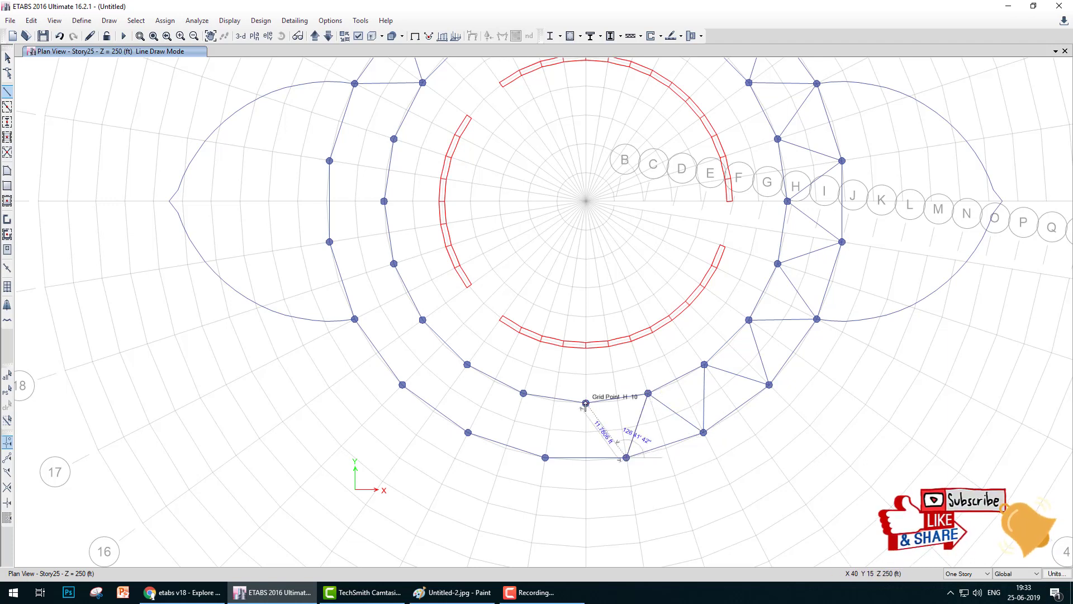
{"action": "left_click", "coordinate": [545, 457]}
{"action": "left_click", "coordinate": [524, 395]}
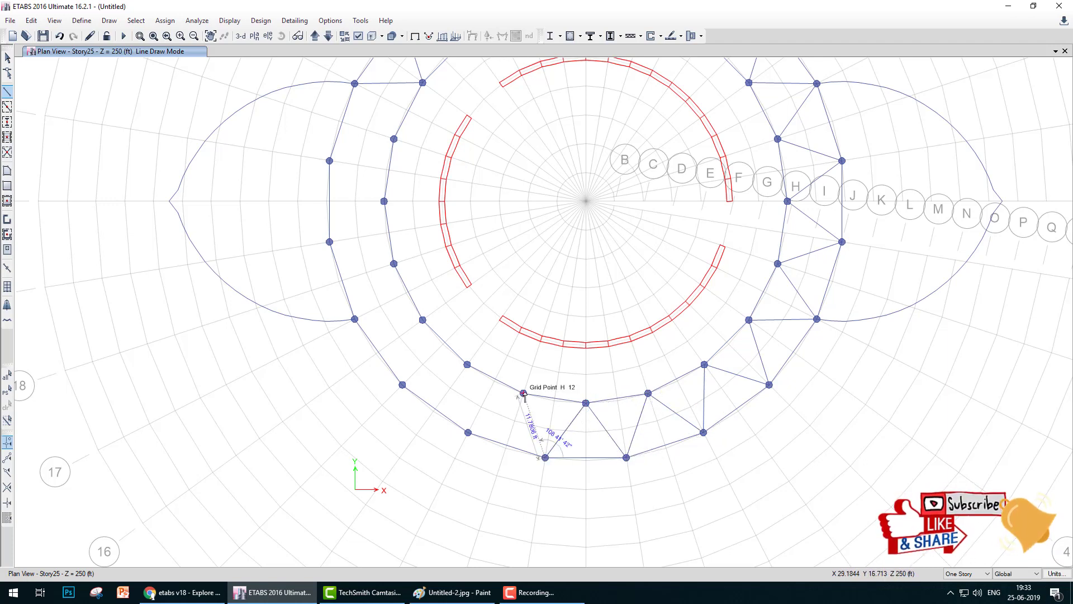
{"action": "left_click", "coordinate": [469, 433]}
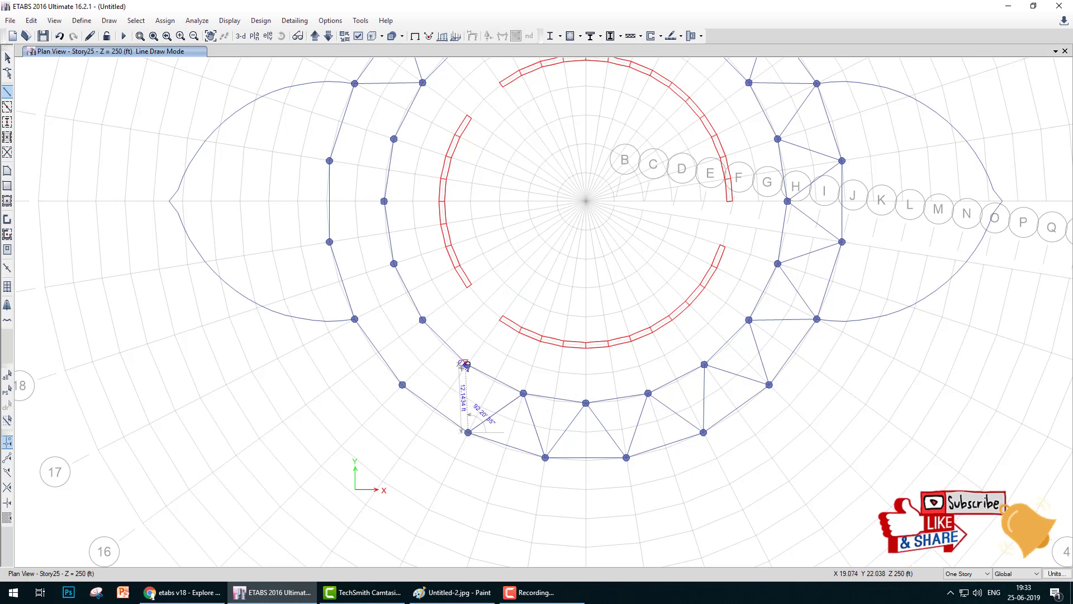
{"action": "left_click", "coordinate": [468, 365]}
- Extend the zigzag beams from H-14 through J-15, H-16, J-17, H-18 and J-19 to H-20
{"action": "left_click", "coordinate": [403, 385]}
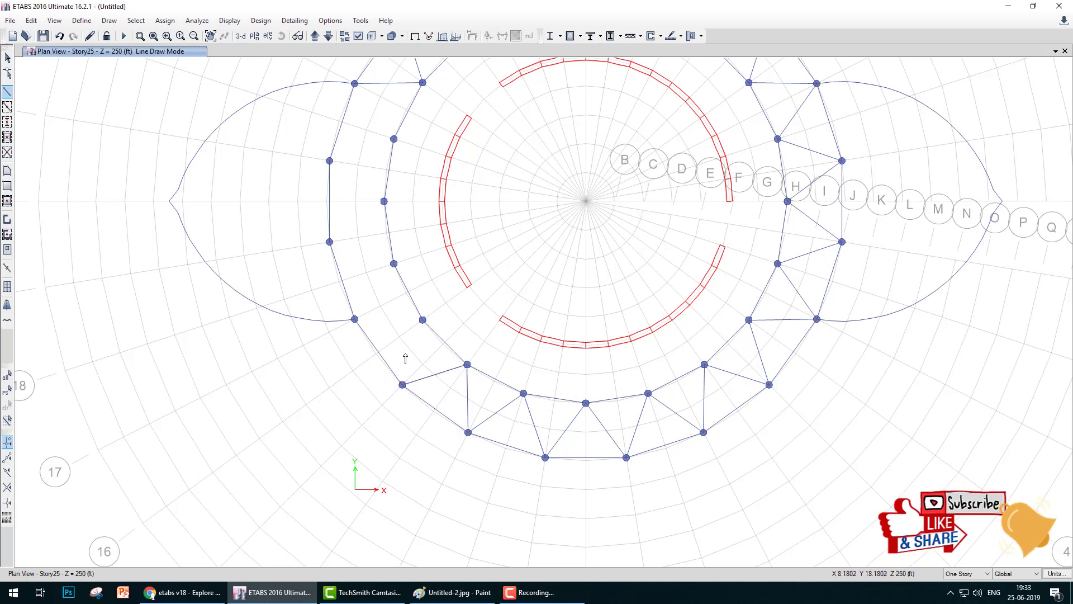
{"action": "left_click", "coordinate": [422, 320]}
{"action": "left_click", "coordinate": [354, 320]}
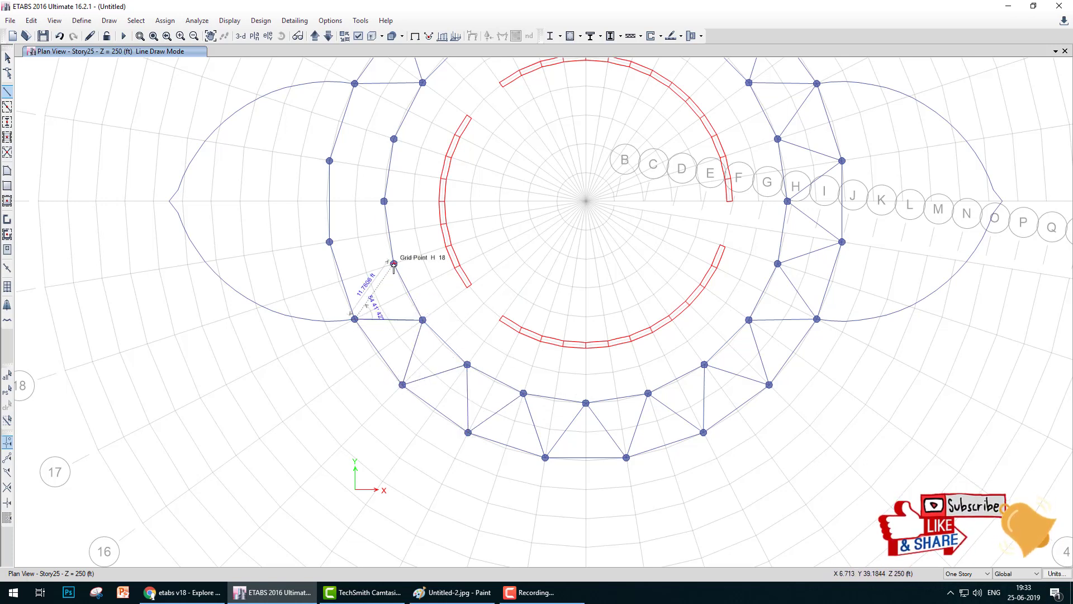
{"action": "left_click", "coordinate": [394, 263]}
{"action": "left_click", "coordinate": [330, 242]}
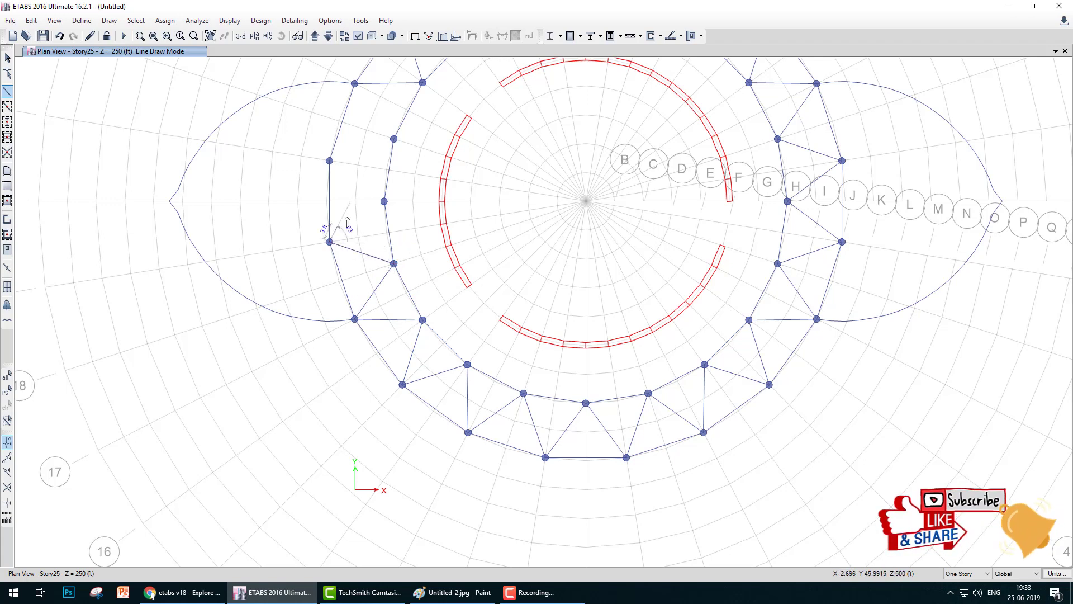
{"action": "left_click", "coordinate": [385, 201]}
- Close the zigzag beam ring from H-20 through J-21 and H-22 to J-23, and end the beam chain
{"action": "left_click", "coordinate": [329, 161]}
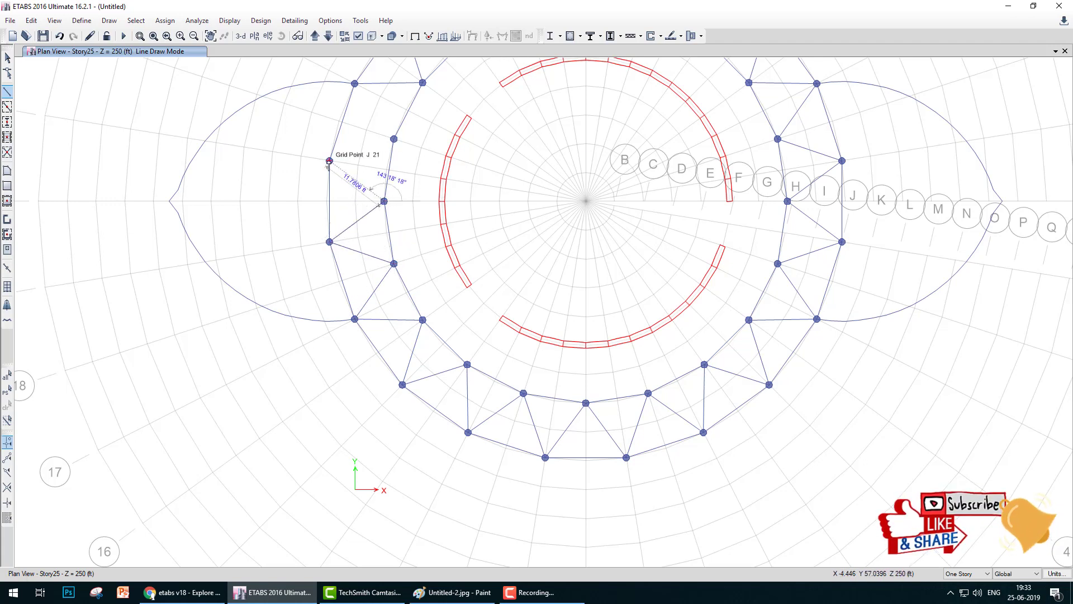
{"action": "left_click", "coordinate": [394, 139]}
{"action": "left_click", "coordinate": [354, 83]}
{"action": "scroll", "coordinate": [467, 287], "scroll_direction": "down", "scroll_amount": 1}
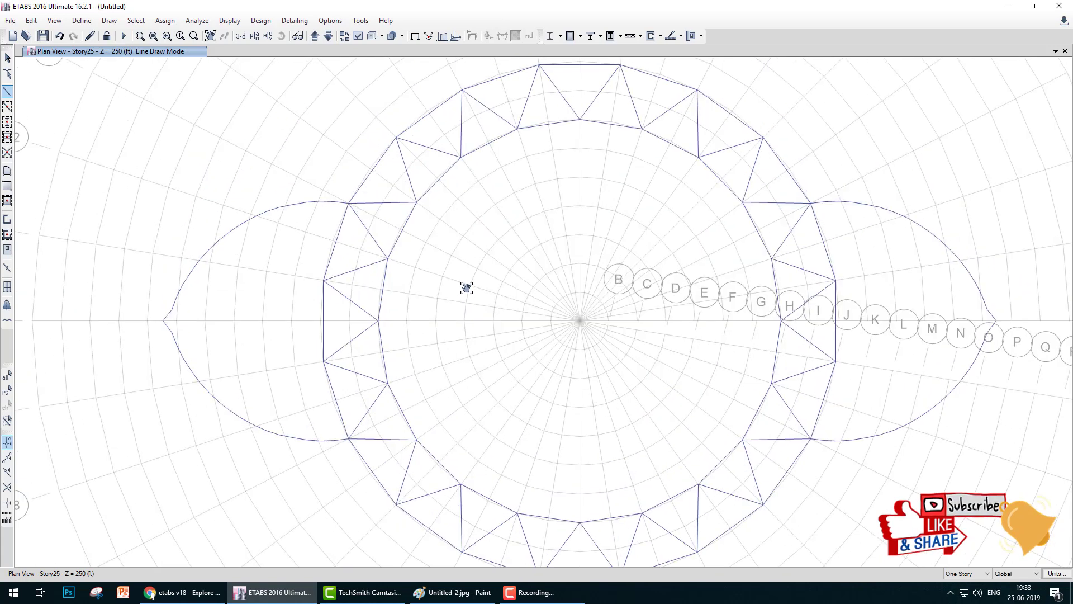
{"action": "scroll", "coordinate": [464, 274], "scroll_direction": "up", "scroll_amount": 1}
{"action": "right_click", "coordinate": [343, 238]}
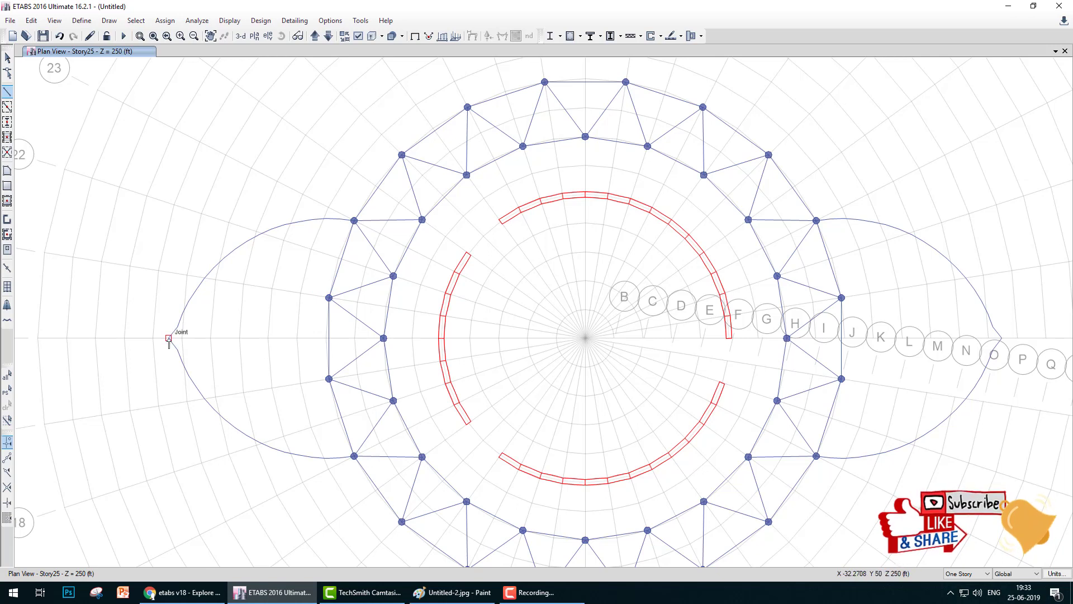
- Draw two beams from outer columns J-19 and J-21 to the tip of the left curved outline
{"action": "left_click", "coordinate": [330, 379]}
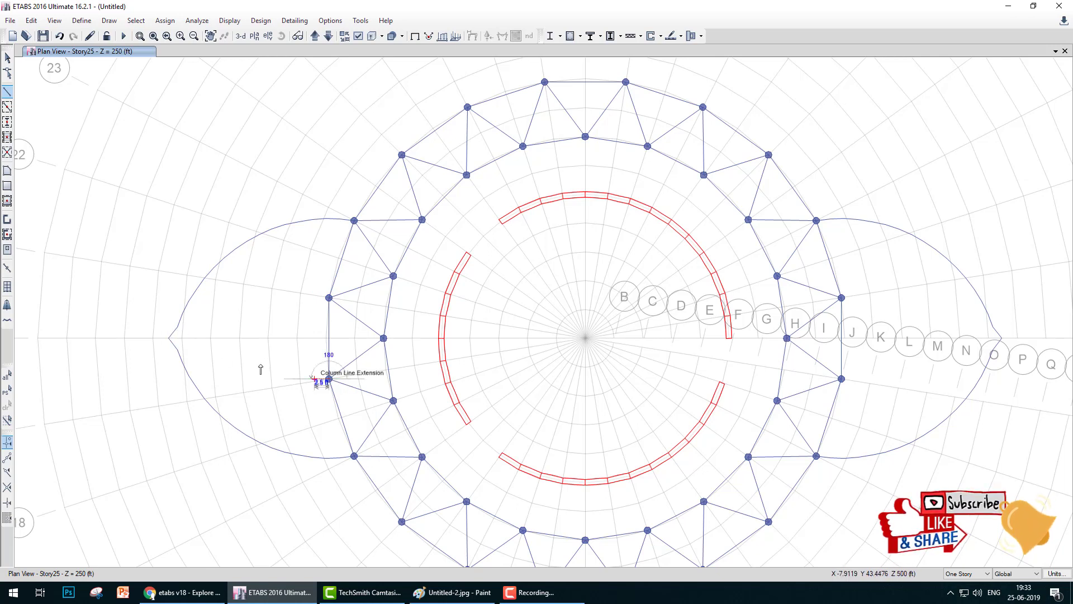
{"action": "left_click", "coordinate": [169, 338]}
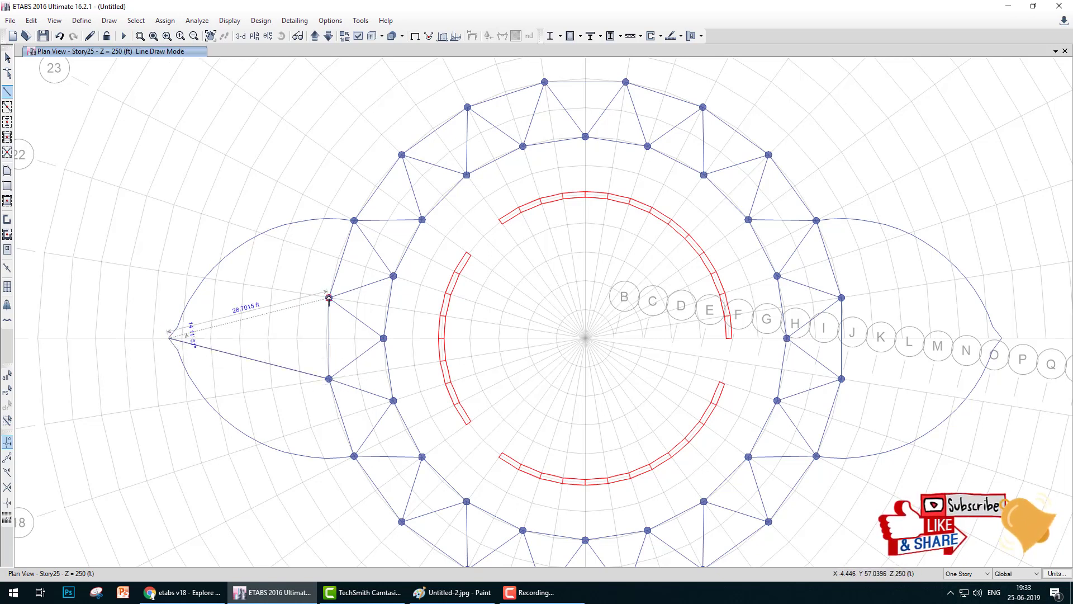
{"action": "left_click", "coordinate": [329, 298]}
{"action": "key", "text": "Escape"}
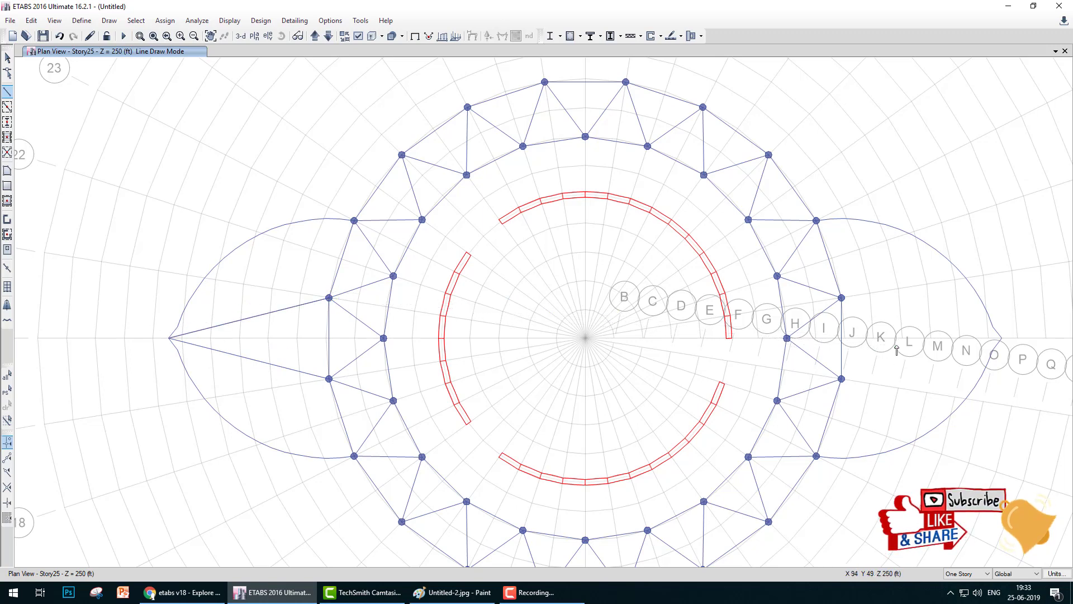
- Draw two beams from outer columns J-39 and J-1 to the tip of the right curved outline
{"action": "left_click", "coordinate": [842, 299]}
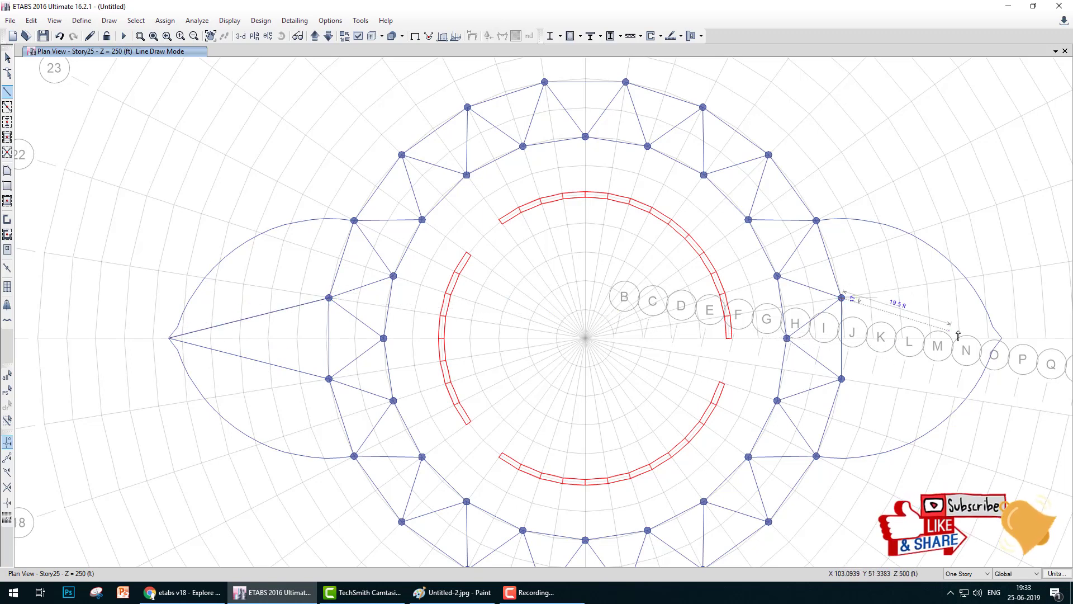
{"action": "left_click", "coordinate": [1002, 338]}
{"action": "left_click", "coordinate": [841, 379]}
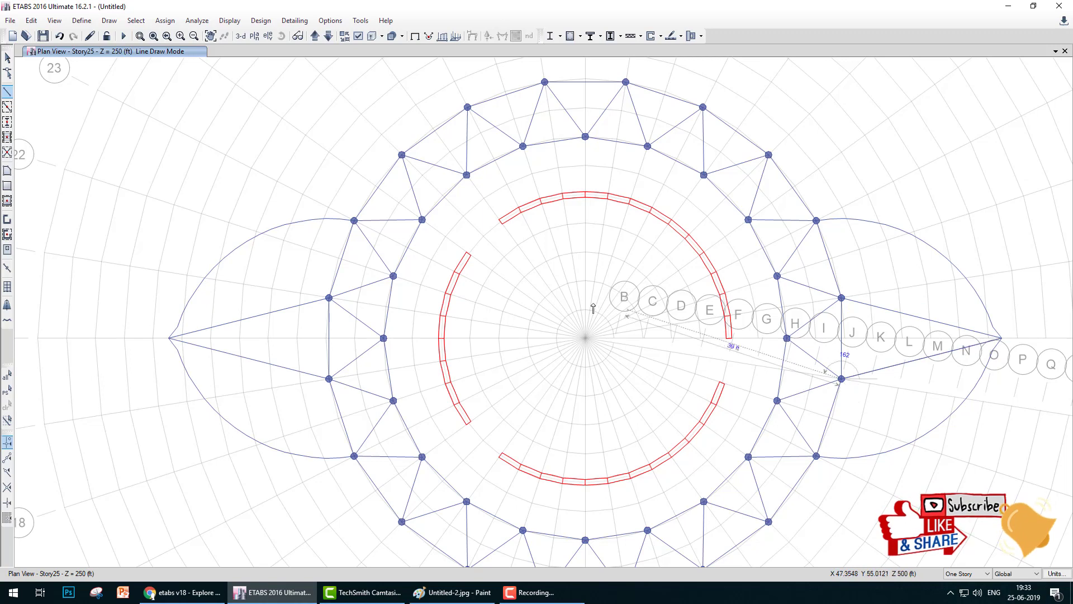
{"action": "key", "text": "Escape"}
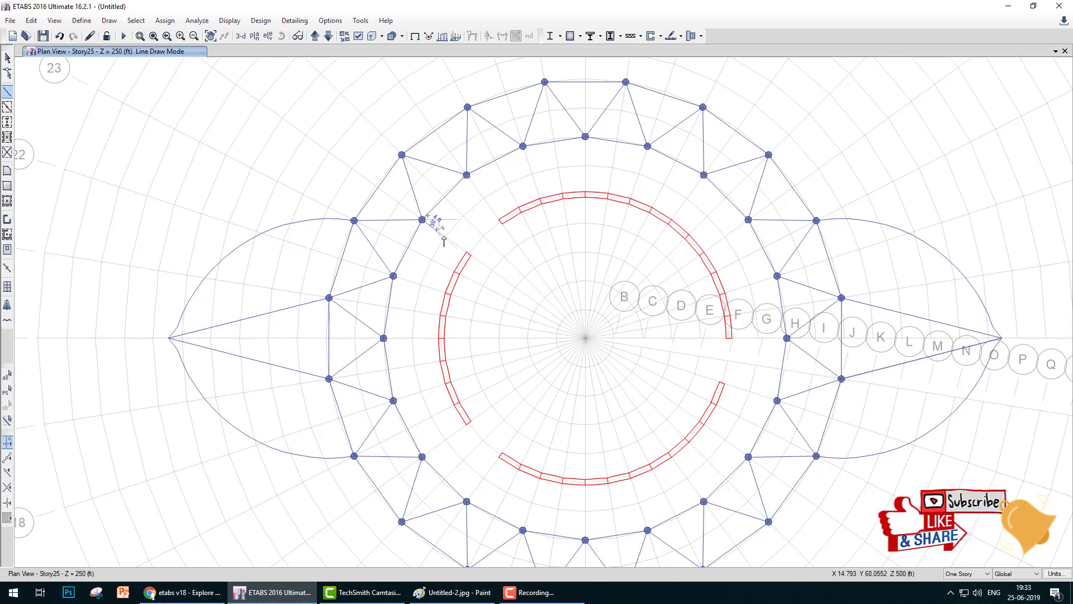
- Draw radial beams joining inner columns H-24, H-22, H-20, H-18 and H-16 to the left core wall on grid F
{"action": "left_click", "coordinate": [468, 255]}
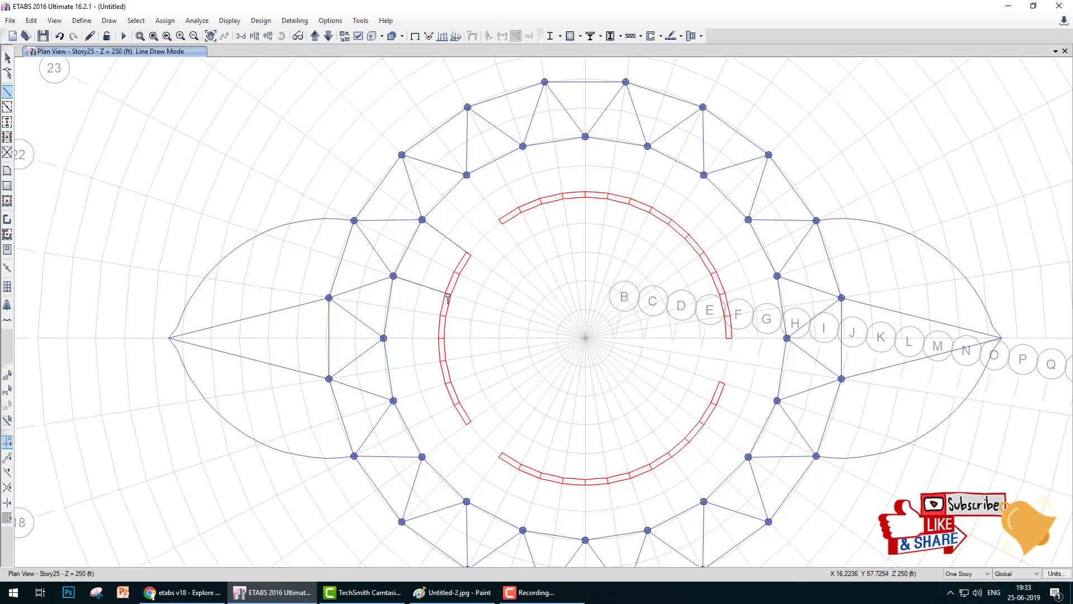
{"action": "left_click", "coordinate": [441, 338]}
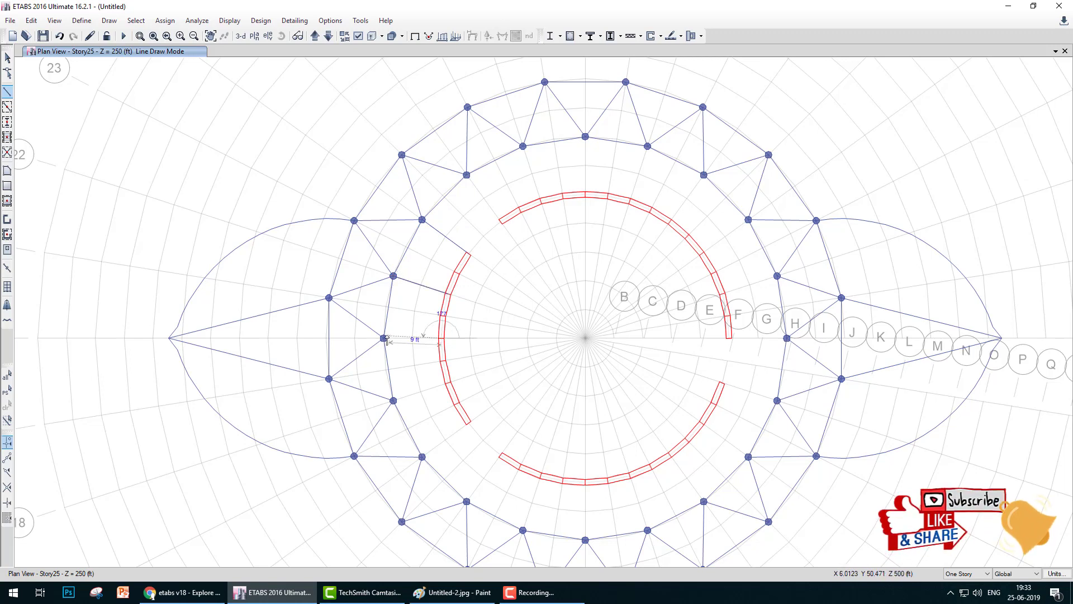
{"action": "left_click", "coordinate": [384, 339]}
{"action": "key", "text": "Escape"}
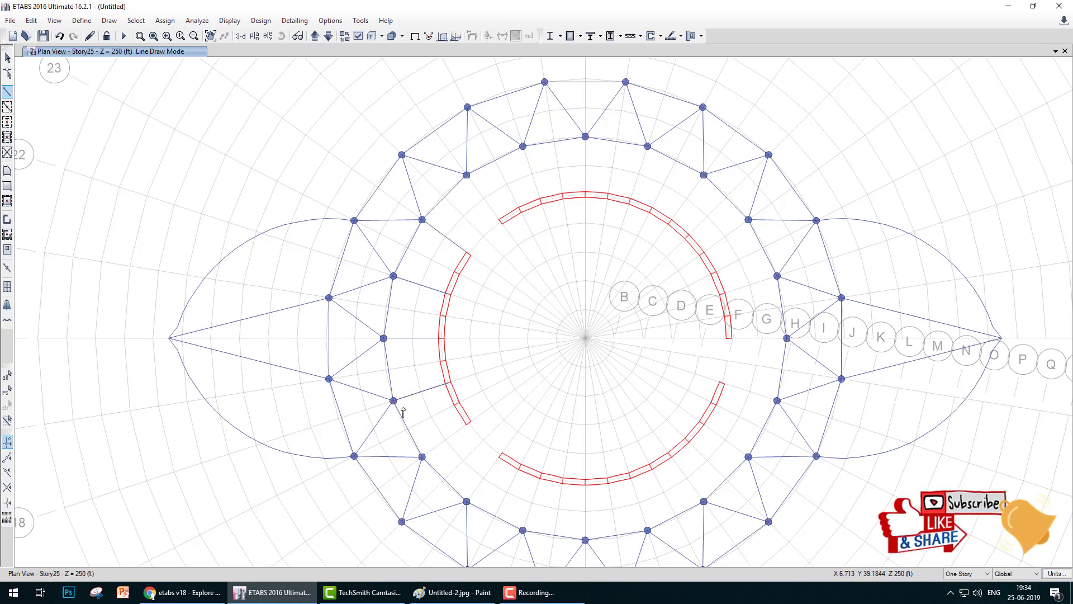
{"action": "middle_click_drag", "start_coordinate": [421, 417], "coordinate": [369, 214]}
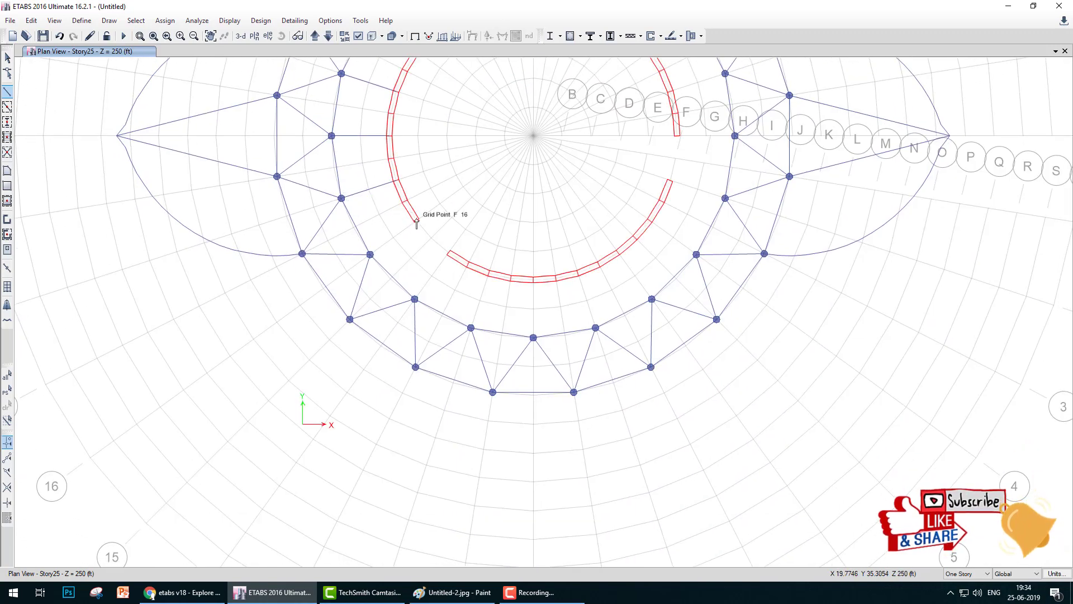
{"action": "left_click", "coordinate": [370, 256]}
{"action": "key", "text": "Escape"}
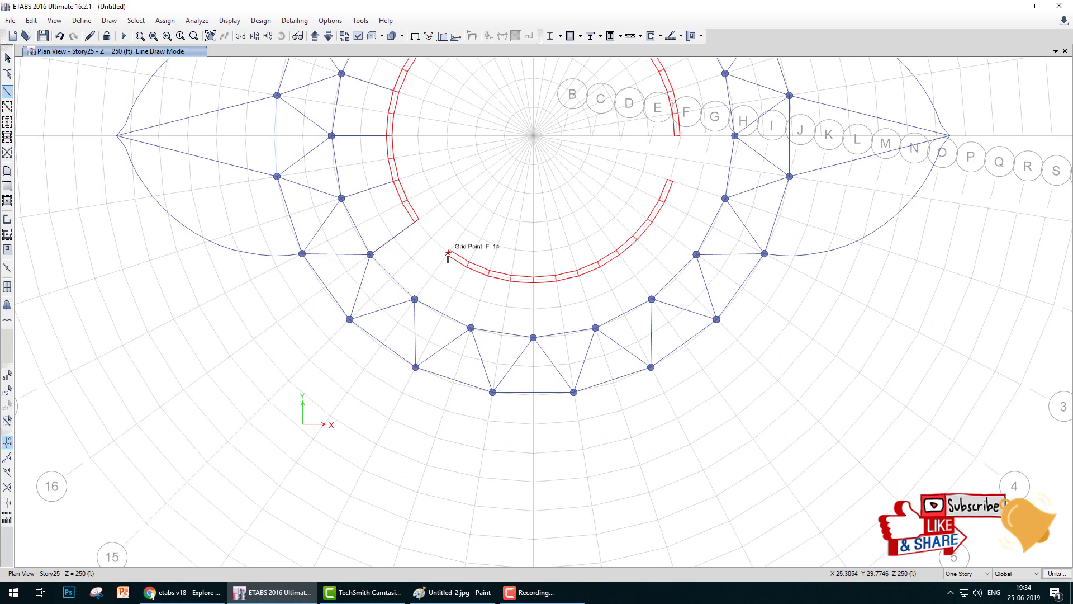
- Draw radial beams joining inner columns H-14, H-12, H-10 and H-8 to the lower core wall on grid F
{"action": "left_click", "coordinate": [415, 299]}
{"action": "key", "text": "Escape"}
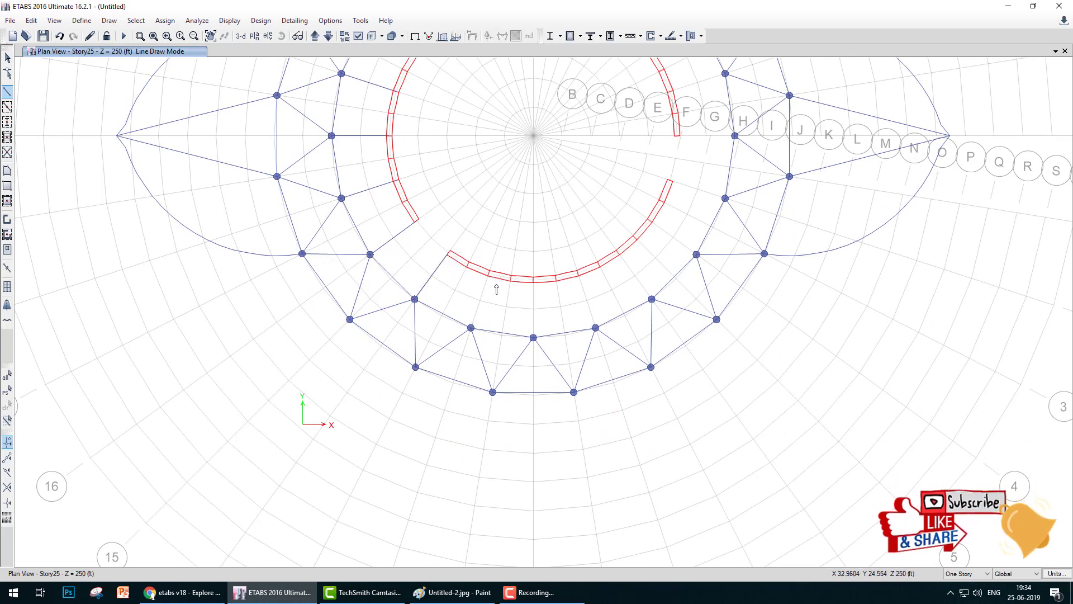
{"action": "left_click", "coordinate": [488, 274]}
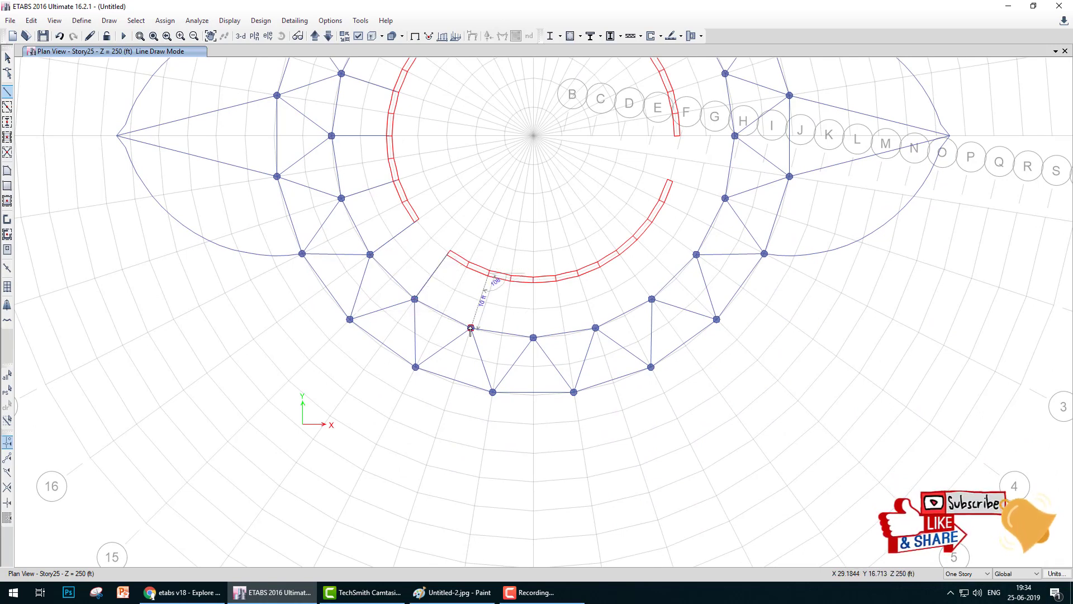
{"action": "left_click", "coordinate": [471, 328]}
{"action": "key", "text": "Escape"}
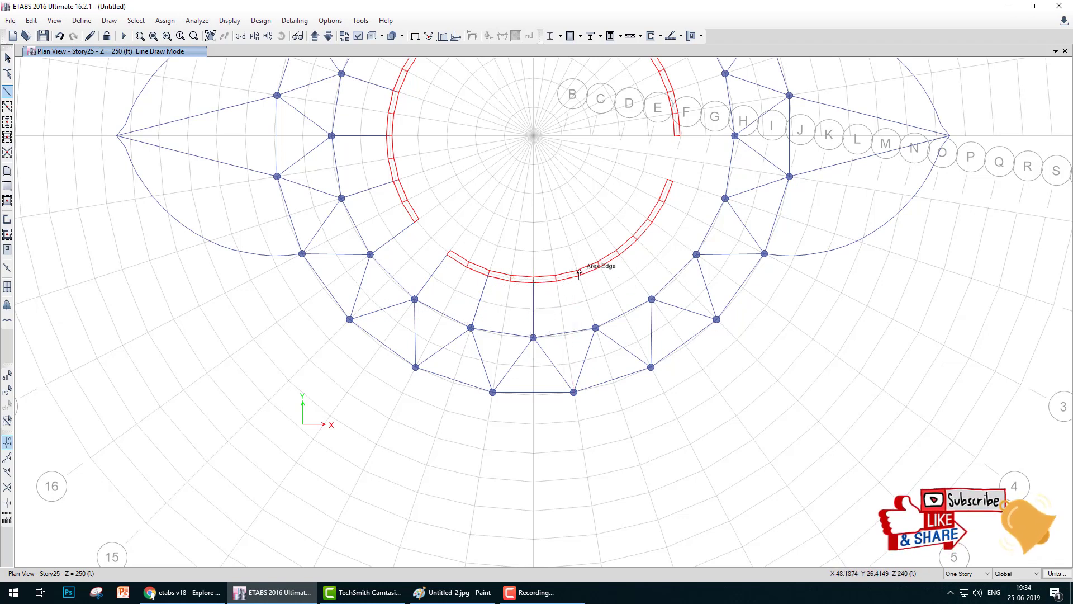
{"action": "left_click", "coordinate": [596, 329]}
{"action": "key", "text": "Escape"}
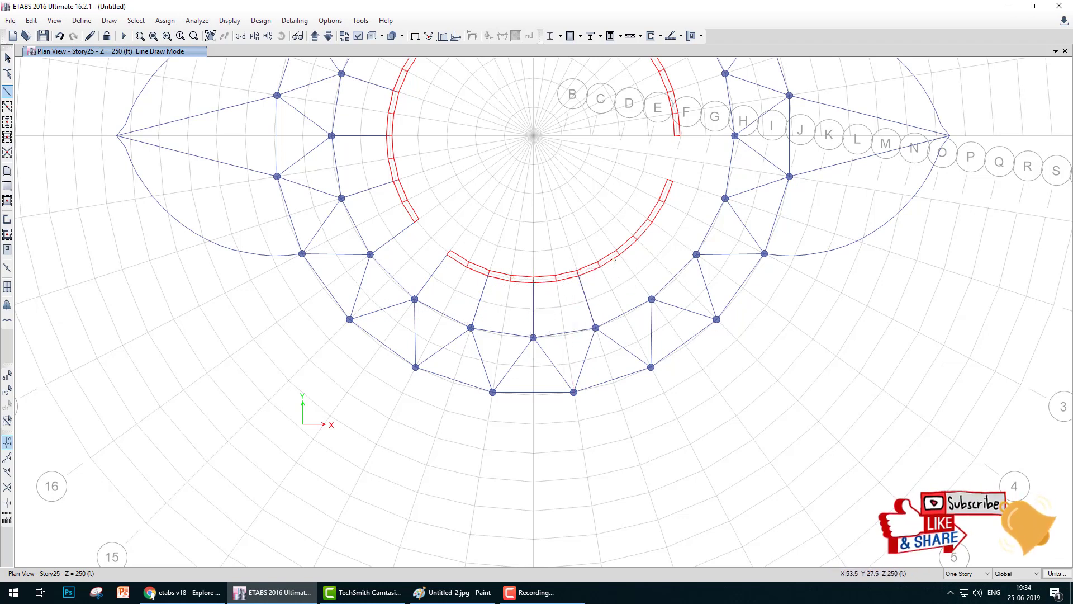
- Draw radial beams joining the lower core wall on grid F to inner columns H-6, H-4 and H-2
{"action": "left_click", "coordinate": [622, 261]}
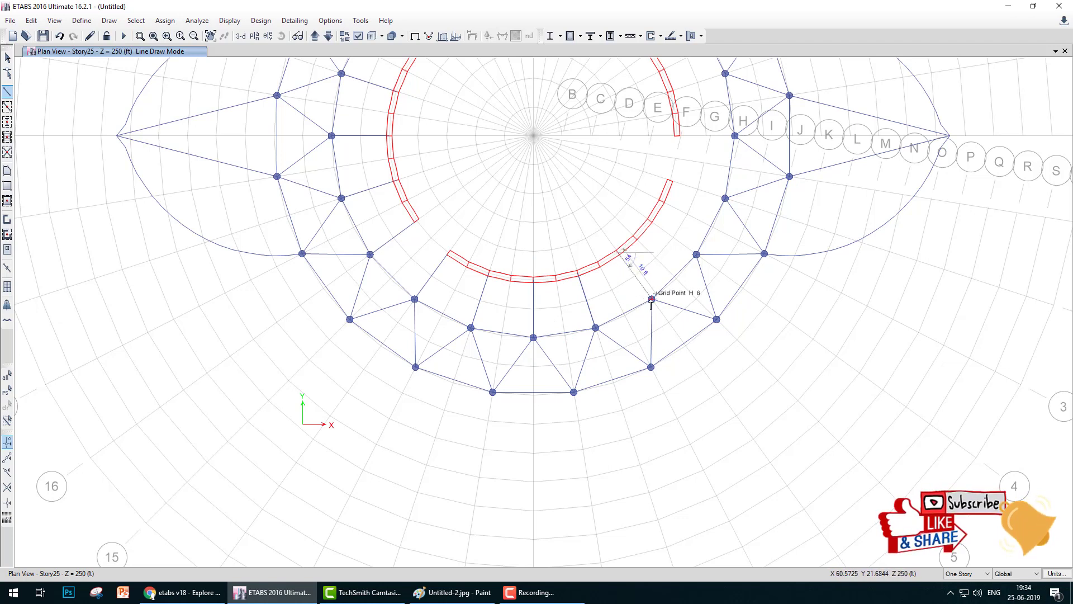
{"action": "left_click", "coordinate": [651, 301]}
{"action": "key", "text": "Escape"}
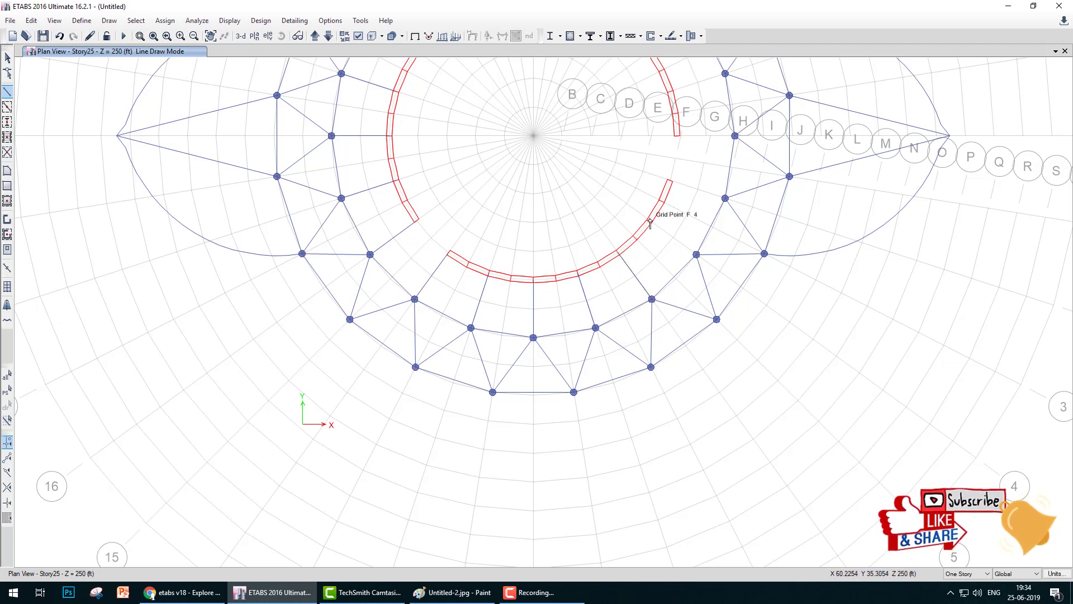
{"action": "middle_click_drag", "start_coordinate": [729, 225], "coordinate": [649, 378]}
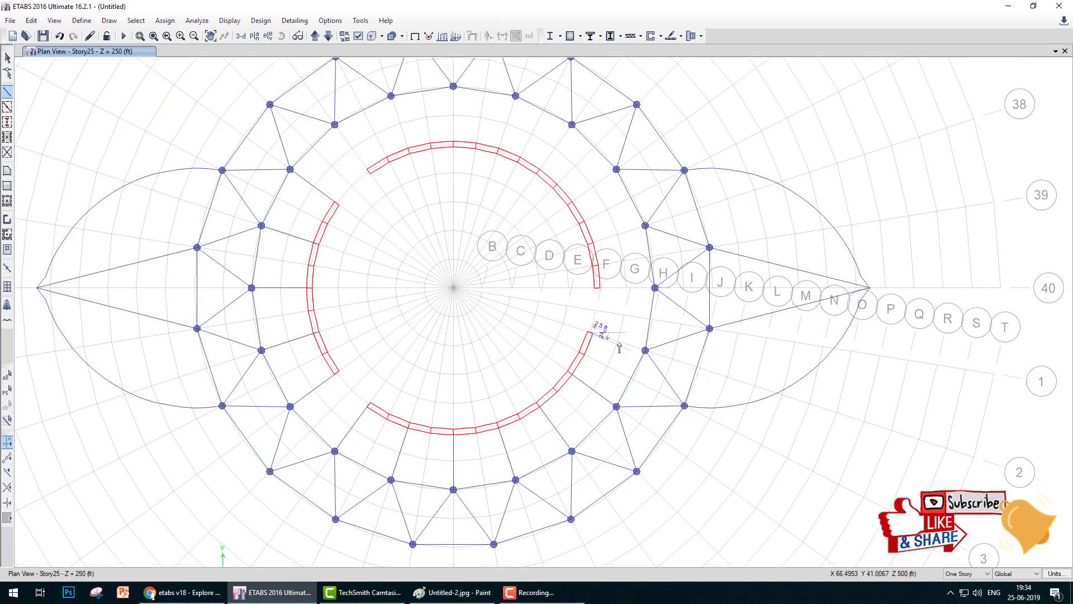
{"action": "double_click", "coordinate": [647, 351]}
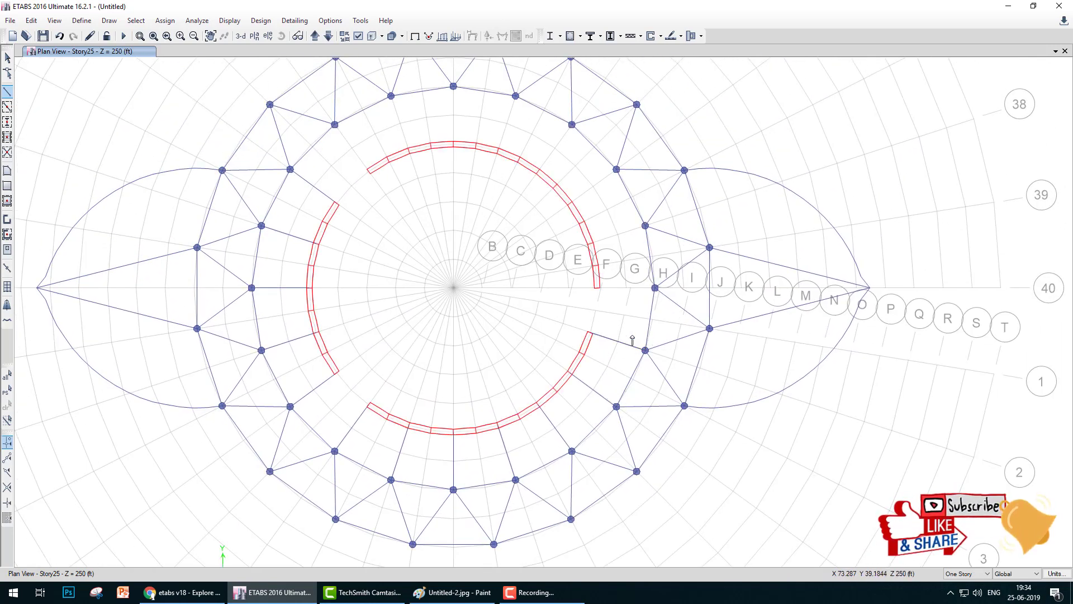
- Draw radial beams joining the upper core wall on grid F to inner columns H-40, H-38, H-36 and H-34
{"action": "left_click", "coordinate": [598, 289]}
{"action": "double_click", "coordinate": [655, 287]}
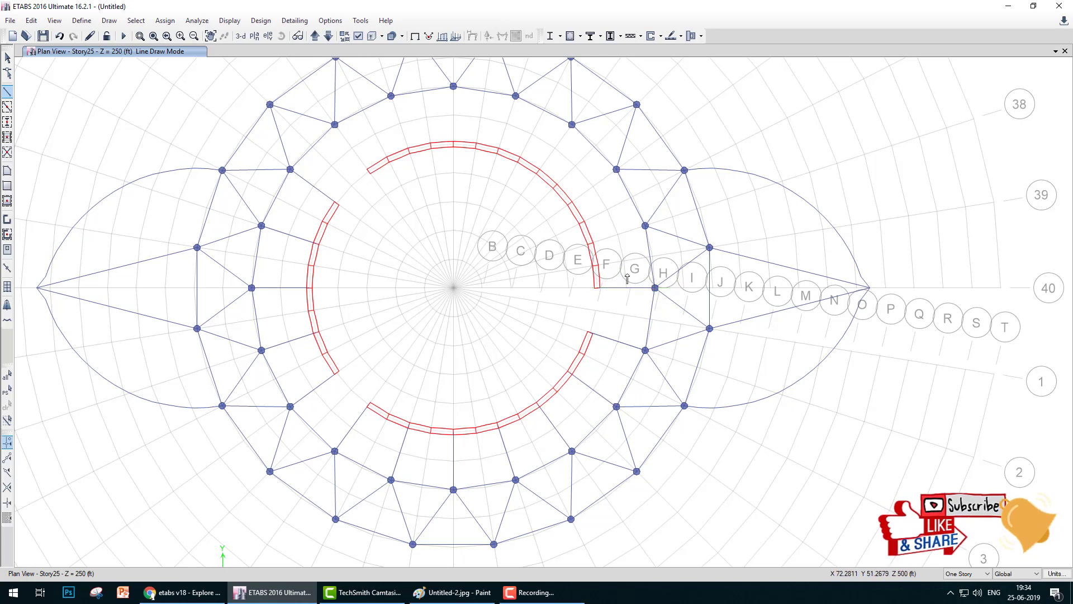
{"action": "double_click", "coordinate": [645, 226]}
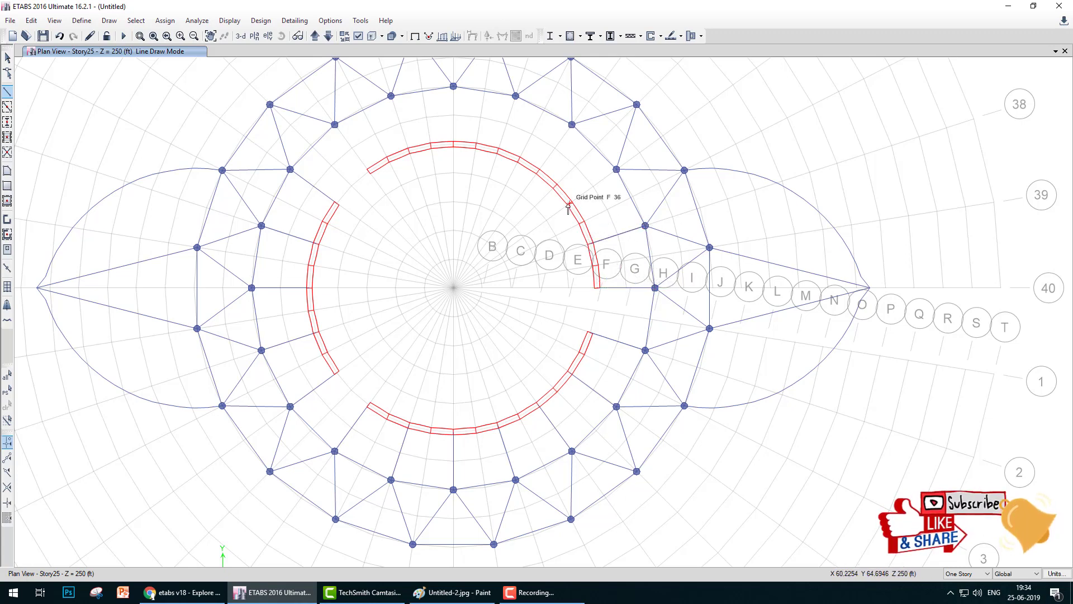
{"action": "left_click", "coordinate": [615, 169]}
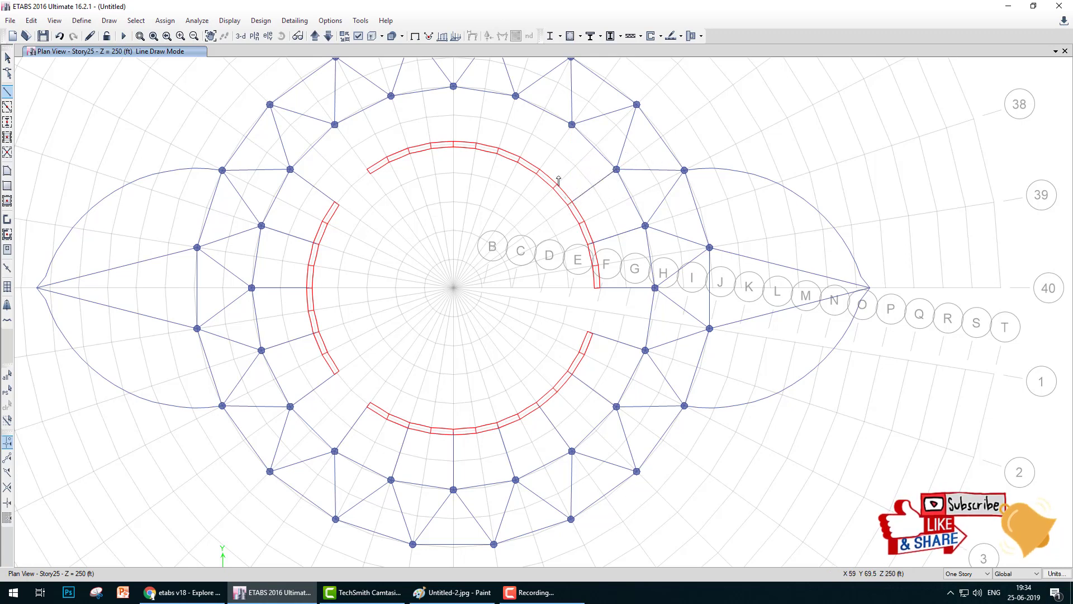
{"action": "left_click", "coordinate": [570, 126]}
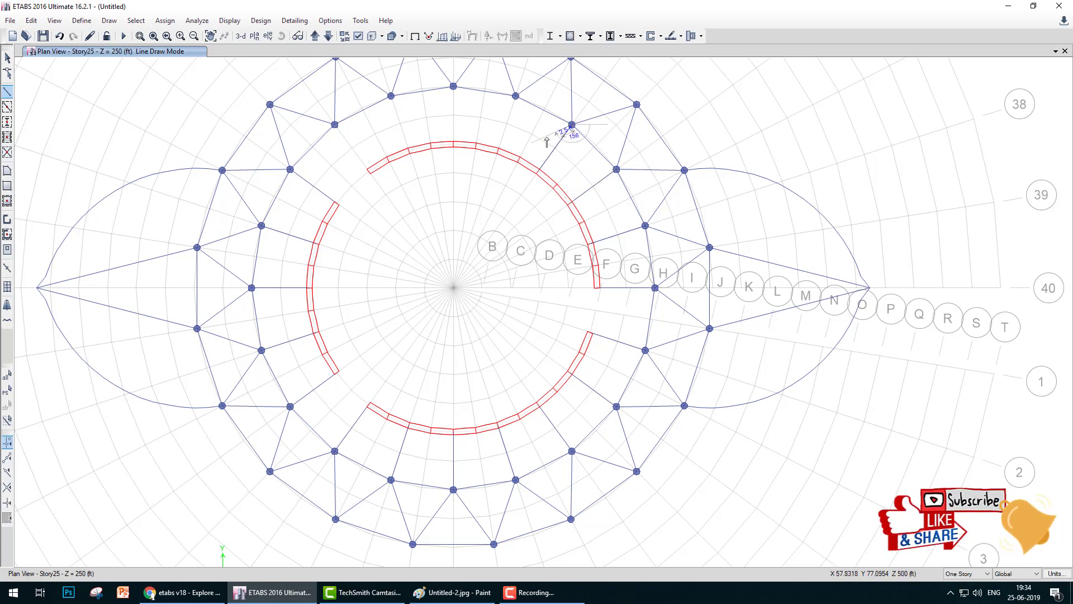
- Draw radial beams joining the upper core wall on grid F to inner columns H-32, H-30, H-28 and H-26
{"action": "left_click", "coordinate": [497, 152]}
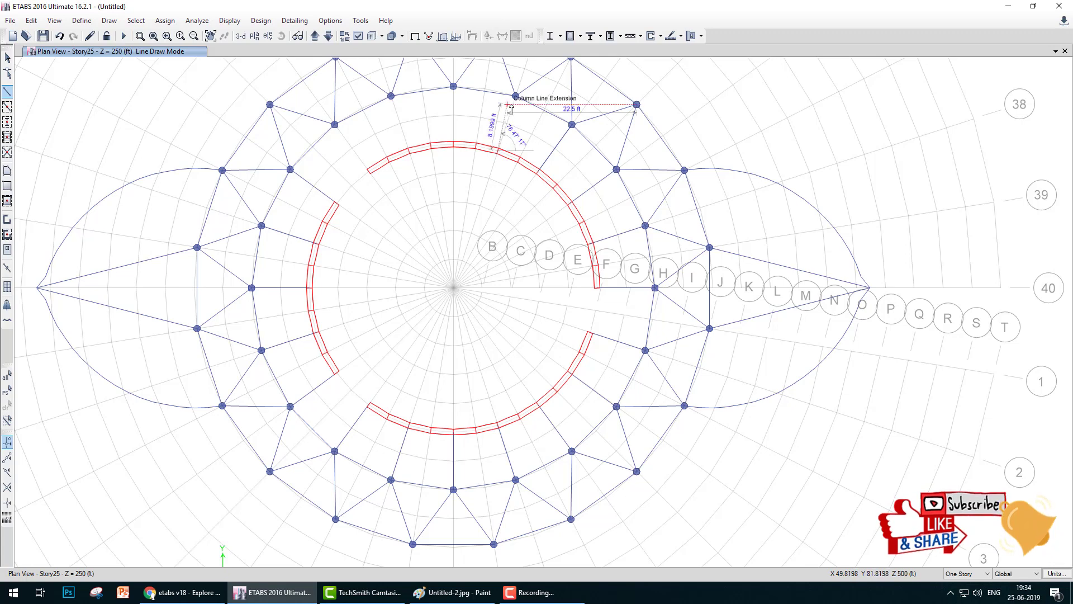
{"action": "double_click", "coordinate": [515, 98]}
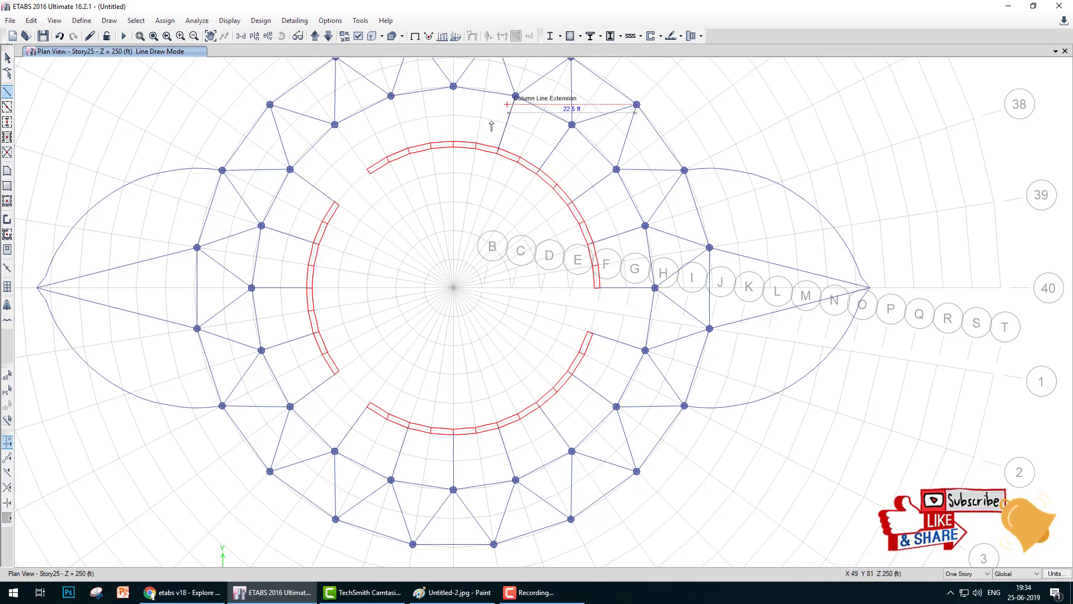
{"action": "left_click", "coordinate": [448, 138]}
{"action": "left_click", "coordinate": [453, 89]}
{"action": "right_click", "coordinate": [410, 152]}
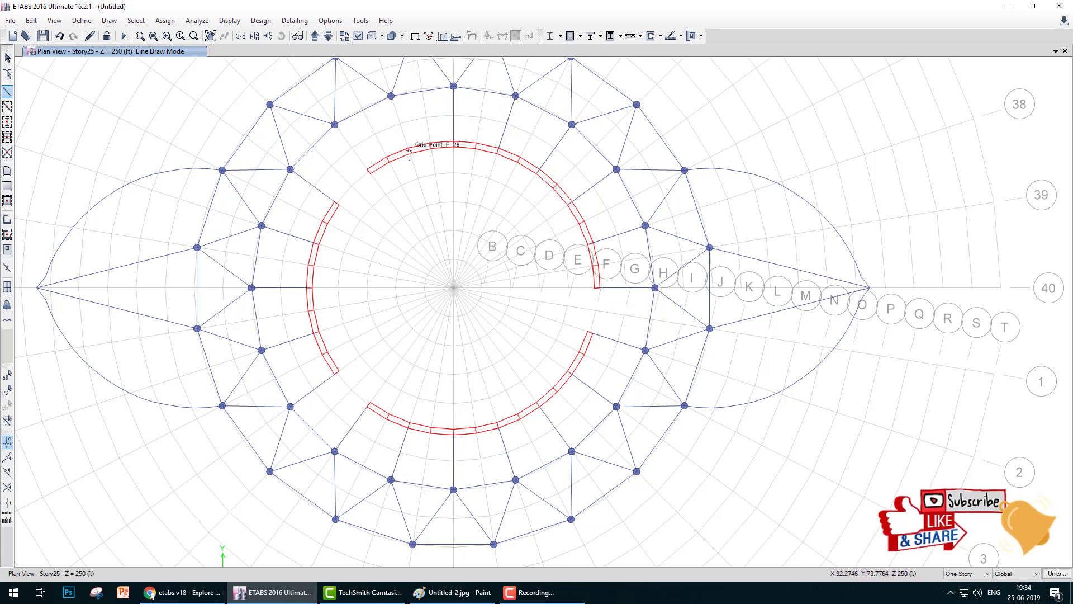
{"action": "left_click", "coordinate": [409, 151]}
{"action": "left_click", "coordinate": [391, 97]}
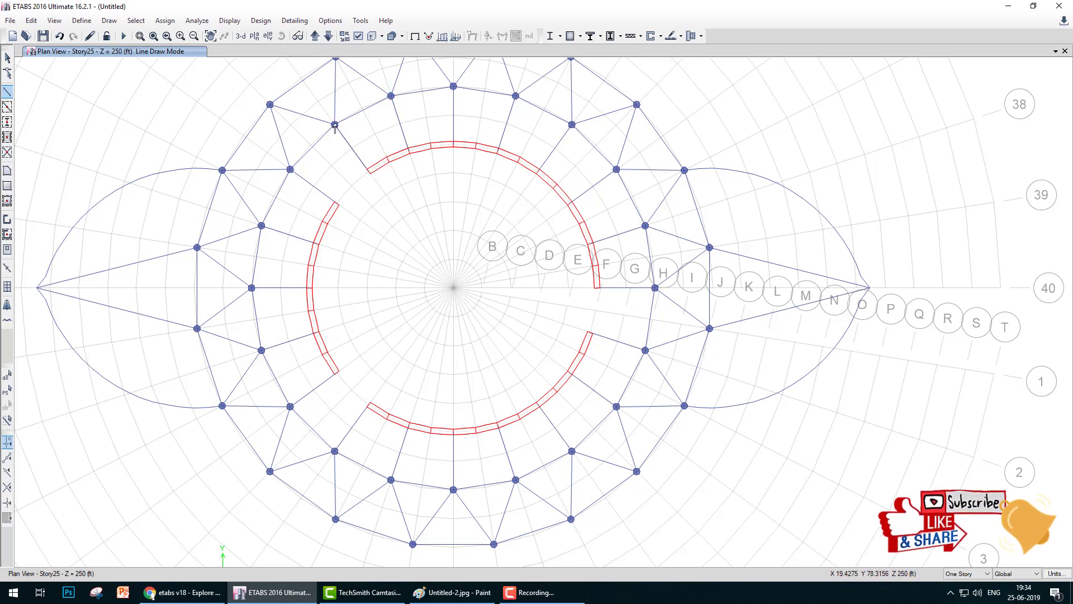
- Draw a beam from outer column J-25 to a joint on the upper curve of the left outline
{"action": "scroll", "coordinate": [438, 260], "scroll_direction": "down", "scroll_amount": 3}
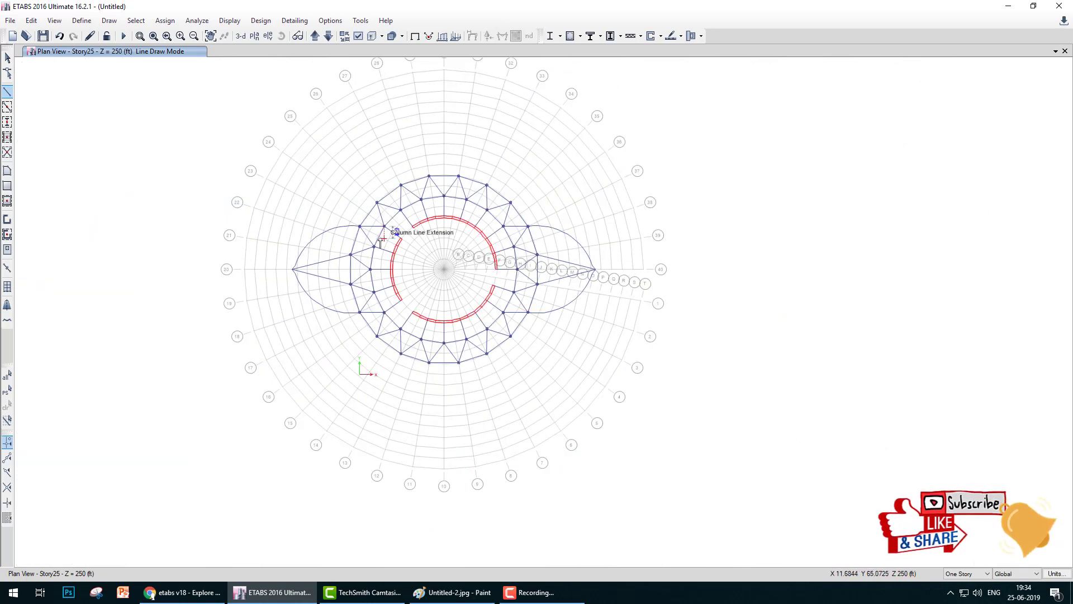
{"action": "scroll", "coordinate": [342, 221], "scroll_direction": "up", "scroll_amount": 3}
{"action": "scroll", "coordinate": [407, 192], "scroll_direction": "up", "scroll_amount": 3}
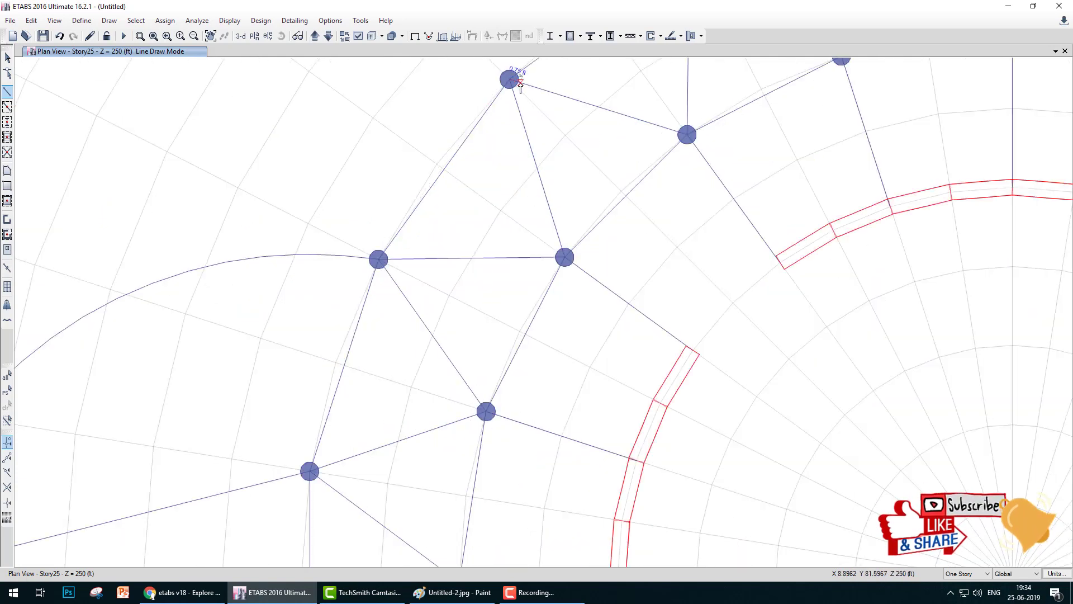
{"action": "scroll", "coordinate": [490, 196], "scroll_direction": "down", "scroll_amount": 3}
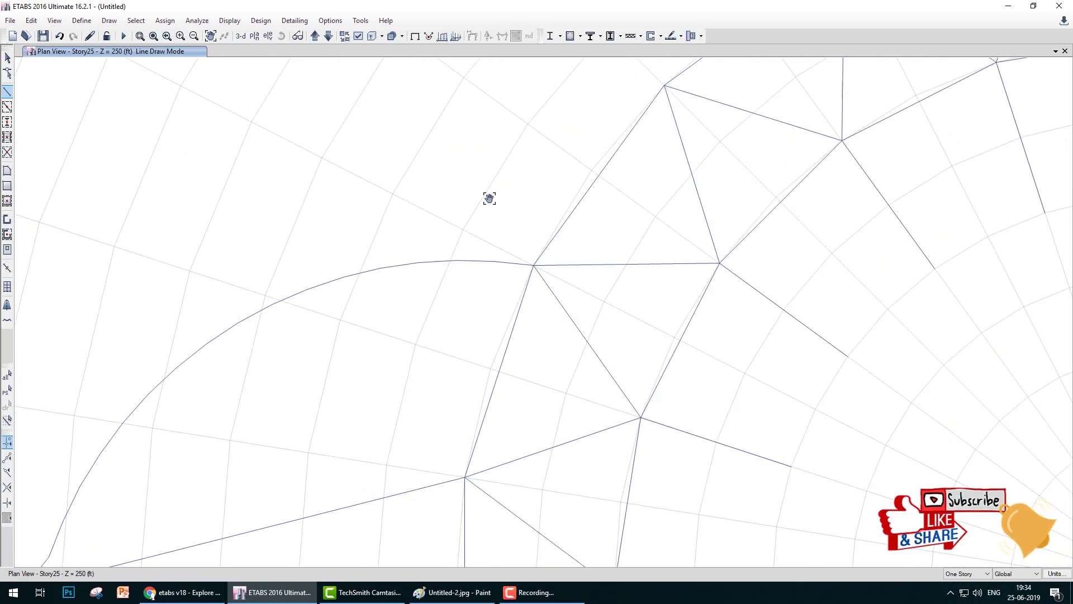
{"action": "scroll", "coordinate": [438, 235], "scroll_direction": "up", "scroll_amount": 3}
{"action": "left_click", "coordinate": [419, 264]}
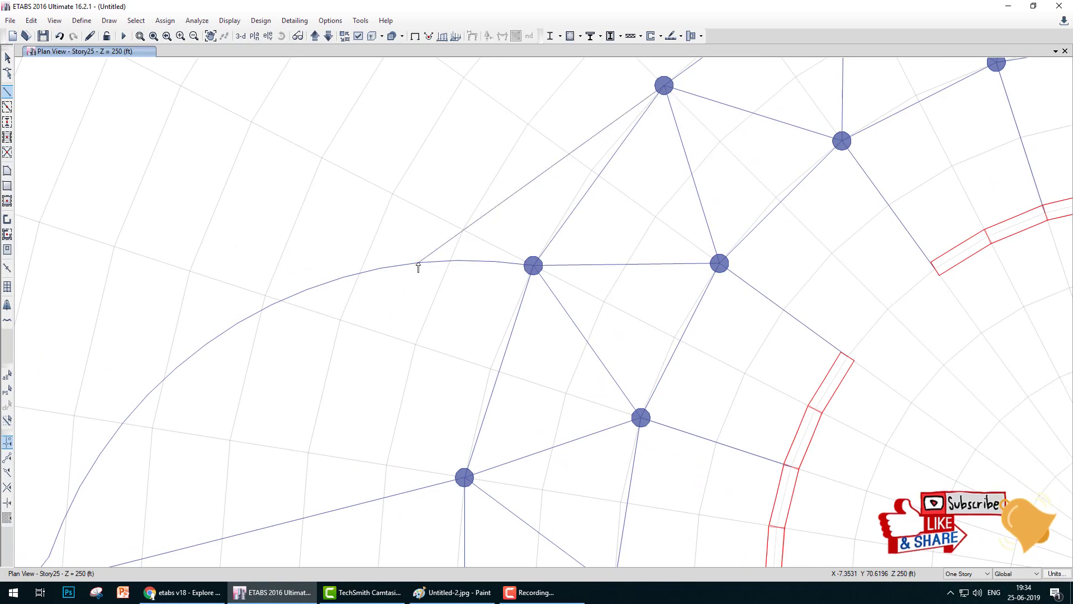
{"action": "right_click", "coordinate": [419, 264]}
- Draw a beam from outer column J-15 to the matching joint on the lower curve of the left outline
{"action": "scroll", "coordinate": [426, 262], "scroll_direction": "down", "scroll_amount": 6}
{"action": "middle_click_drag", "start_coordinate": [426, 263], "coordinate": [424, 194]}
{"action": "scroll", "coordinate": [420, 324], "scroll_direction": "up", "scroll_amount": 6}
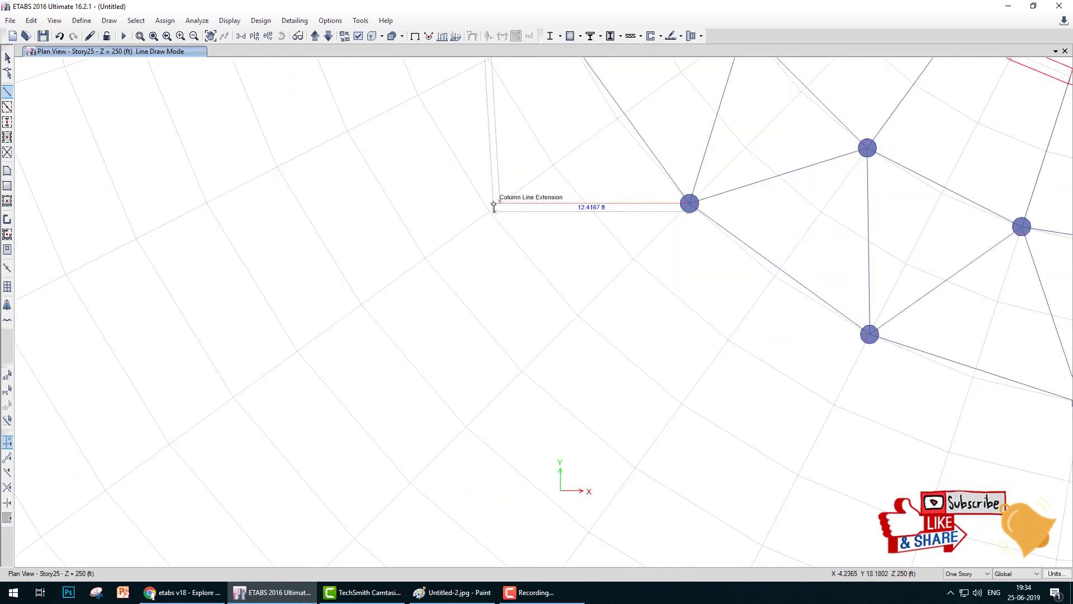
{"action": "middle_click_drag", "start_coordinate": [522, 144], "coordinate": [448, 369]}
{"action": "scroll", "coordinate": [473, 342], "scroll_direction": "down", "scroll_amount": 3}
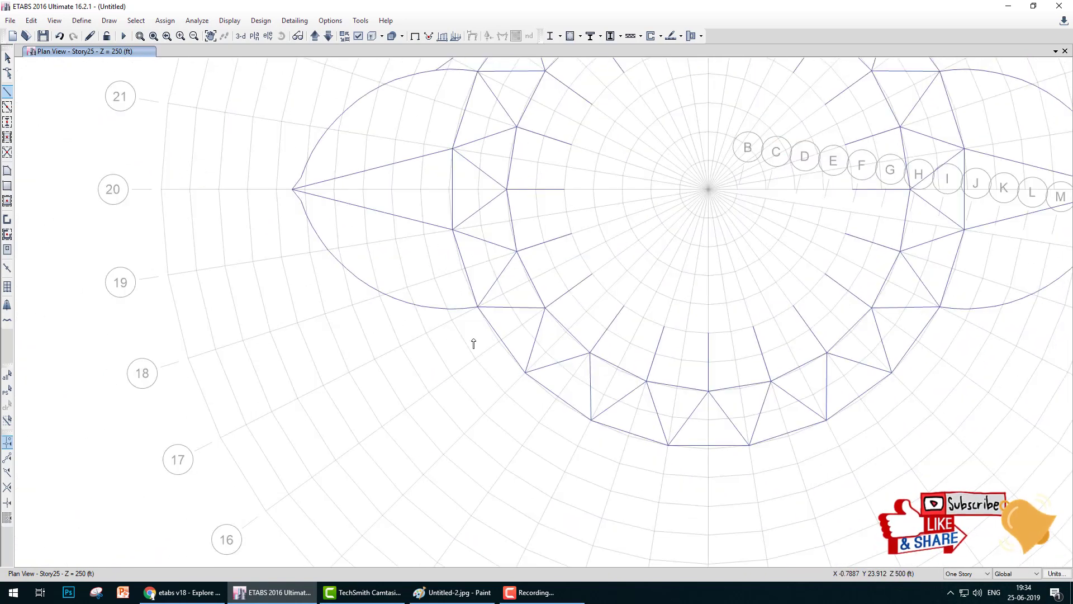
{"action": "left_click", "coordinate": [525, 372]}
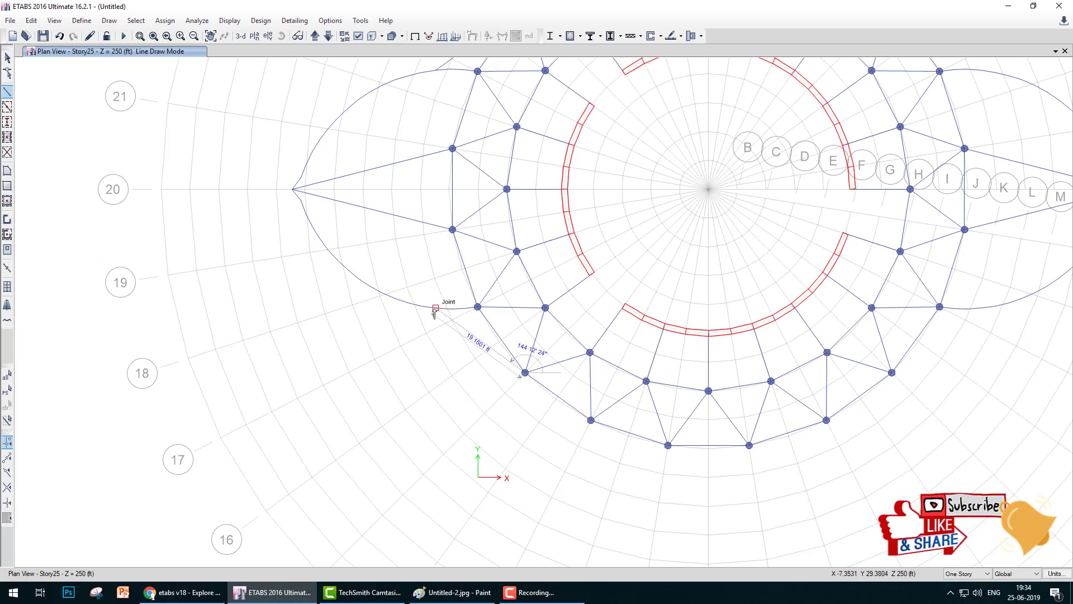
{"action": "left_click", "coordinate": [438, 307]}
- Draw a beam from outer column J-5 to the lower curve of the right outline
{"action": "middle_click_drag", "start_coordinate": [936, 405], "coordinate": [559, 400]}
{"action": "scroll", "coordinate": [558, 398], "scroll_direction": "up", "scroll_amount": 3}
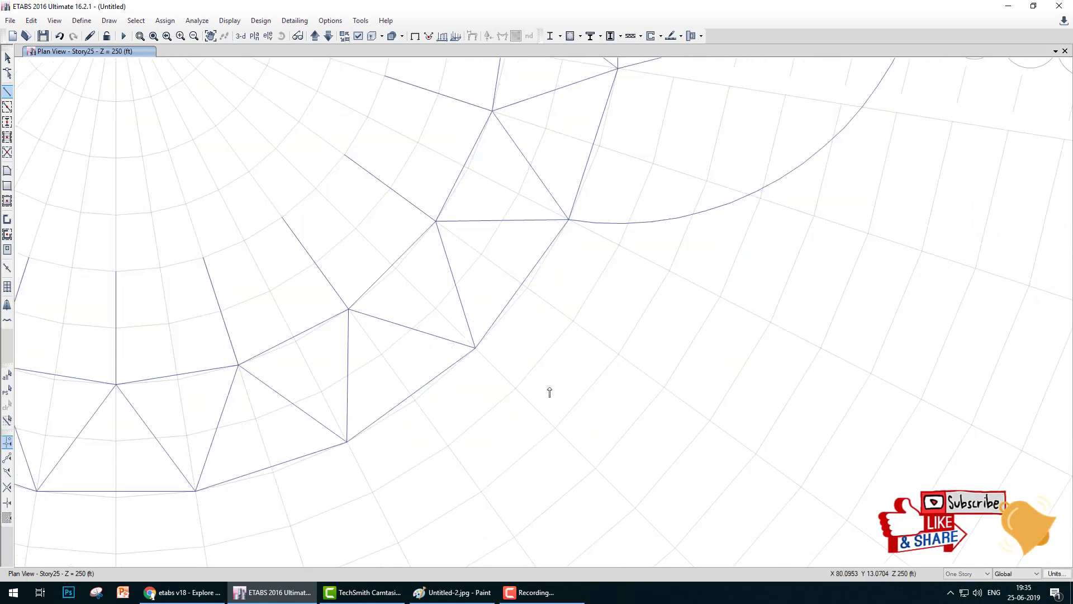
- Draw a straight beam from the joint on the right wing's lower curved edge to the outer column at about 45° below the X axis
{"action": "left_click", "coordinate": [437, 328]}
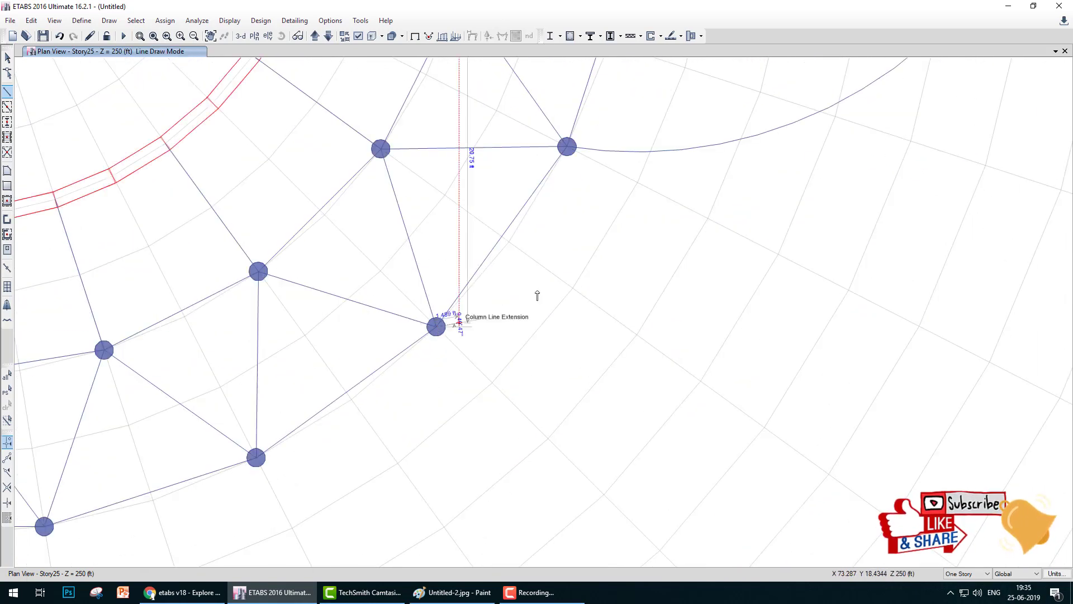
{"action": "right_click", "coordinate": [681, 150]}
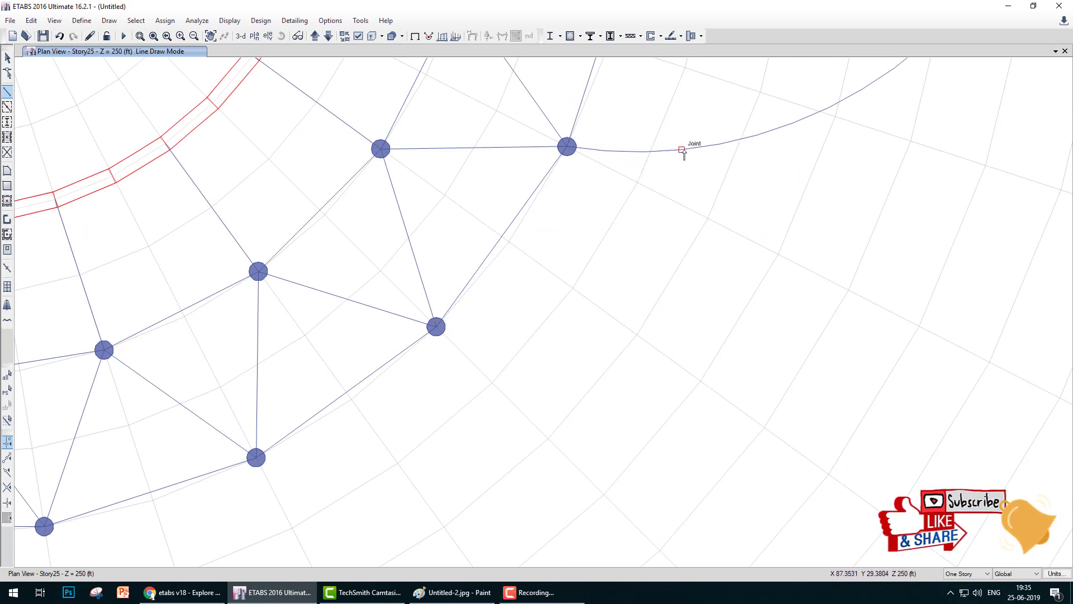
{"action": "left_click", "coordinate": [682, 150]}
{"action": "left_click", "coordinate": [436, 325]}
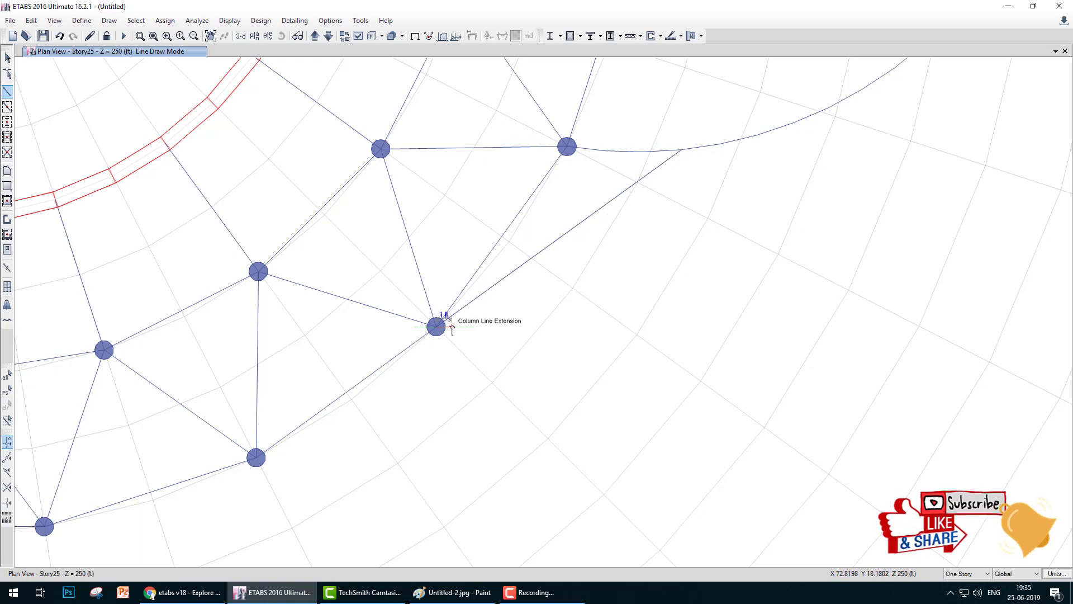
- Draw the mirrored straight beam from the joint on the right wing's upper curved edge to the outer column at about 45°
{"action": "scroll", "coordinate": [436, 326], "scroll_direction": "down", "scroll_amount": 3}
{"action": "middle_click_drag", "start_coordinate": [563, 80], "coordinate": [486, 340]}
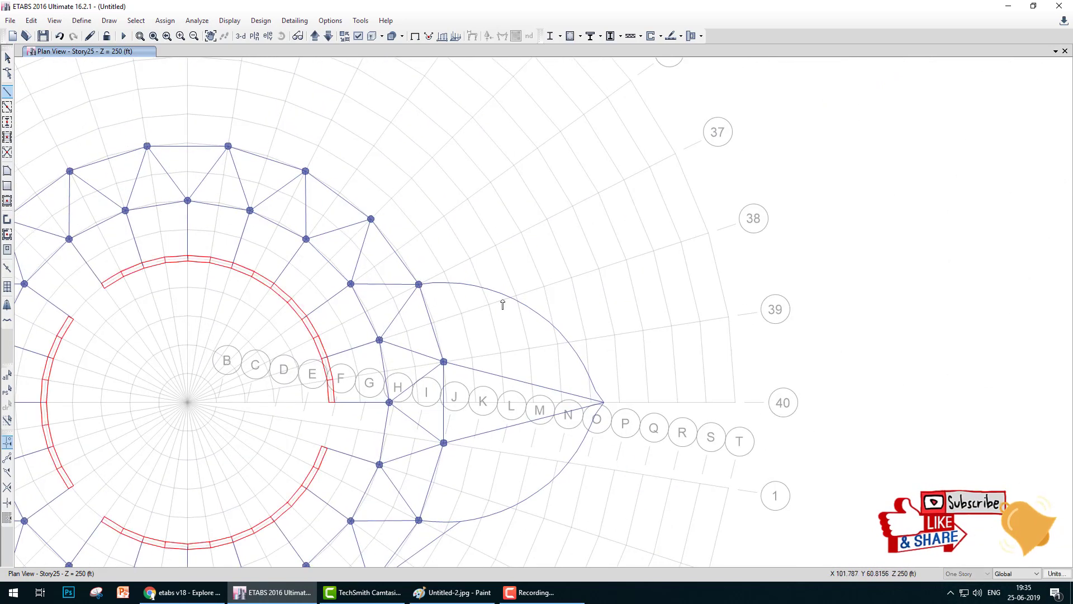
{"action": "scroll", "coordinate": [465, 289], "scroll_direction": "up", "scroll_amount": 3}
{"action": "left_click", "coordinate": [451, 278]}
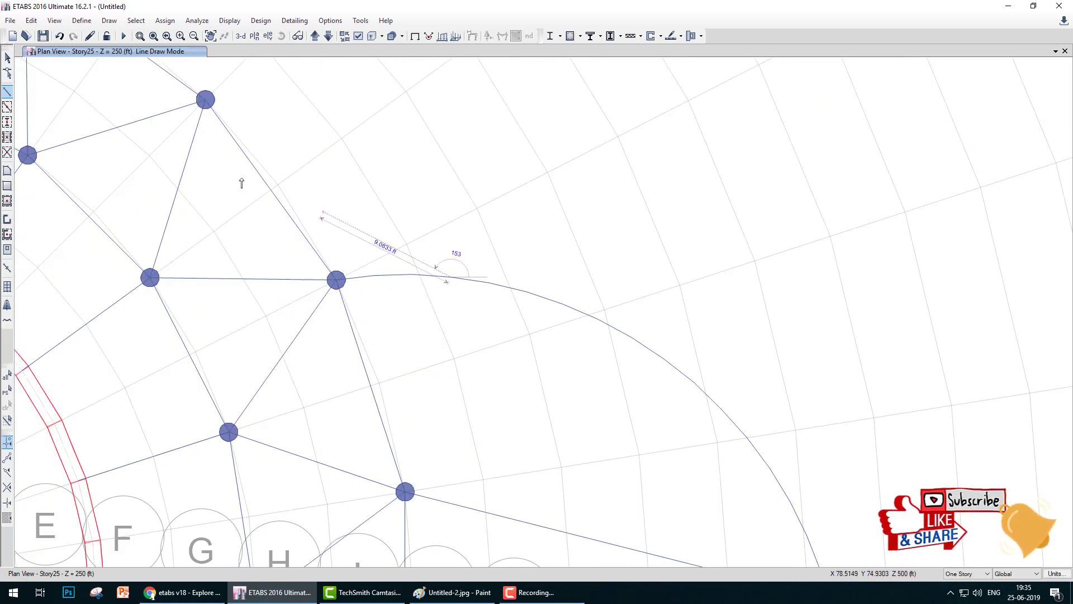
{"action": "left_click", "coordinate": [205, 99]}
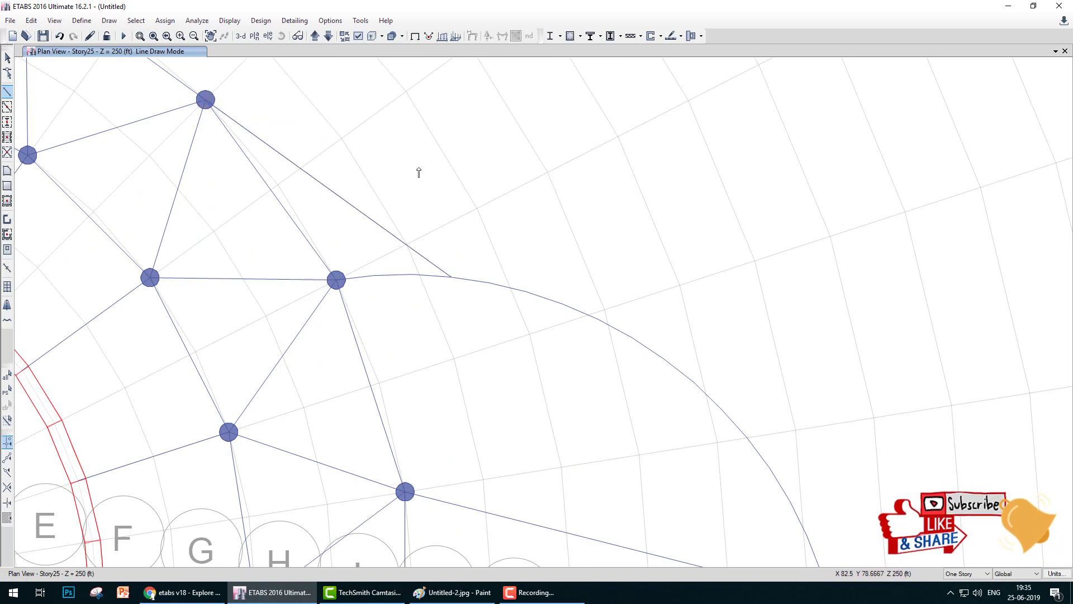
- Start floor area drawing on the Story25 plan and choose the section property for the new area
{"action": "scroll", "coordinate": [575, 271], "scroll_direction": "down", "scroll_amount": 5}
{"action": "scroll", "coordinate": [542, 263], "scroll_direction": "up", "scroll_amount": 2}
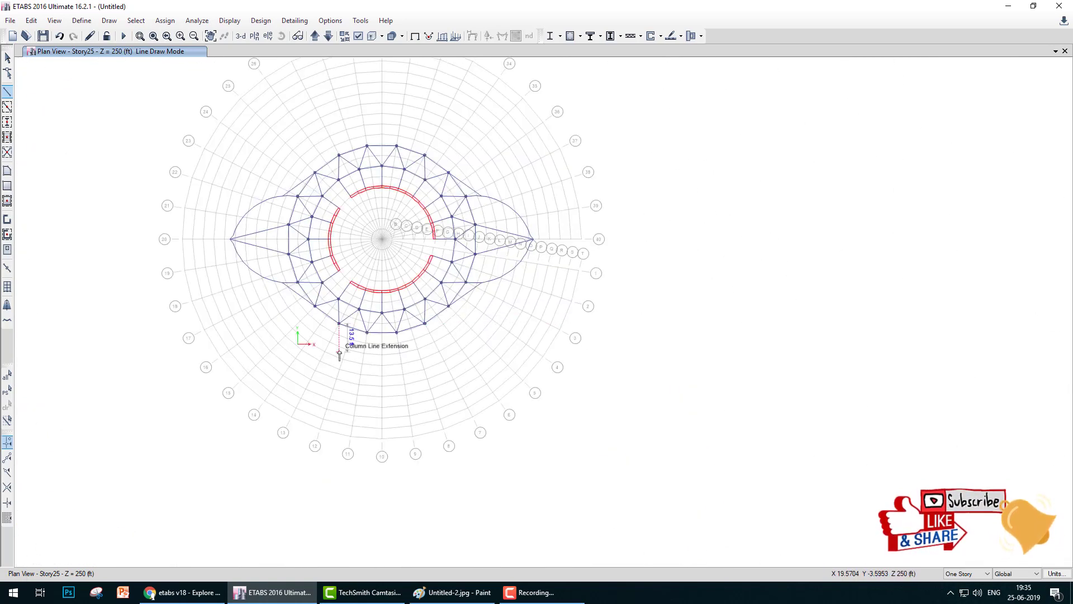
{"action": "middle_click_drag", "start_coordinate": [341, 353], "coordinate": [344, 407]}
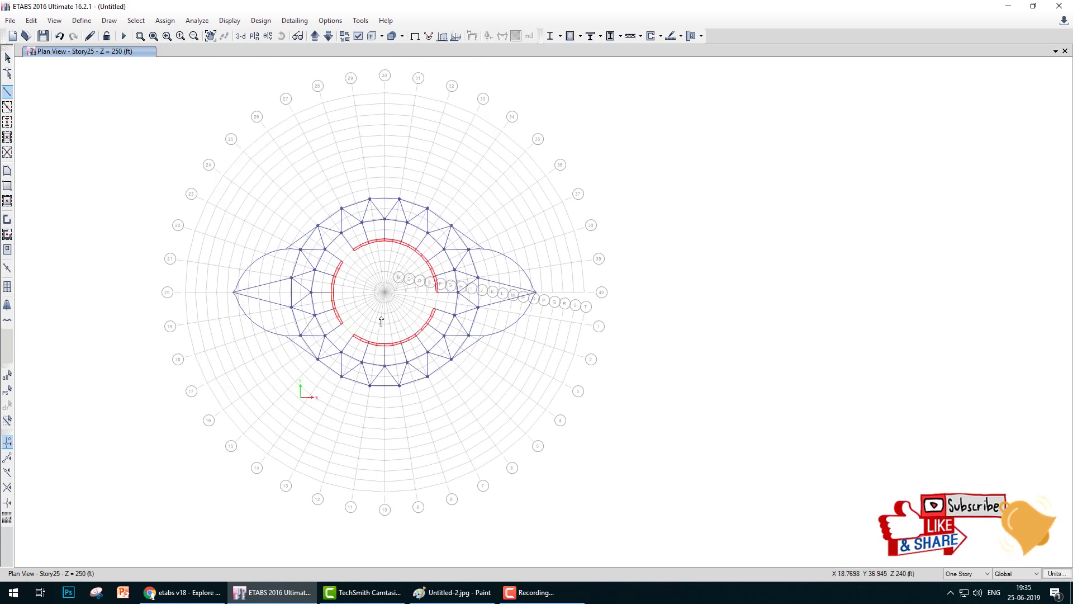
{"action": "scroll", "coordinate": [484, 364], "scroll_direction": "up", "scroll_amount": 3}
{"action": "scroll", "coordinate": [479, 364], "scroll_direction": "down", "scroll_amount": 3}
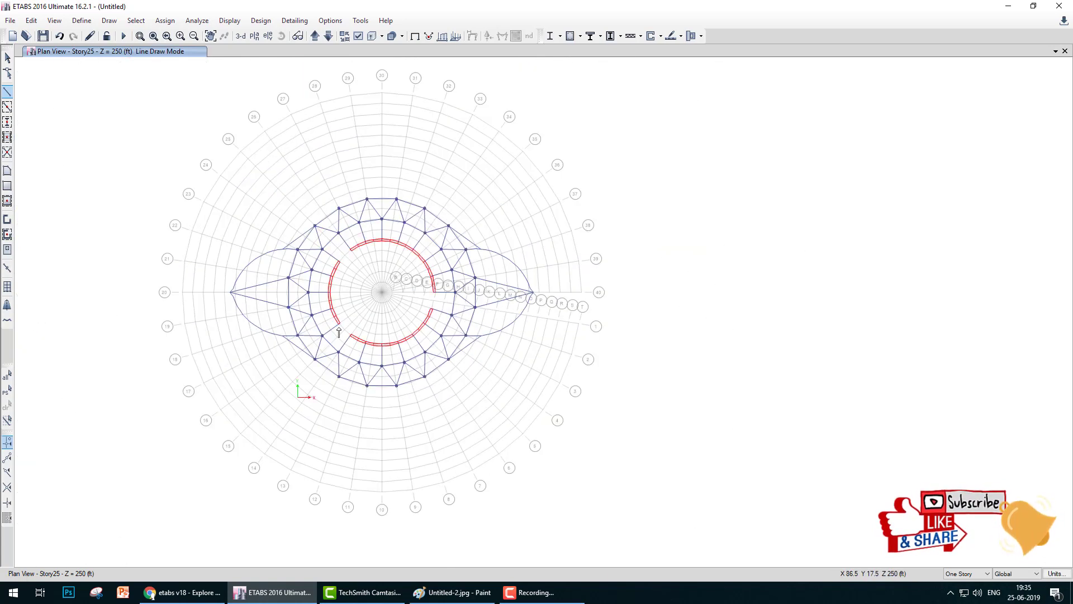
{"action": "middle_click_drag", "start_coordinate": [336, 329], "coordinate": [393, 345]}
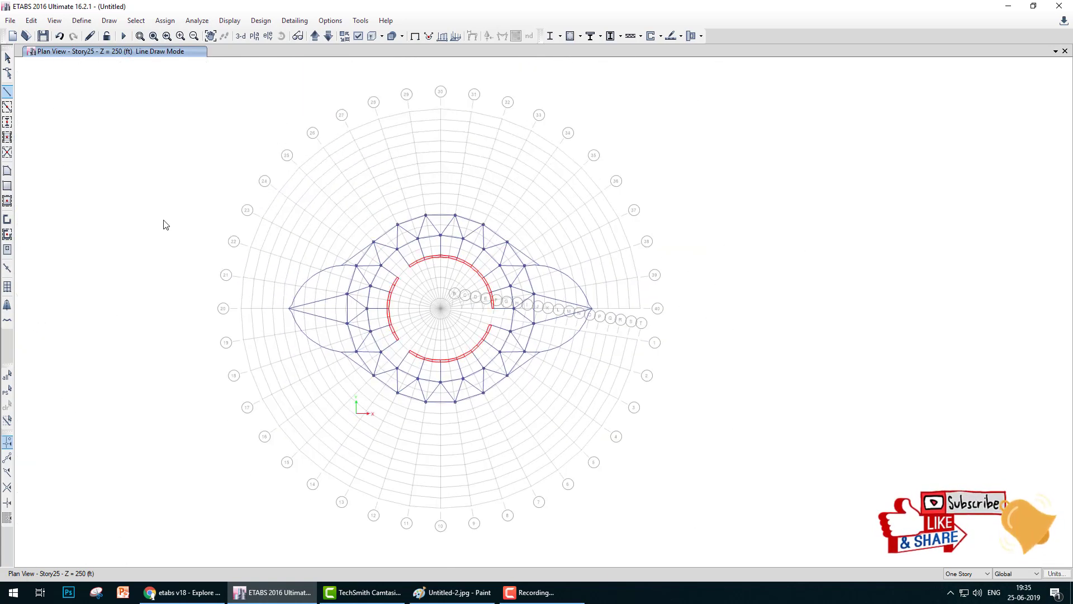
{"action": "left_click", "coordinate": [7, 171]}
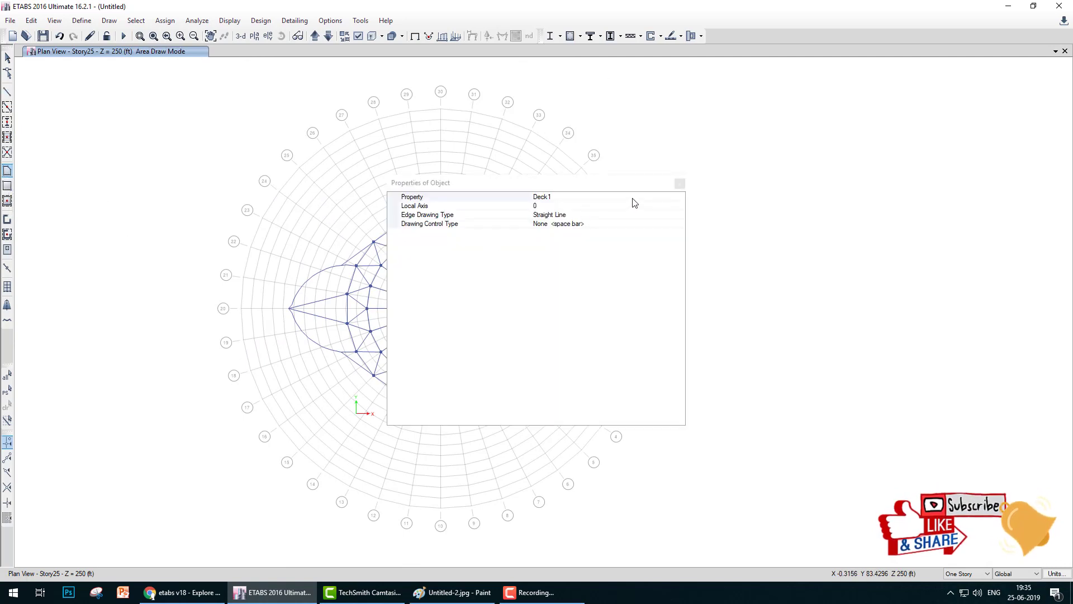
{"action": "left_click", "coordinate": [635, 198]}
{"action": "left_click", "coordinate": [680, 196]}
{"action": "left_click", "coordinate": [557, 242]}
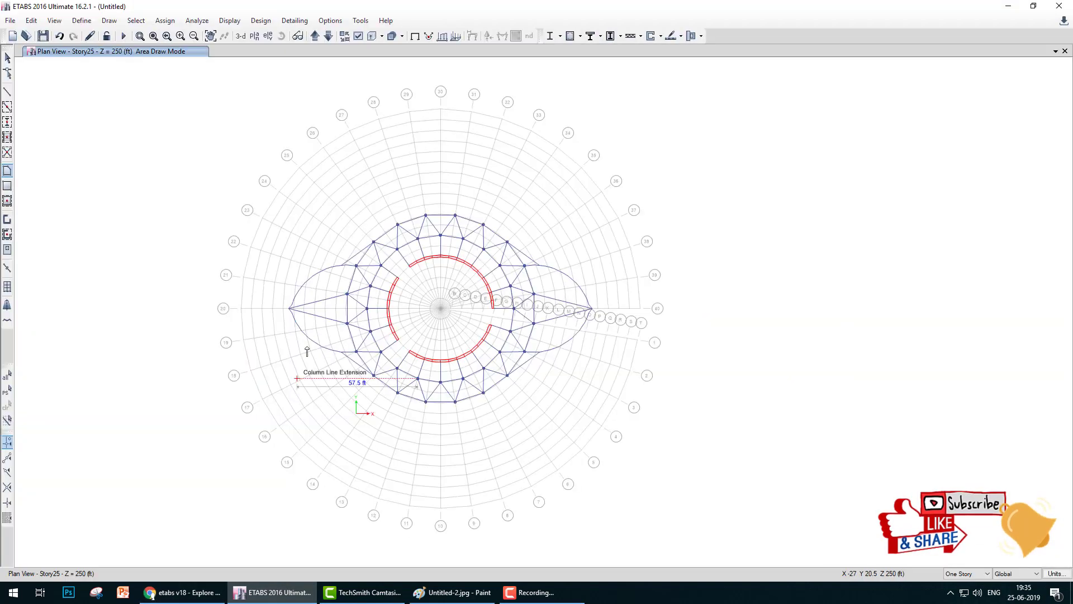
- Begin the floor outline at the left wing's tip on grid 20, through the outer column on grid 21 to the next outer column above
{"action": "scroll", "coordinate": [305, 310], "scroll_direction": "up", "scroll_amount": 6}
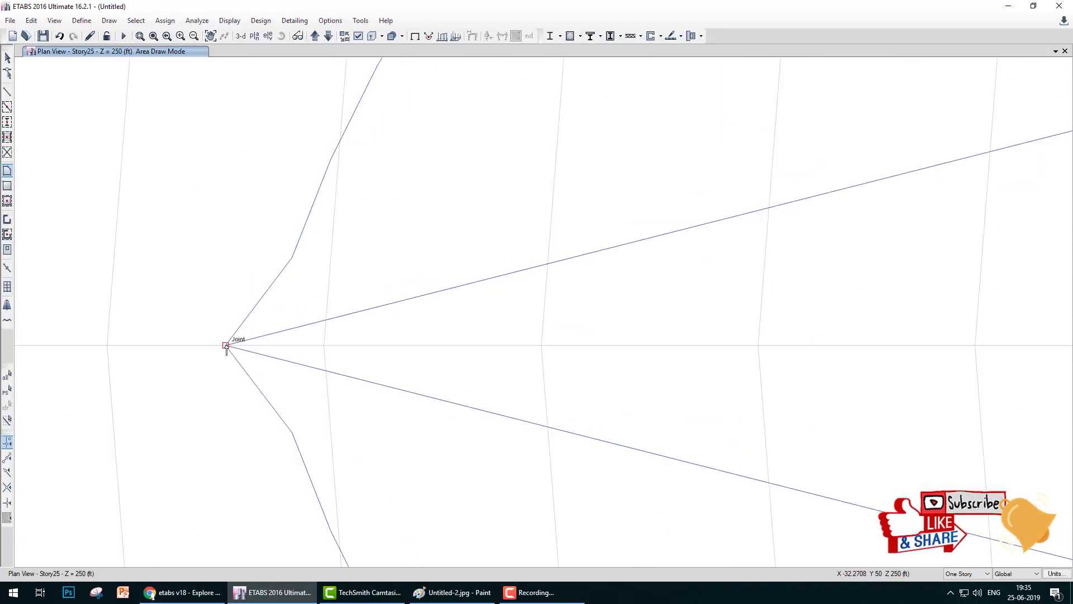
{"action": "left_click", "coordinate": [226, 345]}
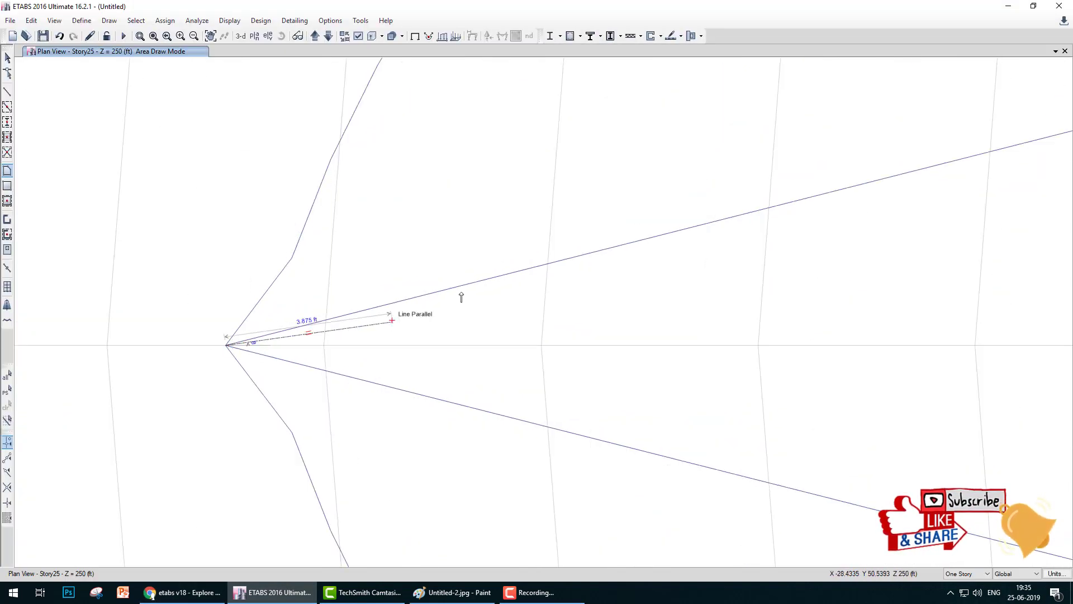
{"action": "middle_click_drag", "start_coordinate": [618, 246], "coordinate": [371, 324]}
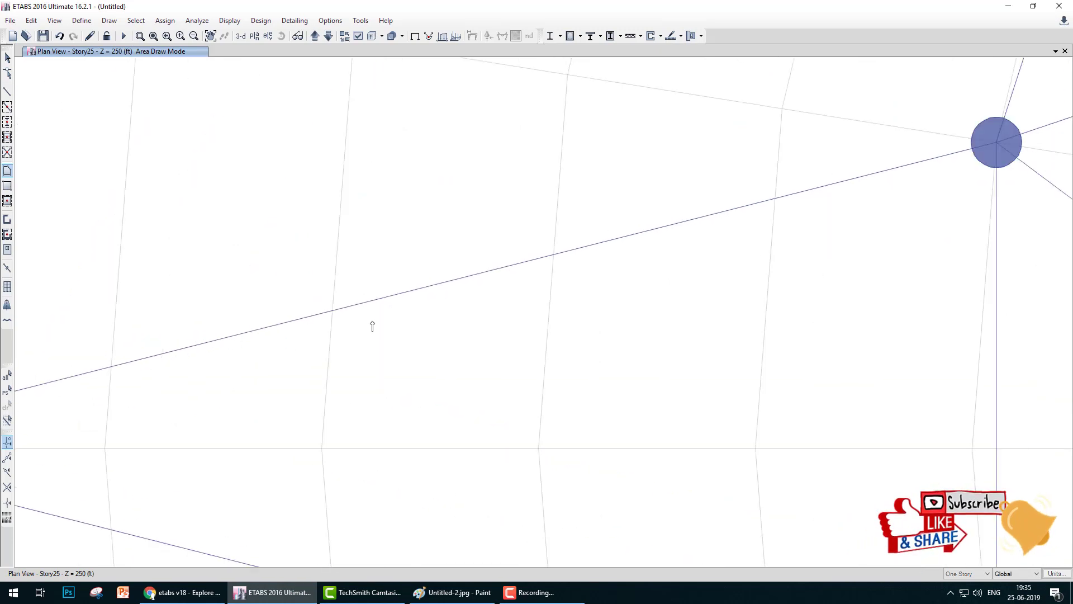
{"action": "left_click", "coordinate": [997, 143]}
{"action": "scroll", "coordinate": [704, 170], "scroll_direction": "down", "scroll_amount": 5}
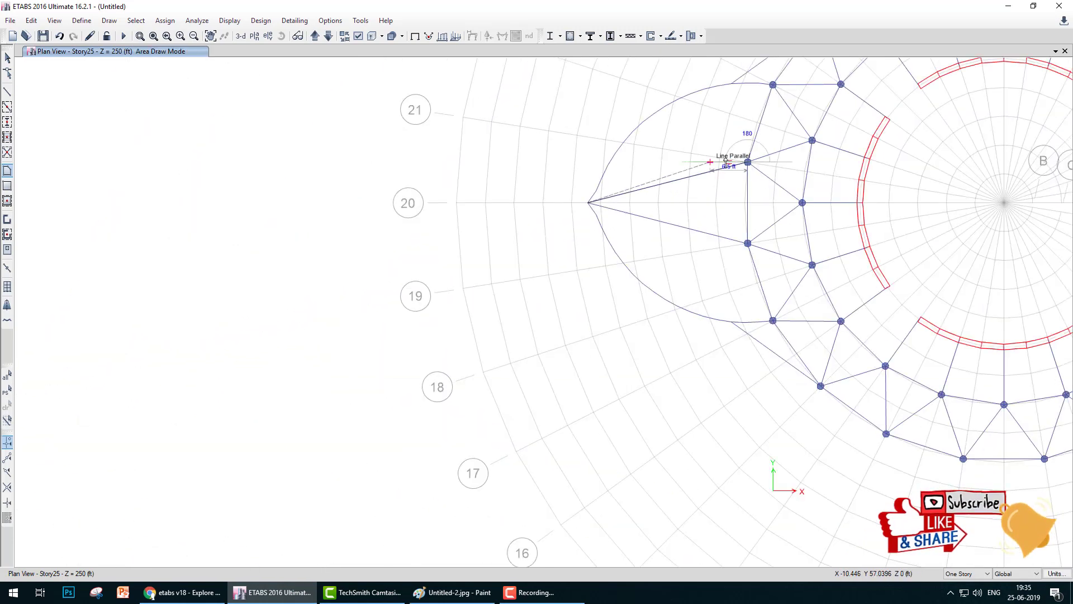
{"action": "middle_click_drag", "start_coordinate": [771, 132], "coordinate": [712, 250]}
{"action": "scroll", "coordinate": [712, 225], "scroll_direction": "up", "scroll_amount": 4}
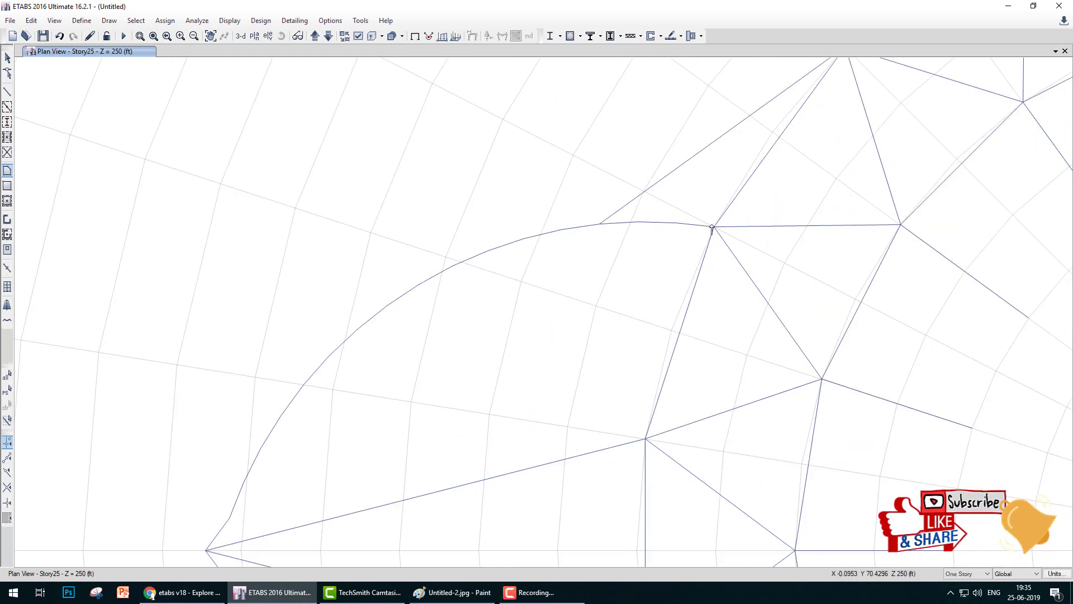
{"action": "left_click", "coordinate": [707, 231]}
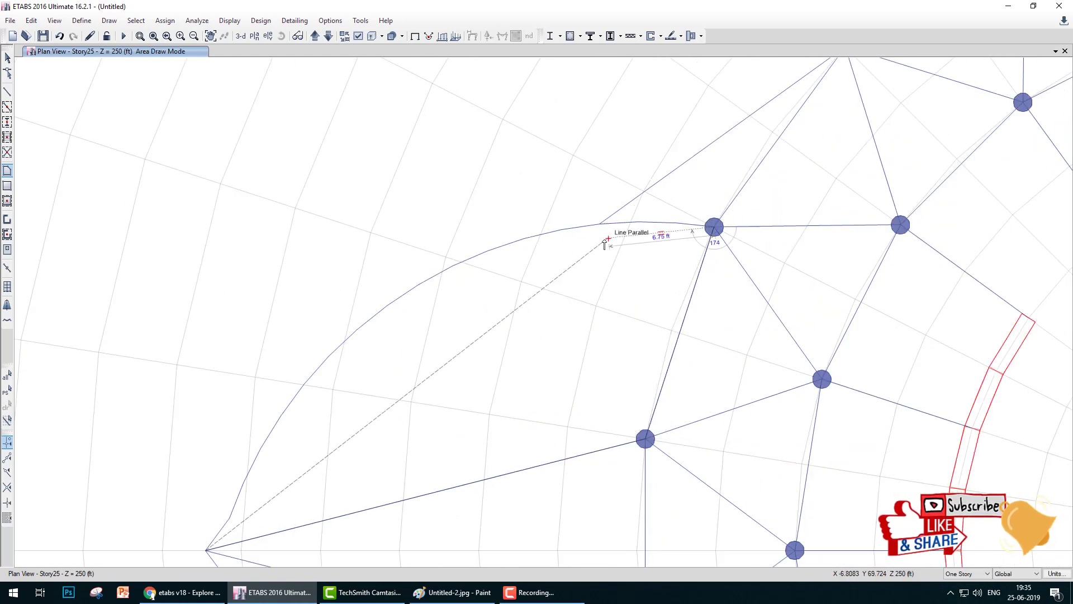
- Trace the left wing's upper curved edge joint by joint back to the tip and close the floor area
{"action": "middle_click_drag", "start_coordinate": [595, 288], "coordinate": [503, 248]}
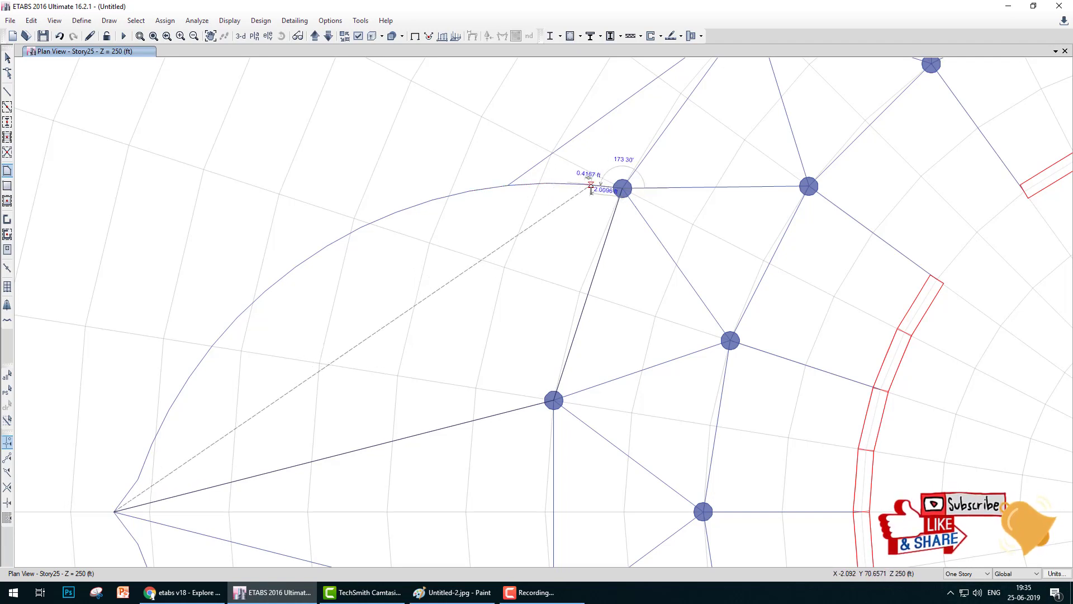
{"action": "left_click", "coordinate": [584, 185]}
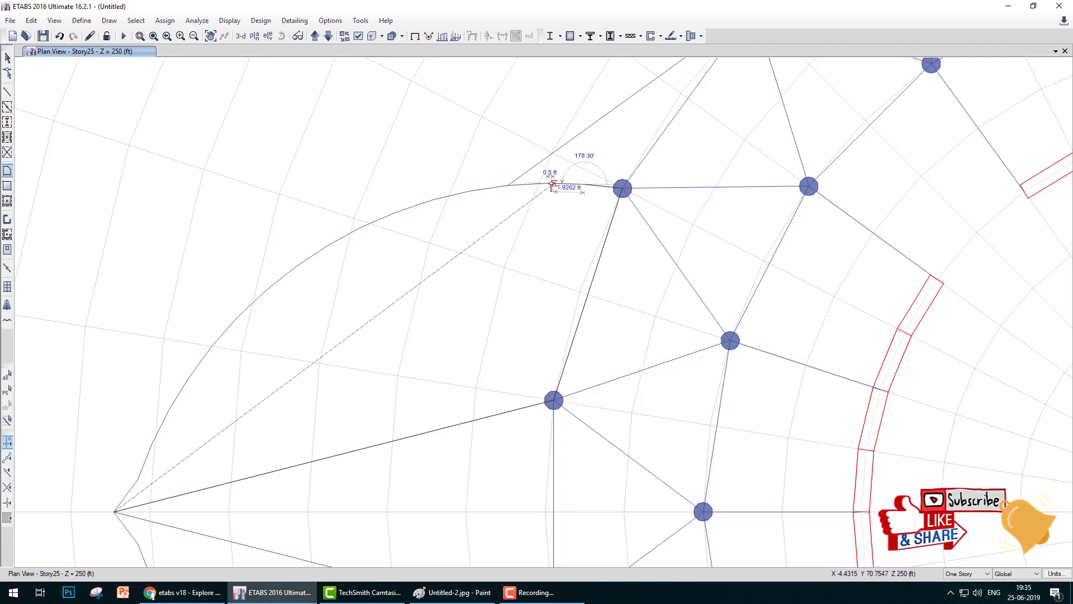
{"action": "left_click", "coordinate": [547, 184]}
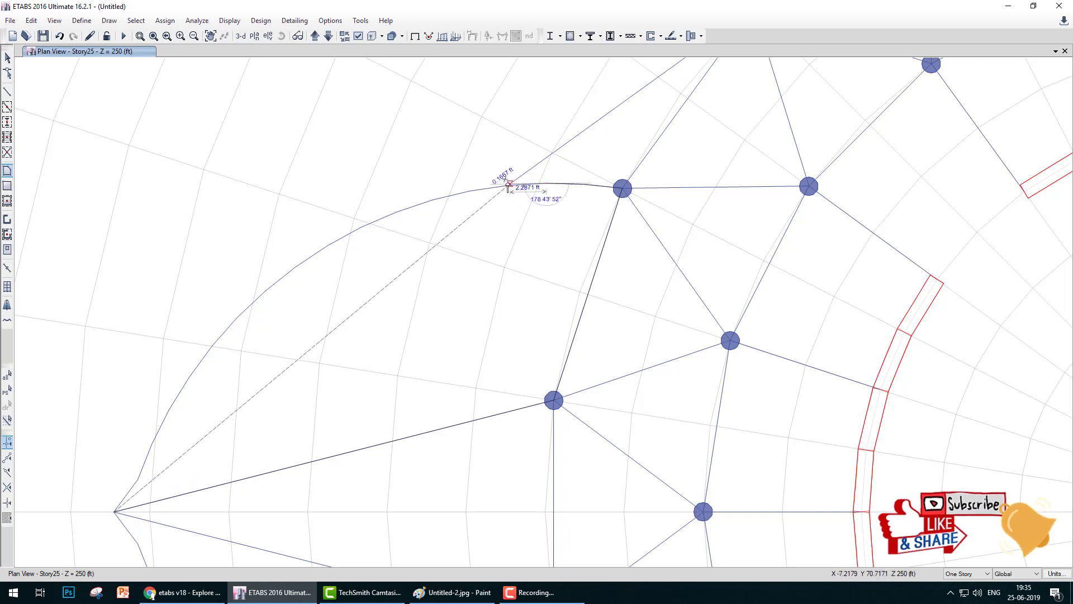
{"action": "left_click", "coordinate": [507, 186]}
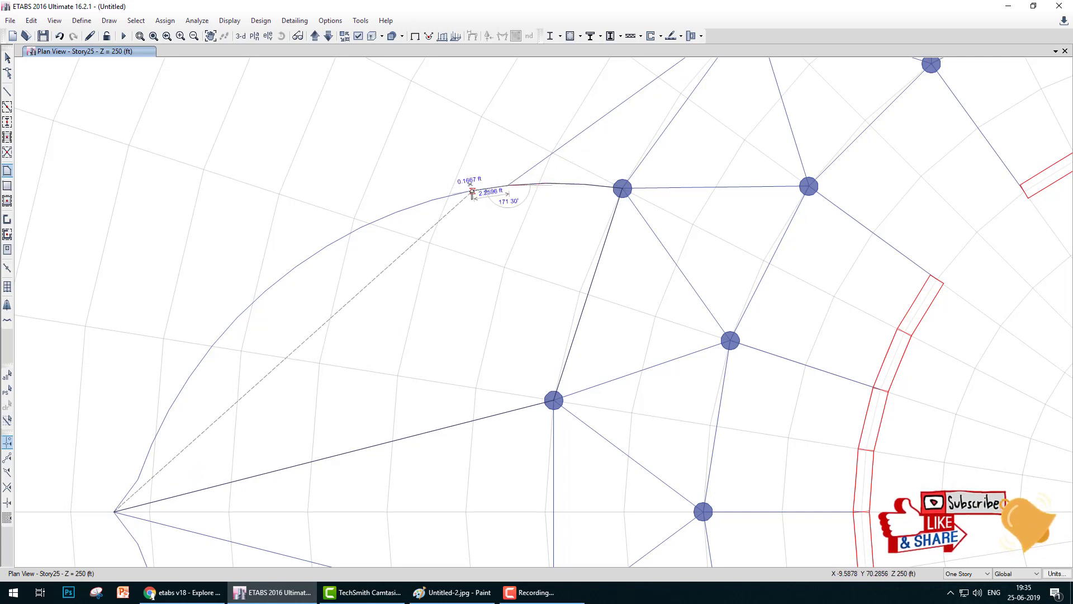
{"action": "left_click", "coordinate": [471, 191]}
{"action": "left_click", "coordinate": [431, 201]}
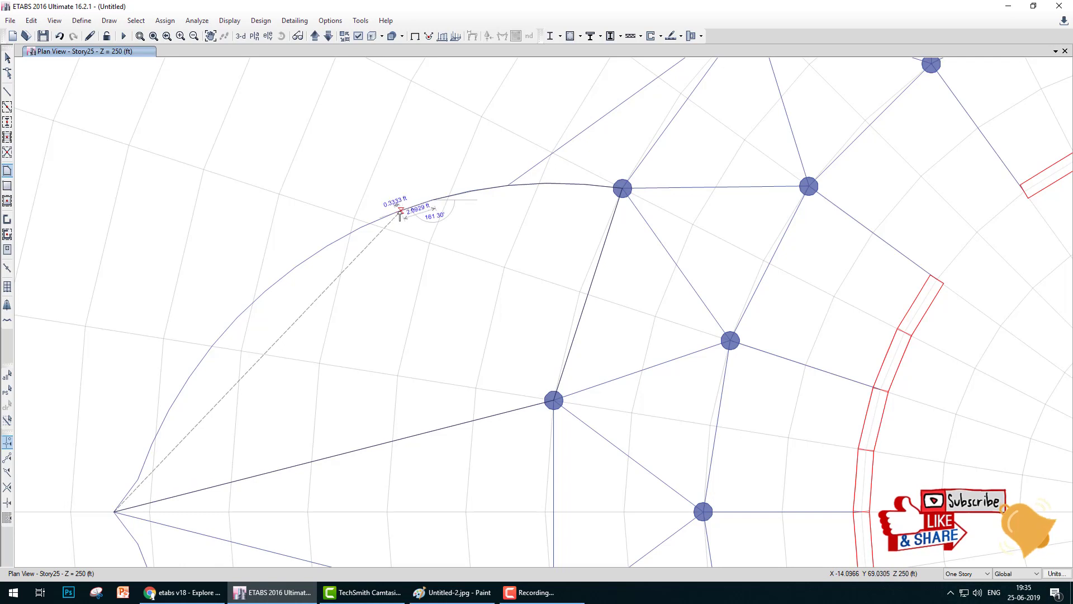
{"action": "left_click", "coordinate": [396, 215]}
{"action": "left_click", "coordinate": [362, 228]}
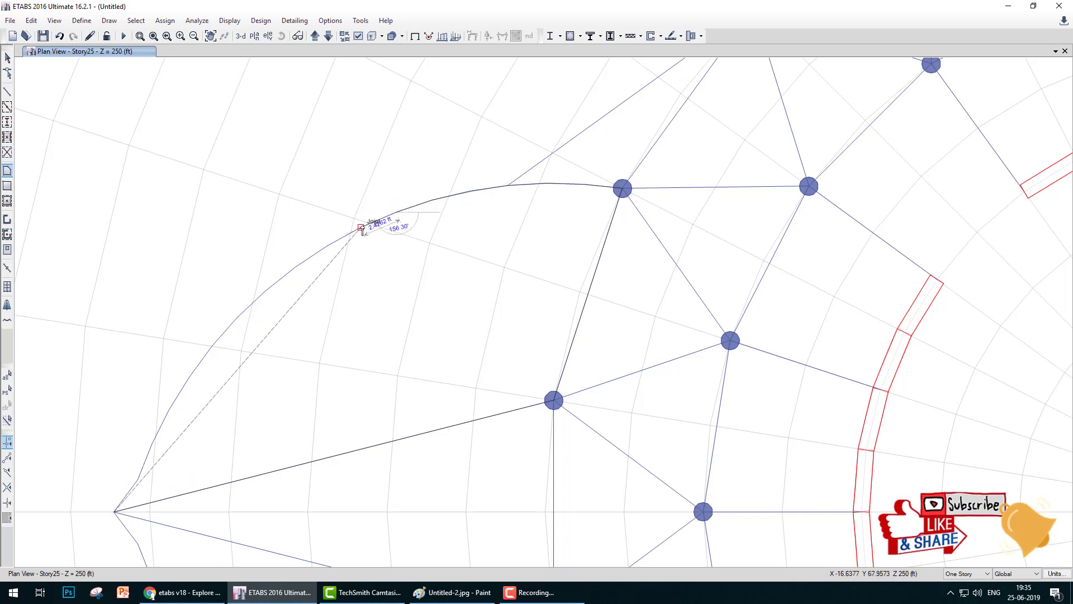
{"action": "left_click", "coordinate": [328, 246]}
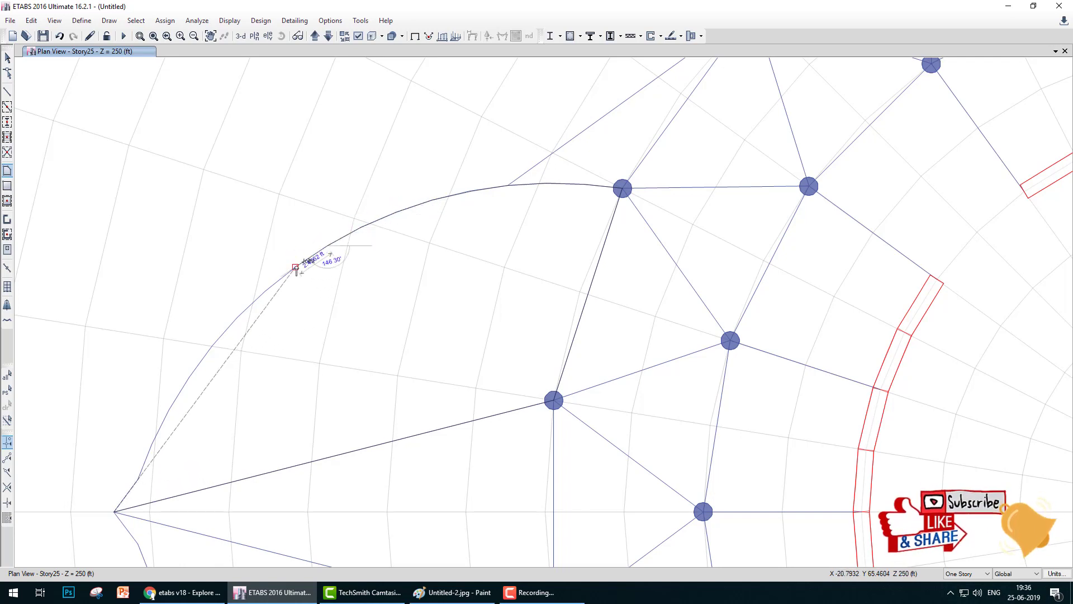
{"action": "left_click", "coordinate": [295, 268]}
{"action": "middle_click_drag", "start_coordinate": [305, 274], "coordinate": [367, 189]}
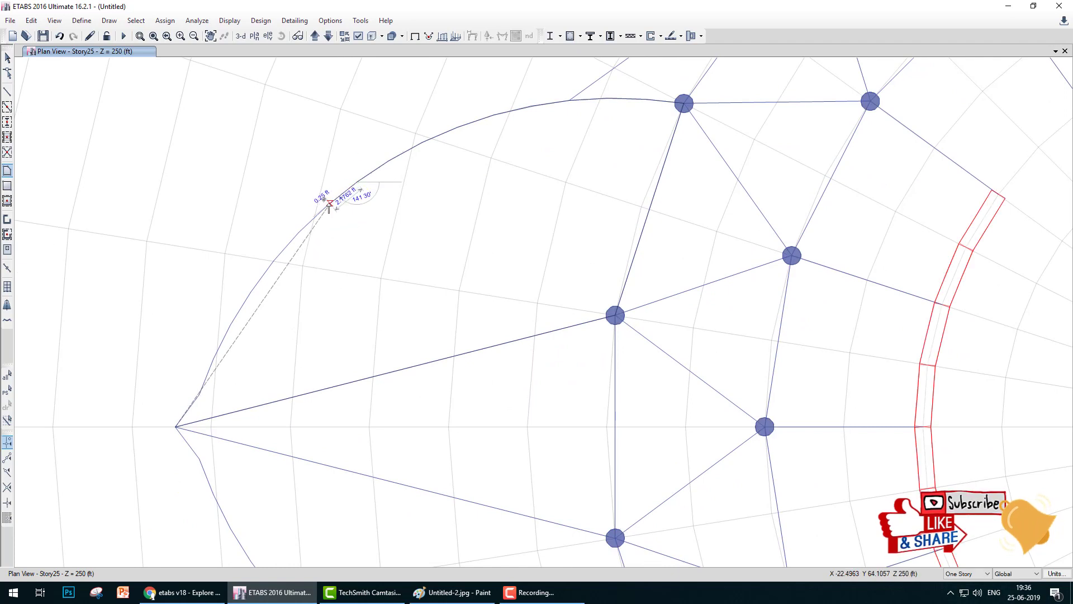
{"action": "left_click", "coordinate": [326, 207]}
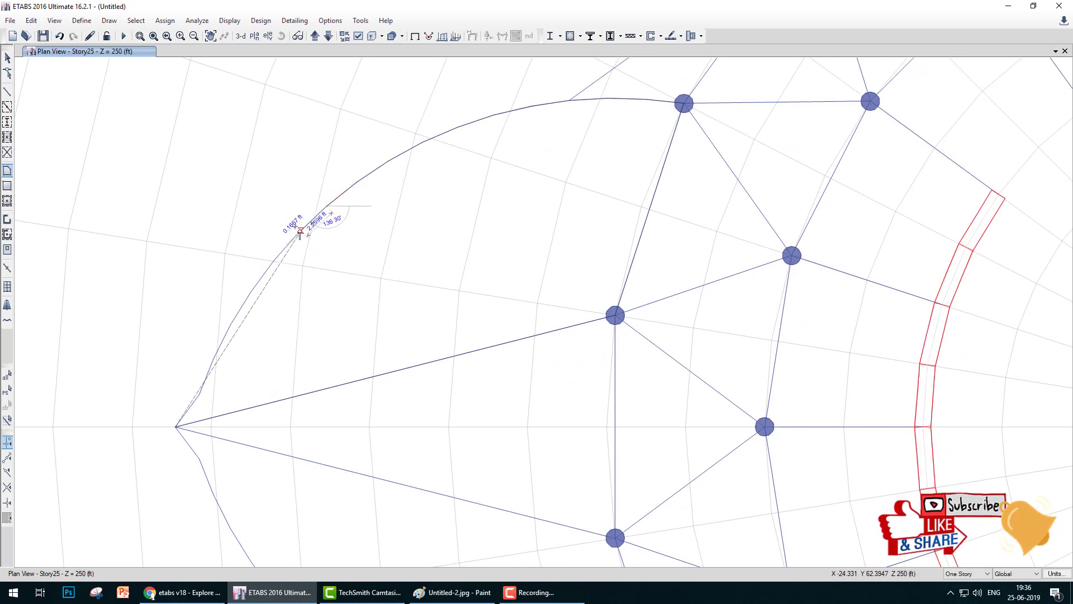
{"action": "left_click", "coordinate": [274, 260]}
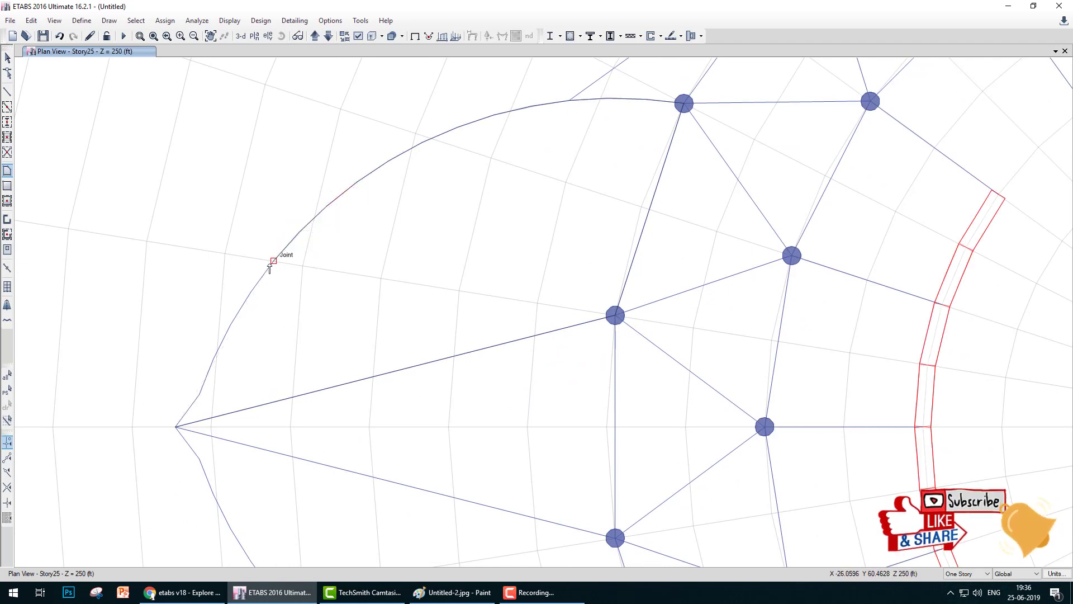
{"action": "left_click", "coordinate": [251, 292]}
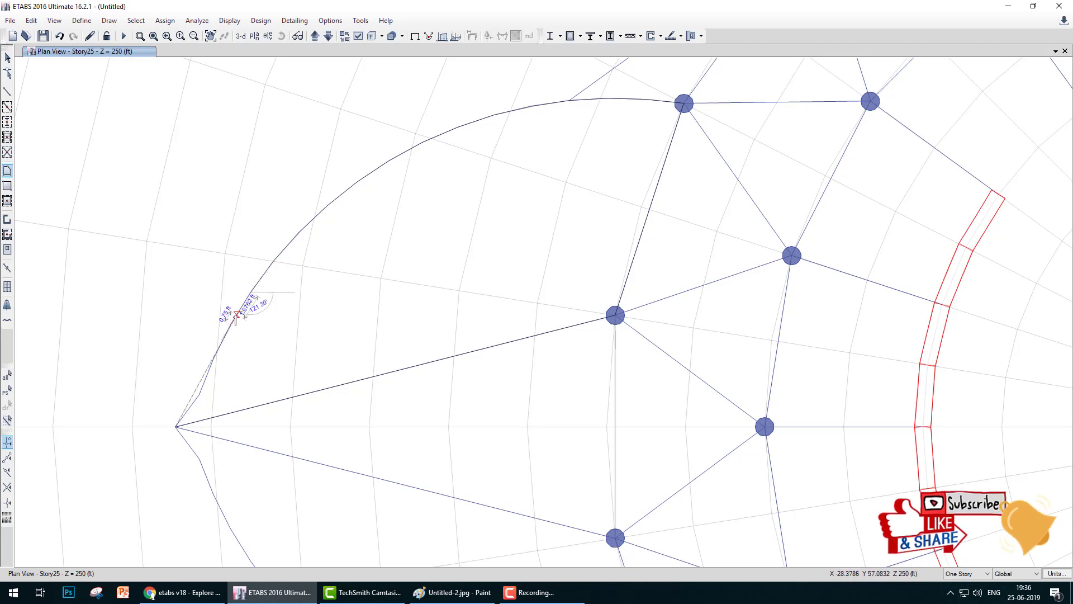
{"action": "left_click", "coordinate": [229, 326]}
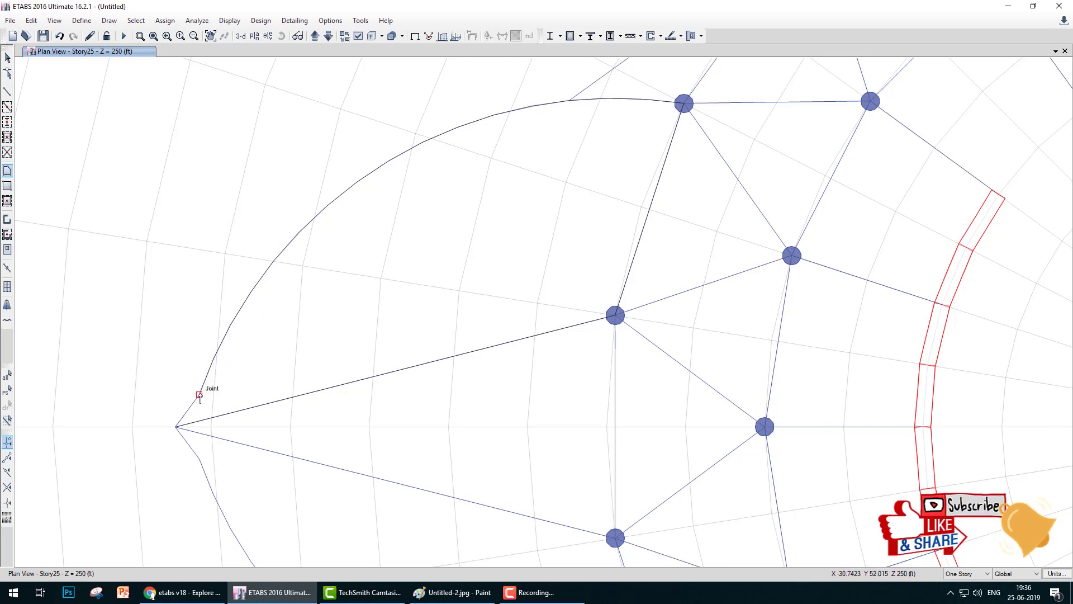
{"action": "left_click", "coordinate": [199, 395]}
{"action": "double_click", "coordinate": [175, 427]}
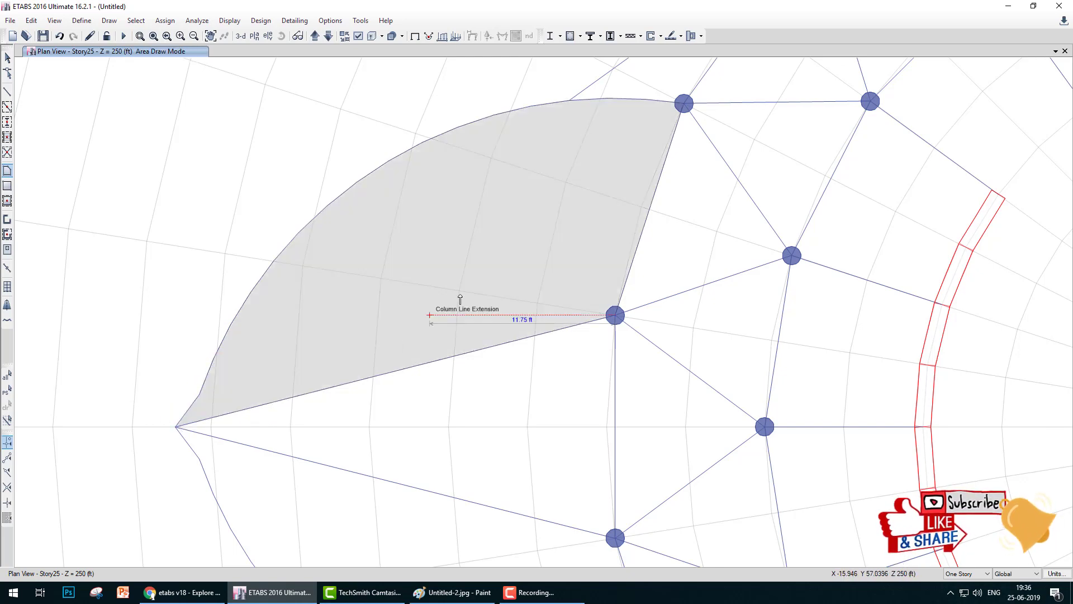
- Draw a triangular floor area between the left wing's tip and the outer columns on grids 21 and 19, and end area drawing
{"action": "scroll", "coordinate": [497, 265], "scroll_direction": "down", "scroll_amount": 4}
{"action": "scroll", "coordinate": [503, 286], "scroll_direction": "up", "scroll_amount": 2}
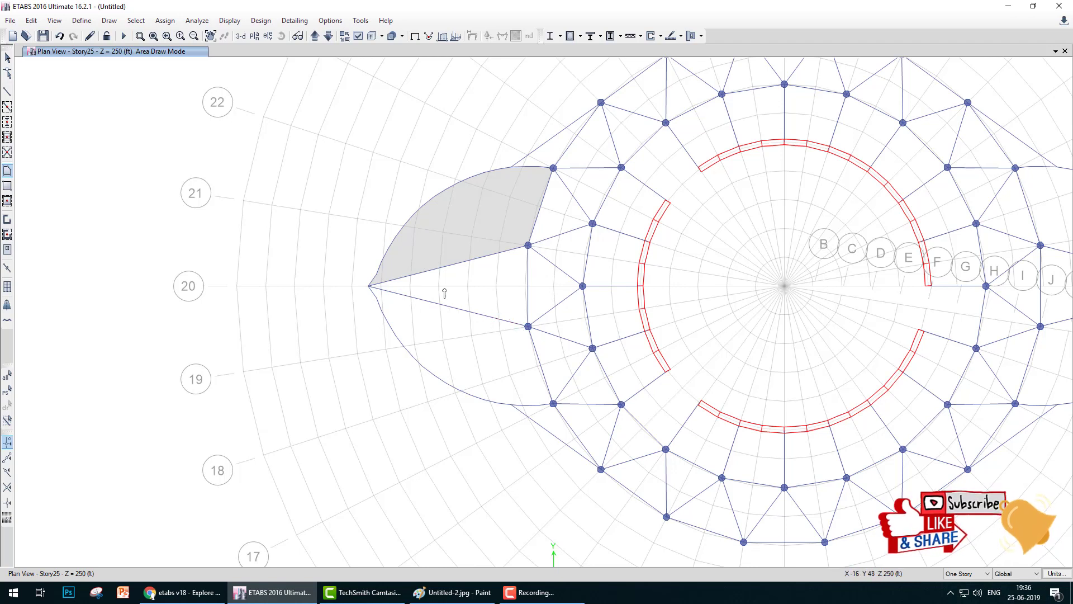
{"action": "left_click", "coordinate": [368, 286]}
{"action": "left_click", "coordinate": [528, 245]}
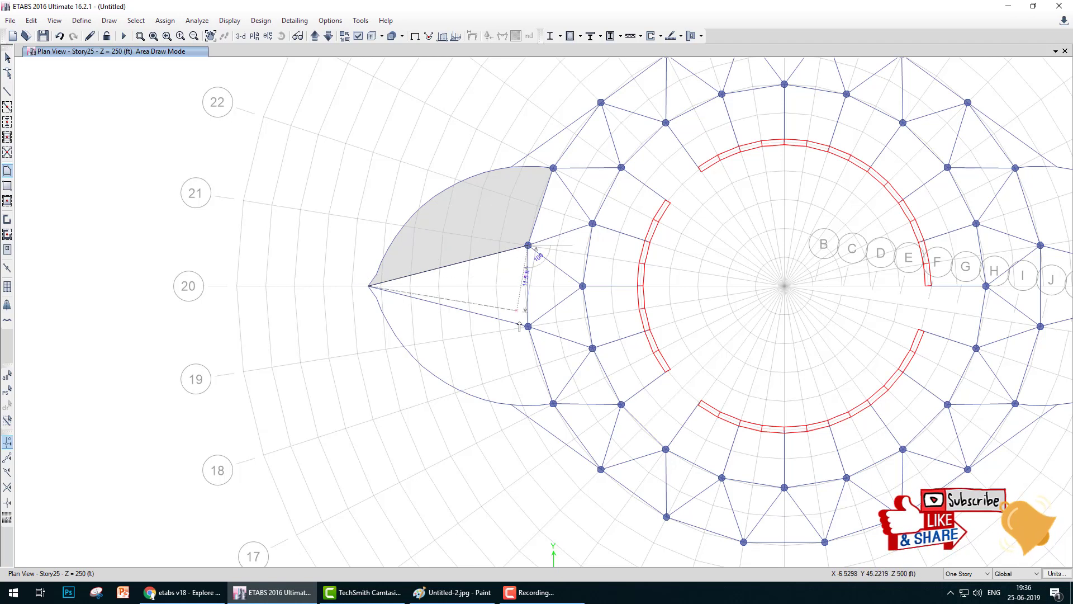
{"action": "left_click", "coordinate": [528, 326]}
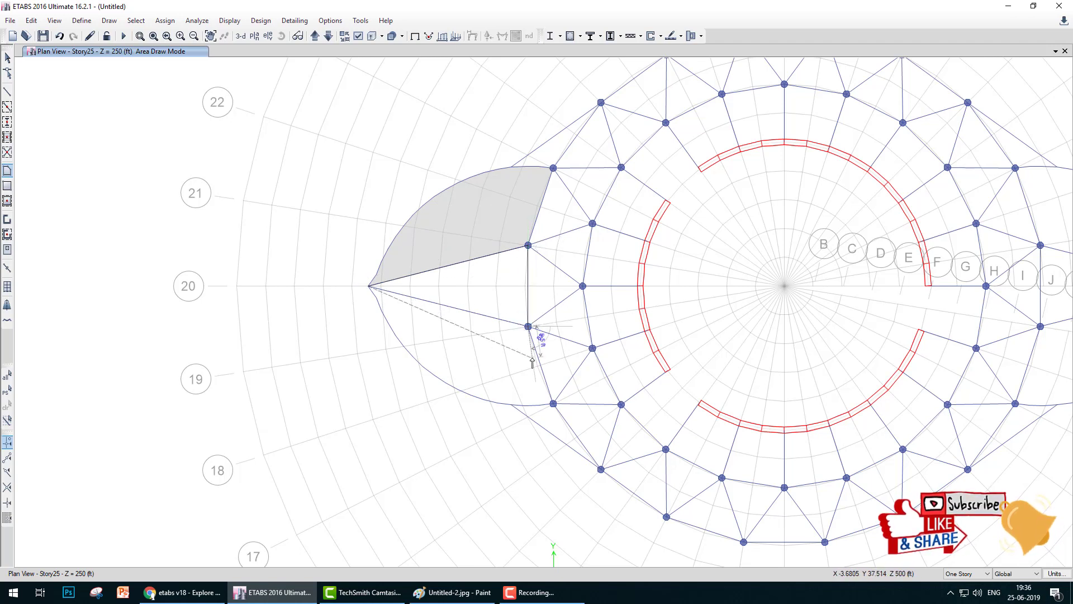
{"action": "double_click", "coordinate": [369, 287]}
{"action": "key", "text": "Escape"}
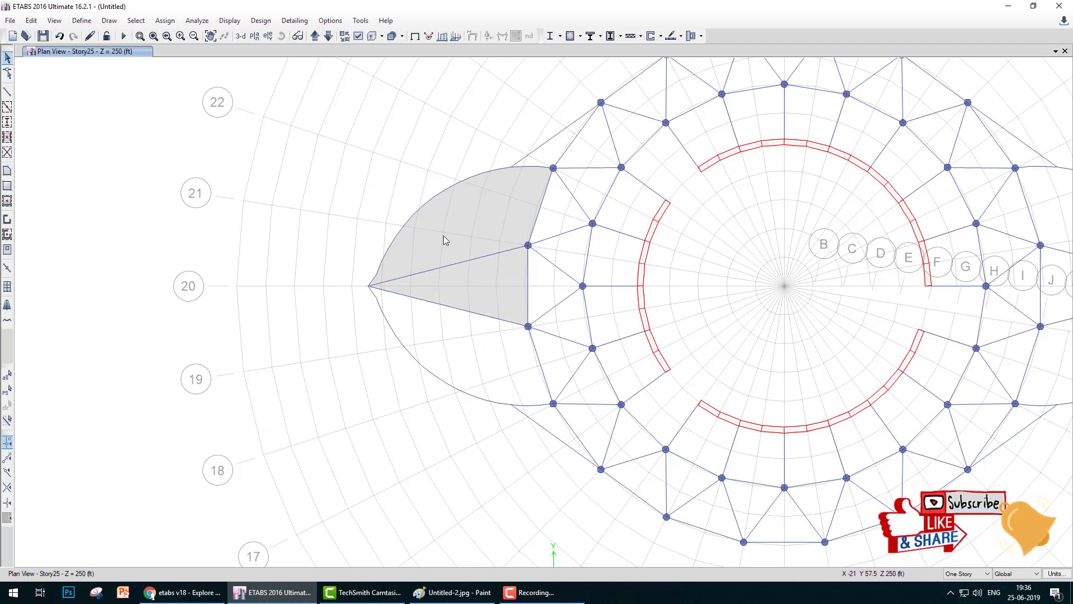
- Select the curved floor area on the upper half of the left wing
{"action": "left_click", "coordinate": [472, 218]}
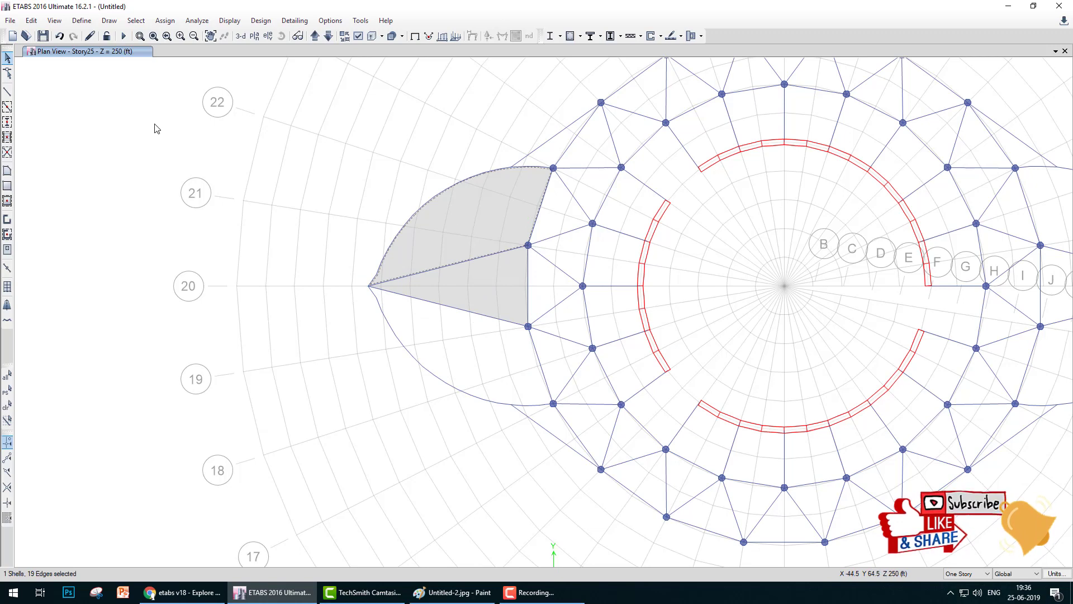
{"action": "left_click", "coordinate": [31, 20]}
{"action": "left_click", "coordinate": [58, 198]}
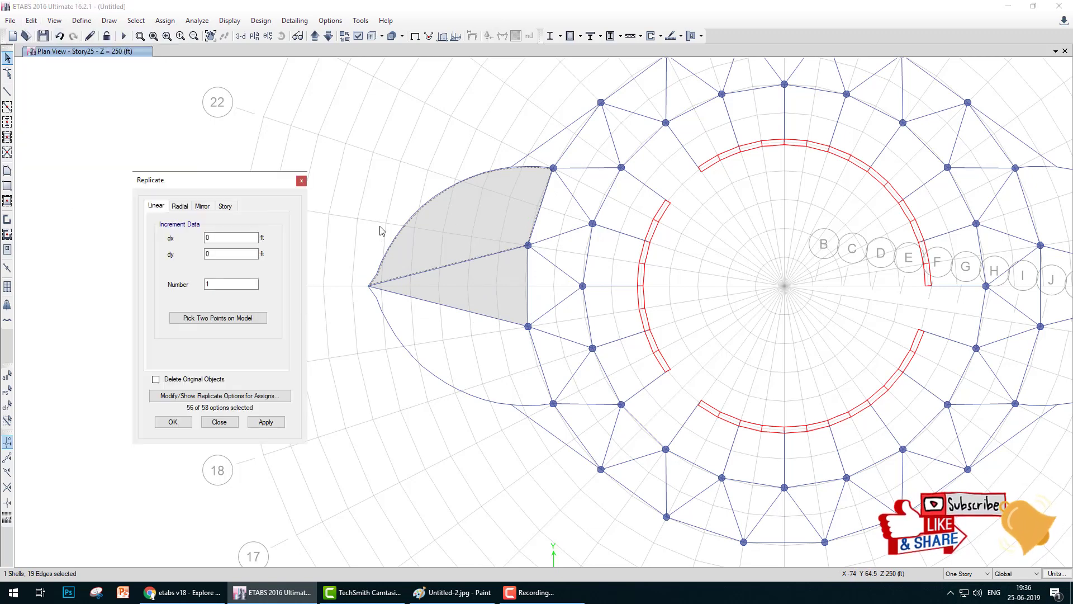
{"action": "left_click", "coordinate": [201, 205]}
{"action": "left_click", "coordinate": [215, 320]}
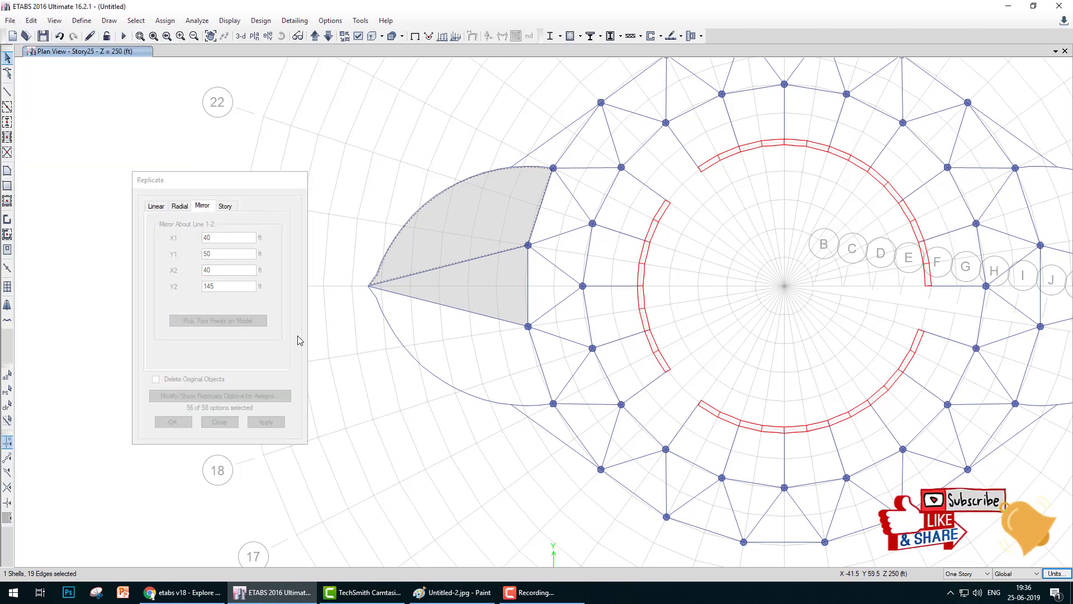
{"action": "left_click", "coordinate": [369, 285]}
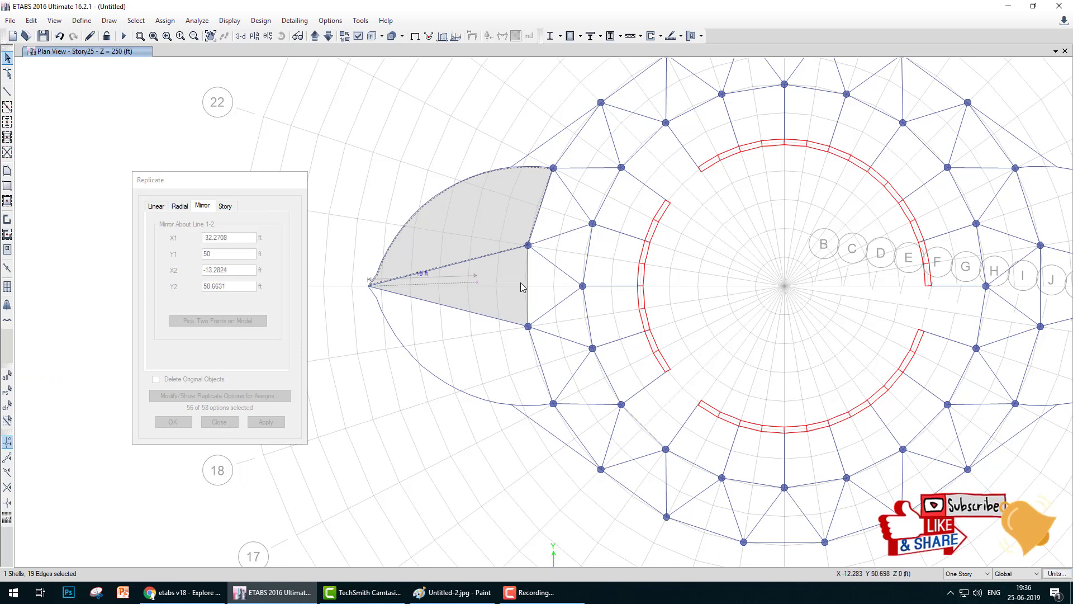
{"action": "left_click", "coordinate": [584, 286]}
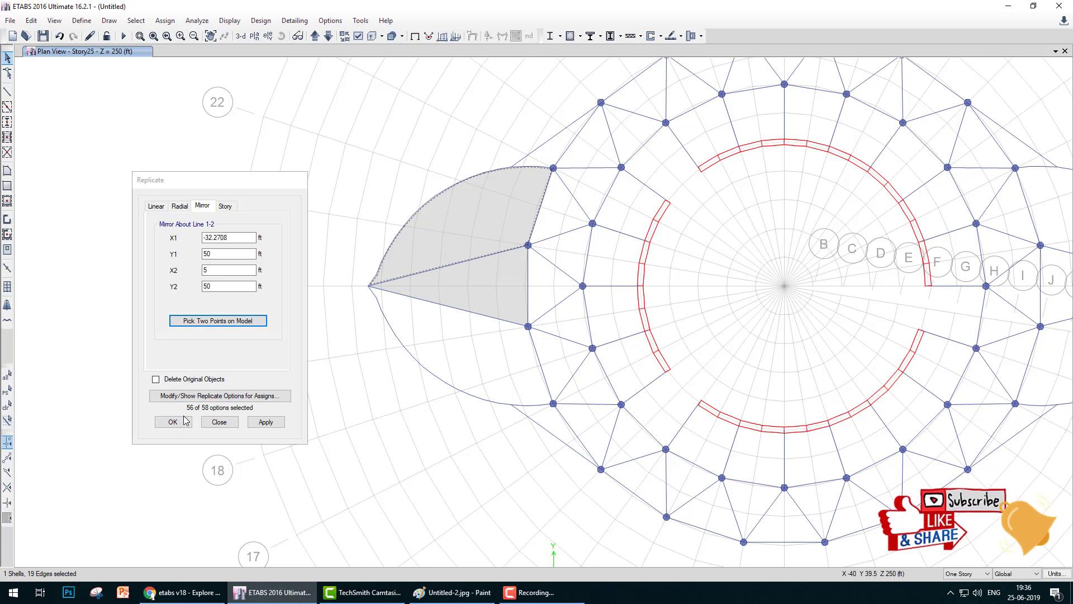
{"action": "left_click", "coordinate": [255, 322]}
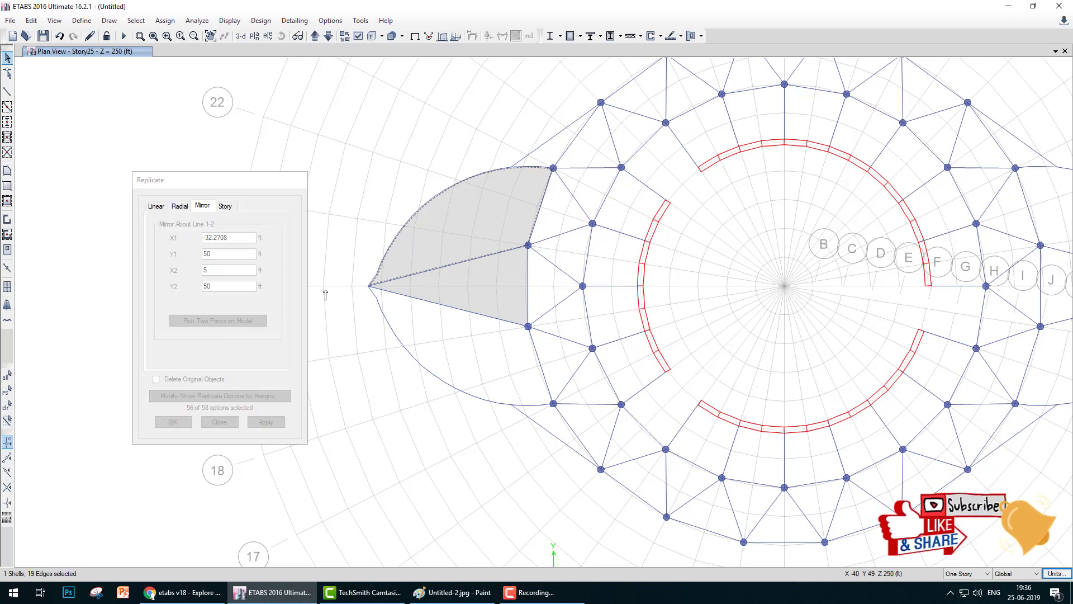
{"action": "left_click", "coordinate": [369, 286]}
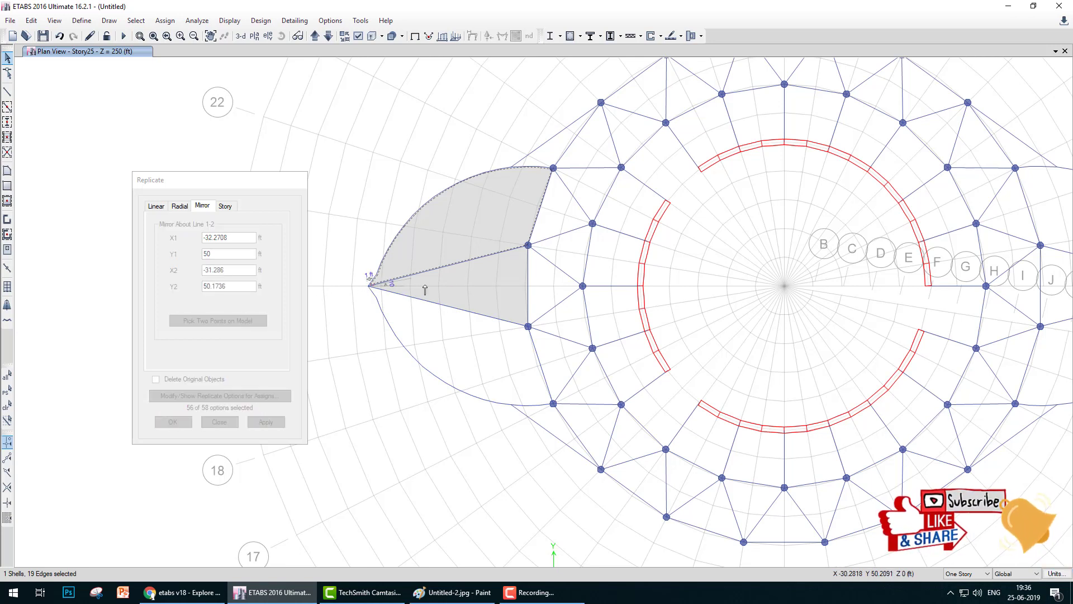
{"action": "left_click", "coordinate": [584, 286]}
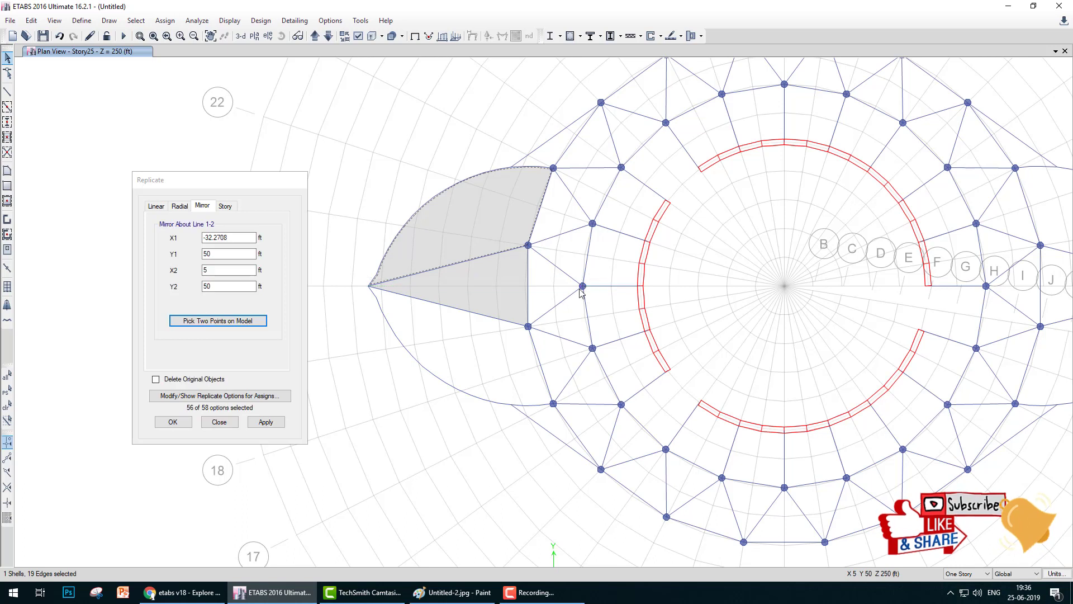
{"action": "left_click", "coordinate": [218, 423]}
- Mirror the selected floor area about the grid 20 line from the wing tip (-32.2708, 50) to the inner column (5, 50)
{"action": "left_click", "coordinate": [32, 21]}
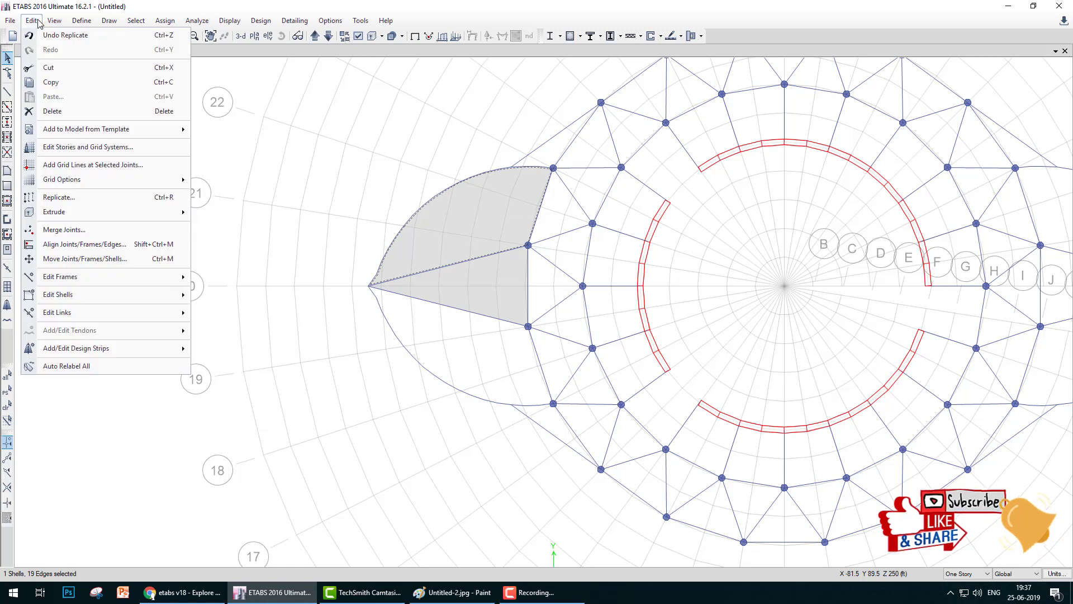
{"action": "left_click", "coordinate": [80, 206]}
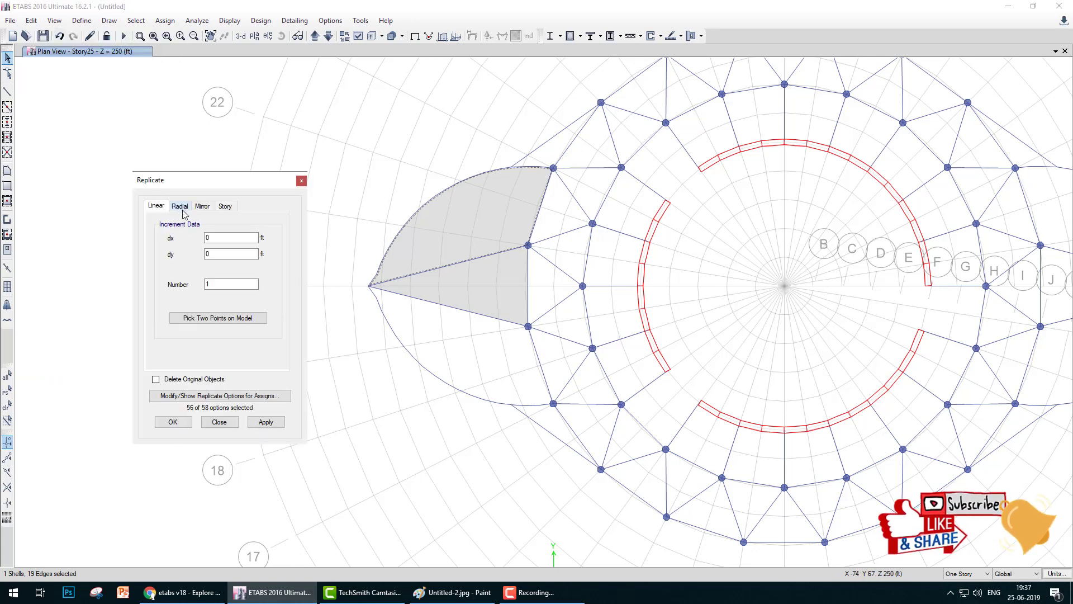
{"action": "left_click", "coordinate": [201, 206]}
{"action": "left_click", "coordinate": [243, 321]}
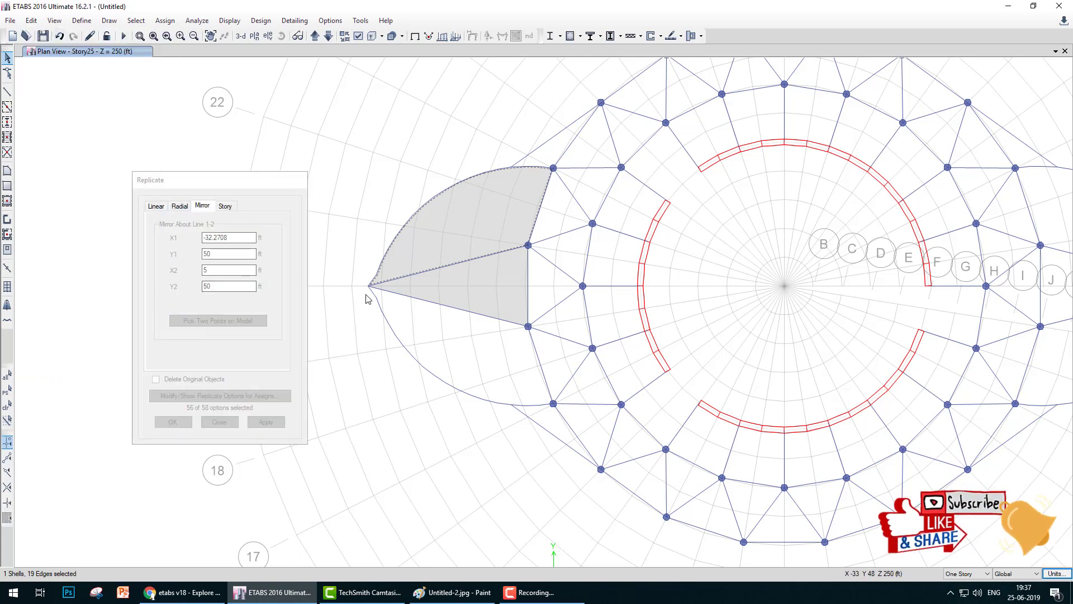
{"action": "left_click", "coordinate": [369, 286]}
{"action": "left_click", "coordinate": [587, 285]}
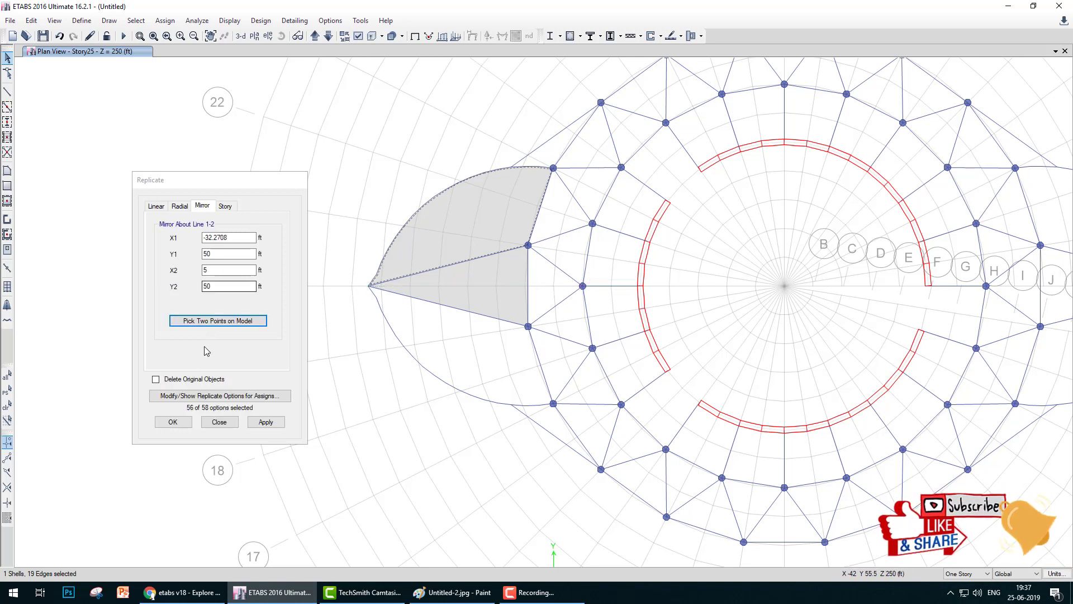
{"action": "left_click", "coordinate": [173, 421]}
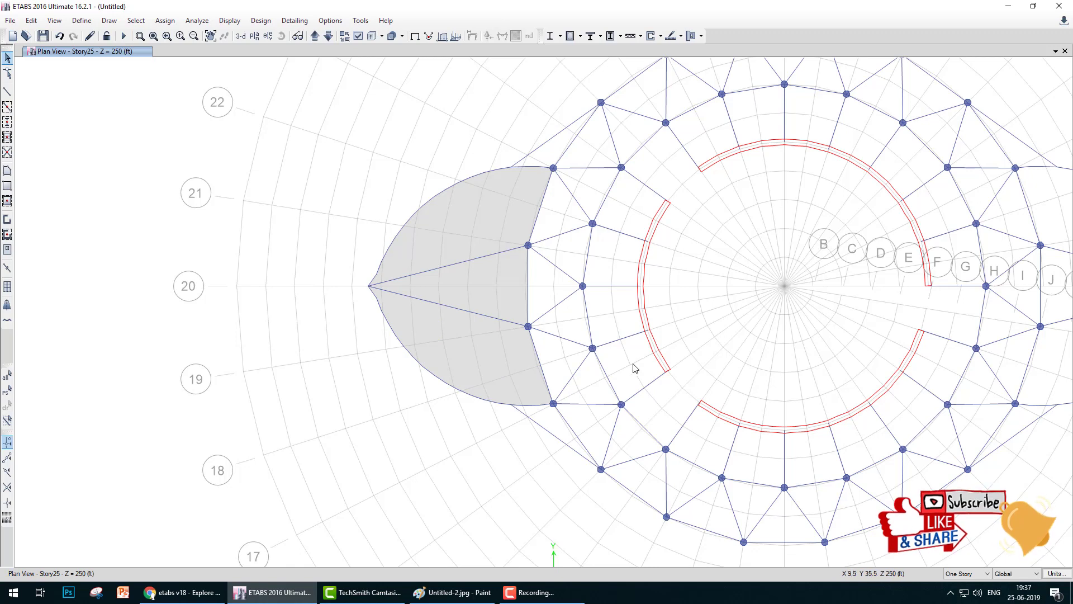
- Select the left wing's three floor areas and mirror them to the right wing about the line from (40, 50) to (40, 85)
{"action": "middle_click_drag", "start_coordinate": [674, 330], "coordinate": [616, 326]}
{"action": "left_click", "coordinate": [405, 236]}
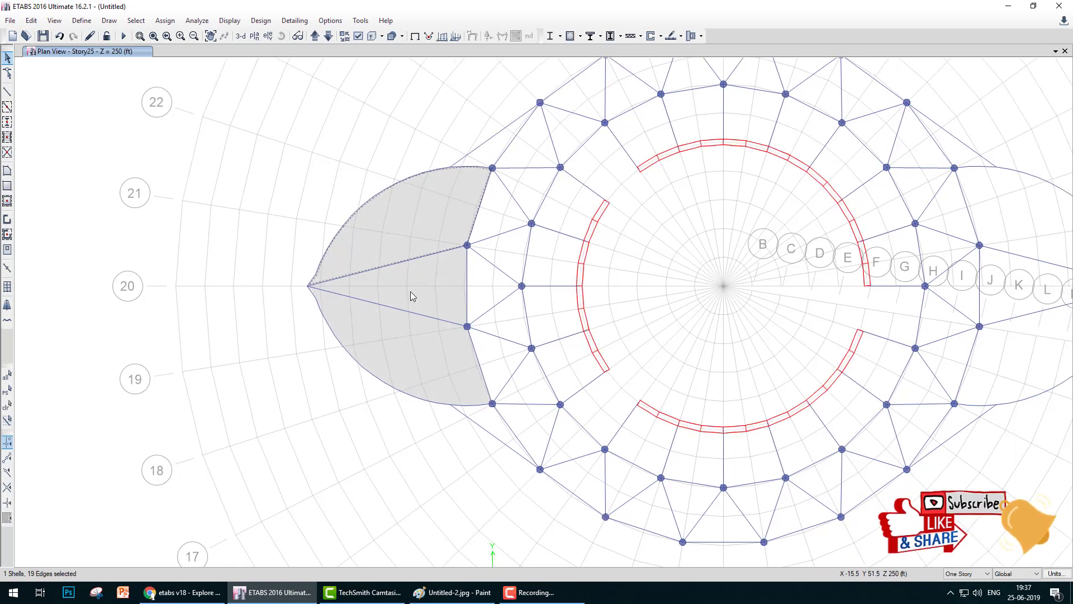
{"action": "left_click", "coordinate": [410, 291]}
{"action": "left_click", "coordinate": [413, 345]}
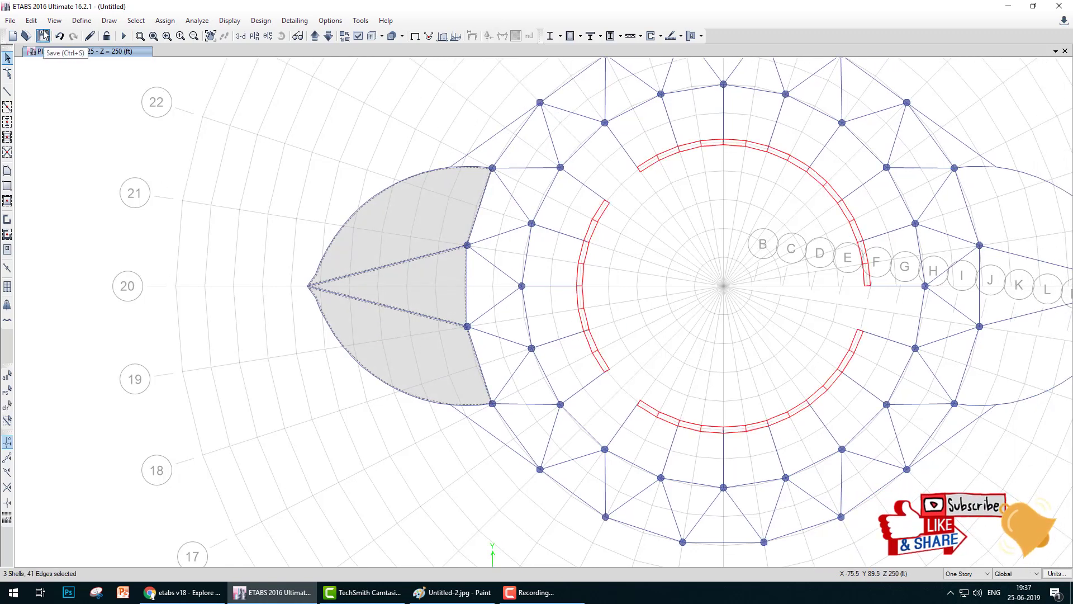
{"action": "left_click", "coordinate": [31, 20]}
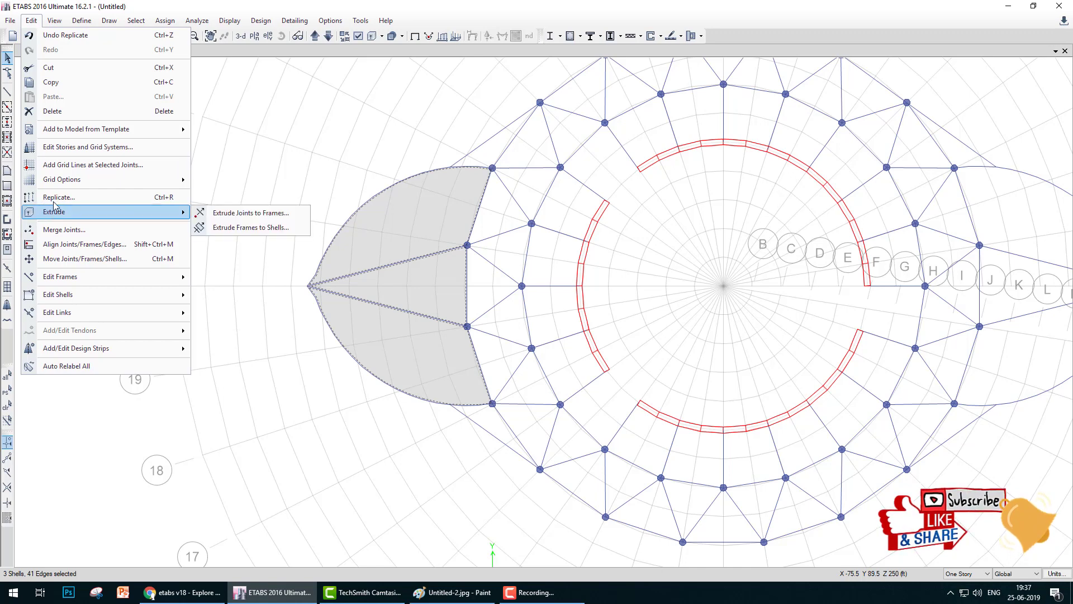
{"action": "left_click", "coordinate": [56, 190]}
{"action": "left_click", "coordinate": [203, 205]}
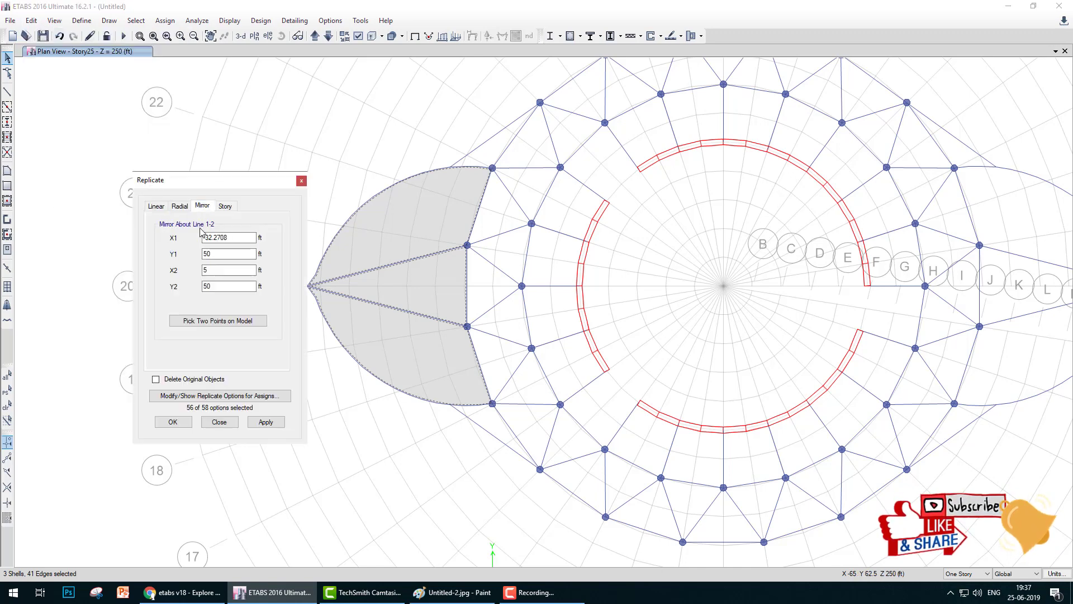
{"action": "left_click", "coordinate": [218, 320]}
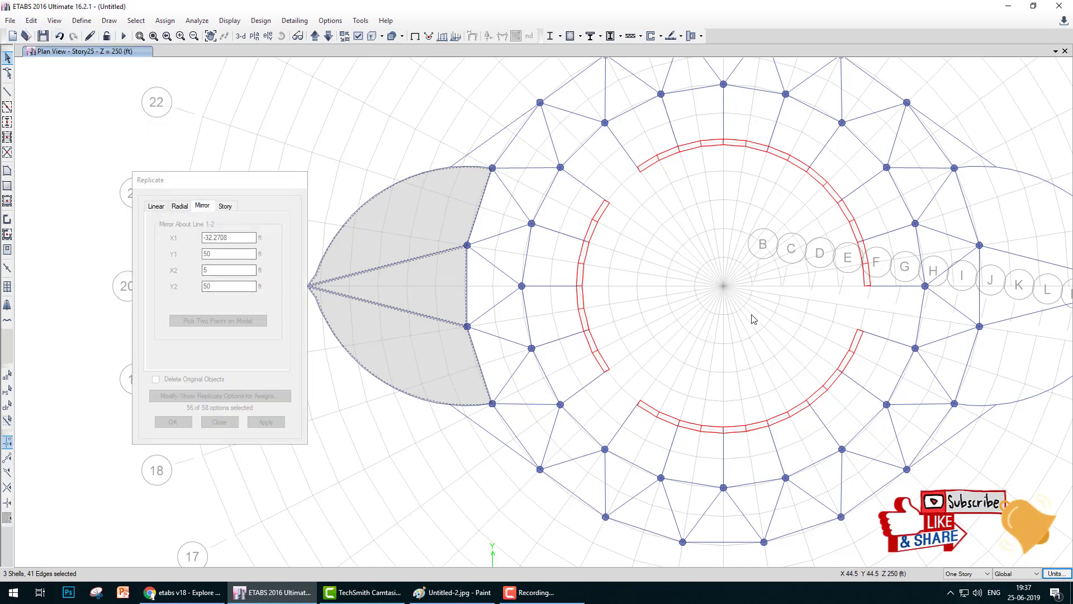
{"action": "left_click", "coordinate": [724, 286]}
{"action": "left_click", "coordinate": [724, 84]}
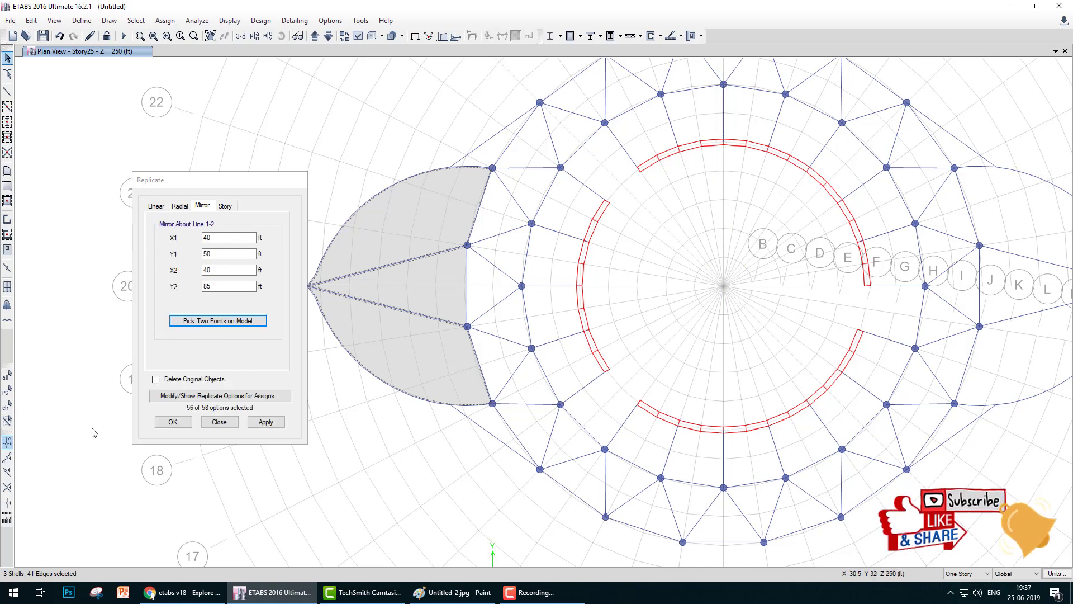
{"action": "left_click", "coordinate": [167, 426]}
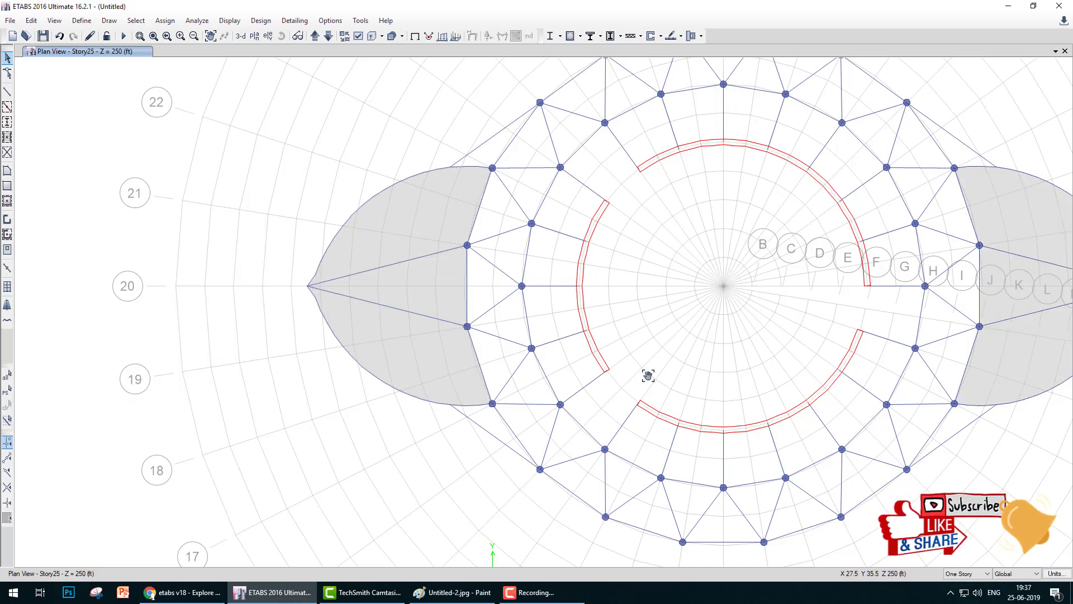
- Draw a triangular floor area from the straight beam's joint on the left wing's upper edge to the next outer column and grid point J 23
{"action": "middle_click_drag", "start_coordinate": [647, 374], "coordinate": [381, 330]}
{"action": "scroll", "coordinate": [510, 361], "scroll_direction": "down", "scroll_amount": 5}
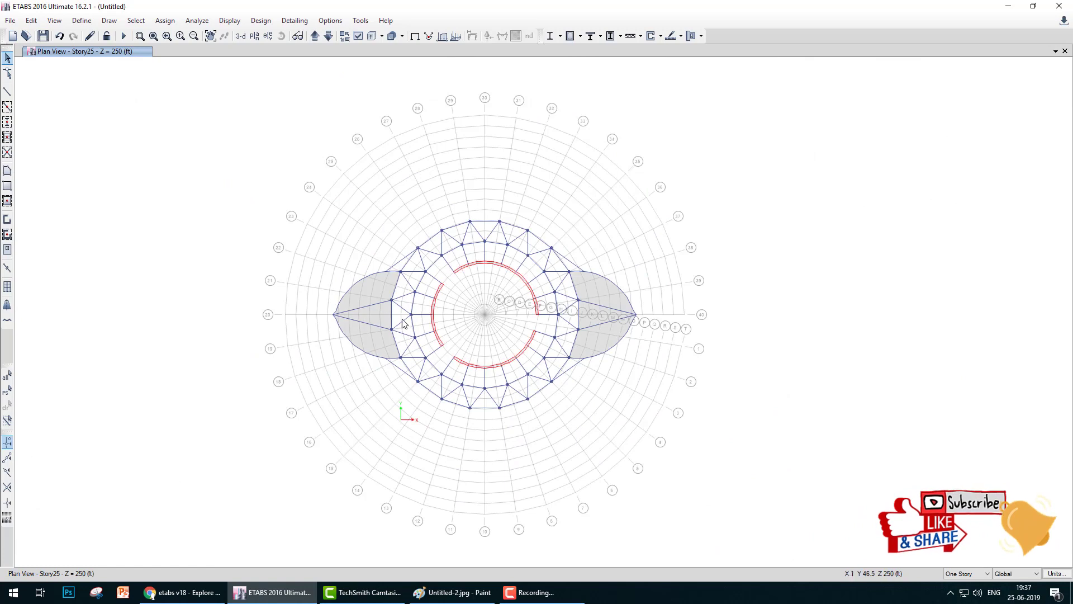
{"action": "scroll", "coordinate": [407, 305], "scroll_direction": "up", "scroll_amount": 5}
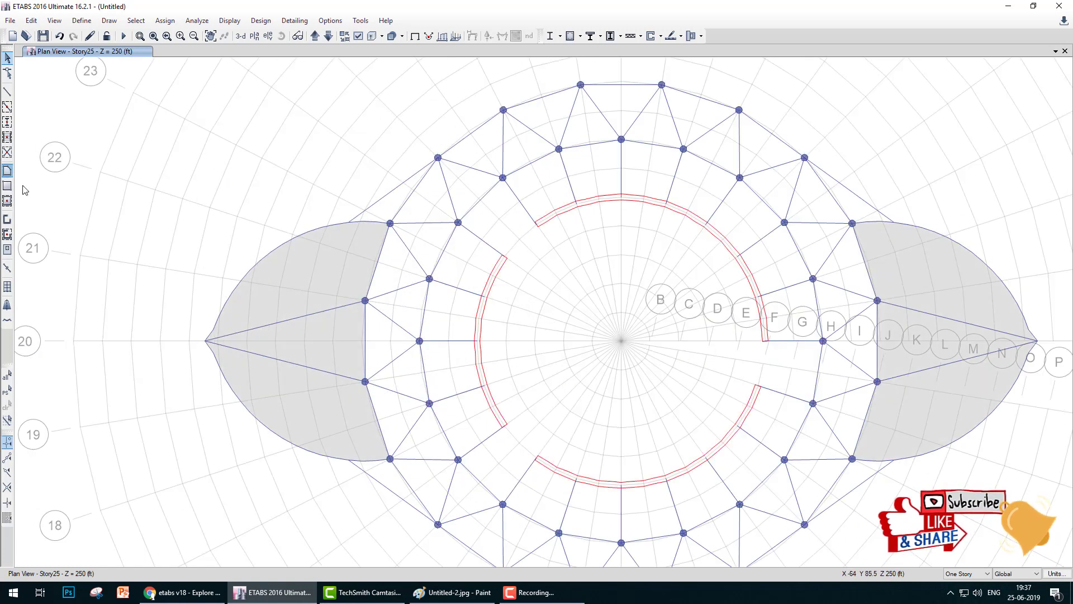
{"action": "left_click", "coordinate": [678, 185]}
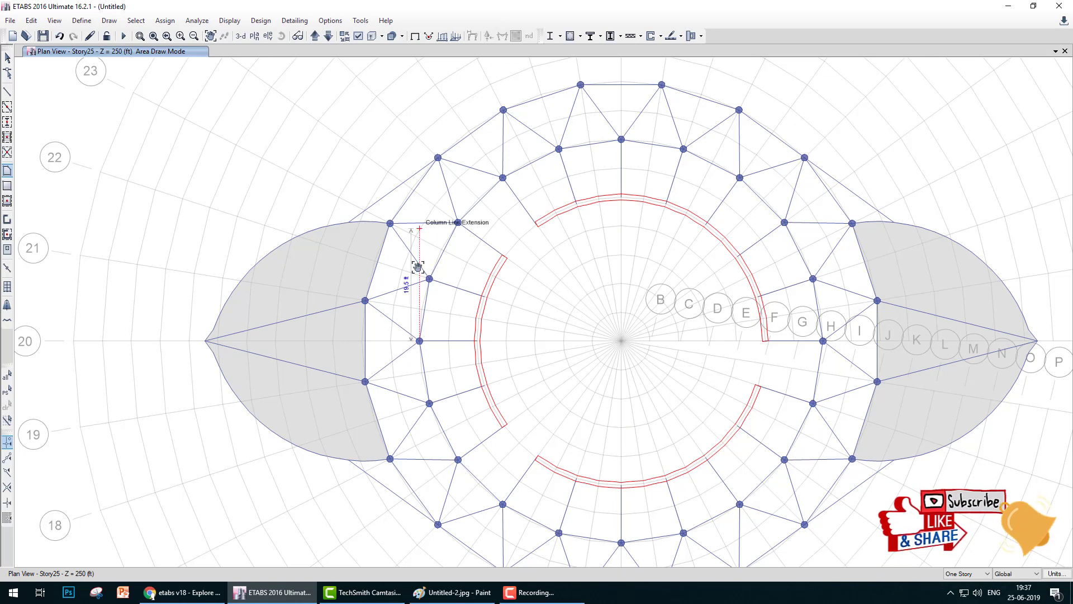
{"action": "scroll", "coordinate": [419, 268], "scroll_direction": "up", "scroll_amount": 5}
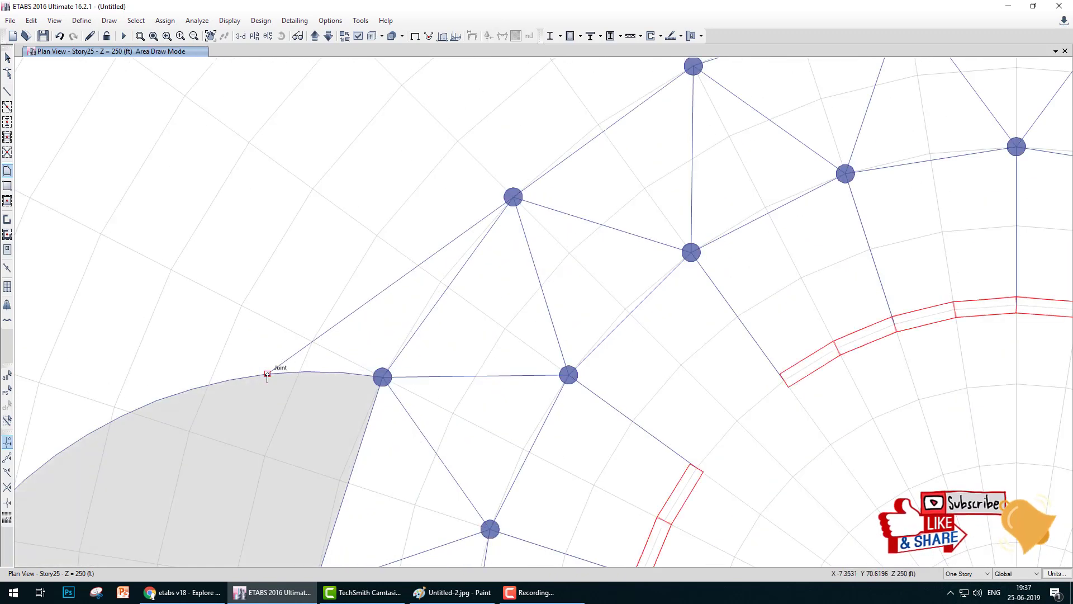
{"action": "left_click", "coordinate": [267, 373]}
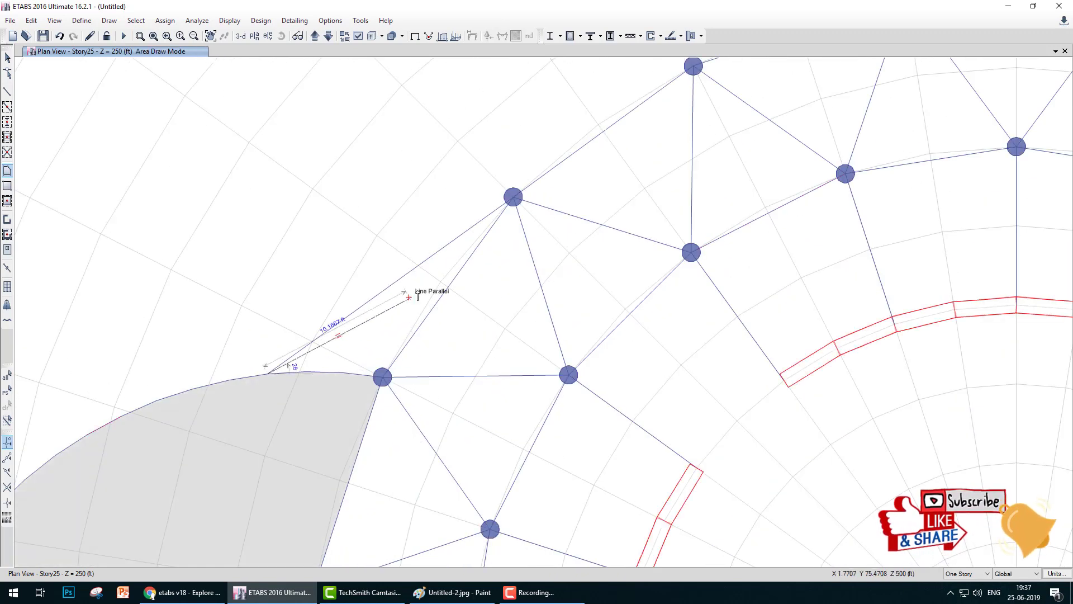
{"action": "left_click", "coordinate": [514, 198]}
{"action": "left_click", "coordinate": [383, 378]}
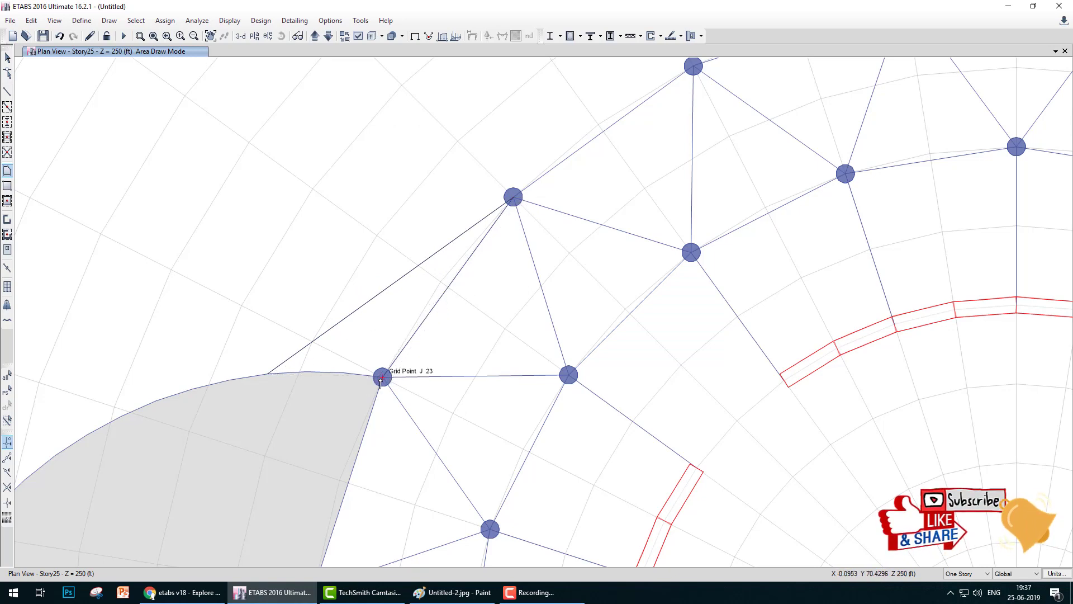
{"action": "left_click", "coordinate": [268, 374]}
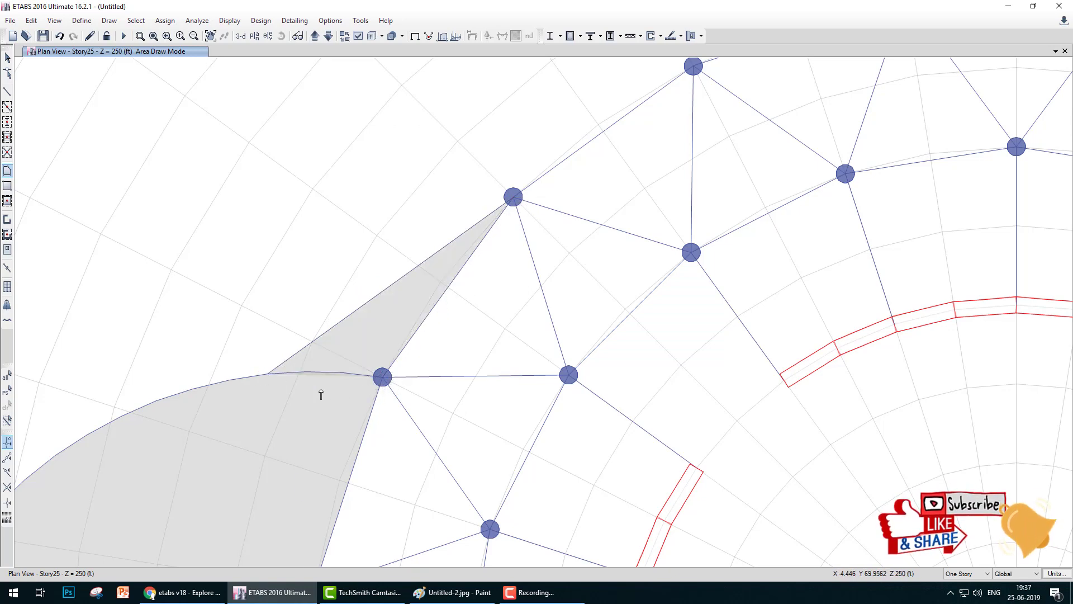
- Draw the matching triangular floor area below the left wing, between its lower edge joint, grid point J 17 and the next outer column
{"action": "scroll", "coordinate": [366, 194], "scroll_direction": "down", "scroll_amount": 4}
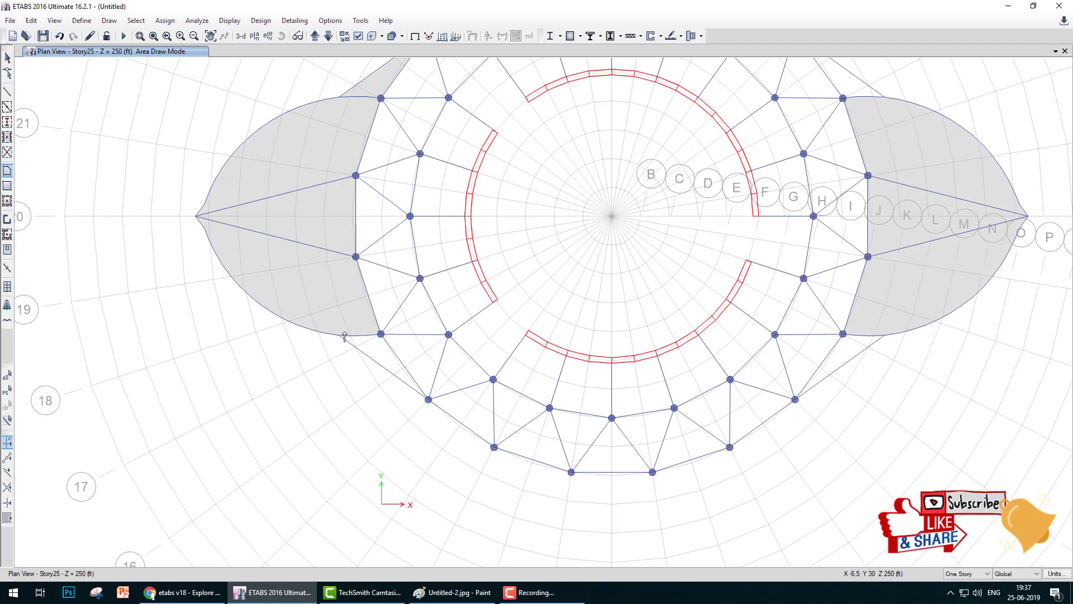
{"action": "left_click", "coordinate": [340, 336]}
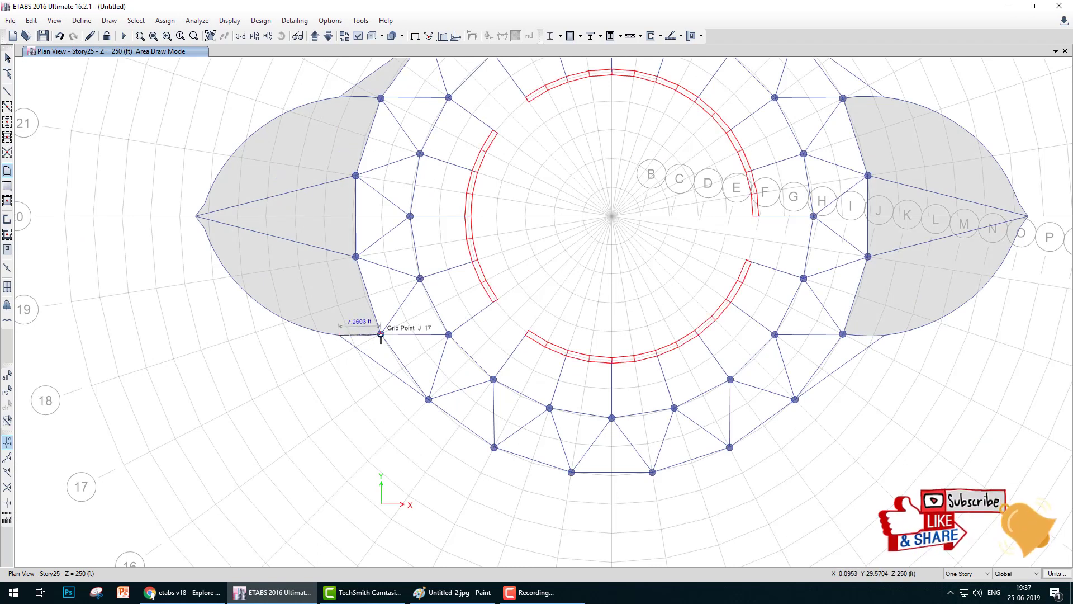
{"action": "left_click", "coordinate": [428, 400]}
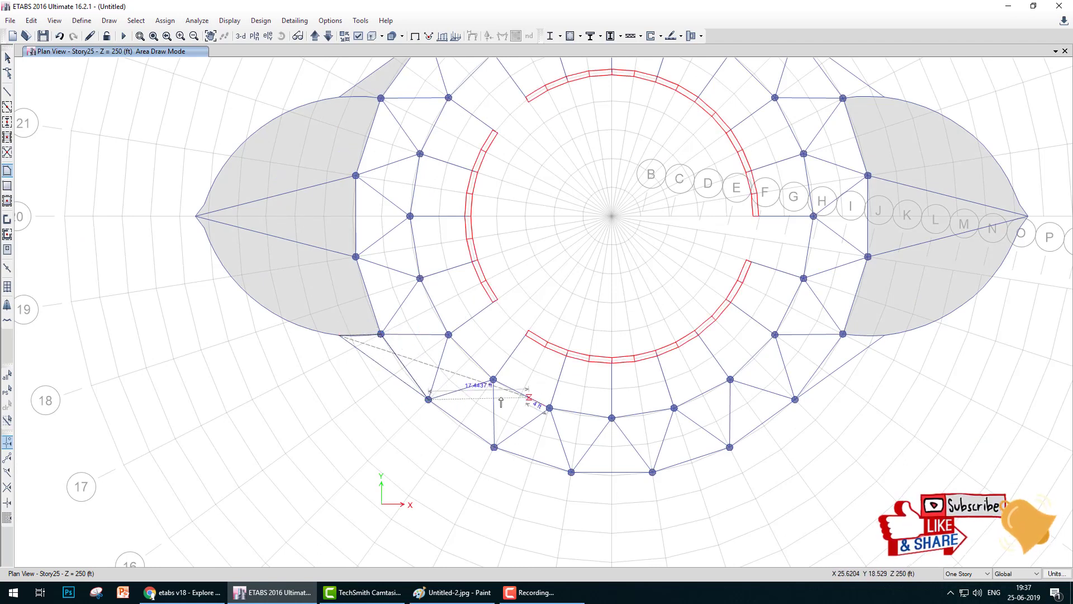
{"action": "left_click", "coordinate": [339, 336]}
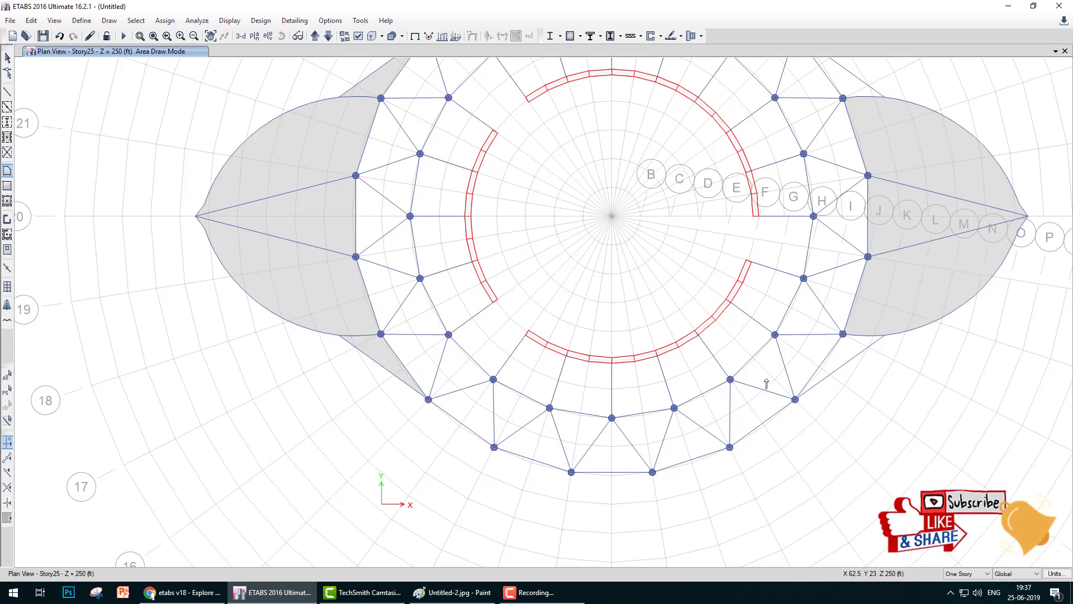
- Draw a triangular floor area below the right wing, between the two adjacent outer columns and the straight beam's joint on the curved edge
{"action": "middle_click_drag", "start_coordinate": [767, 384], "coordinate": [336, 383]}
{"action": "scroll", "coordinate": [371, 396], "scroll_direction": "up", "scroll_amount": 5}
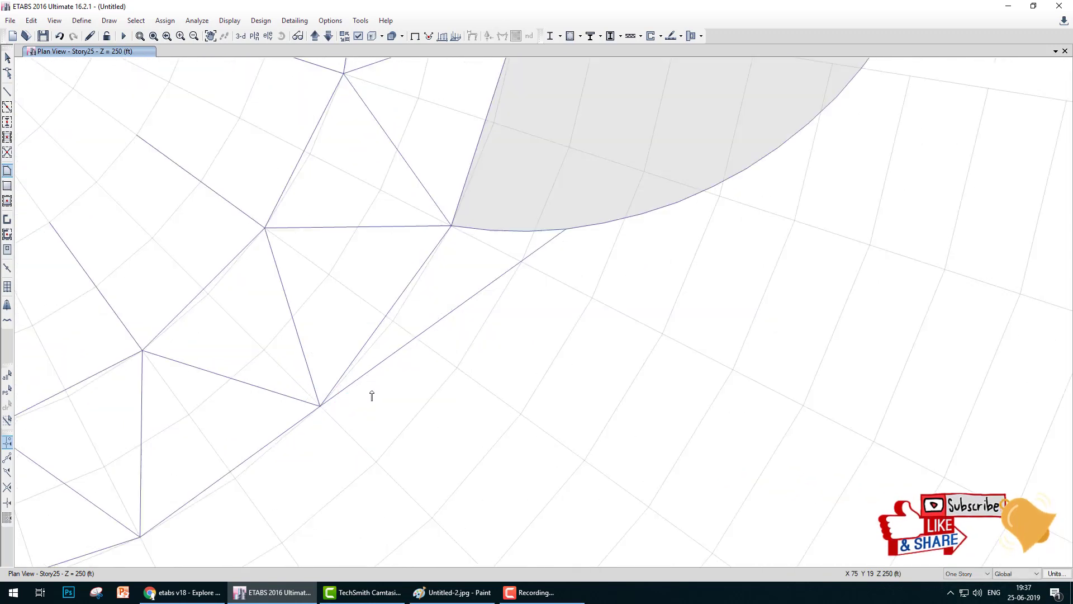
{"action": "left_click", "coordinate": [319, 407]}
{"action": "left_click", "coordinate": [451, 225]}
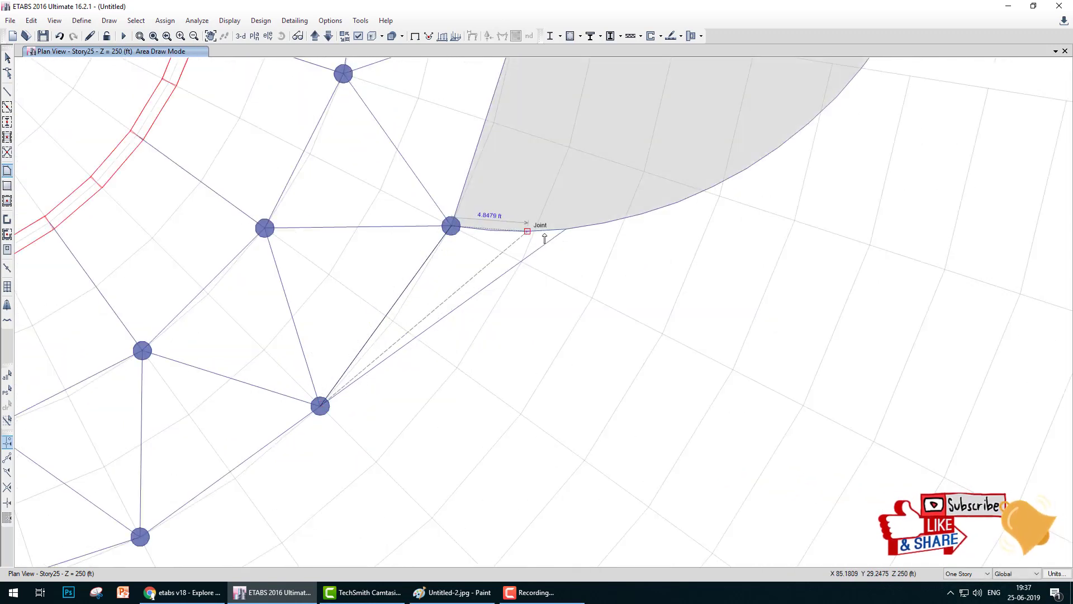
{"action": "left_click", "coordinate": [565, 229]}
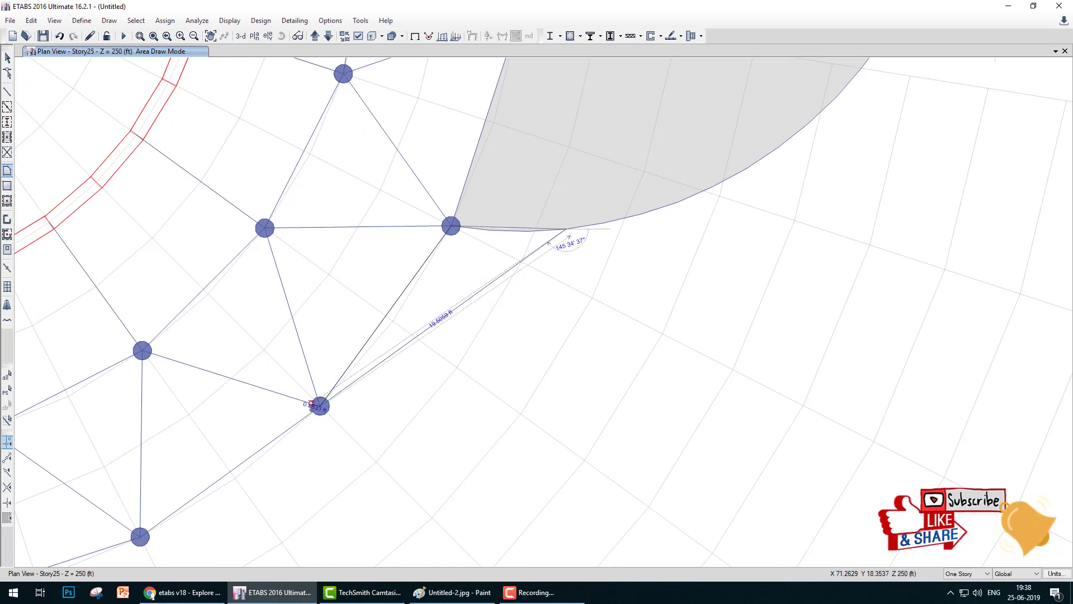
{"action": "double_click", "coordinate": [321, 403]}
- Draw a triangular floor area above the right wing, between the adjacent outer column, the straight beam's joint on the curved edge and grid point J 37
{"action": "scroll", "coordinate": [414, 364], "scroll_direction": "down", "scroll_amount": 10}
{"action": "scroll", "coordinate": [418, 307], "scroll_direction": "up", "scroll_amount": 7}
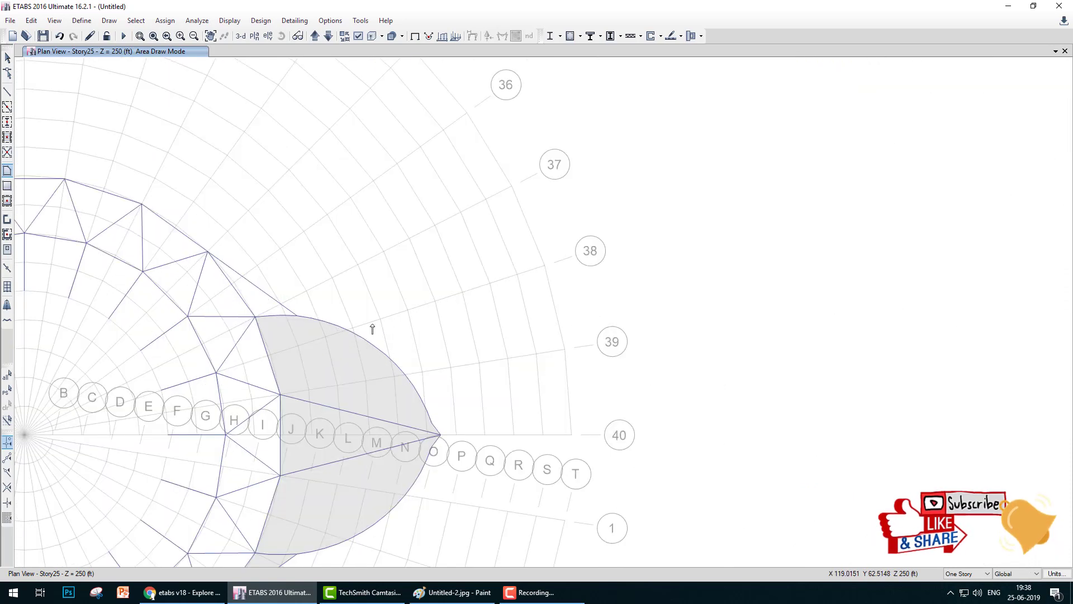
{"action": "middle_click_drag", "start_coordinate": [305, 330], "coordinate": [403, 335]}
{"action": "left_click", "coordinate": [306, 257]}
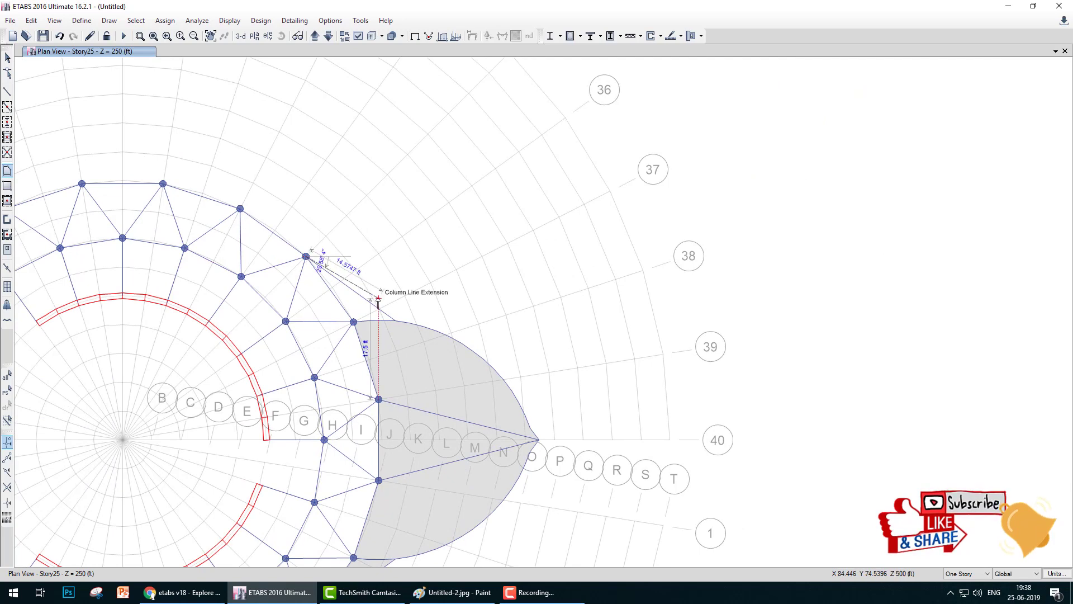
{"action": "left_click", "coordinate": [394, 321]}
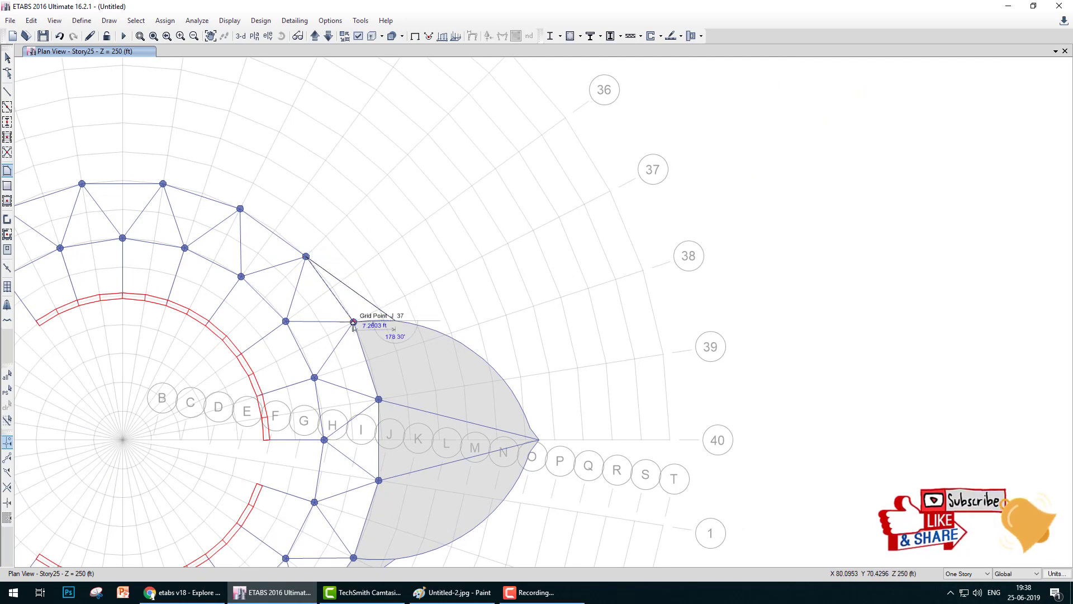
{"action": "left_click", "coordinate": [354, 322]}
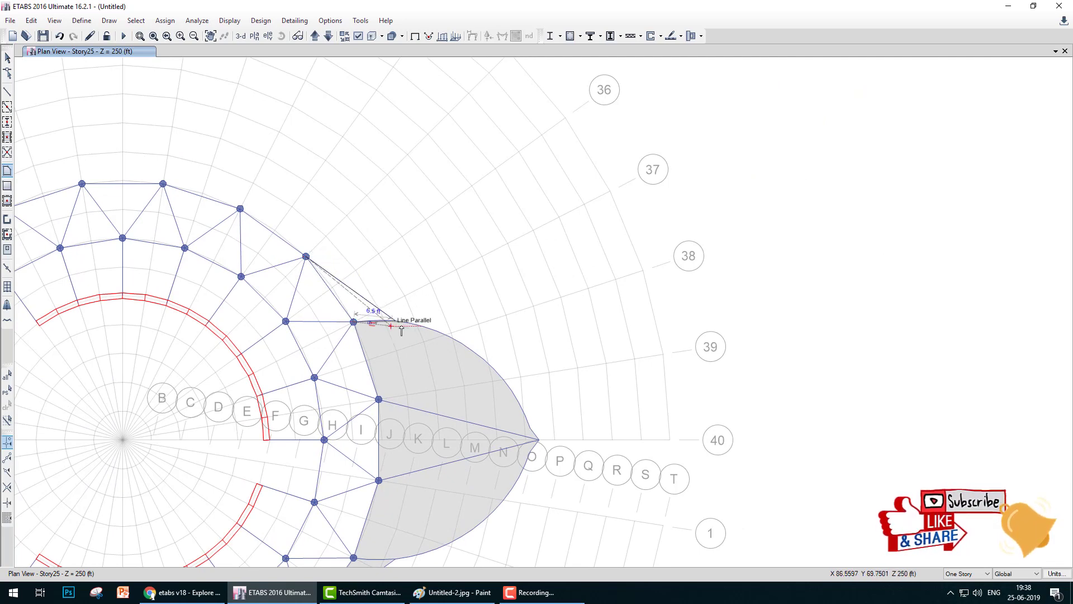
{"action": "left_click", "coordinate": [306, 257]}
{"action": "scroll", "coordinate": [391, 305], "scroll_direction": "down", "scroll_amount": 4}
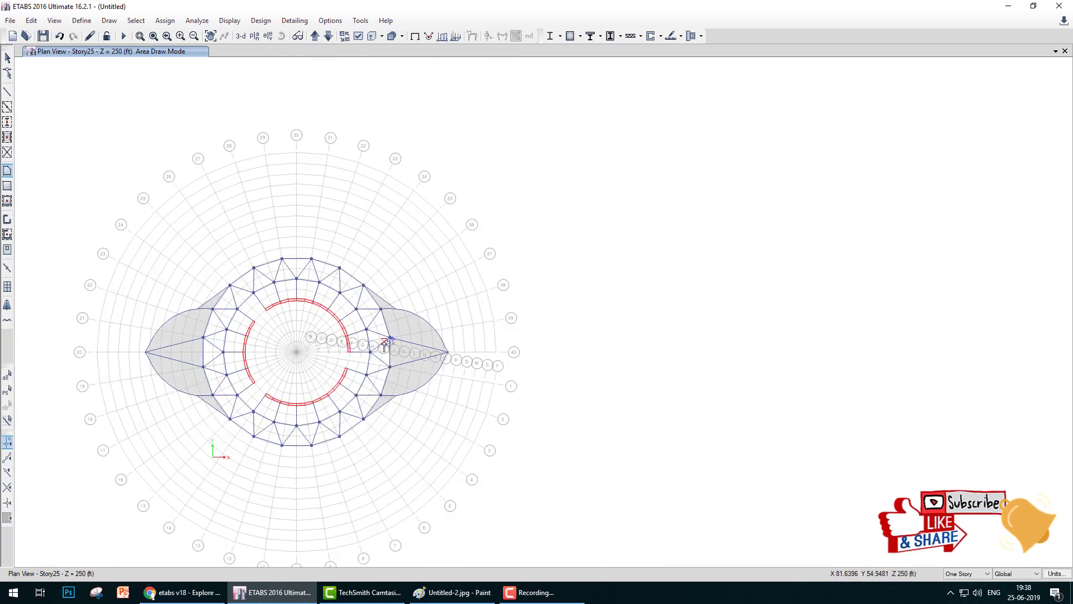
{"action": "key", "text": "Escape"}
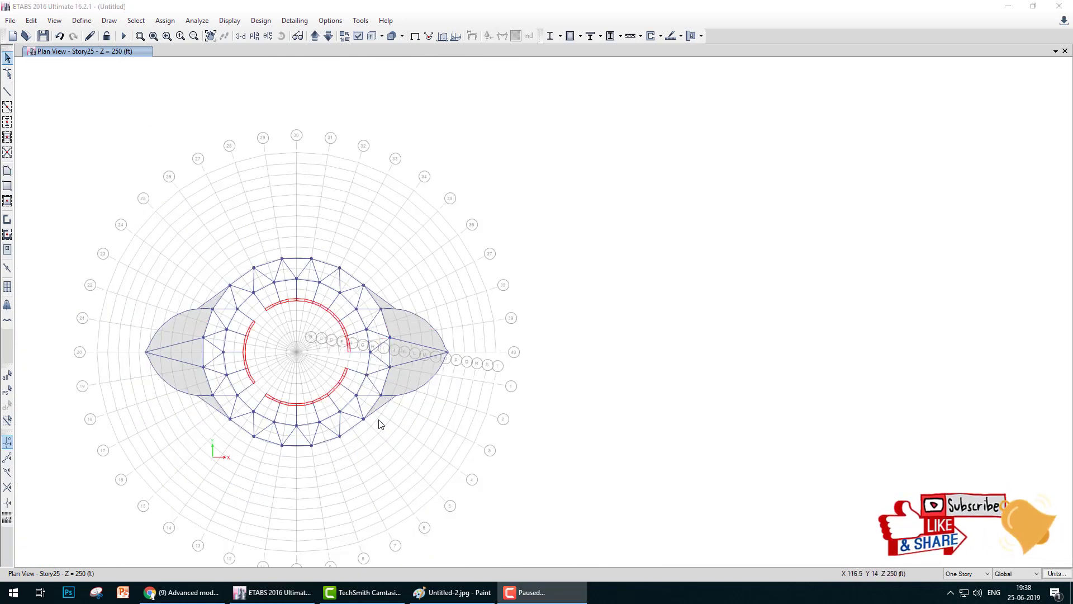
{"action": "scroll", "coordinate": [240, 331], "scroll_direction": "up", "scroll_amount": 3}
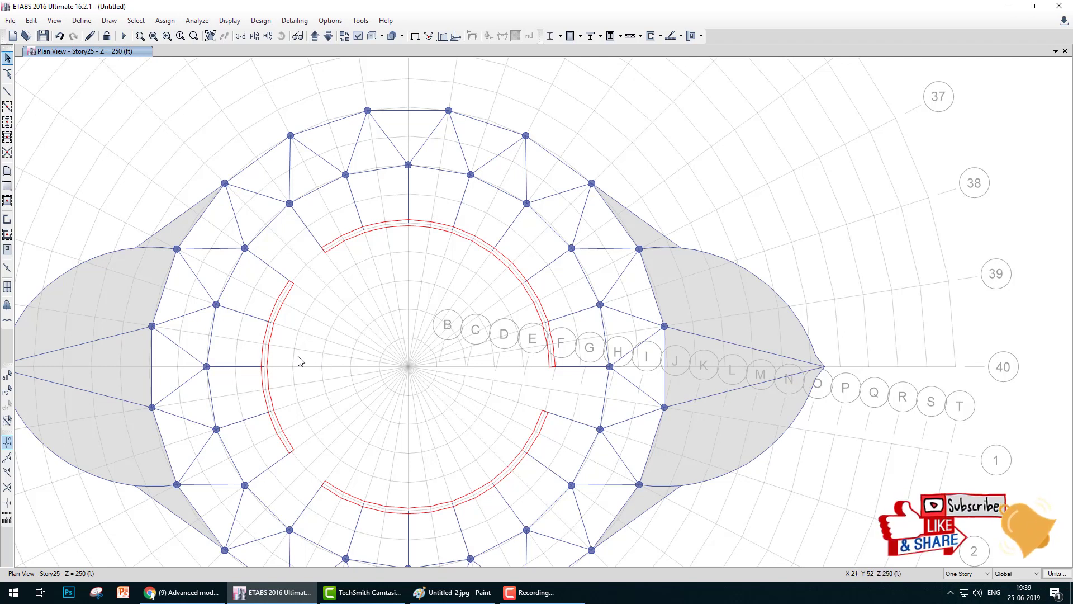
{"action": "left_click", "coordinate": [176, 249]}
{"action": "left_click", "coordinate": [245, 248]}
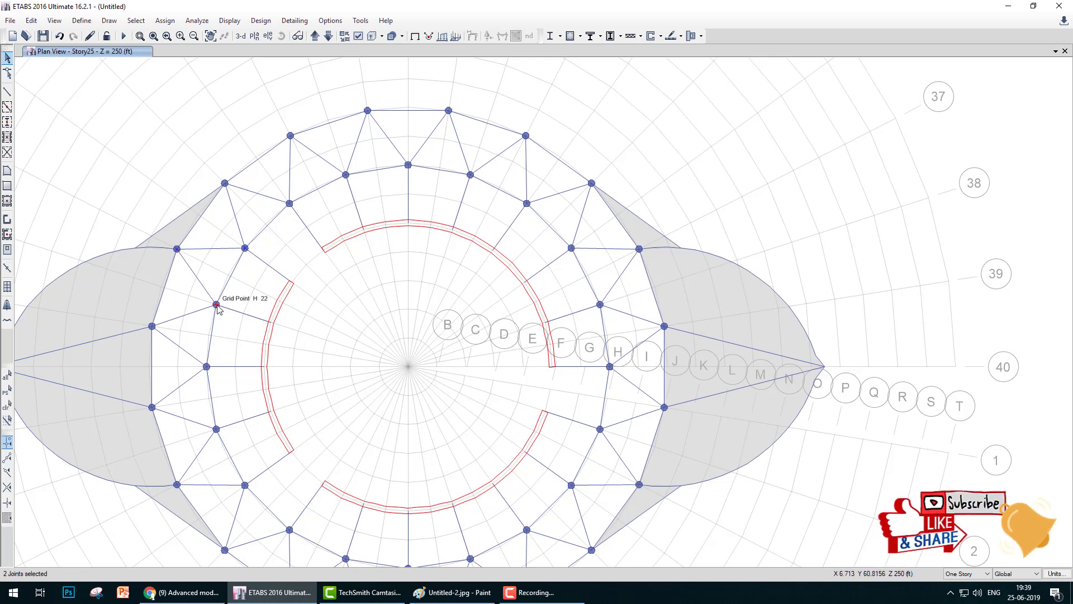
{"action": "left_click", "coordinate": [216, 305]}
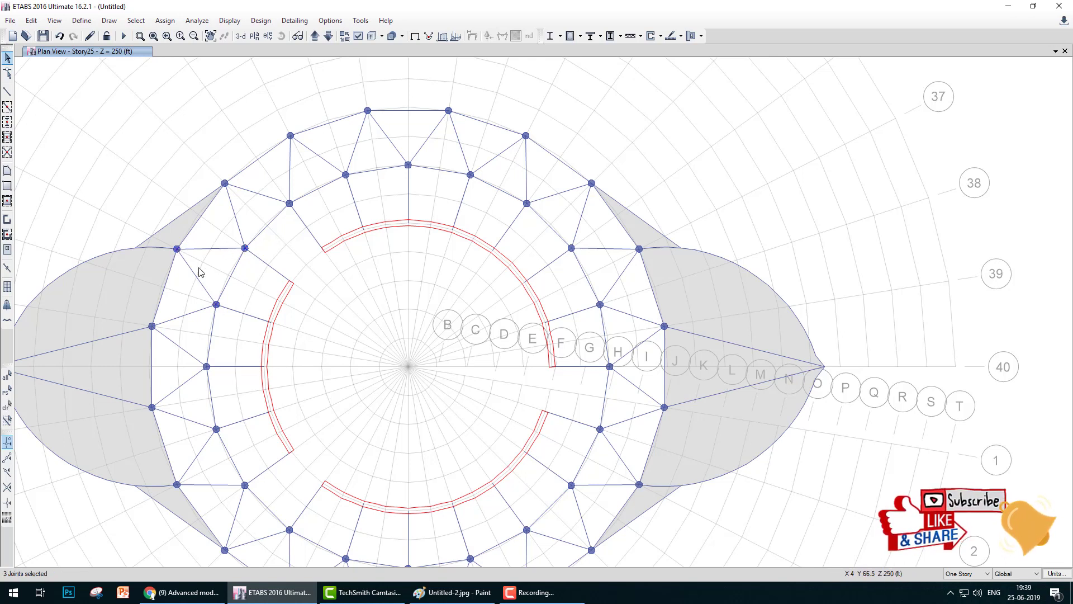
- Draw a triangular Slab6 floor area between outer column J 23, inner column H 22 and the next inner column above it
{"action": "left_click", "coordinate": [8, 171]}
{"action": "left_click", "coordinate": [177, 249]}
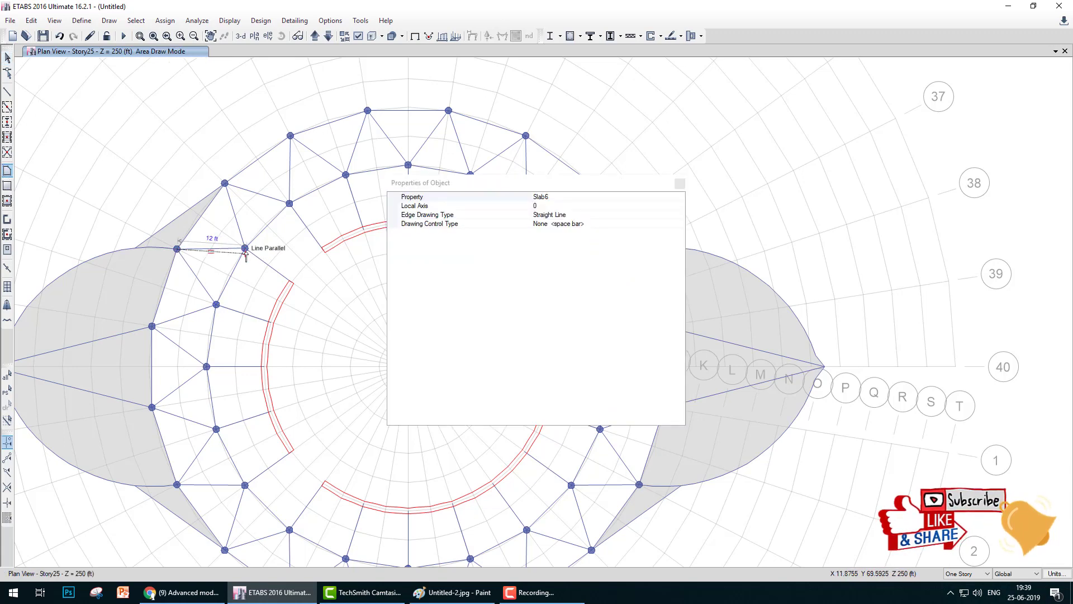
{"action": "left_click", "coordinate": [245, 248]}
{"action": "left_click", "coordinate": [216, 304]}
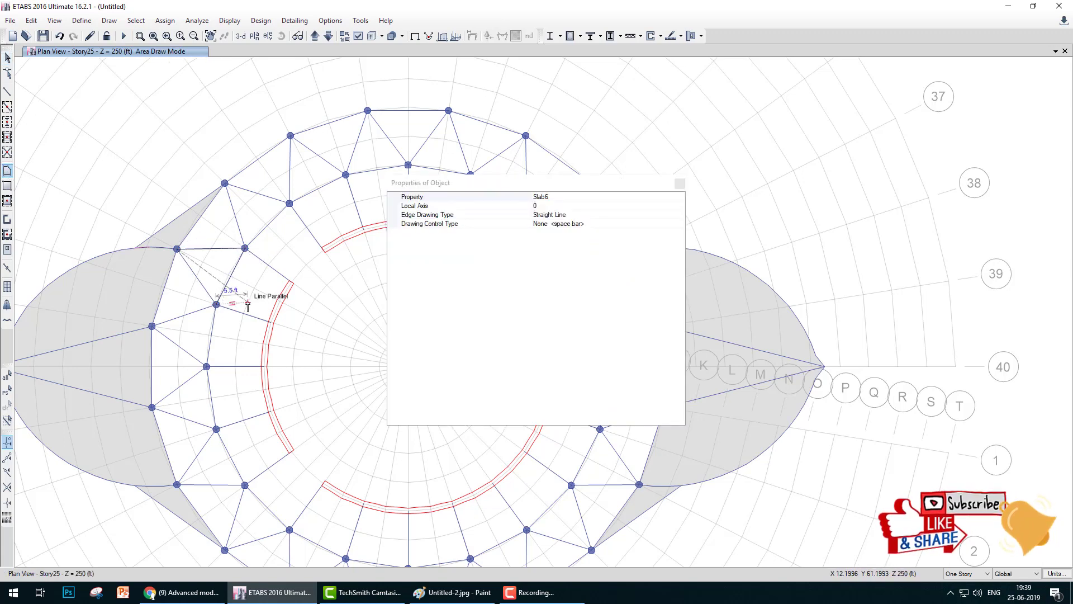
{"action": "left_click", "coordinate": [177, 249]}
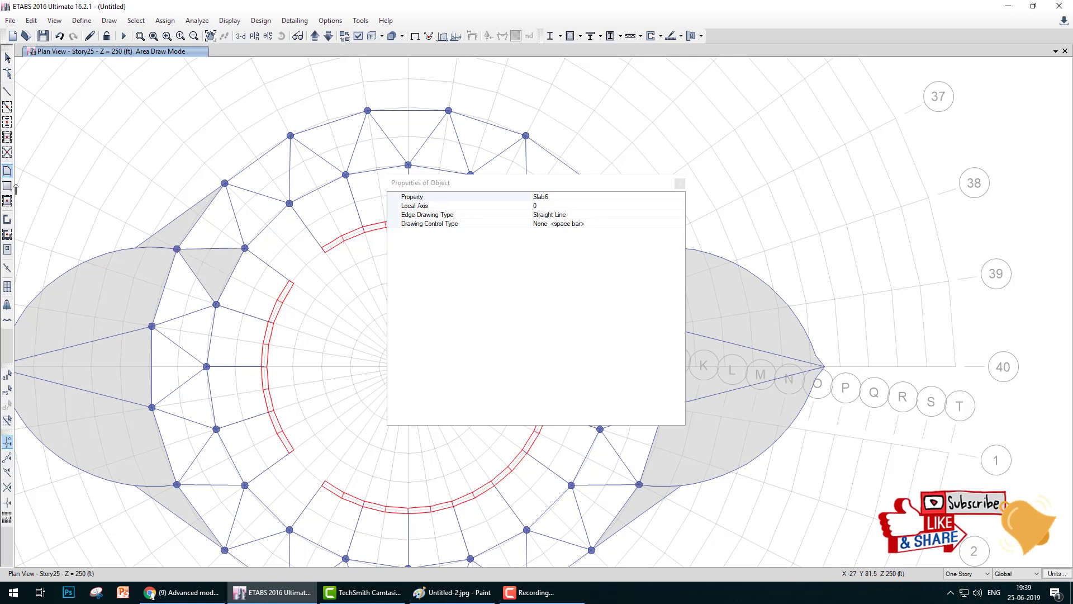
- Draw a four-sided floor area between those two inner columns and the end segment of the left curved core wall
{"action": "left_click", "coordinate": [244, 248]}
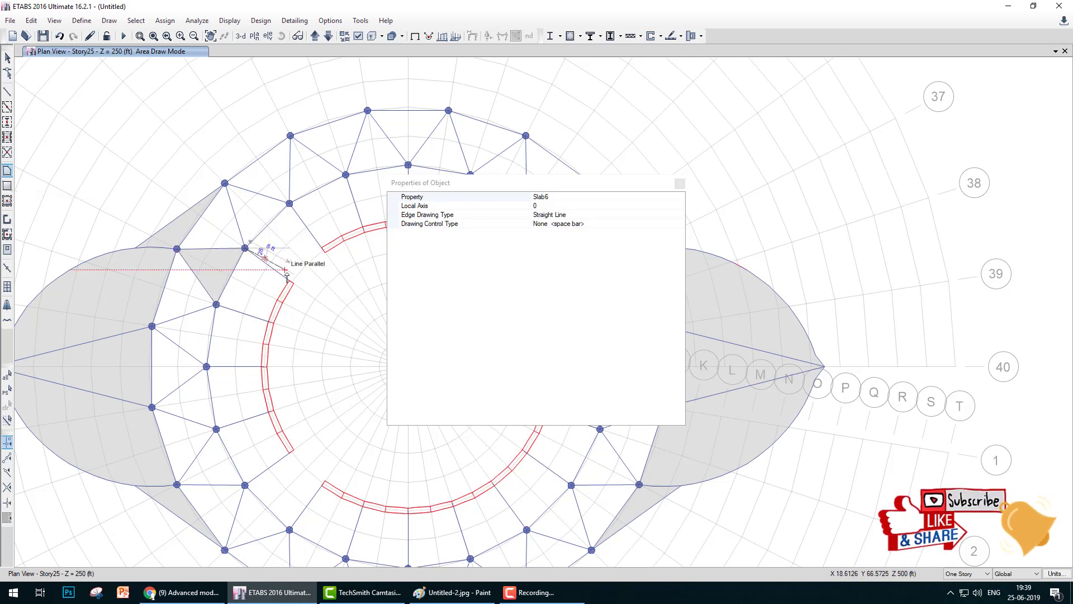
{"action": "left_click", "coordinate": [291, 281]}
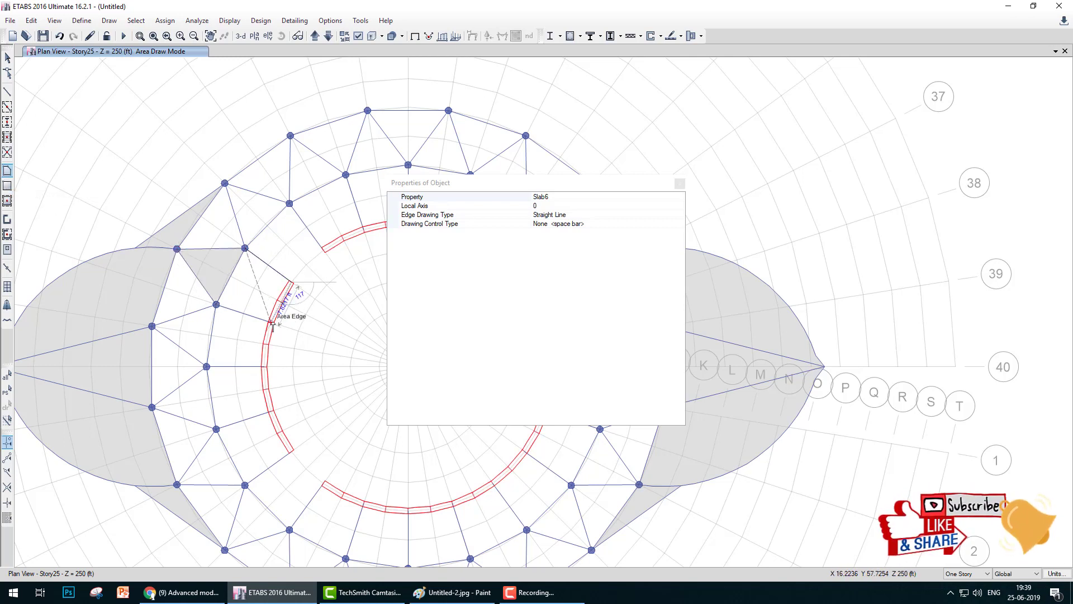
{"action": "left_click", "coordinate": [272, 325]}
{"action": "left_click", "coordinate": [217, 305]}
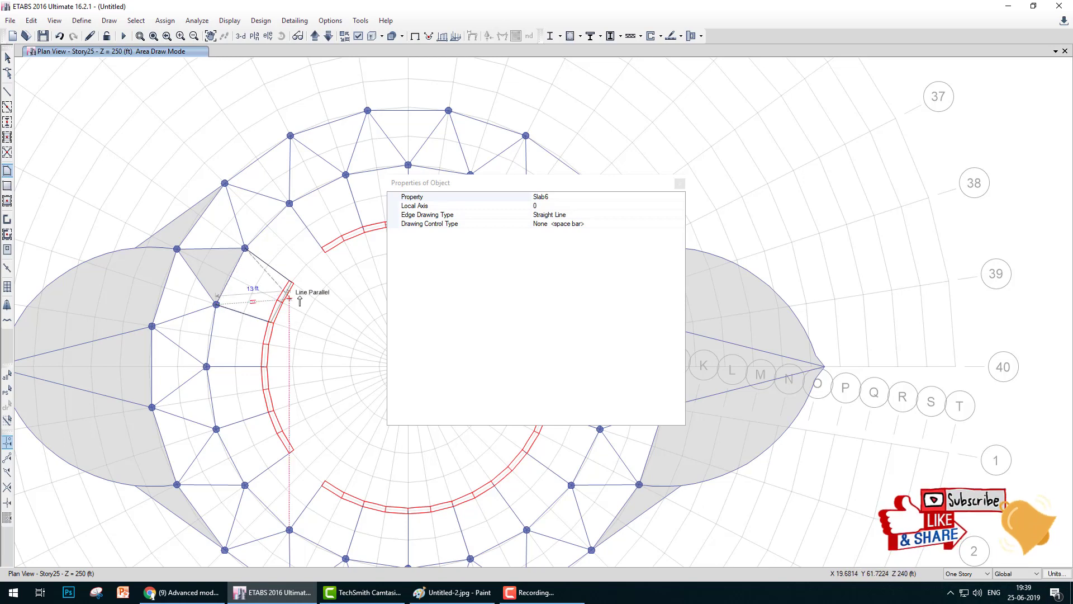
{"action": "left_click", "coordinate": [247, 250]}
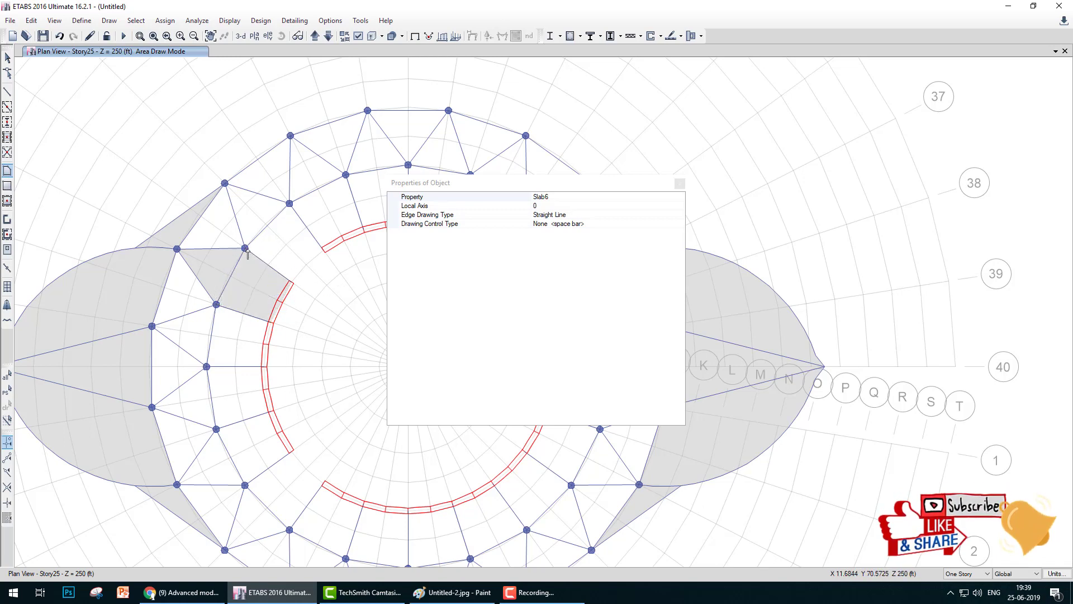
{"action": "left_click", "coordinate": [680, 183]}
{"action": "key", "text": "Escape"}
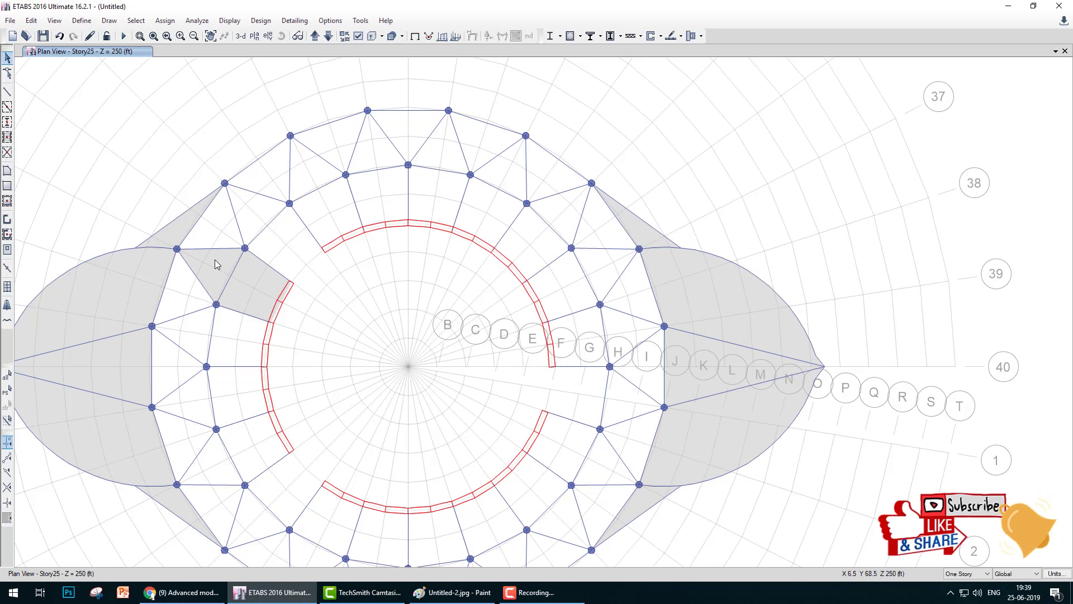
- Select the new triangular and four-sided floor areas and set up a radial replication about grid point A 40 at (40, 50)
{"action": "left_click", "coordinate": [217, 264]}
{"action": "left_click", "coordinate": [260, 282]}
{"action": "left_click", "coordinate": [32, 21]}
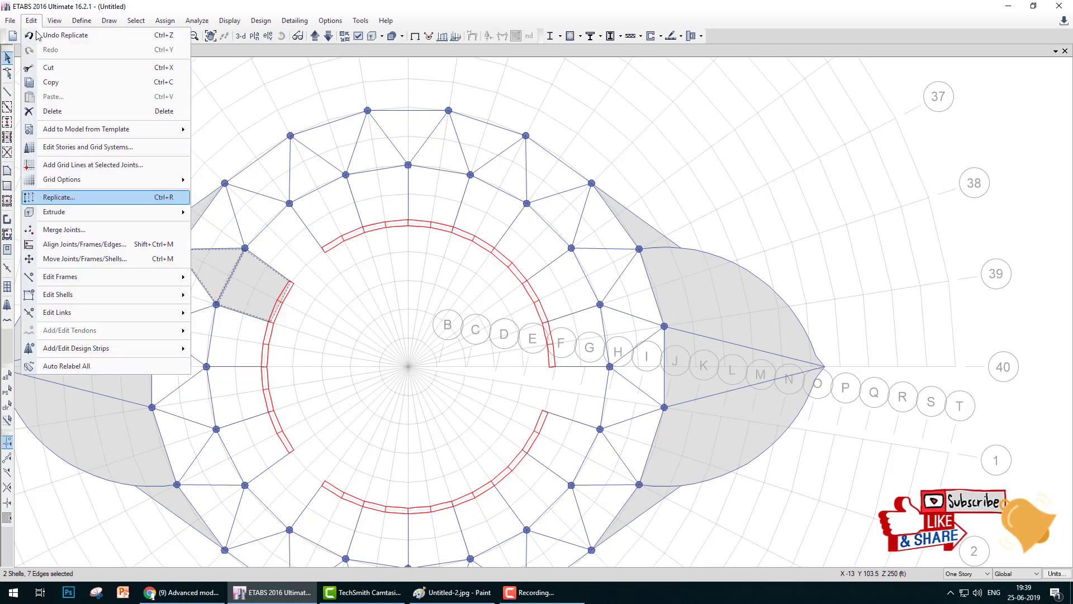
{"action": "left_click", "coordinate": [63, 197]}
{"action": "left_click", "coordinate": [186, 205]}
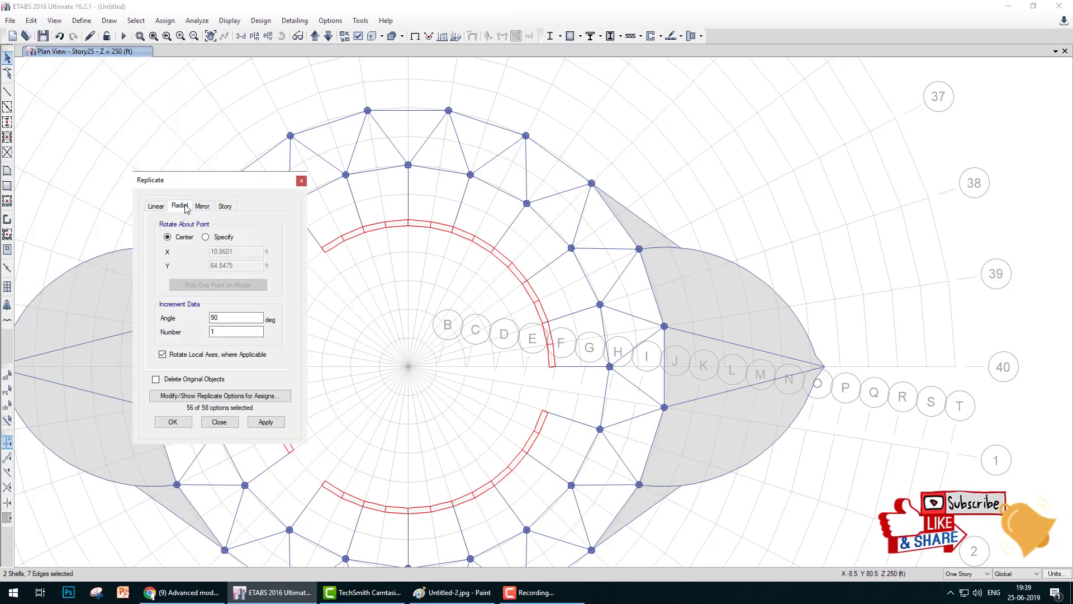
{"action": "left_click_drag", "start_coordinate": [240, 183], "coordinate": [754, 101]}
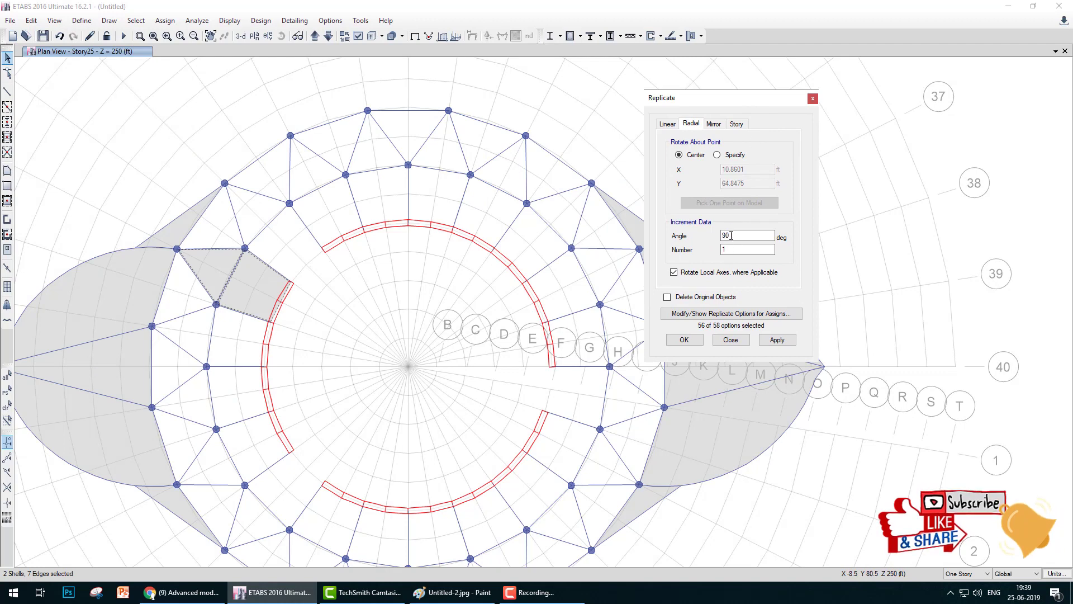
{"action": "left_click", "coordinate": [717, 155]}
{"action": "left_click", "coordinate": [729, 203]}
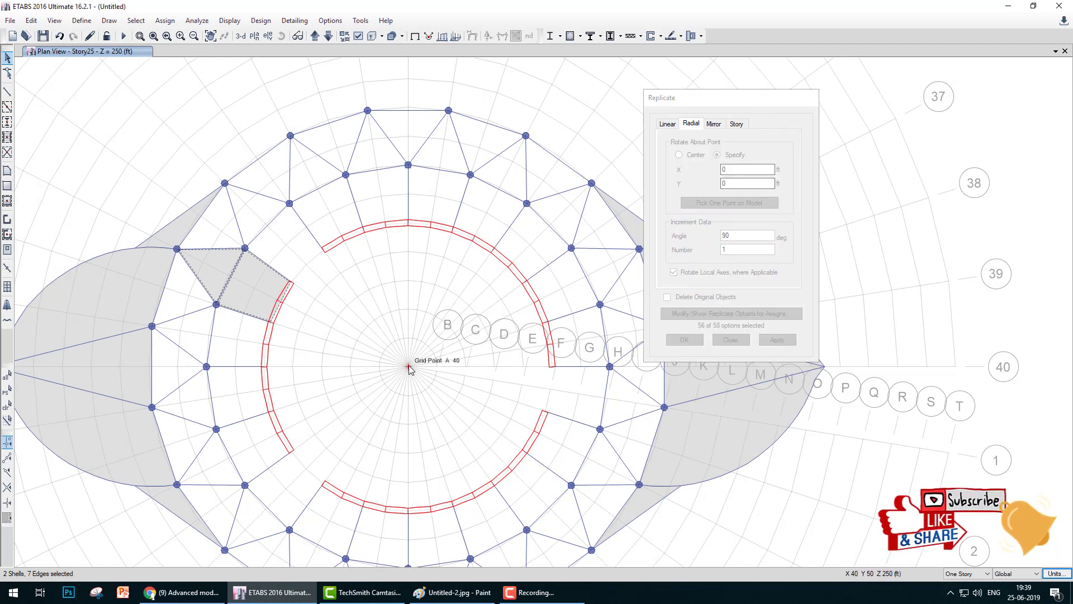
{"action": "left_click", "coordinate": [409, 368]}
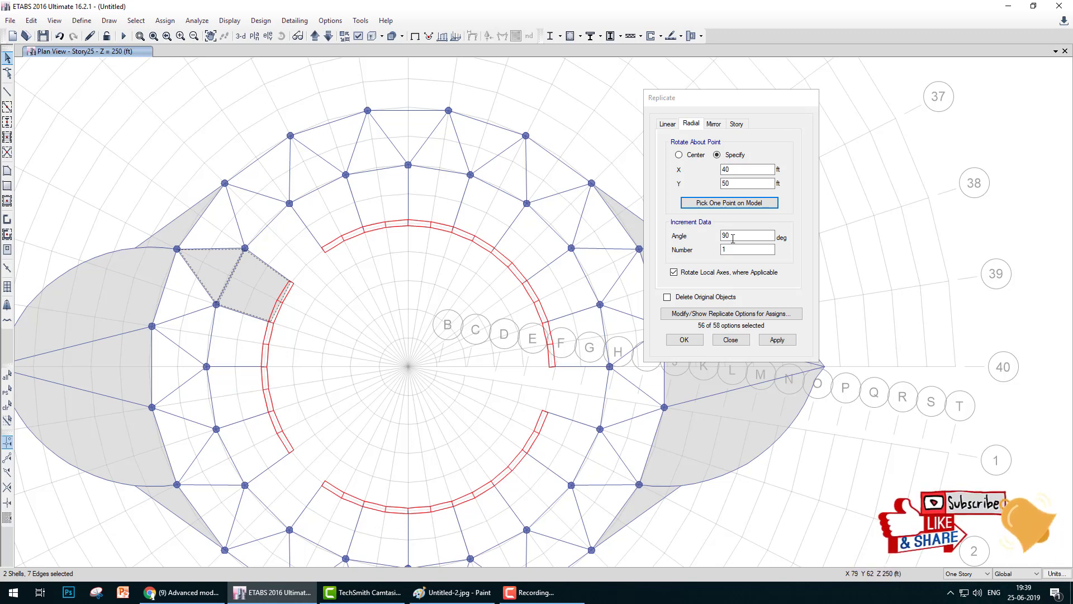
- Replicate both selected floor areas around the ring with an angle increment of 360/20 degrees and a number of 20
{"action": "left_click_drag", "start_coordinate": [739, 236], "coordinate": [689, 232]}
{"action": "key", "text": "BackSpace"}
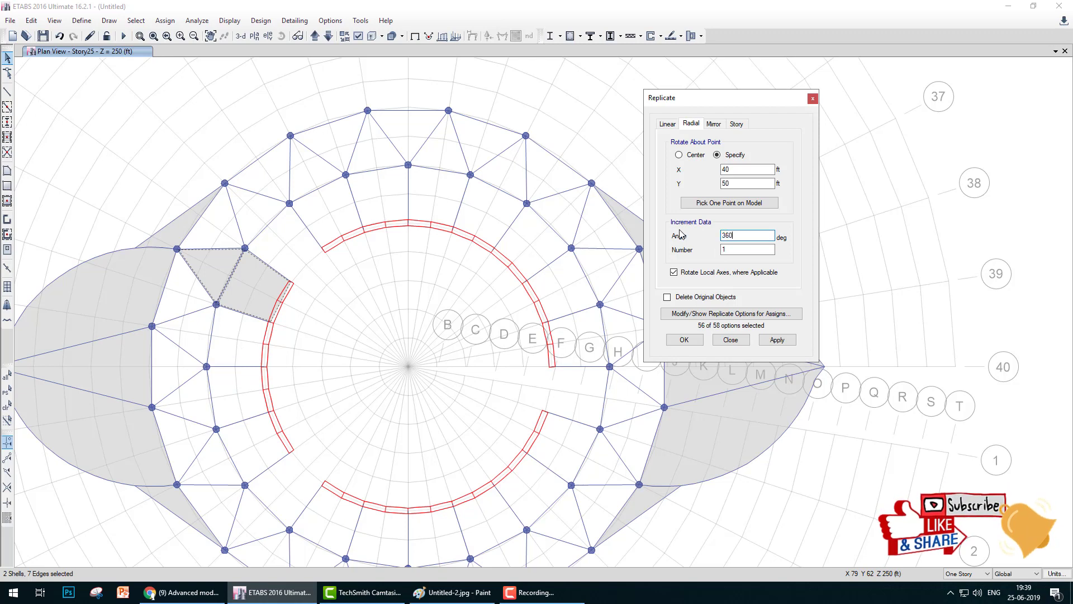
{"action": "type", "text": "360/20"}
{"action": "left_click", "coordinate": [737, 248]}
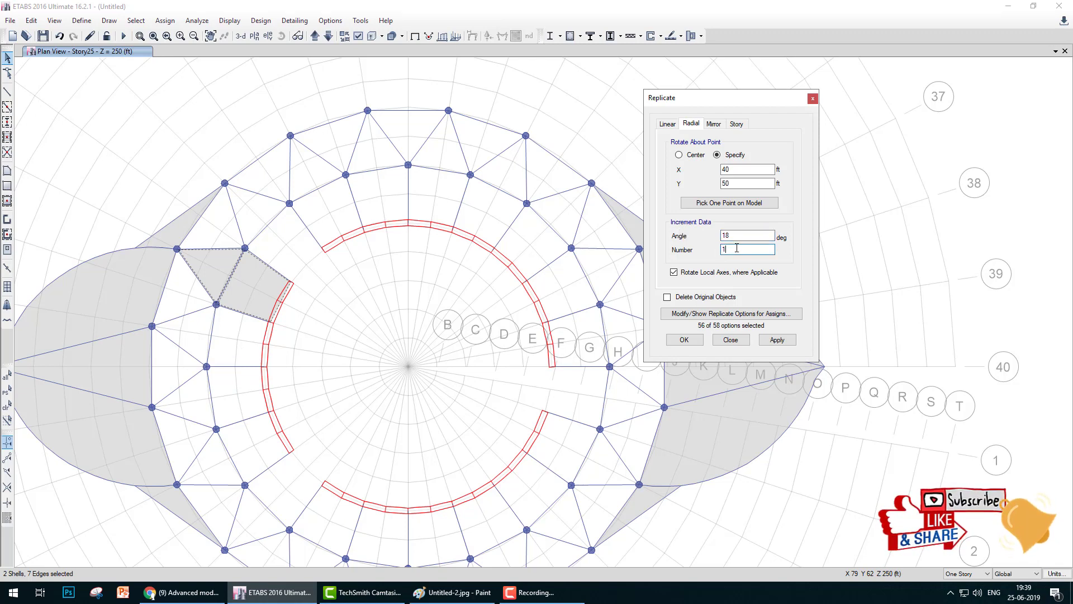
{"action": "type", "text": "2"}
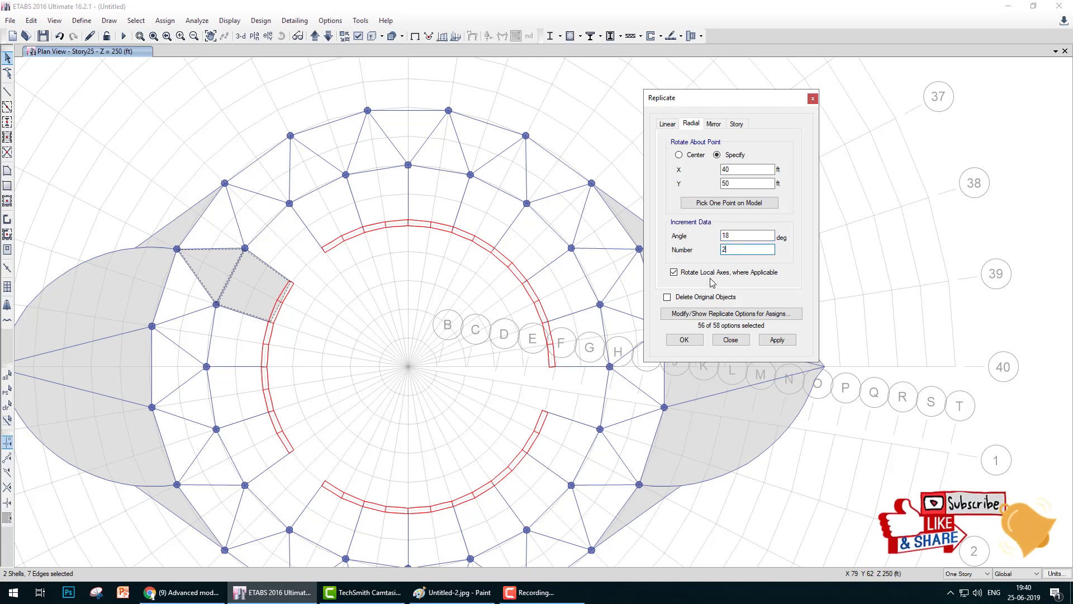
{"action": "type", "text": "0"}
{"action": "left_click", "coordinate": [686, 340]}
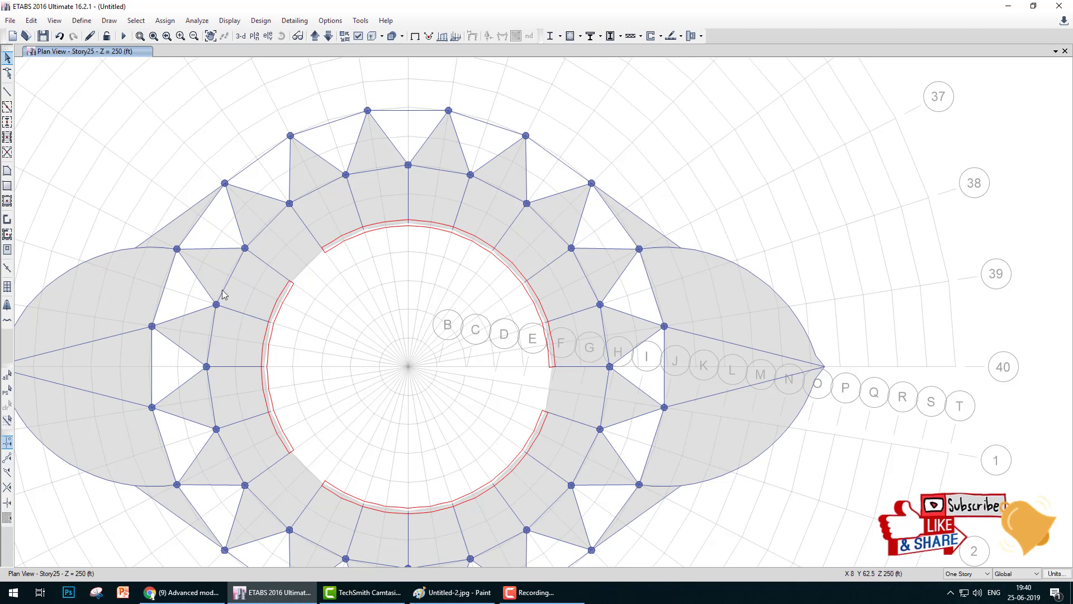
- Draw a triangular Slab6 floor area between outer columns J 23 and J 25 and the inner column facing them
{"action": "left_click", "coordinate": [8, 170]}
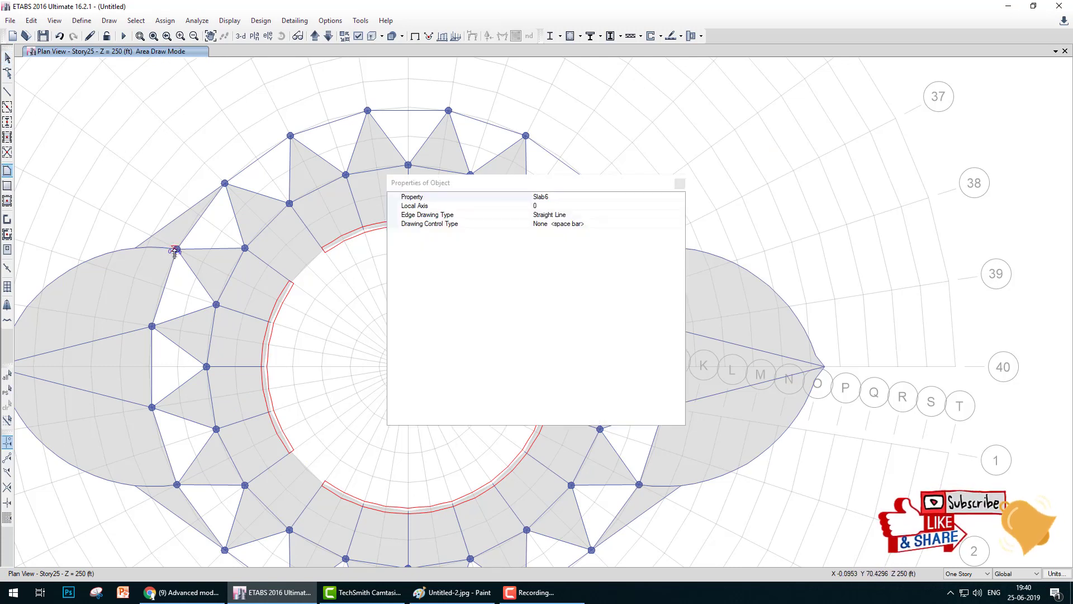
{"action": "left_click", "coordinate": [176, 248]}
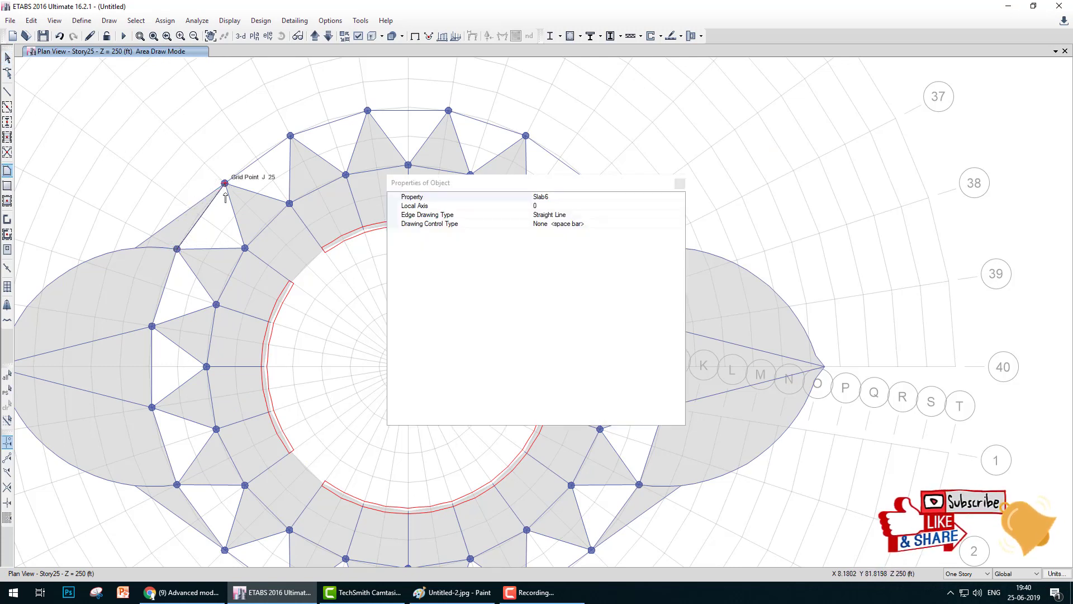
{"action": "left_click", "coordinate": [225, 183]}
{"action": "left_click", "coordinate": [245, 247]}
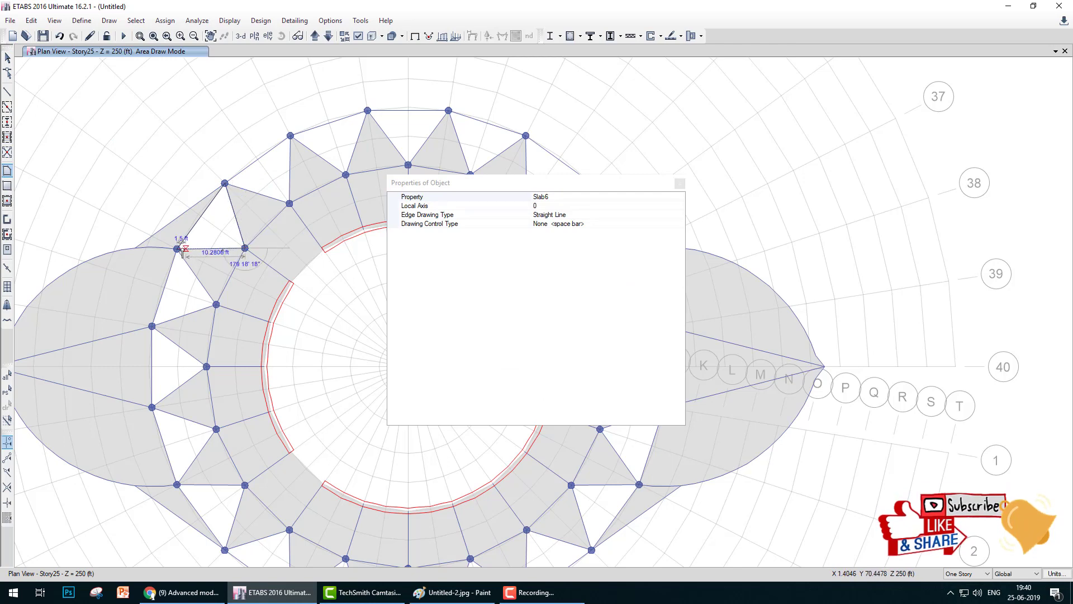
{"action": "key", "text": "Return"}
{"action": "left_click", "coordinate": [680, 183]}
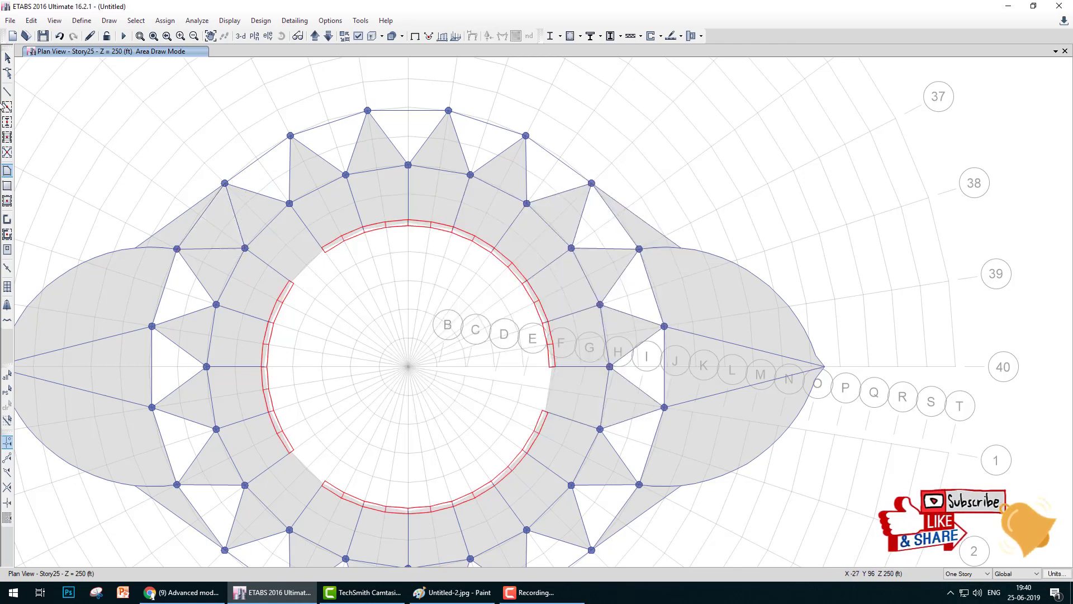
{"action": "left_click", "coordinate": [8, 57]}
- Replicate the new triangular floor area radially about the ring centre (40, 50) with an 18 degree angle increment and a number of 20
{"action": "left_click", "coordinate": [214, 230]}
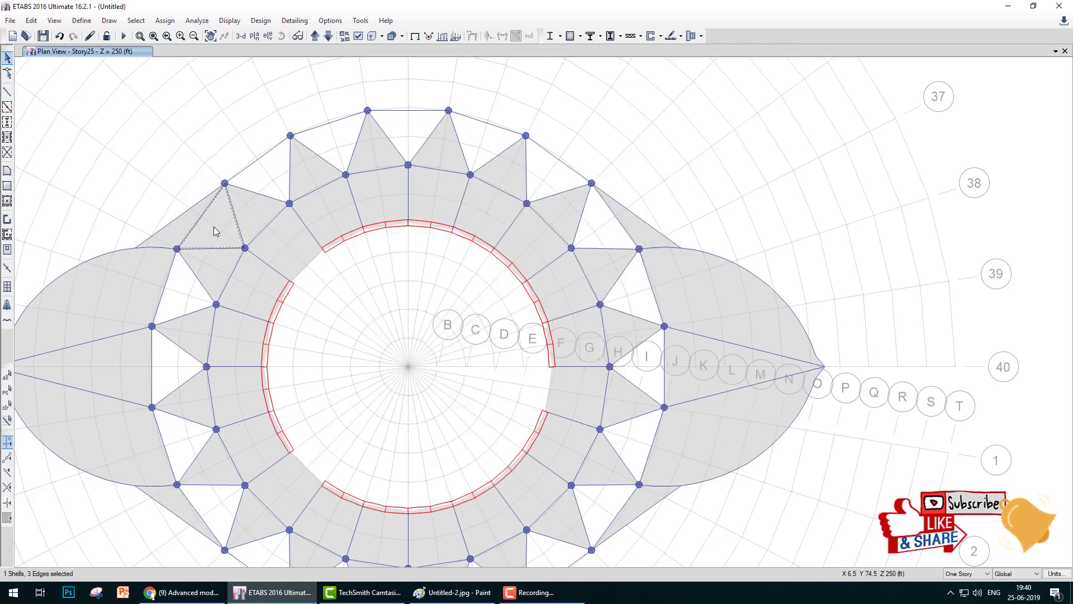
{"action": "left_click", "coordinate": [31, 21]}
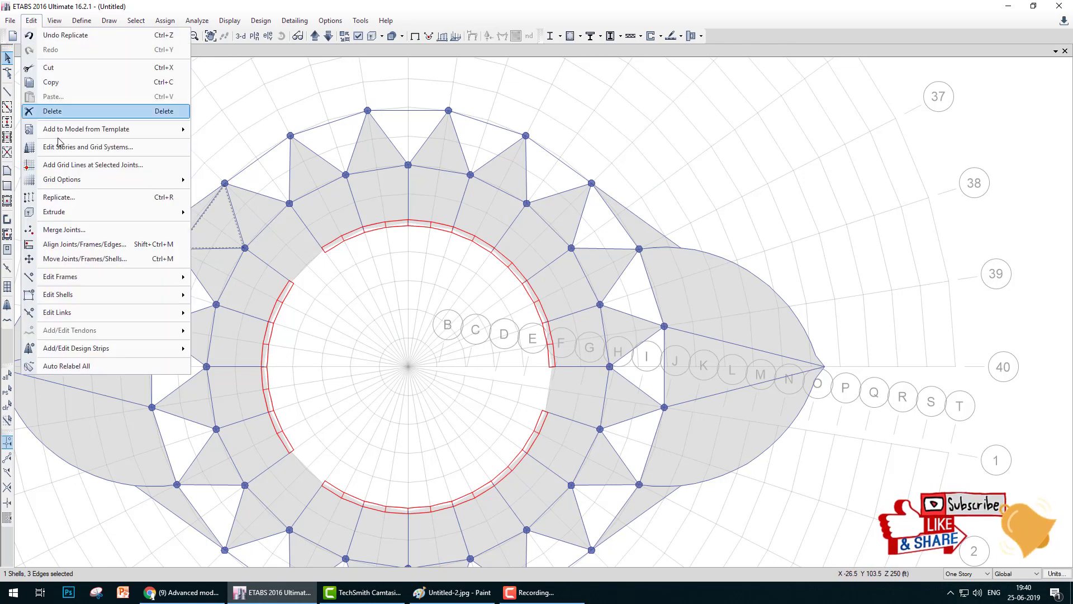
{"action": "left_click", "coordinate": [78, 198]}
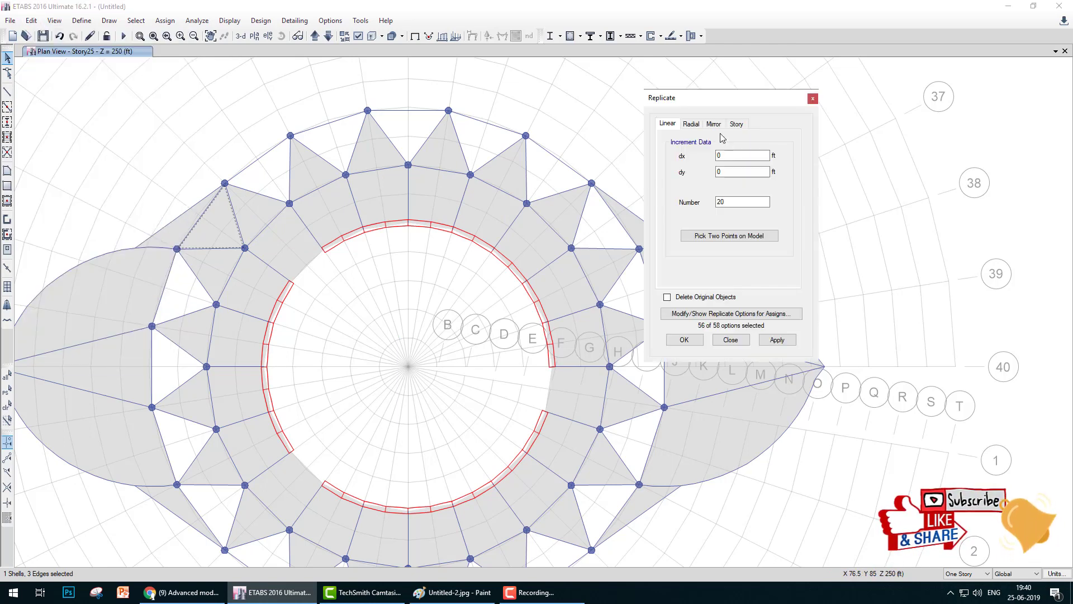
{"action": "left_click", "coordinate": [692, 124]}
{"action": "left_click", "coordinate": [729, 202]}
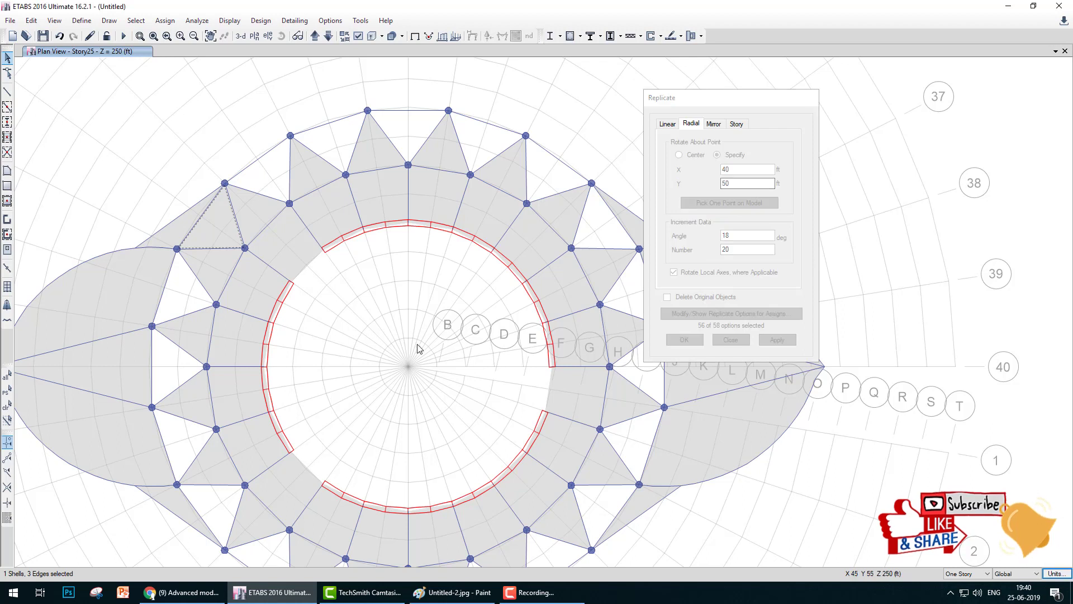
{"action": "left_click", "coordinate": [407, 367]}
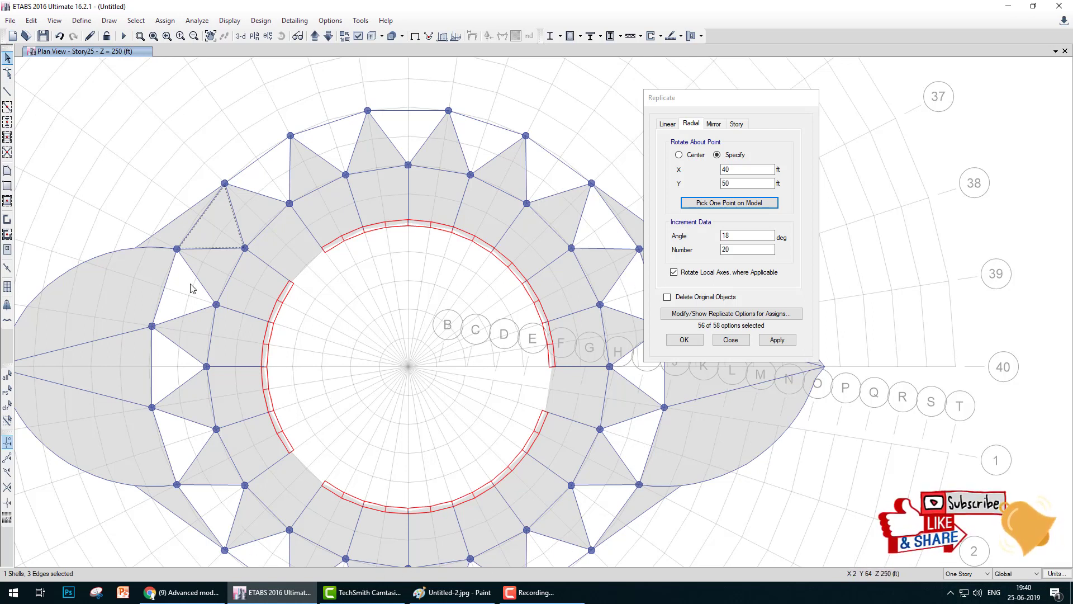
{"action": "left_click", "coordinate": [684, 339]}
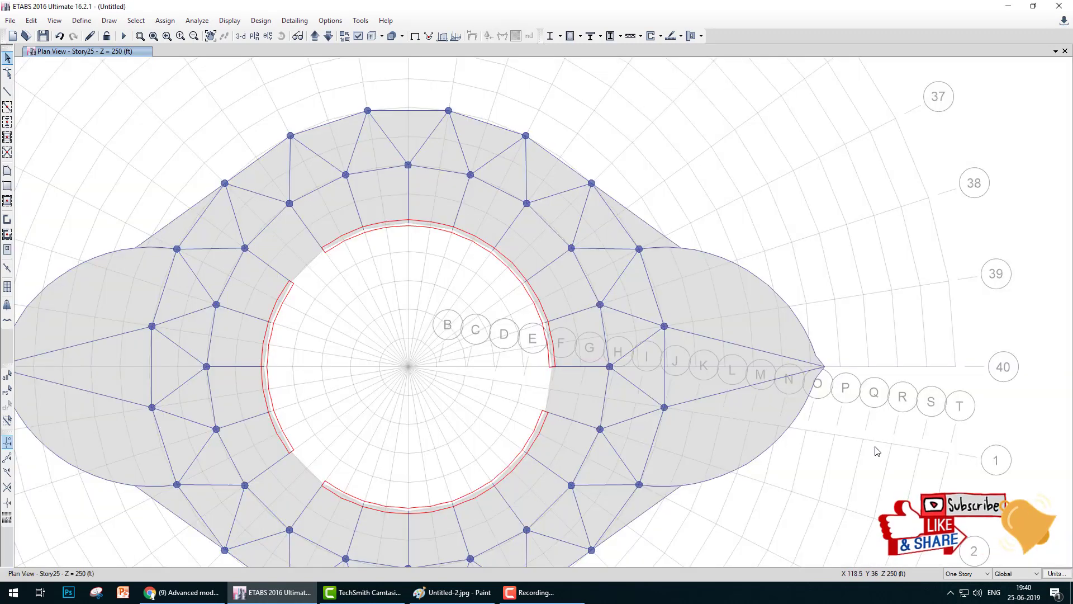
- Add a new window with a 3-D view of the model beside the Story25 plan
{"action": "scroll", "coordinate": [828, 425], "scroll_direction": "down", "scroll_amount": 4}
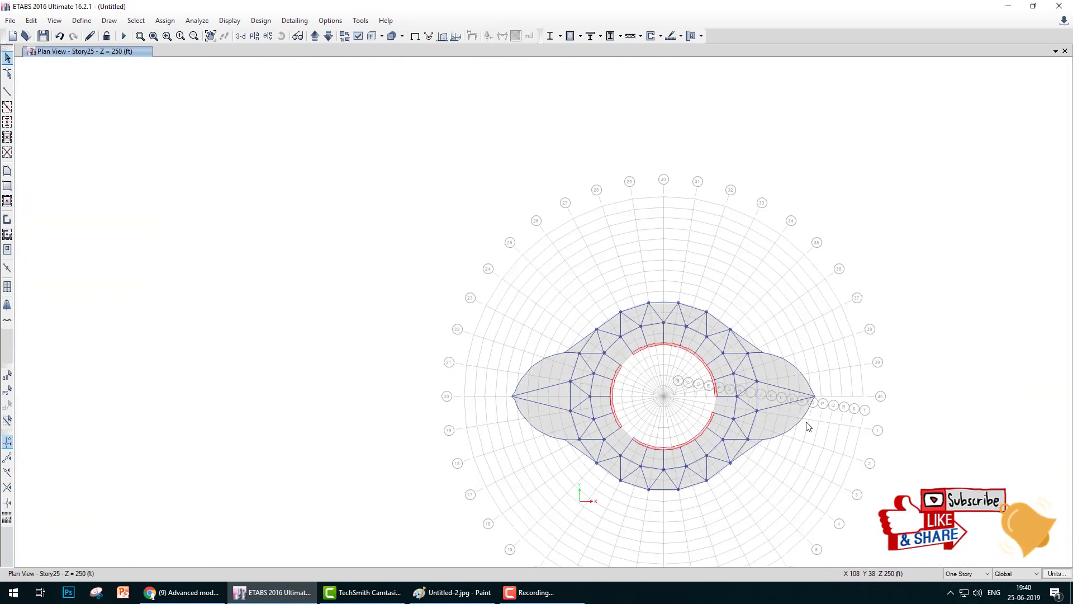
{"action": "middle_click_drag", "start_coordinate": [784, 388], "coordinate": [649, 346]}
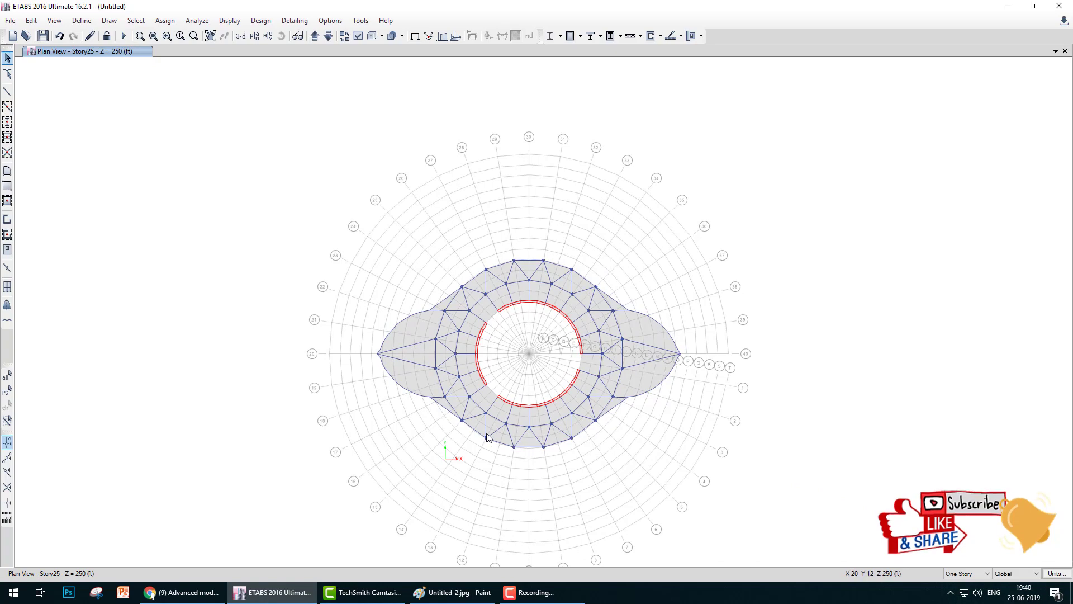
{"action": "left_click", "coordinate": [531, 592]}
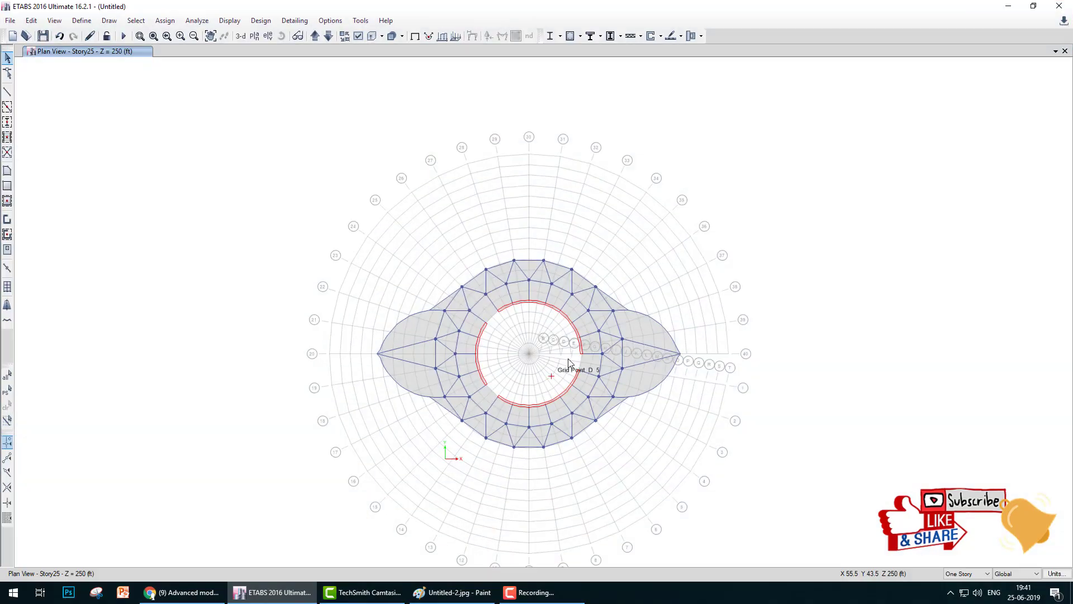
{"action": "scroll", "coordinate": [604, 393], "scroll_direction": "up", "scroll_amount": 4}
{"action": "scroll", "coordinate": [438, 331], "scroll_direction": "down", "scroll_amount": 4}
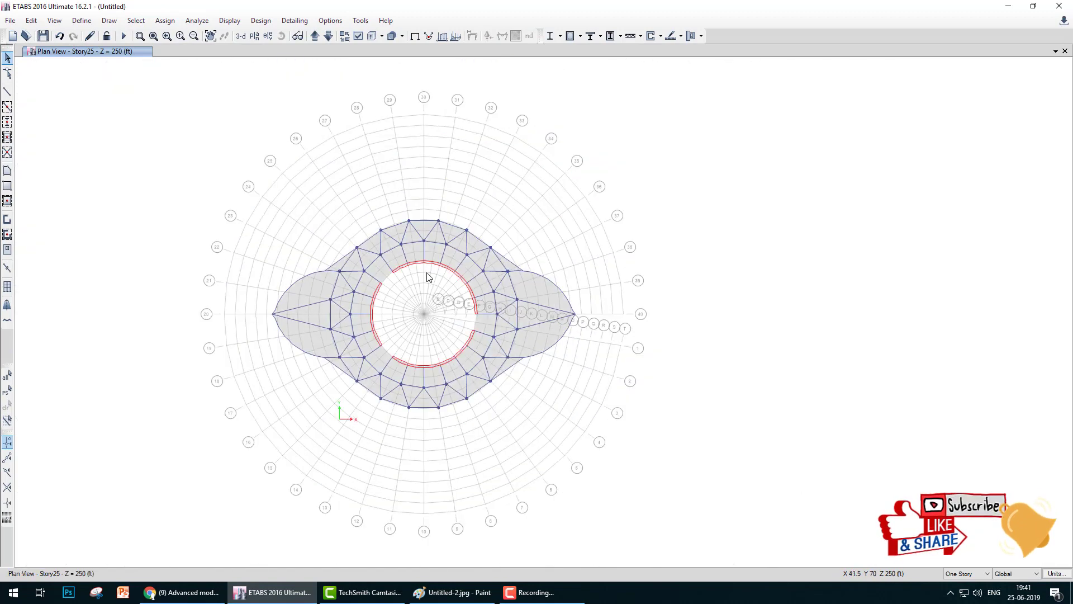
{"action": "left_click", "coordinate": [1056, 51]}
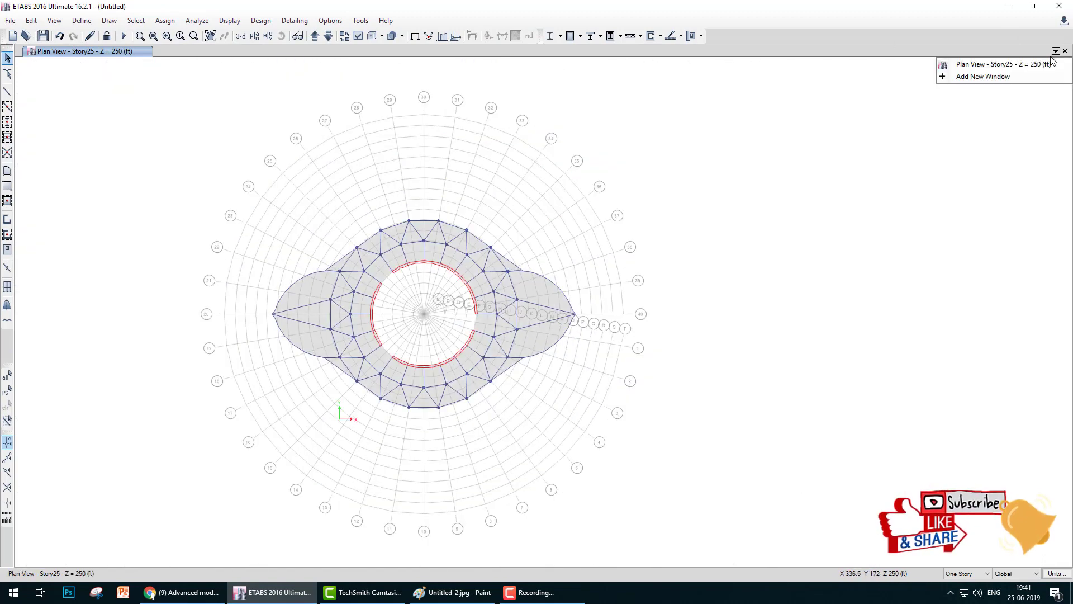
{"action": "left_click", "coordinate": [1002, 78]}
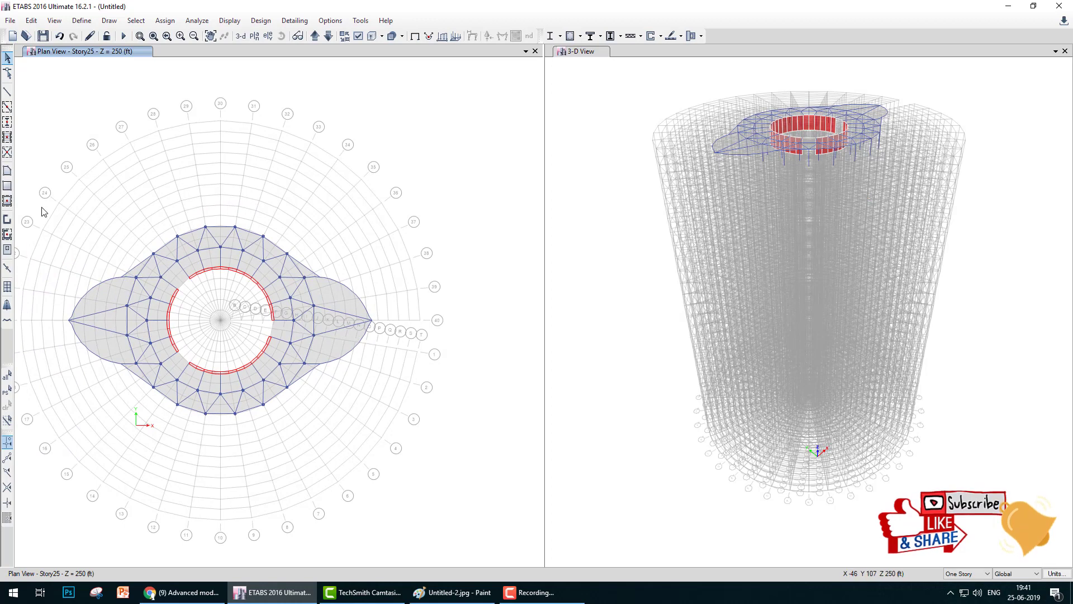
- Select the complete tower plan on Story25 and replicate it onto all stories from Story24 down to Base
{"action": "left_click_drag", "start_coordinate": [40, 206], "coordinate": [376, 466]}
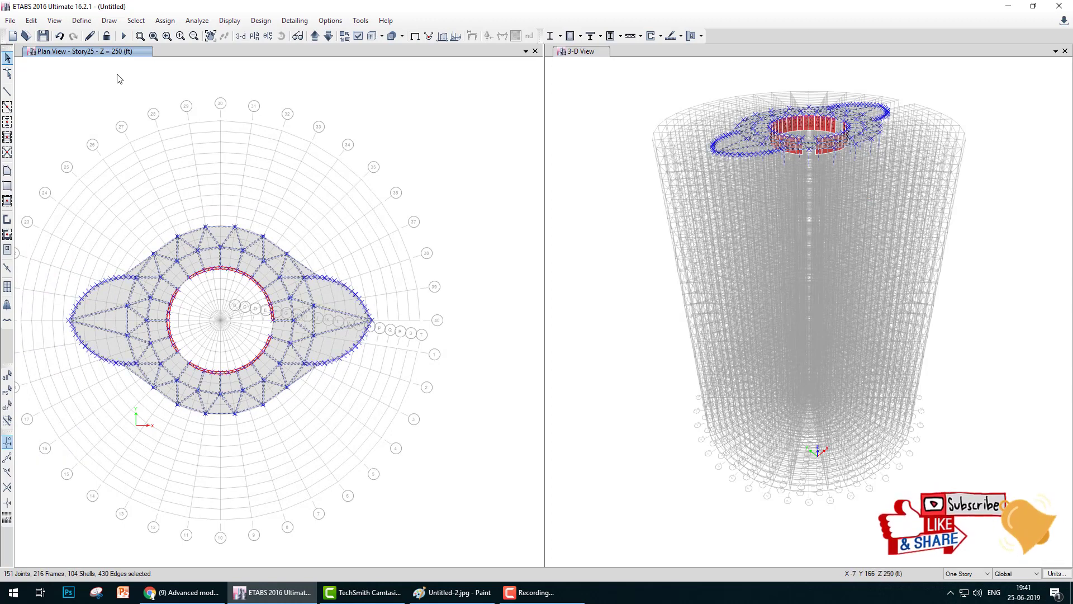
{"action": "left_click", "coordinate": [32, 21]}
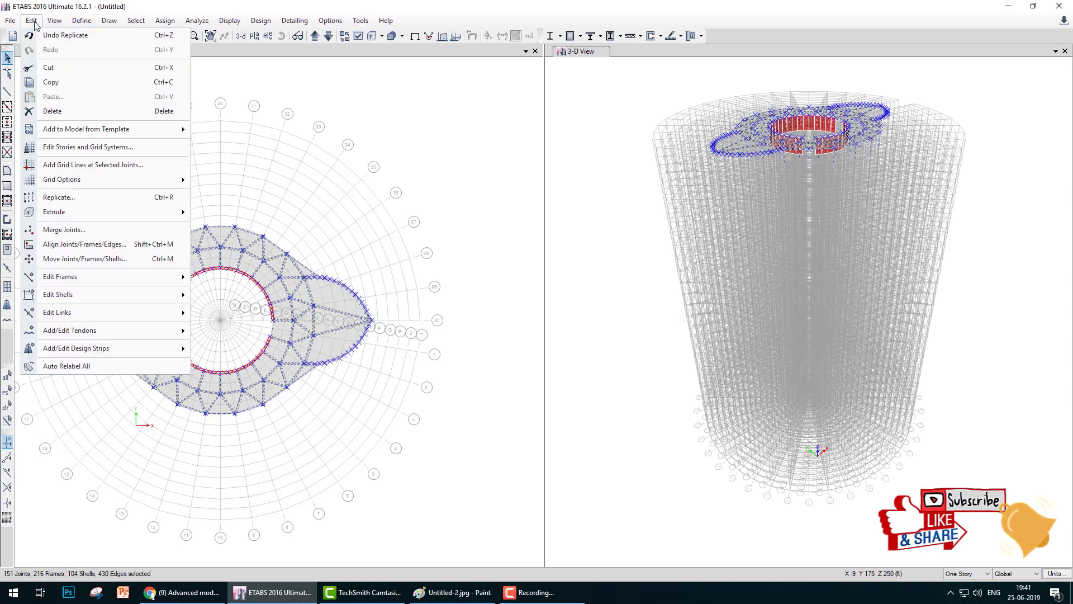
{"action": "left_click", "coordinate": [70, 198]}
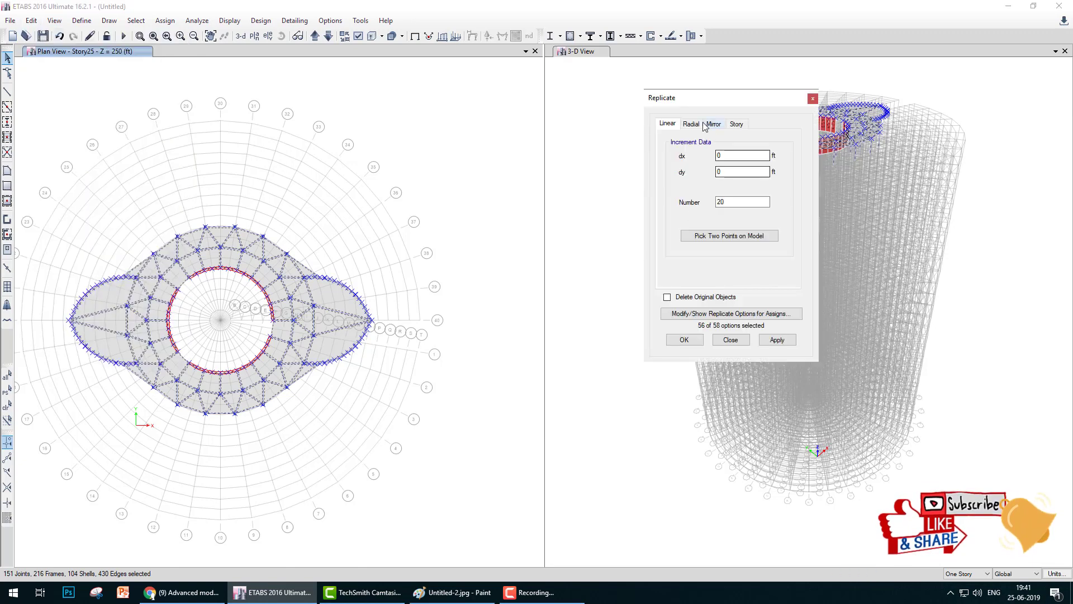
{"action": "left_click", "coordinate": [736, 124]}
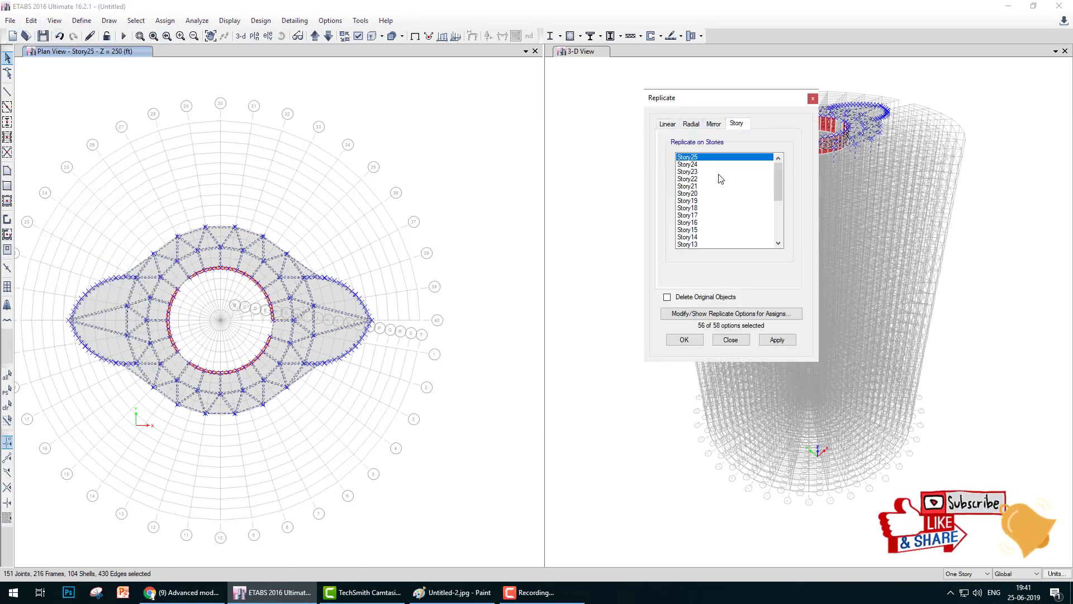
{"action": "left_click", "coordinate": [695, 166]}
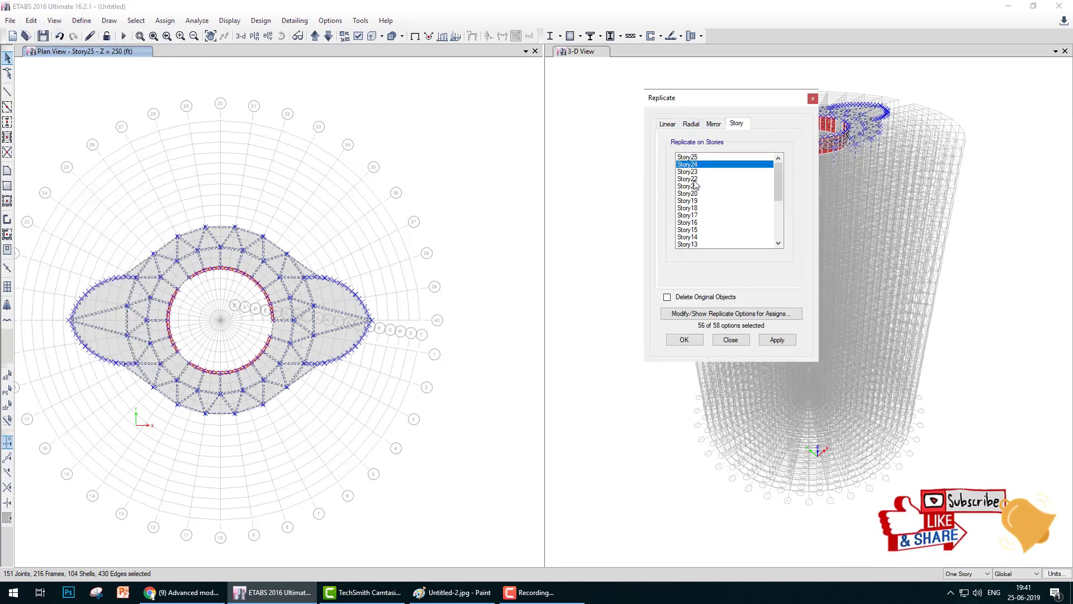
{"action": "scroll", "coordinate": [694, 187], "scroll_direction": "down", "scroll_amount": 5}
{"action": "left_click", "coordinate": [689, 245], "text": "shift"}
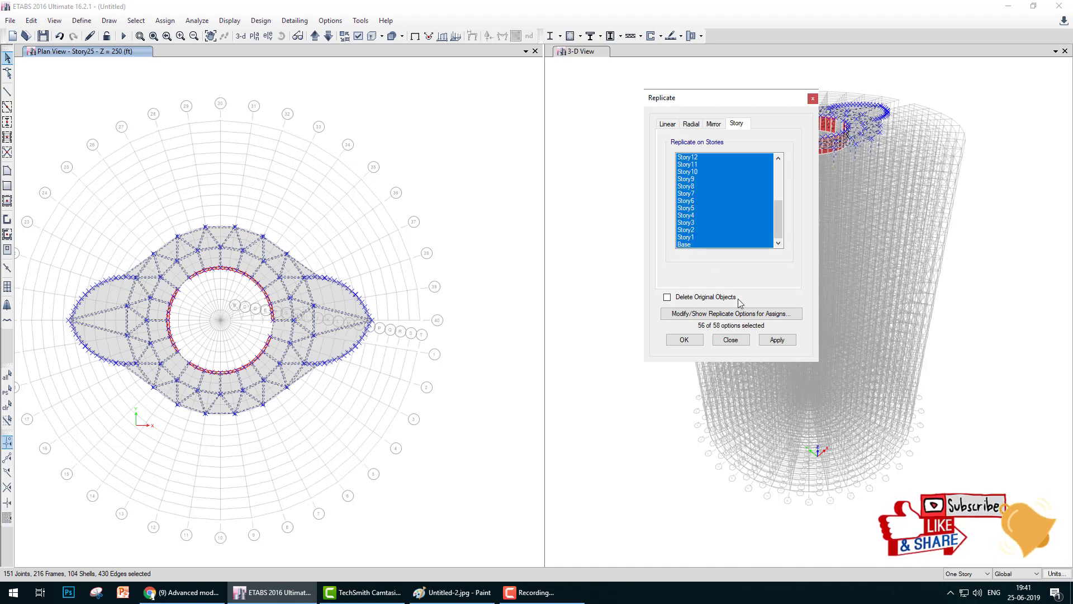
{"action": "left_click", "coordinate": [775, 341]}
{"action": "left_click", "coordinate": [686, 341]}
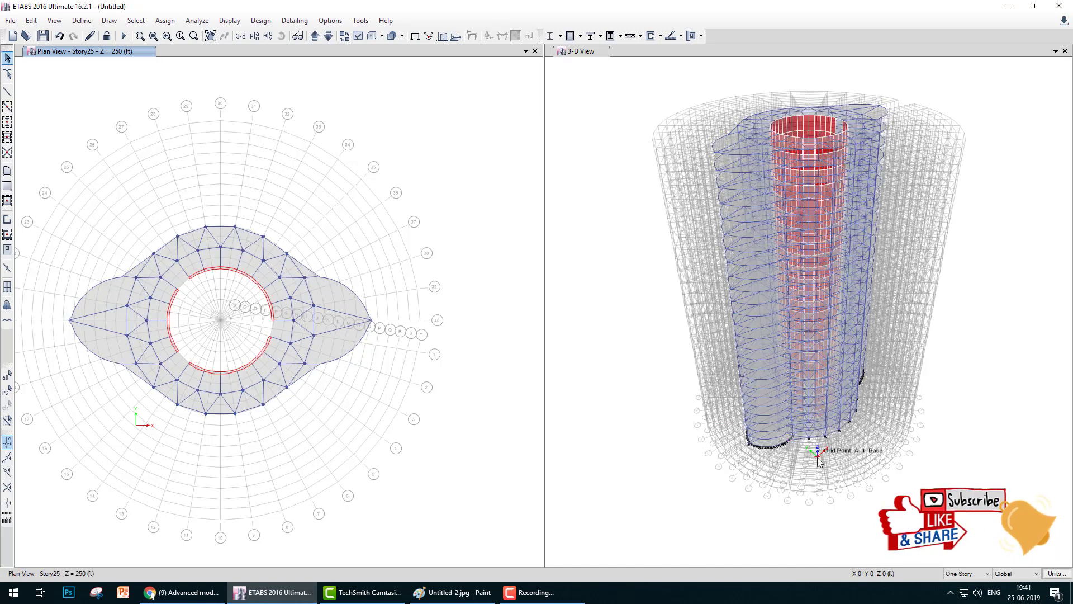
- View elevation G1-A in the plan window and return that window to the Story25 plan
{"action": "left_click", "coordinate": [268, 35]}
{"action": "left_click", "coordinate": [487, 435]}
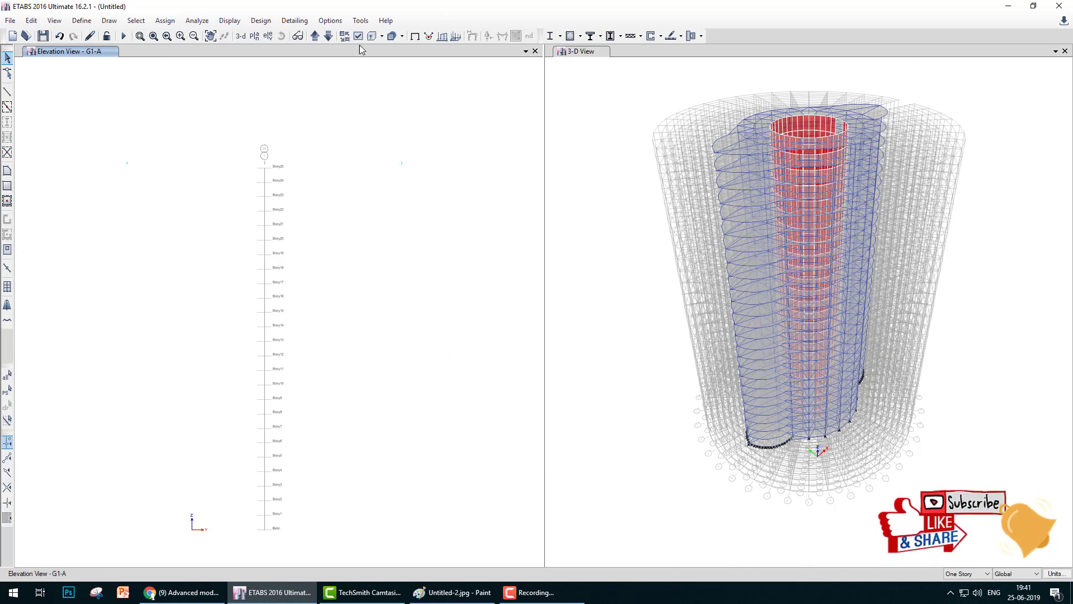
{"action": "left_click", "coordinate": [254, 36]}
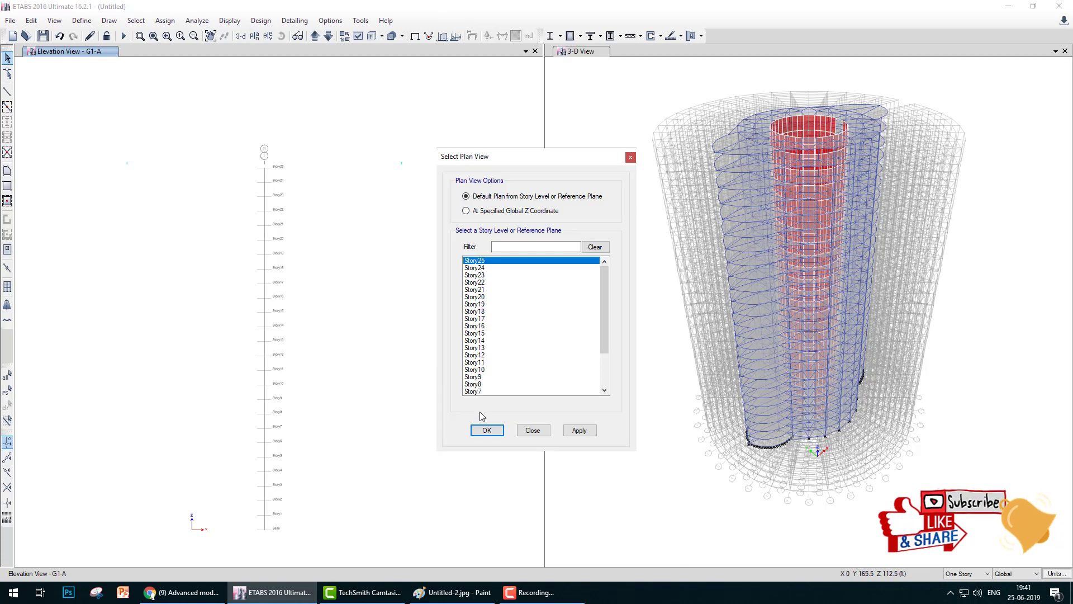
{"action": "key", "text": "Return"}
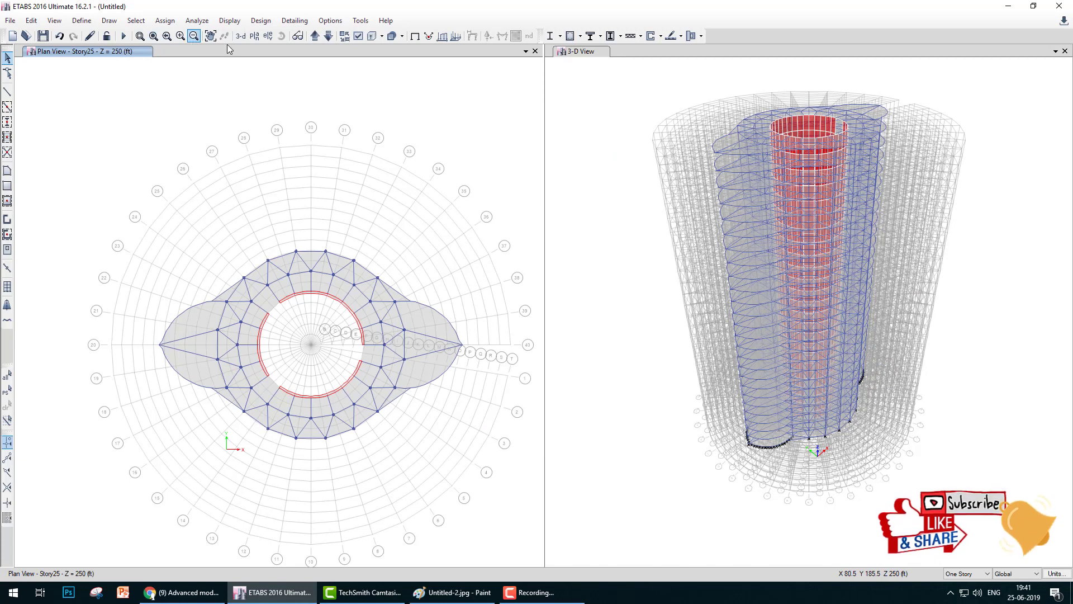
- Check the grid system visibility settings of the 3-D view and close them without changing anything
{"action": "left_click_drag", "start_coordinate": [642, 182], "coordinate": [627, 132]}
{"action": "middle_click_drag", "start_coordinate": [791, 216], "coordinate": [733, 214]}
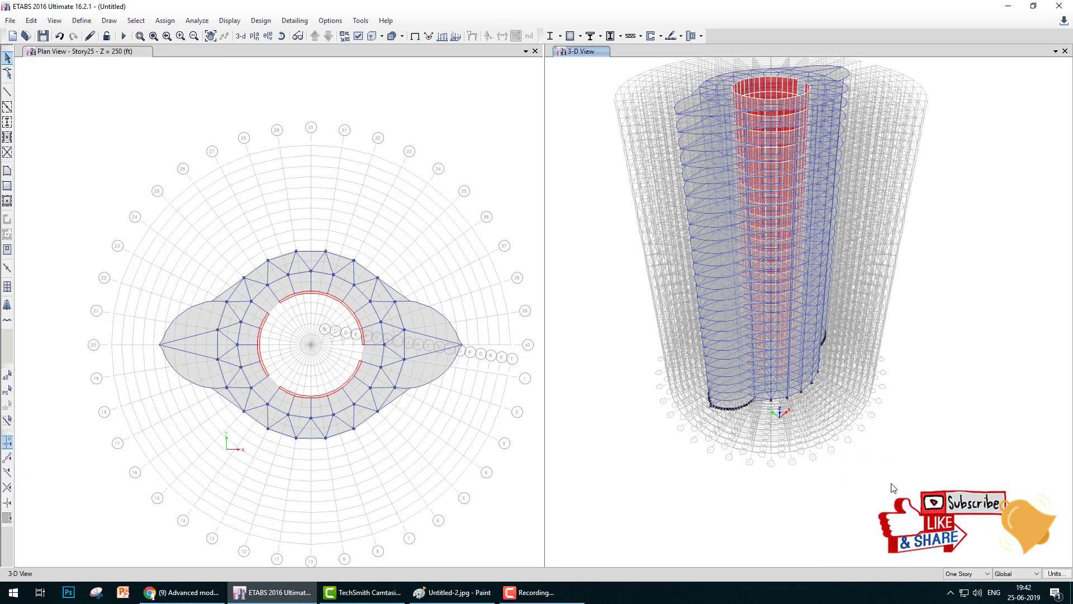
{"action": "middle_click_drag", "start_coordinate": [865, 353], "coordinate": [909, 426]}
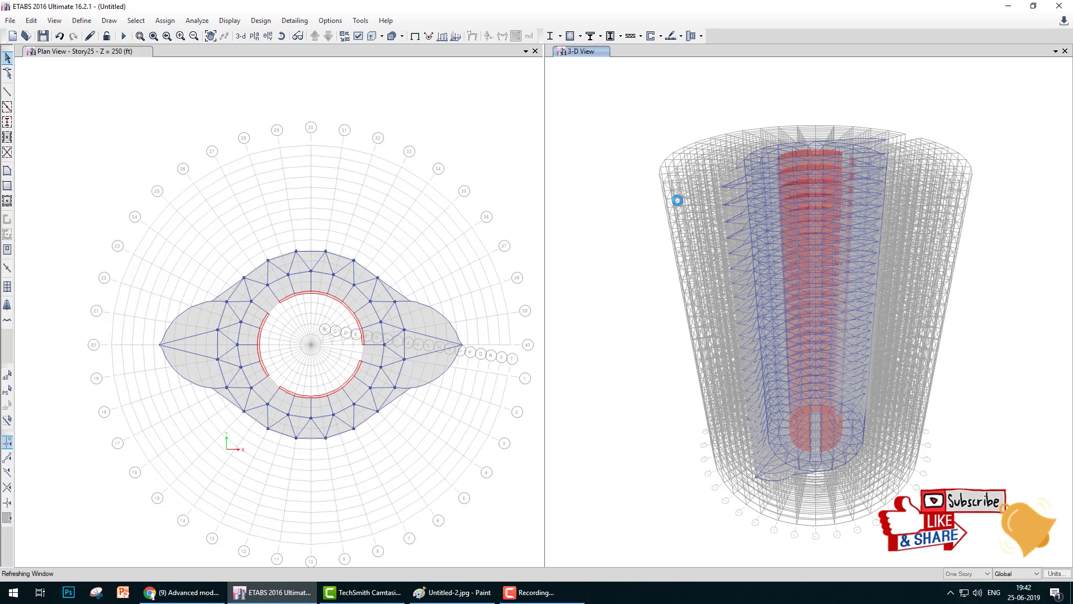
{"action": "right_click", "coordinate": [664, 133]}
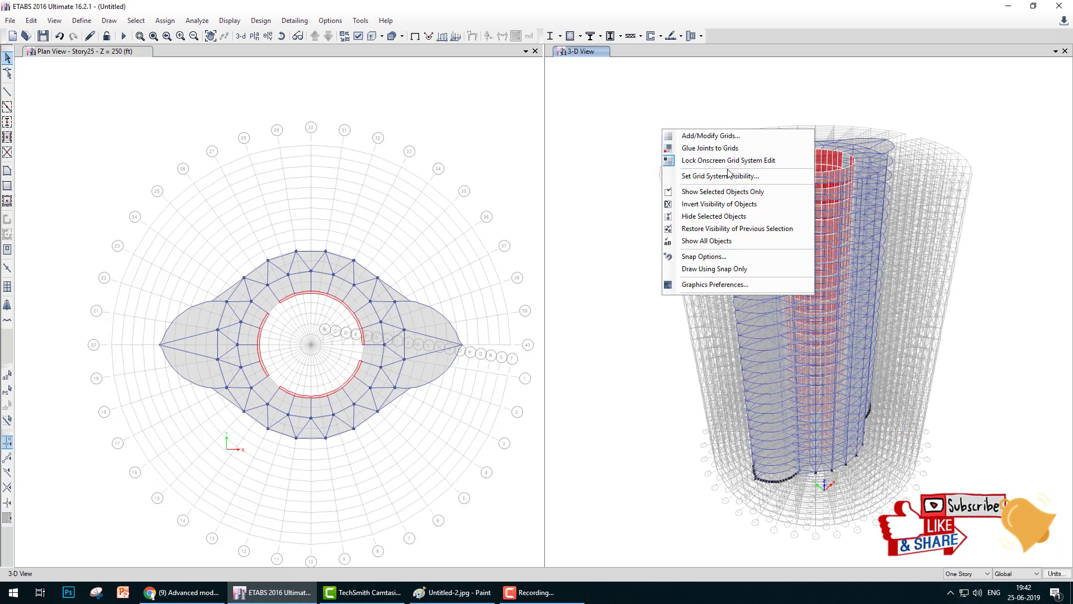
{"action": "left_click", "coordinate": [728, 213]}
{"action": "right_click", "coordinate": [680, 124]}
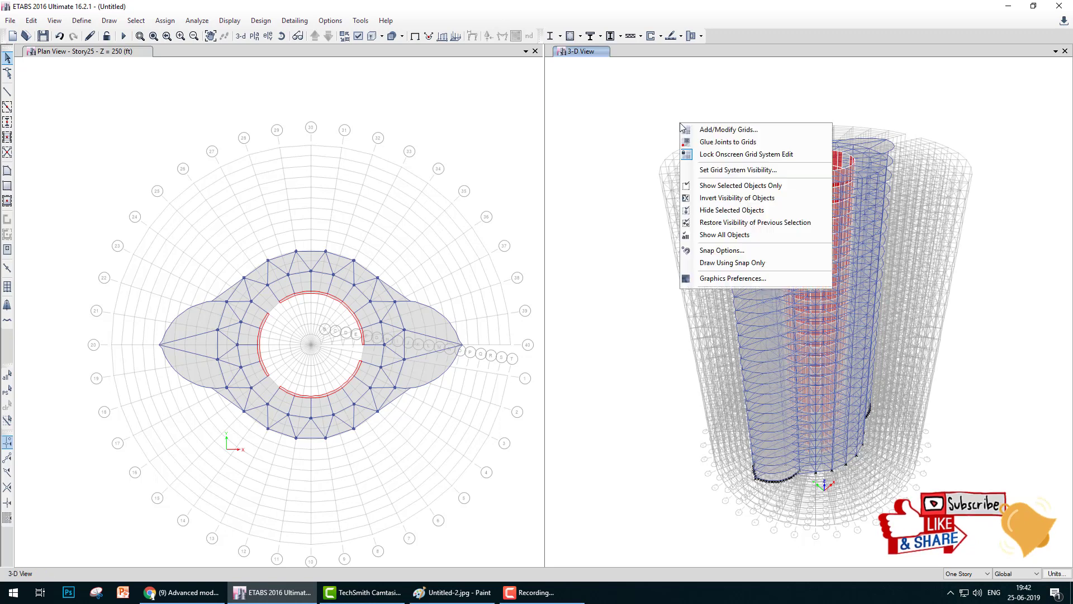
{"action": "left_click", "coordinate": [716, 171]}
{"action": "left_click", "coordinate": [541, 427]}
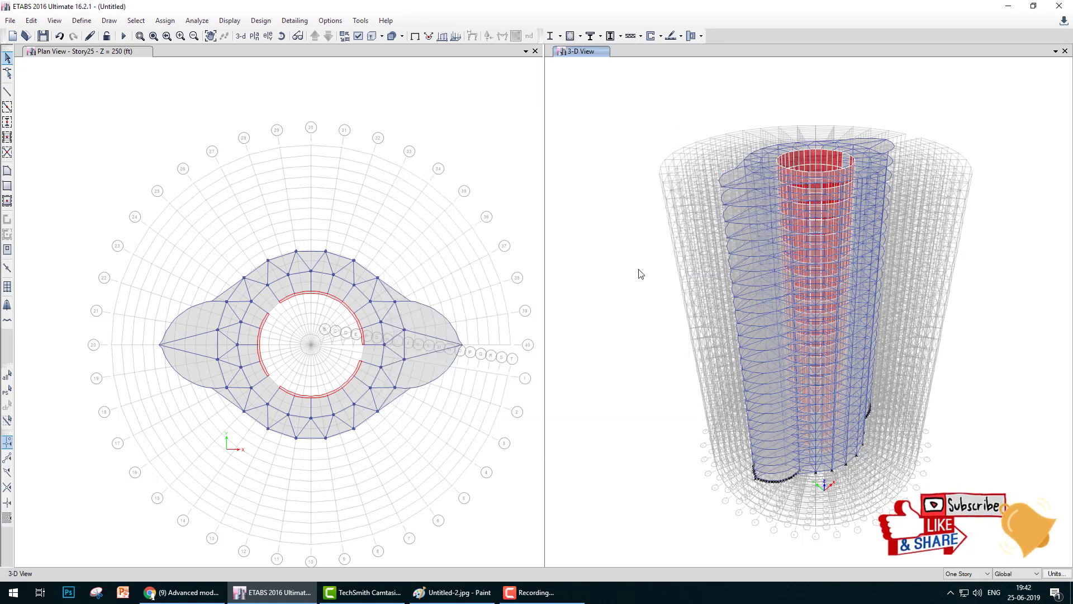
{"action": "right_click", "coordinate": [696, 113]}
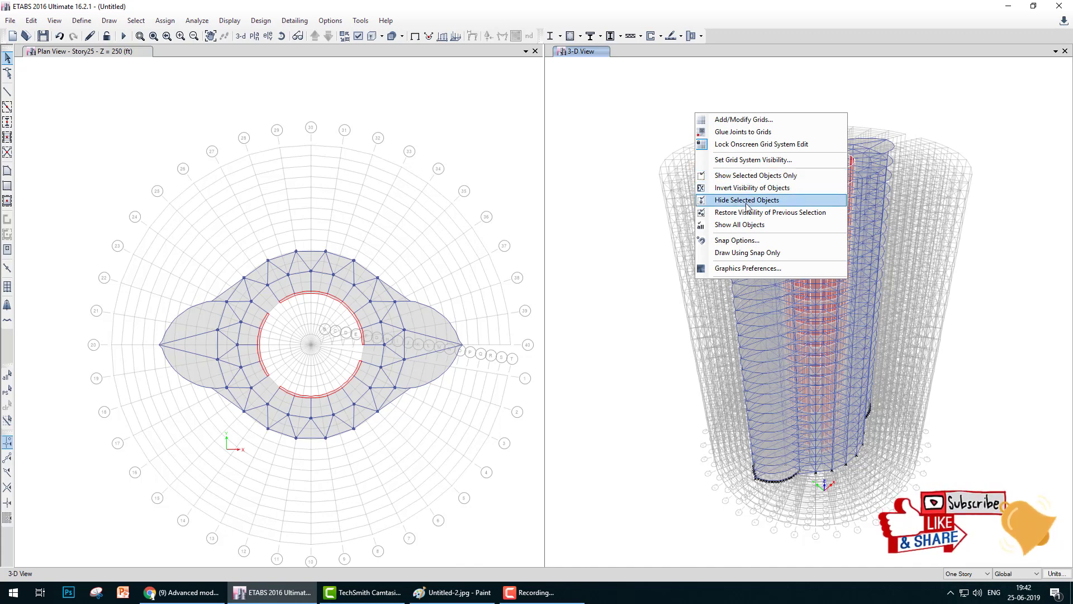
{"action": "left_click", "coordinate": [780, 161]}
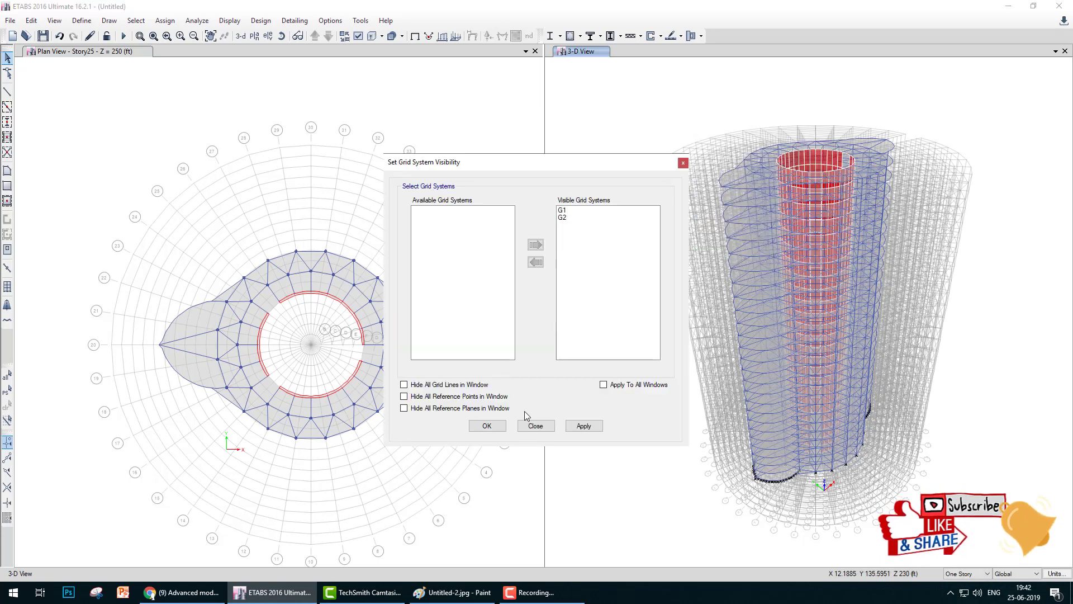
{"action": "left_click", "coordinate": [535, 428]}
{"action": "right_click", "coordinate": [701, 118]}
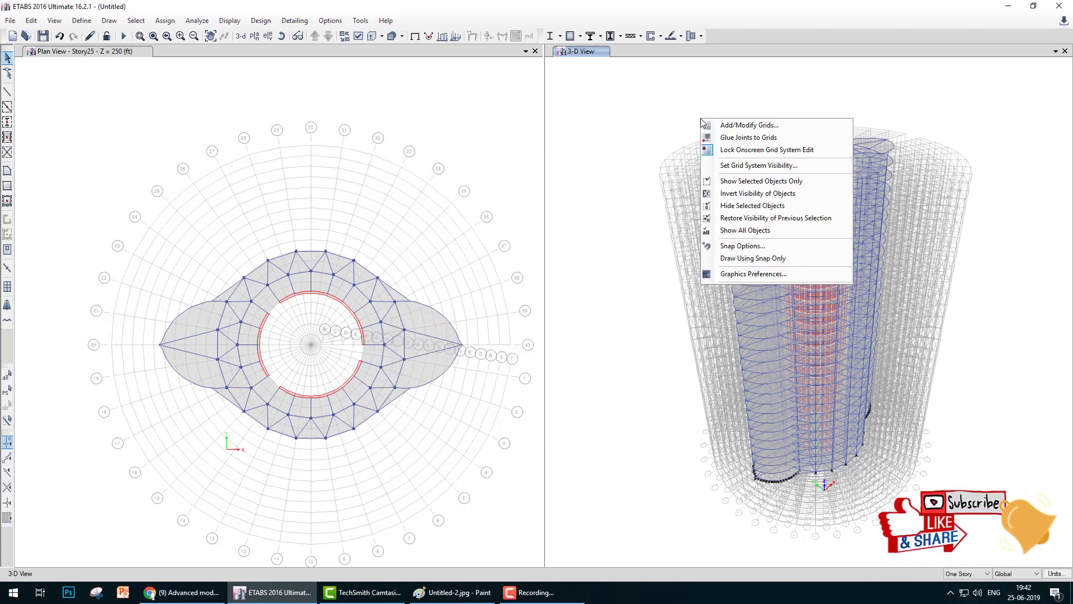
{"action": "left_click", "coordinate": [678, 101]}
{"action": "key", "text": "ctrl+shift+d"}
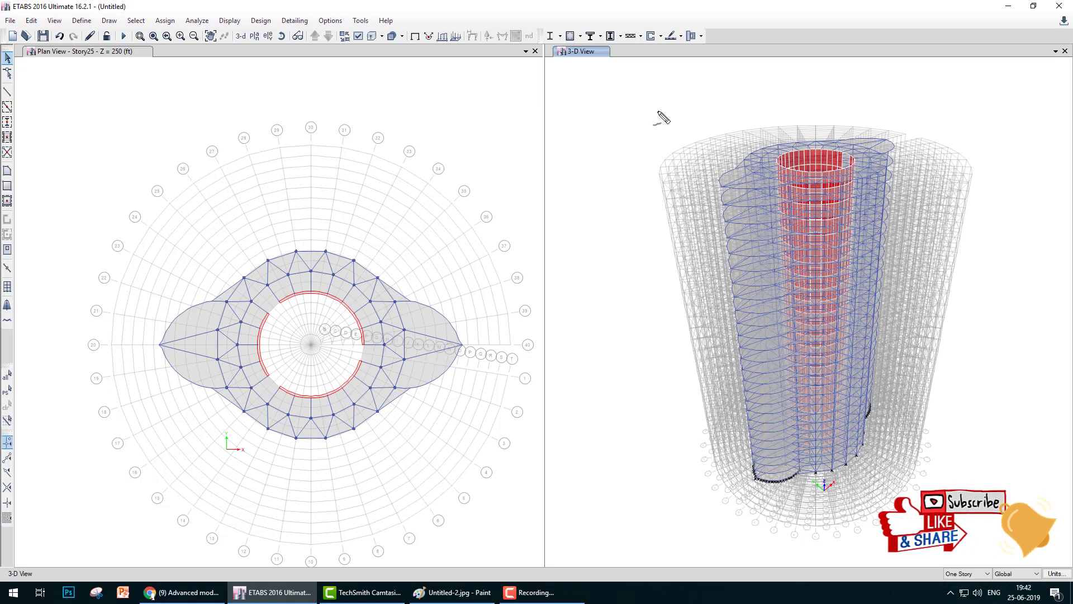
{"action": "right_click", "coordinate": [675, 112]}
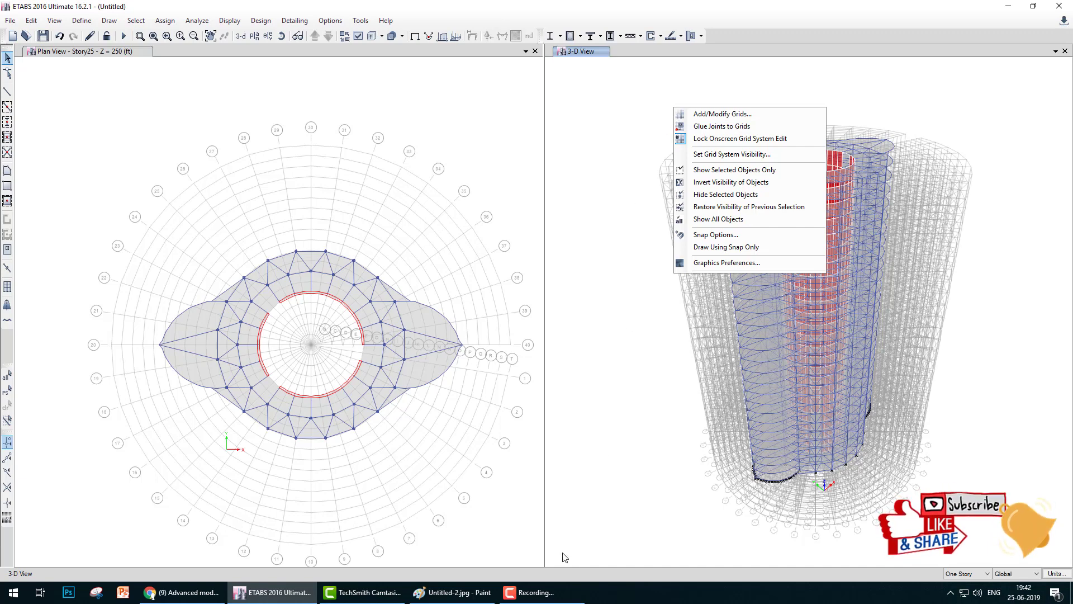
{"action": "left_click", "coordinate": [631, 305]}
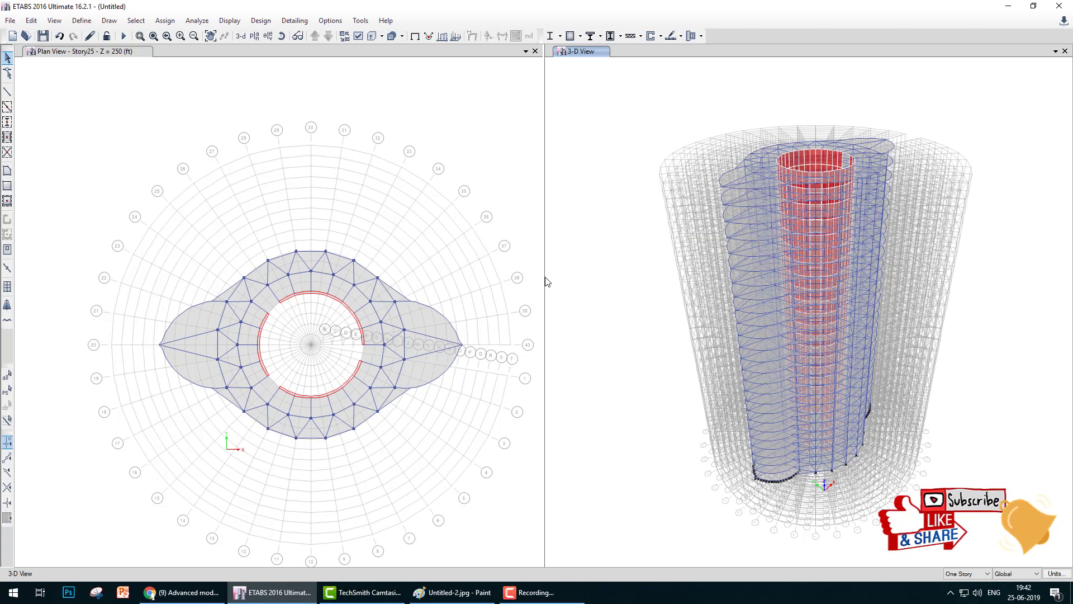
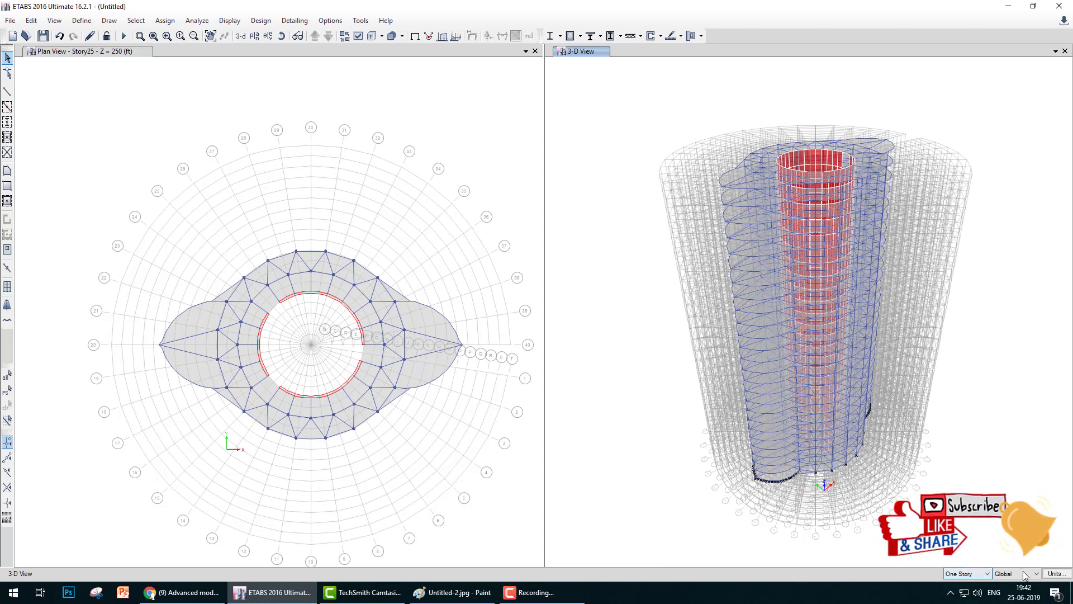
{"action": "left_click", "coordinate": [326, 67]}
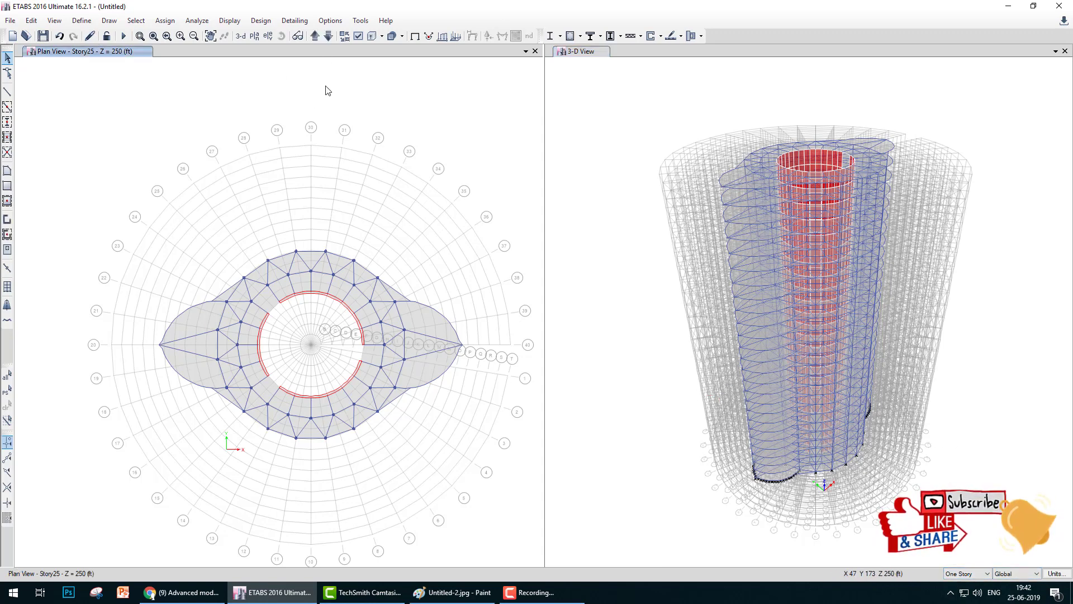
- Take the plan window down through the stories from Story25 to the Story2 plan
{"action": "left_click", "coordinate": [314, 36]}
{"action": "left_click", "coordinate": [328, 36]}
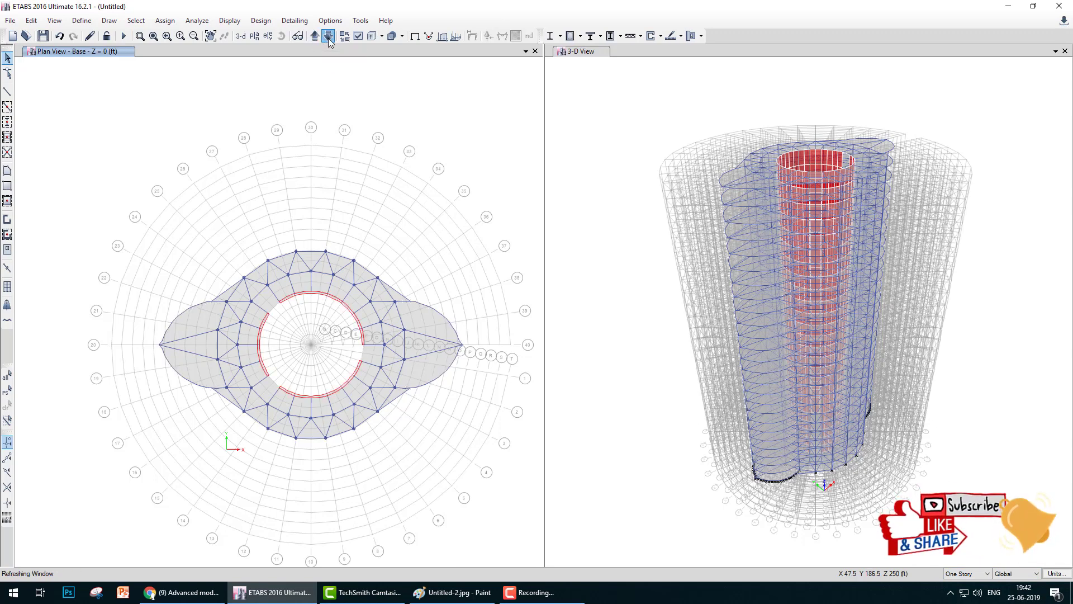
{"action": "left_click", "coordinate": [329, 38]}
{"action": "left_click", "coordinate": [329, 36]}
{"action": "left_click", "coordinate": [329, 36]}
{"action": "left_click", "coordinate": [329, 36]}
{"action": "left_click", "coordinate": [328, 36]}
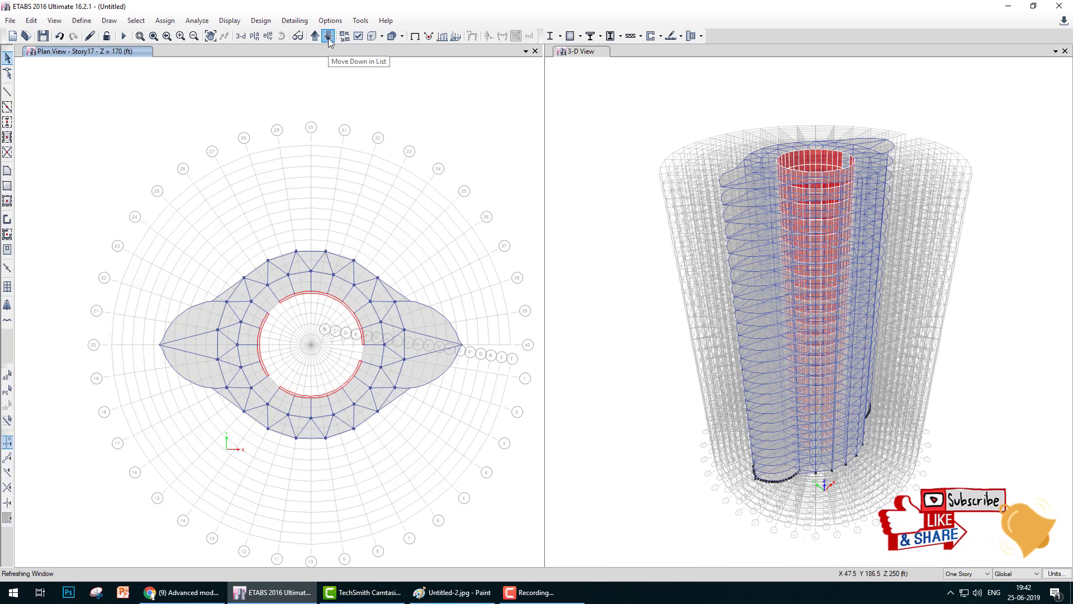
{"action": "left_click", "coordinate": [329, 36]}
{"action": "left_click", "coordinate": [329, 36]}
{"action": "left_click", "coordinate": [329, 37]}
{"action": "left_click", "coordinate": [329, 37]}
{"action": "left_click", "coordinate": [329, 37]}
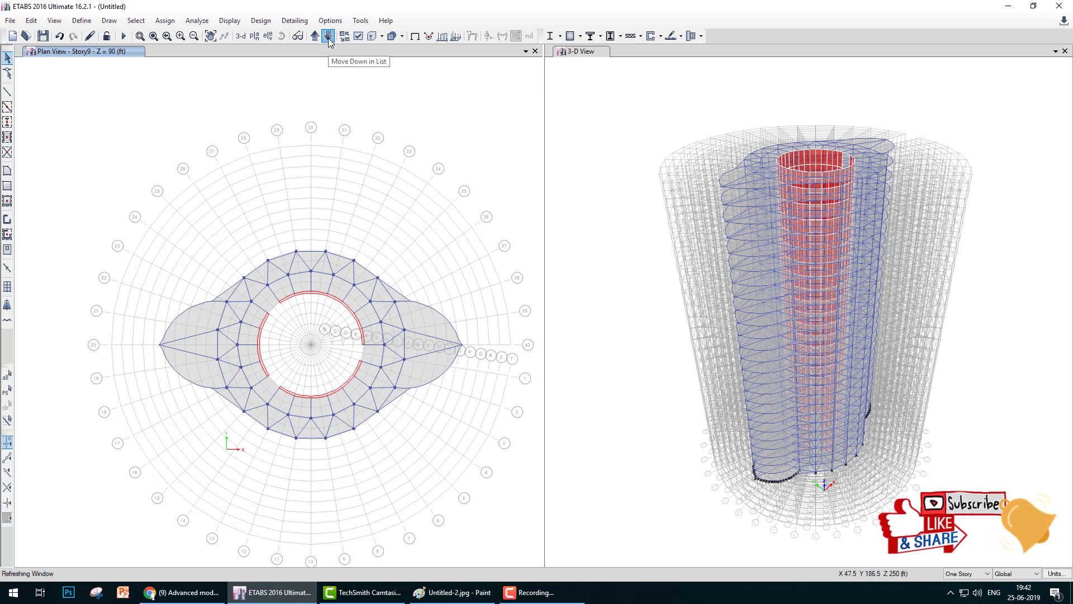
{"action": "left_click", "coordinate": [329, 37]}
{"action": "left_click", "coordinate": [329, 37]}
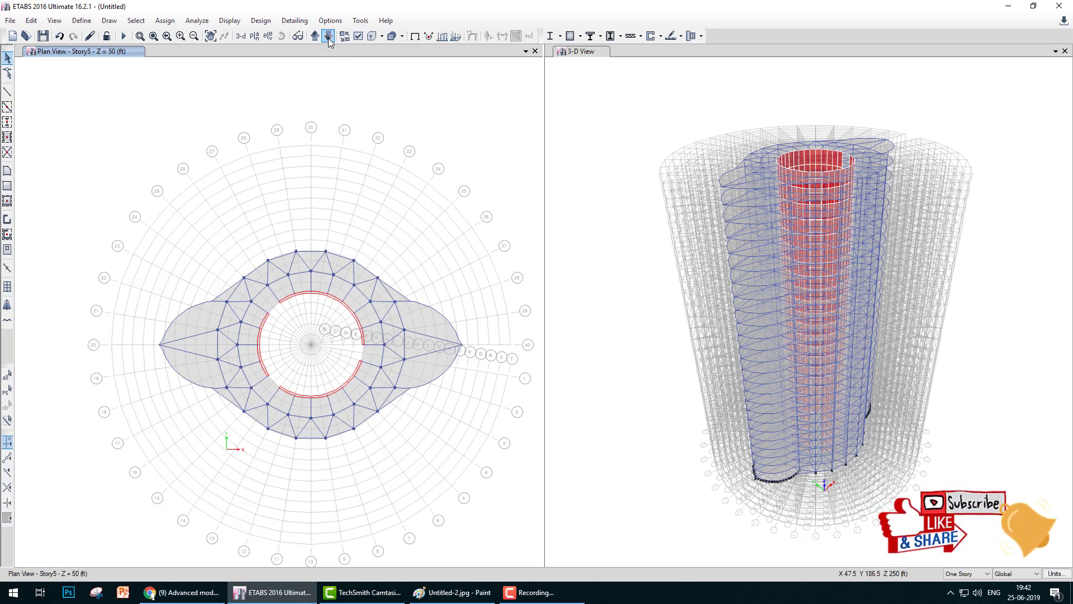
{"action": "left_click", "coordinate": [328, 37]}
{"action": "left_click", "coordinate": [329, 36]}
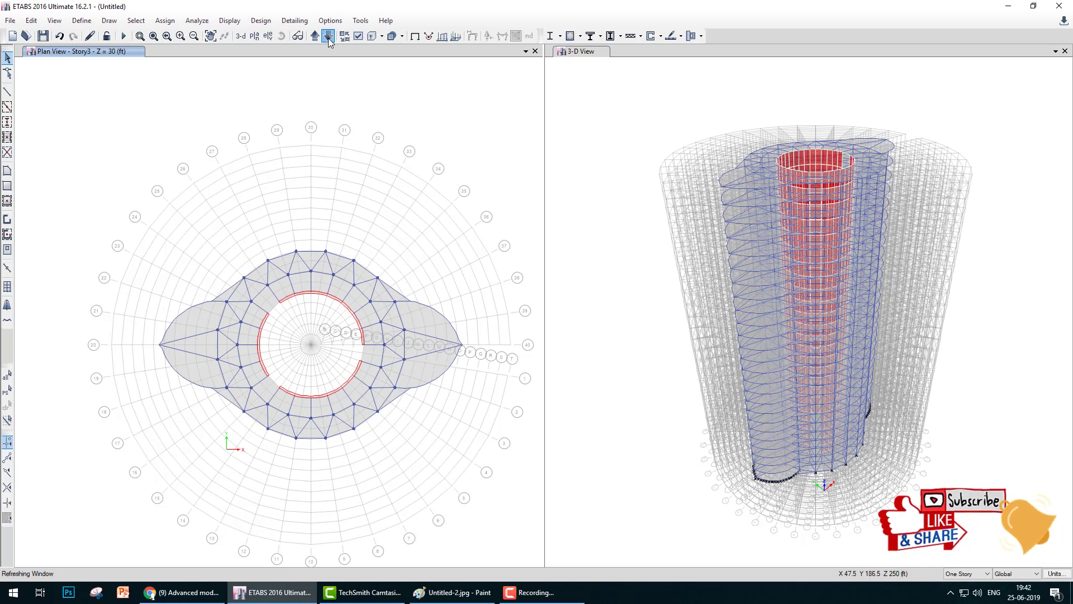
{"action": "left_click", "coordinate": [329, 37]}
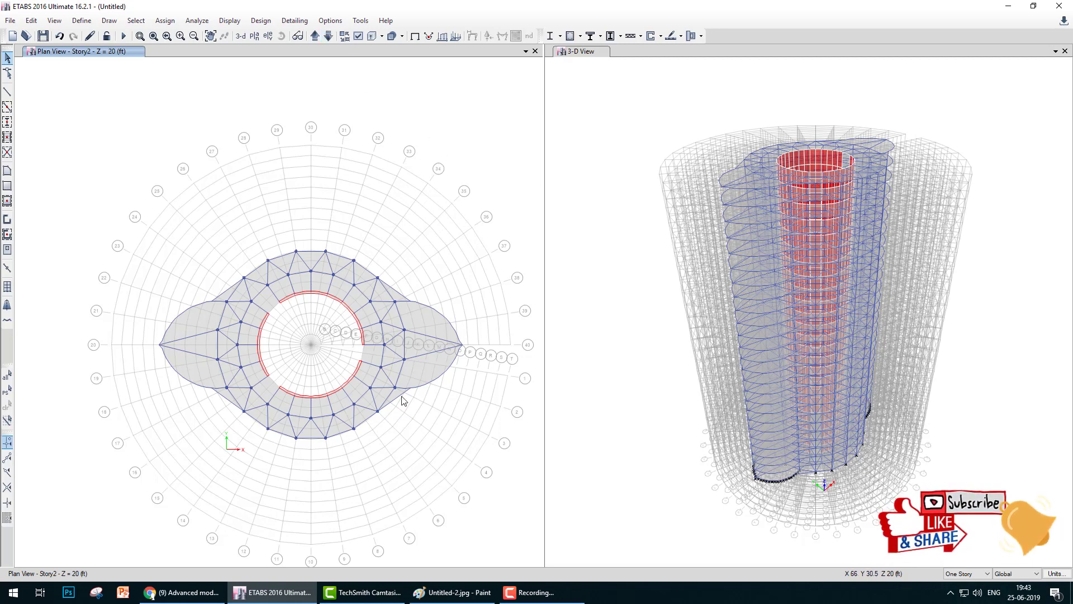
- Select the complete Story2 plan and pick the grid's centre point as the rotation point for a radial replication
{"action": "left_click_drag", "start_coordinate": [127, 224], "coordinate": [495, 520]}
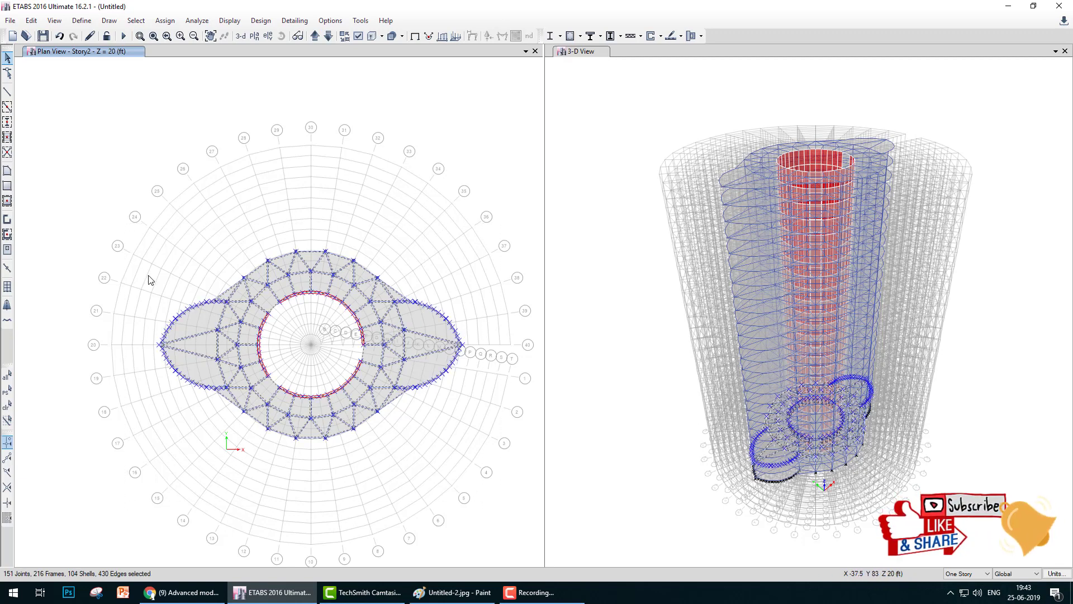
{"action": "left_click", "coordinate": [31, 20]}
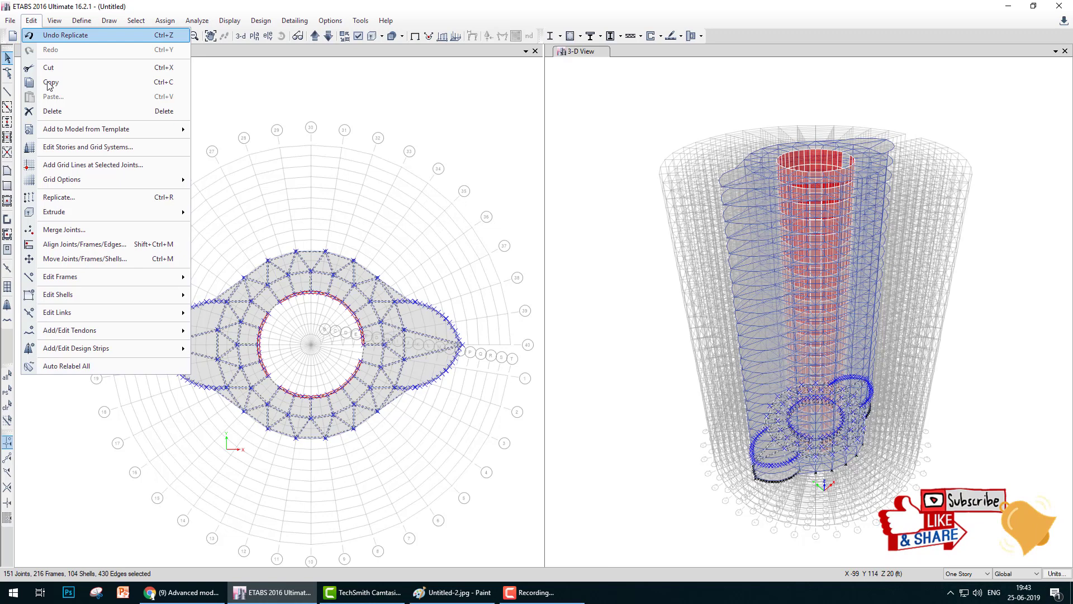
{"action": "left_click", "coordinate": [56, 194]}
{"action": "left_click", "coordinate": [691, 126]}
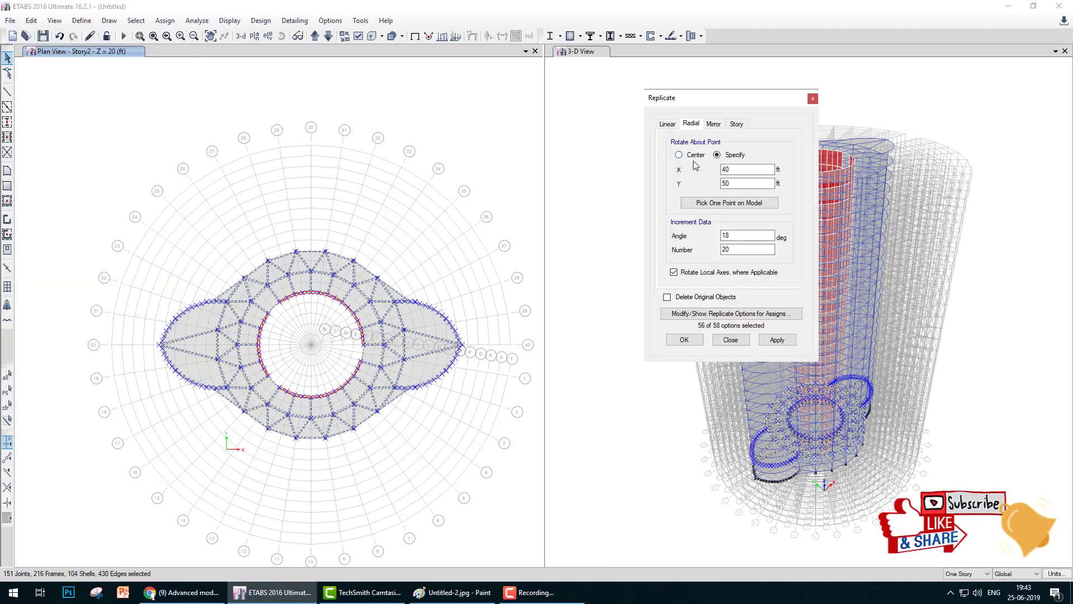
{"action": "left_click", "coordinate": [729, 203]}
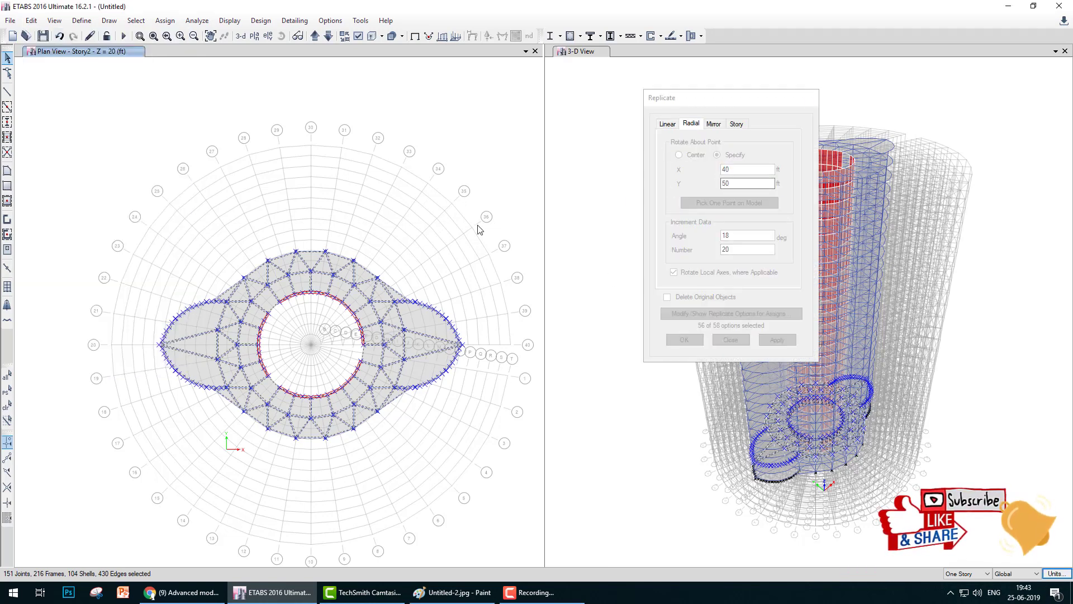
{"action": "left_click", "coordinate": [311, 349]}
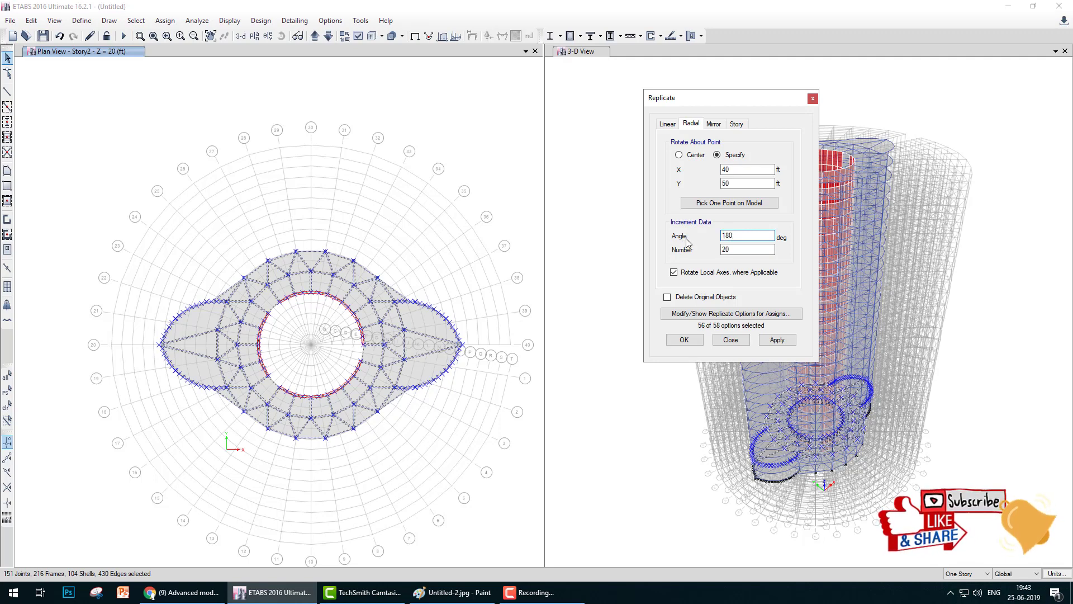
- Try to replicate the Story2 plan radially with an angle of 180/24 degrees and number 1, keeping the original objects
{"action": "type", "text": "180/24"}
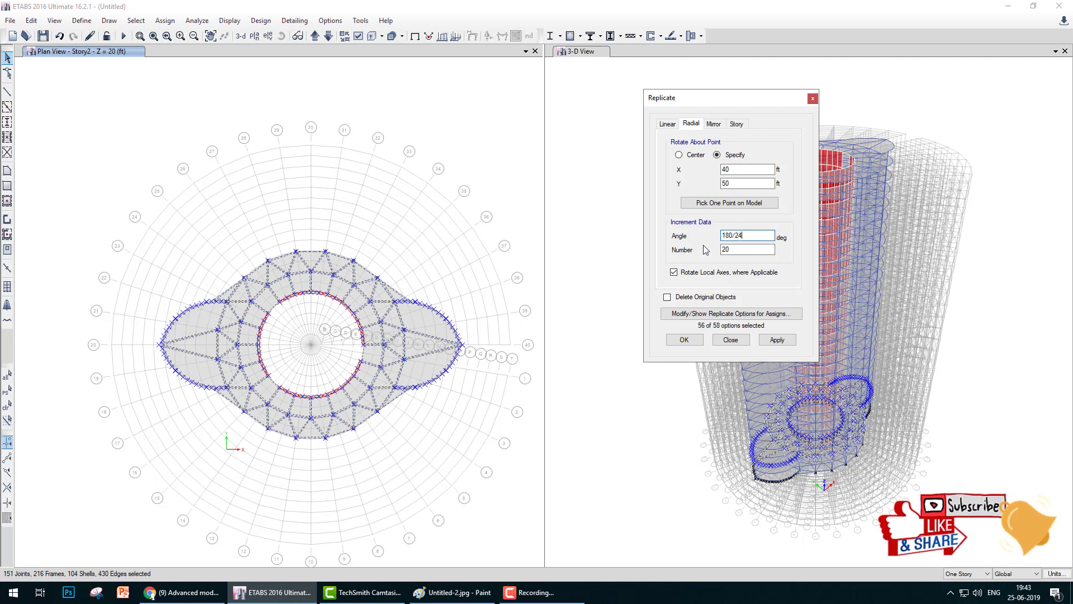
{"action": "left_click", "coordinate": [736, 249]}
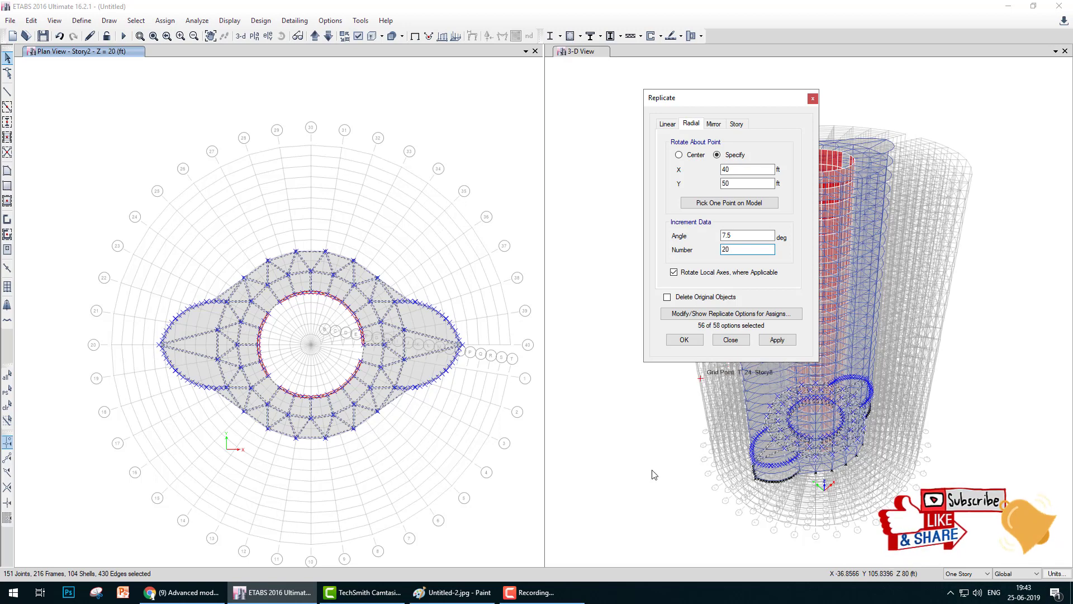
{"action": "left_click", "coordinate": [531, 592]}
{"action": "left_click", "coordinate": [1009, 543]}
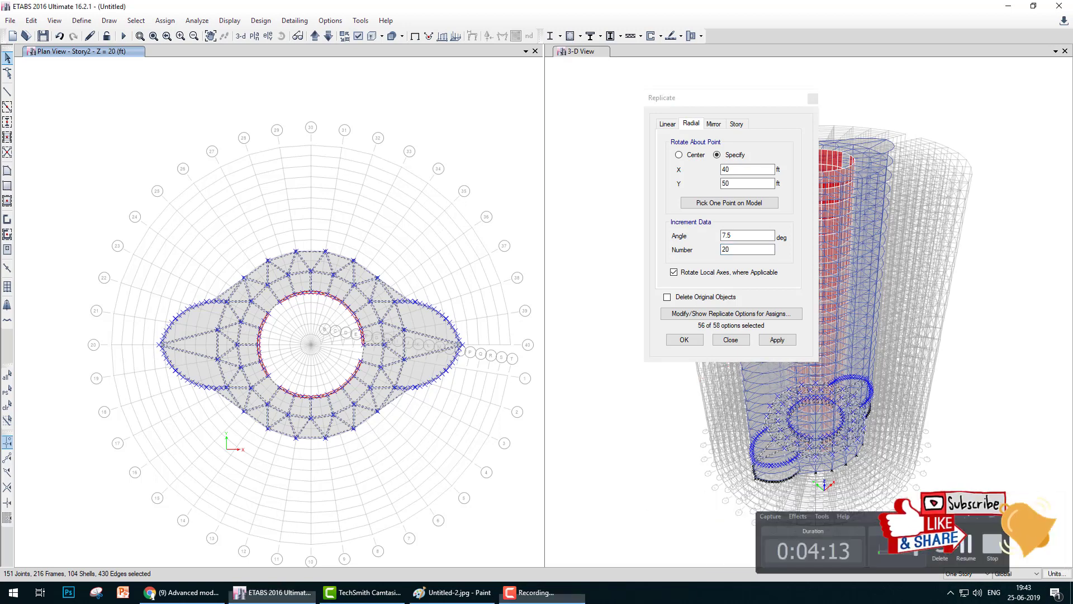
{"action": "left_click_drag", "start_coordinate": [734, 250], "coordinate": [637, 249]}
{"action": "type", "text": "1"}
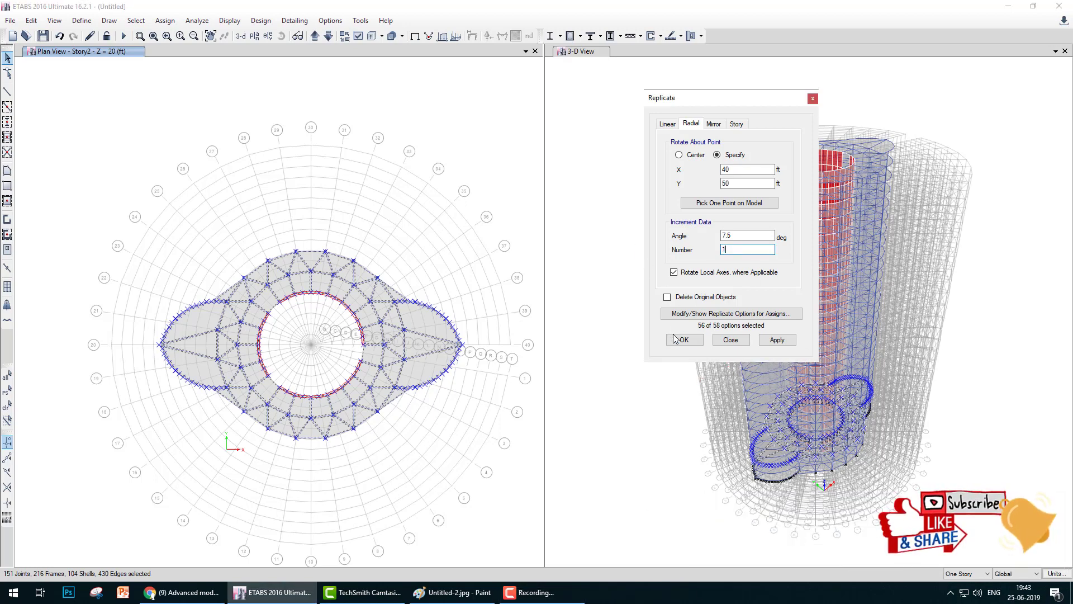
{"action": "left_click", "coordinate": [678, 341]}
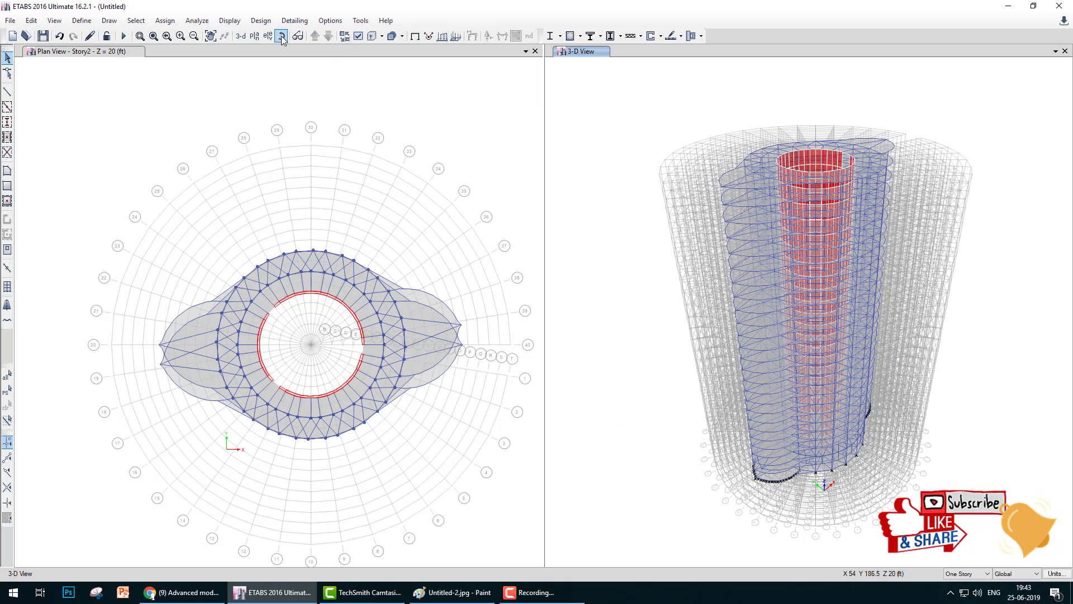
- Try to replicate the complete Story3 plan radially once by 7.5 degrees about X 40, Y 50, keeping the original objects
{"action": "left_click", "coordinate": [322, 52]}
{"action": "left_click", "coordinate": [316, 37]}
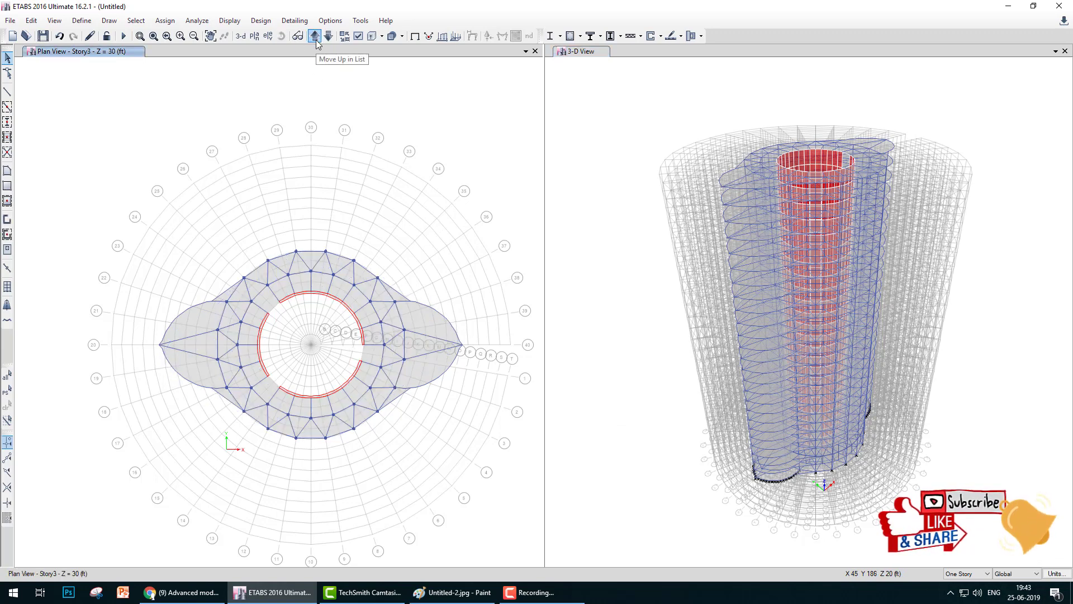
{"action": "left_click_drag", "start_coordinate": [113, 190], "coordinate": [506, 501]}
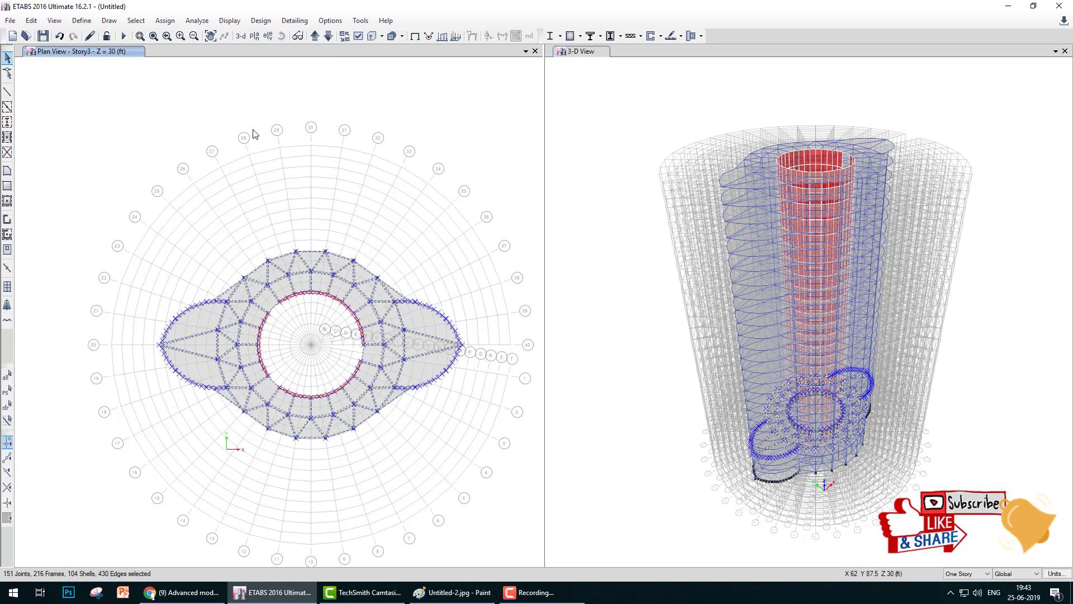
{"action": "left_click", "coordinate": [31, 20]}
{"action": "left_click", "coordinate": [65, 198]}
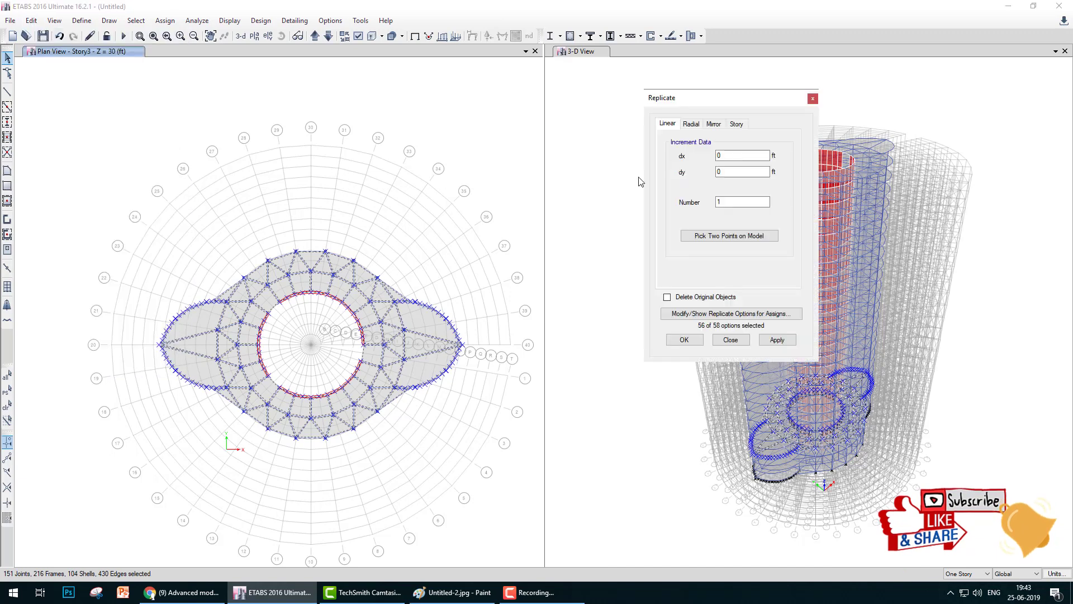
{"action": "left_click", "coordinate": [694, 124]}
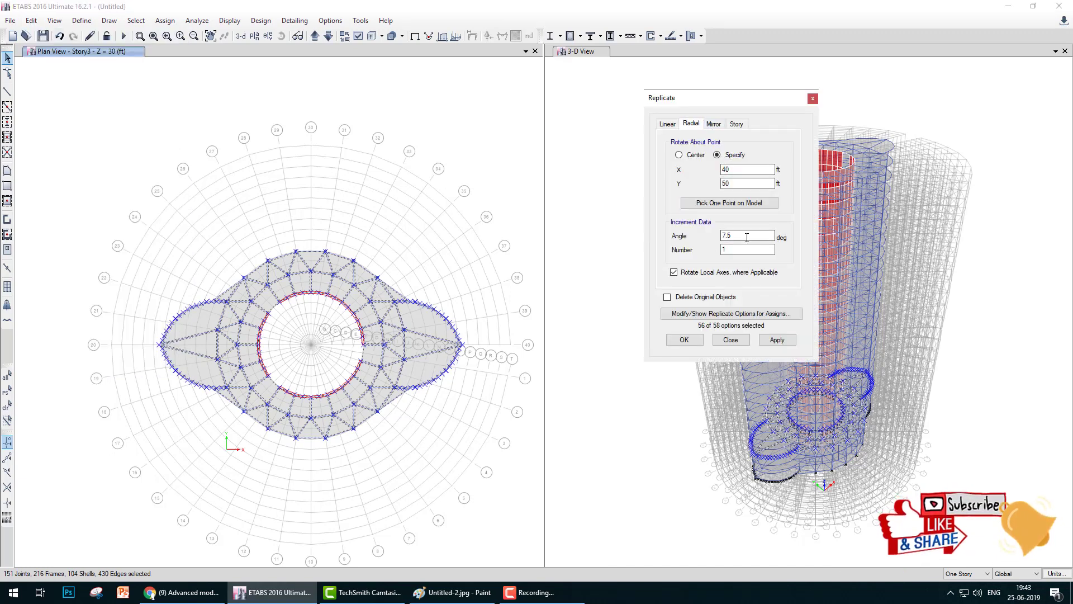
{"action": "left_click", "coordinate": [684, 340]}
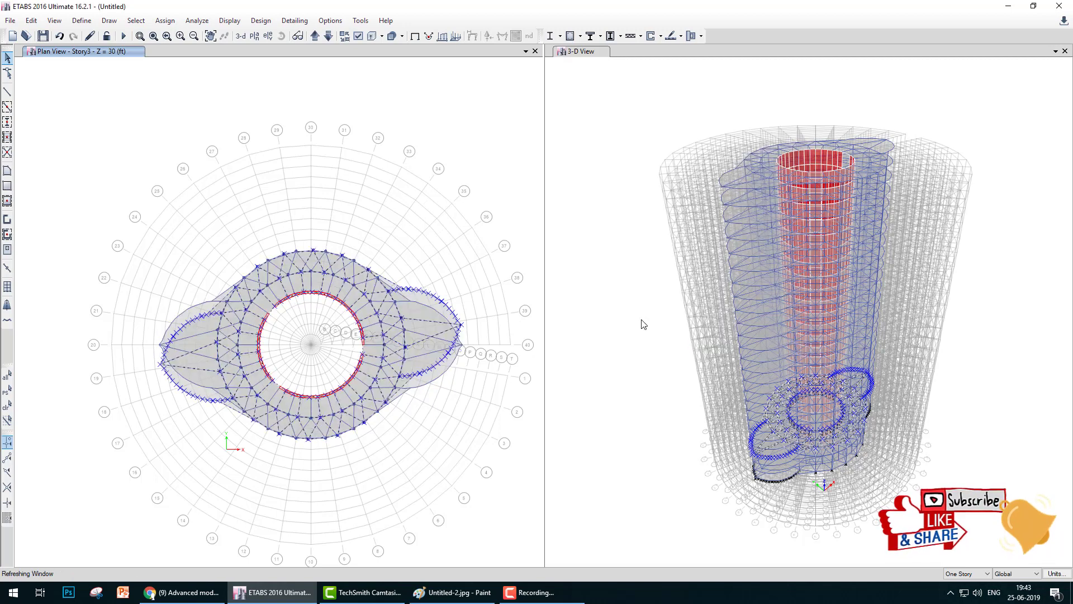
- Try to replicate the complete Story4 plan radially once by 7.5 degrees about X 40, Y 50, keeping the original objects
{"action": "left_click", "coordinate": [315, 36]}
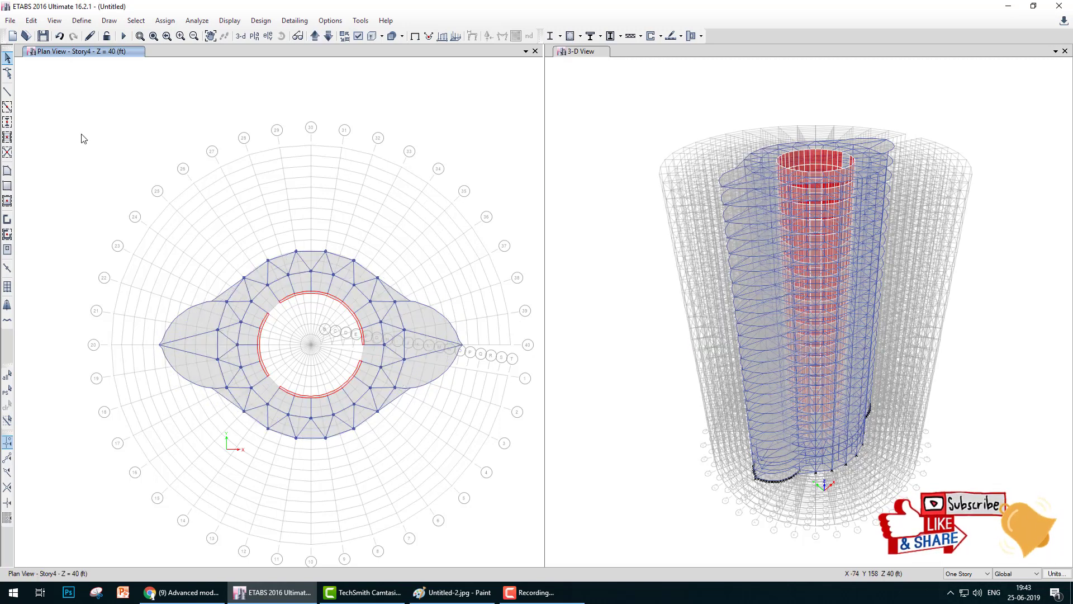
{"action": "left_click_drag", "start_coordinate": [83, 139], "coordinate": [480, 470]}
{"action": "left_click", "coordinate": [32, 21]}
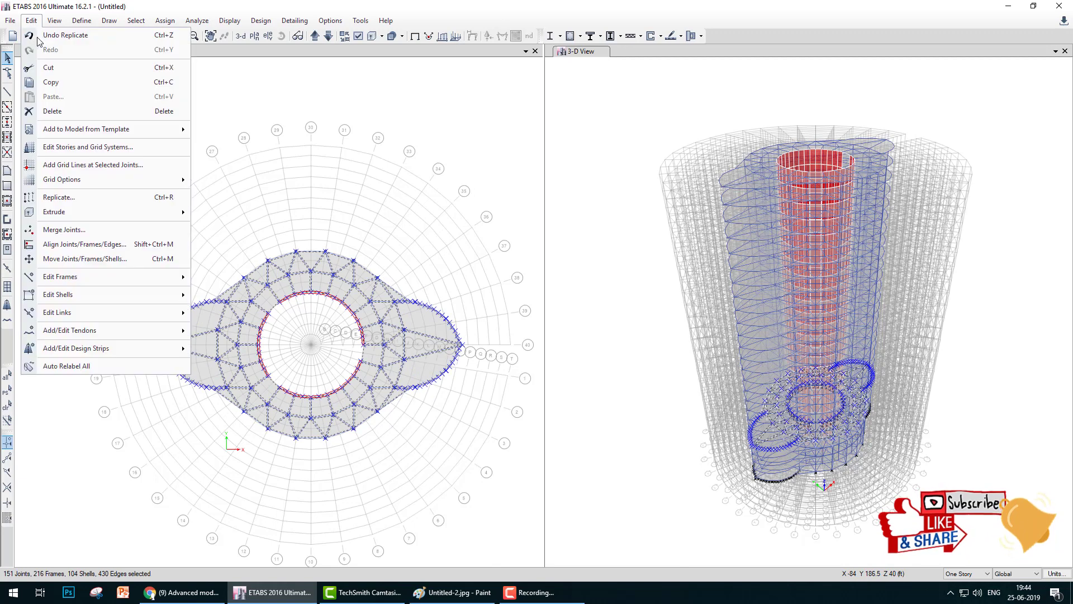
{"action": "left_click", "coordinate": [72, 195]}
{"action": "left_click", "coordinate": [691, 124]}
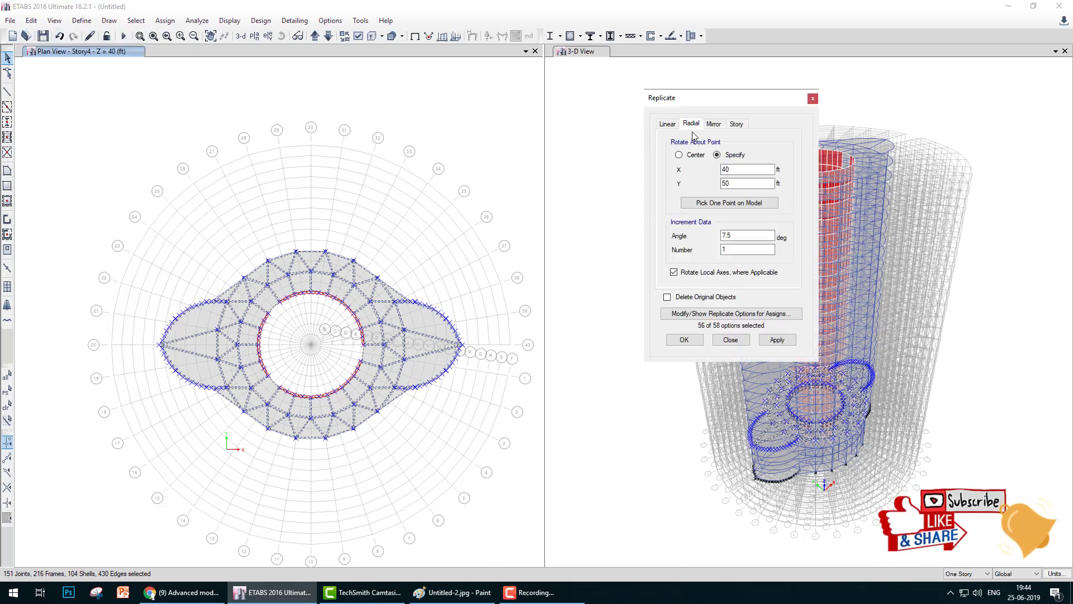
{"action": "left_click", "coordinate": [685, 340]}
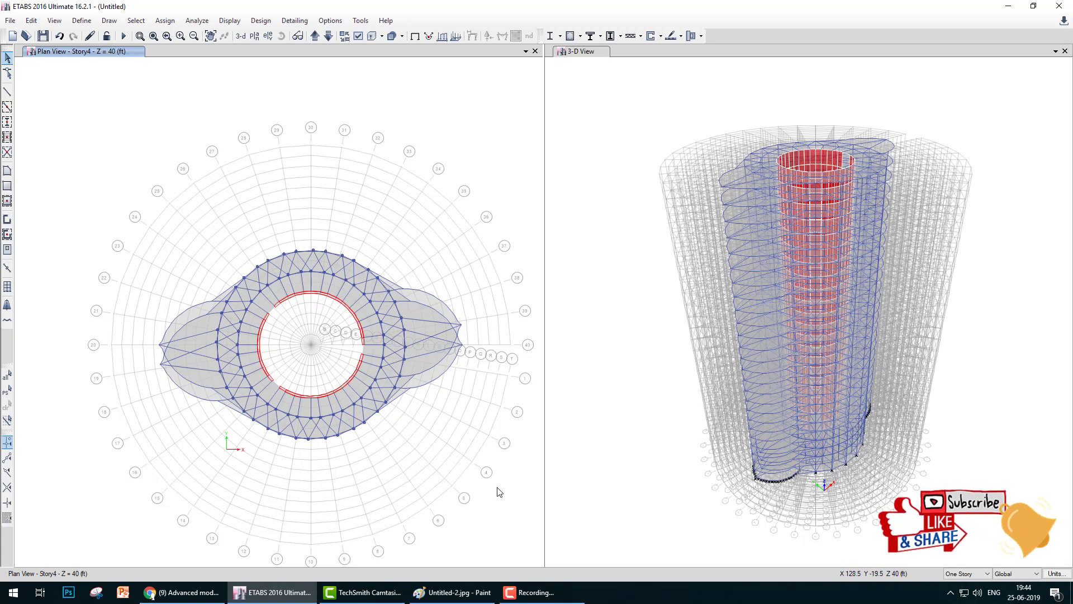
- Undo the radial replications made on Story4, Story3 and Story2
{"action": "key", "text": "ctrl+z"}
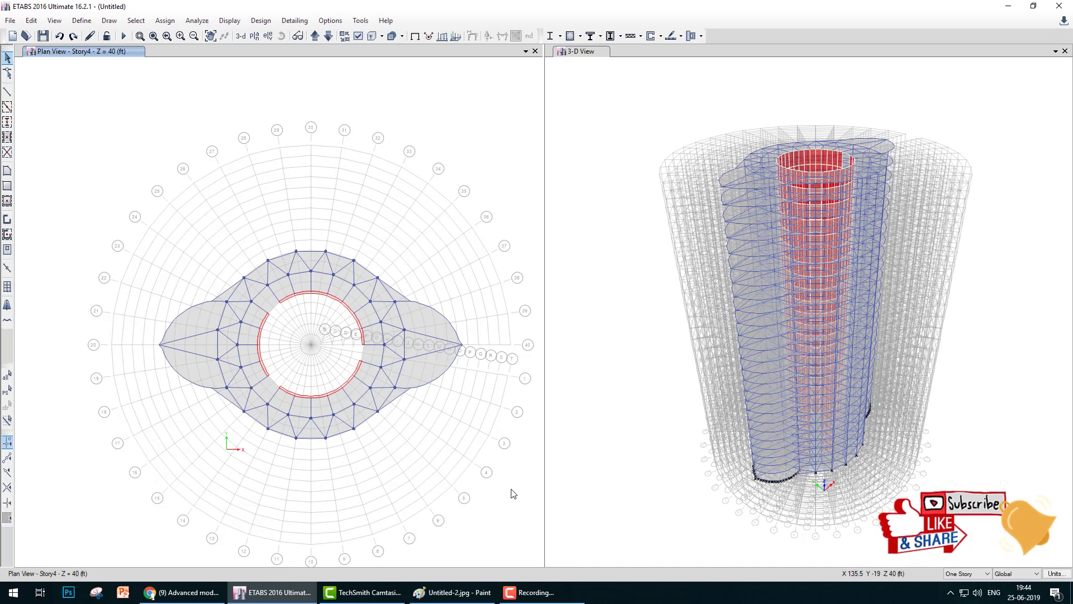
{"action": "key", "text": "ctrl+z"}
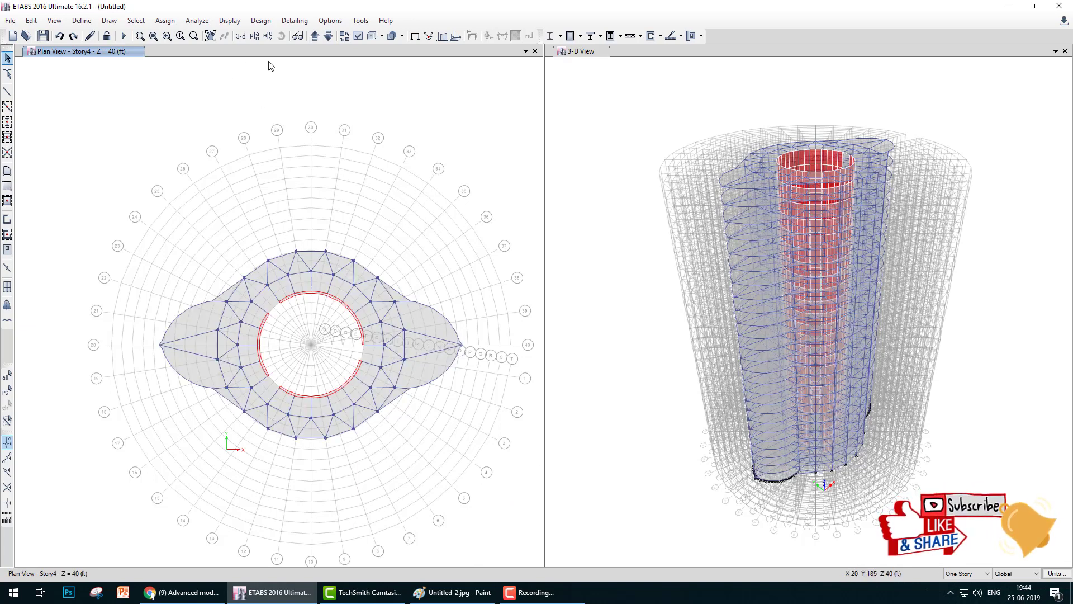
- Replicate the complete Story2 plan radially once by 7.5 degrees about X 40, Y 50, deleting the original objects
{"action": "left_click", "coordinate": [327, 36]}
{"action": "left_click", "coordinate": [328, 36]}
{"action": "left_click_drag", "start_coordinate": [127, 172], "coordinate": [558, 526]}
{"action": "left_click", "coordinate": [32, 20]}
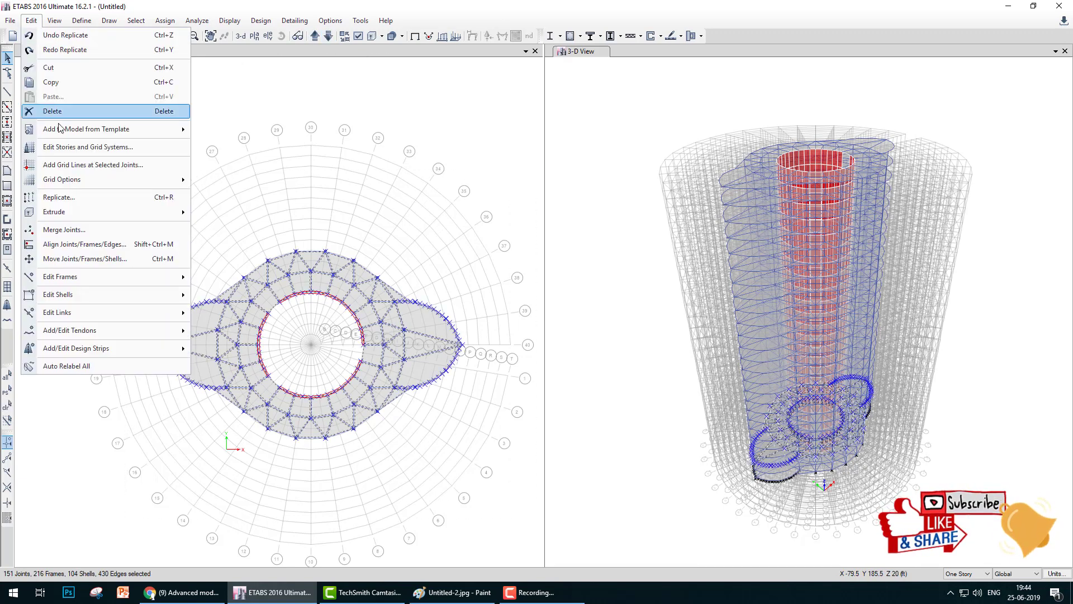
{"action": "left_click", "coordinate": [58, 197]}
{"action": "left_click", "coordinate": [692, 124]}
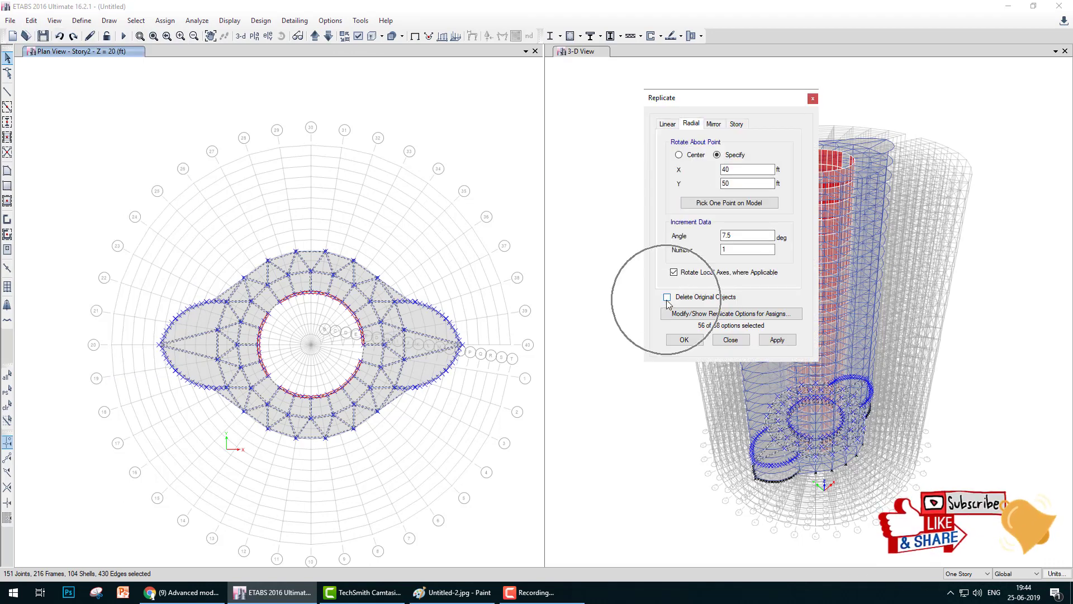
{"action": "left_click", "coordinate": [699, 339]}
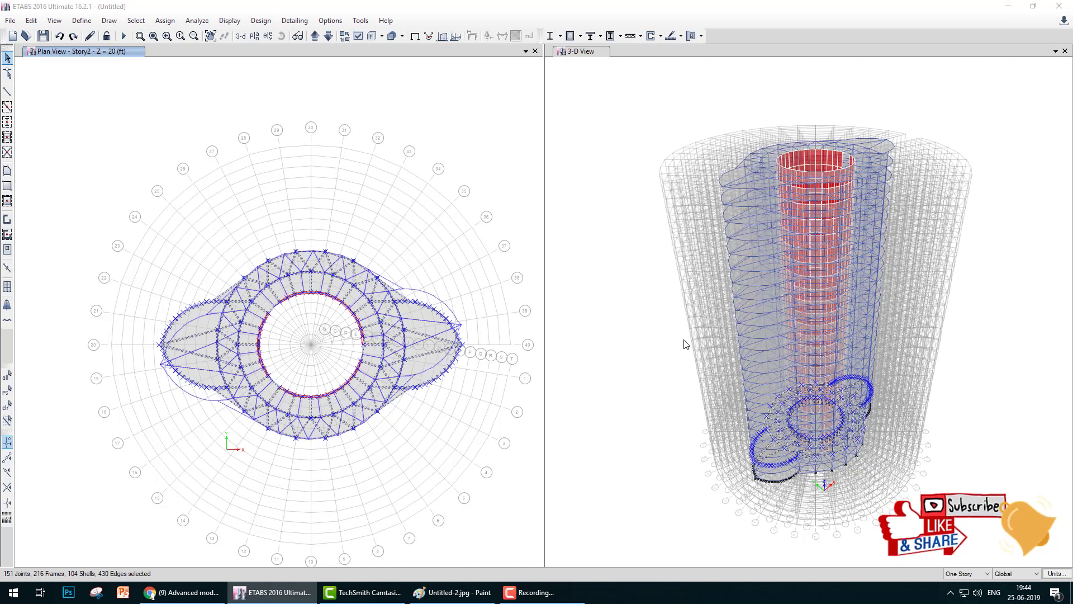
- Replicate the complete Story3 plan radially once by 7.5*2 degrees about X 40, Y 50, deleting the original objects
{"action": "left_click", "coordinate": [315, 36]}
{"action": "left_click_drag", "start_coordinate": [124, 142], "coordinate": [475, 504]}
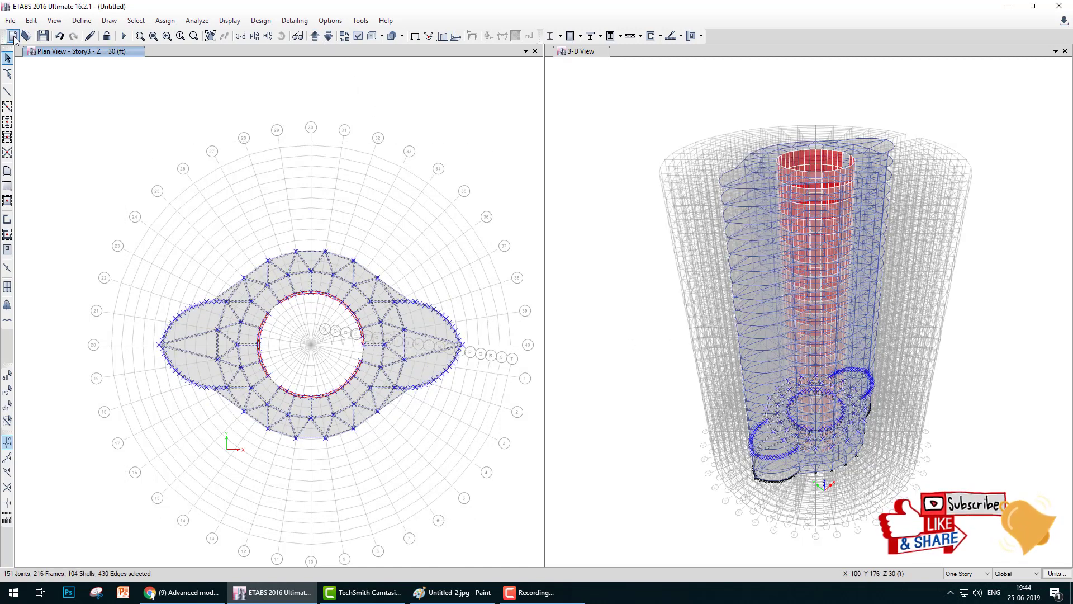
{"action": "left_click", "coordinate": [32, 20]}
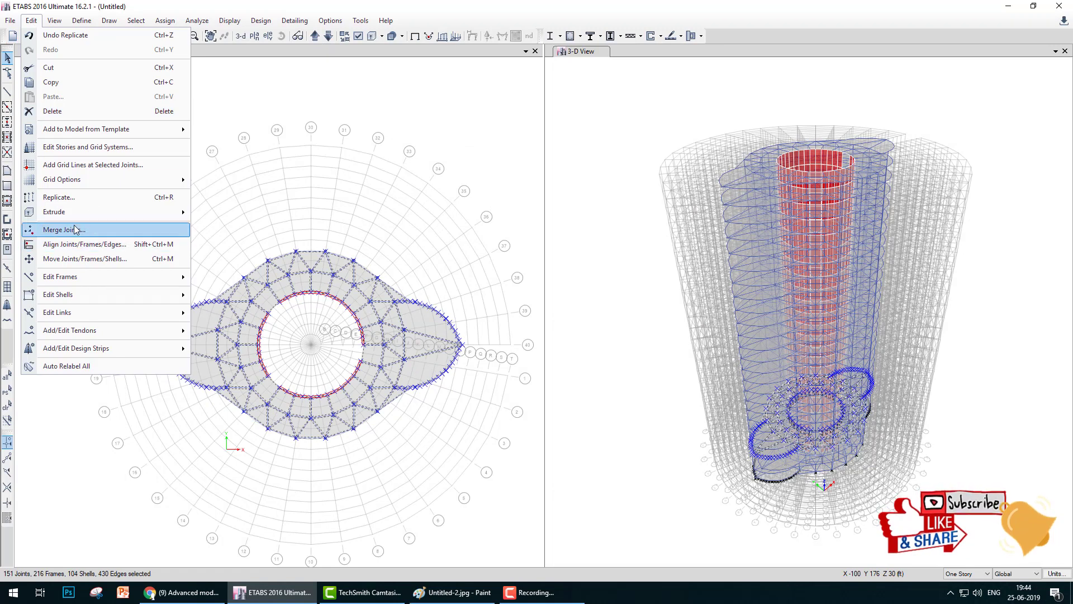
{"action": "left_click", "coordinate": [58, 197]}
{"action": "left_click", "coordinate": [691, 125]}
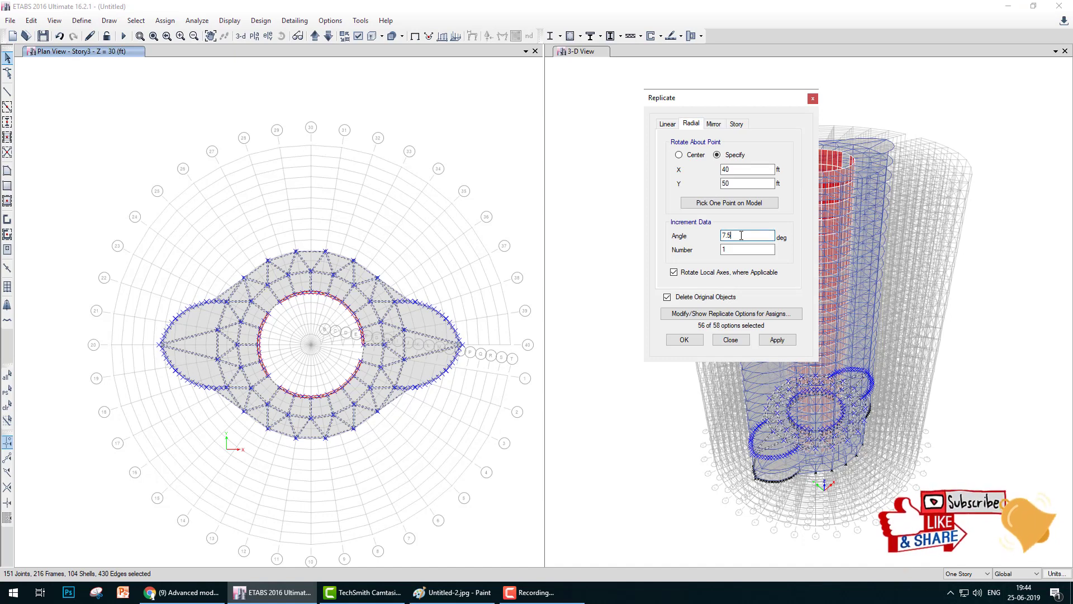
{"action": "type", "text": "7.5*2"}
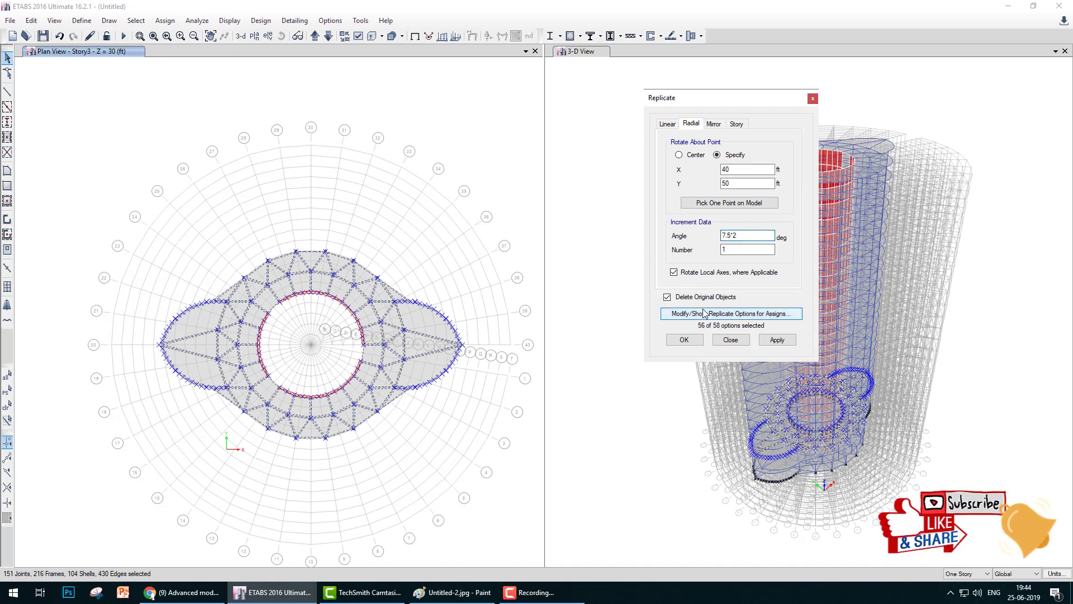
{"action": "left_click", "coordinate": [690, 340]}
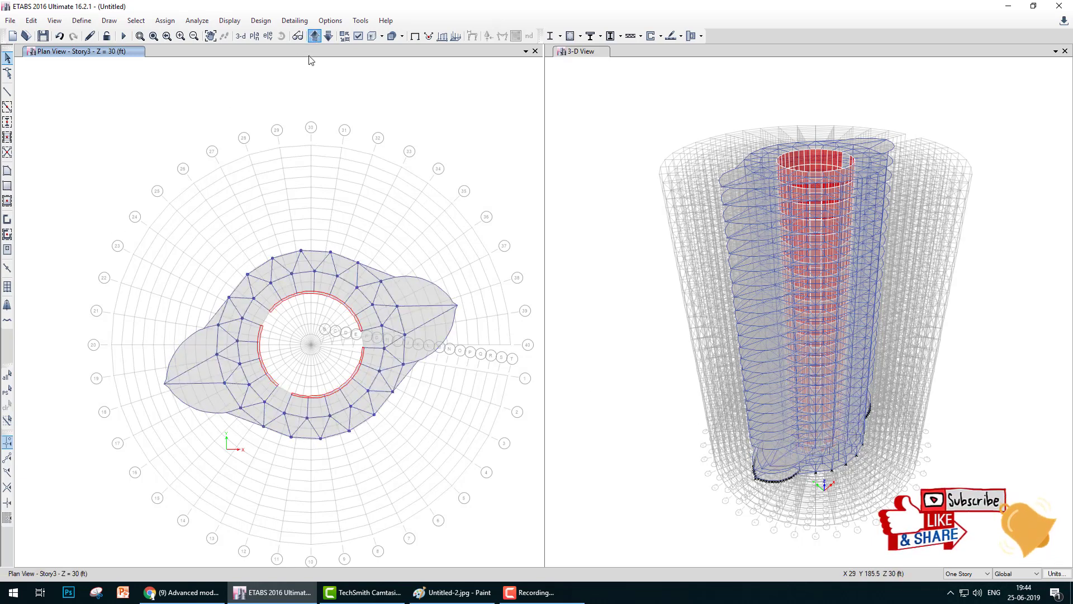
- Replicate the complete Story4 plan radially once by 15+7.5 degrees about X 40, Y 50, deleting the original objects
{"action": "left_click_drag", "start_coordinate": [89, 163], "coordinate": [479, 472]}
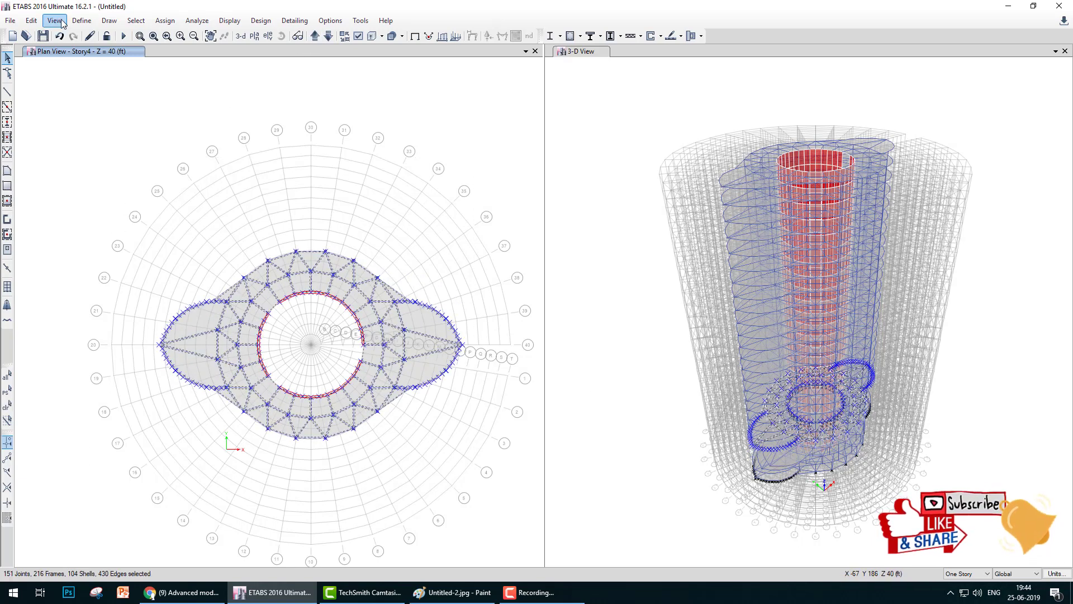
{"action": "left_click", "coordinate": [33, 21]}
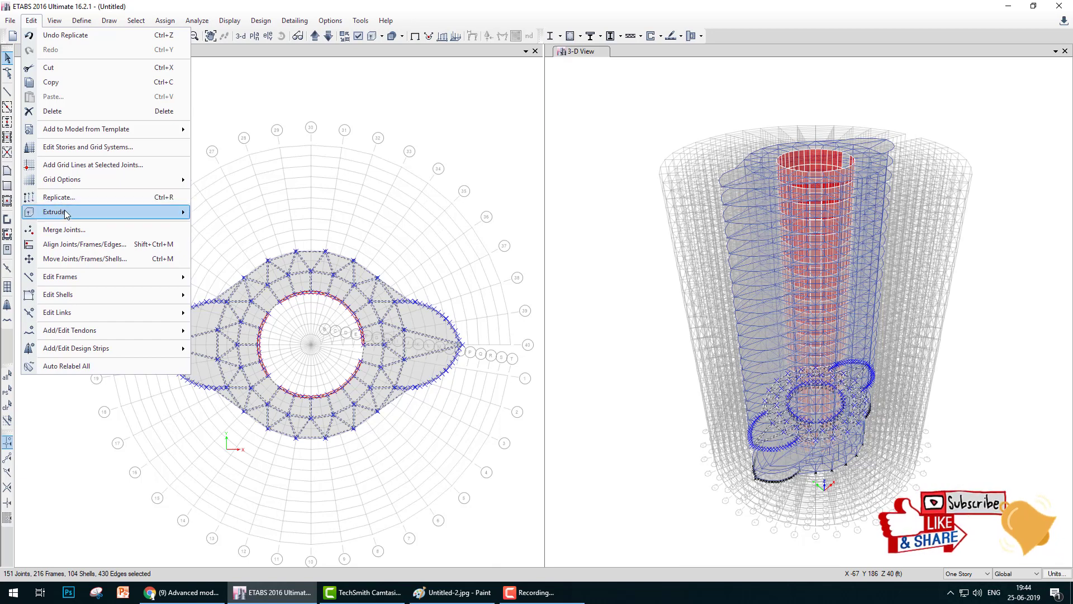
{"action": "mouse_move", "coordinate": [66, 215]}
{"action": "left_click", "coordinate": [112, 197]}
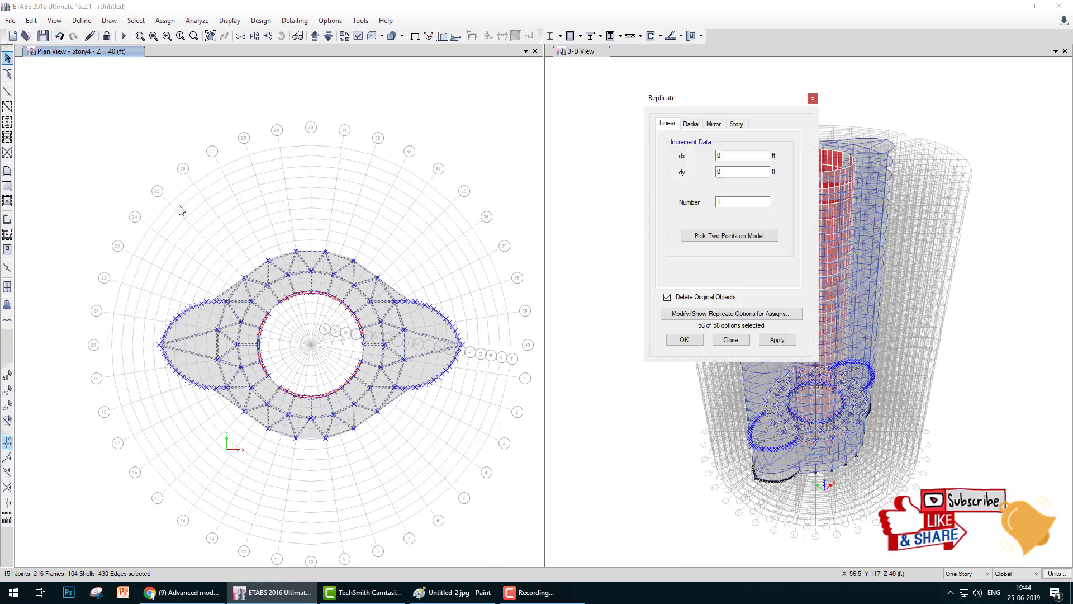
{"action": "left_click", "coordinate": [692, 123]}
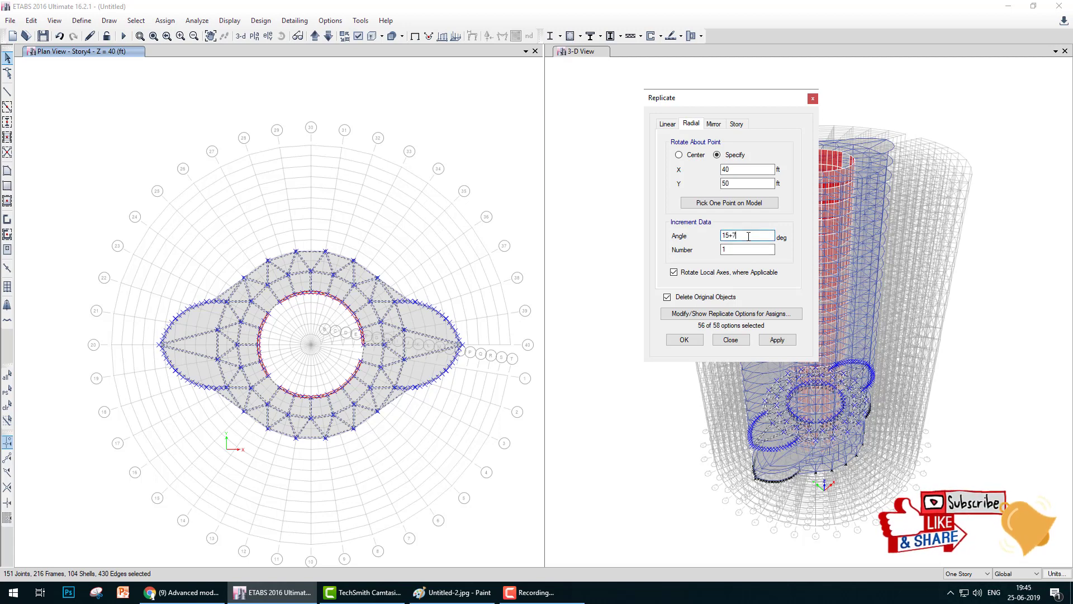
{"action": "left_click", "coordinate": [685, 340]}
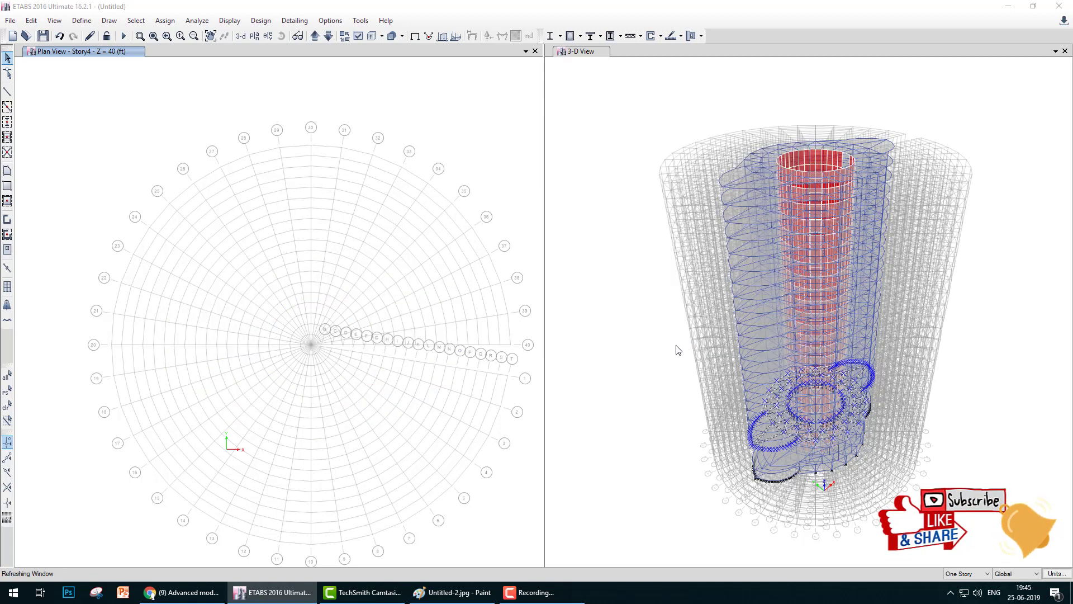
- Replicate the complete Story5 plan radially once by 22.5+7.5 degrees about X 40, Y 50, deleting the original objects
{"action": "left_click", "coordinate": [315, 35]}
{"action": "left_click_drag", "start_coordinate": [93, 164], "coordinate": [501, 508]}
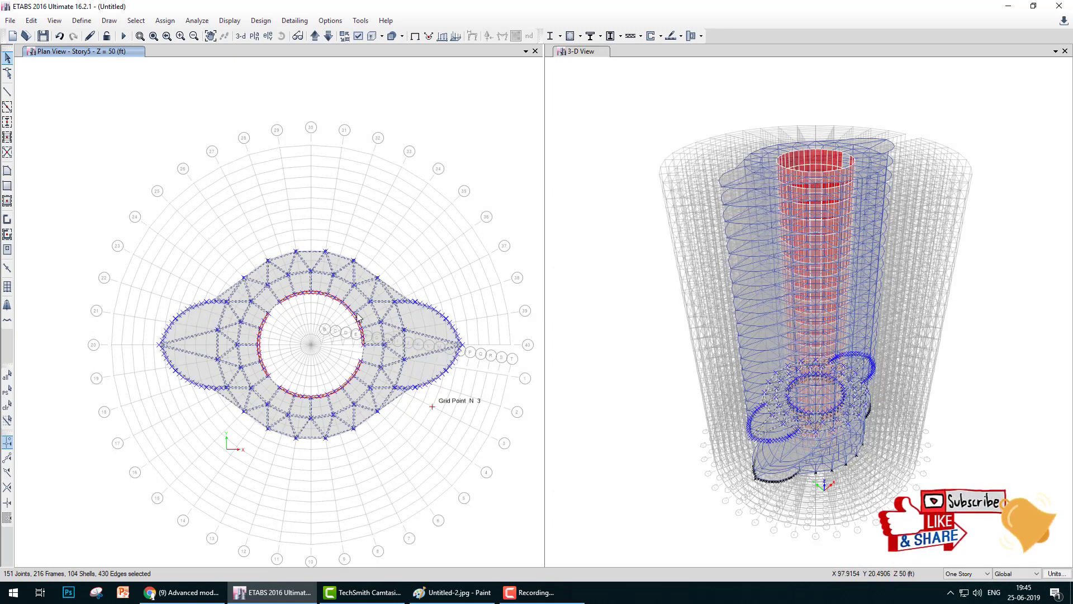
{"action": "left_click", "coordinate": [31, 20]}
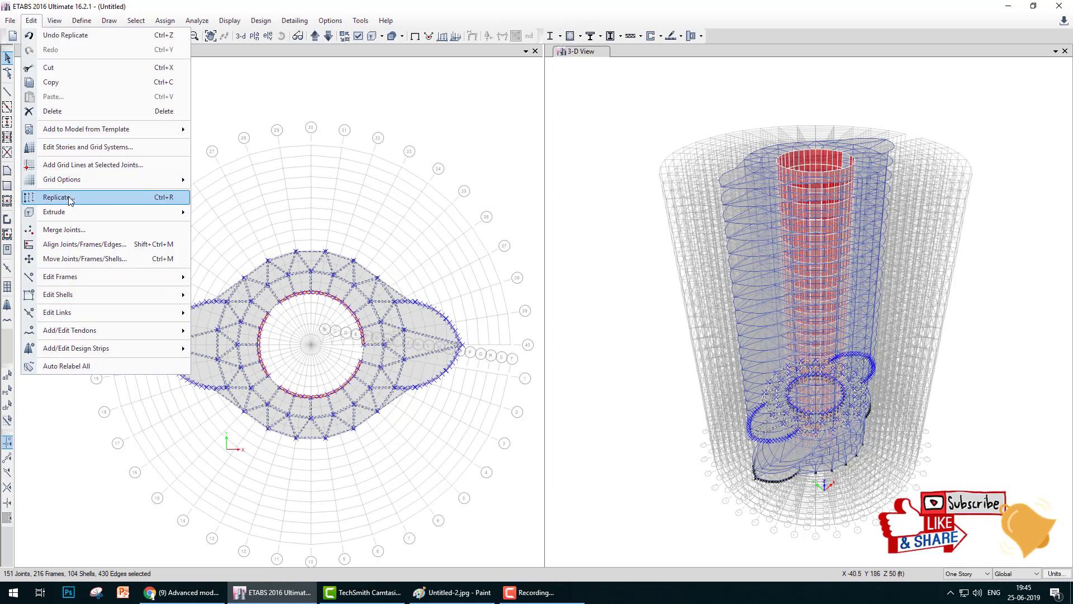
{"action": "left_click", "coordinate": [59, 197]}
{"action": "left_click", "coordinate": [698, 127]}
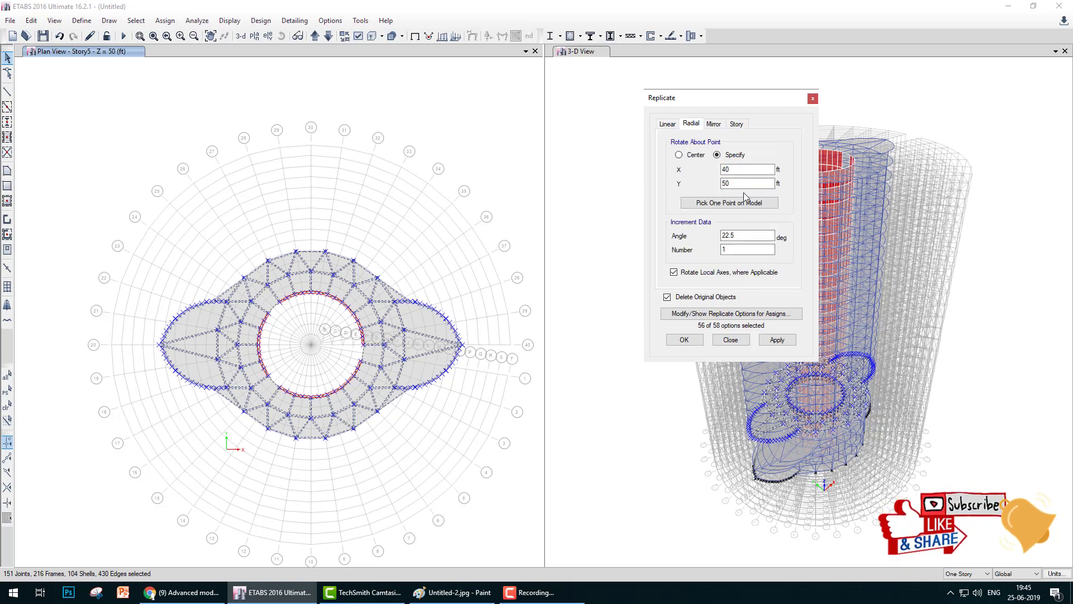
{"action": "left_click", "coordinate": [751, 240]}
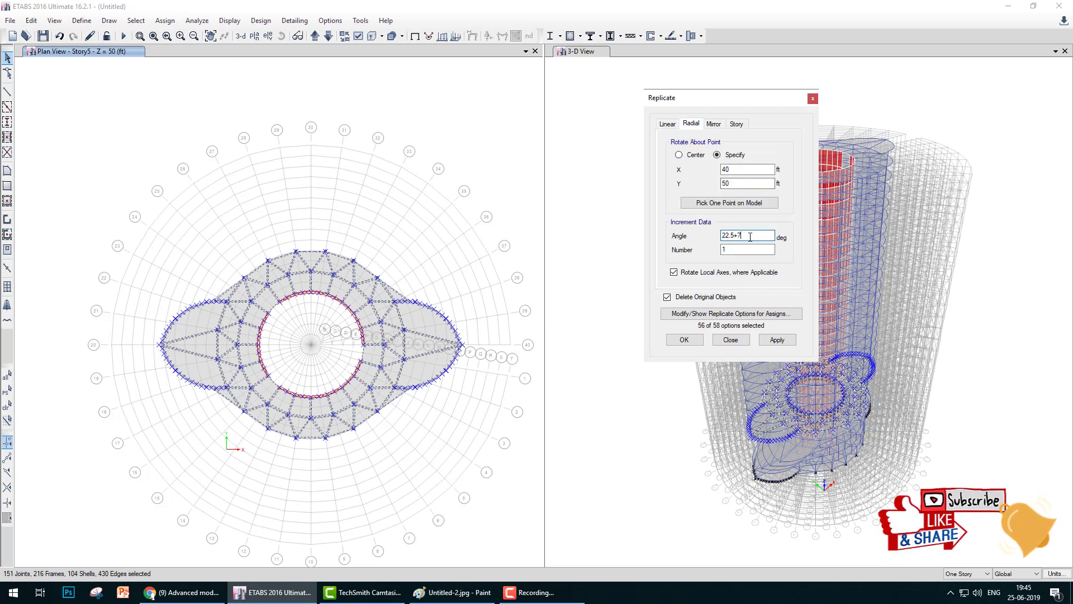
{"action": "type", "text": "+7.5"}
{"action": "left_click", "coordinate": [684, 340]}
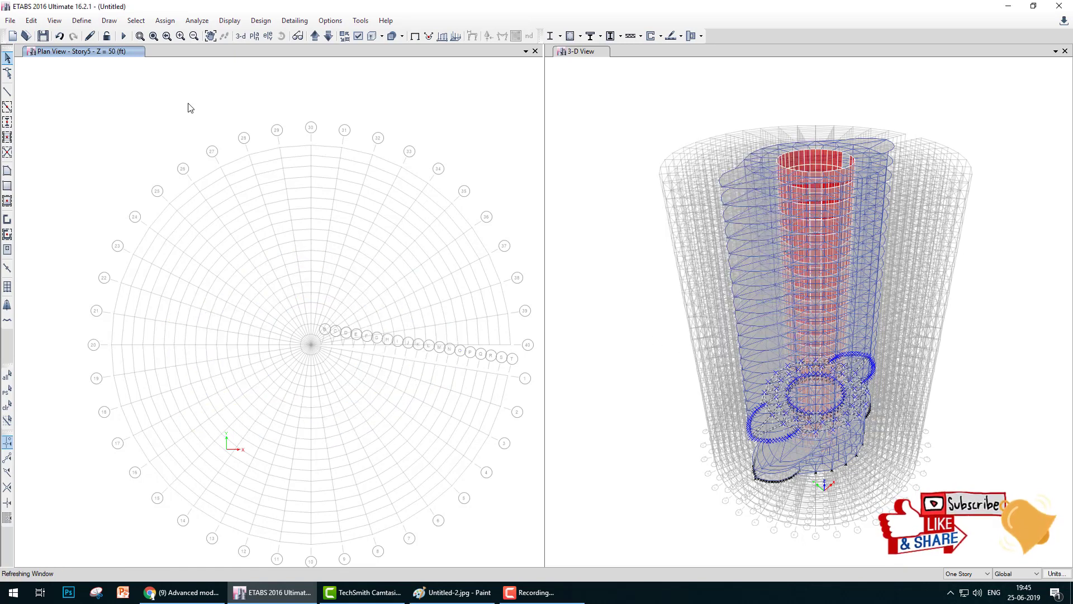
- Replicate the complete Story6 plan radially once by 30+7.5 degrees about X 40, Y 50, deleting the original objects
{"action": "left_click", "coordinate": [315, 35]}
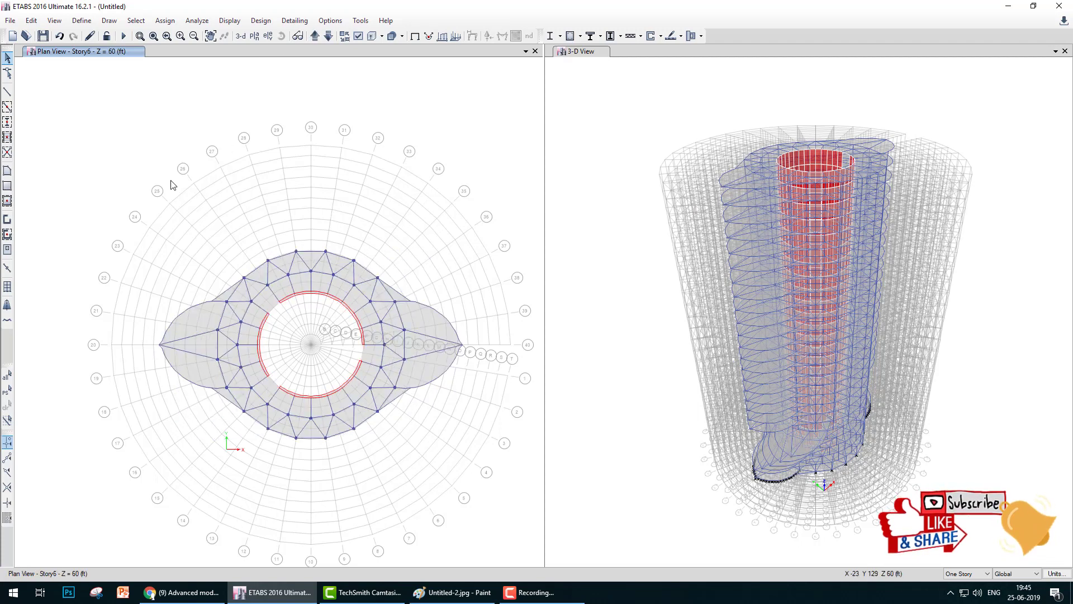
{"action": "left_click_drag", "start_coordinate": [127, 179], "coordinate": [493, 484]}
{"action": "left_click", "coordinate": [32, 21]}
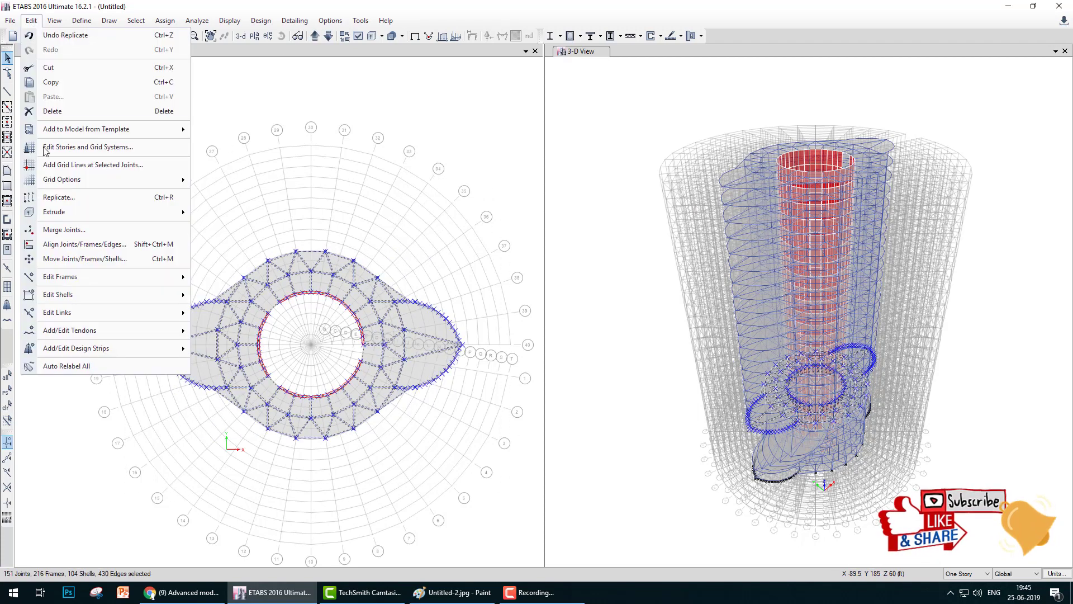
{"action": "left_click", "coordinate": [59, 197]}
{"action": "left_click", "coordinate": [691, 123]}
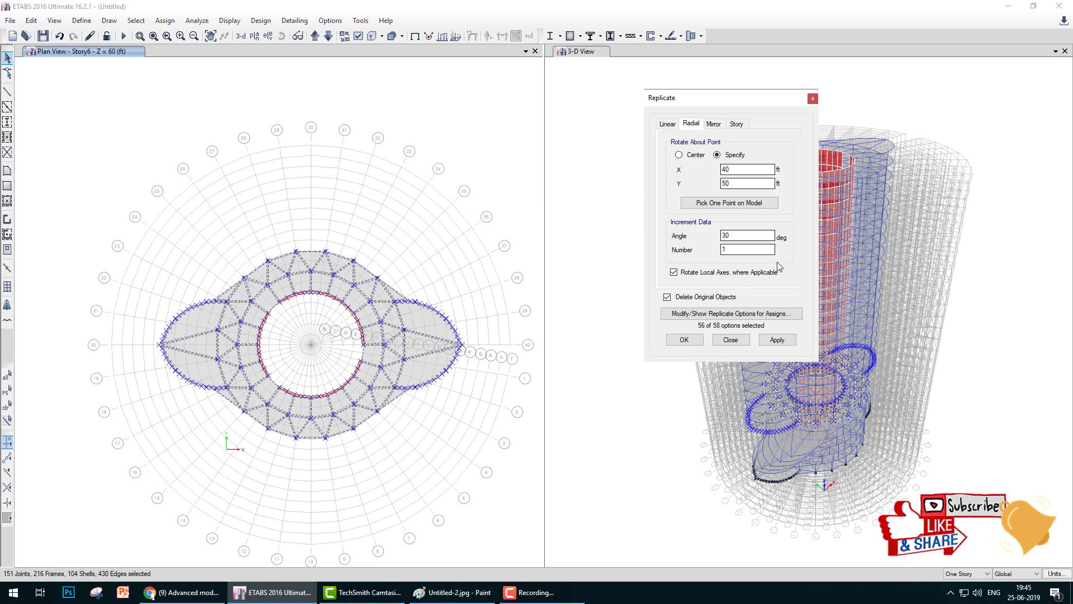
{"action": "left_click", "coordinate": [752, 235]}
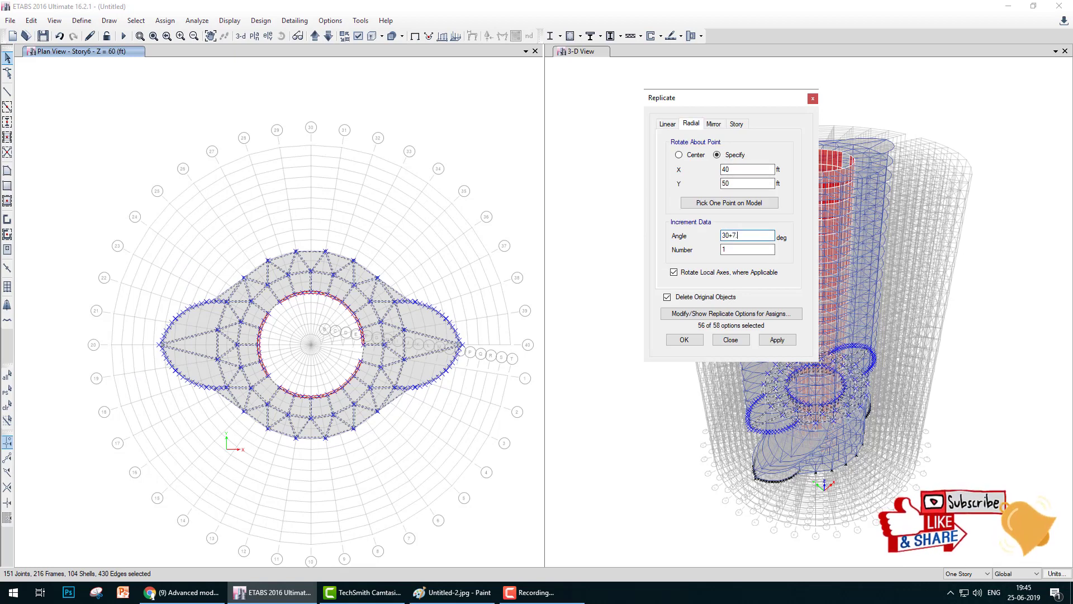
{"action": "type", "text": "+7."}
{"action": "left_click", "coordinate": [684, 339]}
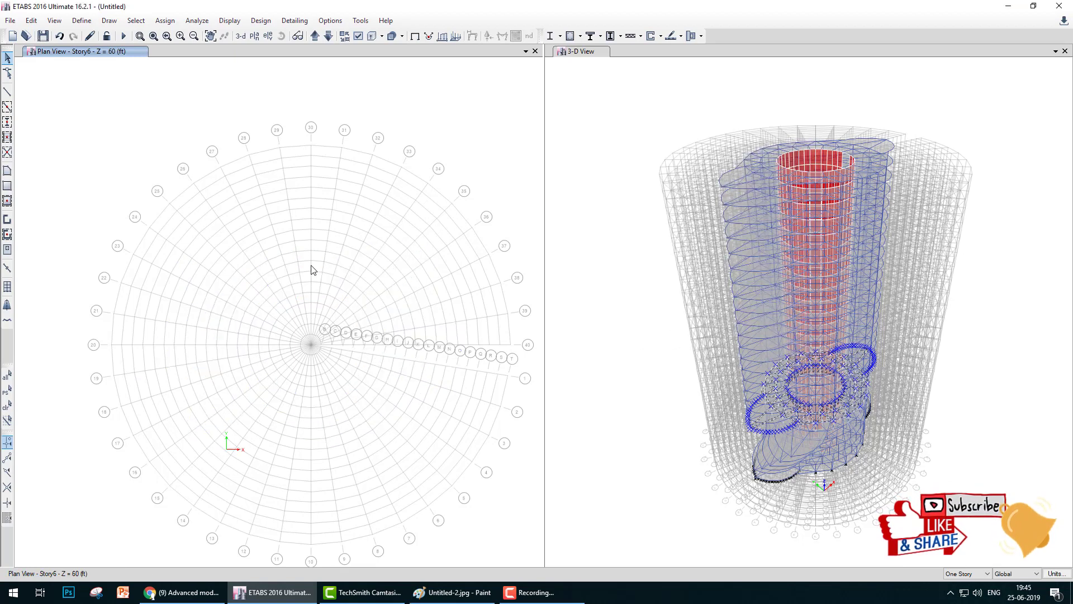
- Replicate the complete Story7 plan radially once by 37.5+7.5 degrees about X 40, Y 50, deleting the original objects
{"action": "left_click", "coordinate": [315, 36]}
{"action": "left_click_drag", "start_coordinate": [96, 153], "coordinate": [506, 516]}
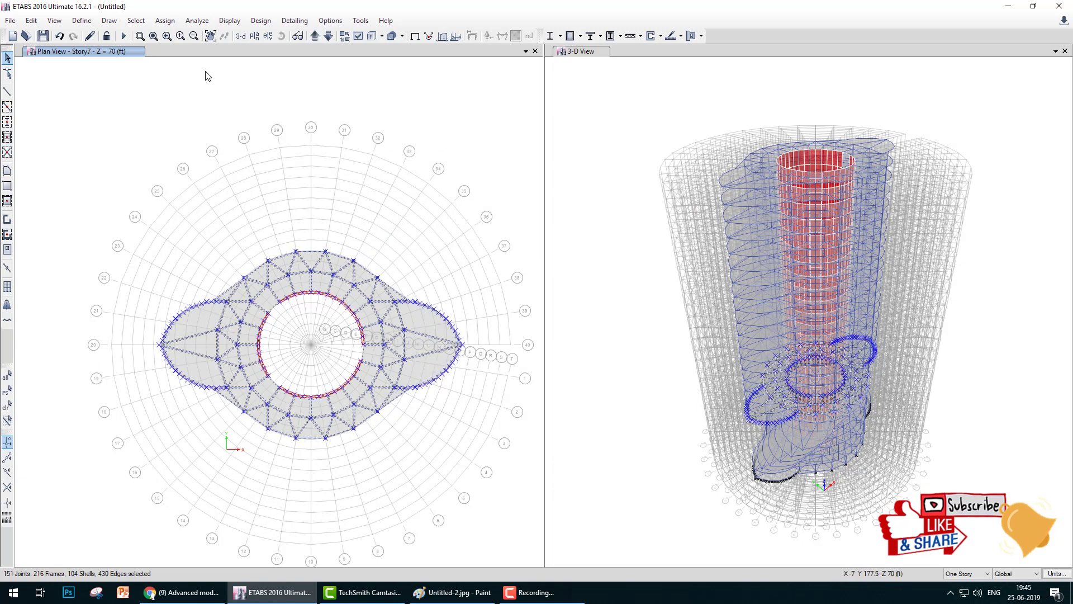
{"action": "left_click", "coordinate": [32, 20]}
{"action": "left_click", "coordinate": [58, 197]}
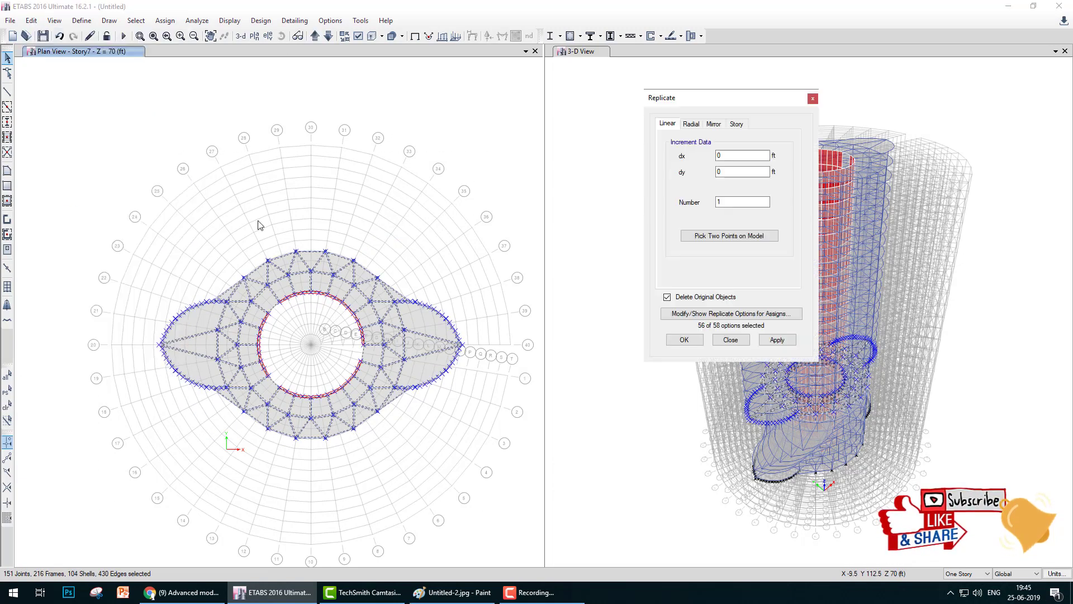
{"action": "left_click", "coordinate": [691, 124]}
{"action": "left_click", "coordinate": [748, 235]}
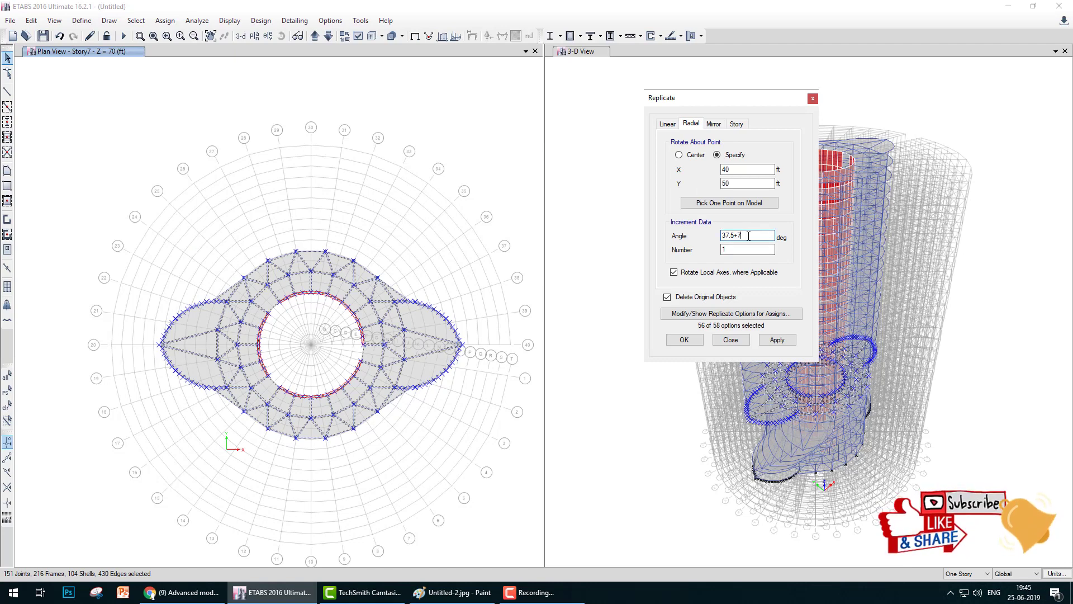
{"action": "left_click", "coordinate": [685, 340]}
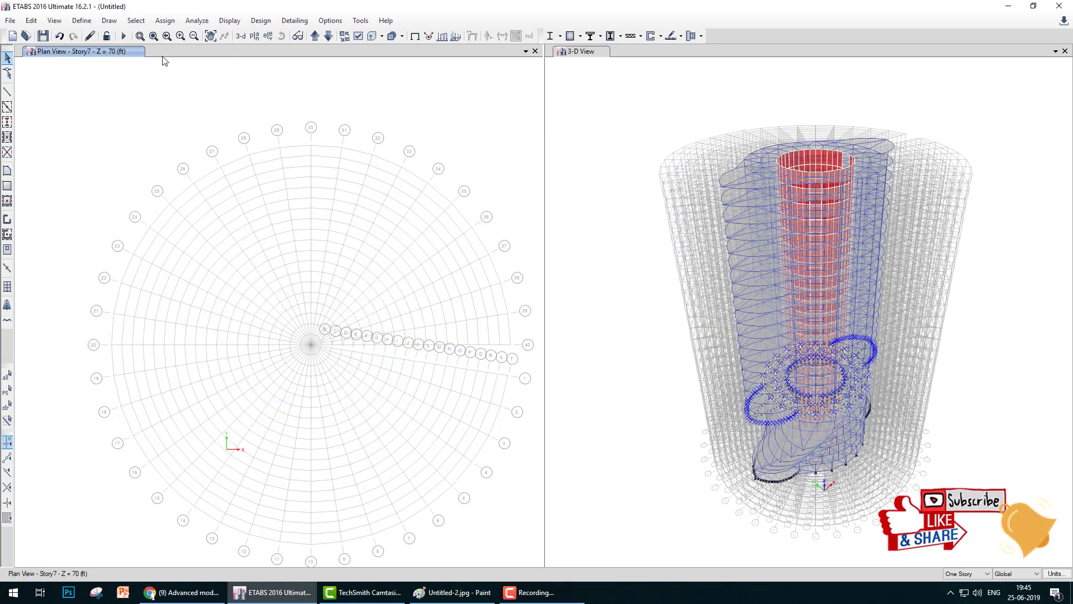
- Replicate the complete Story8 plan radially once by 45+7.5 degrees about X 40, Y 50, deleting the original objects
{"action": "left_click", "coordinate": [315, 36]}
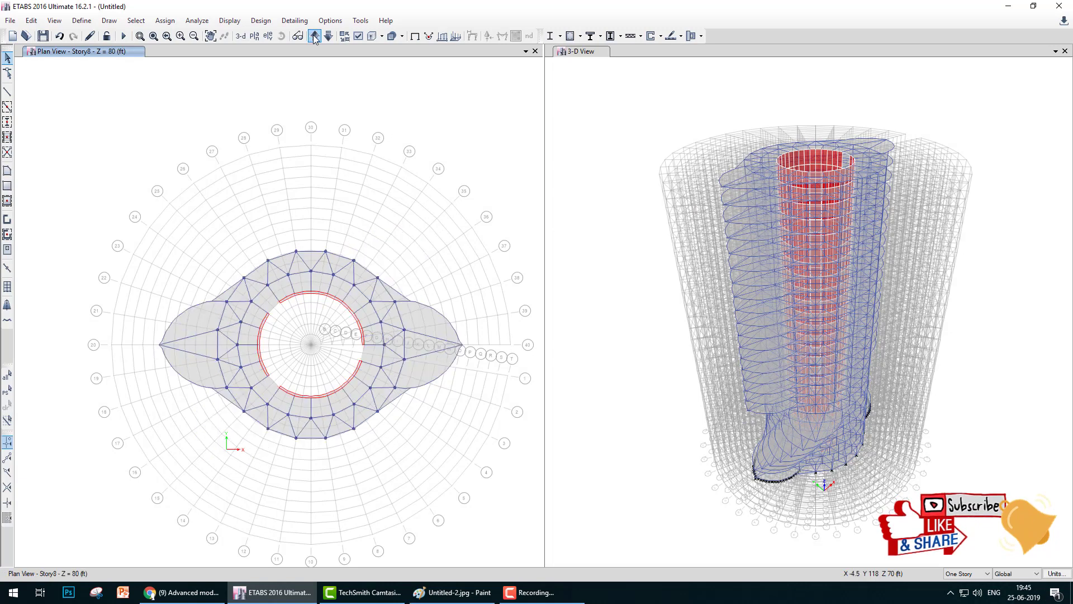
{"action": "left_click_drag", "start_coordinate": [82, 210], "coordinate": [497, 489]}
{"action": "left_click", "coordinate": [31, 20]}
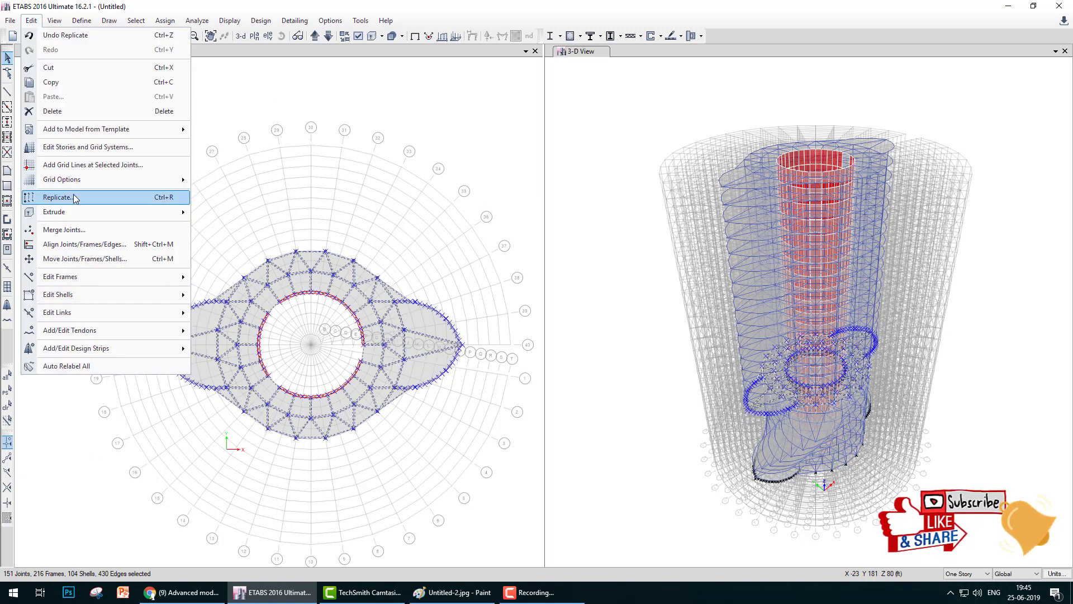
{"action": "left_click", "coordinate": [111, 198]}
{"action": "left_click", "coordinate": [691, 124]}
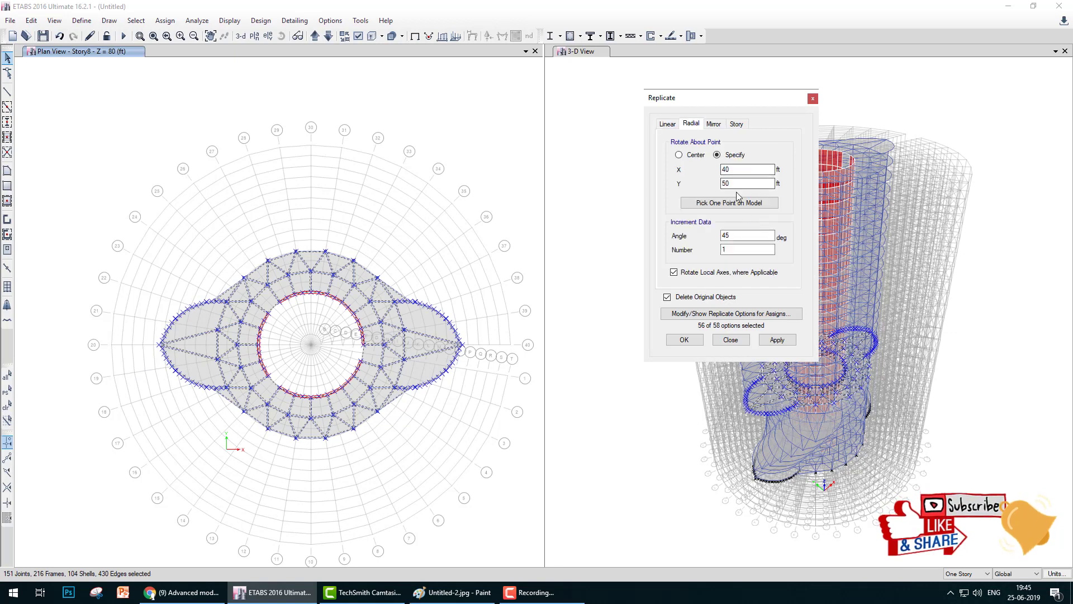
{"action": "left_click", "coordinate": [752, 234]}
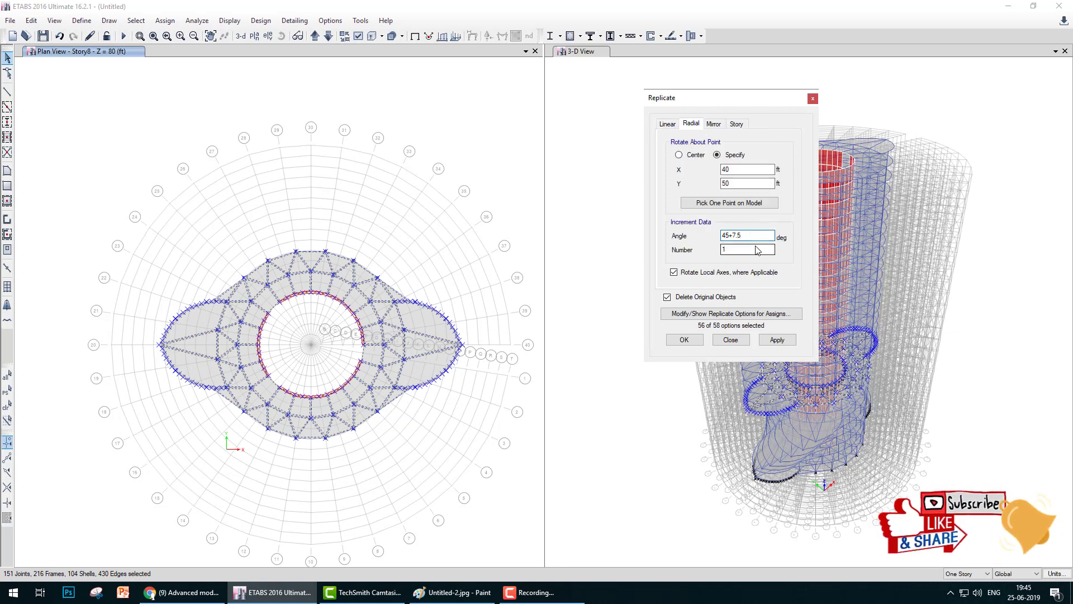
{"action": "left_click", "coordinate": [689, 339]}
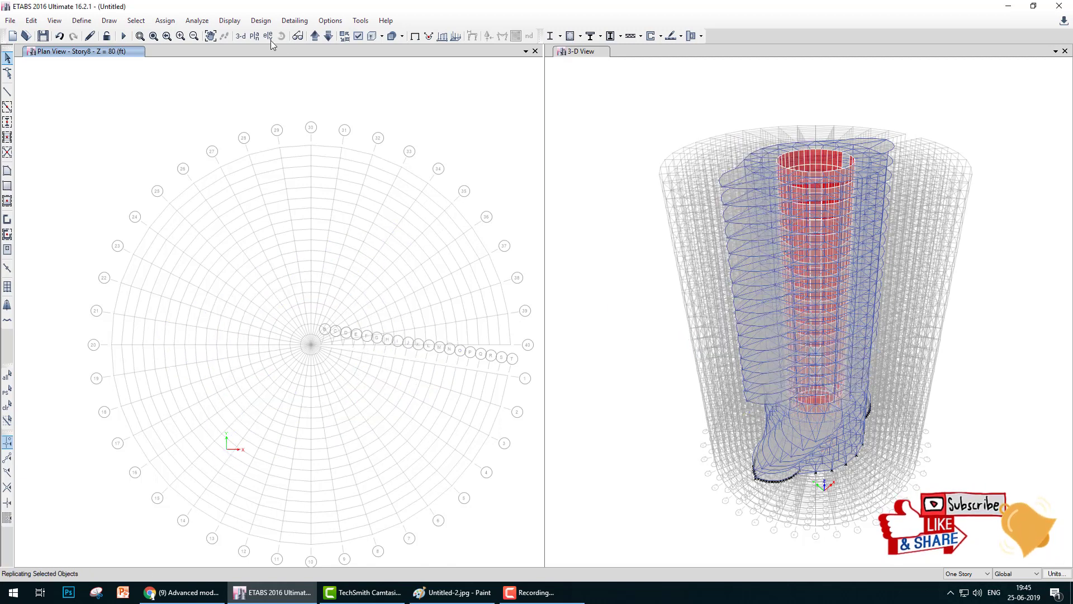
- Replicate the complete Story9 plan radially once by 52.5+7.5 degrees about X 40, Y 50, deleting the original objects
{"action": "left_click", "coordinate": [315, 36]}
{"action": "left_click_drag", "start_coordinate": [115, 178], "coordinate": [495, 498]}
{"action": "left_click", "coordinate": [30, 20]}
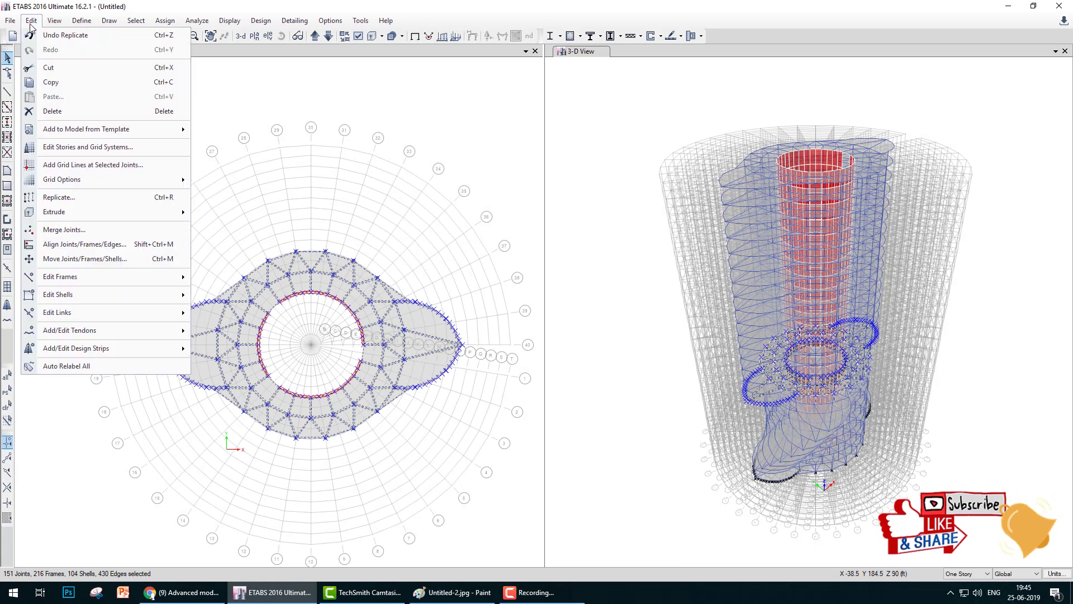
{"action": "left_click", "coordinate": [70, 199]}
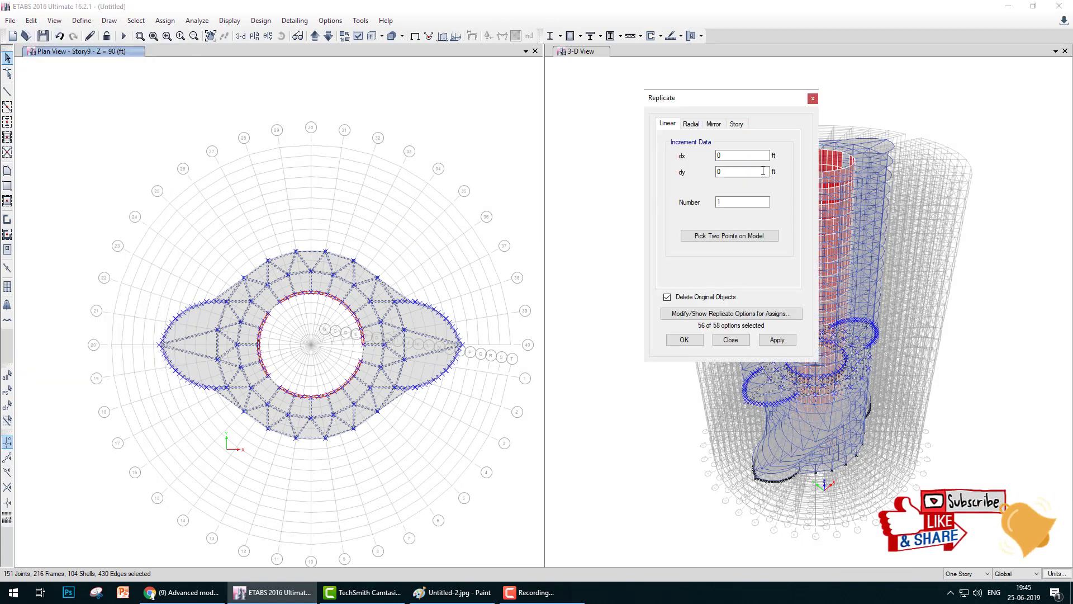
{"action": "left_click", "coordinate": [692, 124]}
{"action": "left_click", "coordinate": [747, 235]}
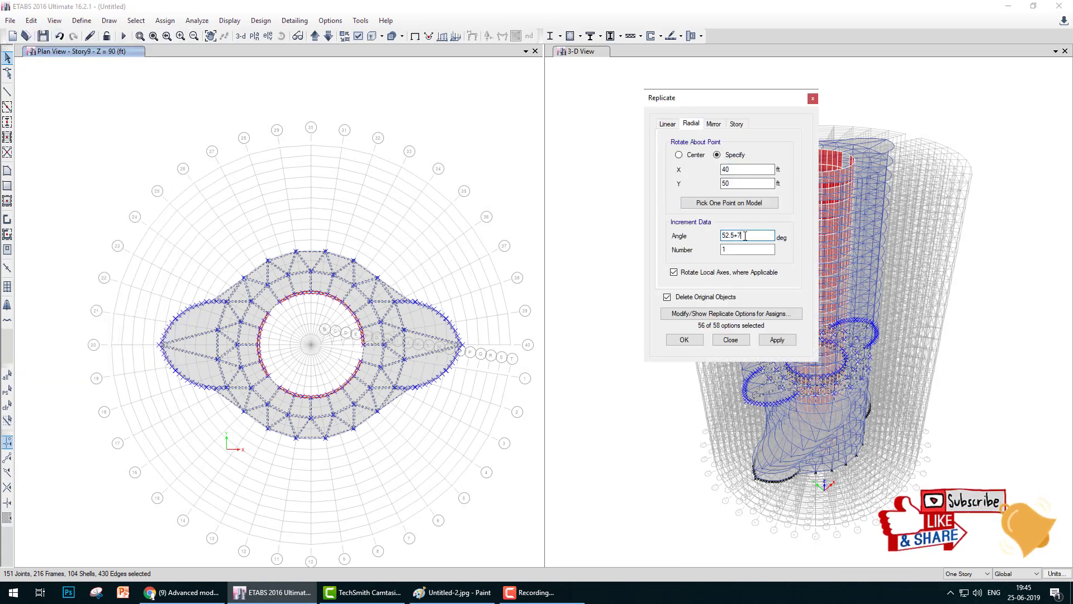
{"action": "type", "text": "+7.5"}
{"action": "left_click", "coordinate": [693, 338]}
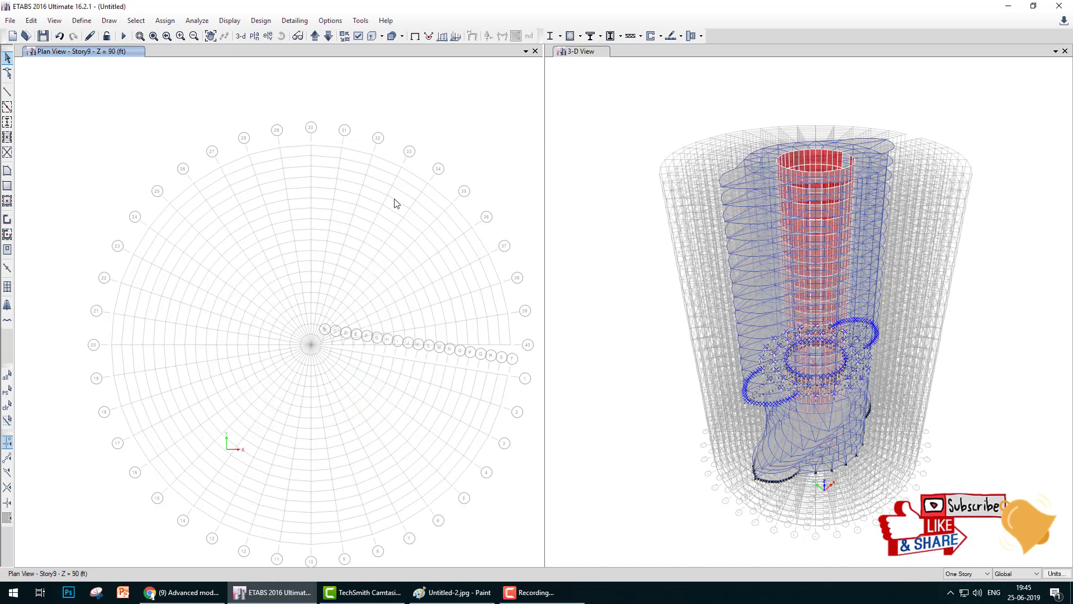
- Replicate the complete Story10 plan radially once by 60+7.5 degrees about X 40, Y 50, deleting the original objects
{"action": "left_click", "coordinate": [314, 36]}
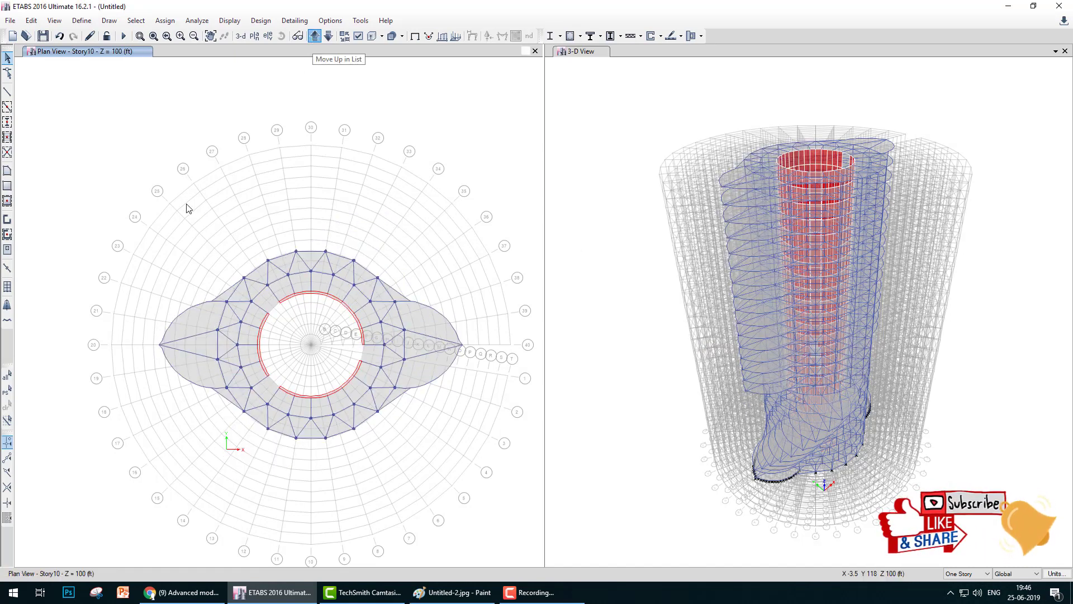
{"action": "left_click_drag", "start_coordinate": [95, 193], "coordinate": [526, 502]}
{"action": "left_click", "coordinate": [30, 21]}
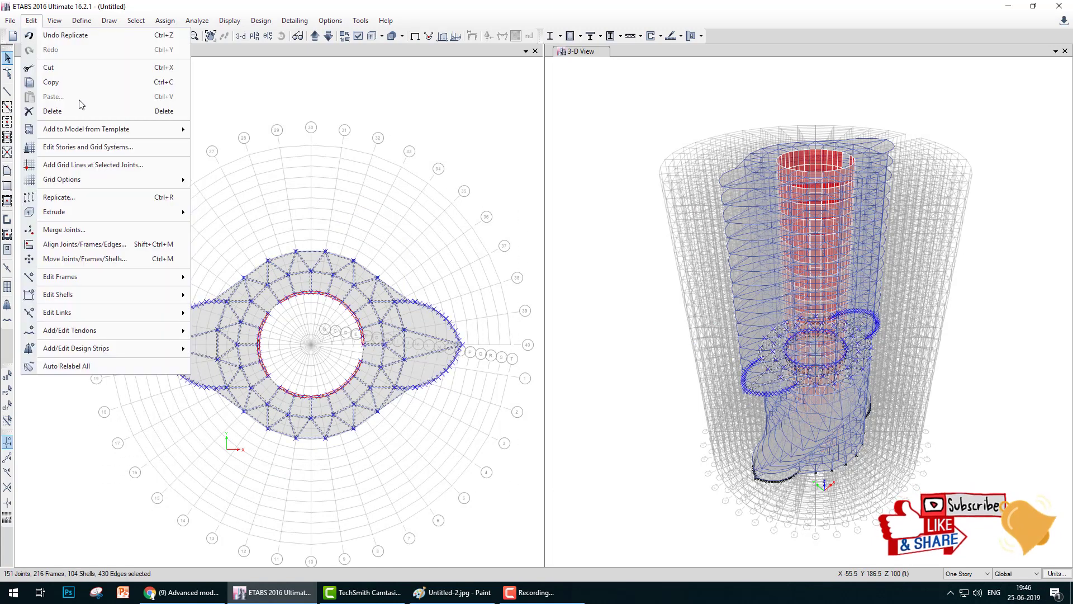
{"action": "left_click", "coordinate": [86, 196]}
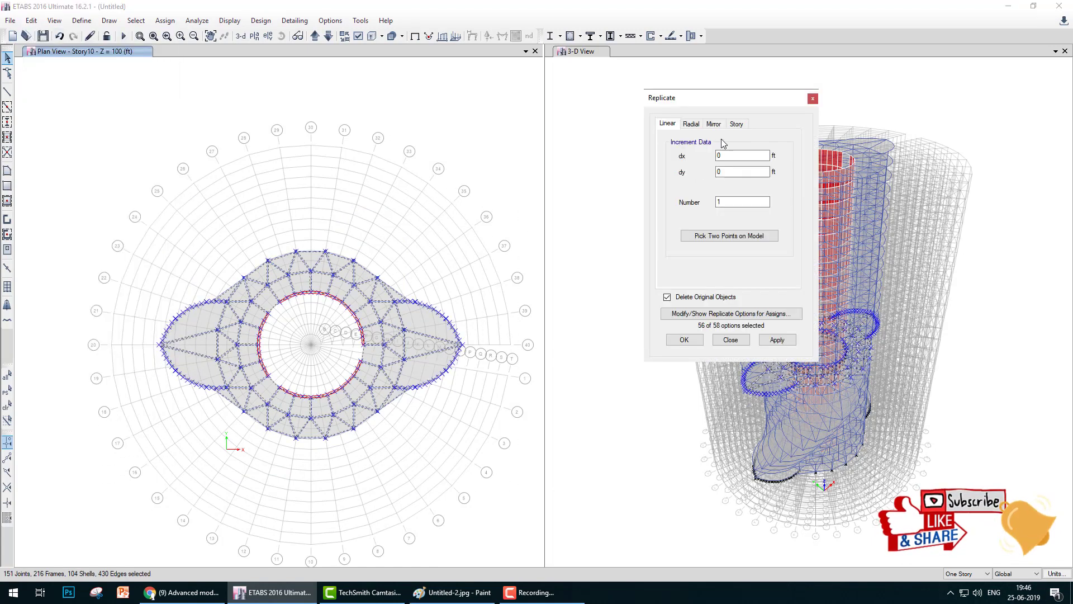
{"action": "left_click", "coordinate": [692, 124]}
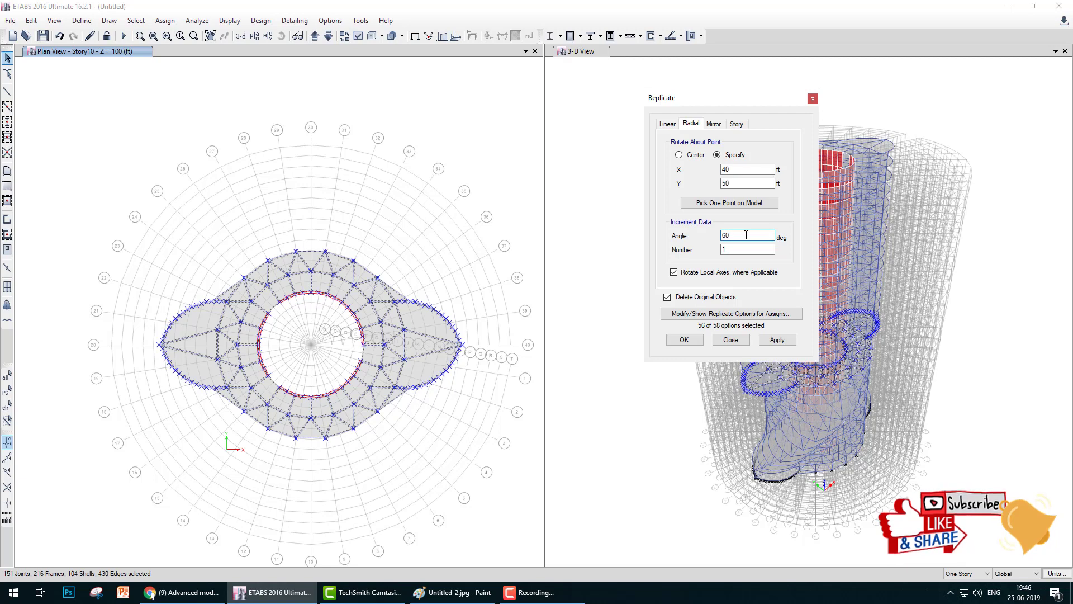
{"action": "left_click", "coordinate": [702, 339]}
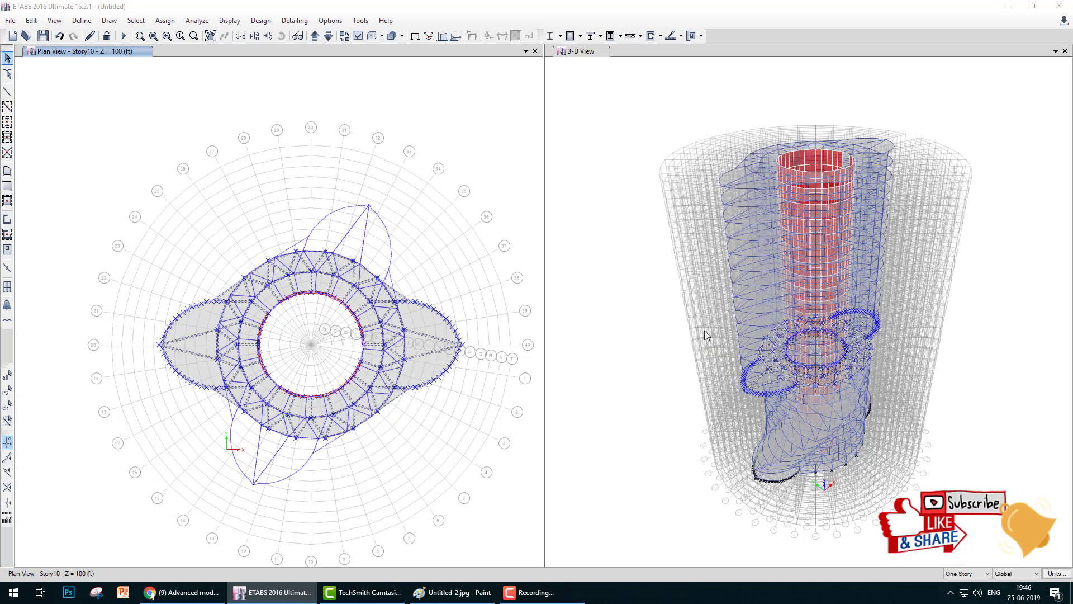
- Replicate the complete Story11 plan radially once by 67.5+7.5 degrees about X 40, Y 50, deleting the original objects
{"action": "left_click", "coordinate": [314, 37]}
{"action": "left_click_drag", "start_coordinate": [80, 150], "coordinate": [515, 494]}
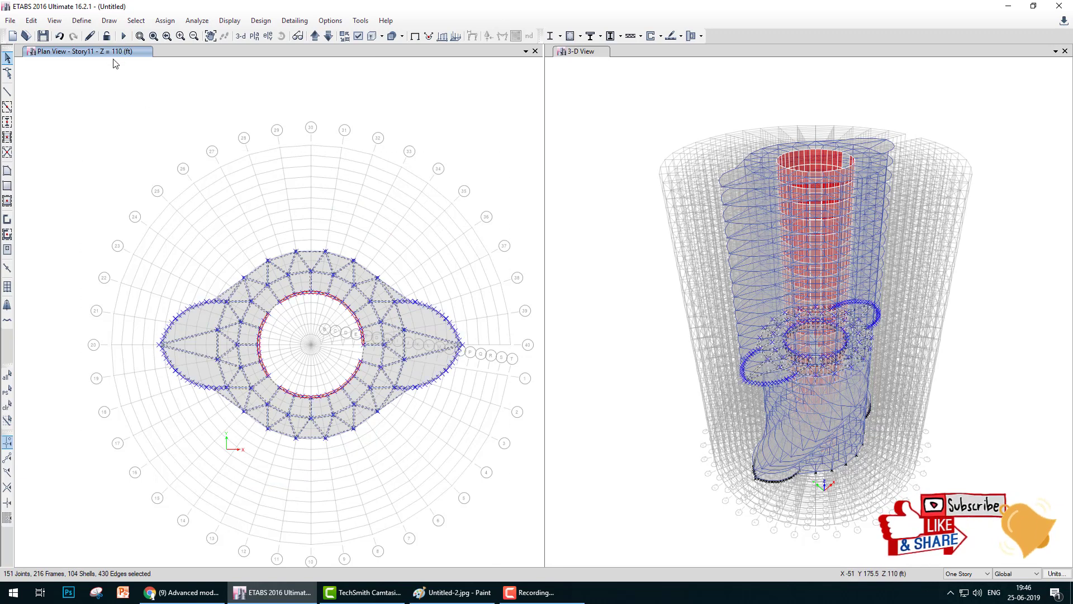
{"action": "left_click", "coordinate": [81, 20]}
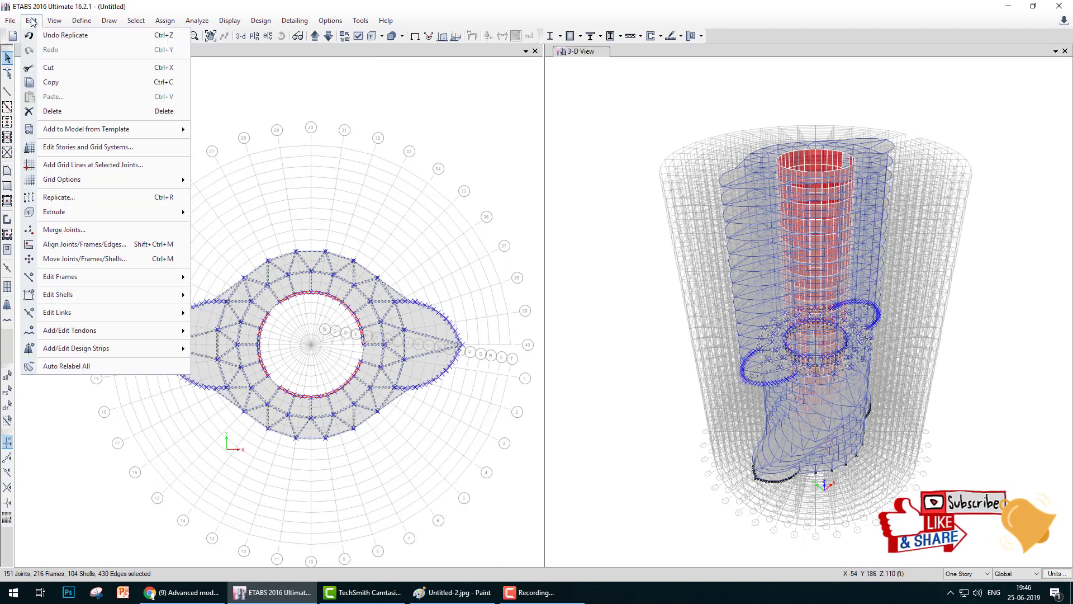
{"action": "left_click", "coordinate": [90, 195]}
{"action": "left_click", "coordinate": [692, 124]}
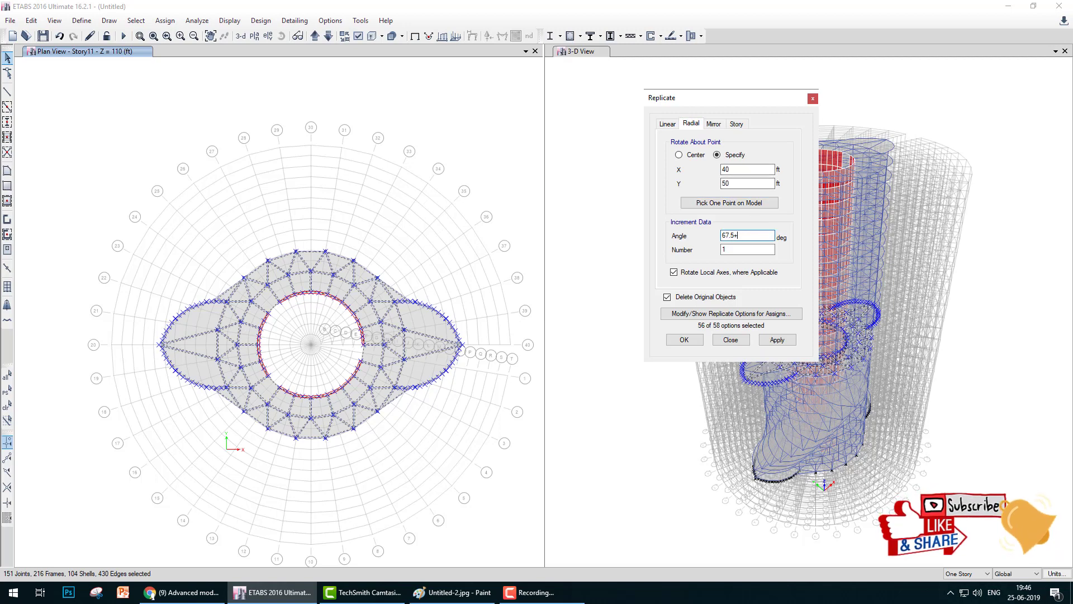
{"action": "type", "text": "67.5+7.5"}
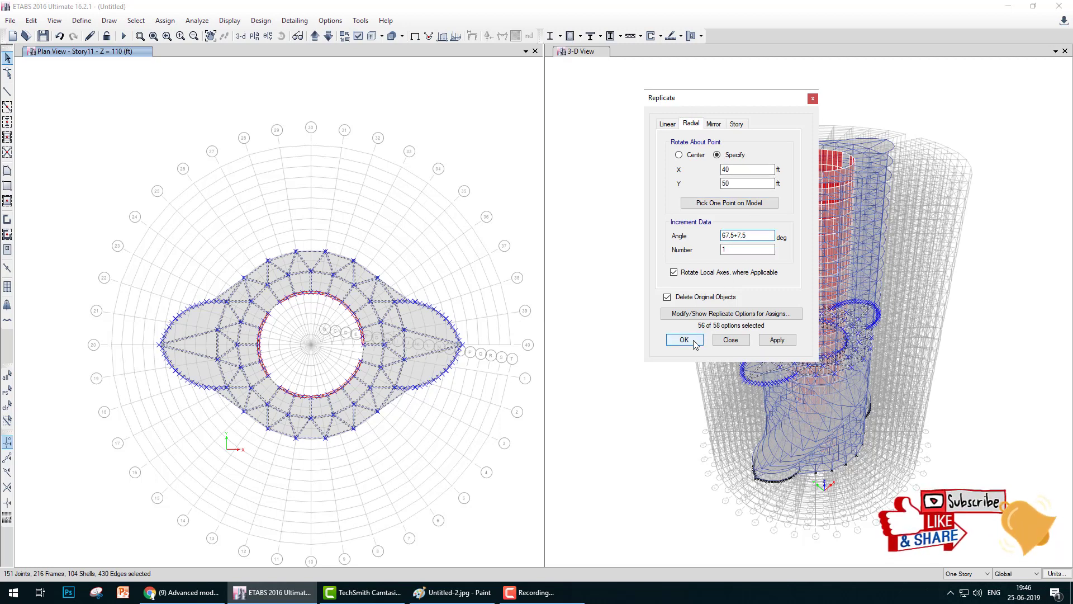
{"action": "left_click", "coordinate": [685, 340]}
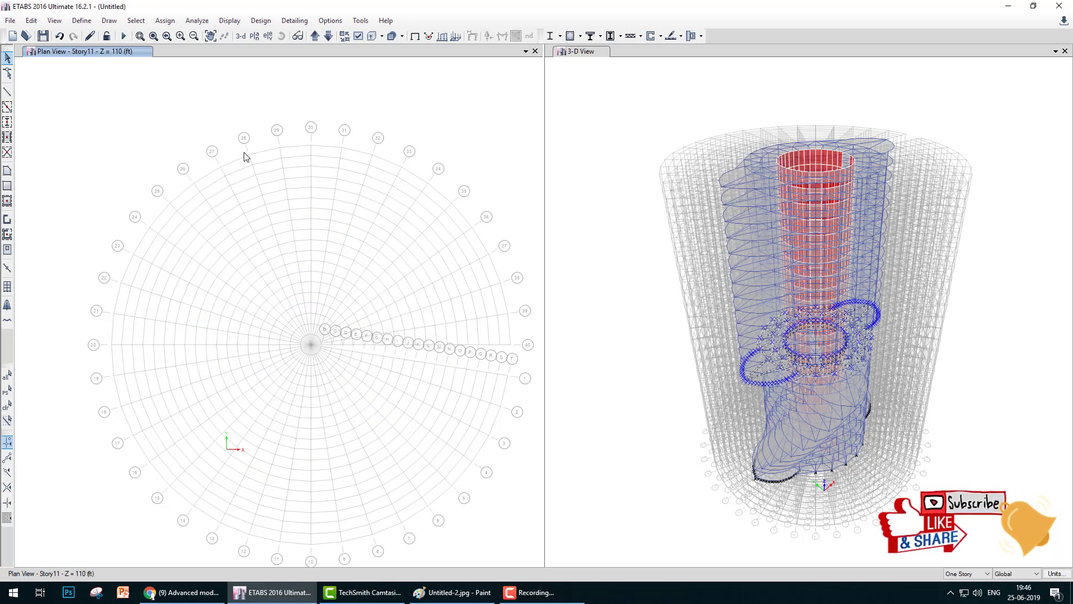
- Replicate the complete Story12 plan radially once by 75+7.5 degrees about X 40, Y 50, deleting the original objects
{"action": "left_click", "coordinate": [315, 36]}
{"action": "left_click_drag", "start_coordinate": [79, 191], "coordinate": [510, 476]}
{"action": "left_click", "coordinate": [32, 20]}
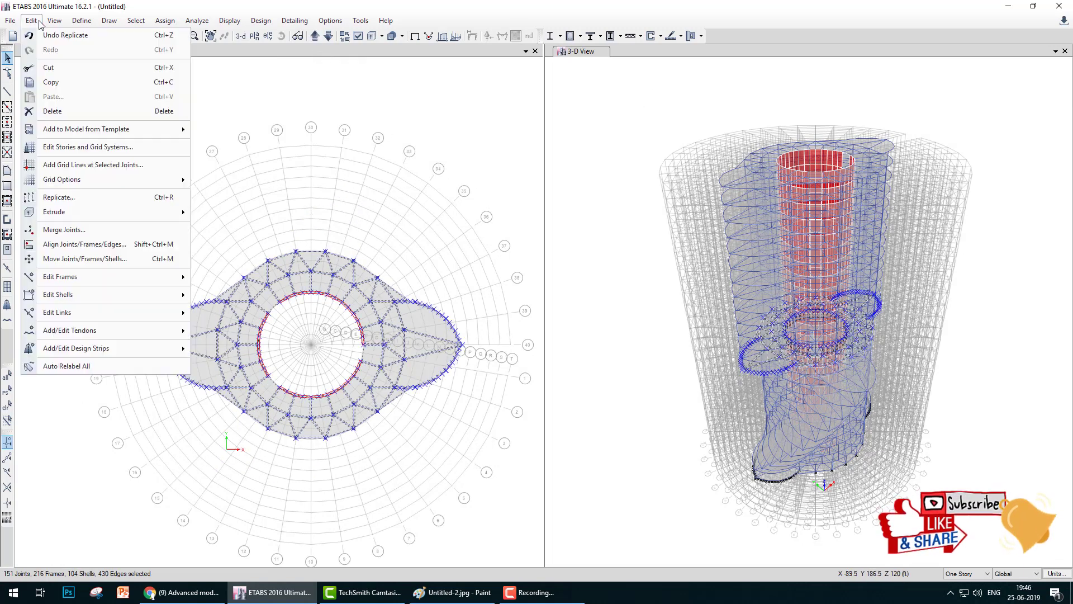
{"action": "left_click", "coordinate": [61, 197]}
{"action": "left_click", "coordinate": [692, 123]}
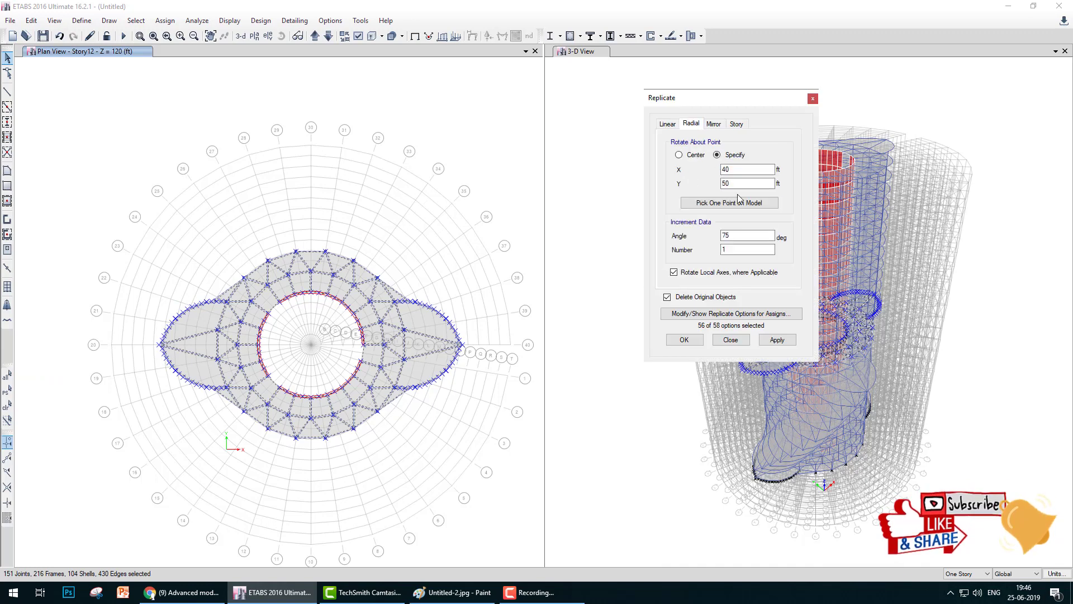
{"action": "left_click", "coordinate": [747, 235]}
{"action": "type", "text": "75"}
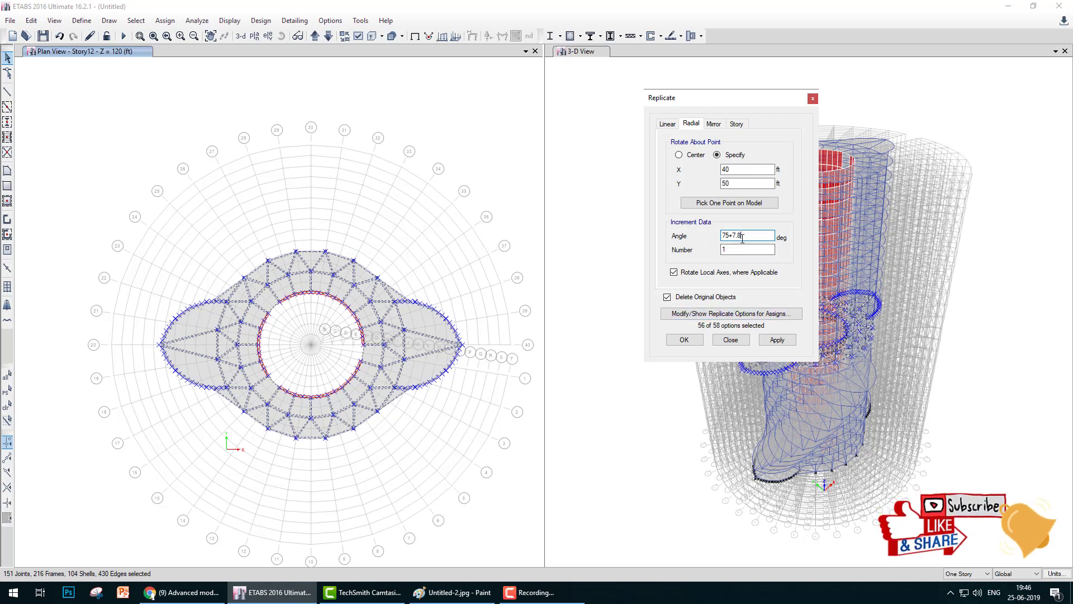
{"action": "left_click", "coordinate": [701, 340]}
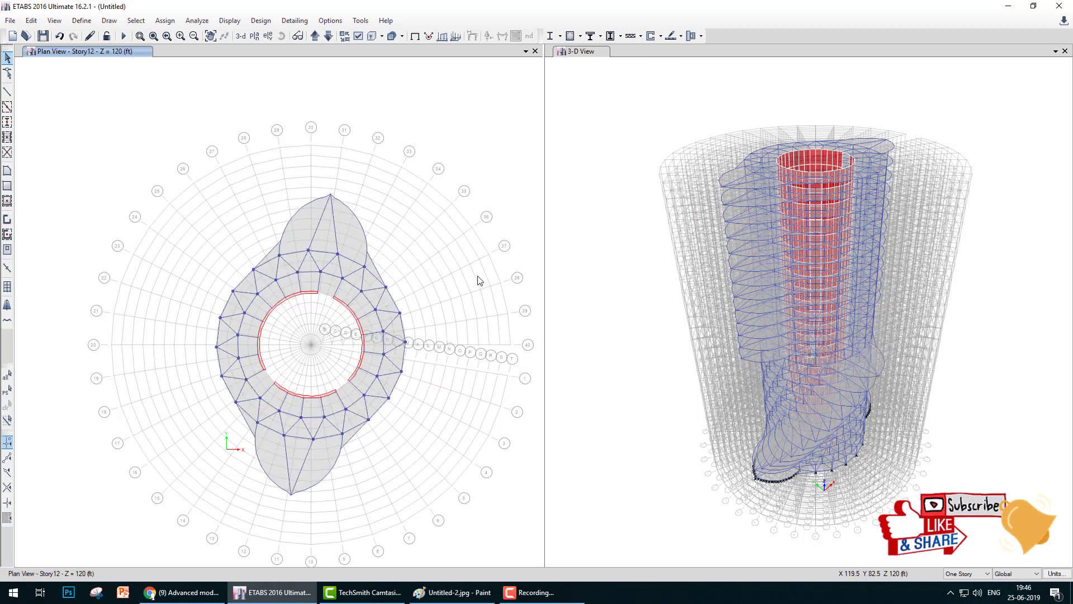
- Replicate the complete Story13 plan radially once by 90 degrees about X 40, Y 50, deleting the original objects
{"action": "left_click", "coordinate": [315, 36]}
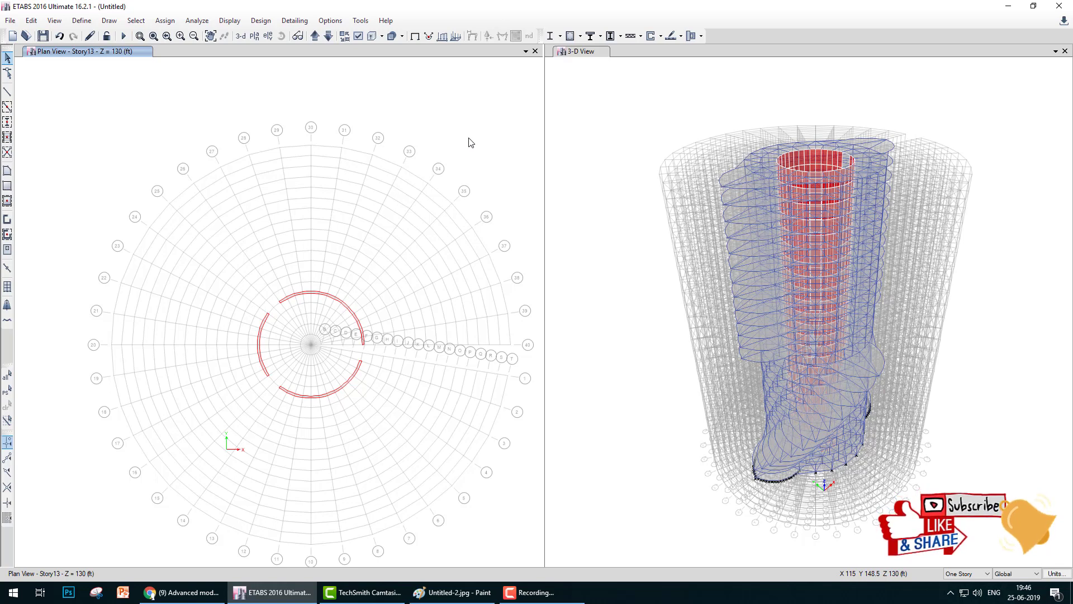
{"action": "left_click", "coordinate": [327, 37]}
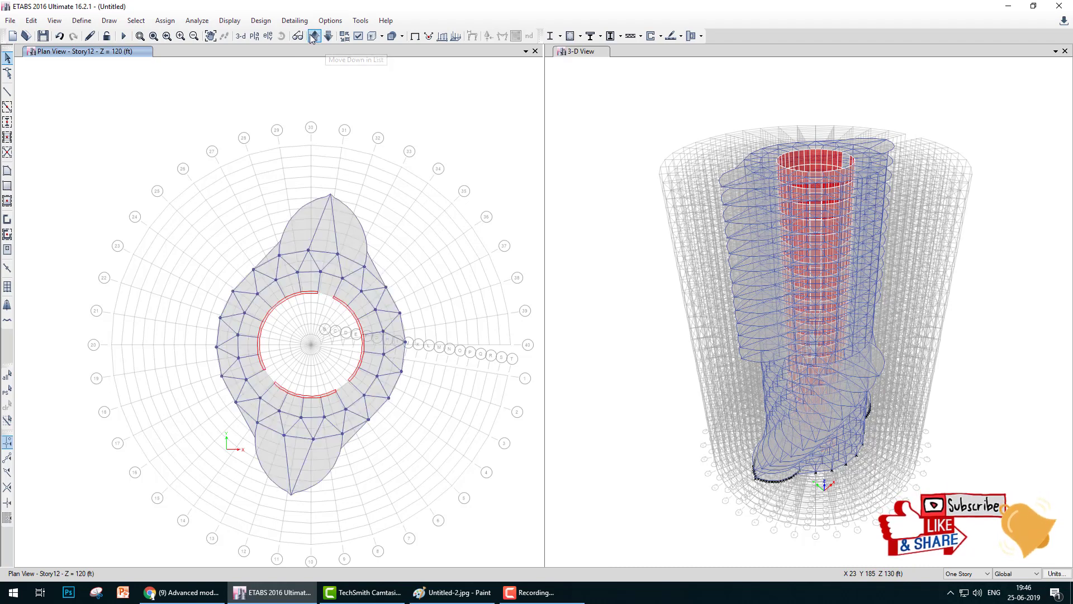
{"action": "left_click", "coordinate": [315, 36]}
{"action": "left_click_drag", "start_coordinate": [64, 225], "coordinate": [541, 498]}
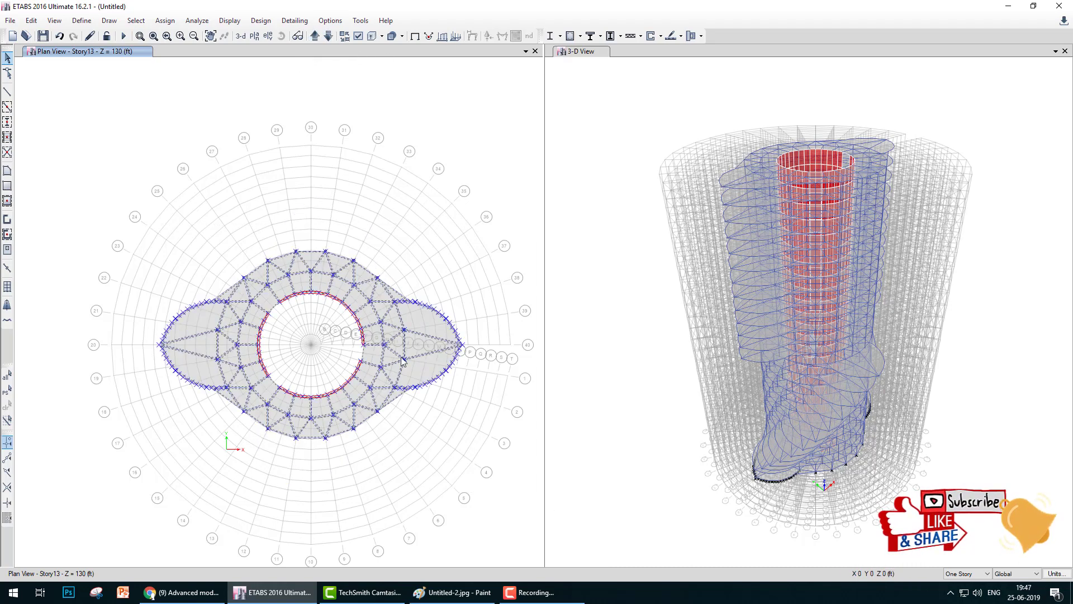
{"action": "left_click", "coordinate": [32, 20]}
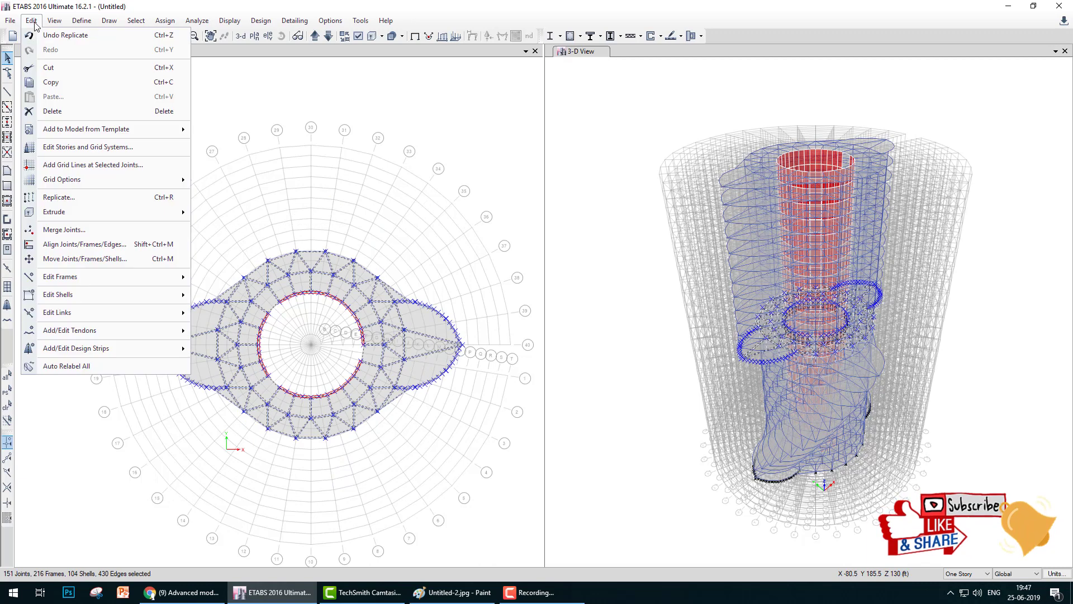
{"action": "left_click", "coordinate": [67, 197]}
{"action": "left_click", "coordinate": [692, 124]}
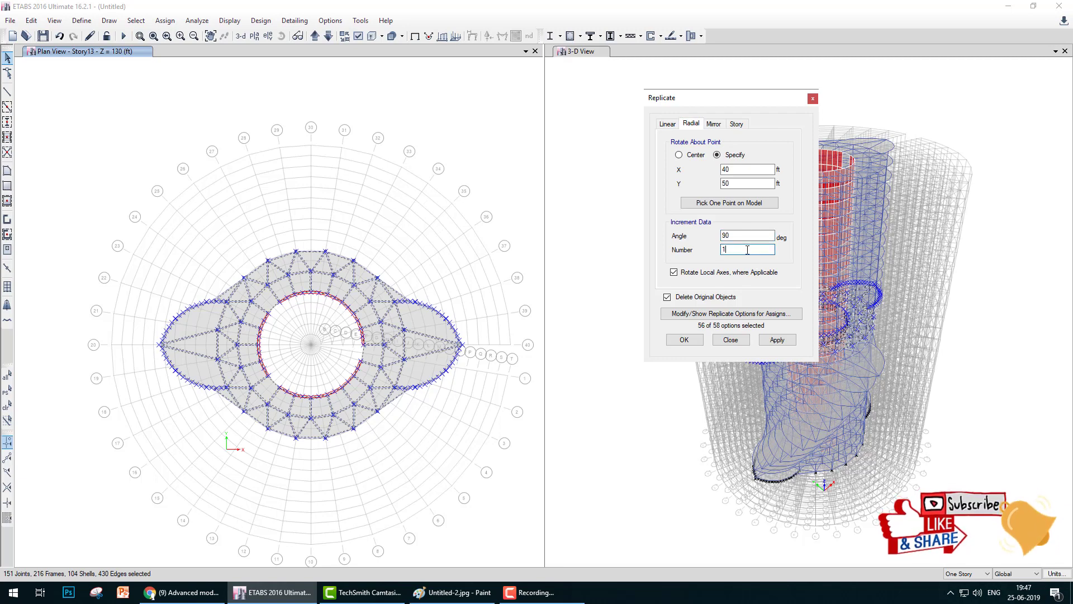
{"action": "left_click", "coordinate": [684, 340]}
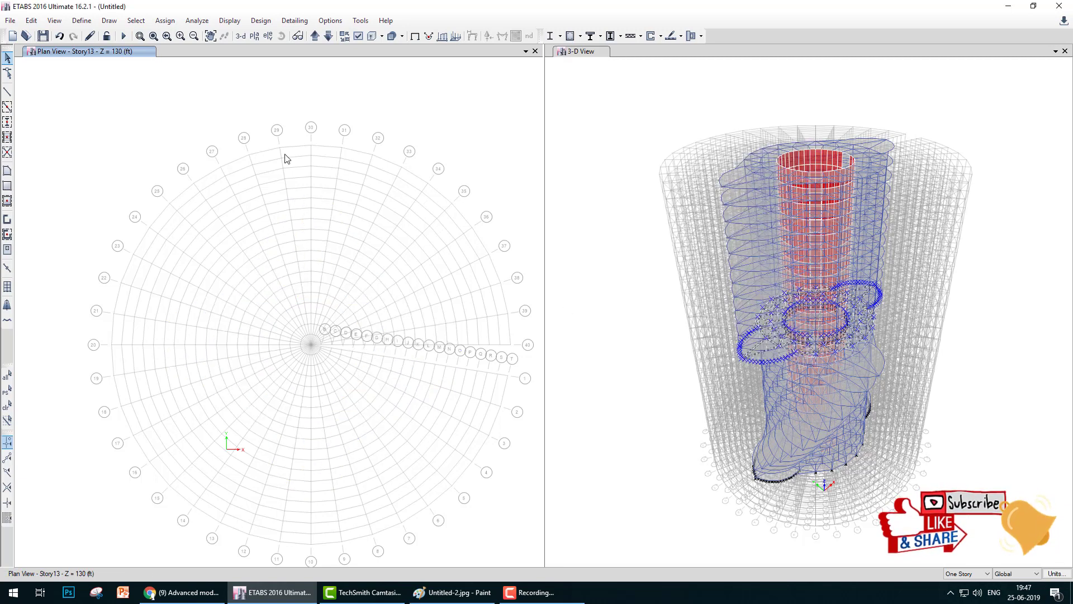
- Replicate the complete Story14 plan radially once by 90+7.5 degrees about X 40, Y 50, deleting the original objects
{"action": "left_click", "coordinate": [315, 36]}
{"action": "left_click_drag", "start_coordinate": [124, 179], "coordinate": [488, 456]}
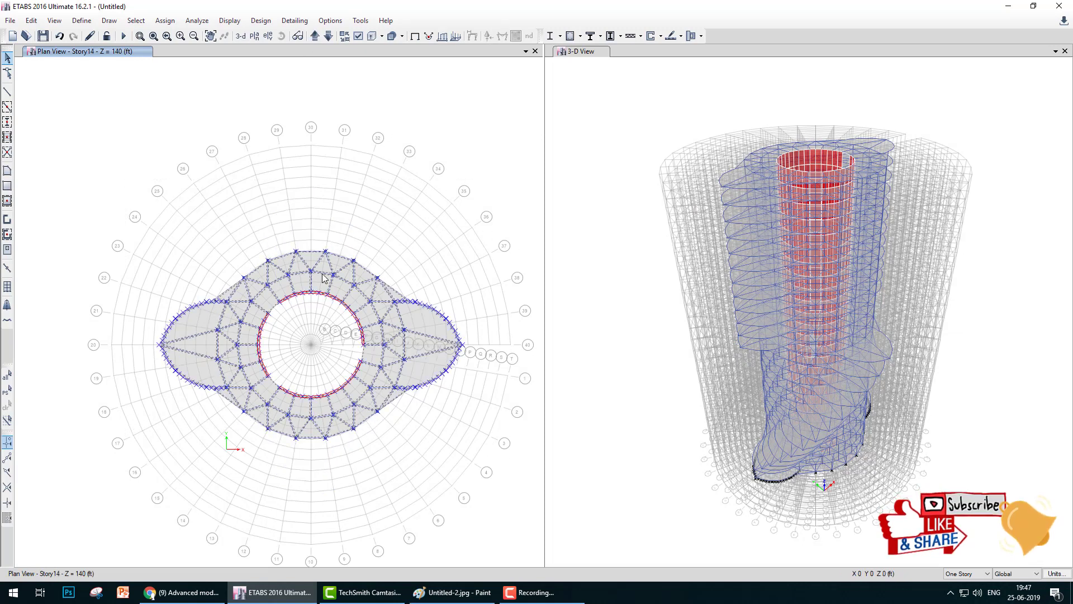
{"action": "left_click", "coordinate": [32, 21]}
{"action": "left_click", "coordinate": [64, 193]}
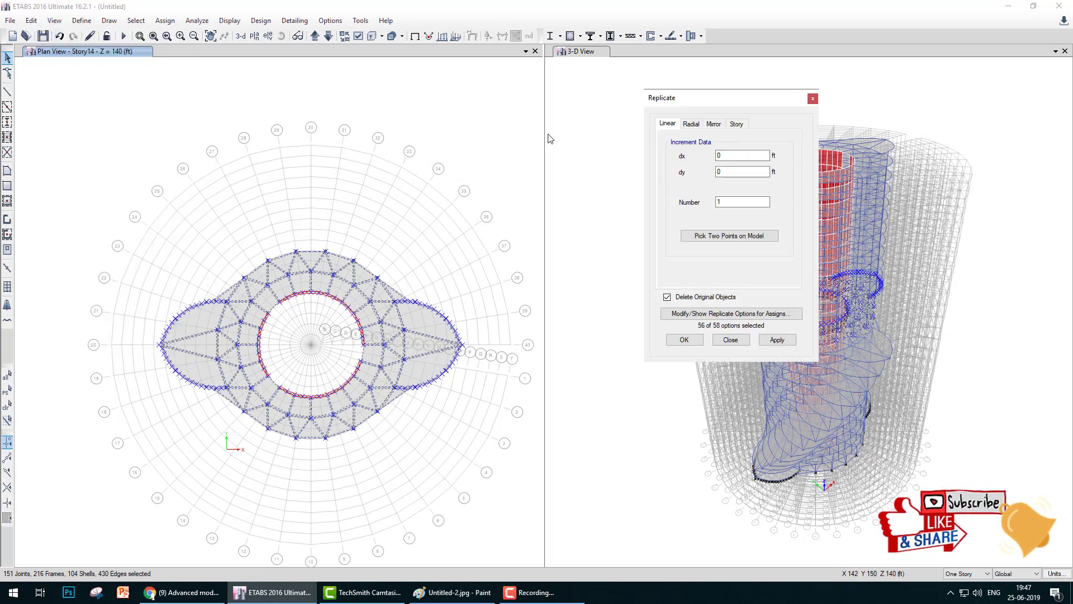
{"action": "left_click", "coordinate": [691, 124]}
{"action": "left_click", "coordinate": [739, 236]}
{"action": "type", "text": "90+7.5"}
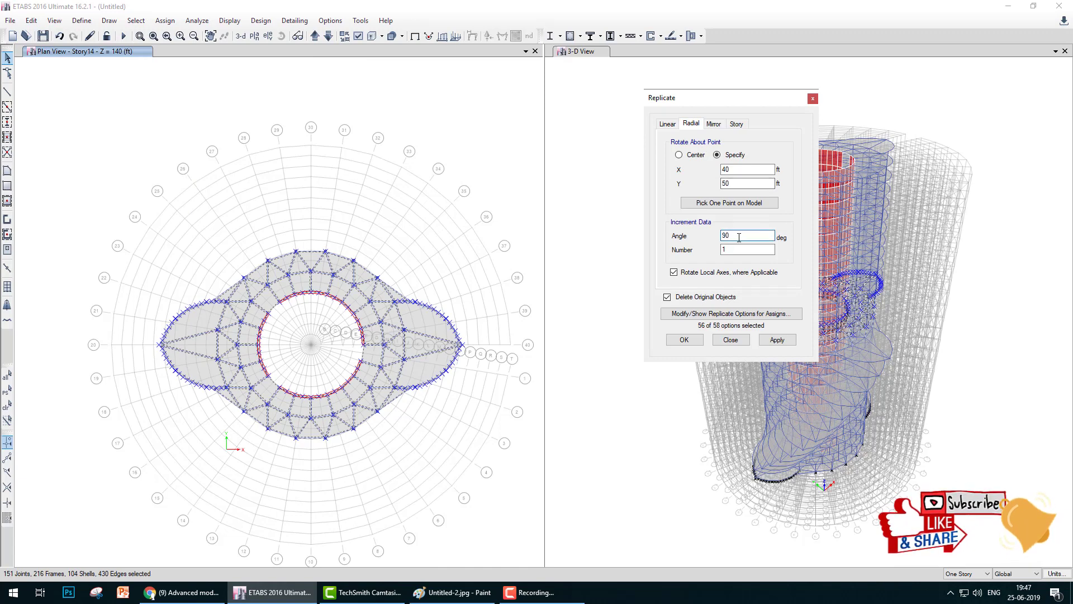
{"action": "left_click", "coordinate": [685, 340]}
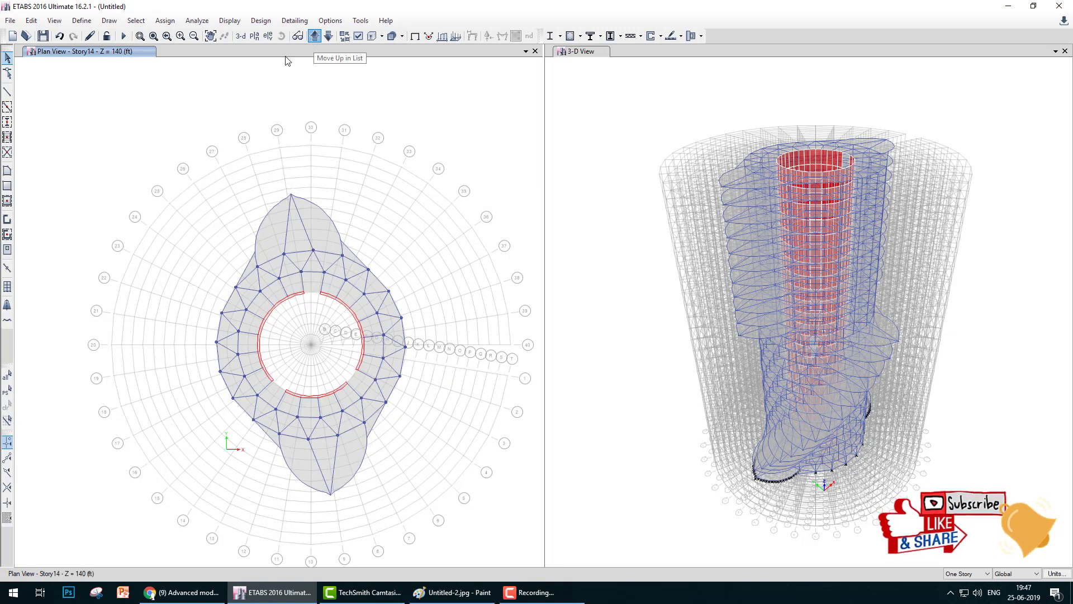
- Replicate the complete Story15 plan radially once by 97.5+7.5 degrees about X 40, Y 50, deleting the original objects
{"action": "left_click", "coordinate": [315, 36]}
{"action": "left_click_drag", "start_coordinate": [109, 149], "coordinate": [462, 505]}
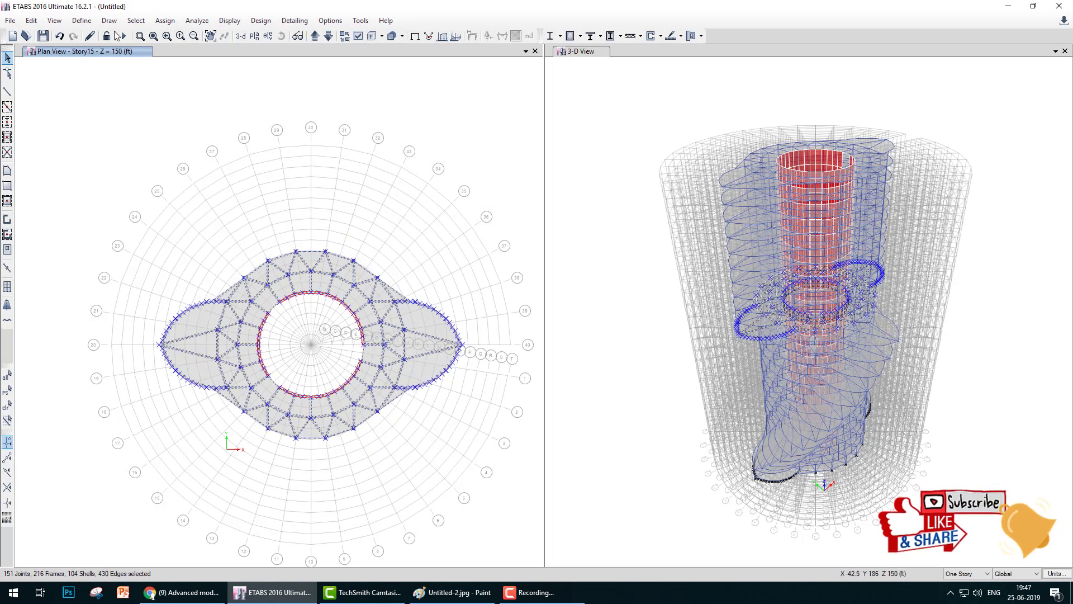
{"action": "left_click", "coordinate": [31, 21]}
{"action": "left_click", "coordinate": [53, 199]}
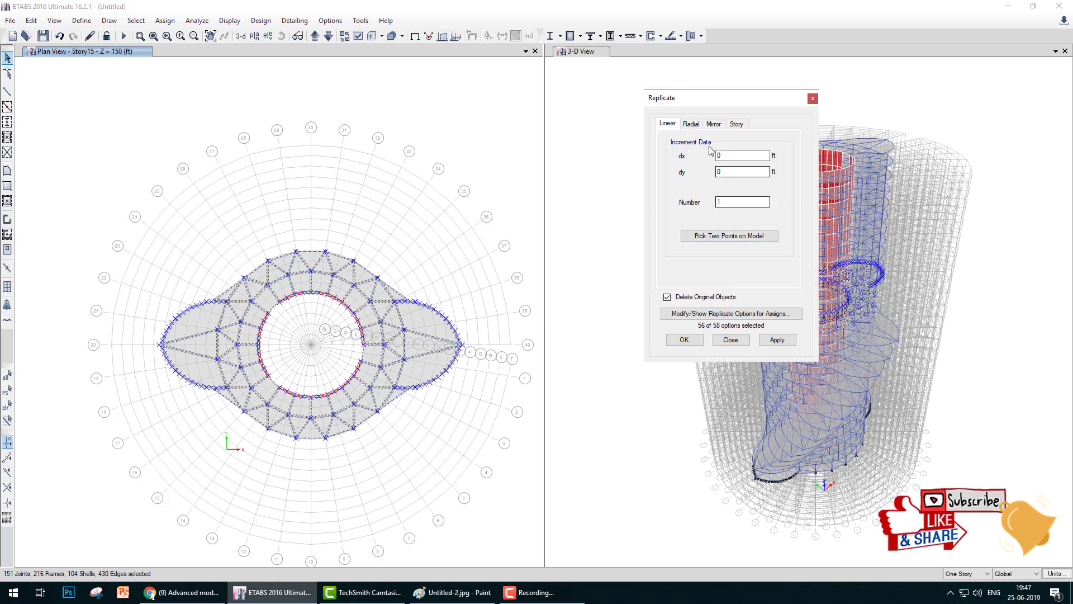
{"action": "left_click", "coordinate": [691, 123]}
{"action": "left_click", "coordinate": [757, 235]}
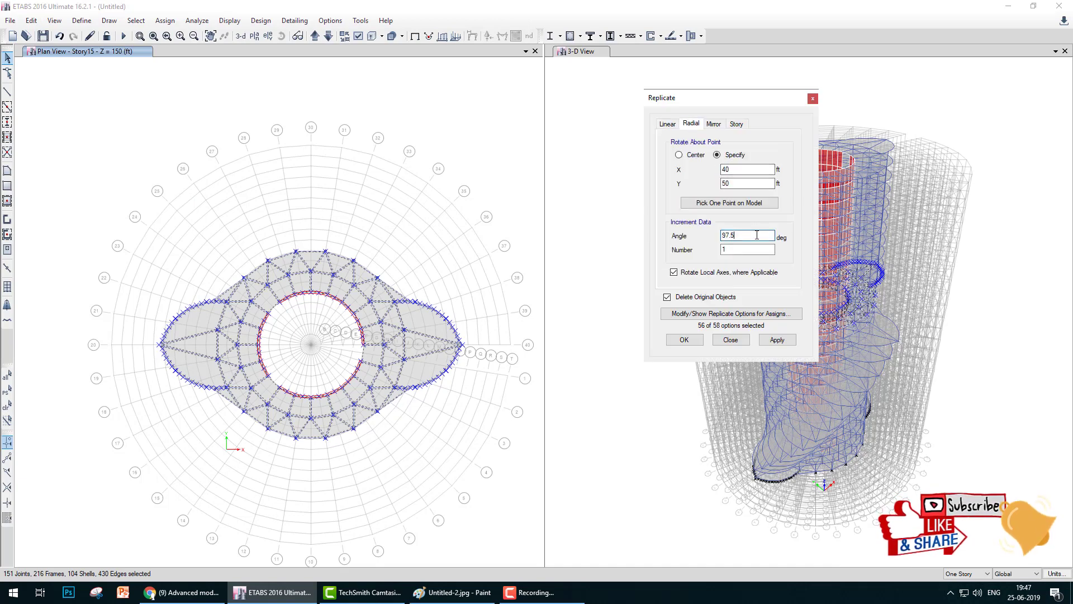
{"action": "type", "text": "+7.5"}
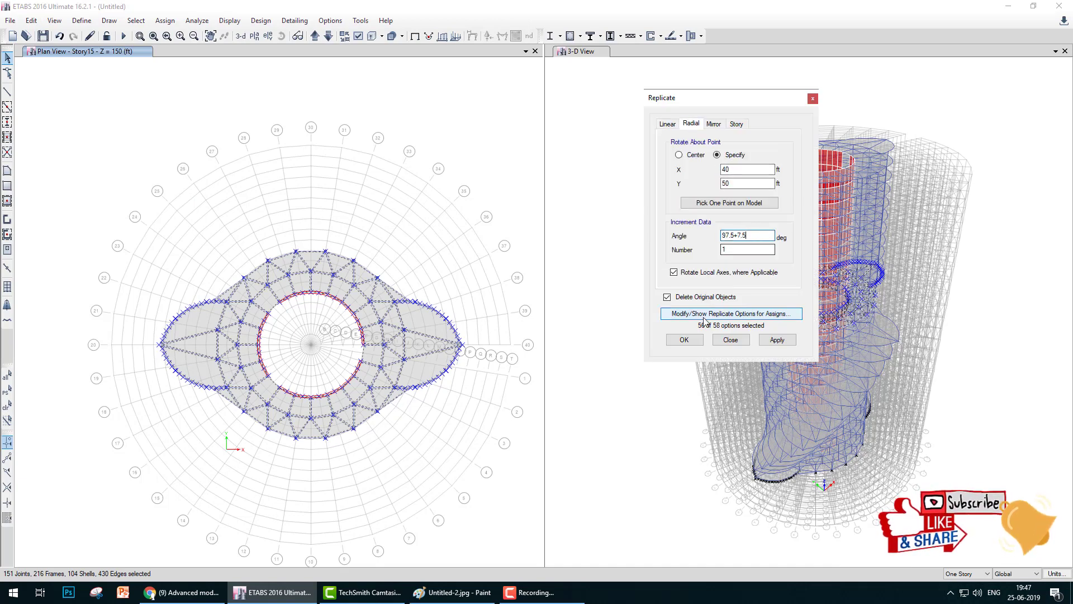
{"action": "left_click", "coordinate": [684, 339]}
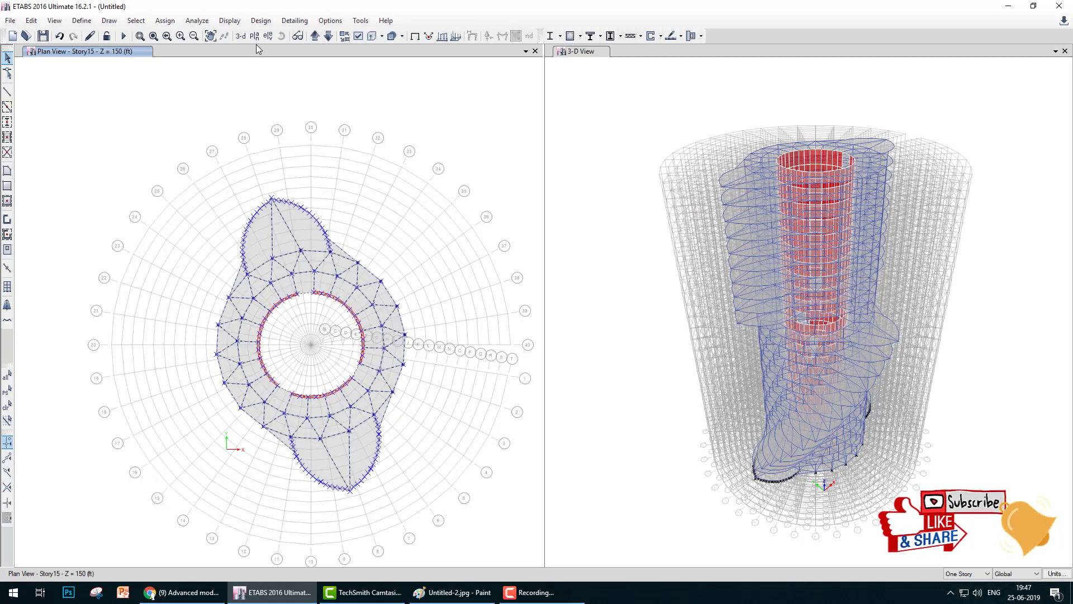
- Replicate the complete Story16 plan radially once by 105+7.5 degrees about X 40, Y 50, deleting the original objects
{"action": "left_click", "coordinate": [324, 39]}
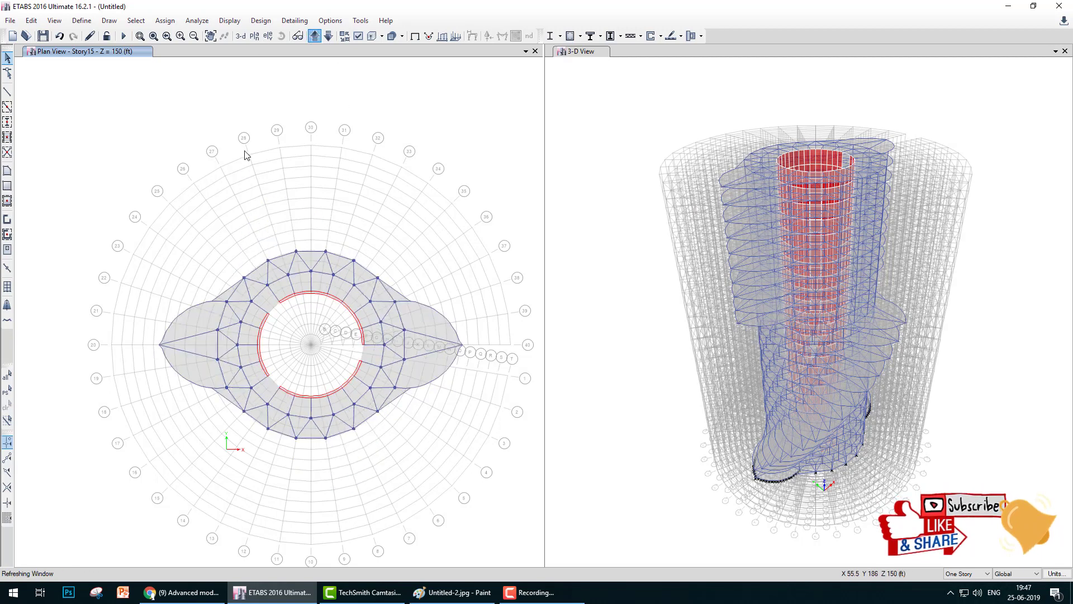
{"action": "left_click_drag", "start_coordinate": [102, 156], "coordinate": [475, 441]}
{"action": "left_click", "coordinate": [31, 21]}
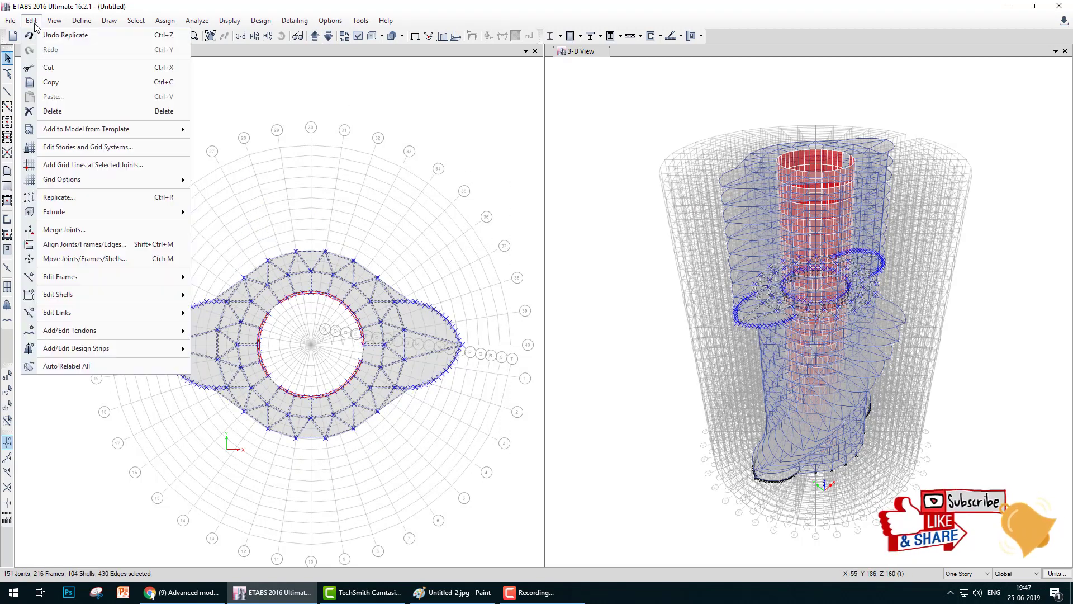
{"action": "left_click", "coordinate": [42, 194]}
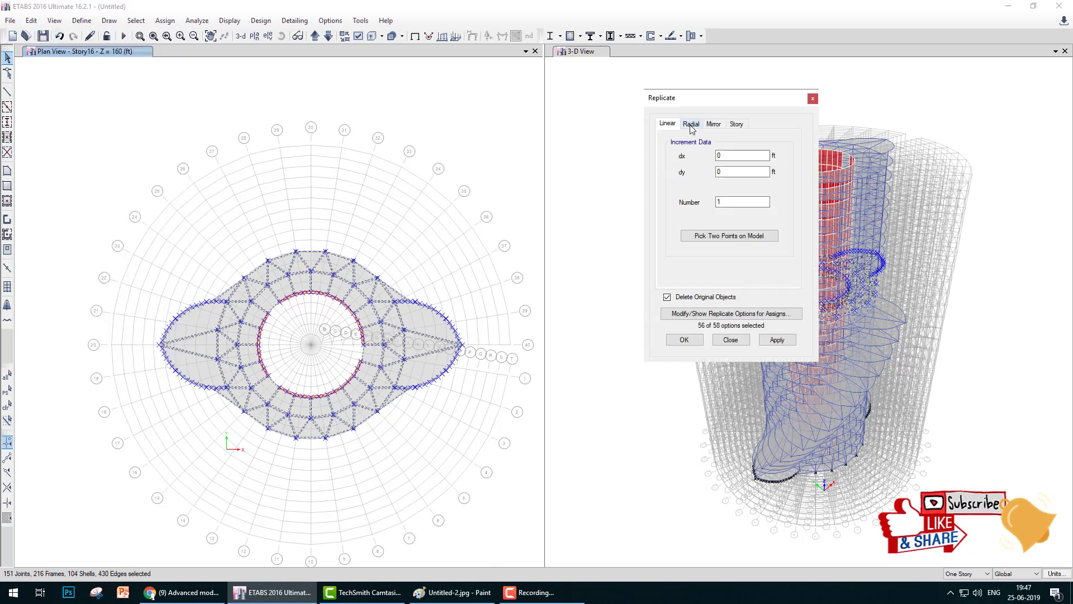
{"action": "left_click", "coordinate": [691, 125]}
{"action": "left_click", "coordinate": [756, 235]}
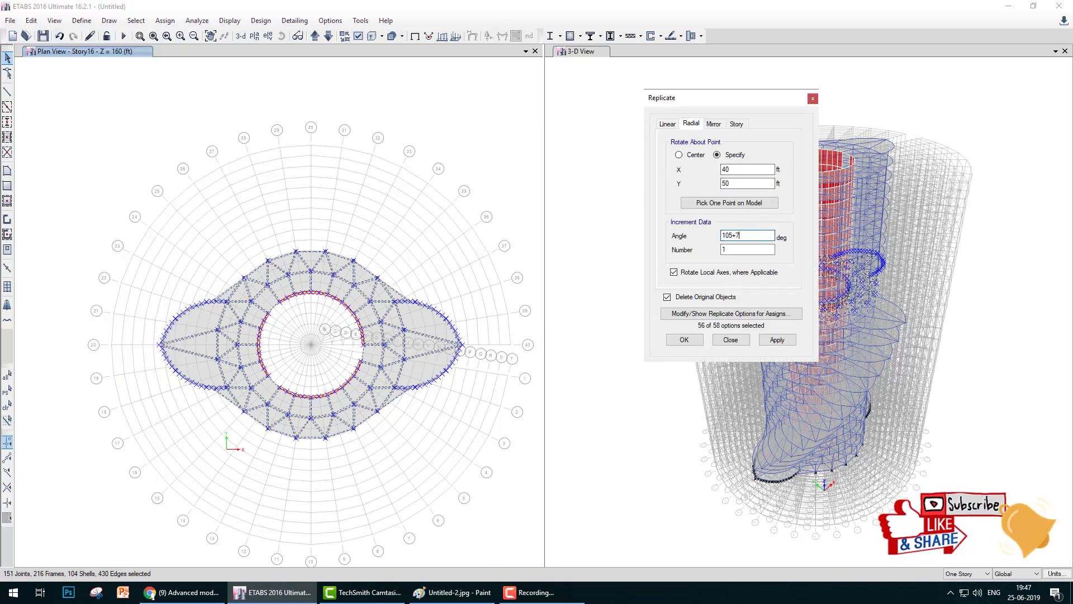
{"action": "type", "text": "+7.5"}
{"action": "left_click", "coordinate": [685, 339]}
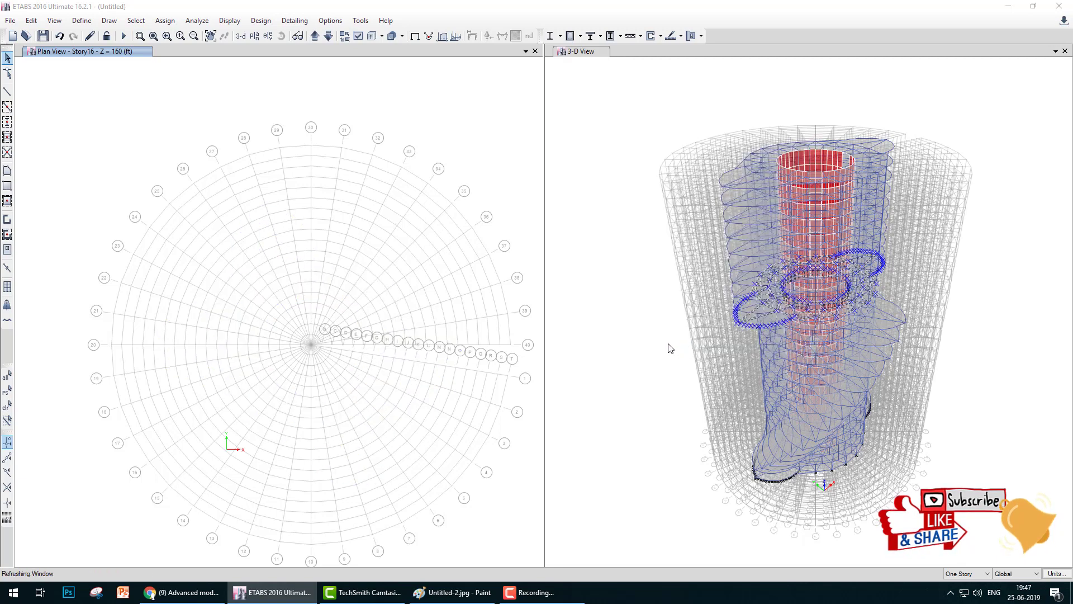
- Replicate the complete Story17 plan radially once by 112.5+7.5 degrees about X 40, Y 50, deleting the original objects
{"action": "left_click", "coordinate": [315, 36]}
{"action": "left_click_drag", "start_coordinate": [88, 161], "coordinate": [518, 456]}
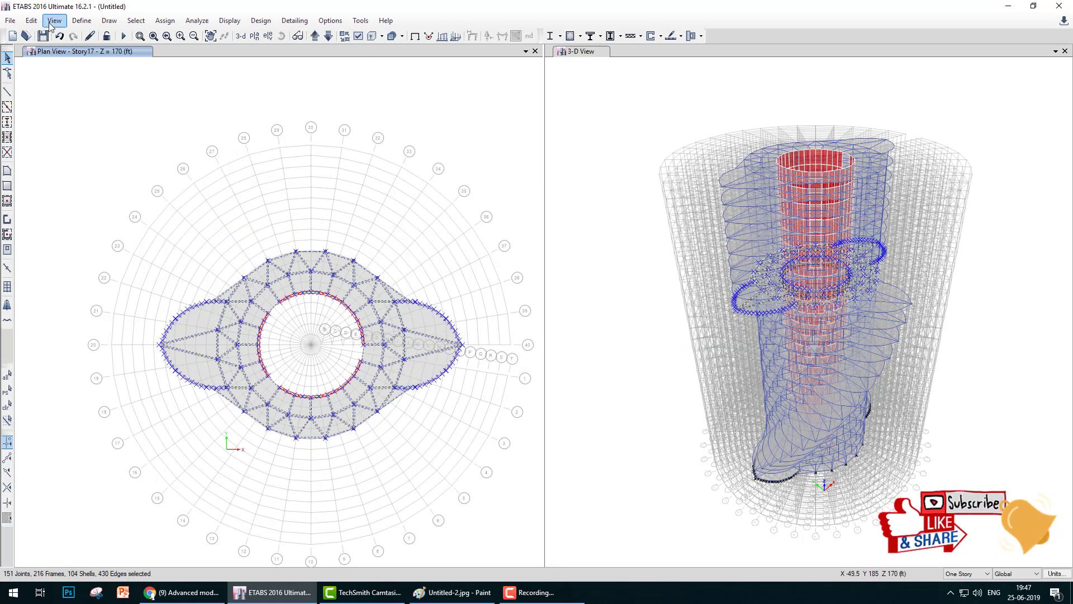
{"action": "left_click", "coordinate": [31, 20]}
{"action": "left_click", "coordinate": [59, 196]}
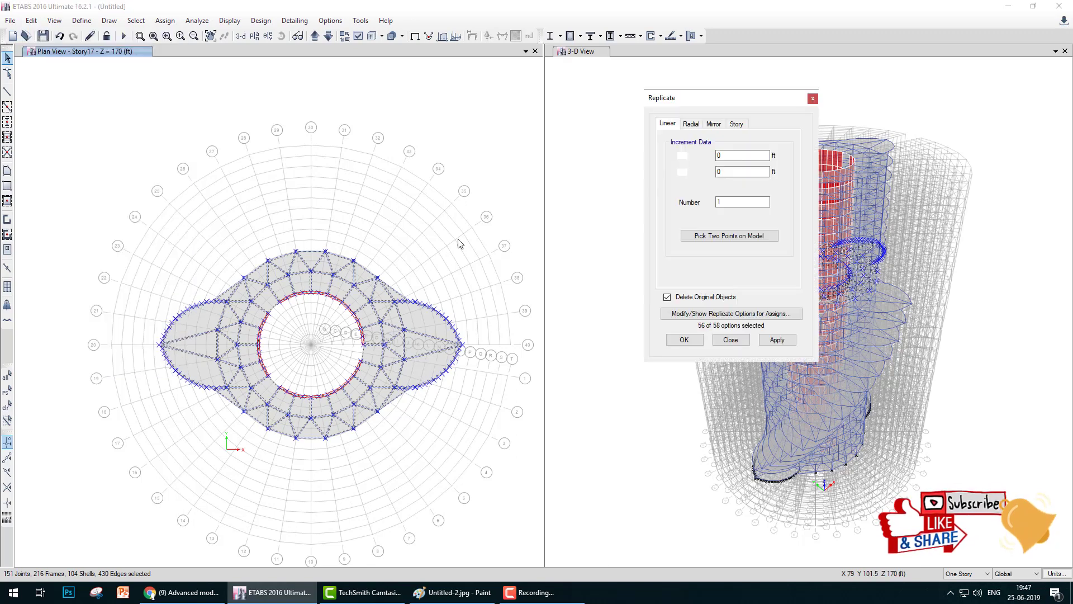
{"action": "left_click", "coordinate": [691, 123]}
{"action": "left_click", "coordinate": [747, 236]}
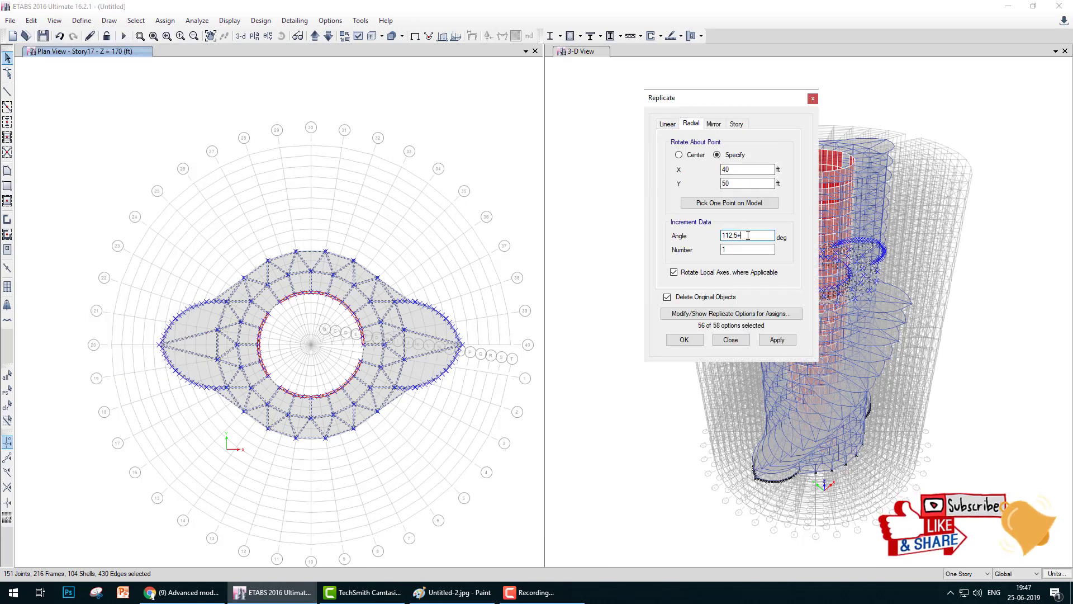
{"action": "left_click", "coordinate": [684, 339]}
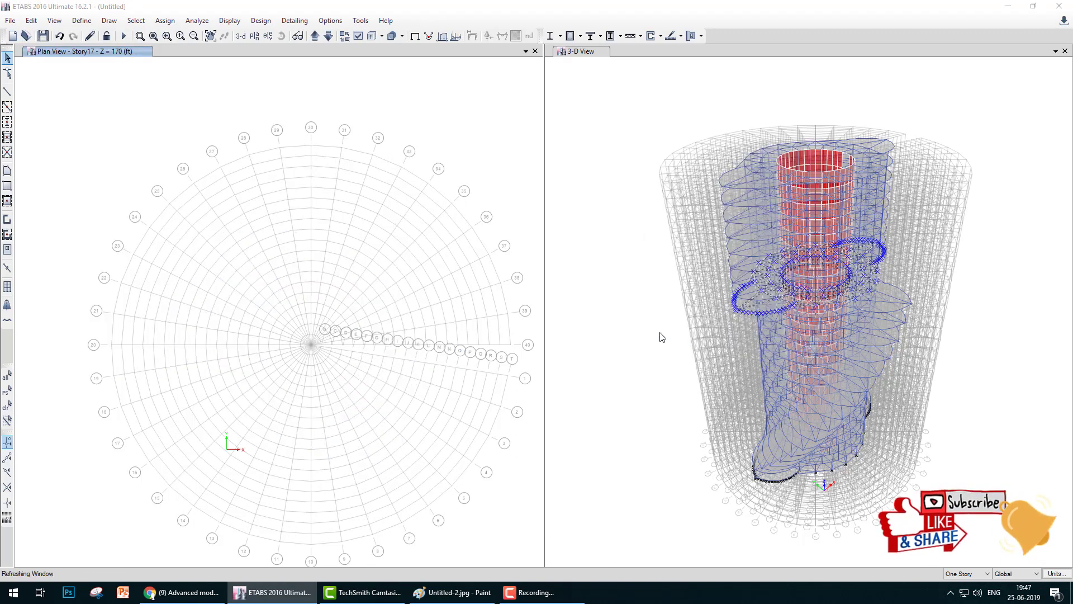
- Replicate the complete Story18 plan radially once by 120+7.5 degrees about X 40, Y 50, deleting the original objects
{"action": "left_click", "coordinate": [315, 35]}
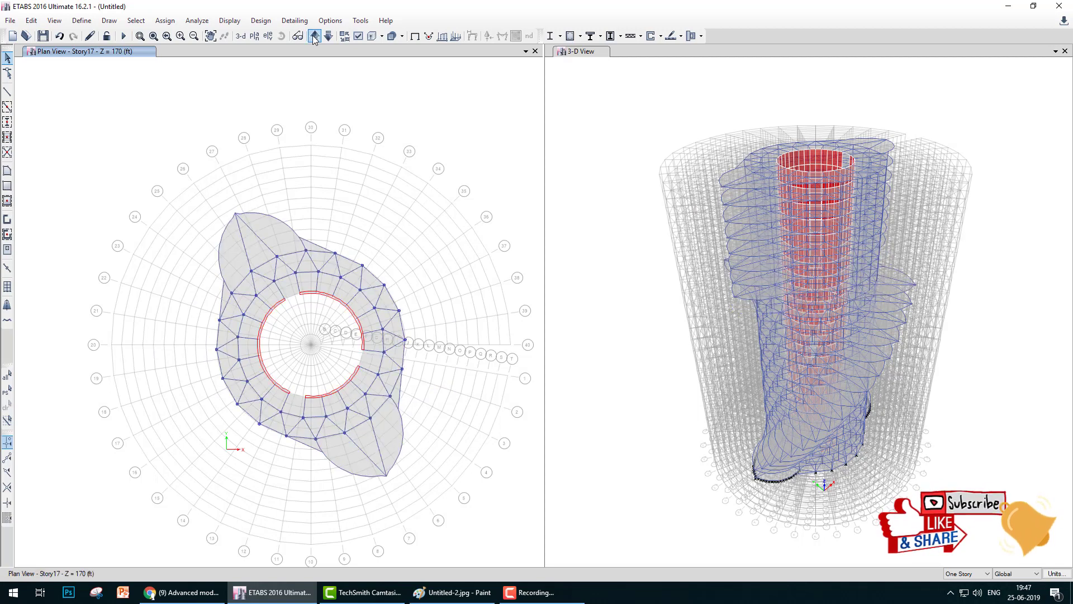
{"action": "left_click_drag", "start_coordinate": [111, 196], "coordinate": [536, 463]}
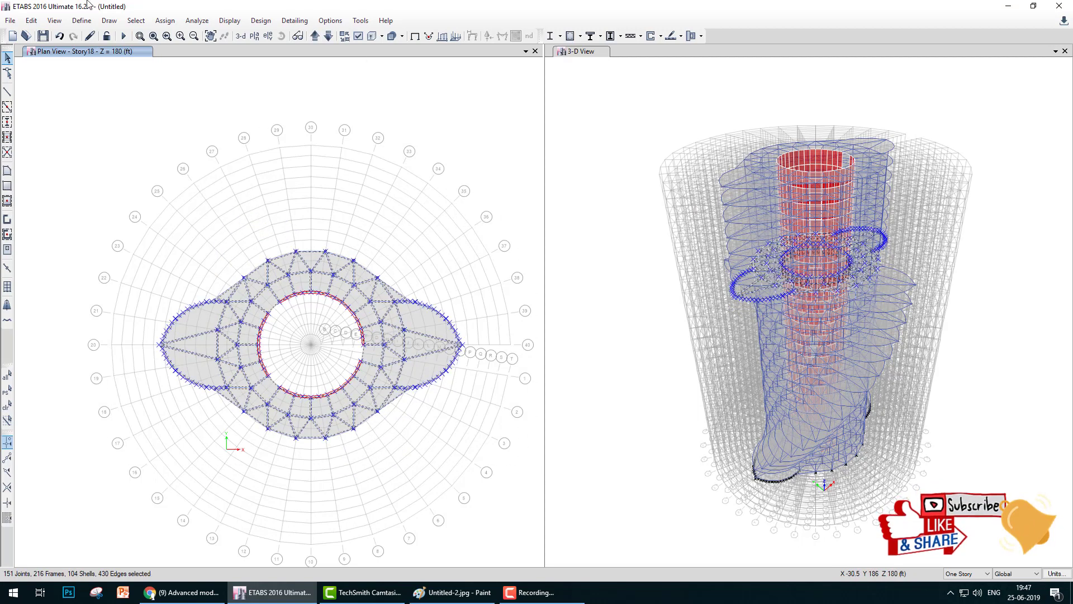
{"action": "left_click", "coordinate": [31, 20]}
{"action": "left_click", "coordinate": [79, 198]}
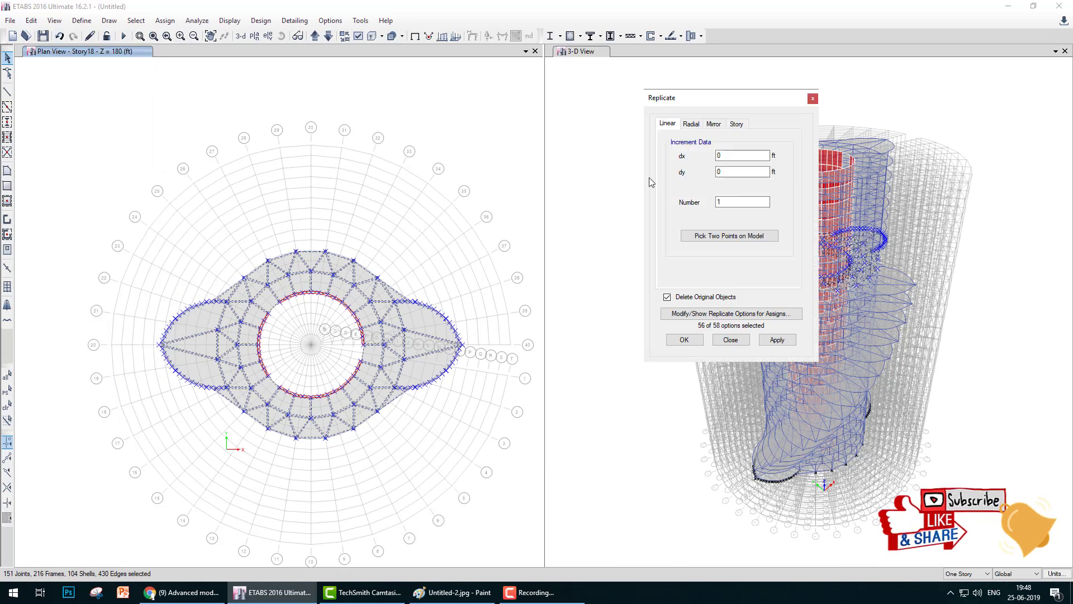
{"action": "left_click", "coordinate": [692, 124]}
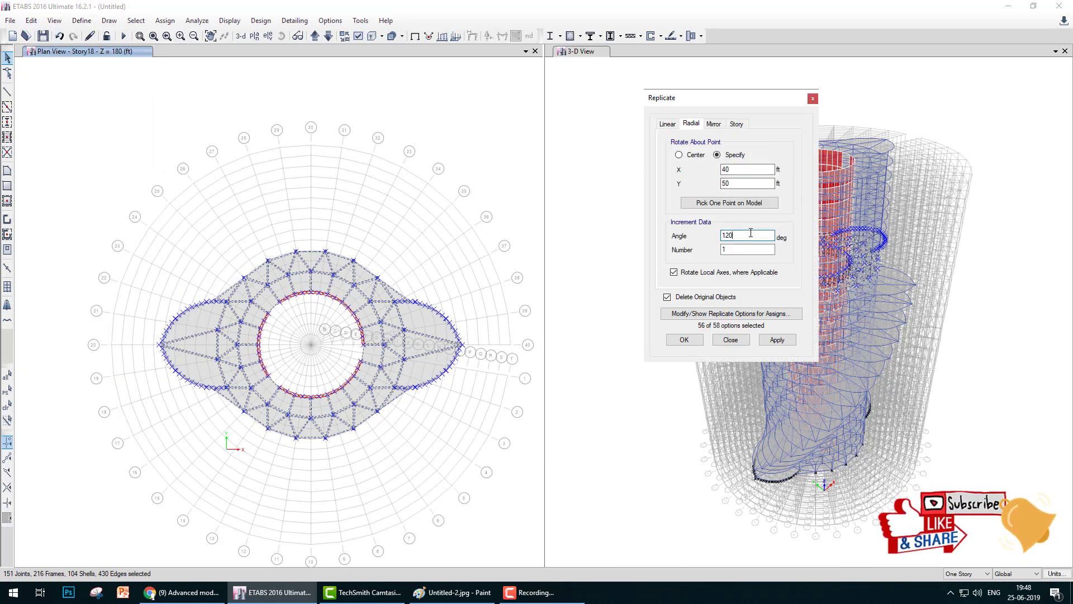
{"action": "left_click", "coordinate": [686, 339]}
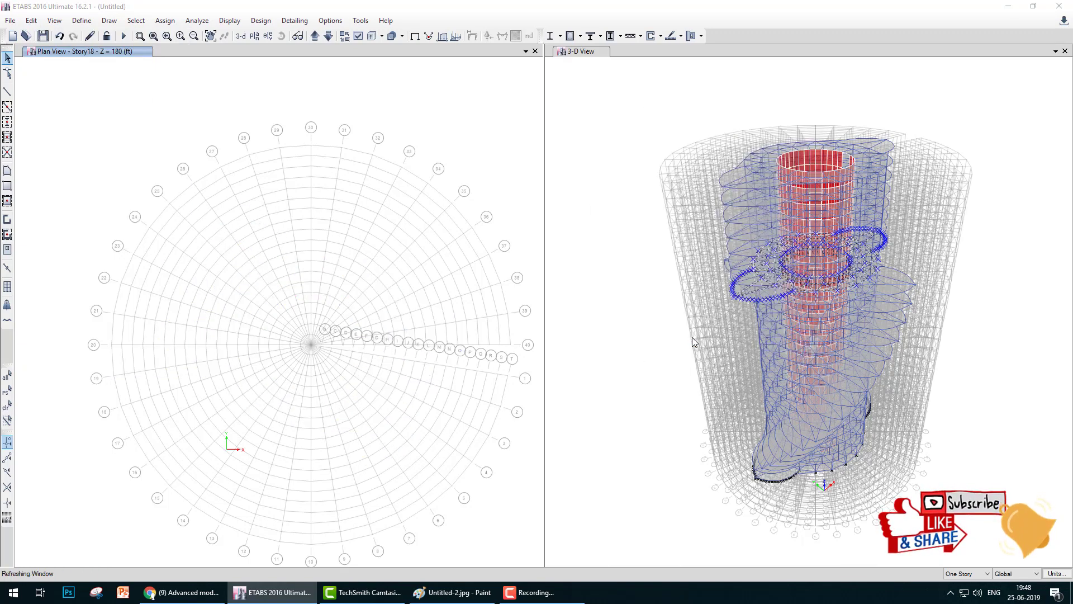
- Replicate the complete Story19 plan radially once by 127.5+7.5 degrees about X 40, Y 50, deleting the original objects
{"action": "left_click", "coordinate": [315, 37]}
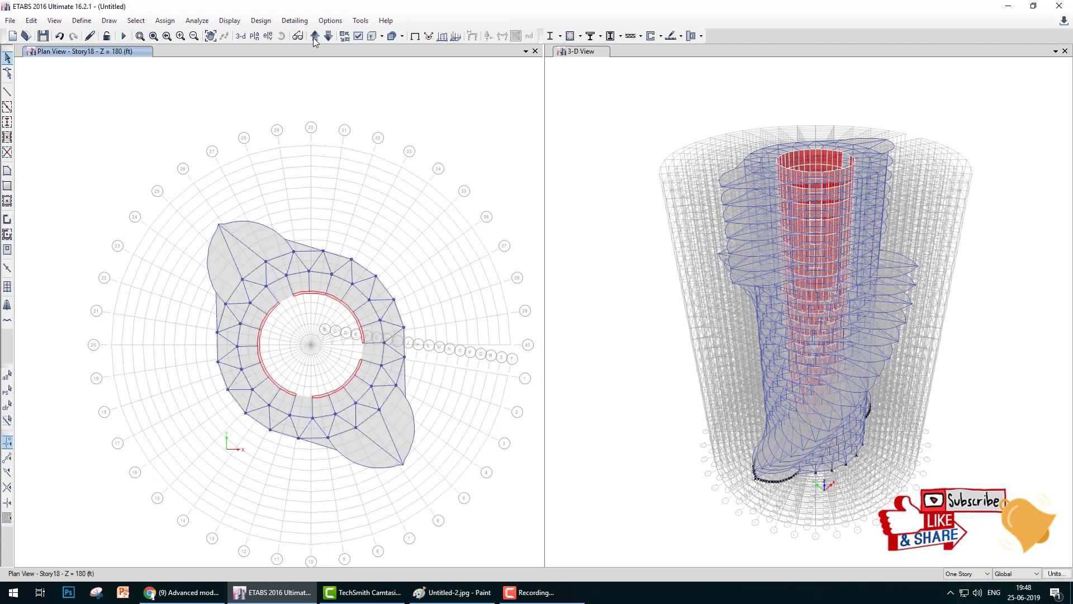
{"action": "left_click_drag", "start_coordinate": [76, 168], "coordinate": [540, 544]}
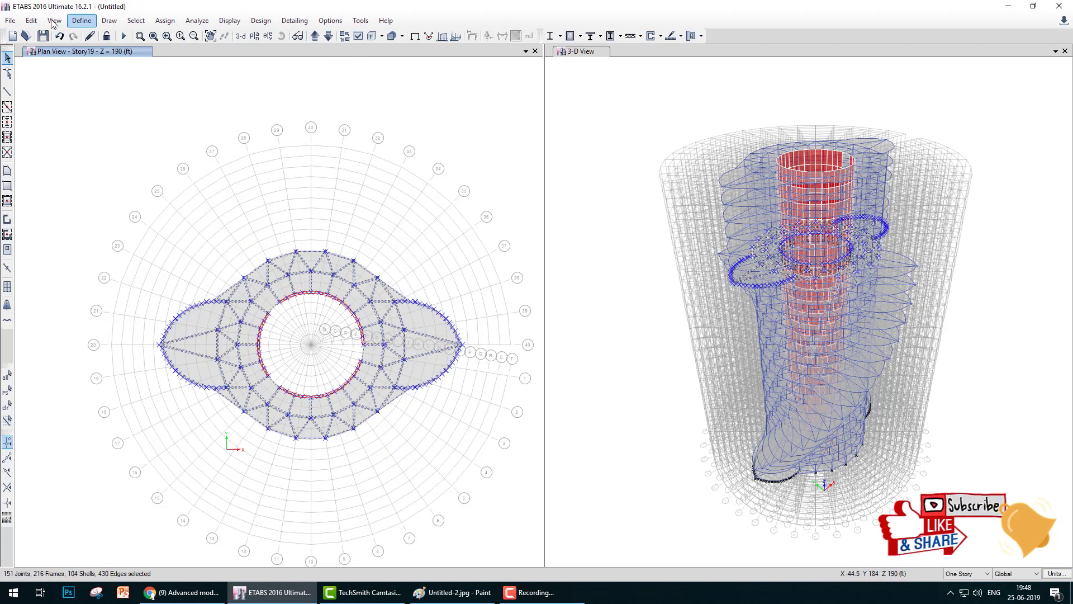
{"action": "left_click", "coordinate": [32, 20]}
{"action": "left_click", "coordinate": [58, 197]}
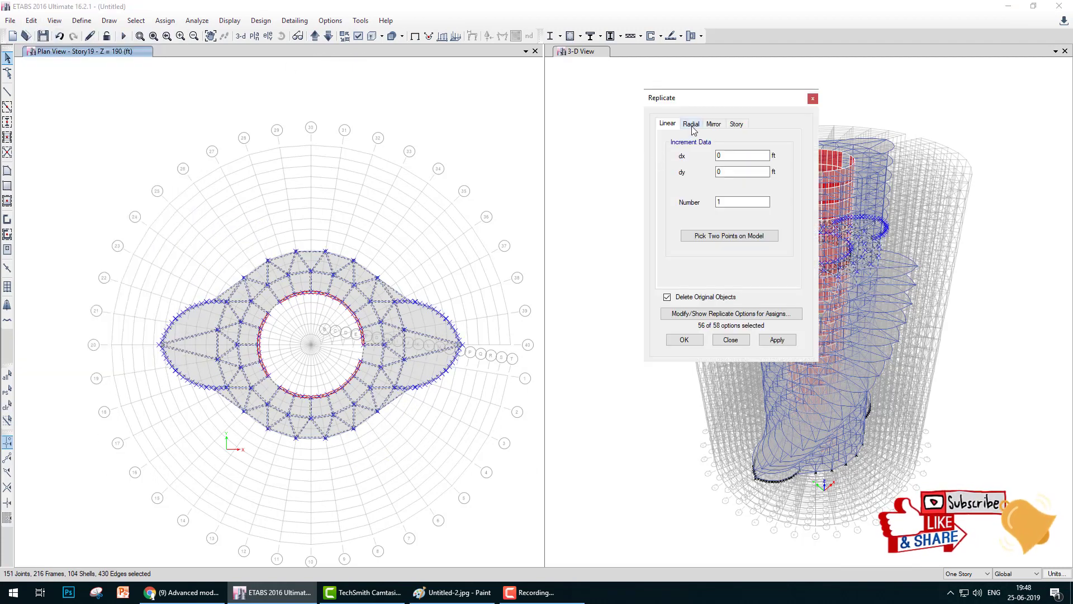
{"action": "left_click", "coordinate": [692, 123]}
{"action": "left_click", "coordinate": [751, 235]}
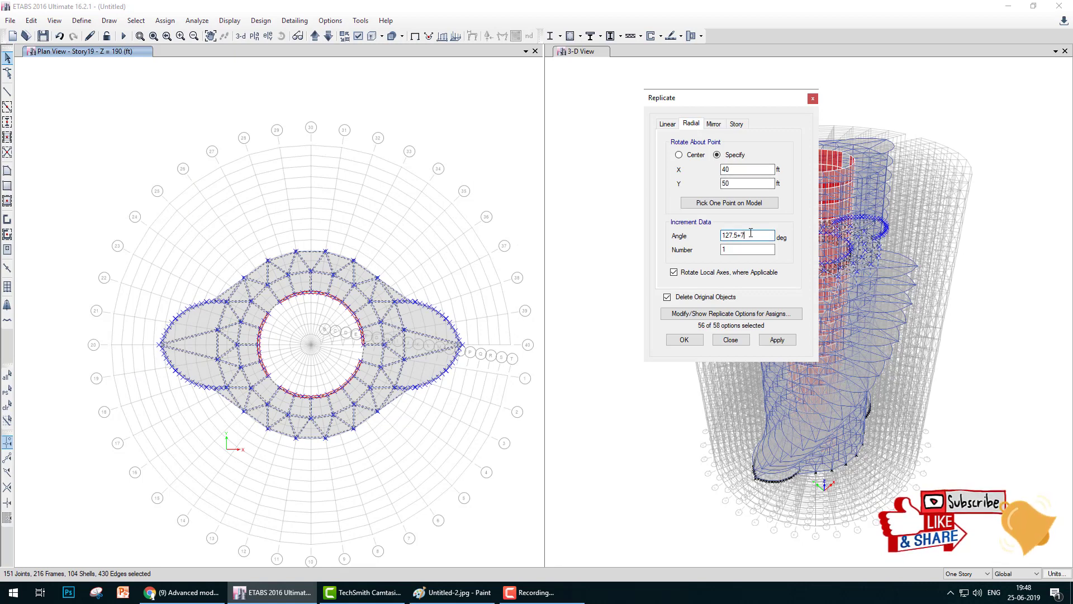
{"action": "type", "text": "+7.5"}
{"action": "left_click", "coordinate": [684, 340]}
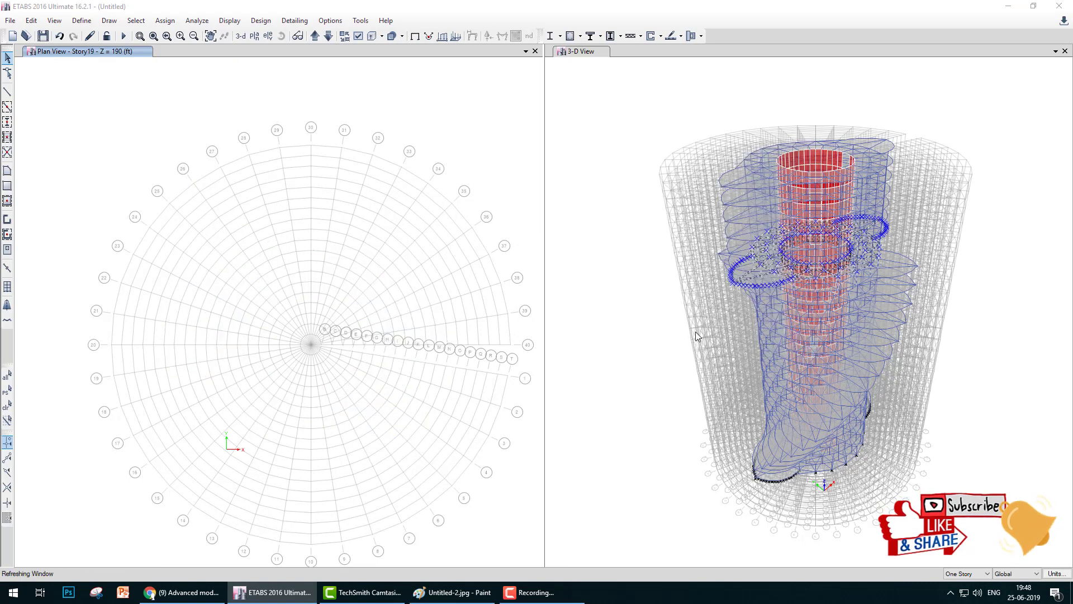
- Replicate the complete Story20 plan radially once by 135+7.5 degrees about X 40, Y 50, deleting the original objects
{"action": "left_click", "coordinate": [315, 36]}
{"action": "left_click_drag", "start_coordinate": [57, 163], "coordinate": [543, 457]}
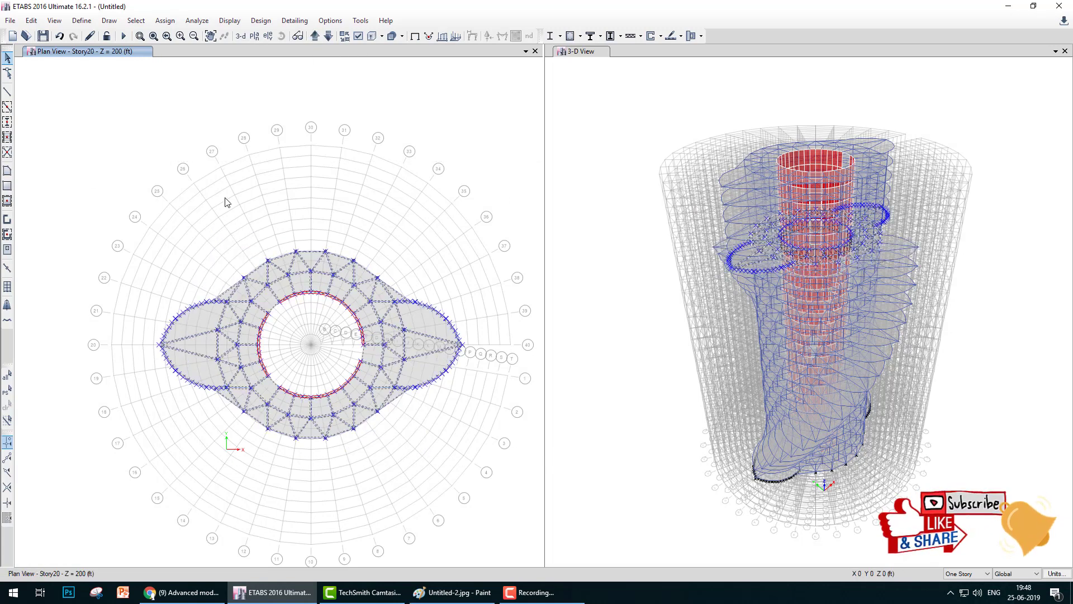
{"action": "left_click", "coordinate": [31, 21]}
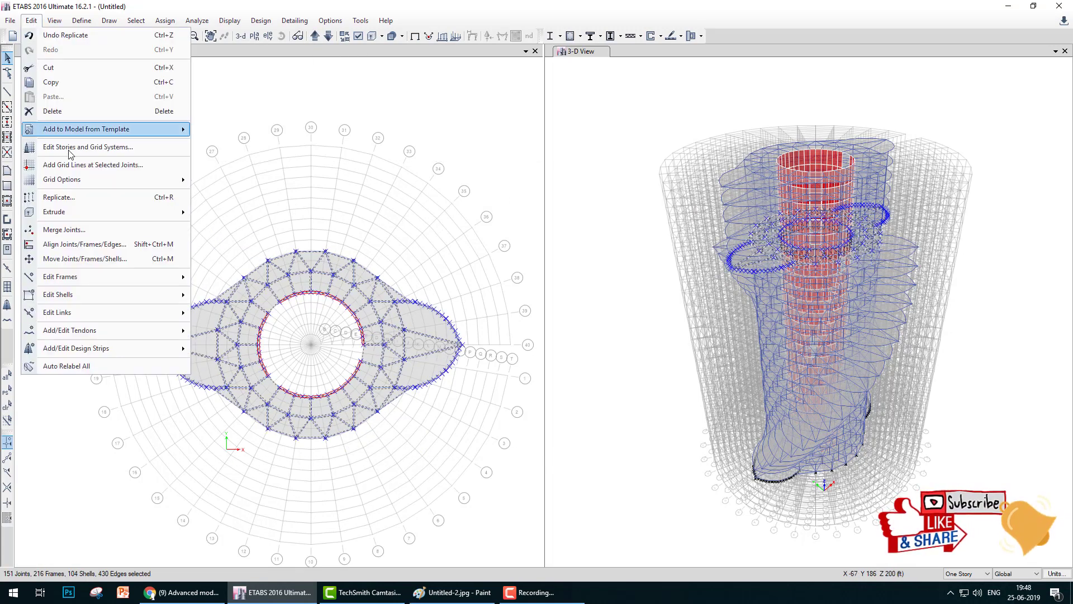
{"action": "left_click", "coordinate": [60, 197]}
{"action": "left_click", "coordinate": [691, 124]}
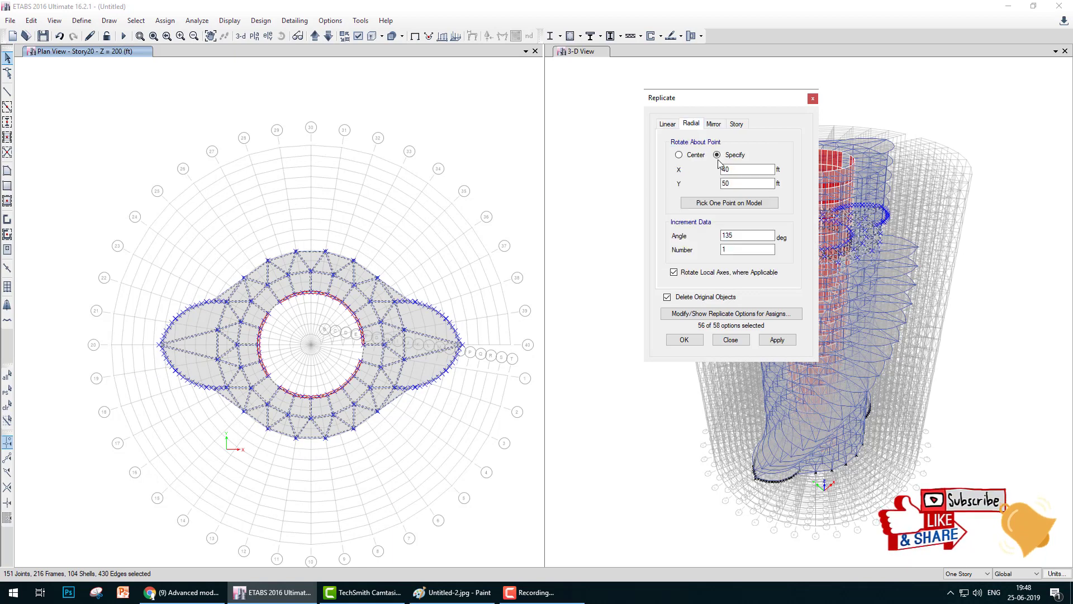
{"action": "left_click", "coordinate": [746, 235]}
{"action": "type", "text": "135"}
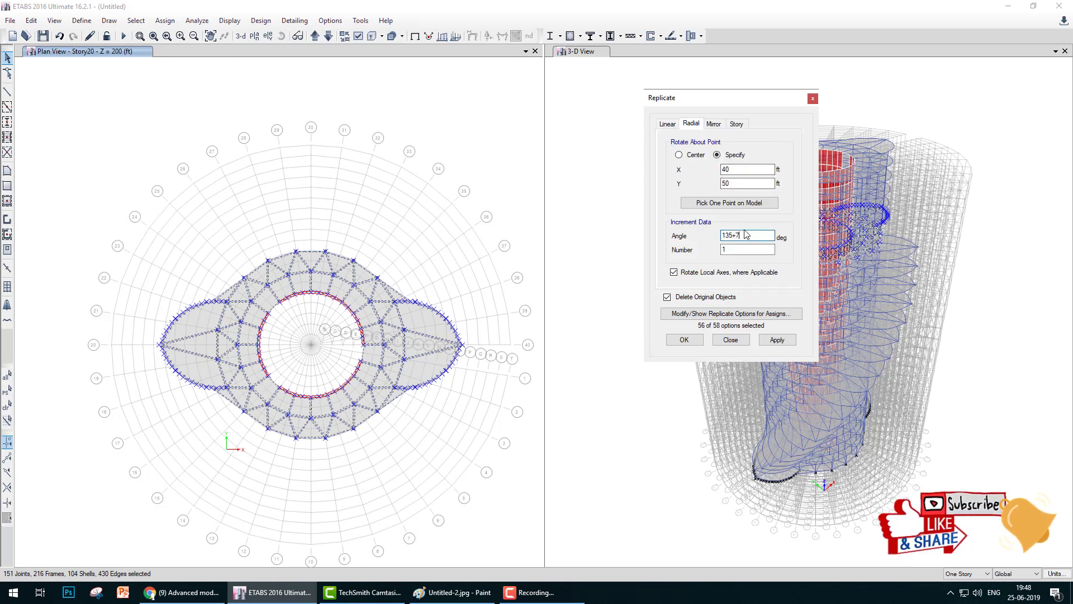
{"action": "type", "text": "+7"}
{"action": "left_click", "coordinate": [684, 340]}
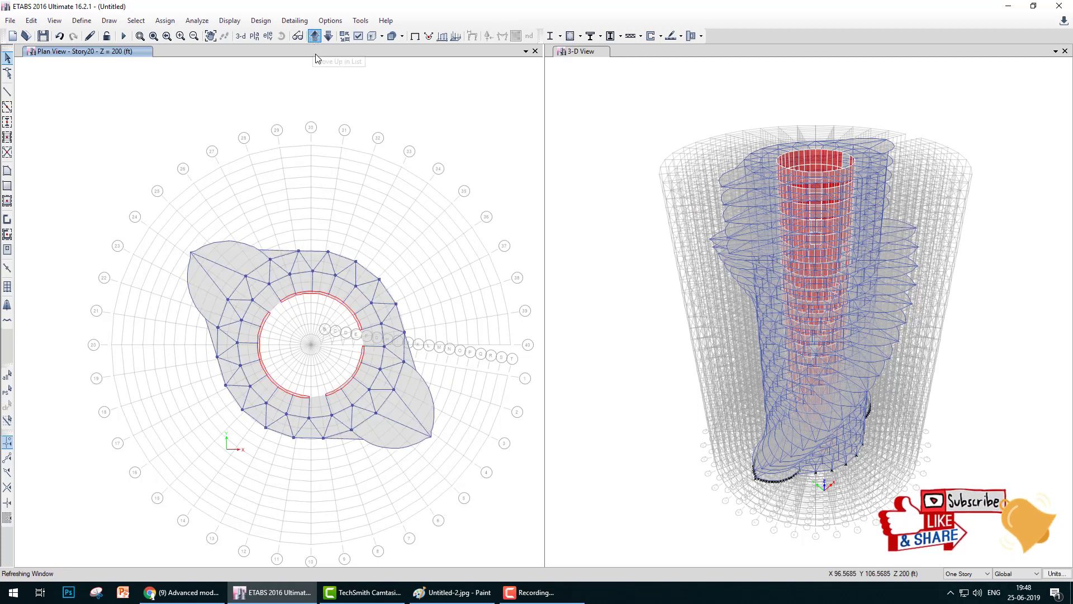
- Replicate the complete Story21 plan radially once by 142.5+7.5 degrees about X 40, Y 50, deleting the original objects
{"action": "left_click", "coordinate": [314, 36]}
{"action": "left_click_drag", "start_coordinate": [120, 200], "coordinate": [463, 470]}
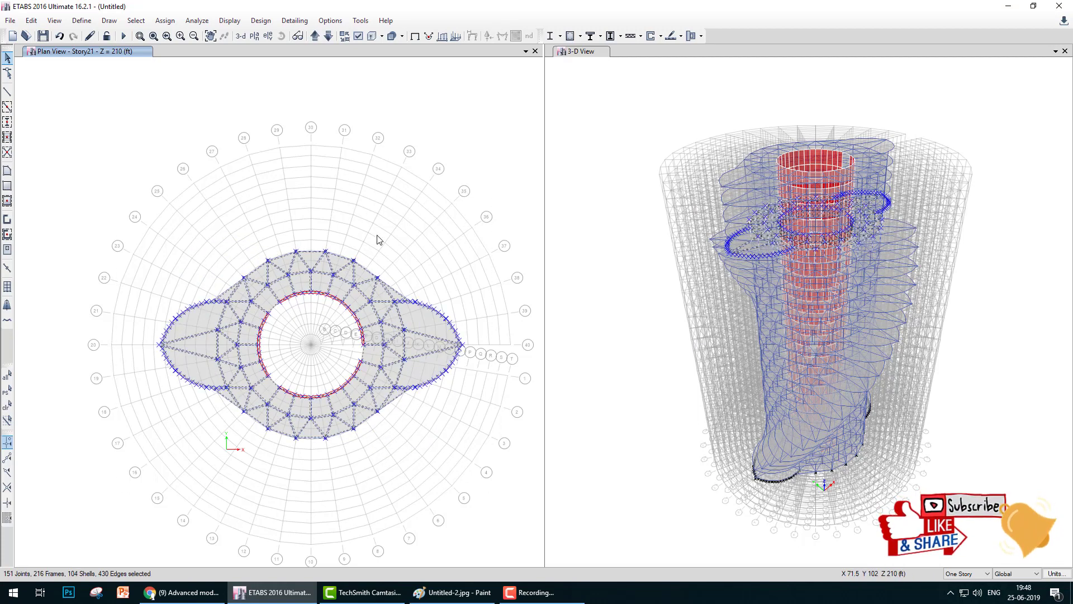
{"action": "right_click", "coordinate": [353, 200]}
{"action": "left_click", "coordinate": [31, 21]}
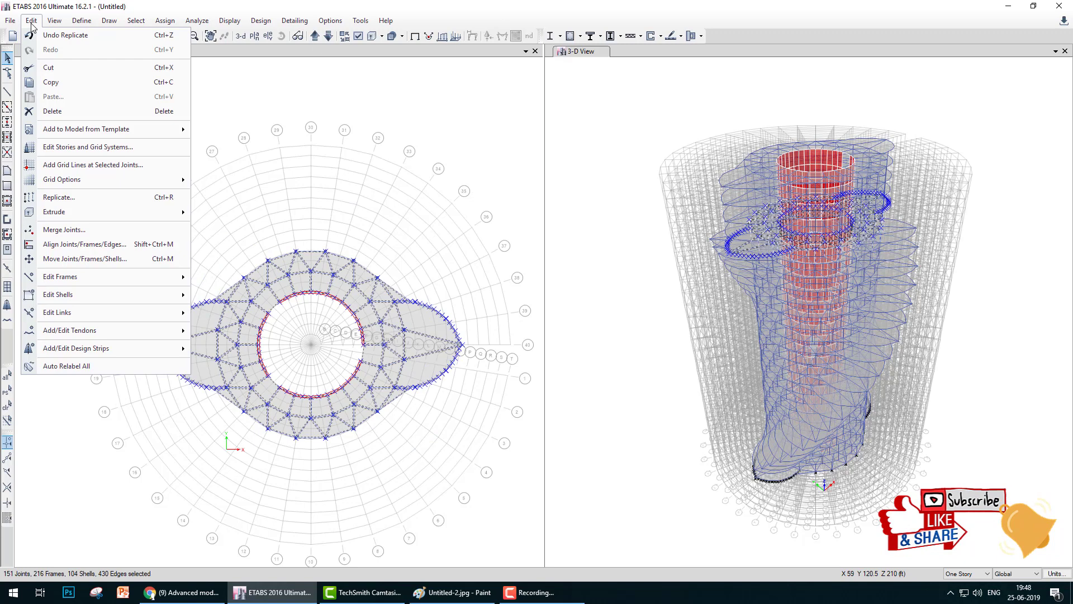
{"action": "left_click", "coordinate": [71, 197]}
{"action": "left_click", "coordinate": [691, 124]}
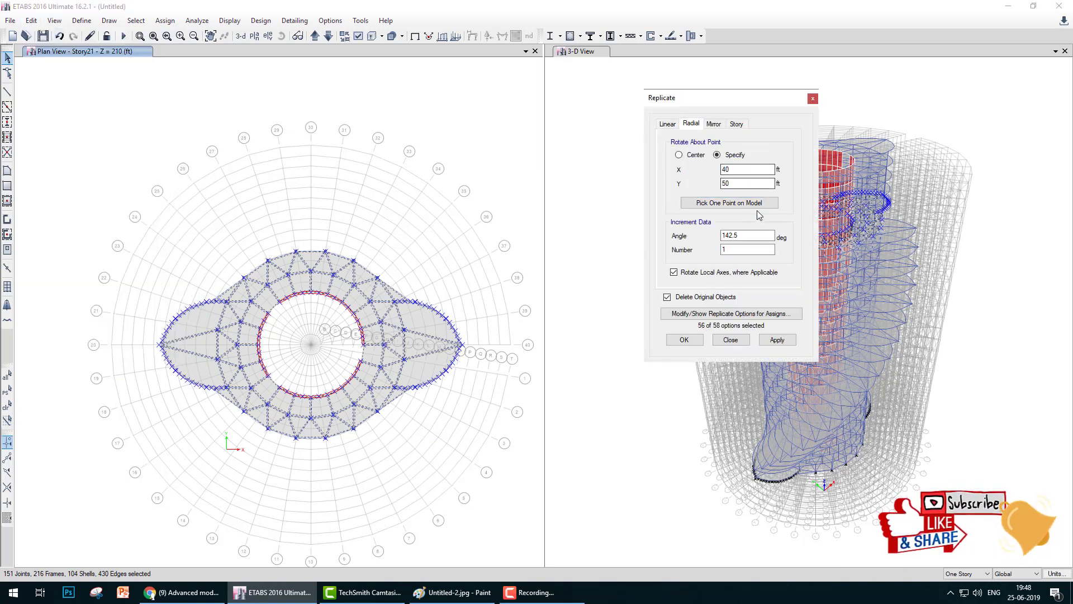
{"action": "left_click", "coordinate": [753, 232]}
{"action": "type", "text": "+7."}
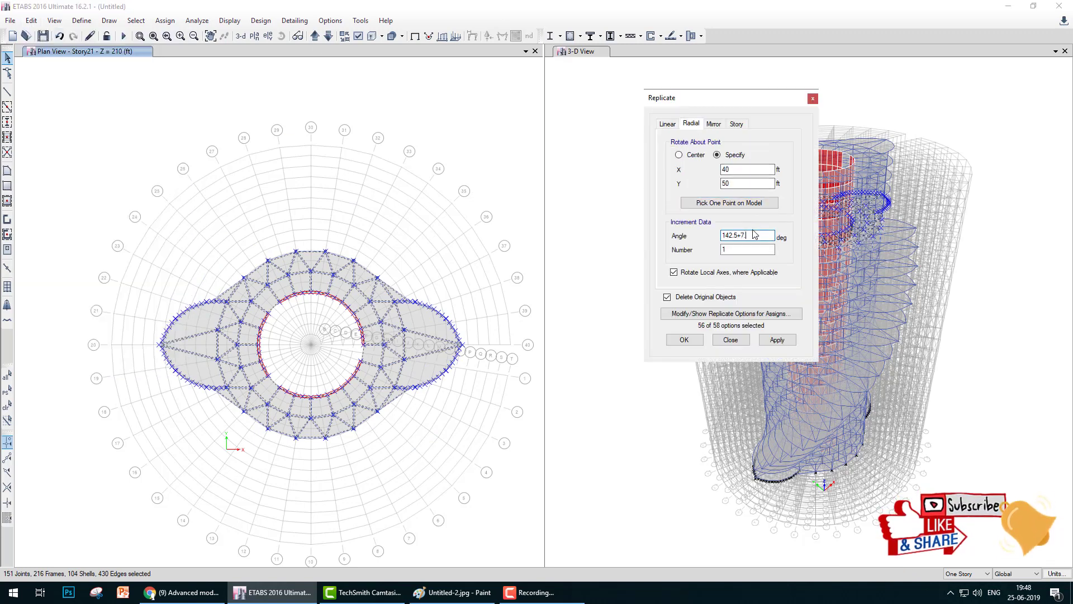
{"action": "type", "text": "5"}
{"action": "left_click", "coordinate": [684, 339]}
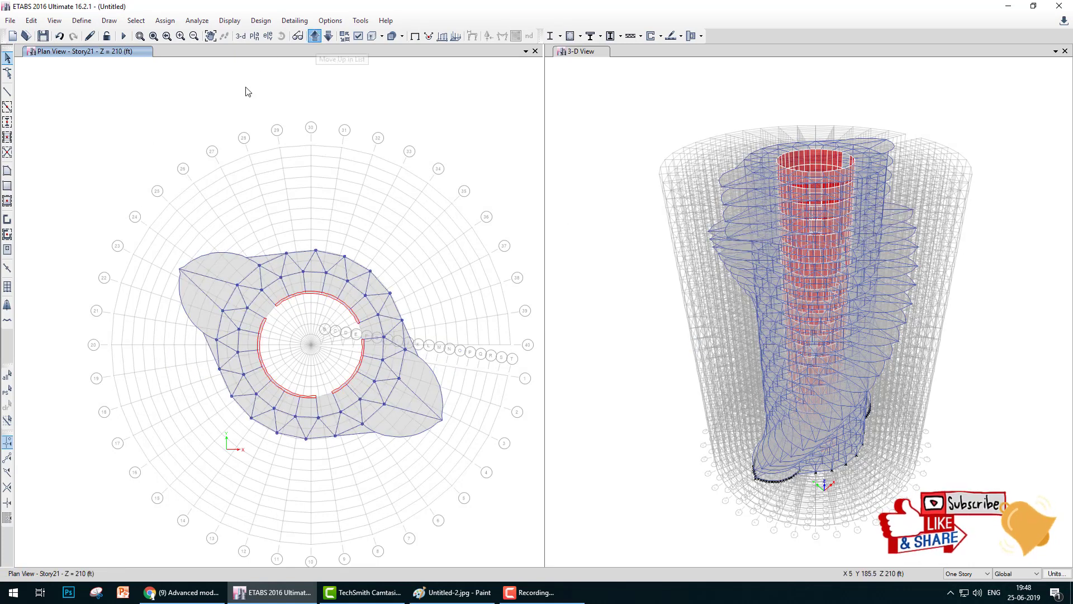
- Replicate the complete Story22 plan radially once by 150+7.5 degrees about X 40, Y 50, deleting the original objects
{"action": "left_click_drag", "start_coordinate": [109, 196], "coordinate": [501, 493]}
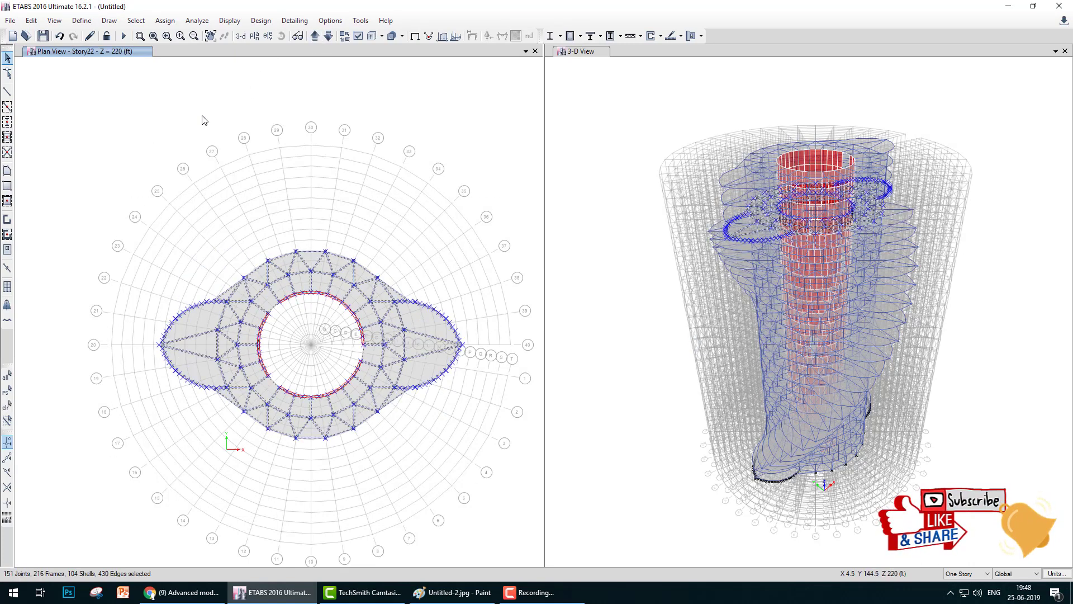
{"action": "left_click", "coordinate": [31, 20]}
{"action": "left_click", "coordinate": [84, 193]}
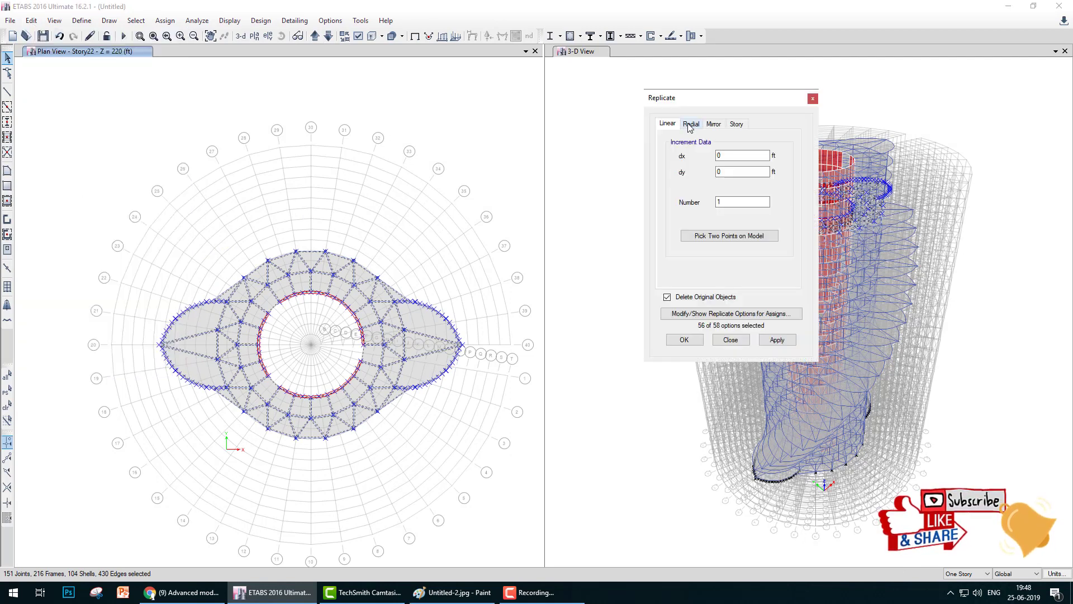
{"action": "left_click", "coordinate": [691, 124]}
{"action": "left_click", "coordinate": [754, 235]}
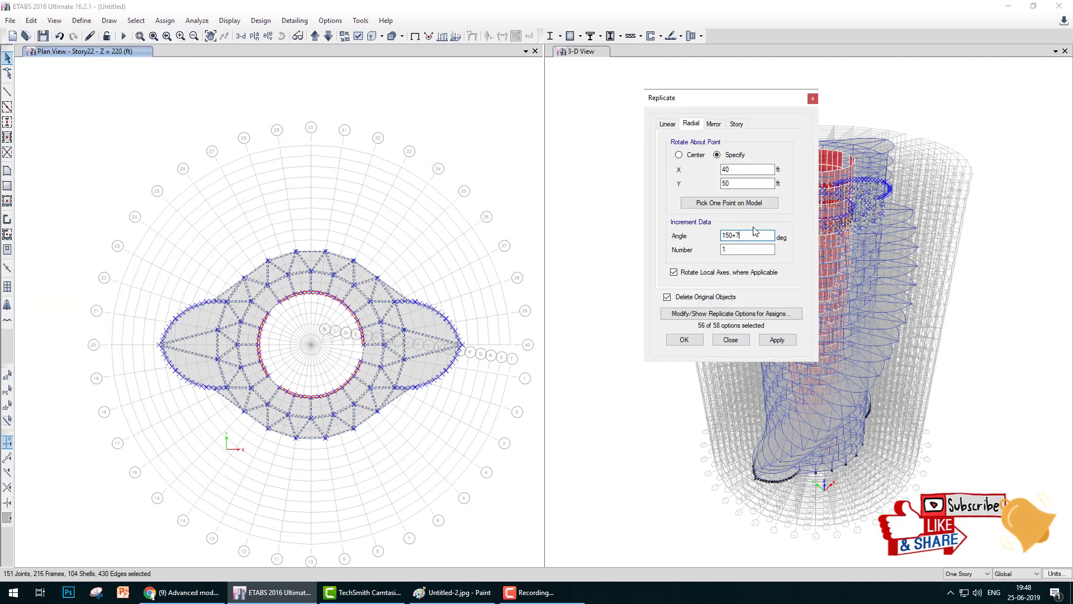
{"action": "left_click", "coordinate": [683, 340]}
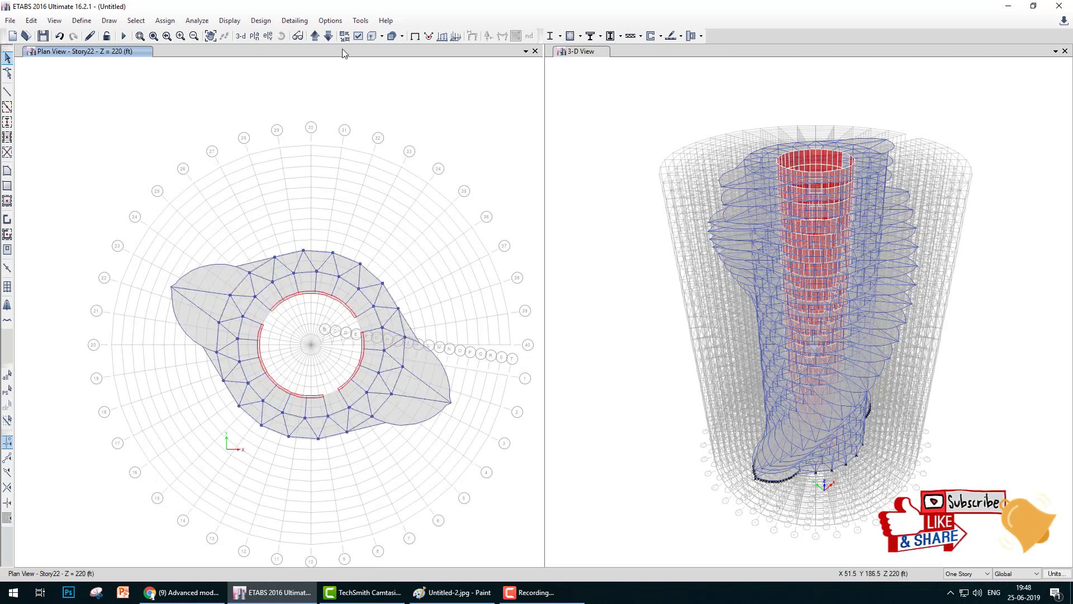
- Replicate the complete Story23 plan radially once by 157.5+7.5 degrees about X 40, Y 50, deleting the original objects
{"action": "left_click", "coordinate": [315, 36]}
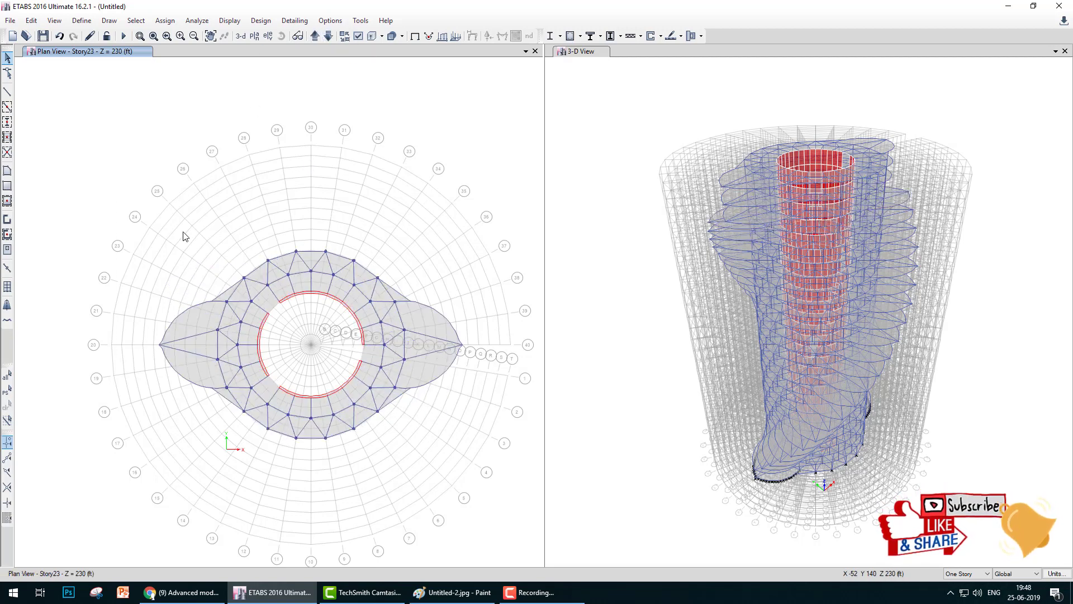
{"action": "left_click_drag", "start_coordinate": [117, 155], "coordinate": [464, 448]}
{"action": "left_click", "coordinate": [32, 20]}
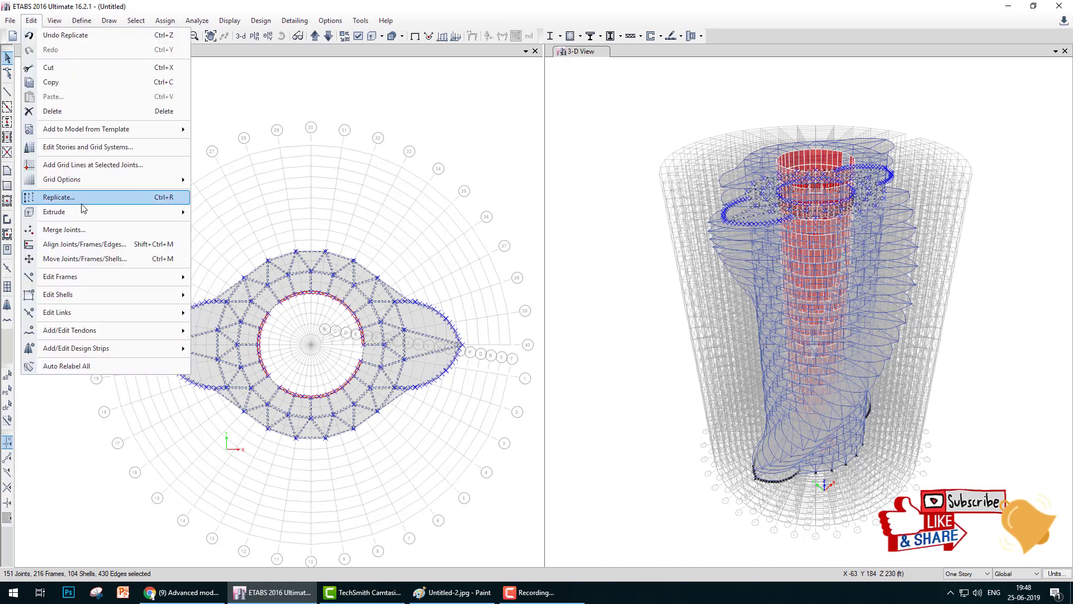
{"action": "left_click", "coordinate": [73, 197]}
{"action": "left_click", "coordinate": [694, 127]}
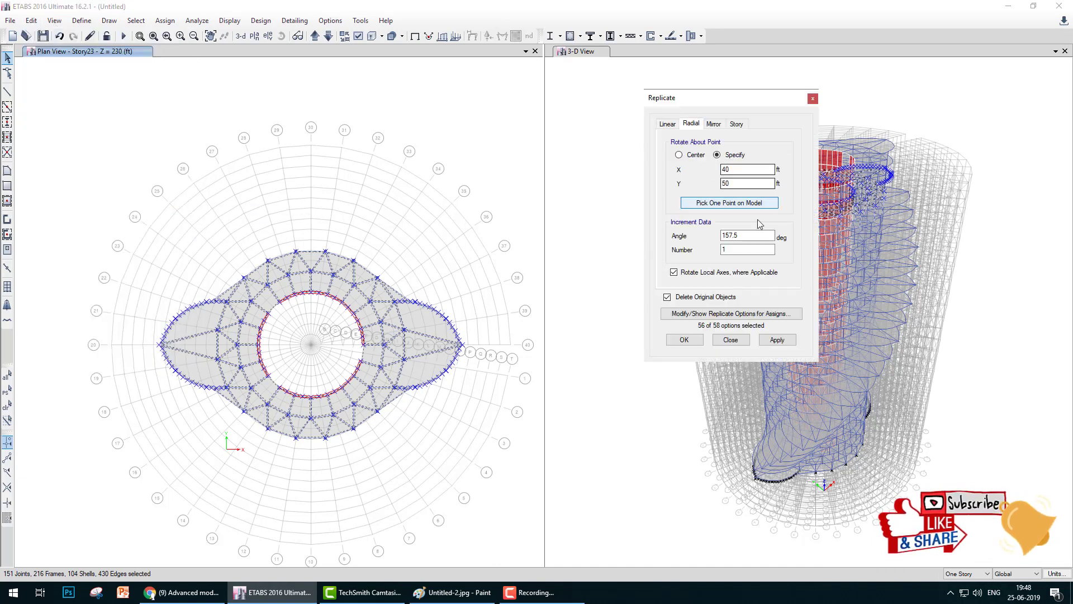
{"action": "left_click", "coordinate": [748, 236]}
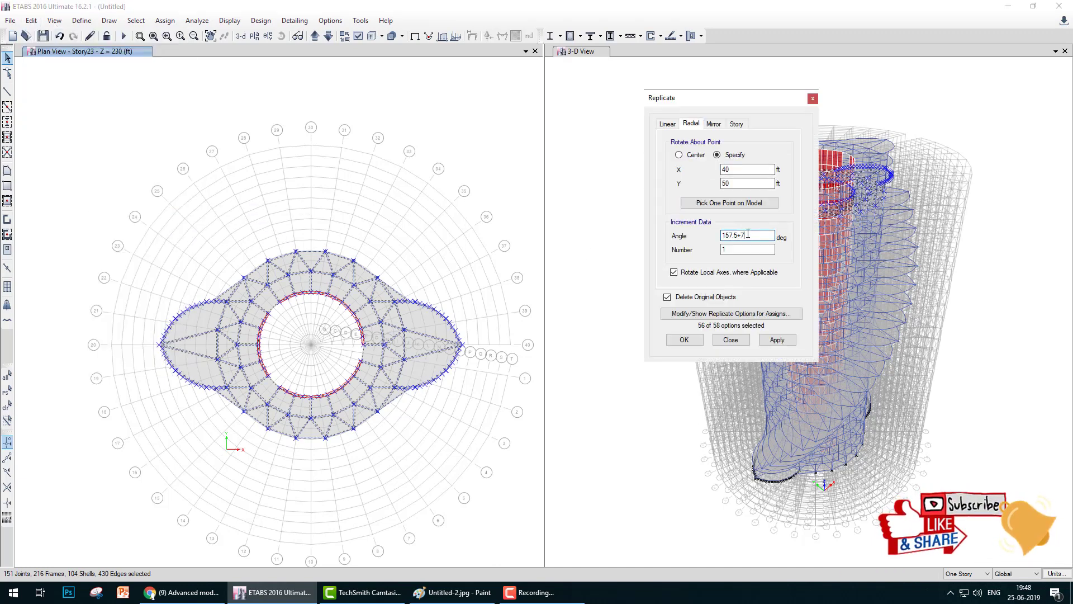
{"action": "left_click", "coordinate": [685, 341]}
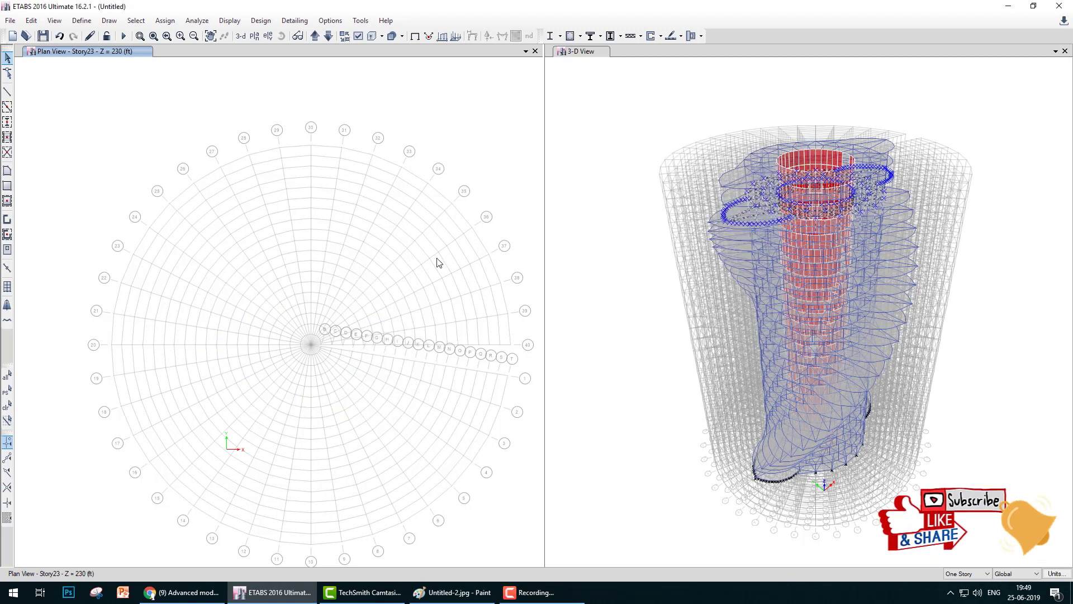
- Replicate the complete Story24 plan radially once by 165+7.5 degrees about X 40, Y 50, deleting the original objects
{"action": "left_click", "coordinate": [314, 36]}
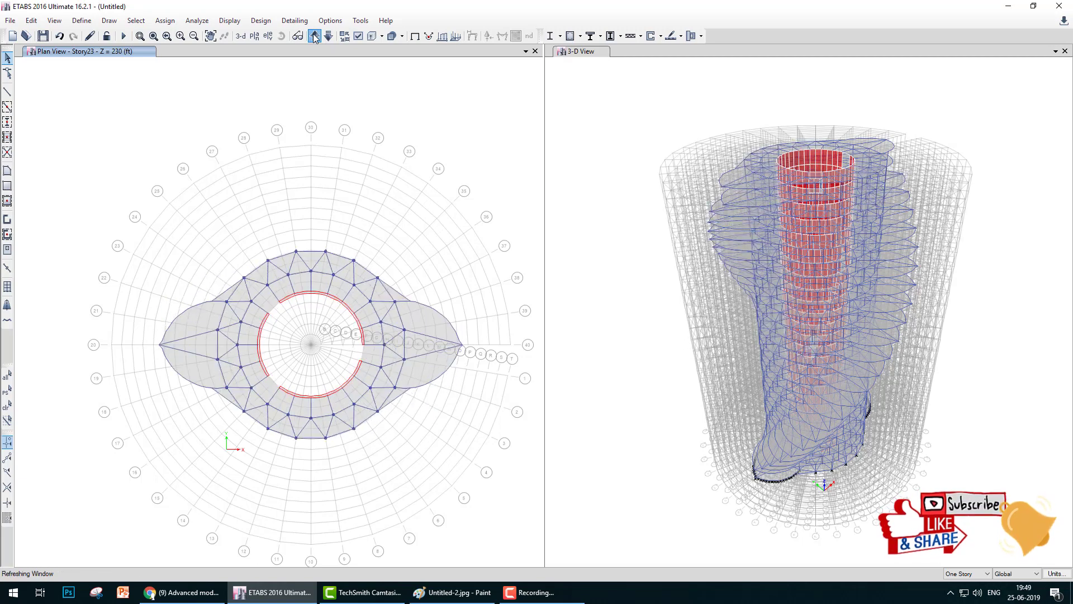
{"action": "left_click_drag", "start_coordinate": [220, 316], "coordinate": [520, 522]}
{"action": "left_click", "coordinate": [32, 20]}
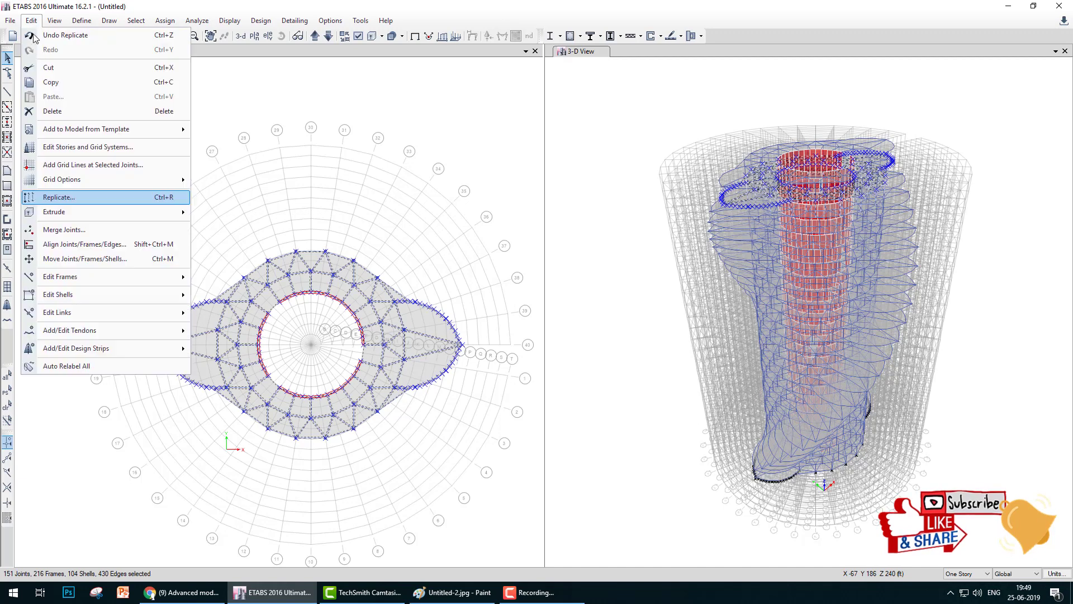
{"action": "left_click", "coordinate": [75, 198]}
{"action": "left_click", "coordinate": [692, 124]}
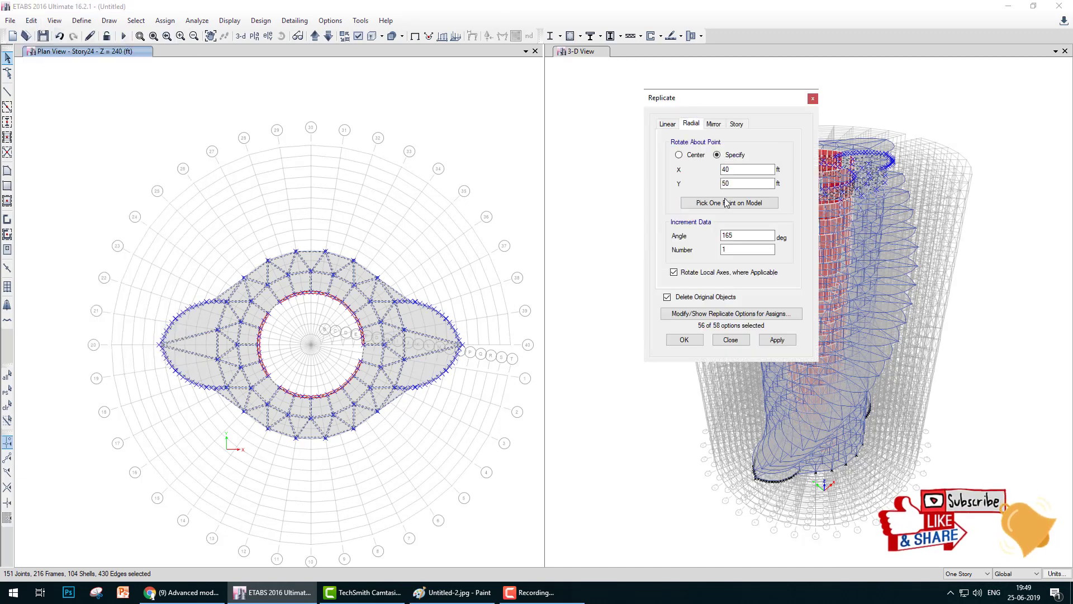
{"action": "left_click", "coordinate": [743, 235]}
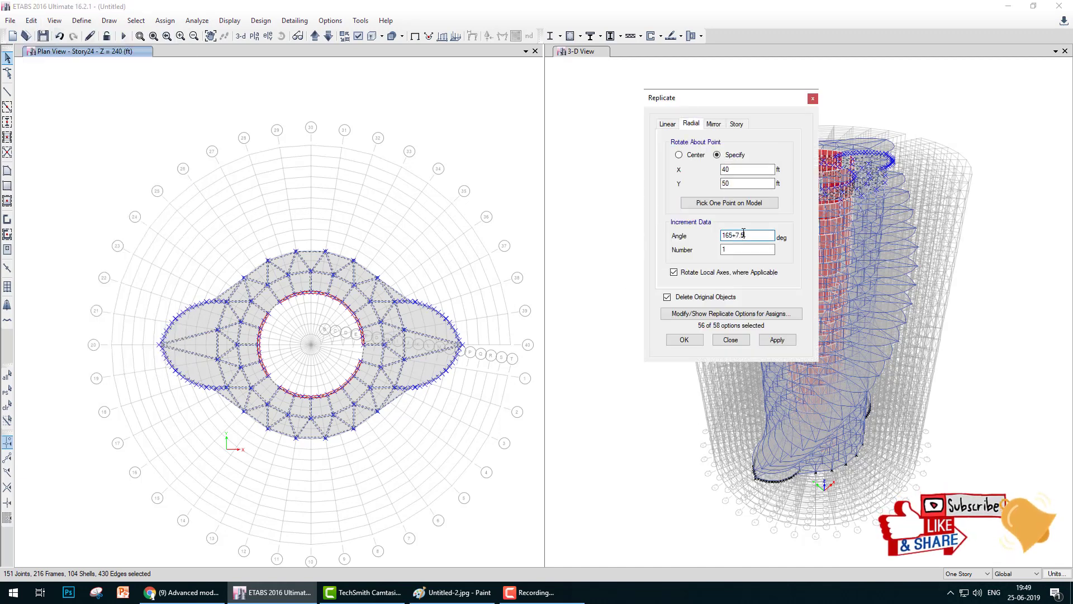
{"action": "left_click", "coordinate": [697, 342]}
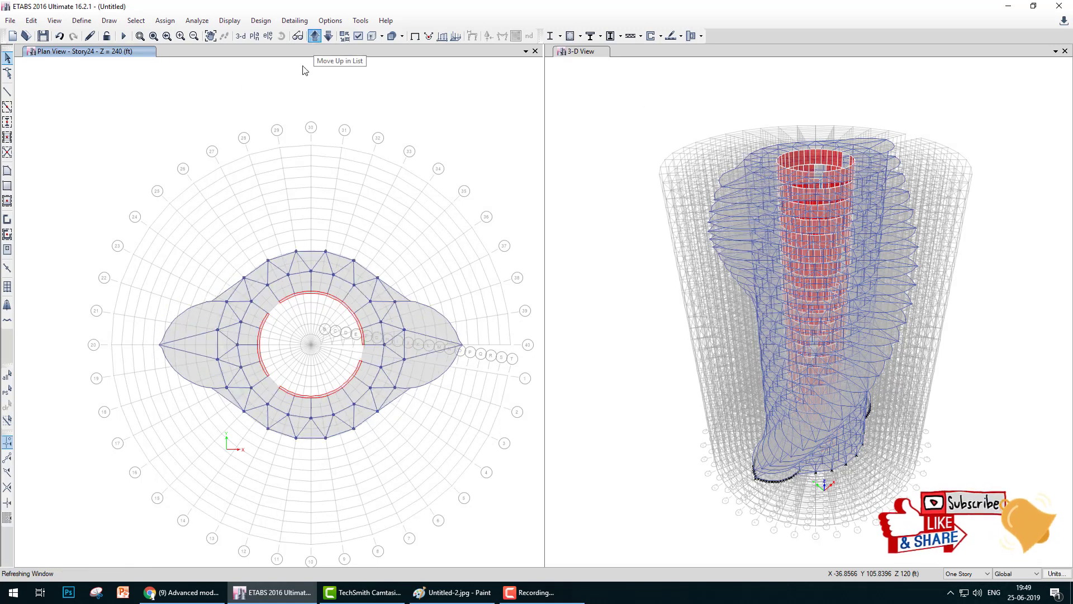
- Replicate the complete Story25 plan radially once by 172.5+7.5 degrees about X 40, Y 50, deleting the original objects
{"action": "left_click", "coordinate": [315, 35]}
{"action": "left_click_drag", "start_coordinate": [108, 180], "coordinate": [503, 526]}
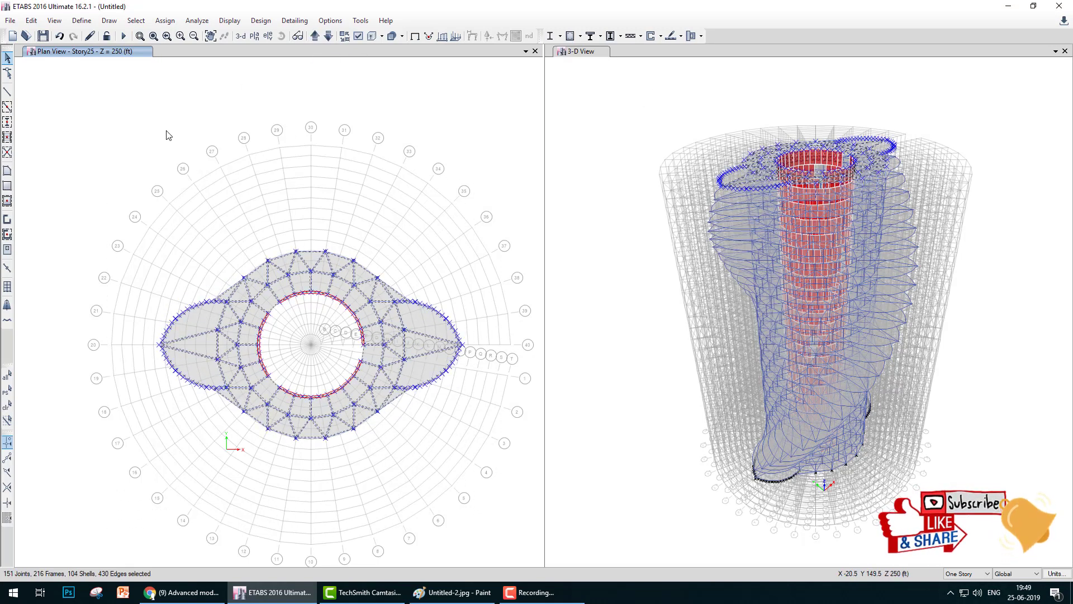
{"action": "left_click", "coordinate": [31, 20]}
{"action": "left_click", "coordinate": [56, 197]}
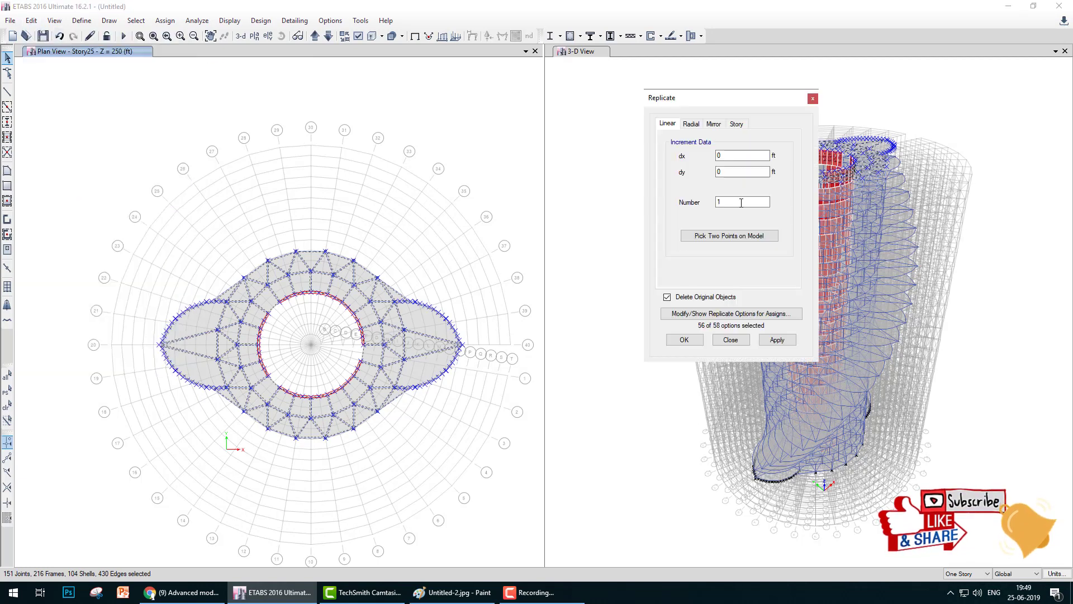
{"action": "left_click", "coordinate": [692, 124]}
{"action": "left_click", "coordinate": [761, 235]}
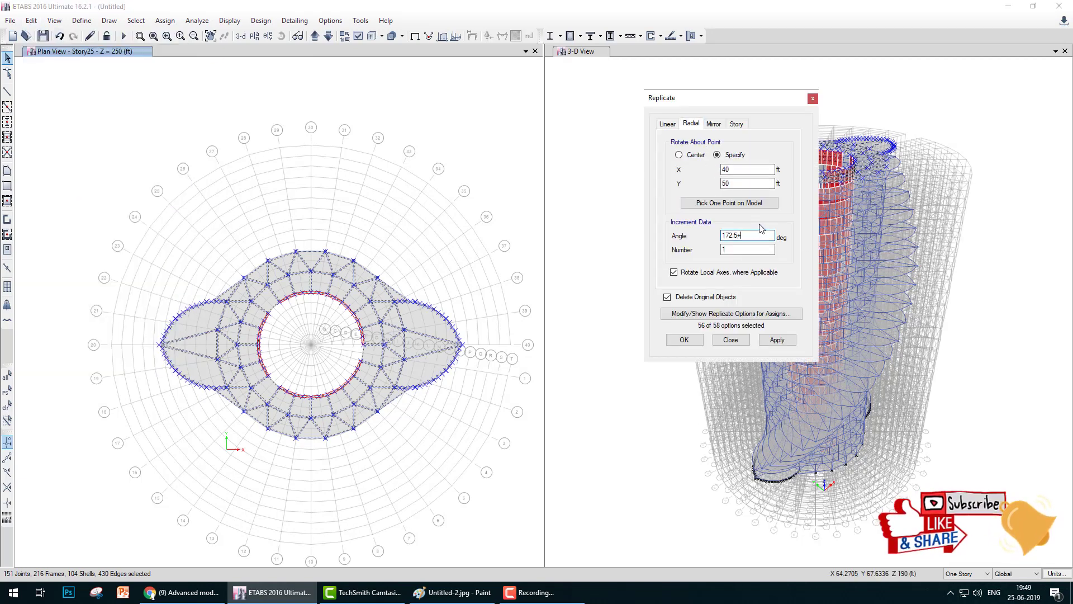
{"action": "left_click", "coordinate": [743, 251]}
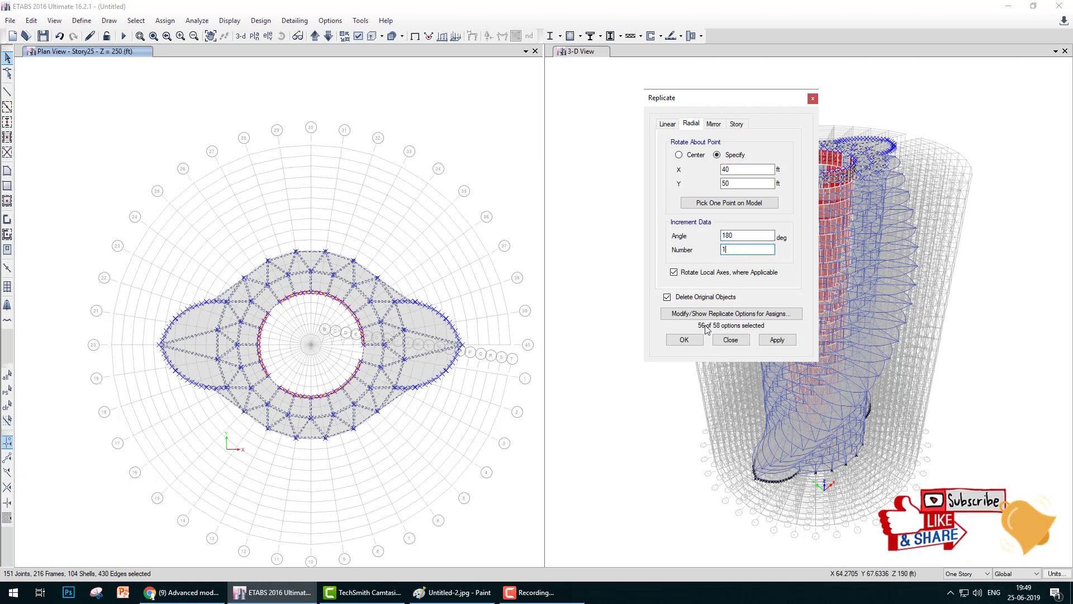
{"action": "left_click", "coordinate": [686, 341]}
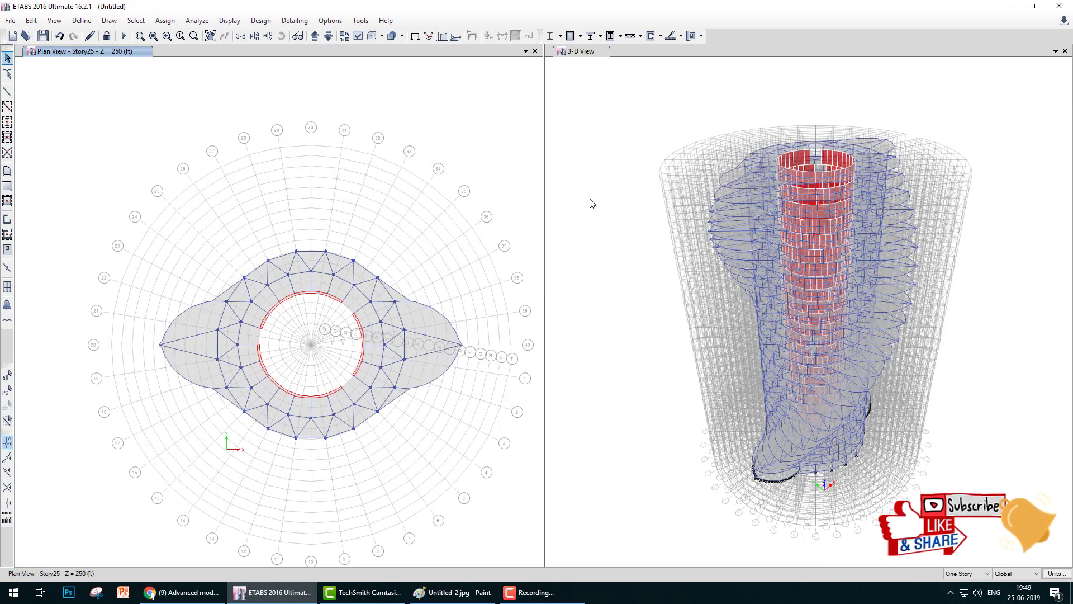
- Hide grid systems G1 and G2 in the 3-D view
{"action": "right_click", "coordinate": [614, 150]}
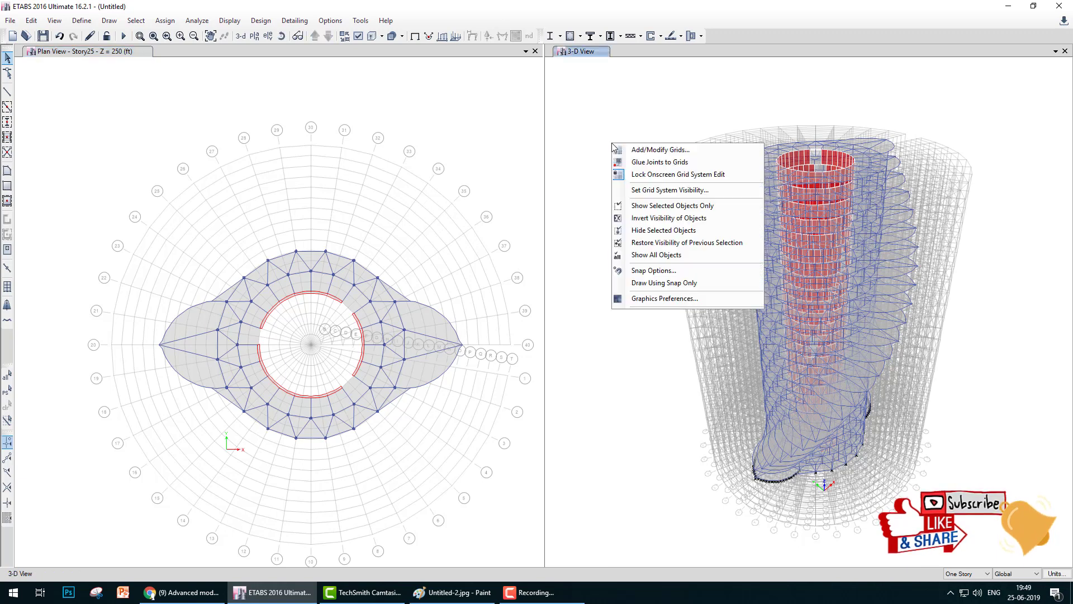
{"action": "left_click", "coordinate": [656, 191]}
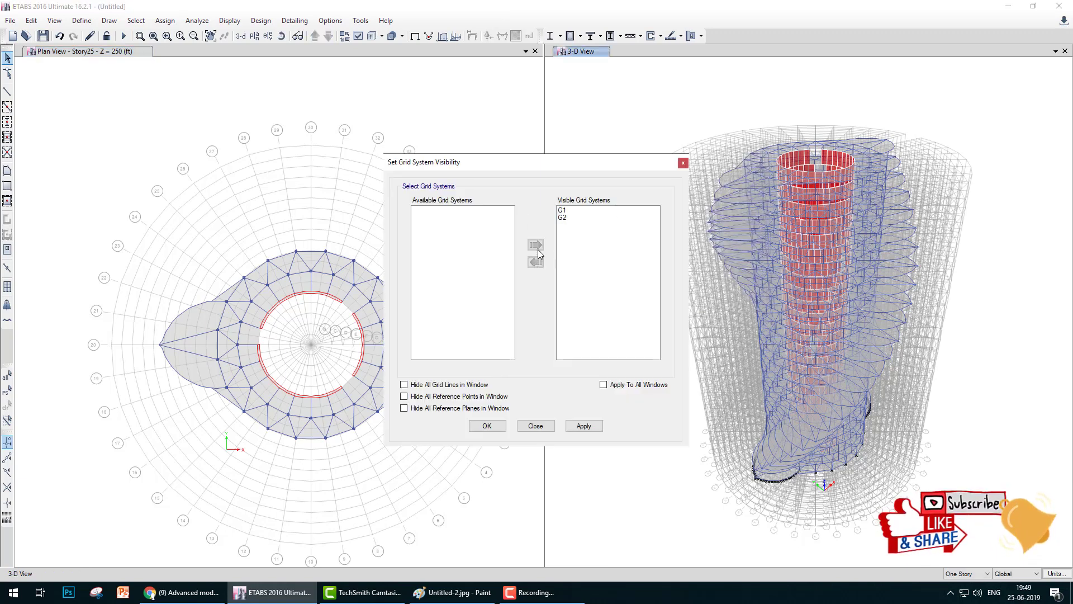
{"action": "left_click", "coordinate": [564, 217]}
{"action": "left_click", "coordinate": [537, 262]}
{"action": "left_click", "coordinate": [538, 262]}
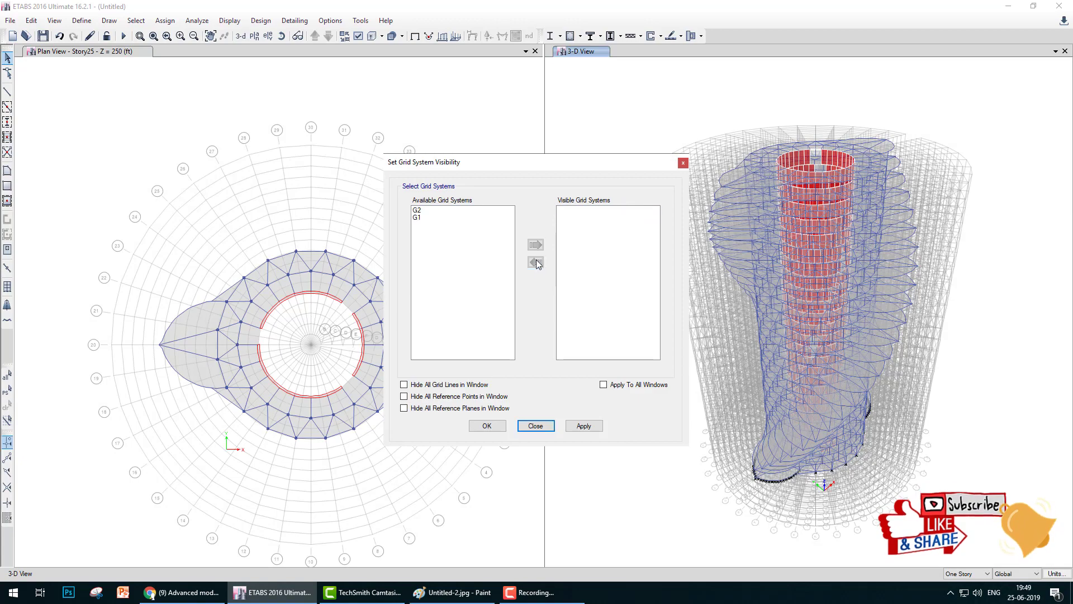
{"action": "left_click", "coordinate": [486, 426]}
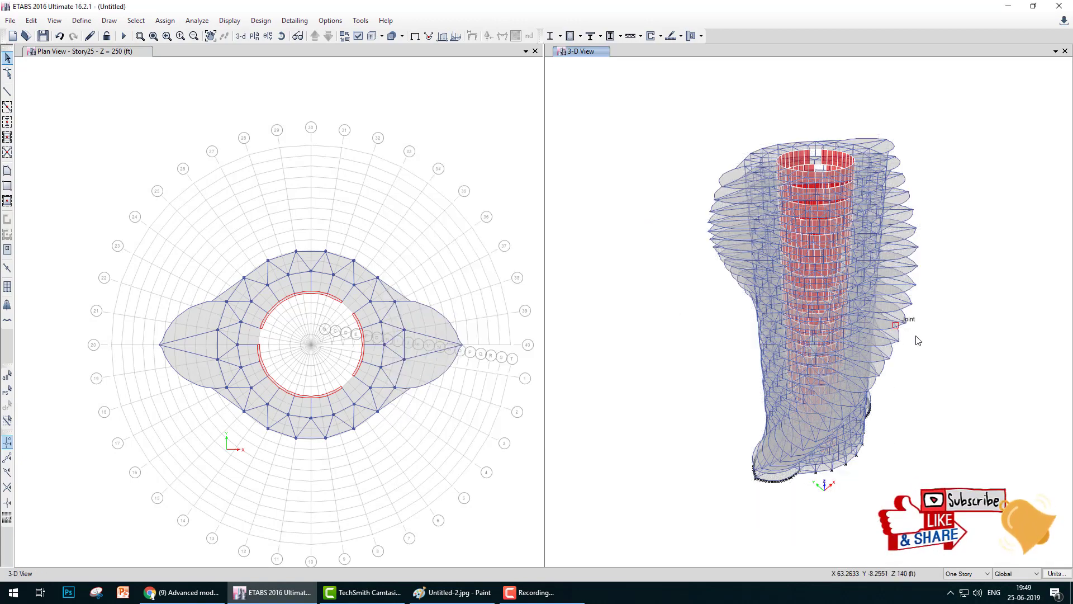
- Examine the twisted tower in a 3D rendered view from several angles, and close the rendering
{"action": "scroll", "coordinate": [912, 419], "scroll_direction": "up", "scroll_amount": 5}
{"action": "scroll", "coordinate": [839, 372], "scroll_direction": "down", "scroll_amount": 6}
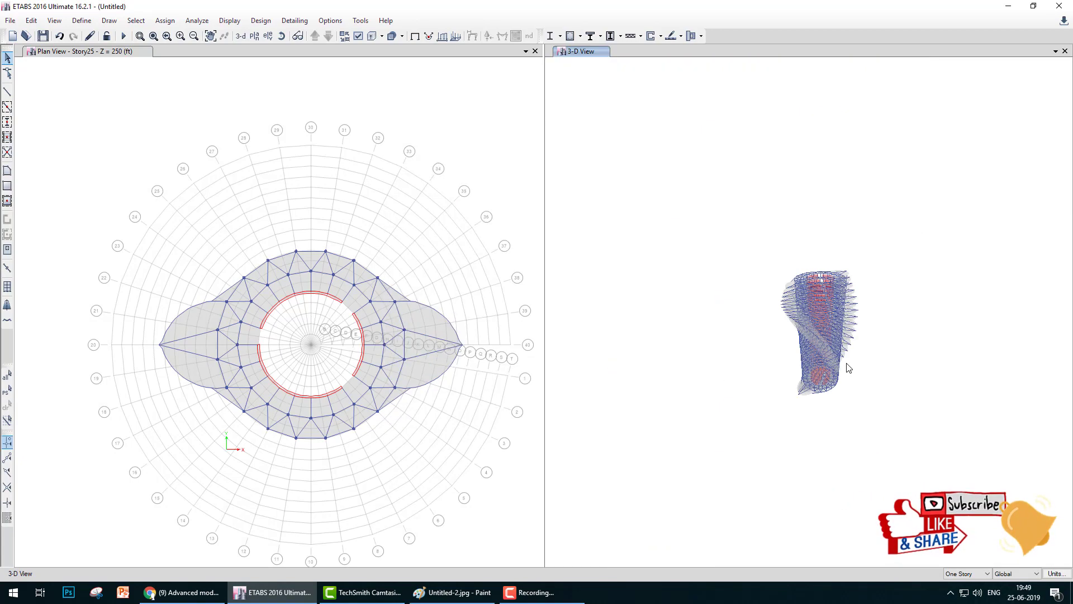
{"action": "scroll", "coordinate": [848, 363], "scroll_direction": "up", "scroll_amount": 2}
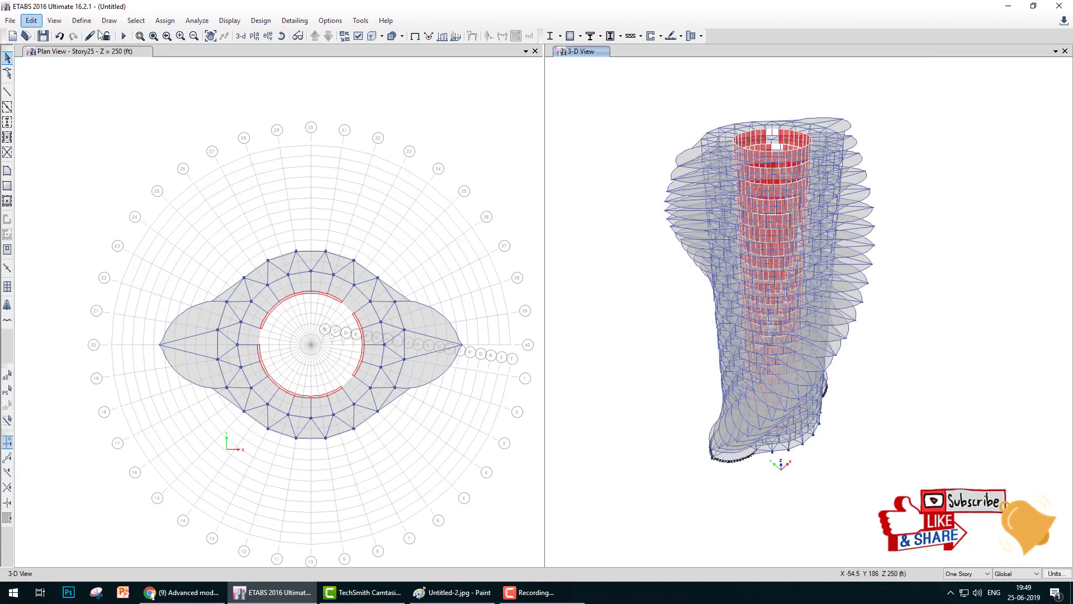
{"action": "left_click", "coordinate": [54, 21]}
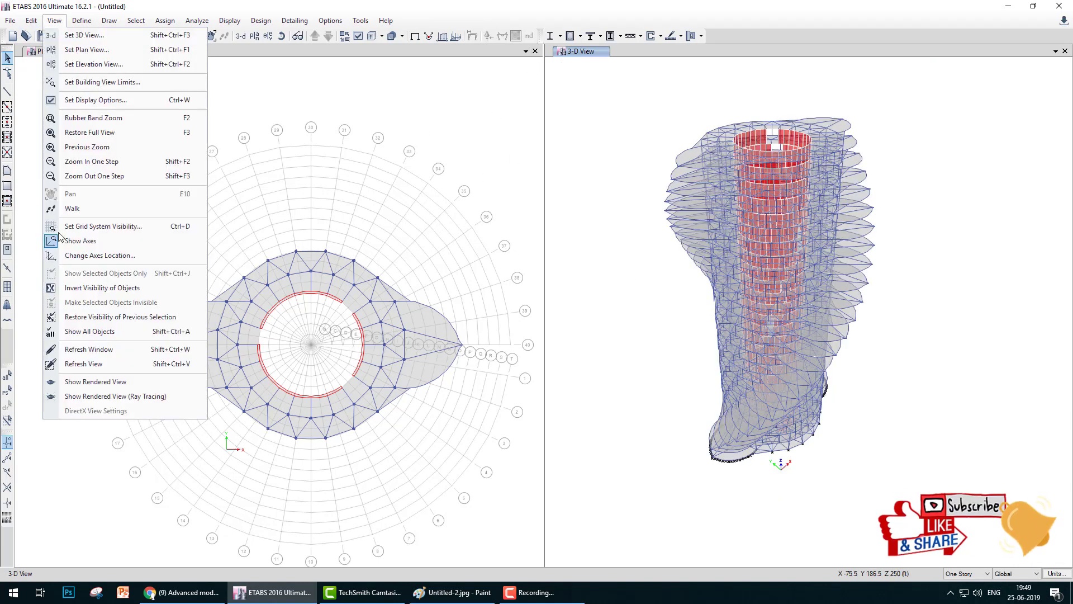
{"action": "left_click", "coordinate": [79, 383]}
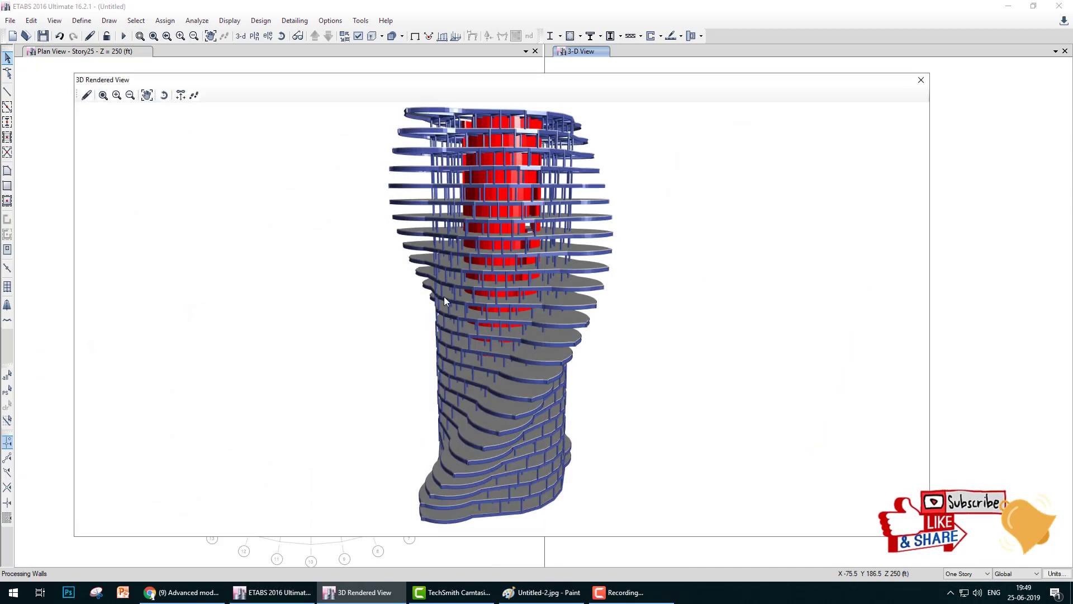
{"action": "scroll", "coordinate": [515, 286], "scroll_direction": "up", "scroll_amount": 3}
{"action": "left_click_drag", "start_coordinate": [514, 287], "coordinate": [334, 284]}
{"action": "scroll", "coordinate": [459, 282], "scroll_direction": "down", "scroll_amount": 6}
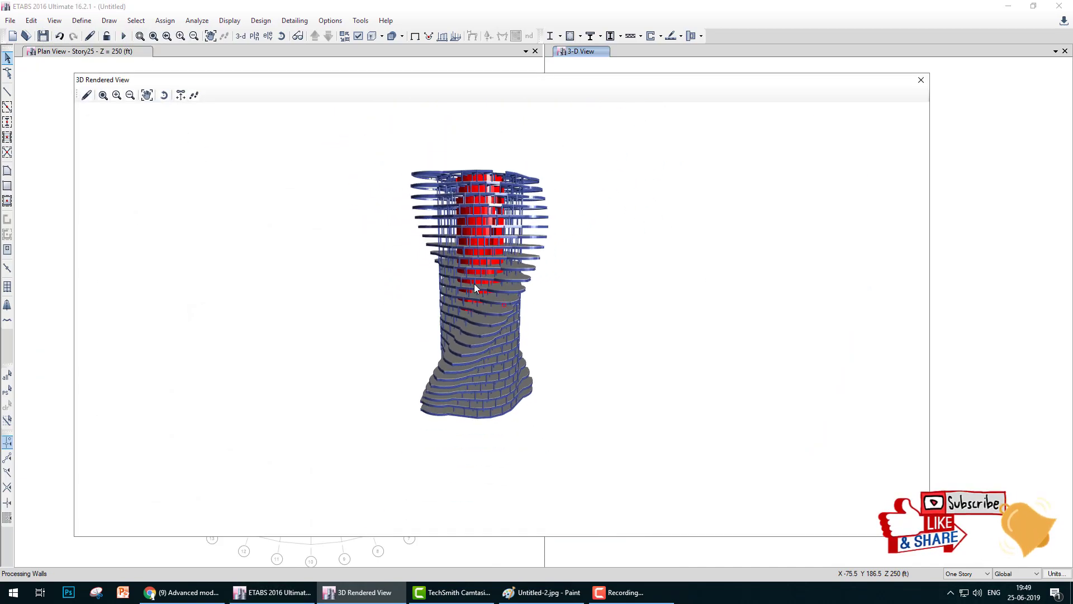
{"action": "left_click_drag", "start_coordinate": [474, 286], "coordinate": [643, 266]}
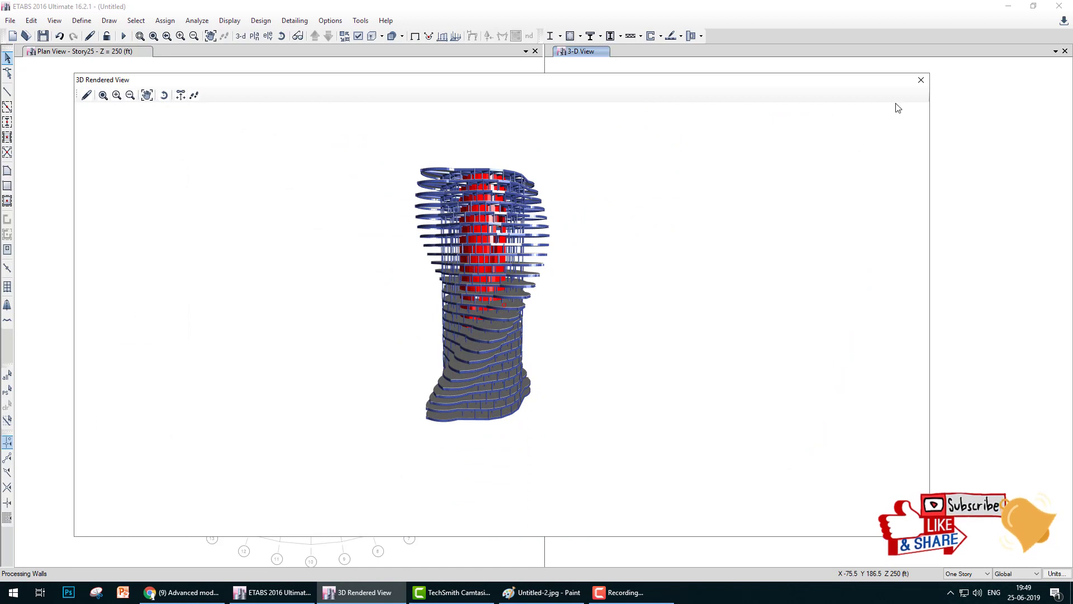
{"action": "left_click", "coordinate": [921, 80]}
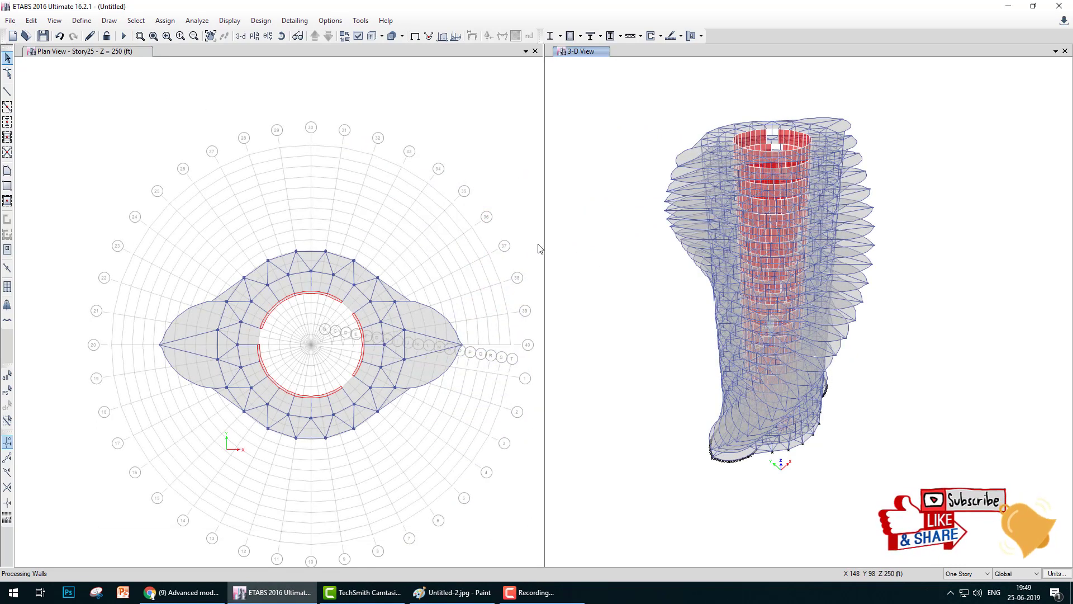
- Show the tower's members extruded in the 3-D view and enlarge that view beside the plan
{"action": "left_click", "coordinate": [372, 35]}
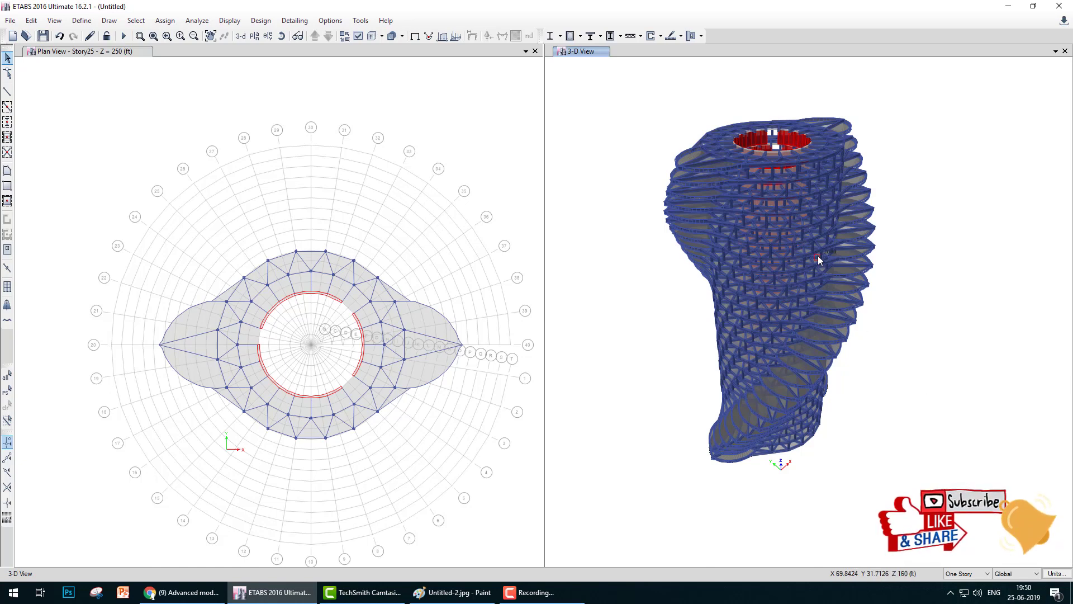
{"action": "left_click_drag", "start_coordinate": [544, 192], "coordinate": [399, 193]}
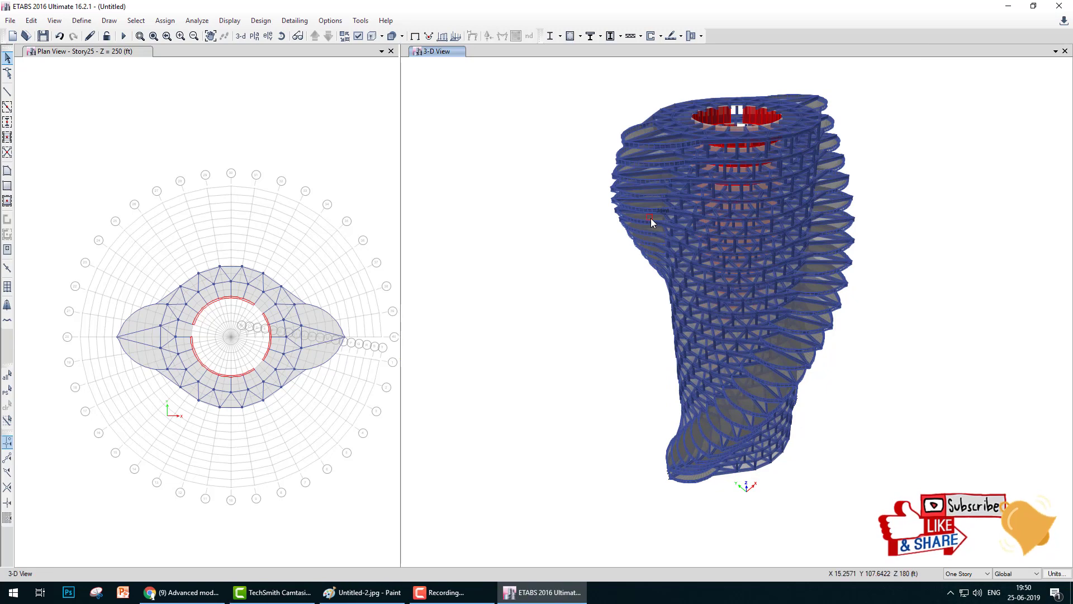
{"action": "middle_click_drag", "start_coordinate": [717, 236], "coordinate": [509, 253]}
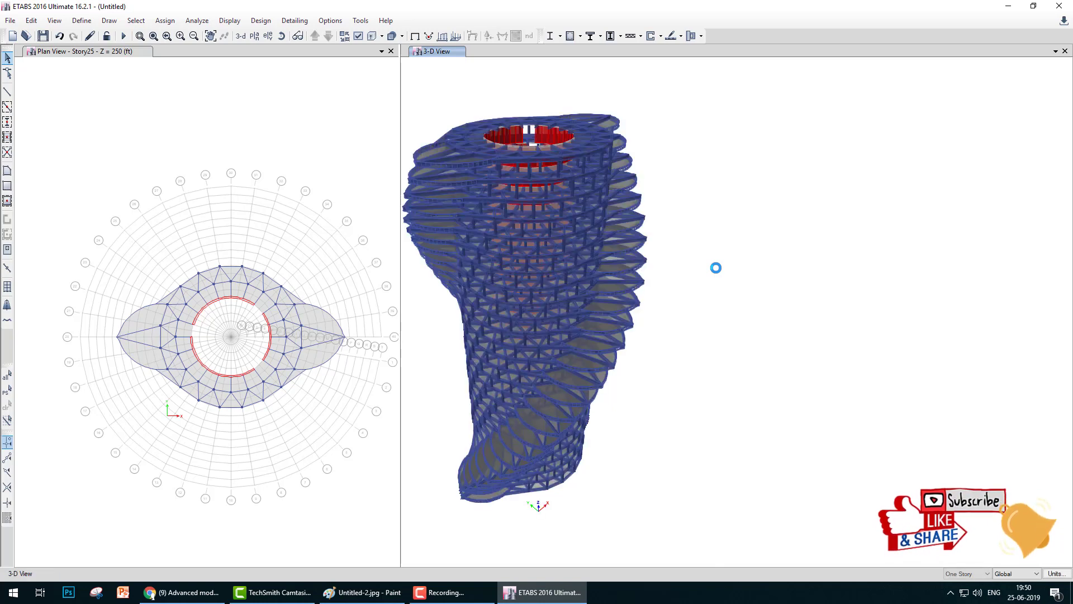
- Display the Base plan and delete all the frame and shell objects at that level
{"action": "left_click", "coordinate": [154, 58]}
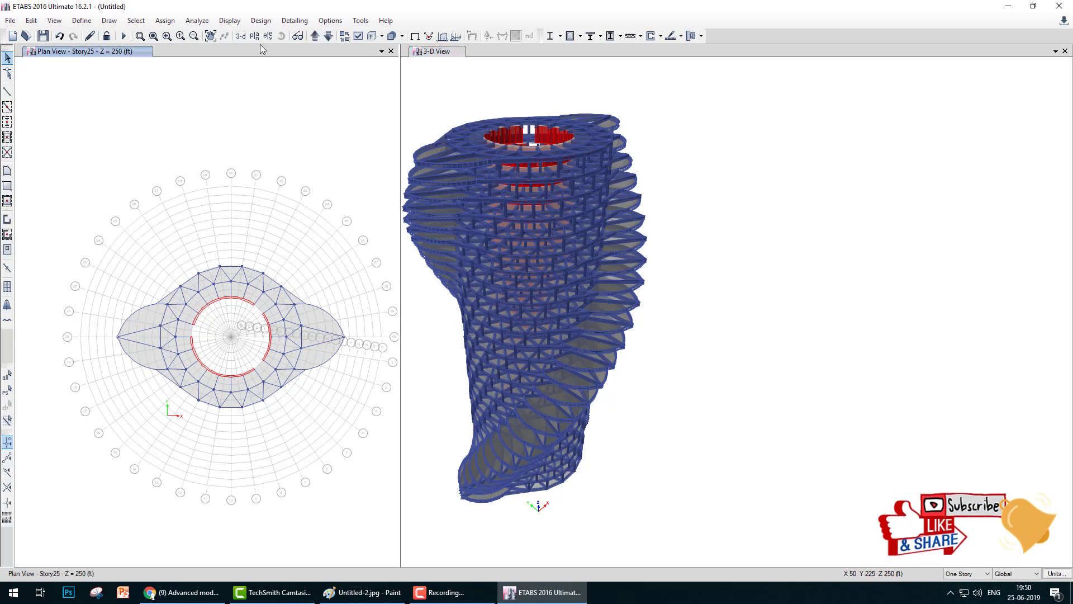
{"action": "left_click", "coordinate": [255, 36]}
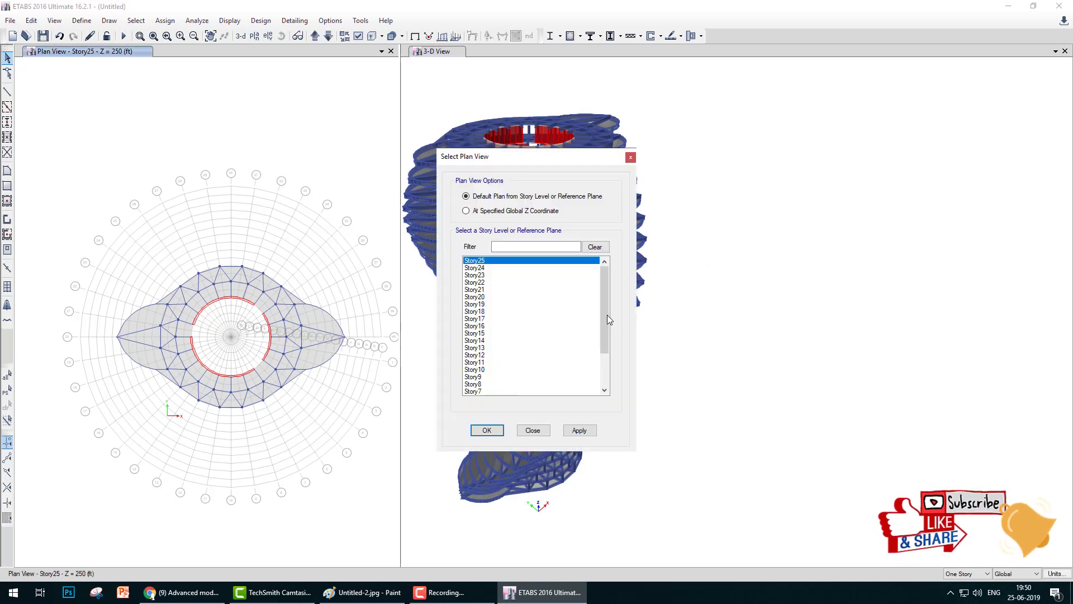
{"action": "left_click_drag", "start_coordinate": [609, 320], "coordinate": [602, 380]}
{"action": "left_click", "coordinate": [489, 391]}
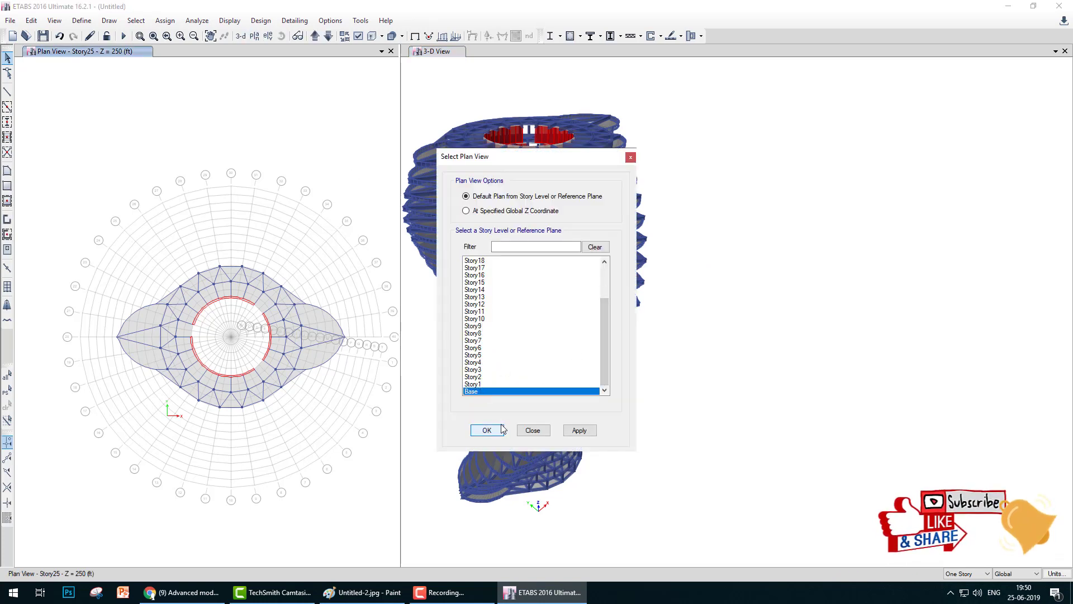
{"action": "left_click", "coordinate": [487, 430]}
{"action": "left_click_drag", "start_coordinate": [88, 231], "coordinate": [377, 458]}
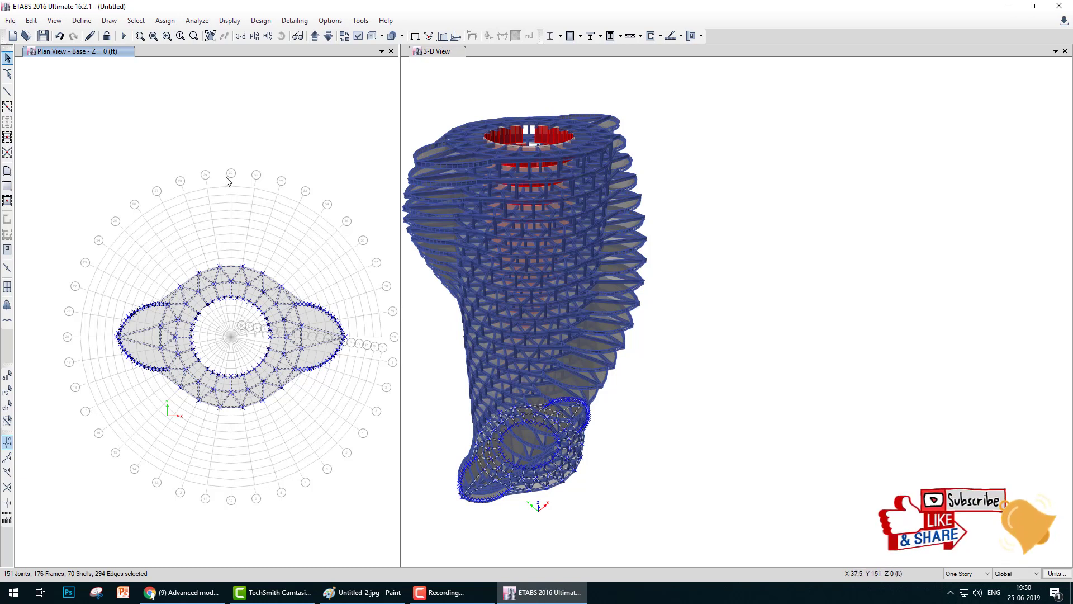
{"action": "key", "text": "Delete"}
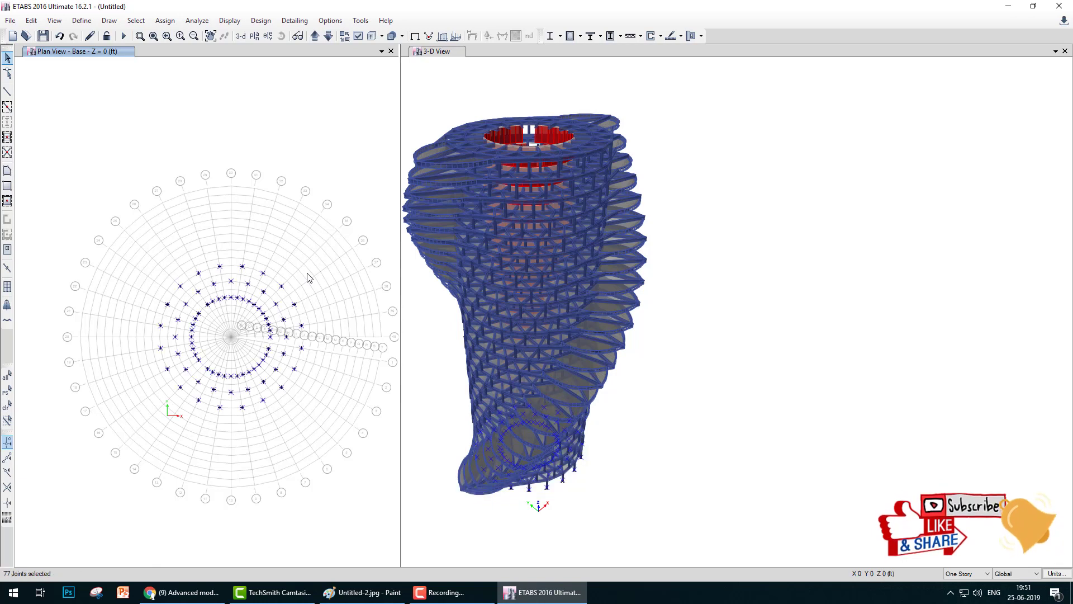
- Assign fixed restraints to all joints at the Base level
{"action": "left_click_drag", "start_coordinate": [109, 235], "coordinate": [338, 453]}
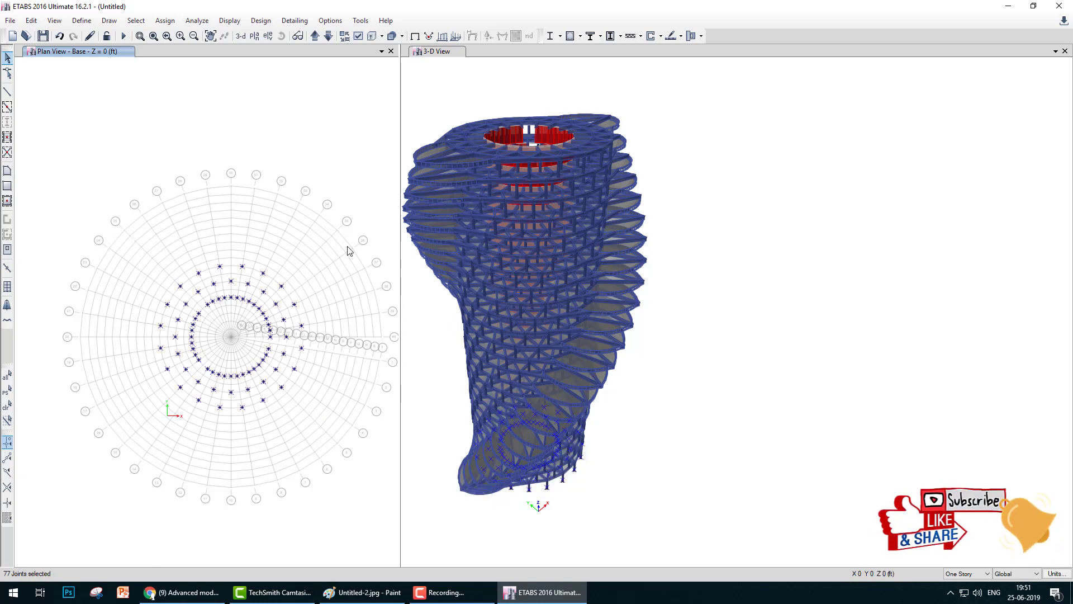
{"action": "left_click", "coordinate": [165, 20]}
{"action": "mouse_move", "coordinate": [190, 36]}
{"action": "left_click", "coordinate": [296, 36]}
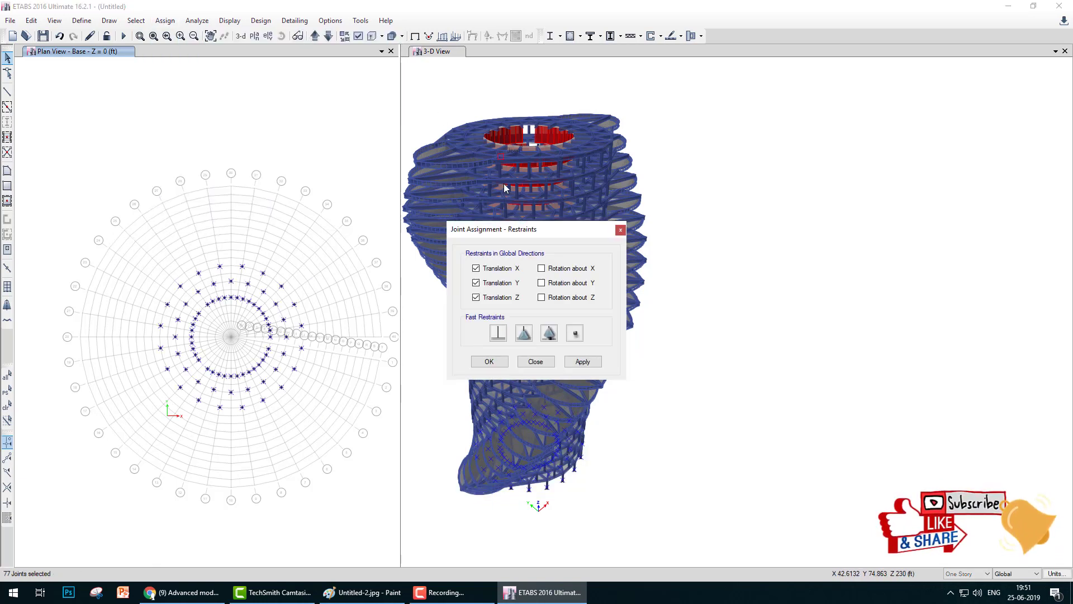
{"action": "left_click", "coordinate": [497, 336]}
{"action": "left_click", "coordinate": [491, 361]}
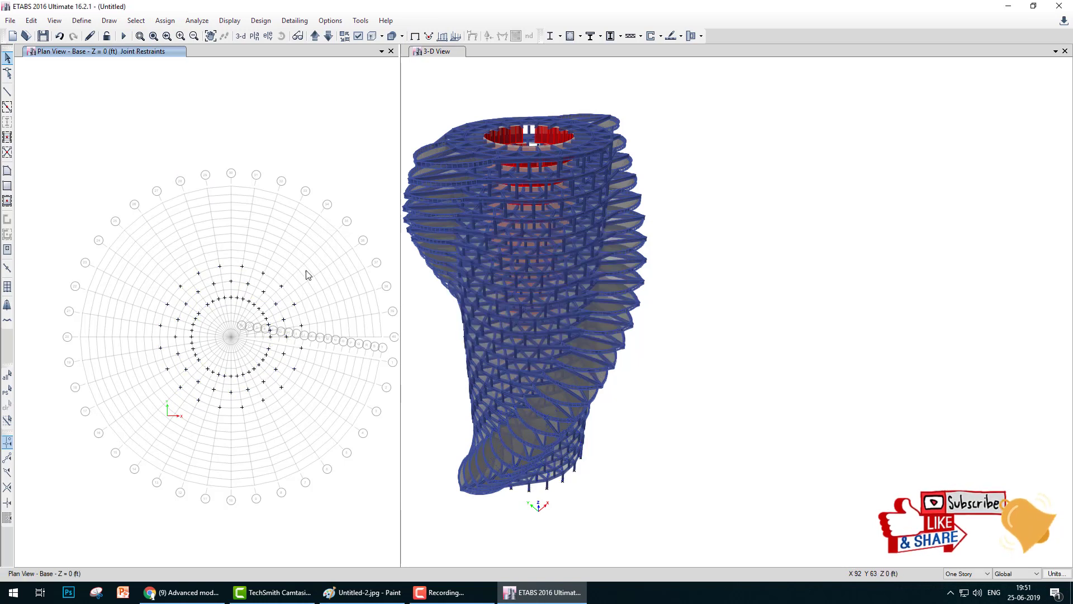
- Switch the plan view from Base to Story25 and inspect its floor plan
{"action": "left_click", "coordinate": [254, 35]}
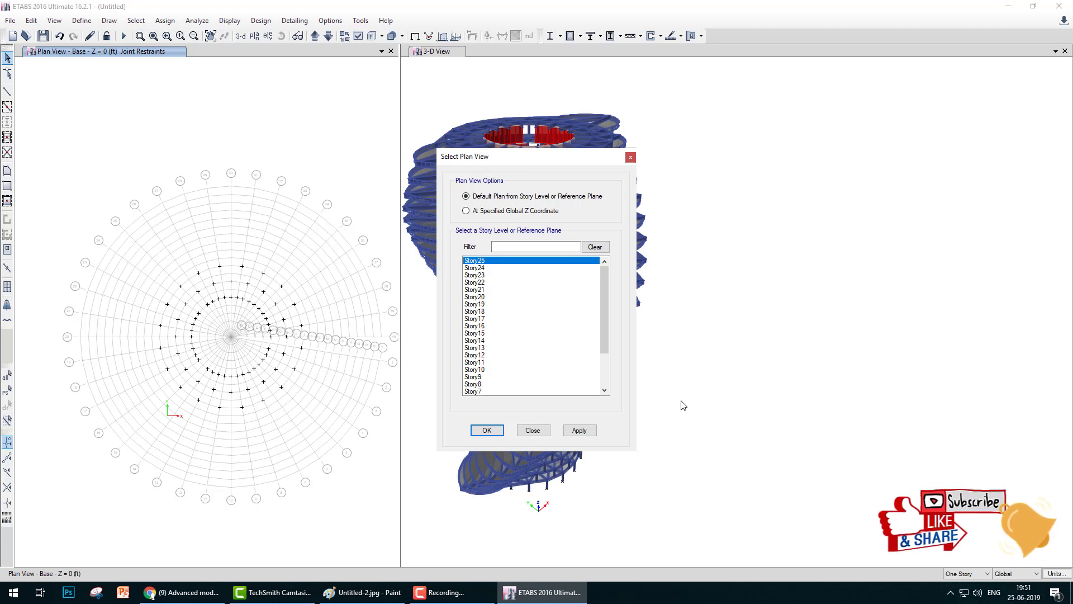
{"action": "left_click", "coordinate": [487, 430]}
{"action": "scroll", "coordinate": [272, 370], "scroll_direction": "up", "scroll_amount": 3}
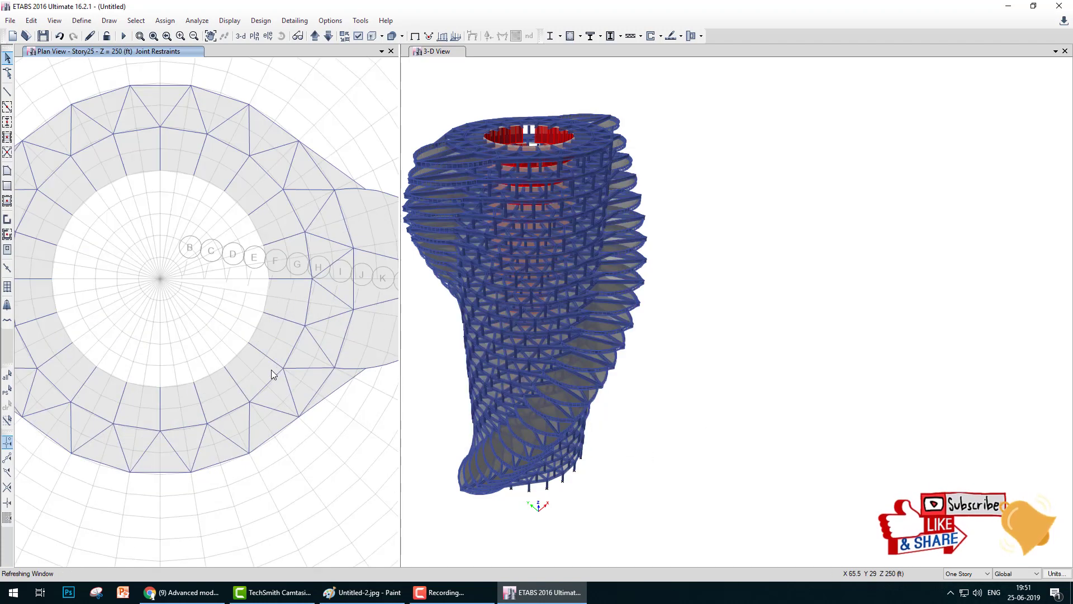
{"action": "scroll", "coordinate": [271, 370], "scroll_direction": "down", "scroll_amount": 3}
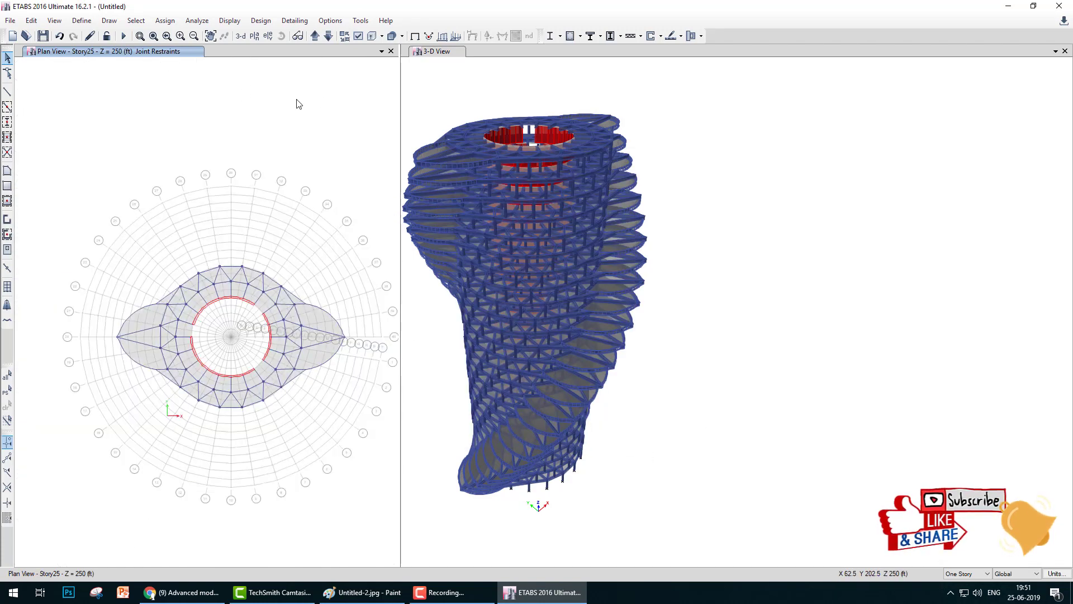
- Run the structural analysis, saving the model as d in the video folder
{"action": "left_click", "coordinate": [119, 36]}
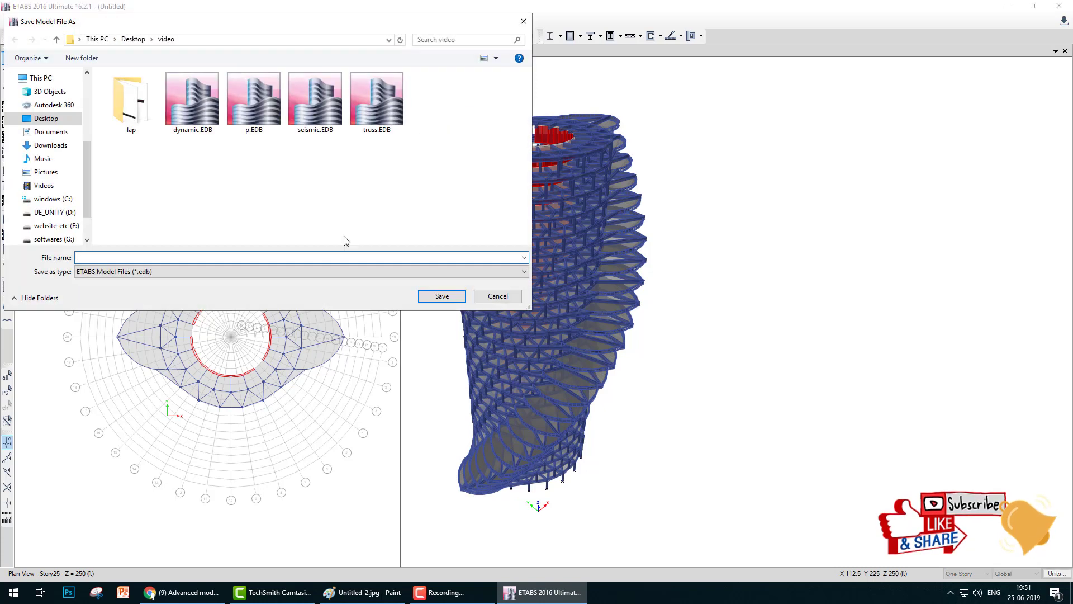
{"action": "type", "text": "d"}
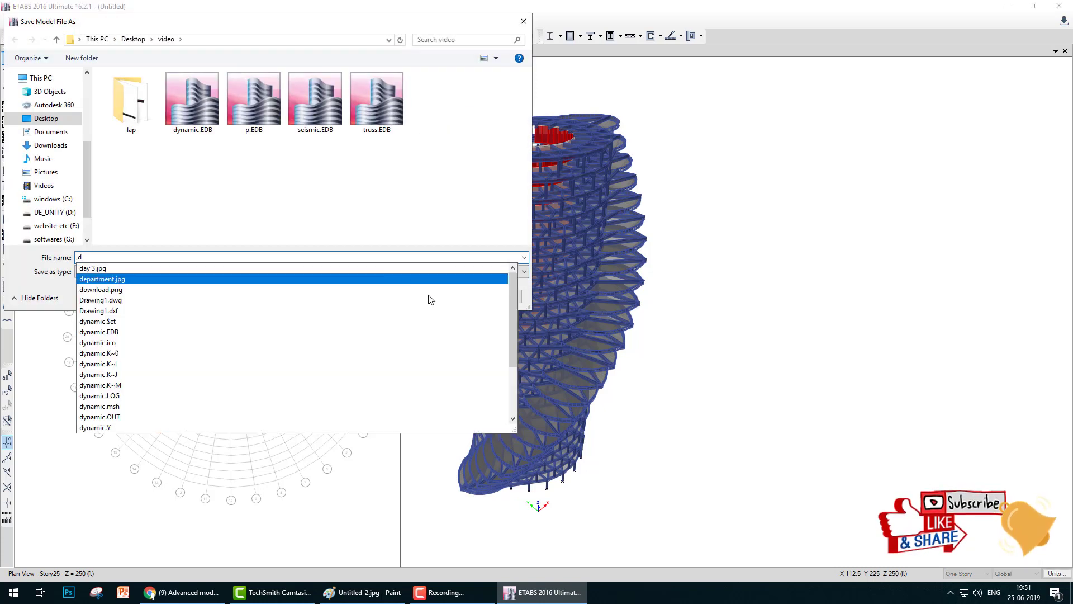
{"action": "left_click", "coordinate": [492, 232]}
{"action": "left_click", "coordinate": [456, 297]}
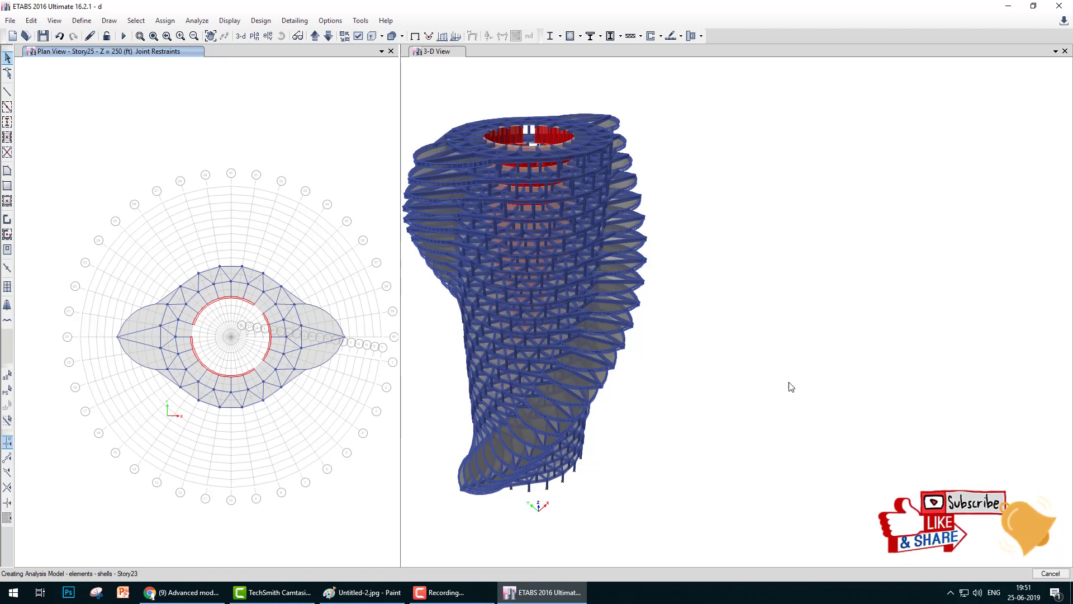
{"action": "left_click", "coordinate": [1050, 573]}
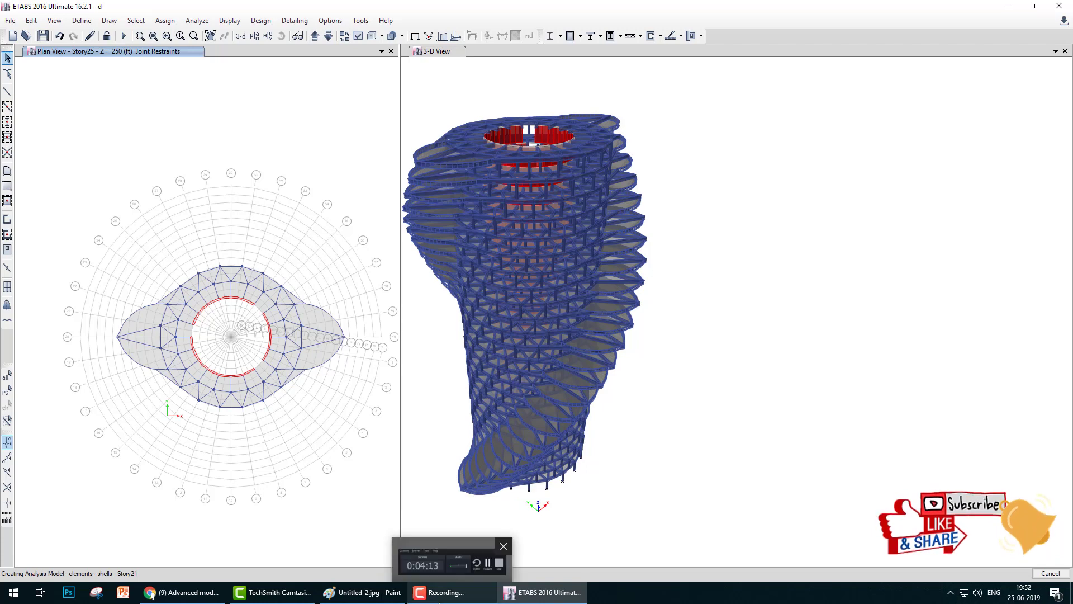
{"action": "left_click", "coordinate": [440, 601]}
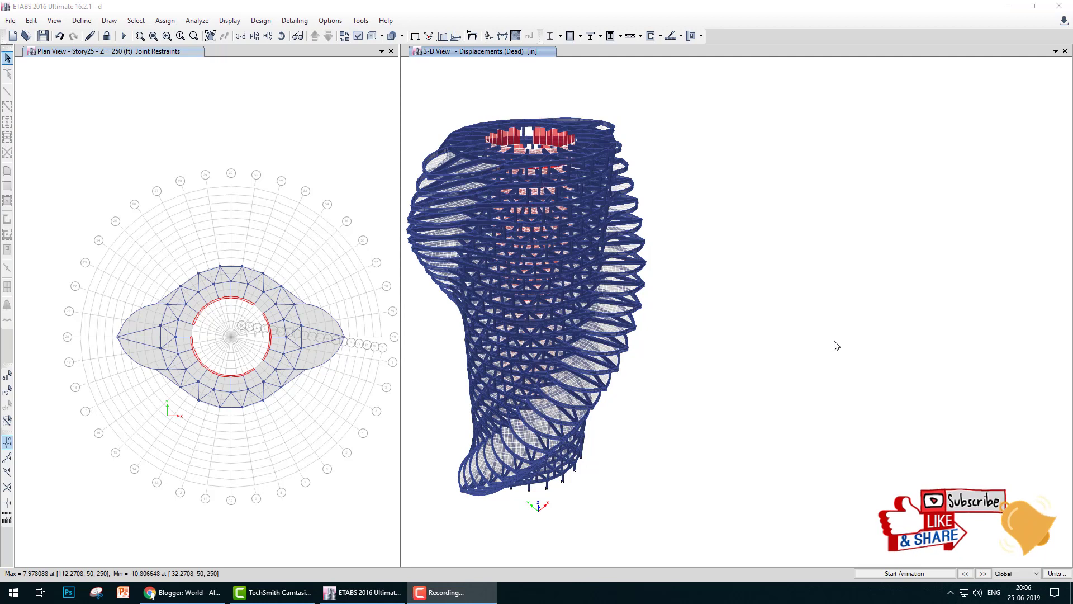
- Display the F11 resultant shell force contours for the Dead case on the undeformed shape in the 3D view
{"action": "right_click", "coordinate": [571, 390]}
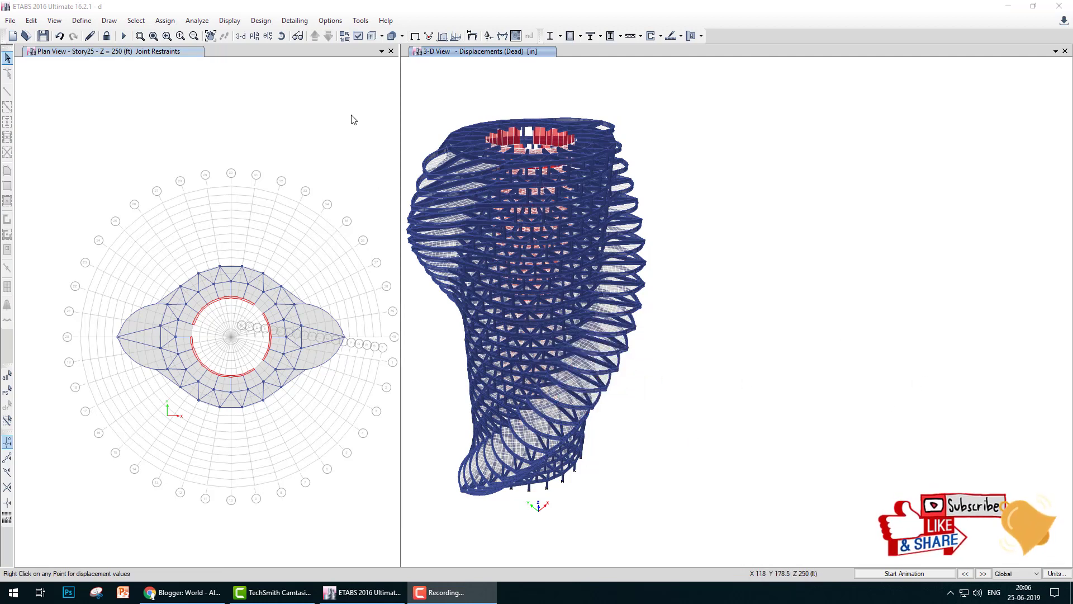
{"action": "left_click", "coordinate": [503, 36]}
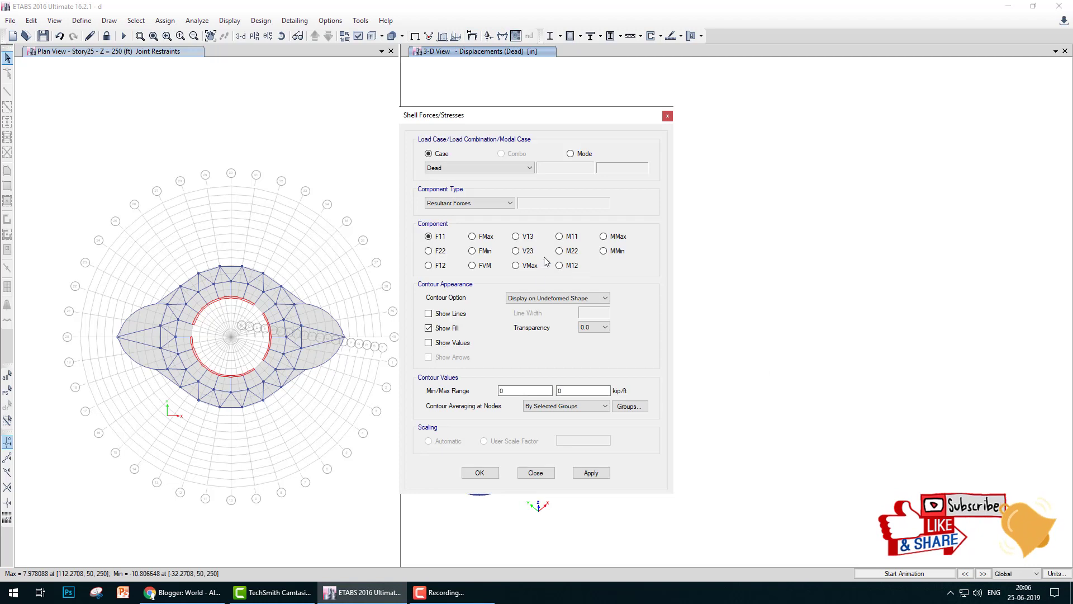
{"action": "left_click", "coordinate": [482, 474]}
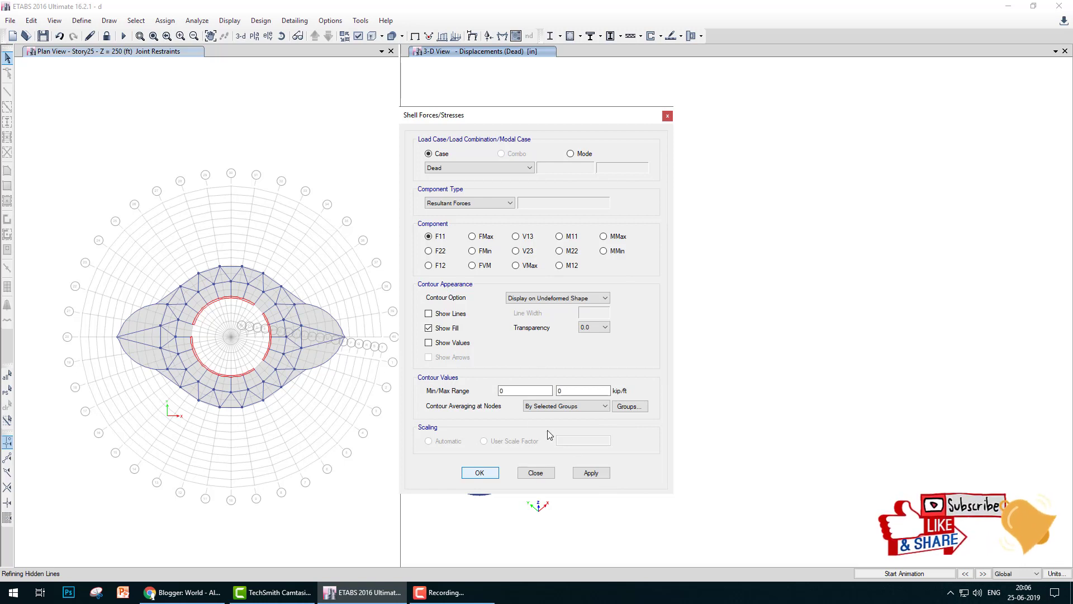
{"action": "left_click", "coordinate": [479, 473]}
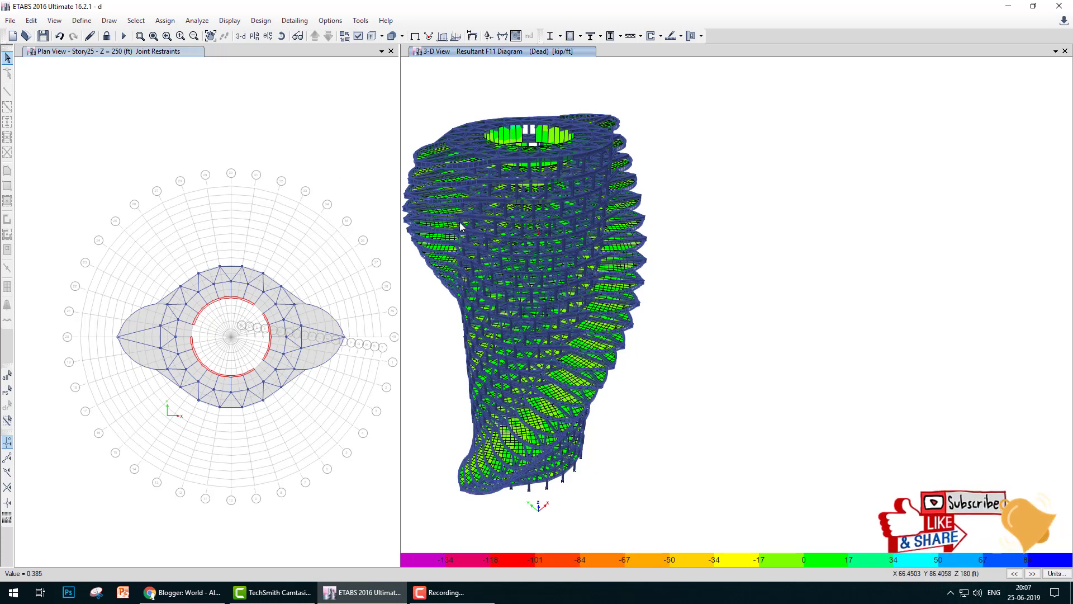
- Switch to Chrome and open the home page of the Engineers website, engineers4civil.com
{"action": "left_click", "coordinate": [201, 596]}
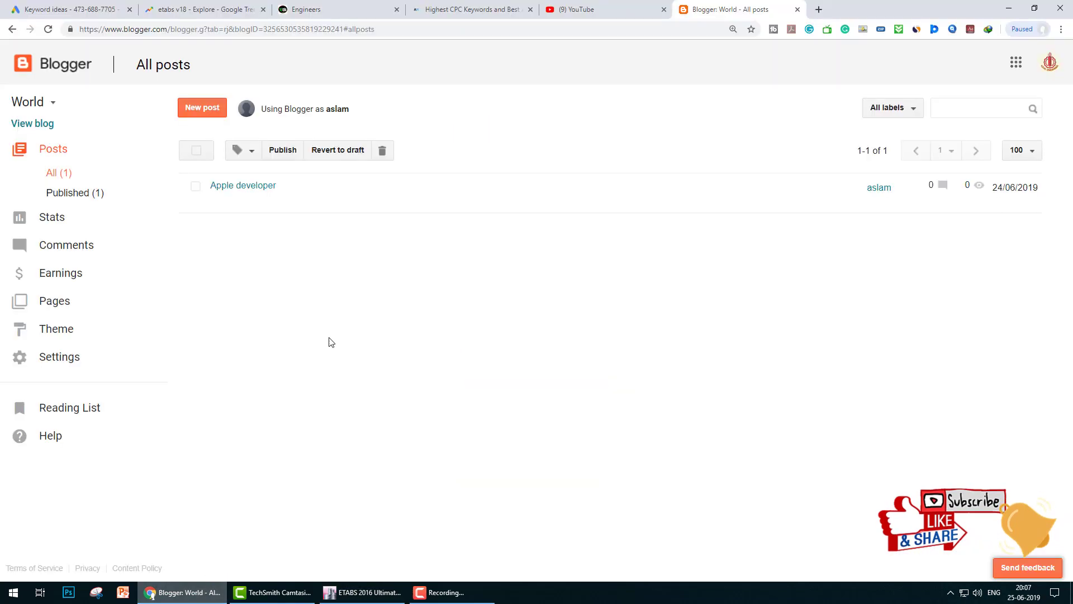
{"action": "left_click", "coordinate": [353, 7]}
{"action": "scroll", "coordinate": [336, 204], "scroll_direction": "up", "scroll_amount": 20}
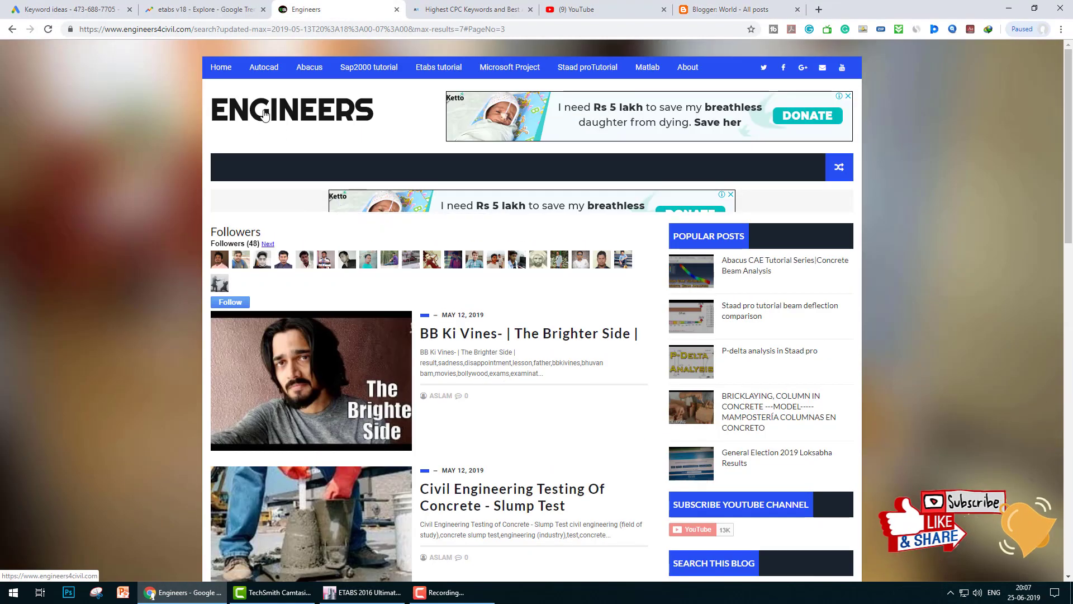
{"action": "left_click", "coordinate": [225, 69]}
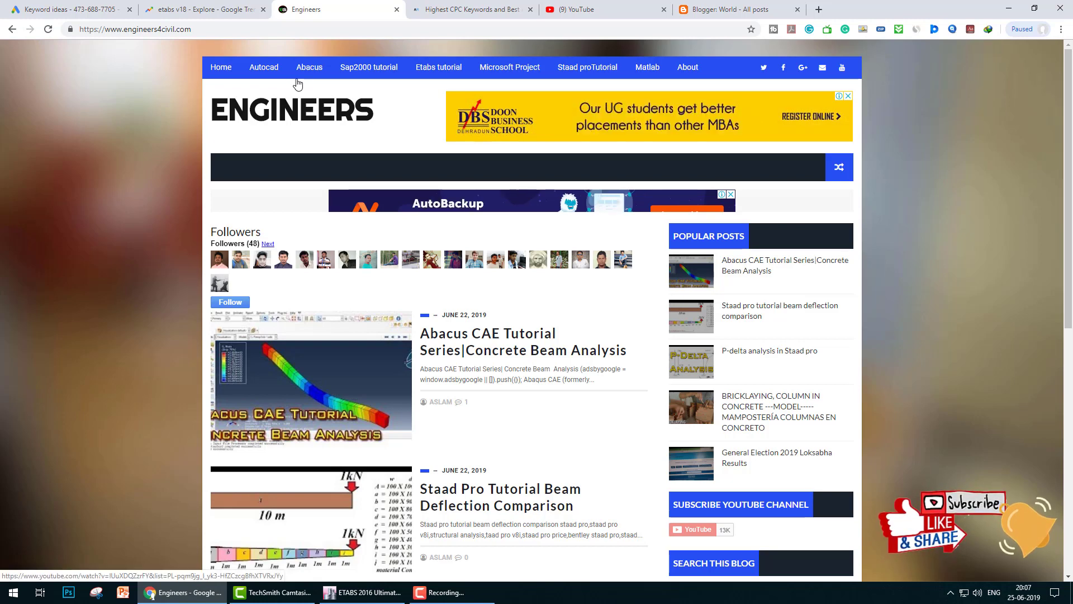
- Look through the website's recent posts, its Follow option and its YouTube channel subscription section
{"action": "left_click", "coordinate": [310, 72]}
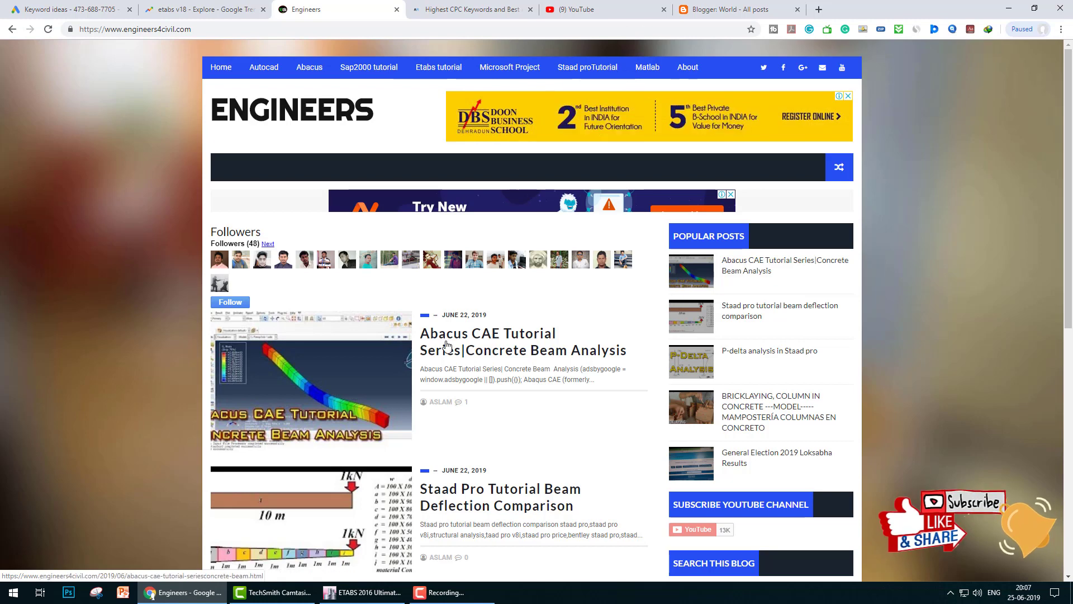
{"action": "scroll", "coordinate": [446, 344], "scroll_direction": "down", "scroll_amount": 4}
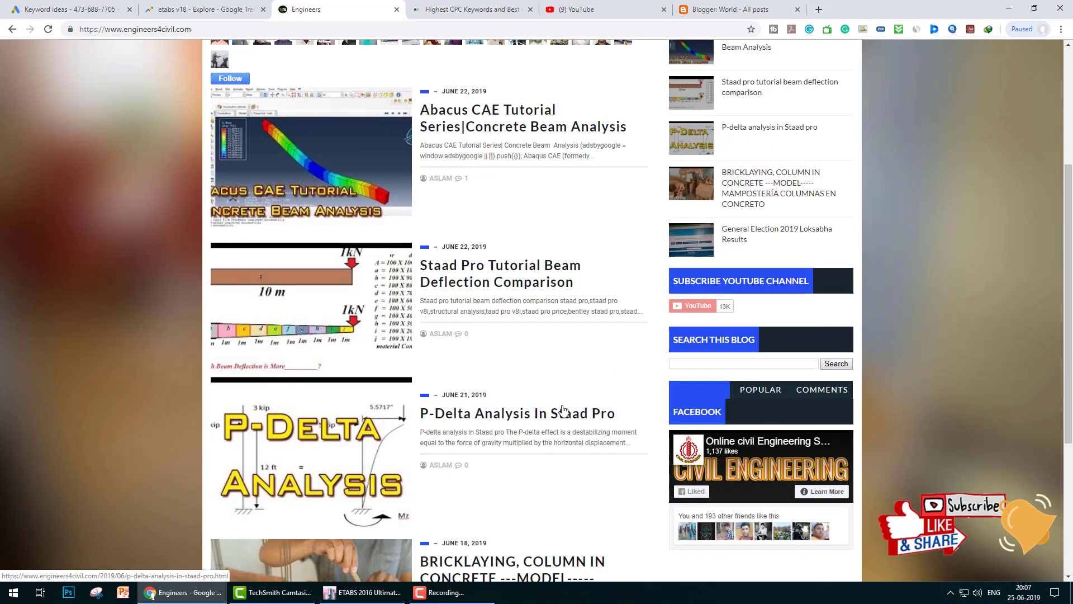
{"action": "scroll", "coordinate": [438, 364], "scroll_direction": "down", "scroll_amount": 3}
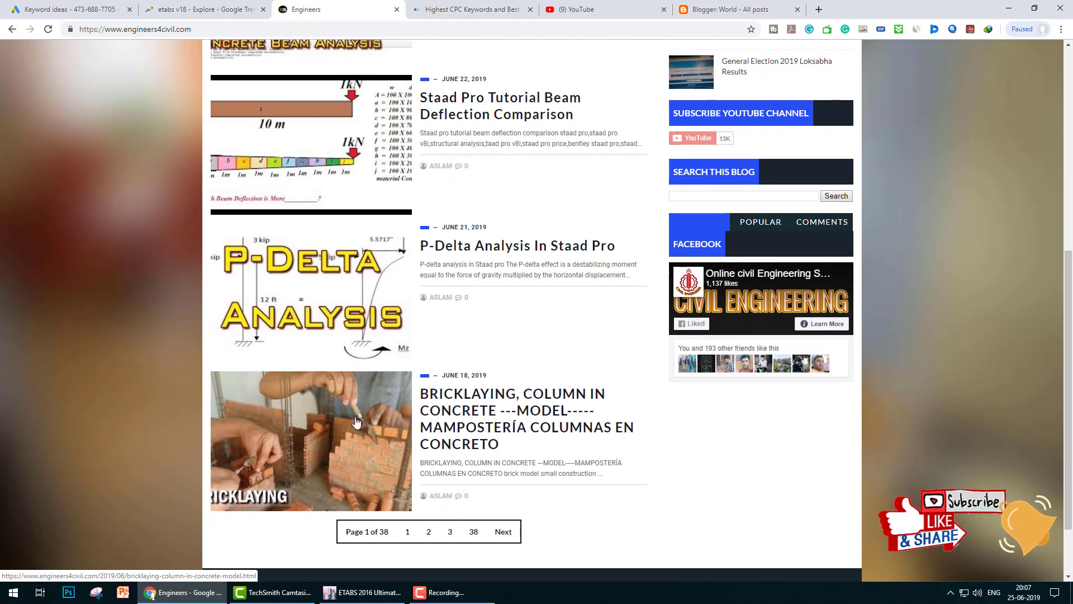
{"action": "scroll", "coordinate": [356, 422], "scroll_direction": "down", "scroll_amount": 2}
{"action": "scroll", "coordinate": [576, 383], "scroll_direction": "up", "scroll_amount": 8}
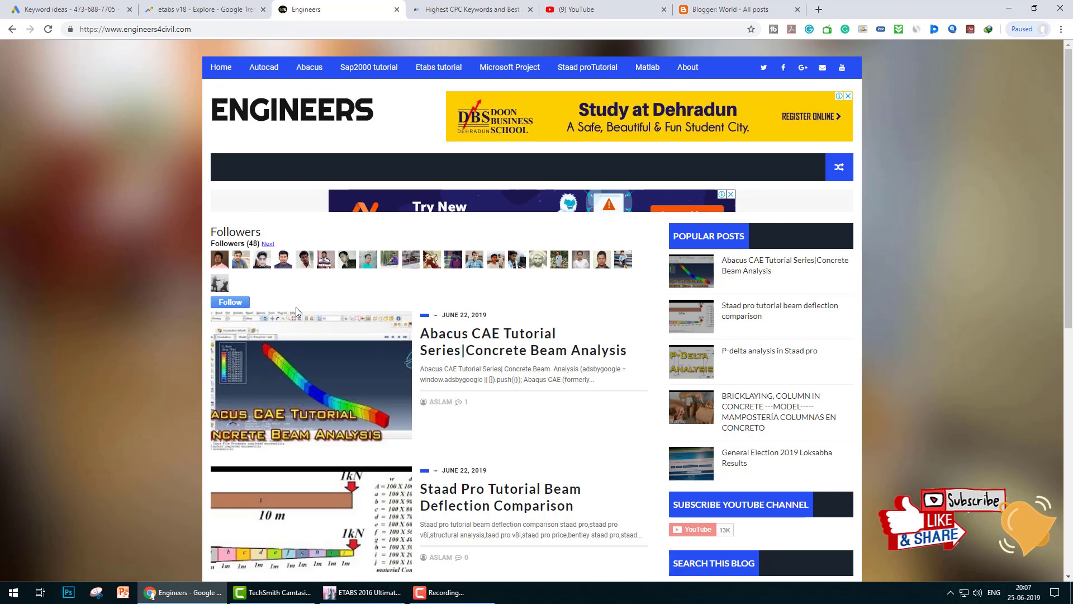
{"action": "left_click", "coordinate": [234, 307]}
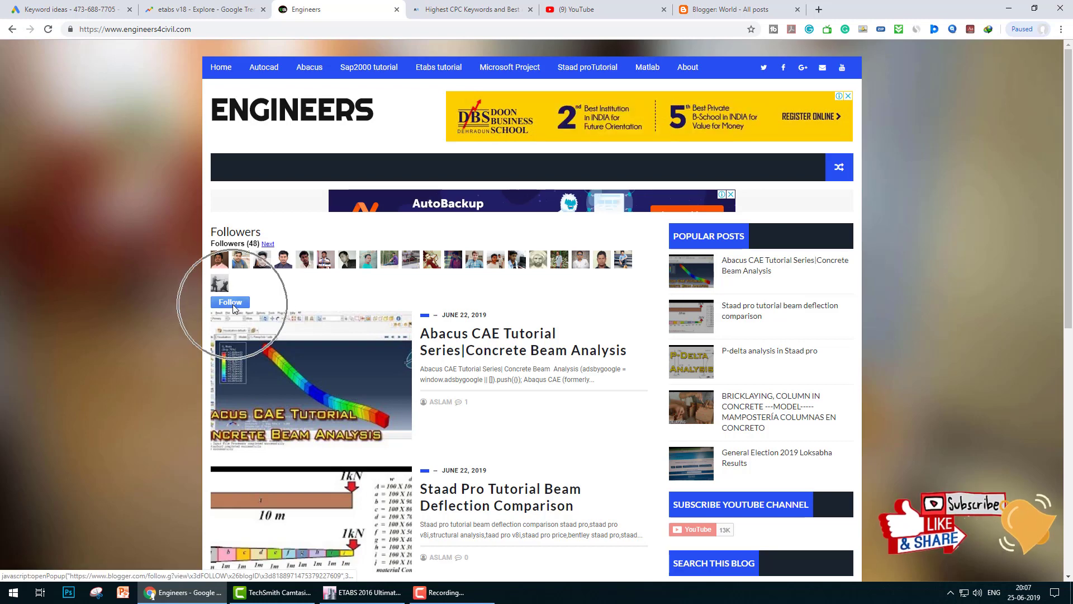
{"action": "left_click", "coordinate": [234, 307]}
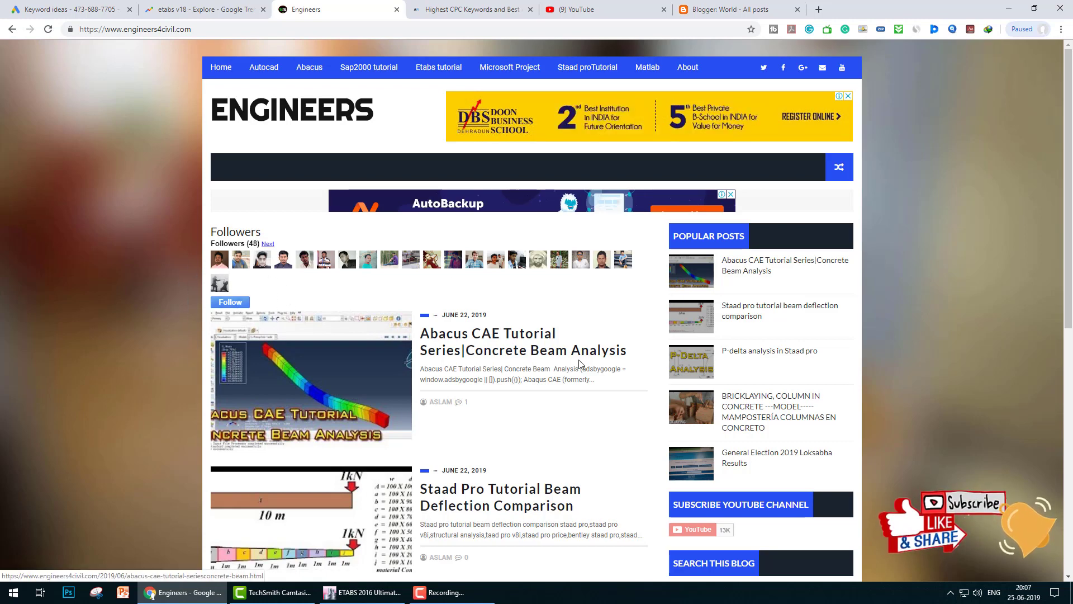
{"action": "scroll", "coordinate": [579, 364], "scroll_direction": "down", "scroll_amount": 3}
{"action": "left_click", "coordinate": [684, 370]}
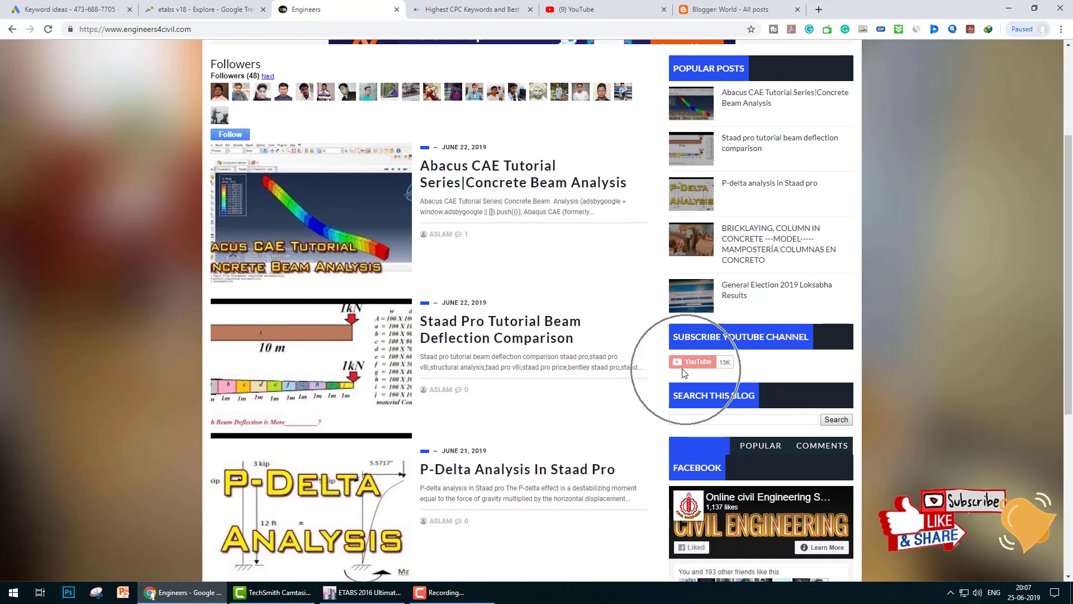
{"action": "scroll", "coordinate": [503, 389], "scroll_direction": "up", "scroll_amount": 3}
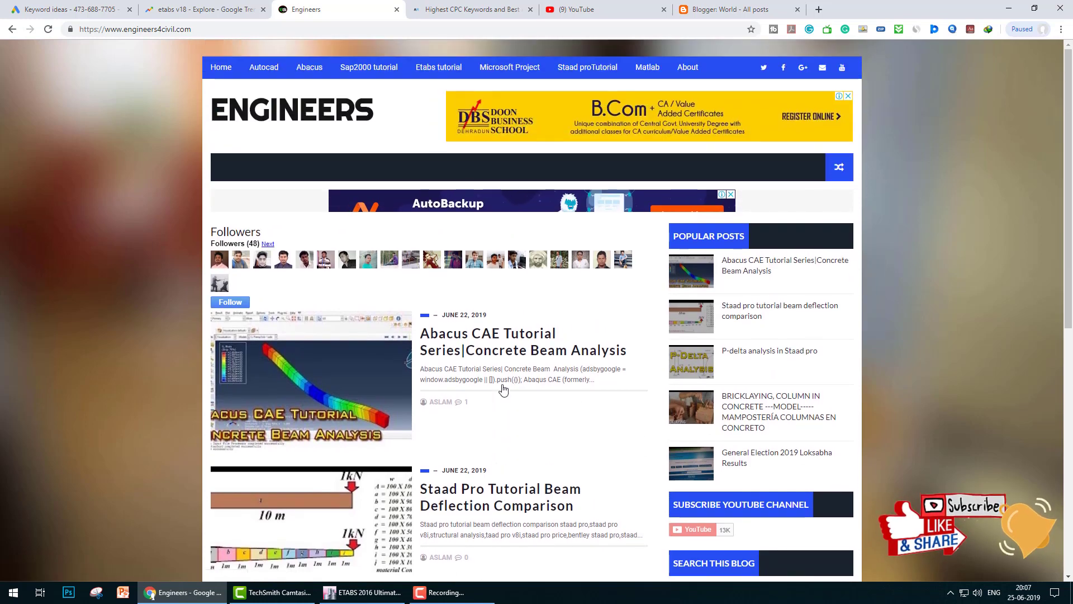